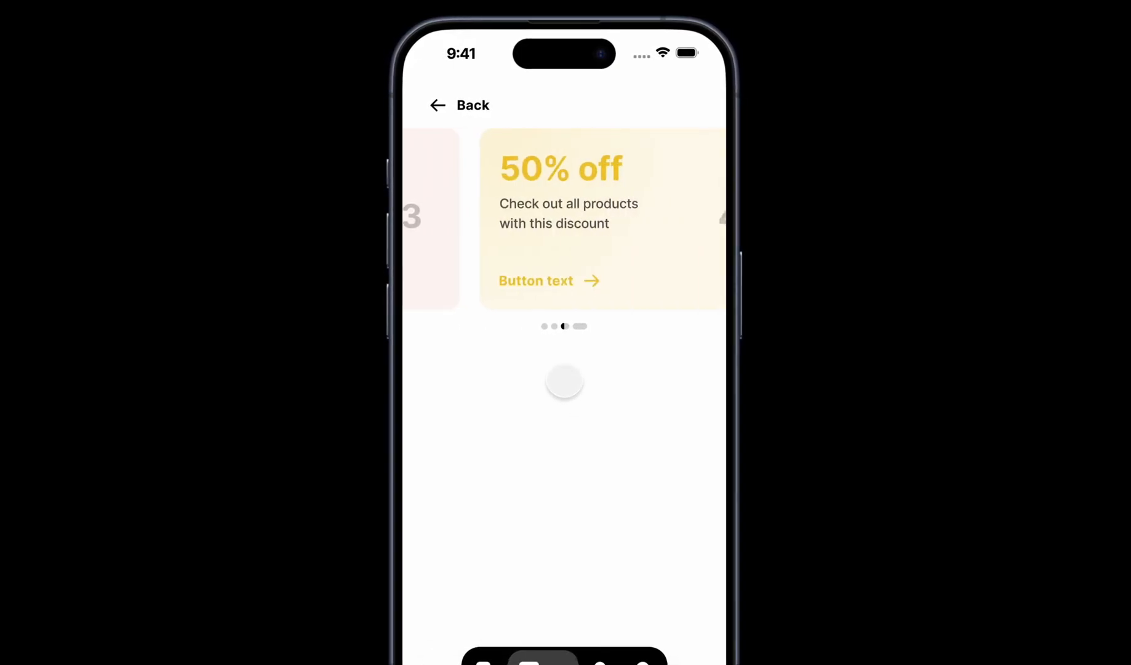
Step: Preview the discount-card carousel prototype by swiping backwards through its four cards, including the wrap from card 1 to card 4
left_click_drag(480, 202, 662, 227)
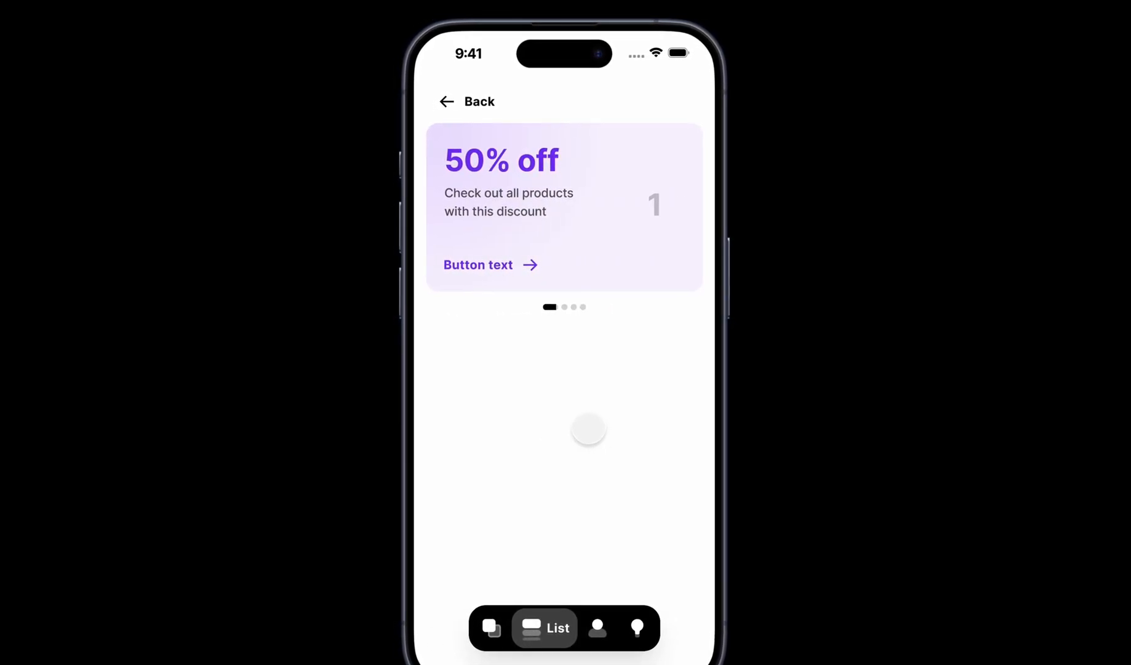
left_click_drag(495, 202, 779, 266)
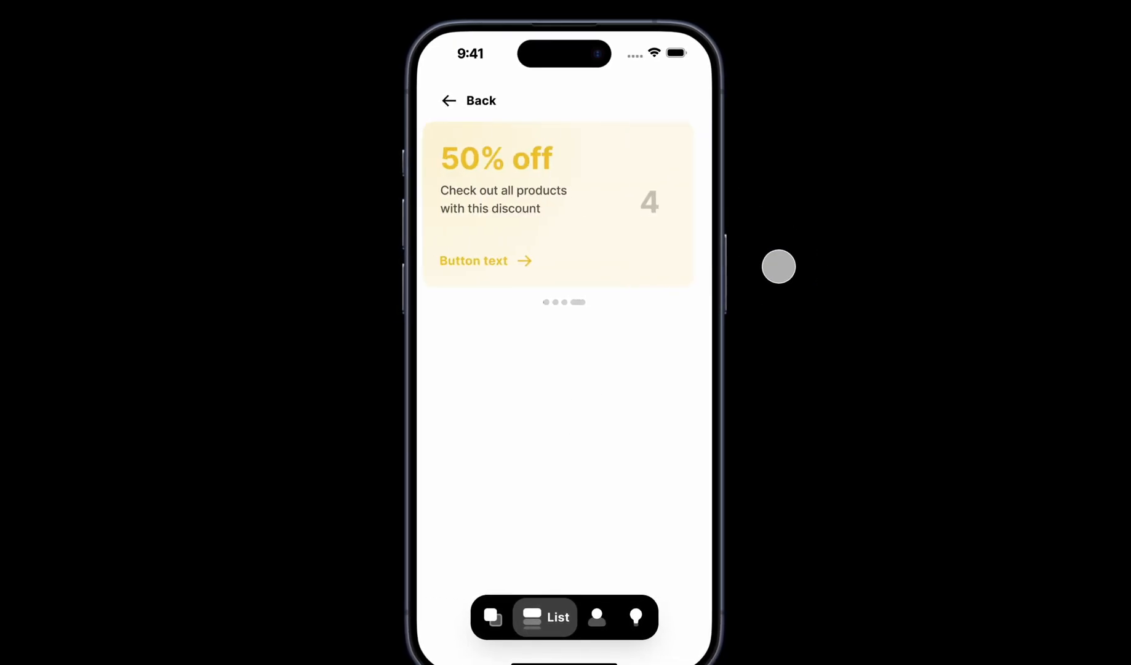
left_click_drag(502, 225, 784, 263)
left_click_drag(560, 240, 732, 228)
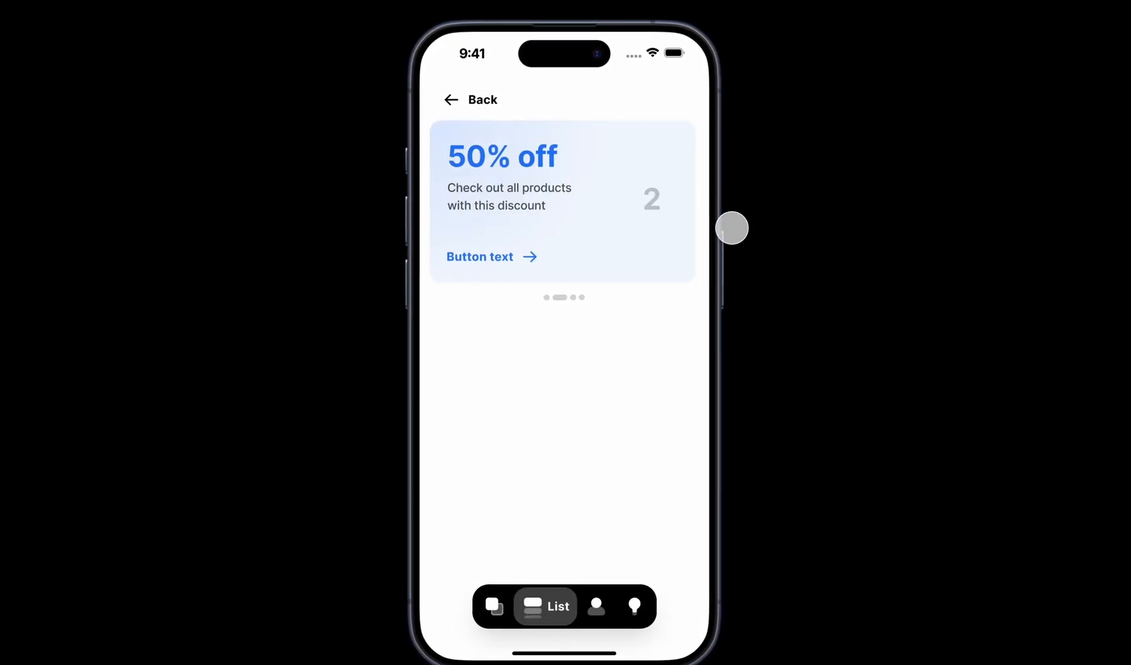
left_click_drag(542, 222, 781, 217)
left_click_drag(527, 199, 765, 205)
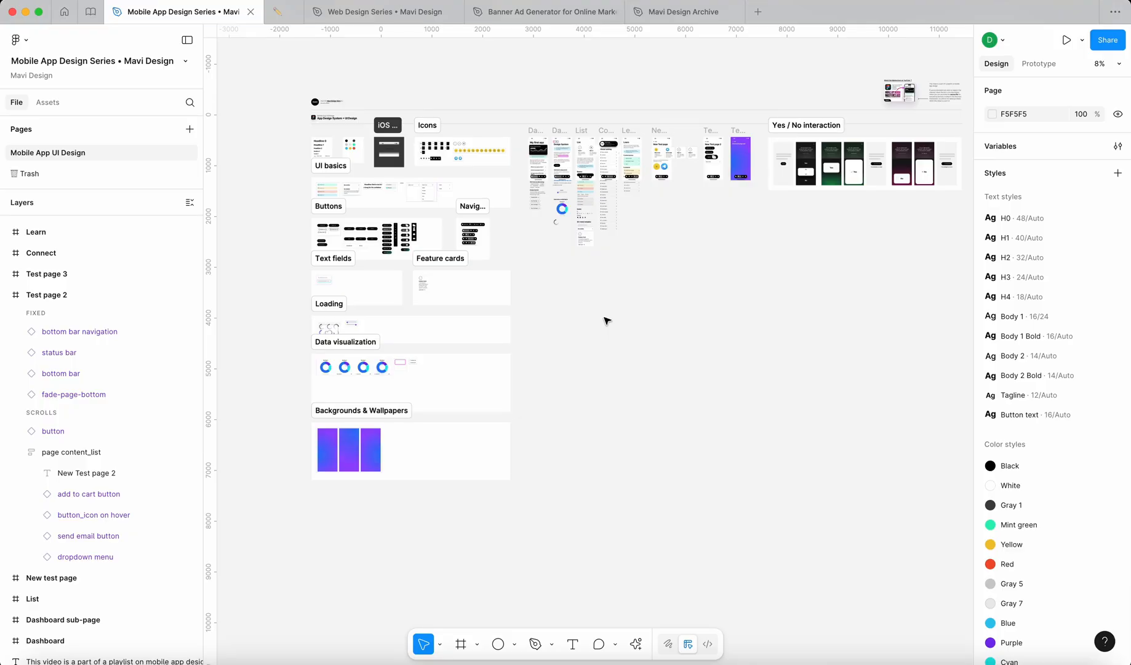
Step: Draw a rectangle about 410 × 273 px on empty canvas and duplicate it into a vertical stack of four
scroll(588, 332, "up", 5)
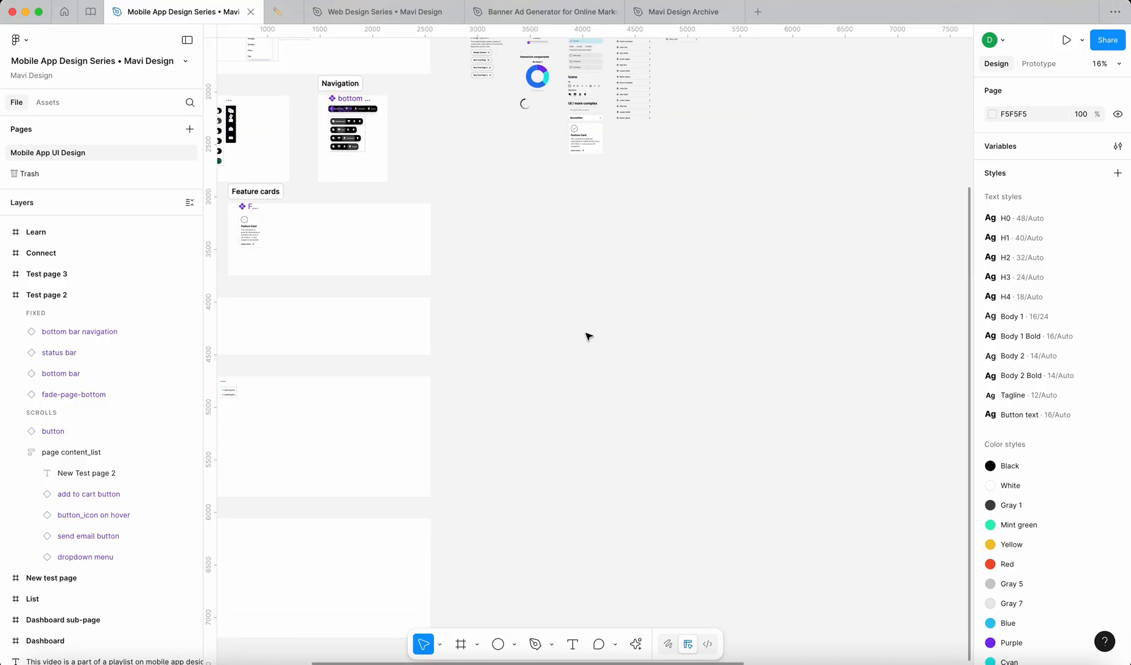
scroll(588, 336, "down", 5)
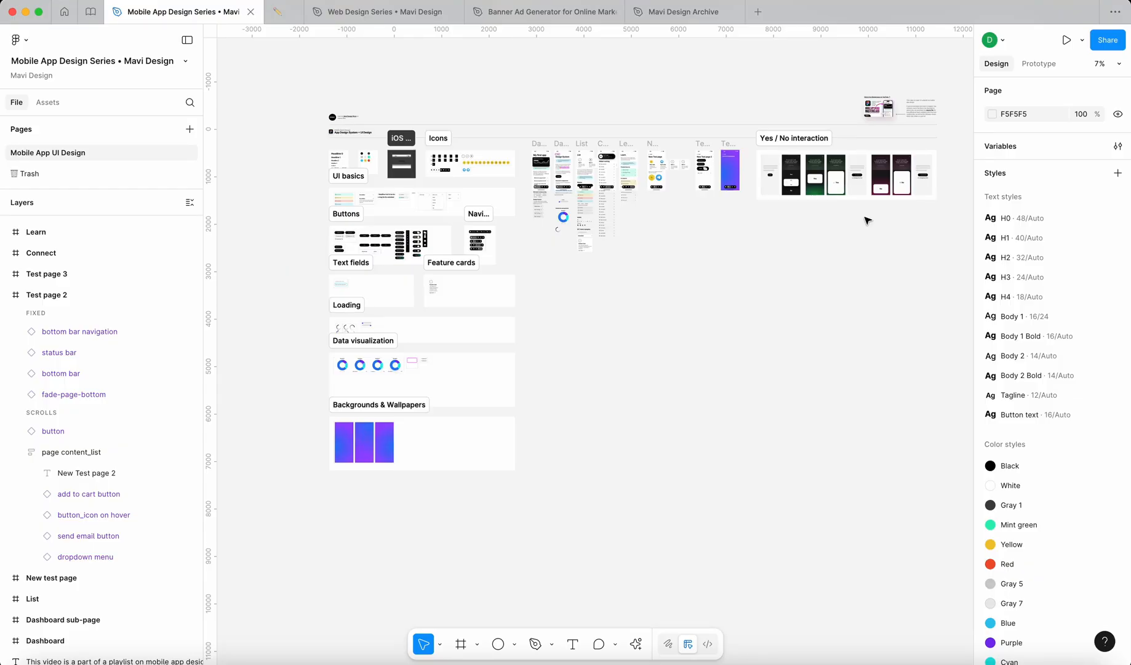
scroll(586, 311, "up", 10)
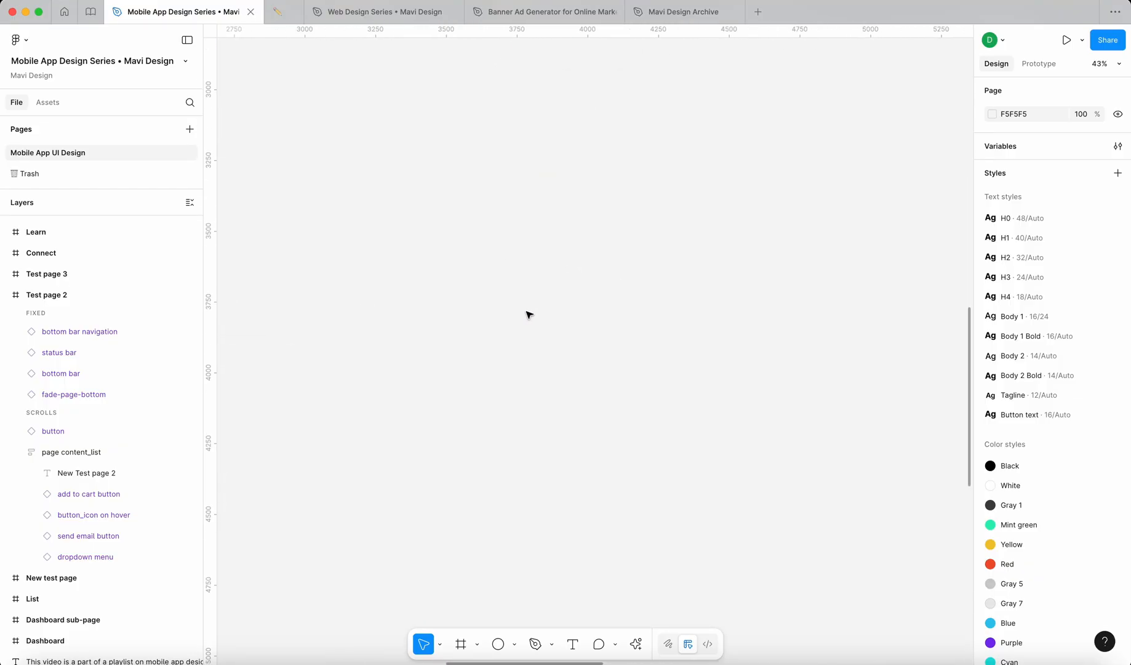
key("r")
left_click_drag(420, 212, 535, 289)
left_click_drag(490, 259, 483, 500)
left_click(651, 462)
scroll(655, 381, "down", 1)
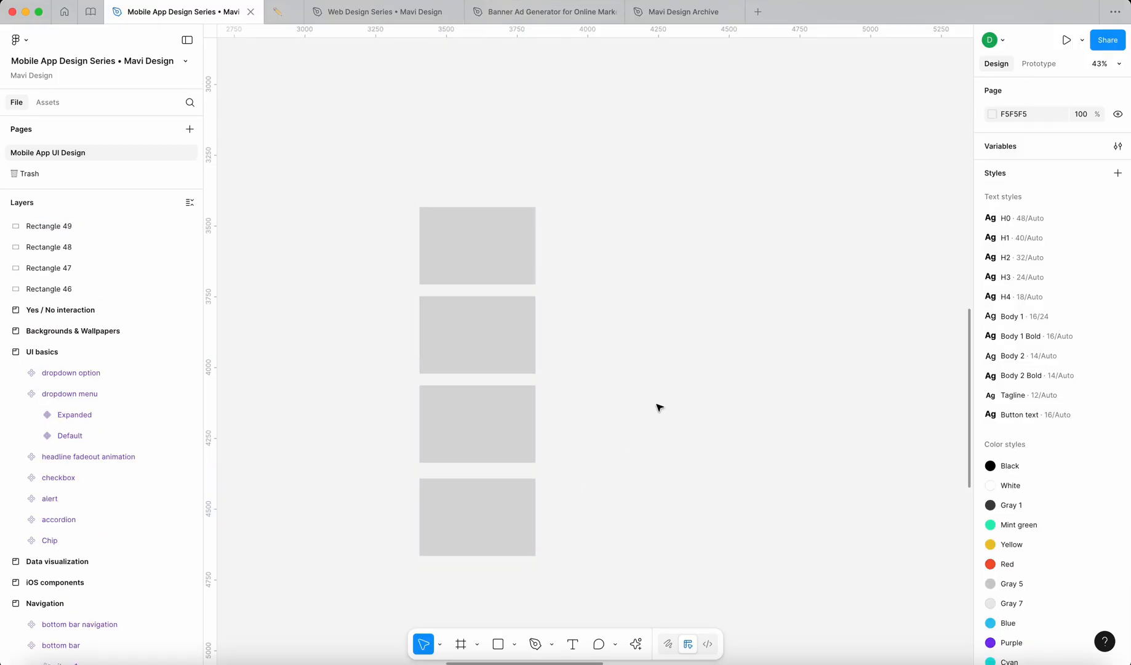
Step: Duplicate the stack's top rectangle to its right in the same row, at X 4185
scroll(653, 361, "down", 3)
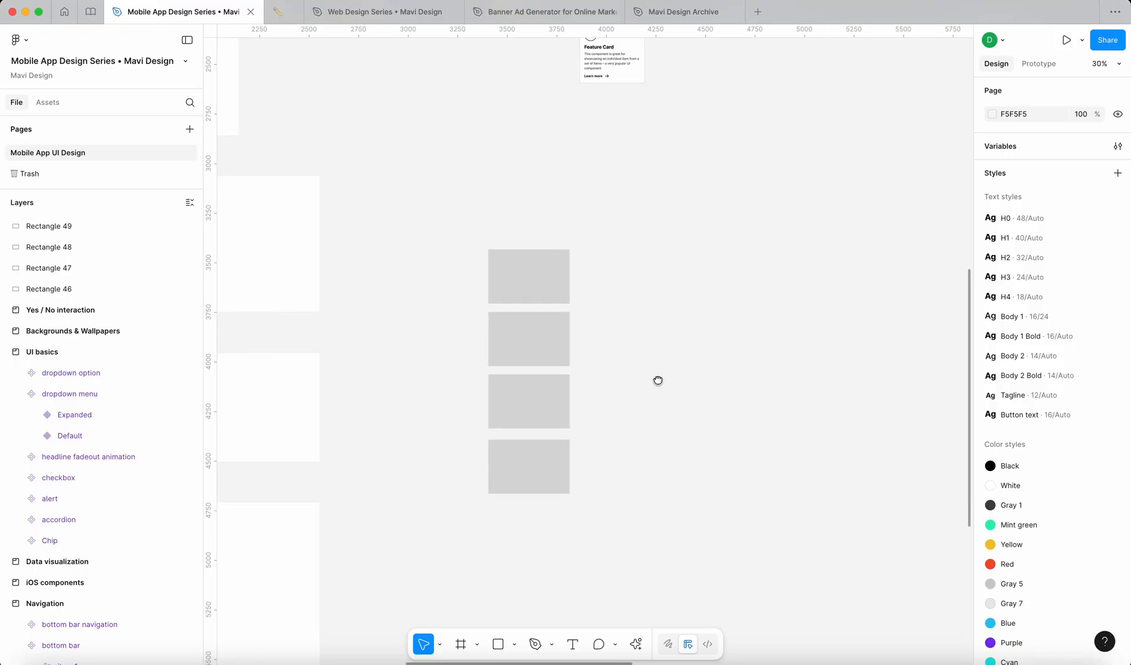
scroll(615, 357, "right", 3)
left_click(398, 259)
left_click_drag(386, 245, 543, 247)
left_click(623, 364)
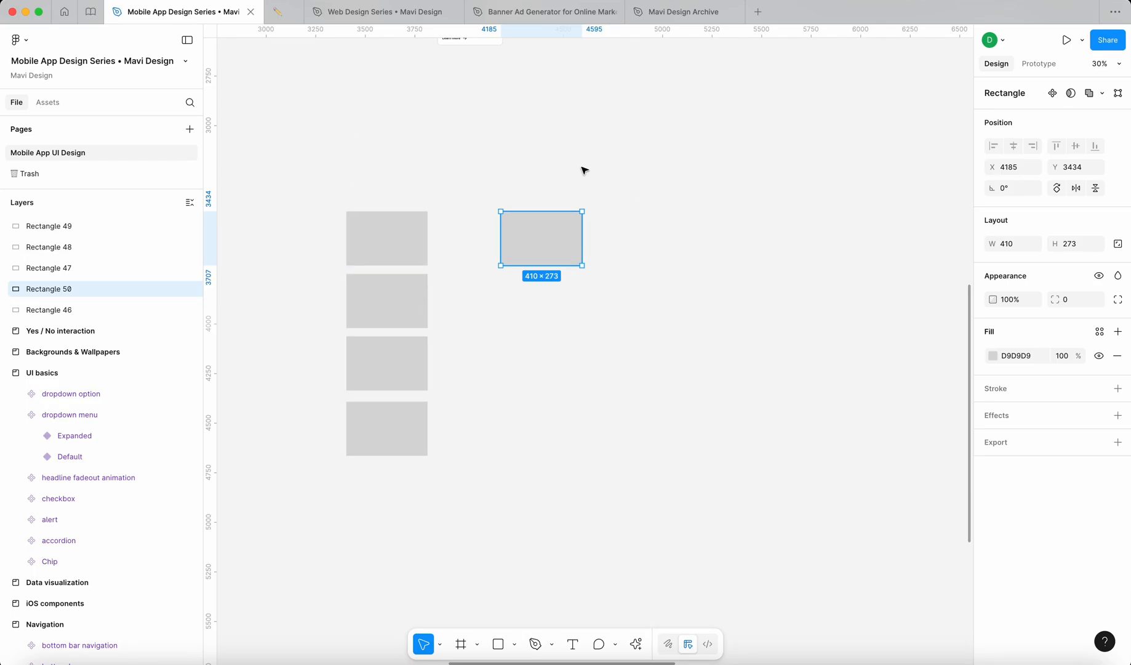
left_click(661, 278)
scroll(542, 286, "up", 3)
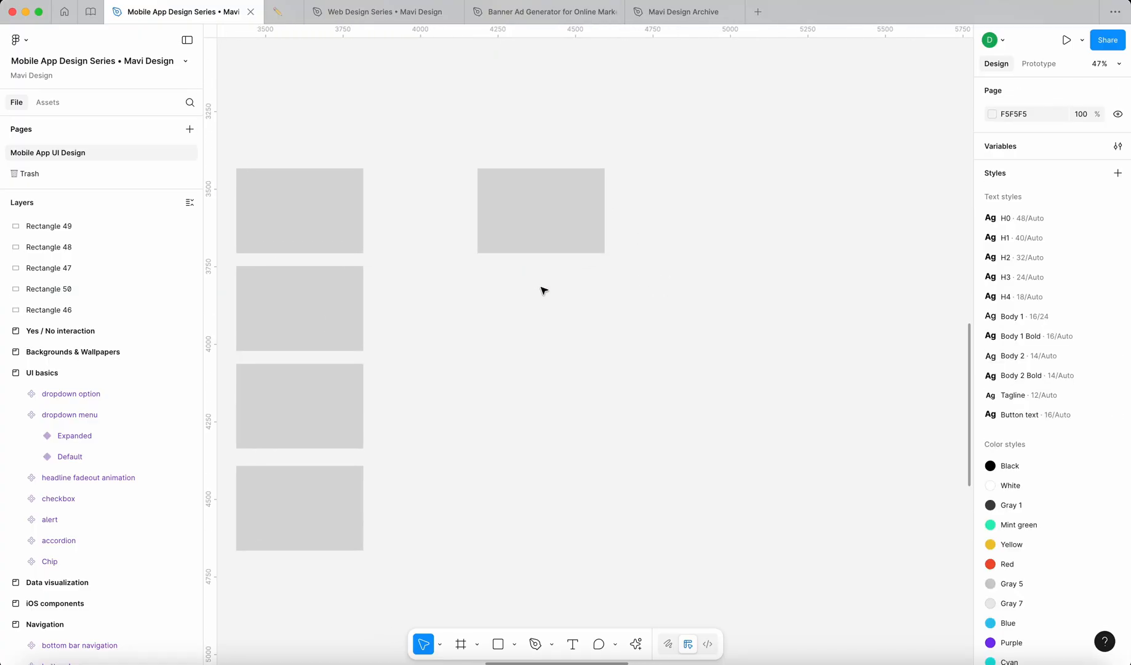
Step: Draw a thin indicator bar about 207 × 23 px beneath the separate right-hand rectangle
key("r")
mouse_move(508, 265)
left_mouse_down()
mouse_move(573, 273)
mouse_move(535, 261)
left_mouse_up()
scroll(573, 274, "up", 5)
scroll(557, 270, "up", 1)
scroll(600, 291, "down", 4)
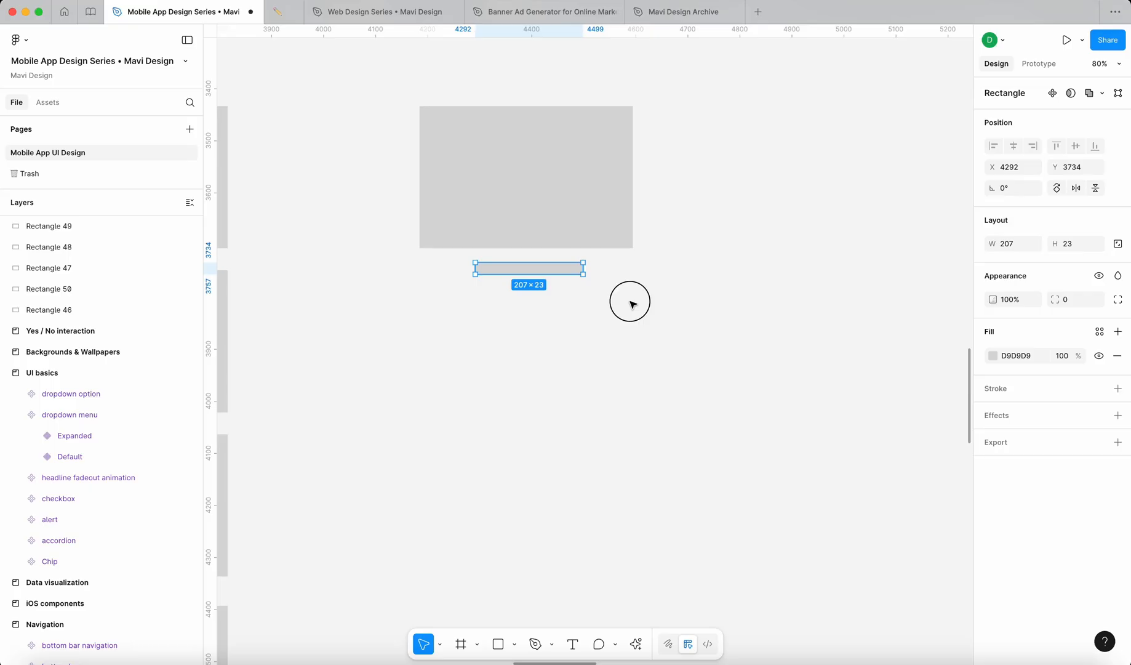
Step: Place a copy of the thin bar beside the stack's top rectangle and shift the separate rectangle with its bar right to X 4498
left_click_drag(631, 302, 523, 228)
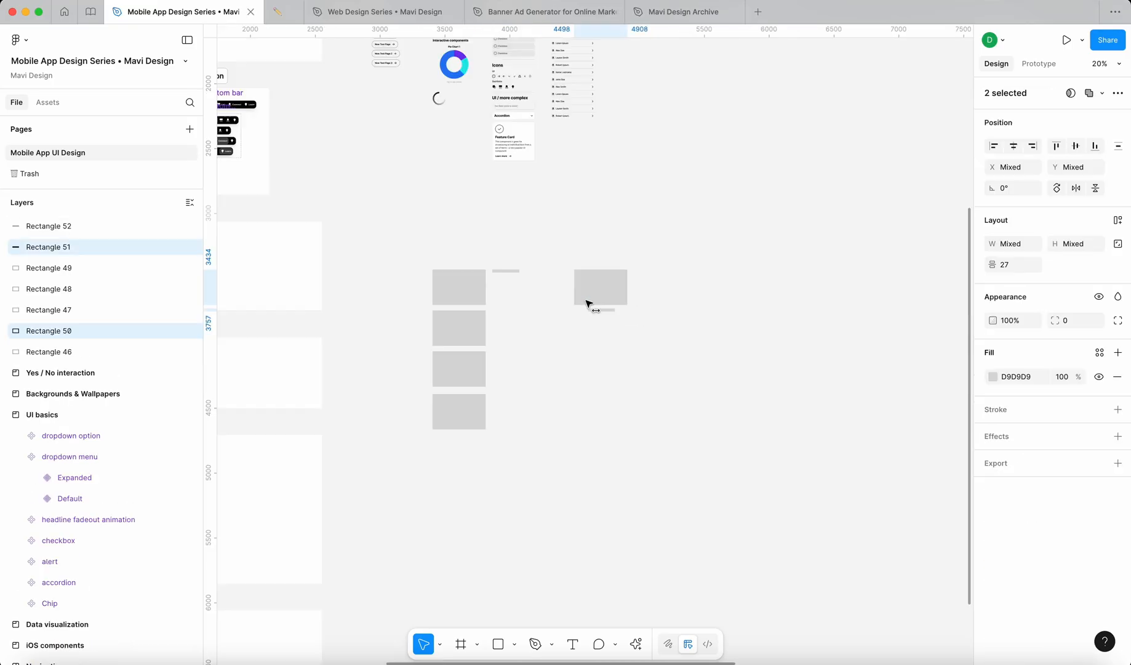
scroll(595, 331, "up", 4)
scroll(595, 332, "up", 3)
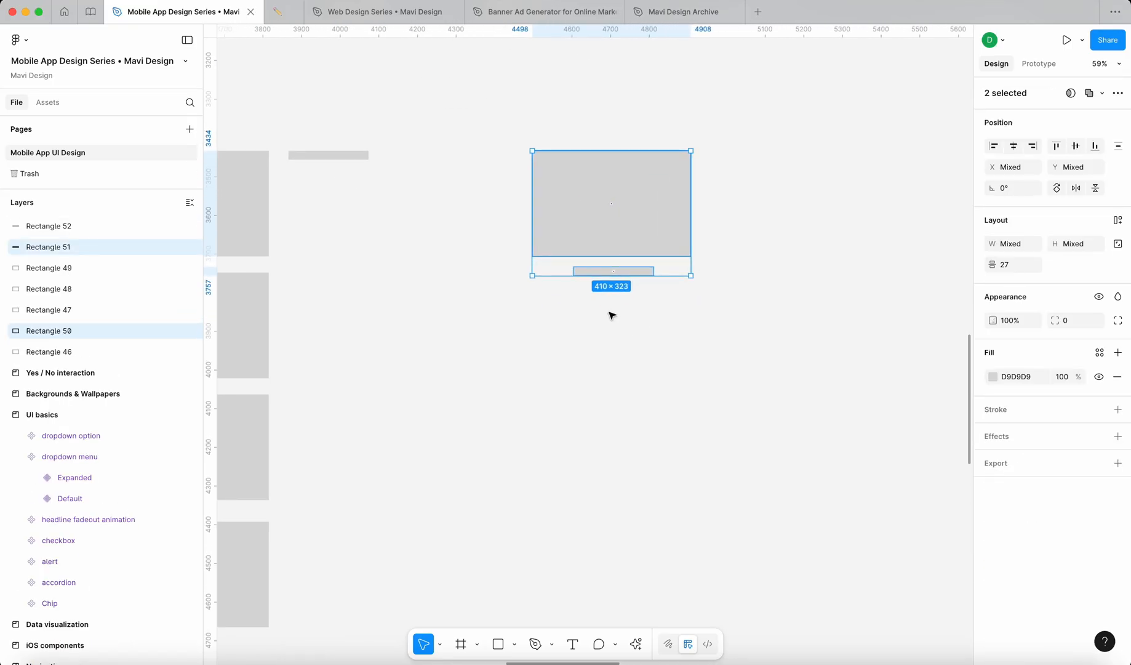
left_click(611, 315)
scroll(575, 316, "down", 3)
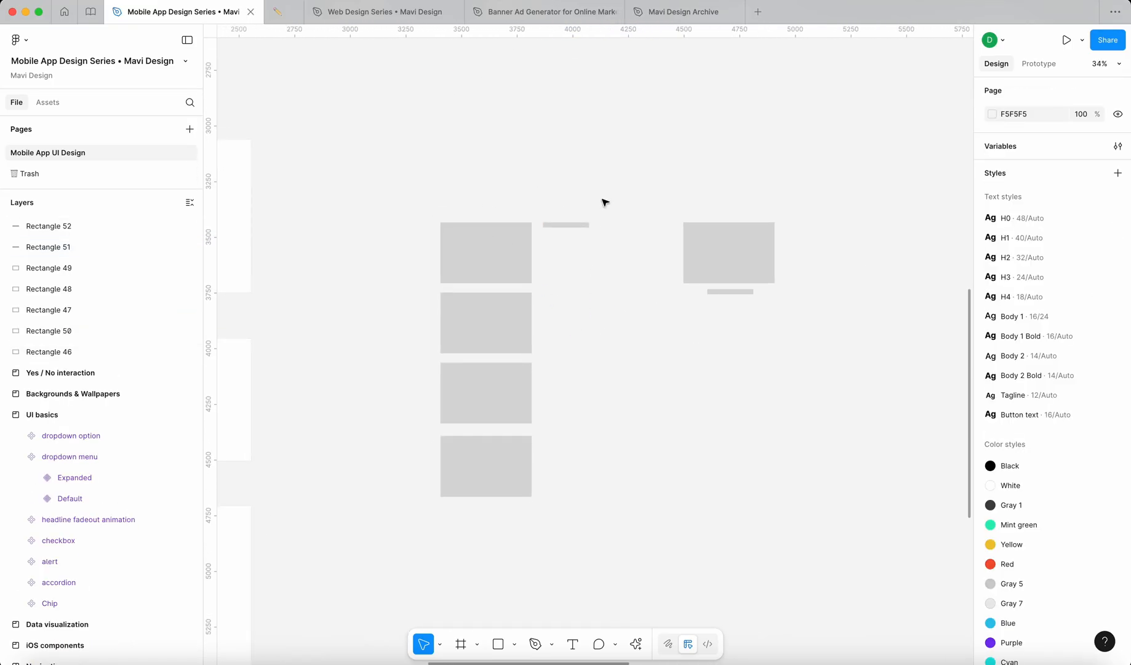
Step: Move the thin bar beside the stack slightly right, to X 3935
left_click_drag(609, 179, 396, 521)
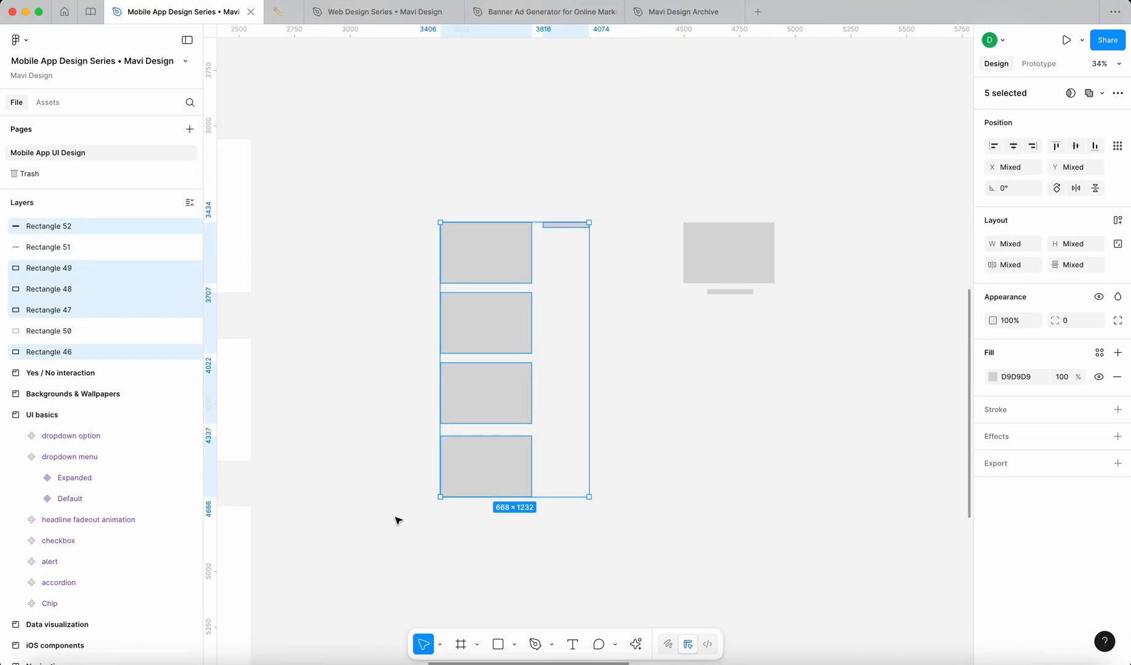
left_click(611, 462)
left_click(567, 224)
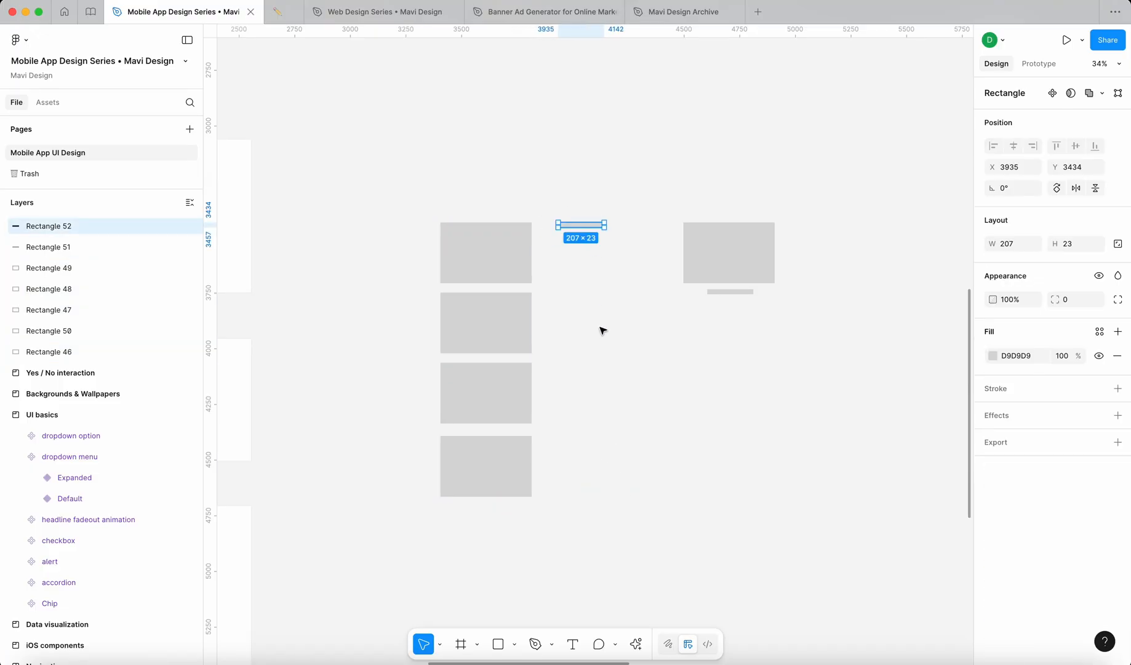
left_click(636, 286)
Step: Examine the placeholder carousel layout and compare it with the existing app screens above
scroll(634, 276, "up", 3)
scroll(634, 277, "right", 5)
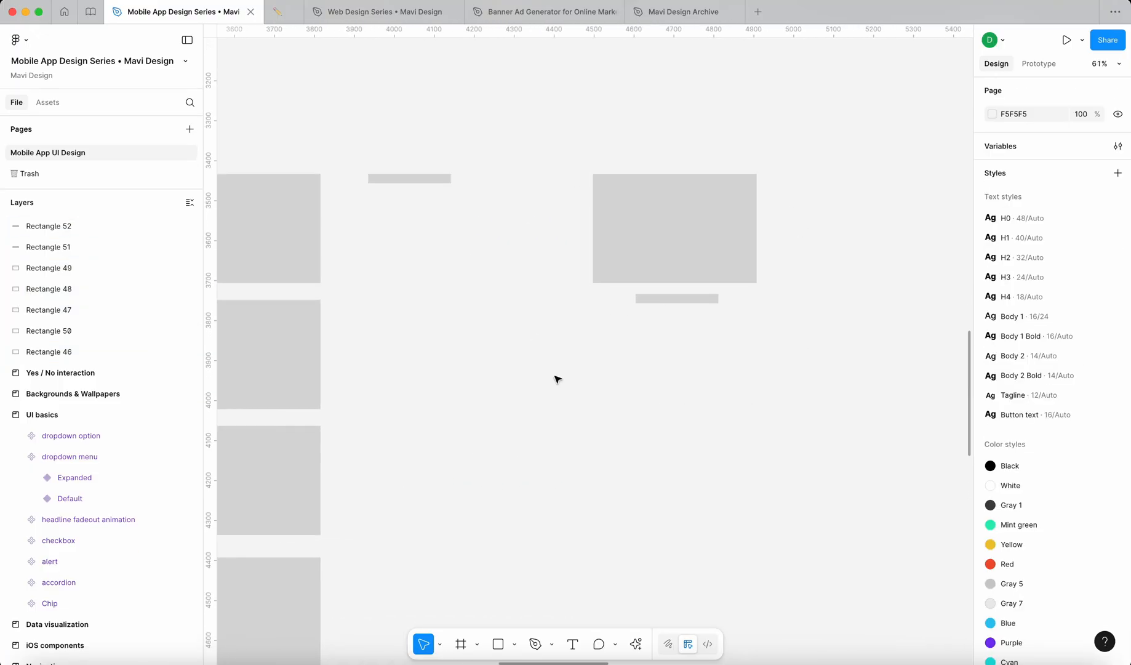
scroll(805, 270, "down", 3)
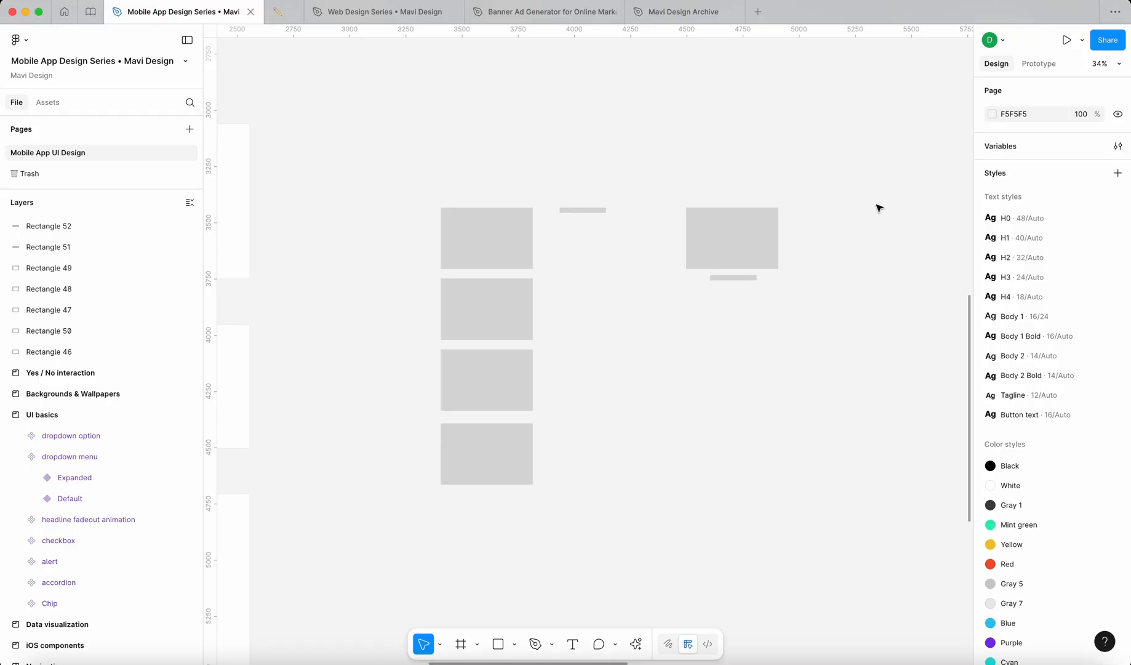
scroll(719, 247, "down", 3)
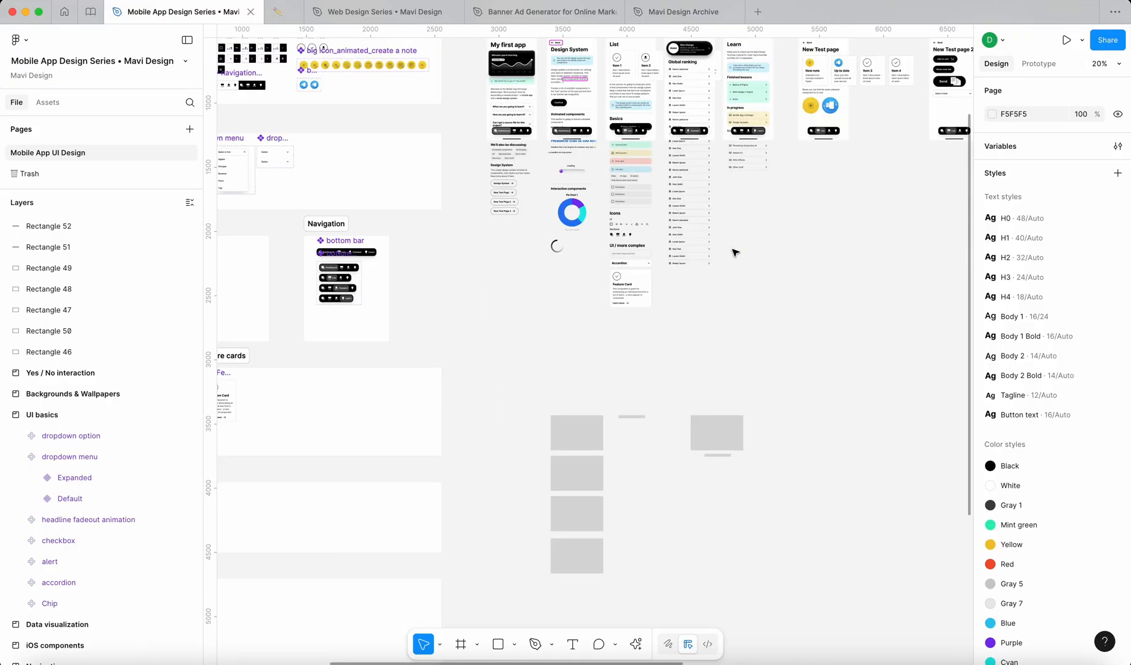
scroll(765, 480, "up", 4)
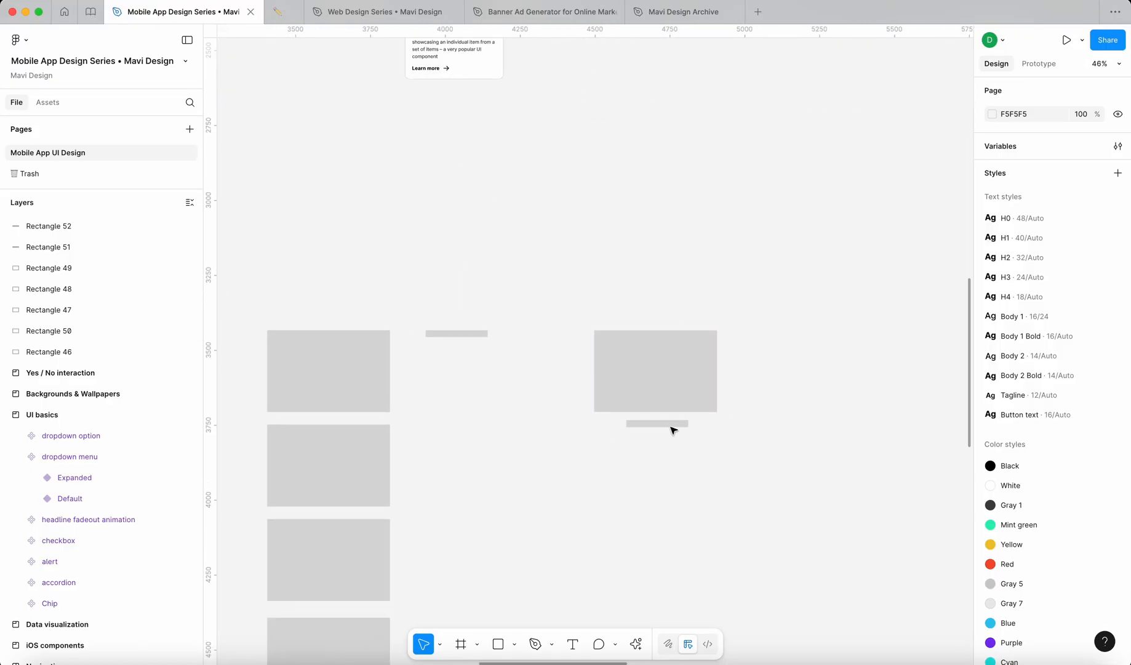
scroll(746, 409, "up", 10)
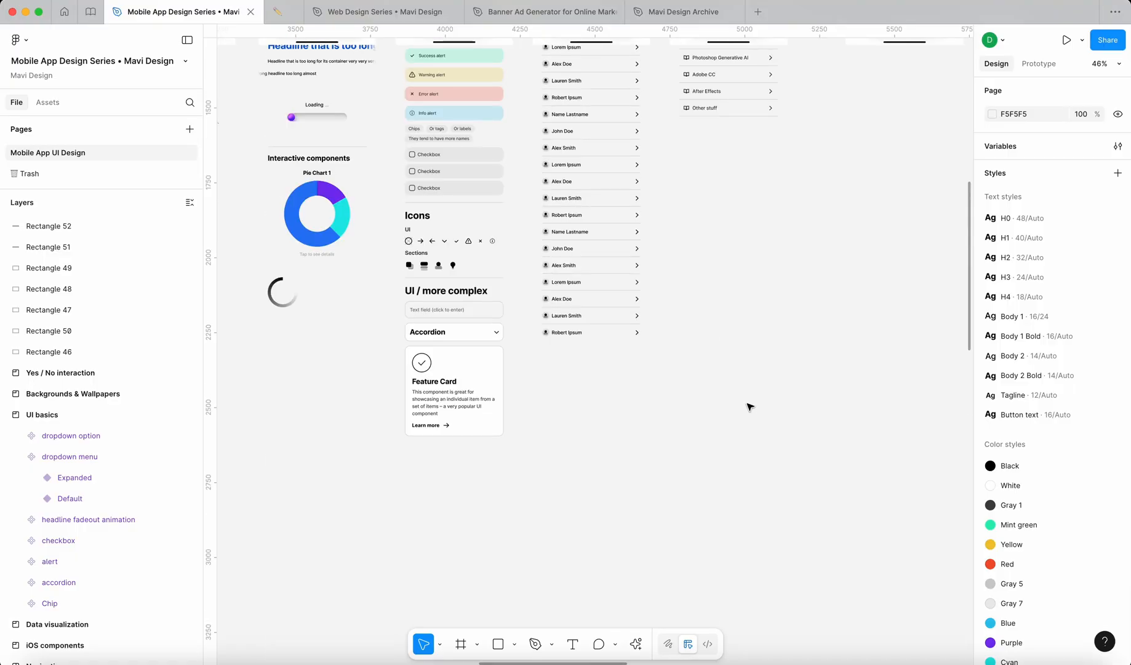
scroll(748, 405, "down", 3)
scroll(748, 404, "down", 1)
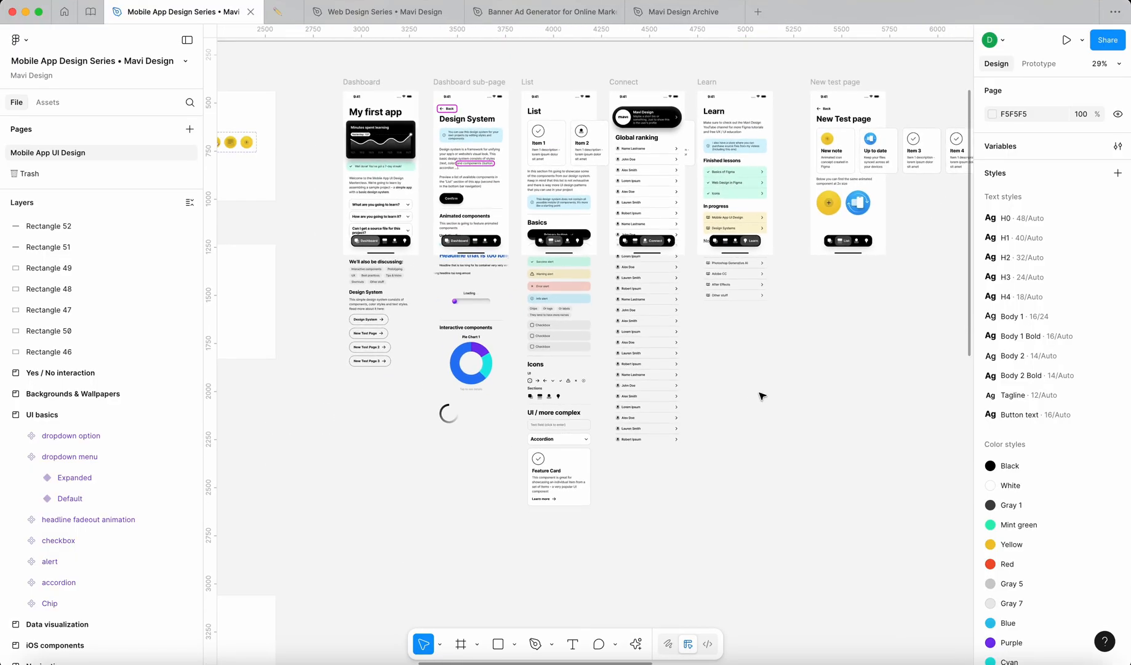
scroll(415, 121, "up", 6)
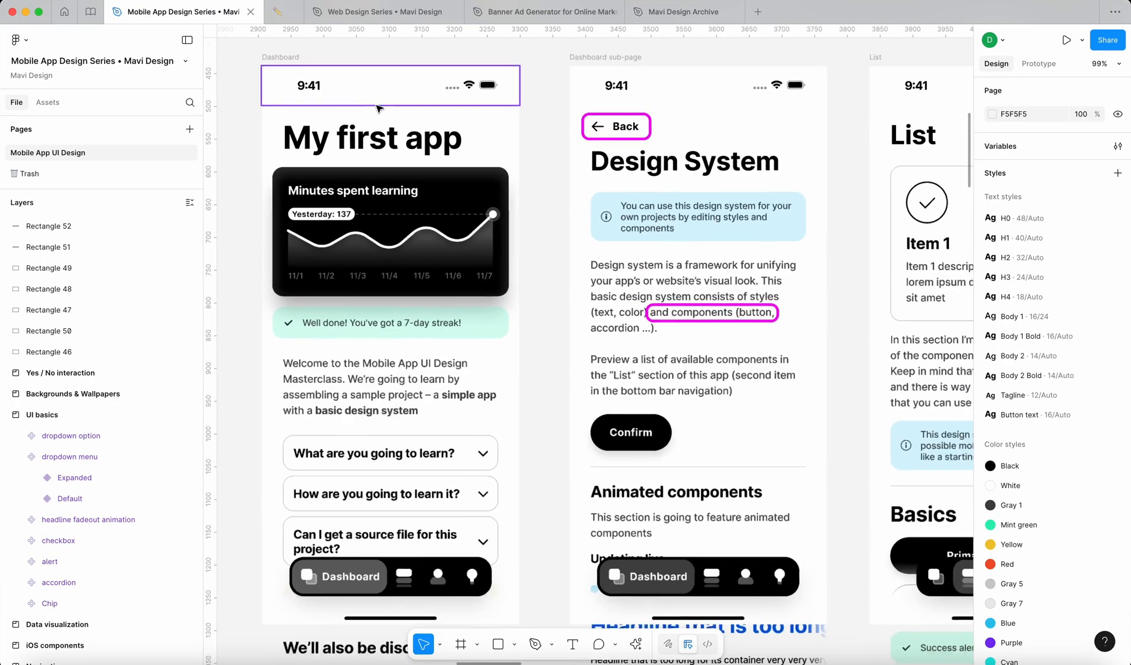
scroll(513, 169, "right", 5)
scroll(512, 169, "down", 4)
Step: Measure the Learn screen's content margins against its frame and inspect the content and screen widths
left_click(706, 137)
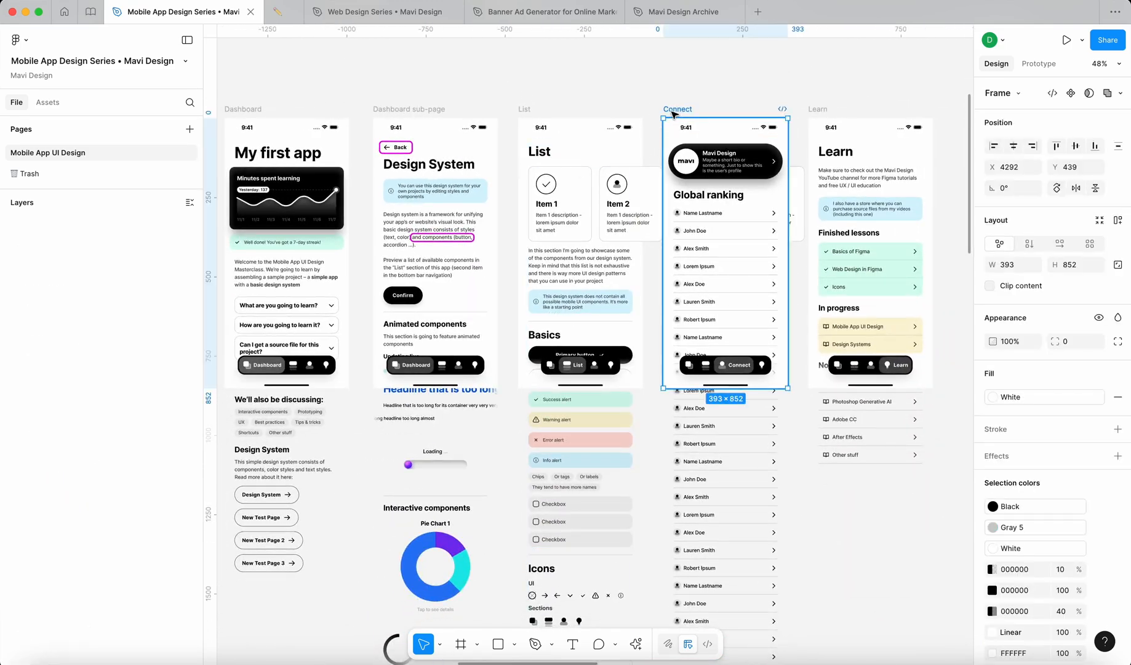
scroll(706, 138, "right", 3)
scroll(706, 137, "right", 2)
scroll(595, 135, "up", 4)
left_click(643, 206)
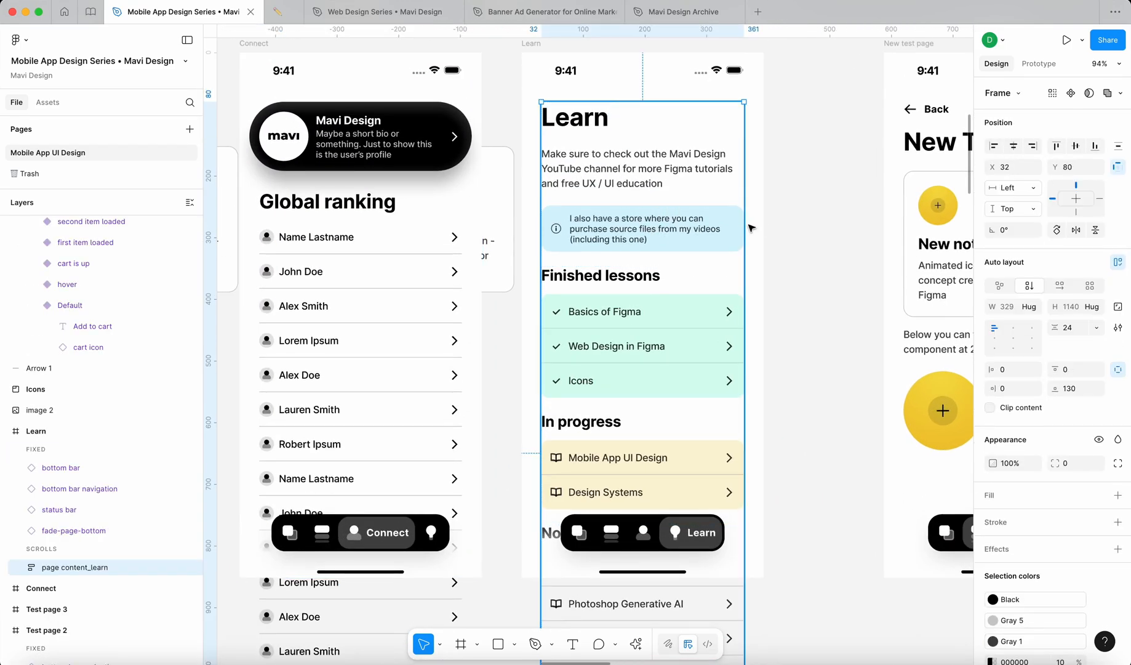
key("alt")
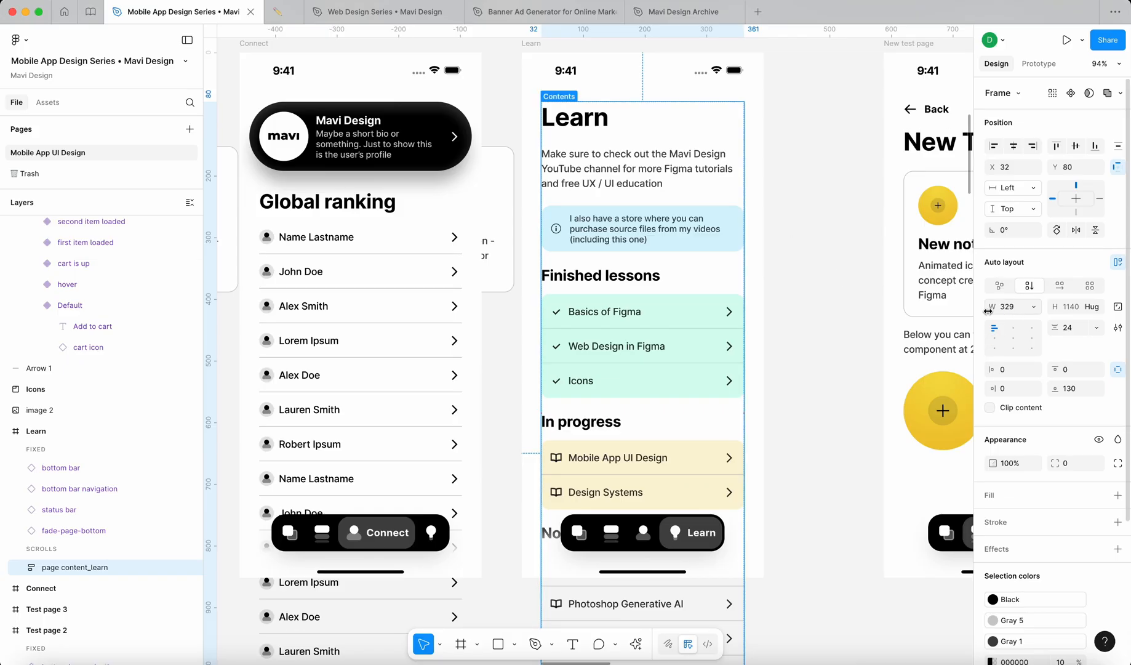
key("alt")
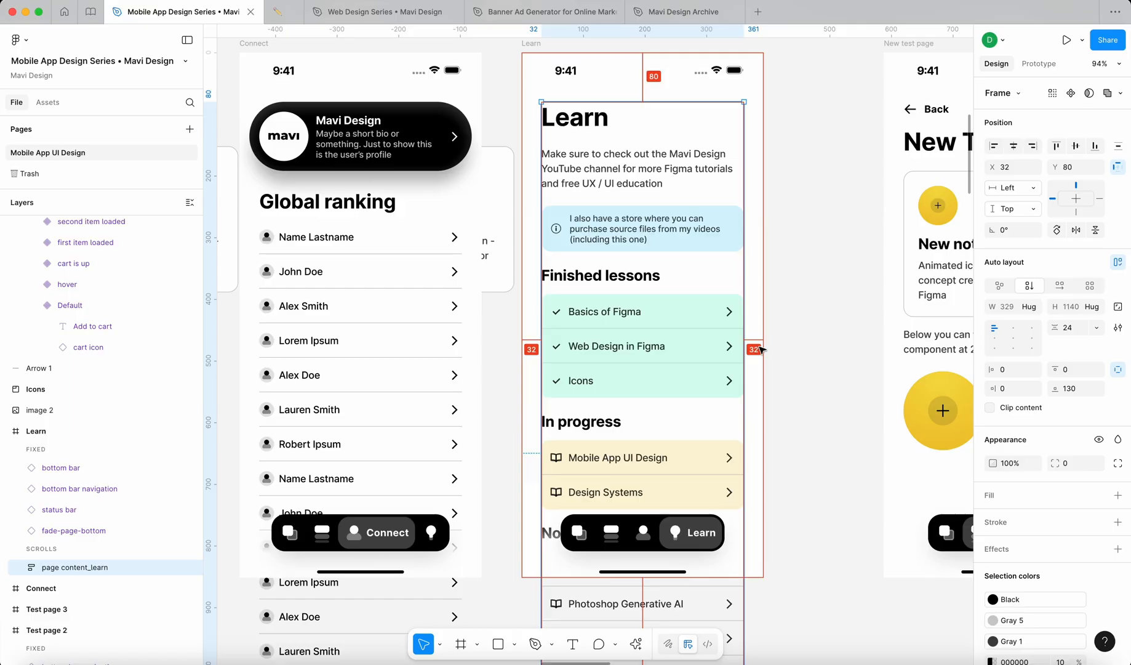
left_click(537, 43)
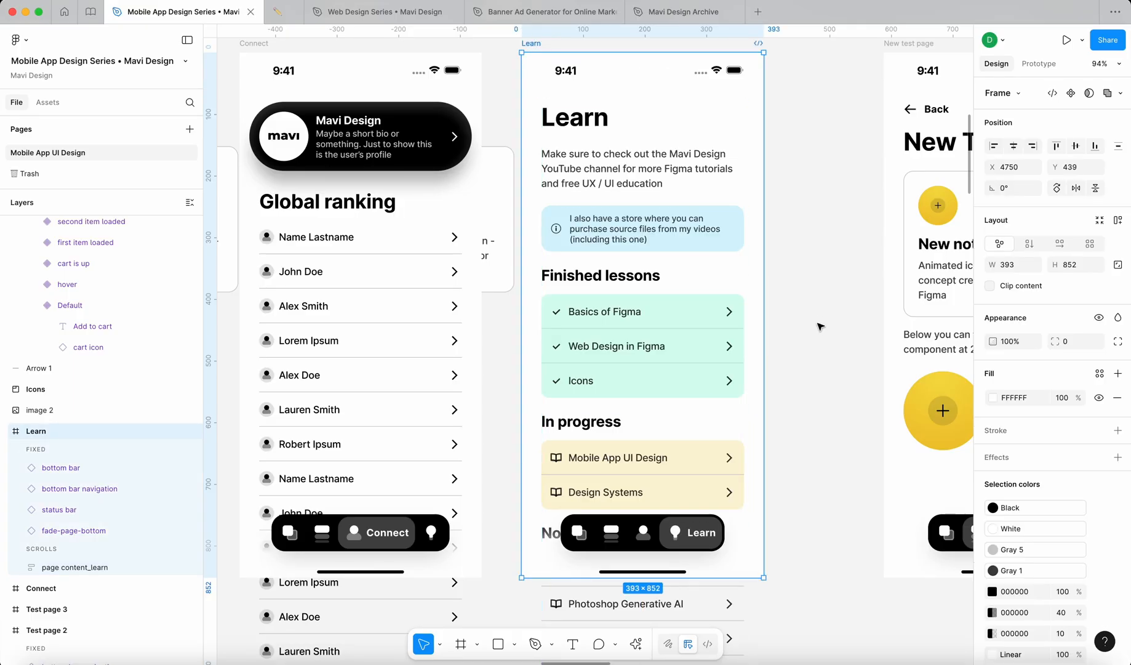
left_click(863, 362)
Step: Draw a frame about 193 px high above the placeholder rectangles and set its width to 361
scroll(863, 362, "down", 5)
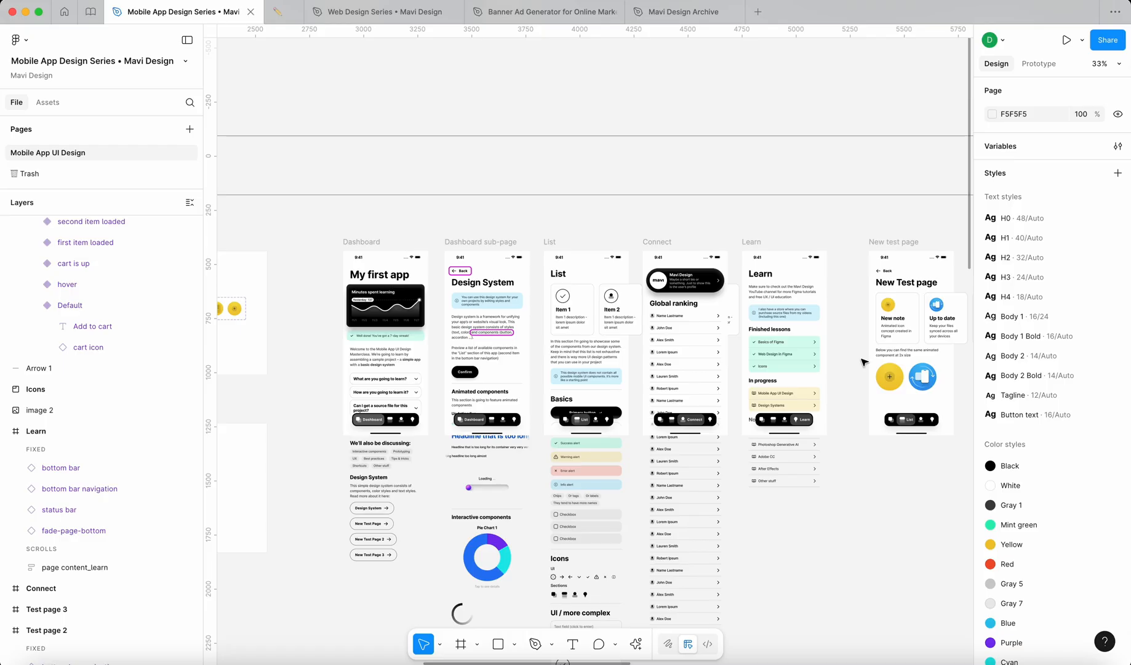
scroll(800, 338, "down", 15)
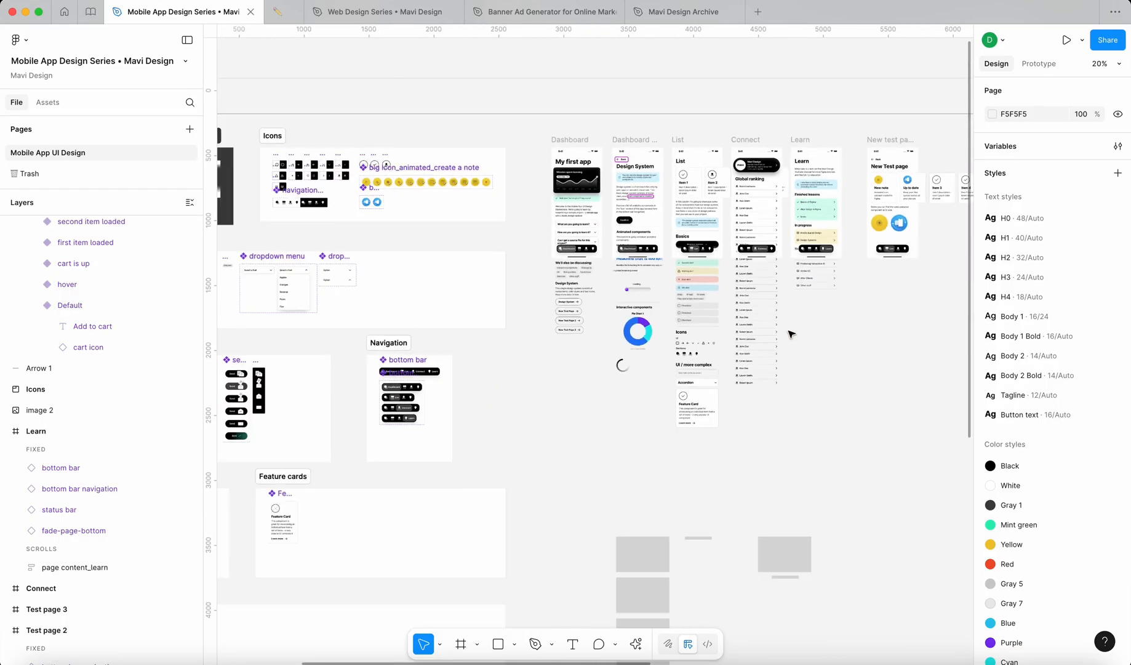
scroll(768, 343, "up", 2)
key("f")
left_click_drag(565, 261, 632, 314)
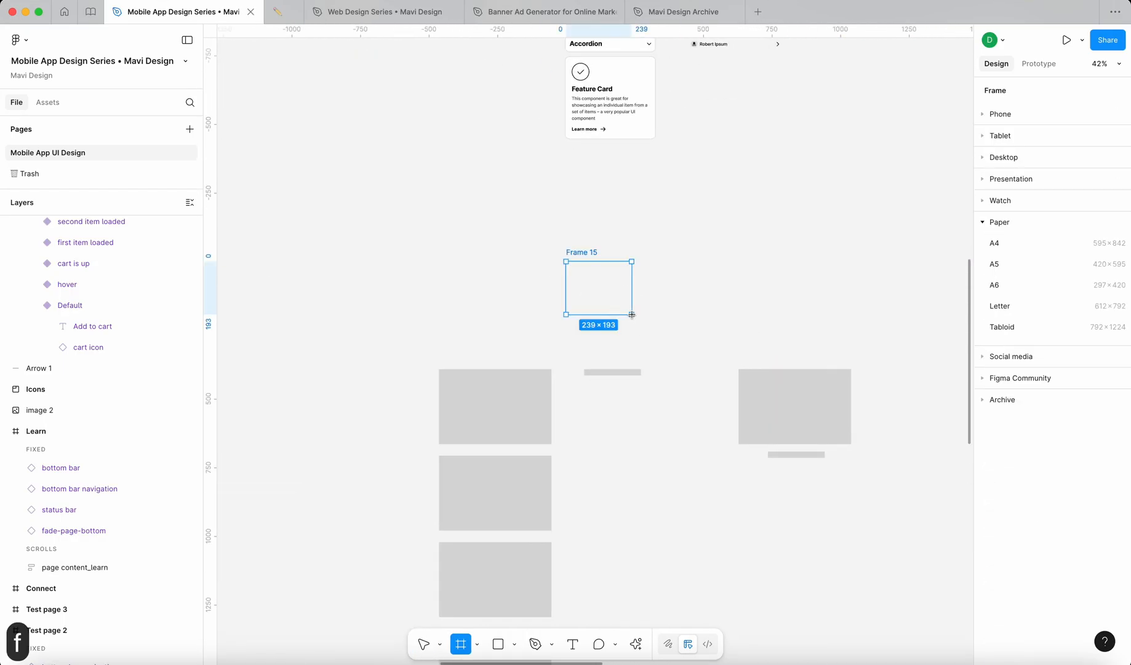
left_click(1015, 268)
type("361")
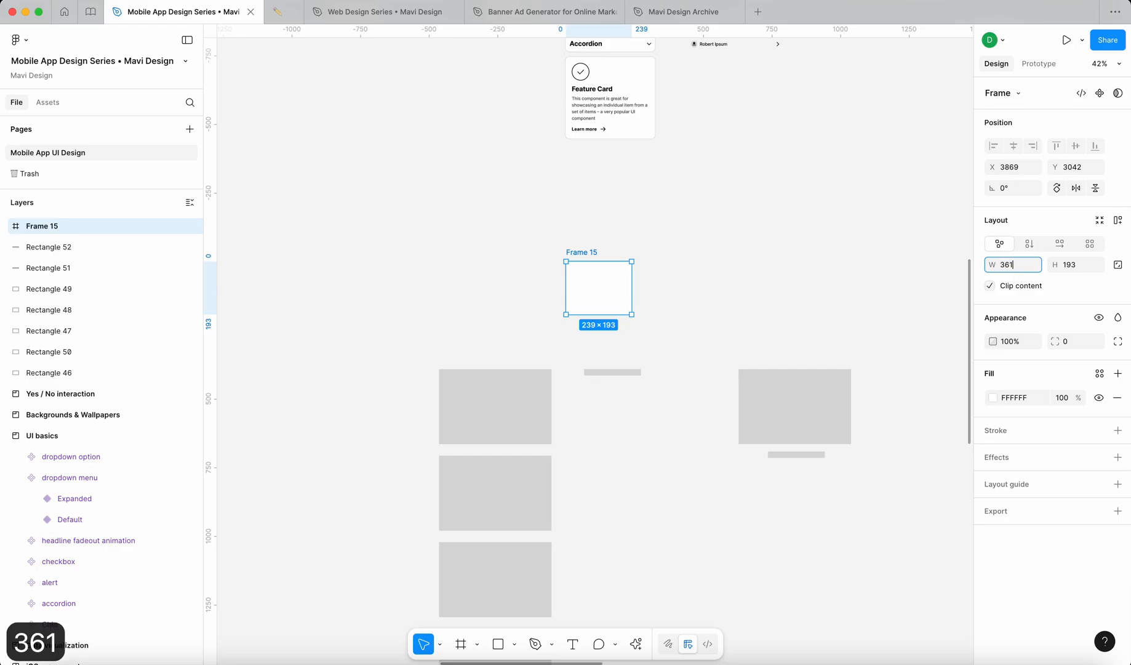
key("Return")
key("f")
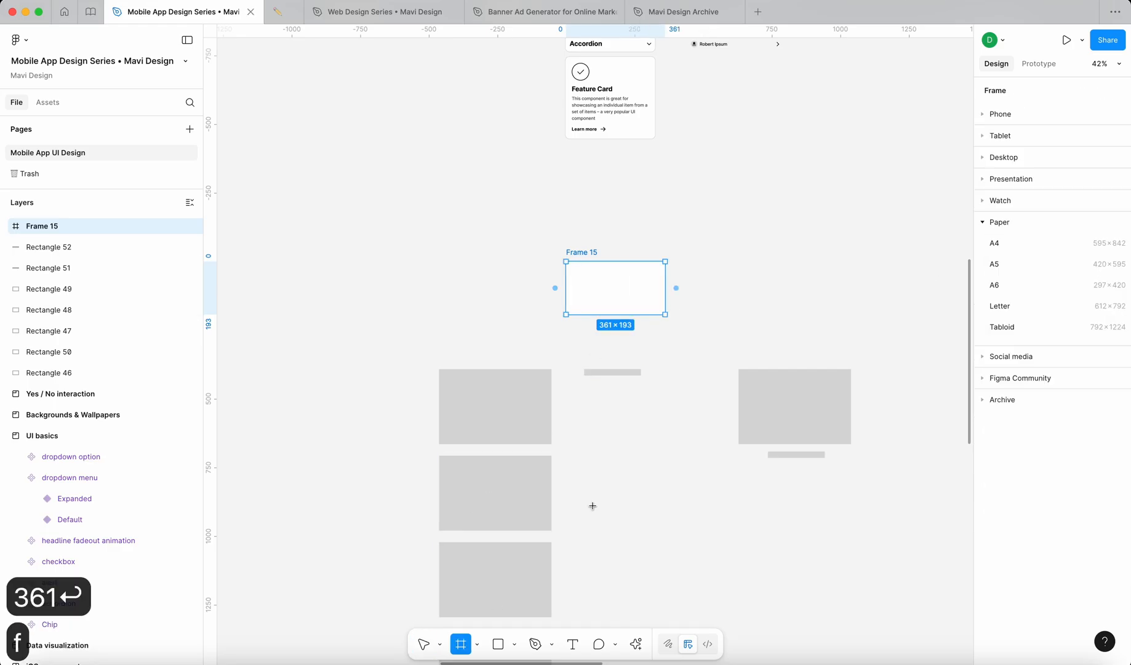
left_click_drag(498, 327, 339, 233)
key("BackSpace")
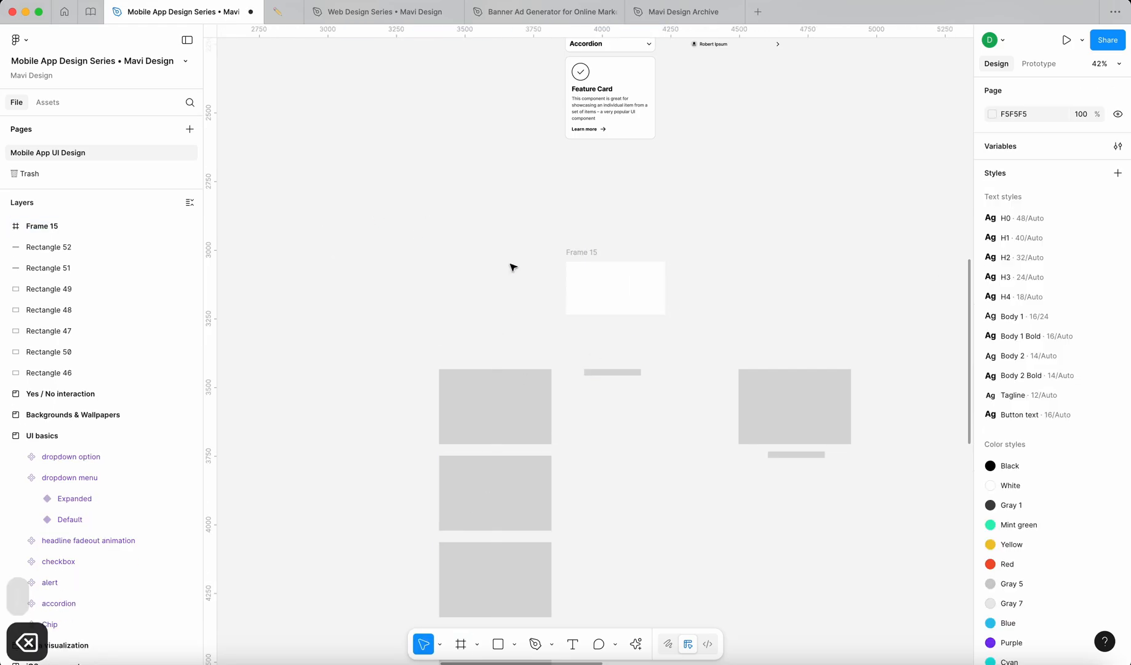
Step: Move the white card frame up and to the left to X 3505, Y 2951 and set its height to 220
left_click(581, 285)
scroll(581, 285, "up", 2)
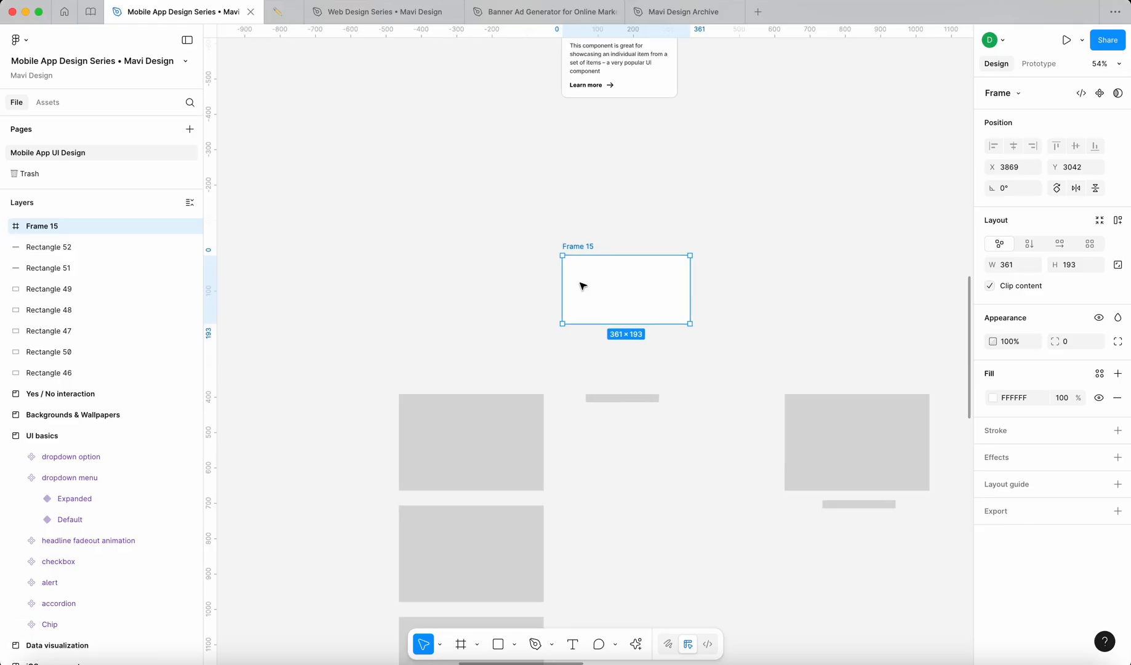
left_click_drag(607, 286, 481, 260)
left_click(1068, 265)
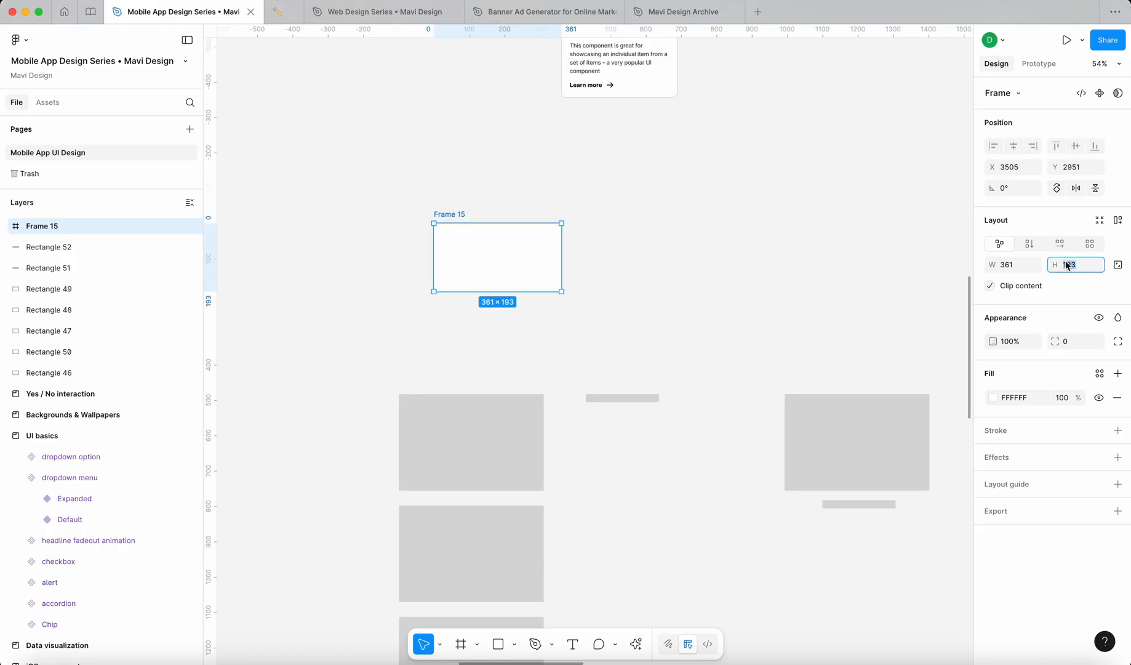
type("220")
key("Return")
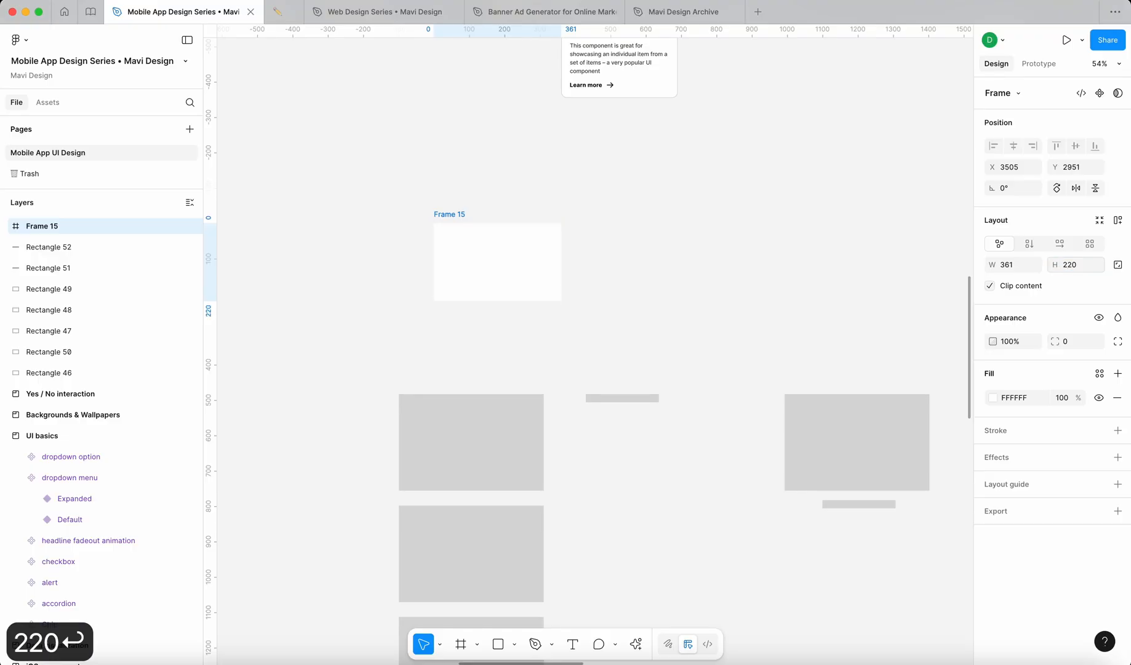
left_click(822, 354)
scroll(497, 253, "up", 5)
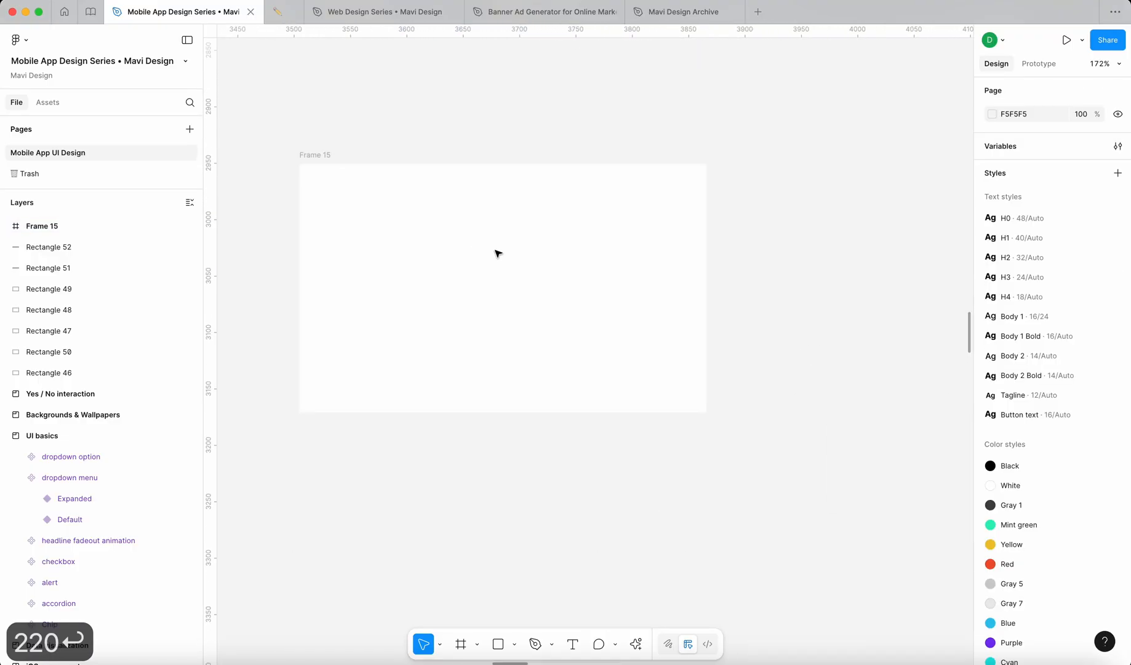
Step: Move the card frame horizontally to X 3914 and rename it slide
key("super+0")
scroll(497, 253, "down", 5)
left_click_drag(497, 253, 606, 261)
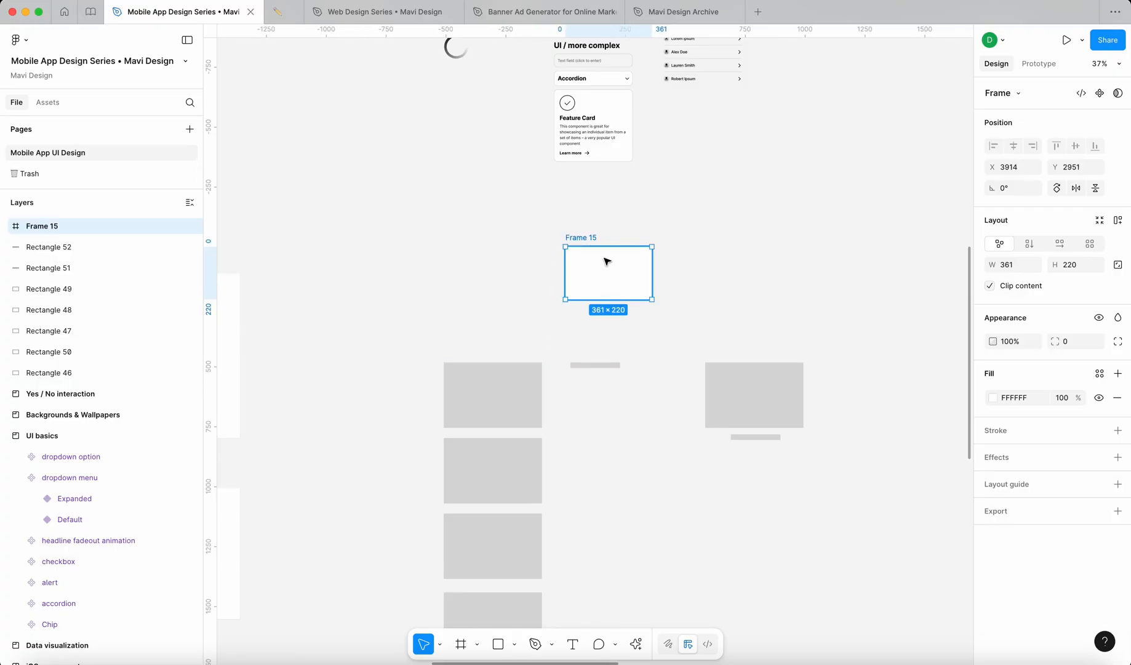
scroll(606, 263, "up", 5)
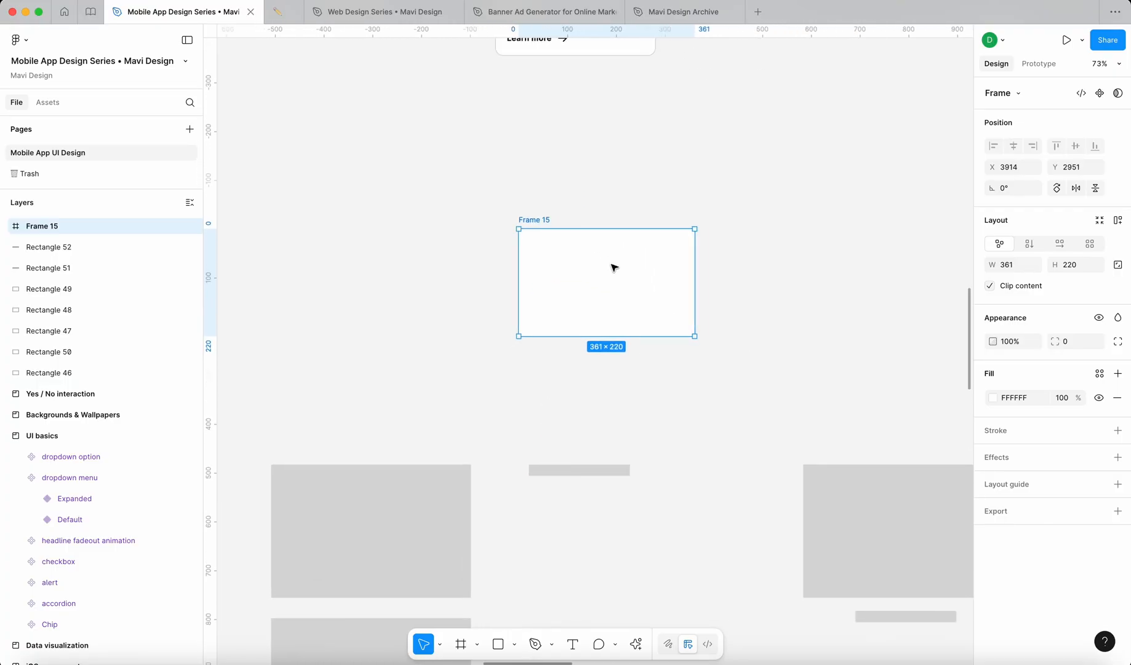
key("super+r")
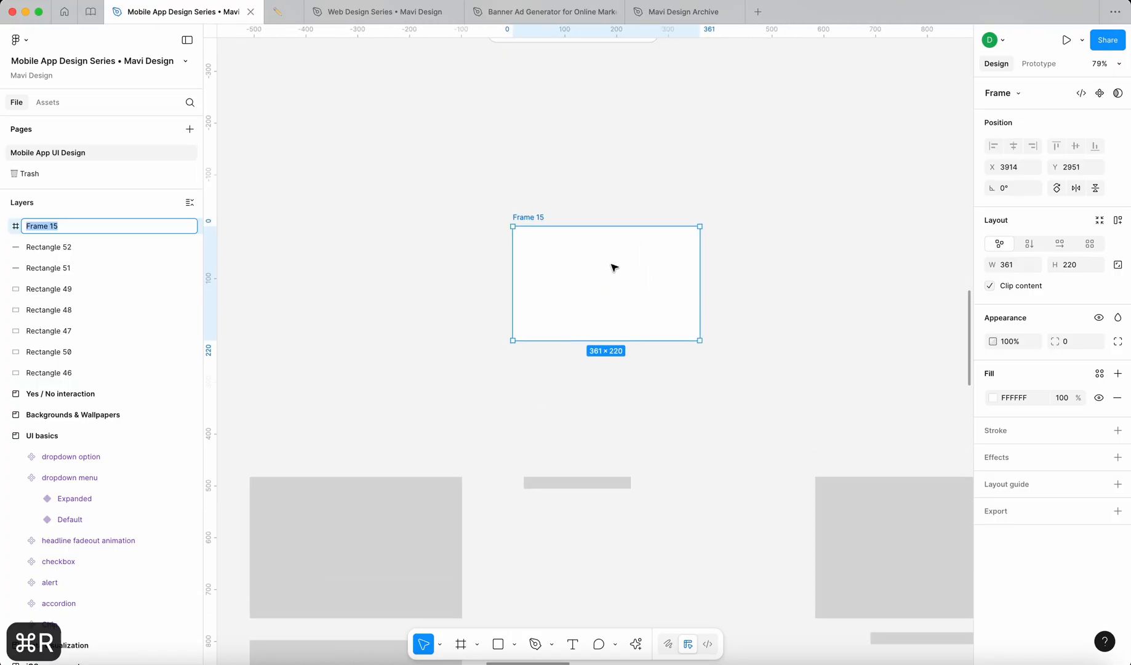
type("slide")
key("Return")
left_click(672, 198)
Step: Copy the primary button from the Buttons section into the slide frame, placing it at X 16, Y 134
scroll(665, 154, "down", 10)
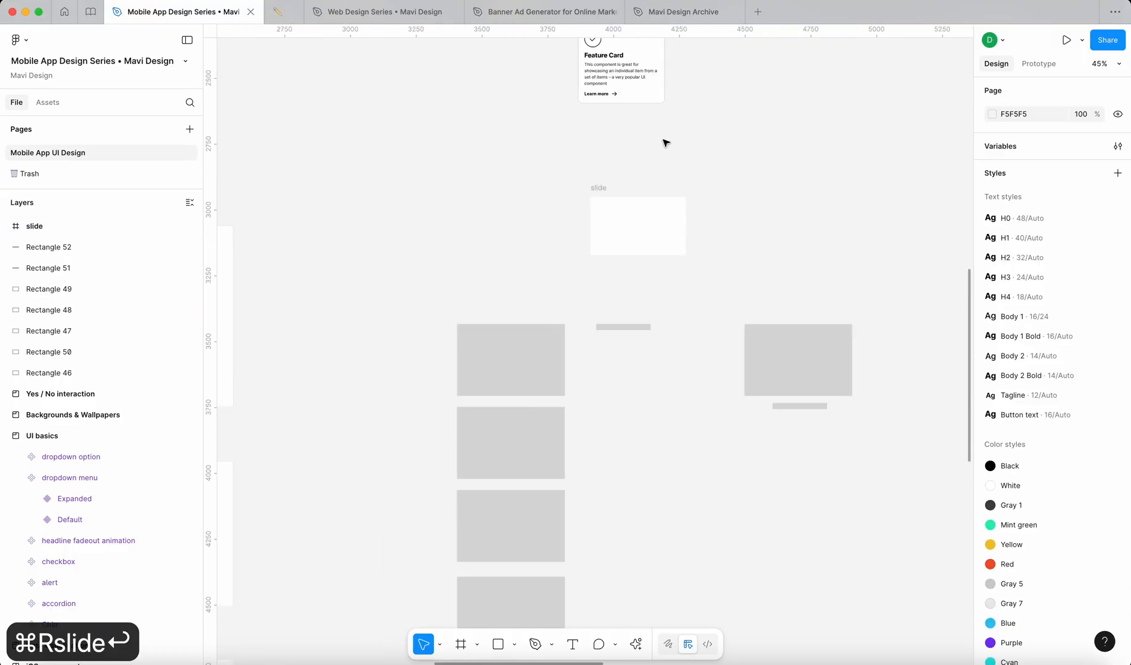
scroll(651, 194, "left", 6)
scroll(406, 158, "up", 3)
scroll(407, 157, "up", 5)
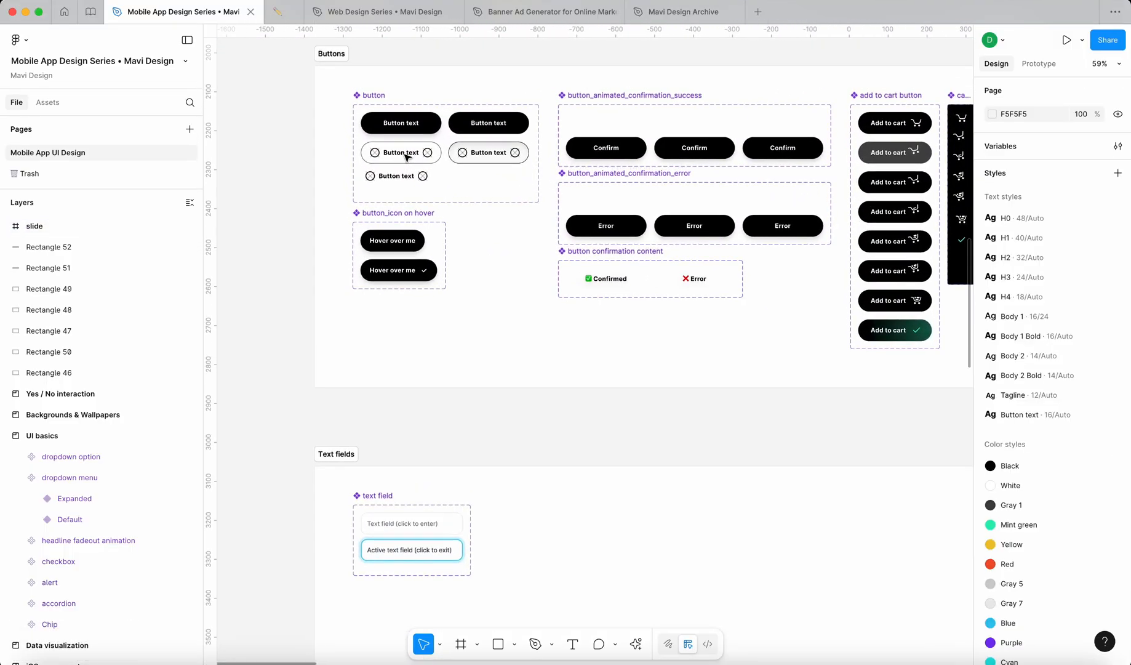
scroll(392, 130, "up", 5)
left_click(389, 146)
scroll(389, 160, "up", 3)
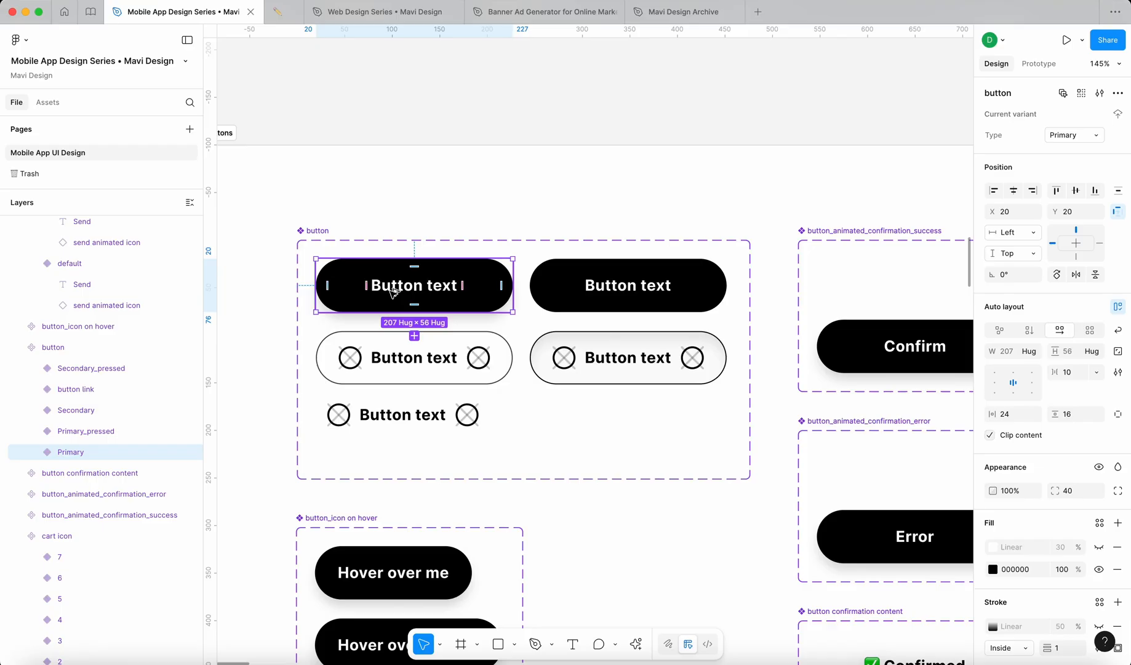
left_click_drag(413, 287, 527, 280)
scroll(533, 102, "down", 3)
scroll(536, 113, "down", 10)
scroll(583, 106, "right", 10)
scroll(537, 271, "up", 10)
Step: Switch the button instance to the button link type and move it to about X 28, Y 158
left_click(1055, 131)
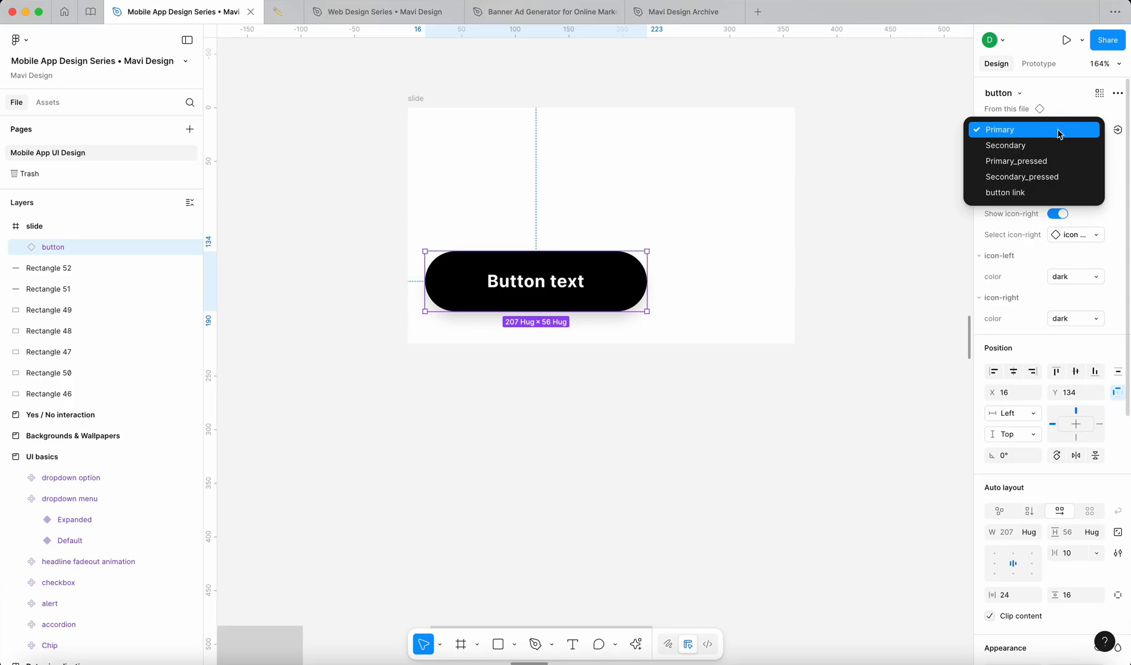
left_click(997, 193)
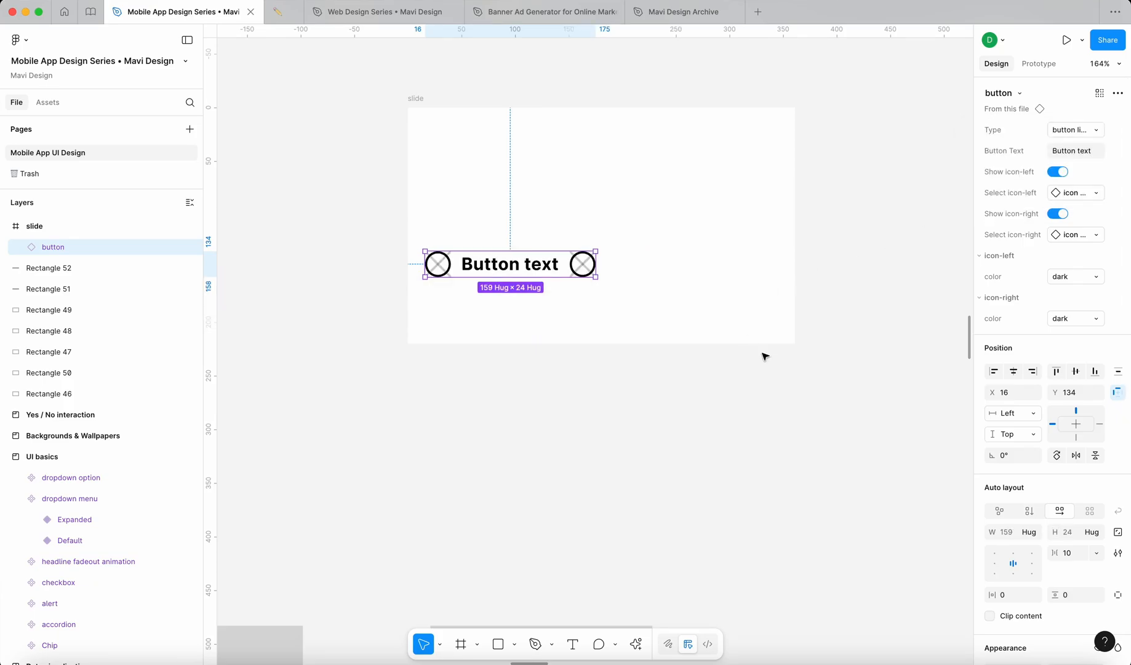
left_click(764, 353)
left_click_drag(580, 263, 586, 294)
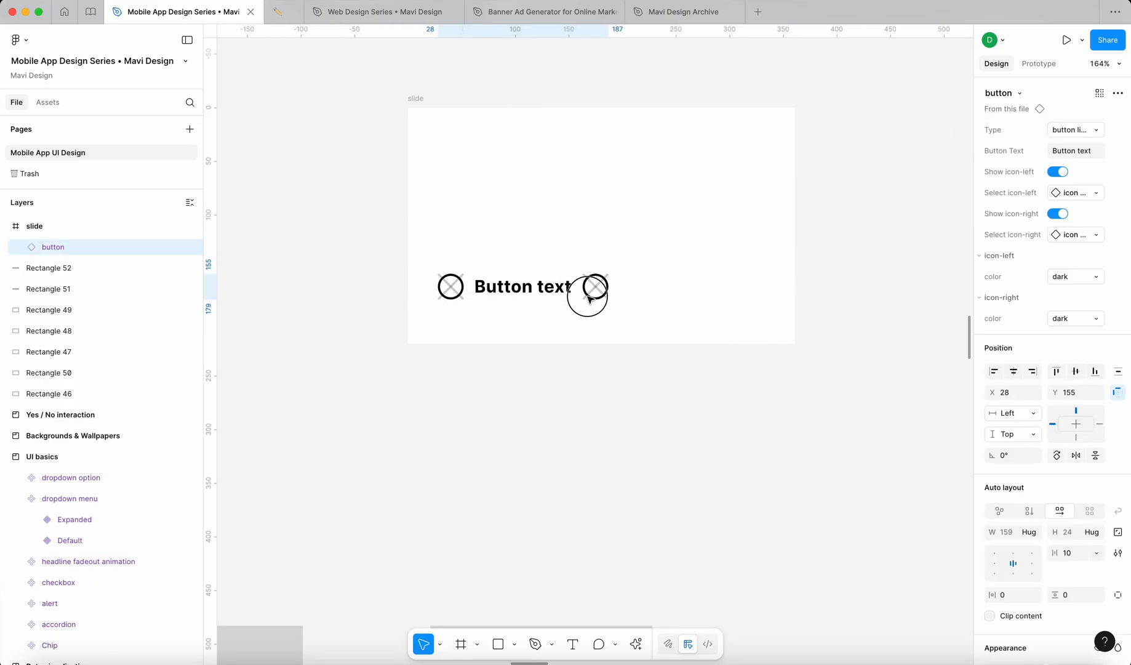
Step: Hide the button's left icon, use icon right arrow as its right icon, and shift the button slightly down
left_click(1059, 172)
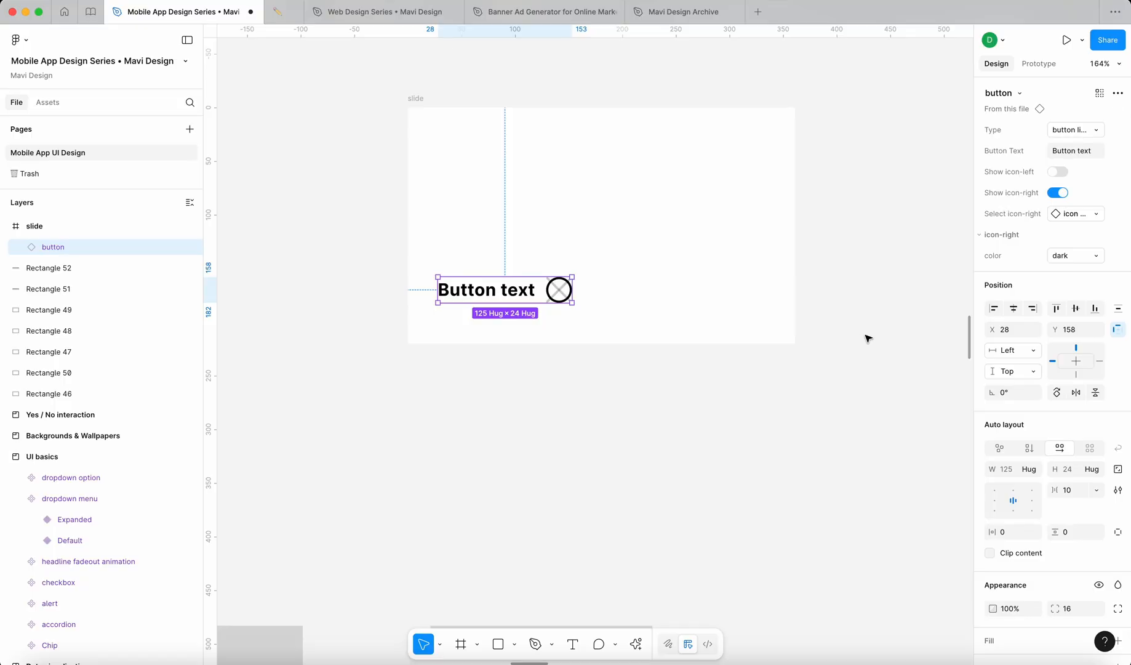
left_click(1069, 215)
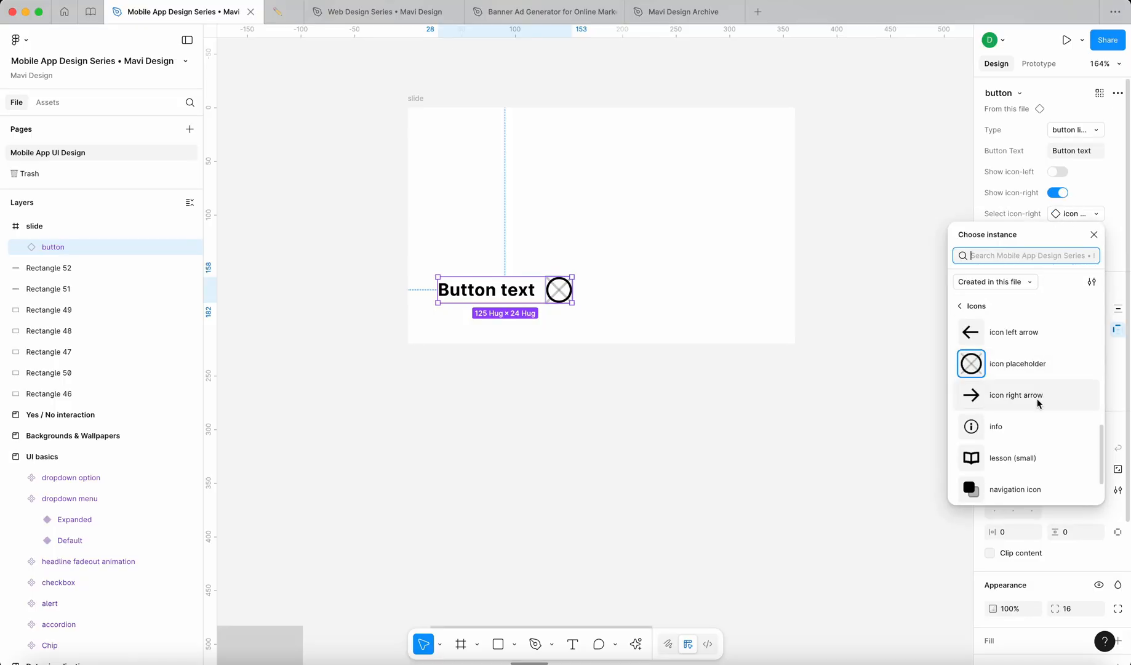
left_click(1038, 396)
left_click(721, 391)
left_click_drag(545, 295, 545, 305)
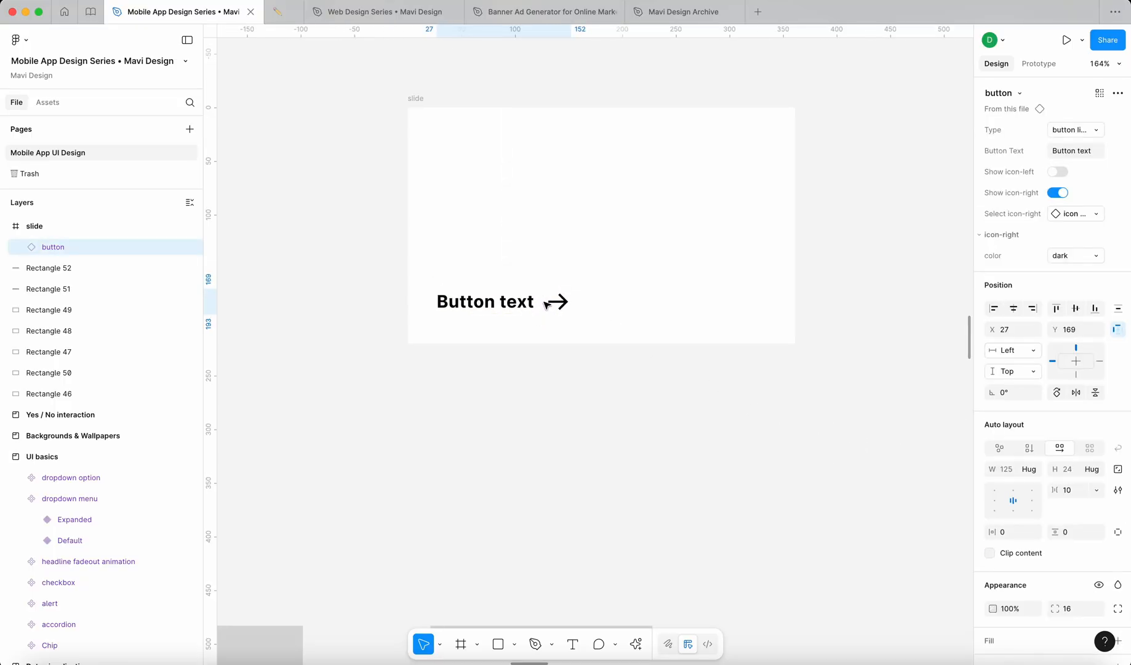
left_click(697, 290)
Step: Look over the design system sections and app screens across the whole canvas
scroll(583, 363, "down", 15)
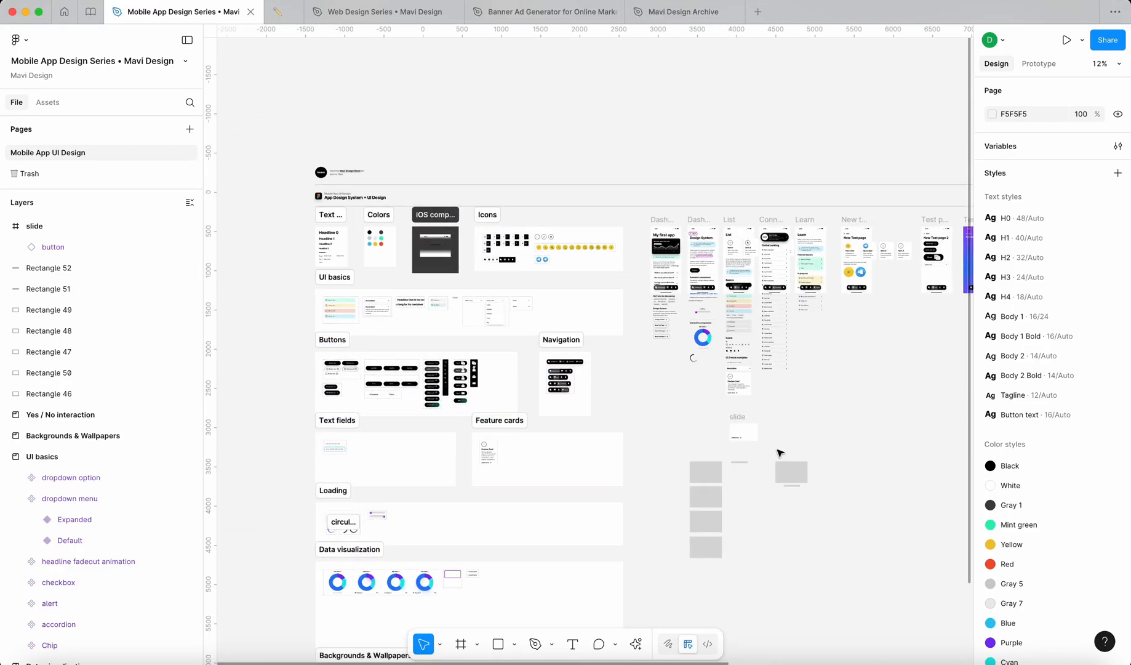
scroll(518, 320, "down", 3)
scroll(795, 460, "down", 5)
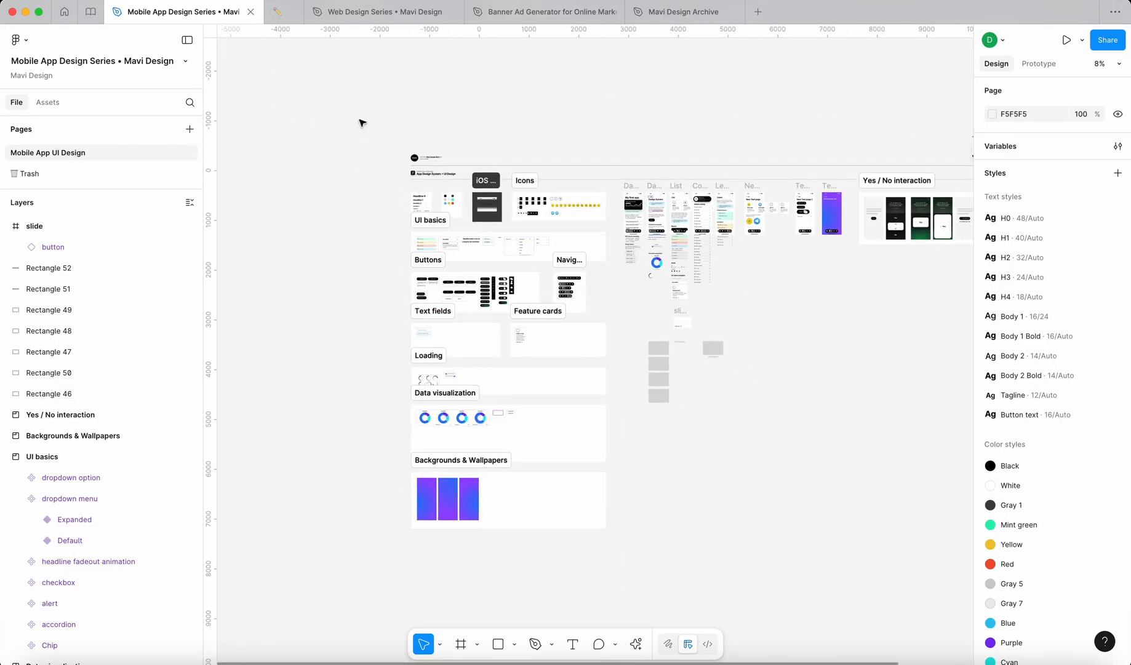
left_click_drag(322, 111, 820, 523)
left_click(820, 523)
Step: Move the arrow button in the slide to about X 39, Y 170
scroll(649, 261, "up", 15)
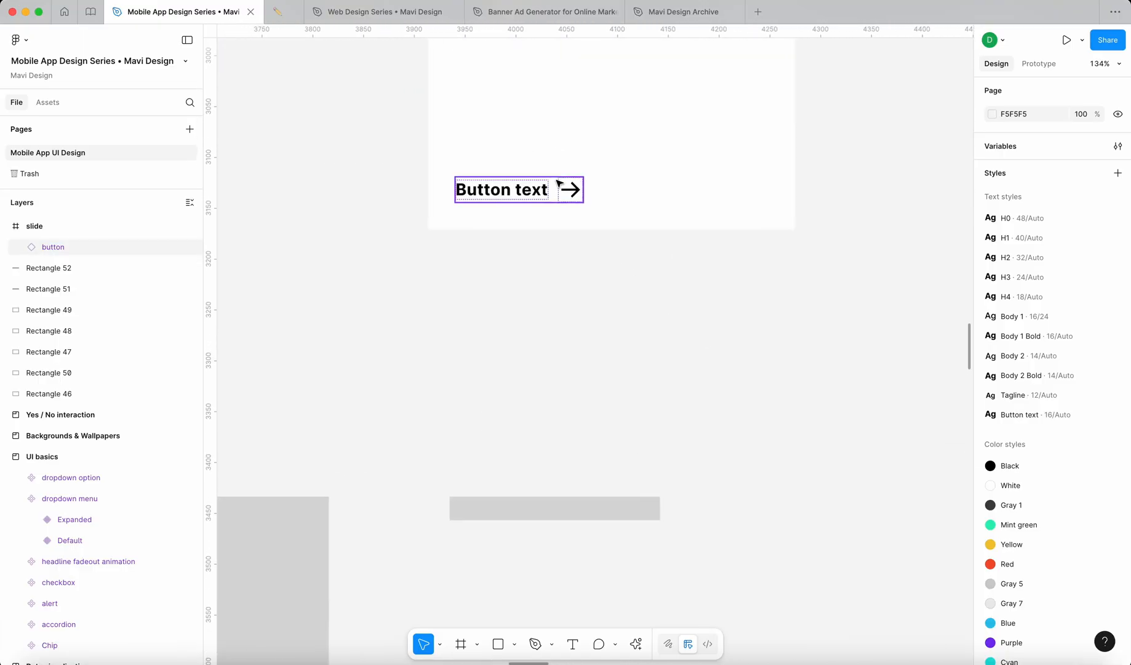
scroll(558, 183, "up", 2)
left_click(557, 184)
scroll(591, 299, "up", 2)
left_click_drag(560, 290, 574, 290)
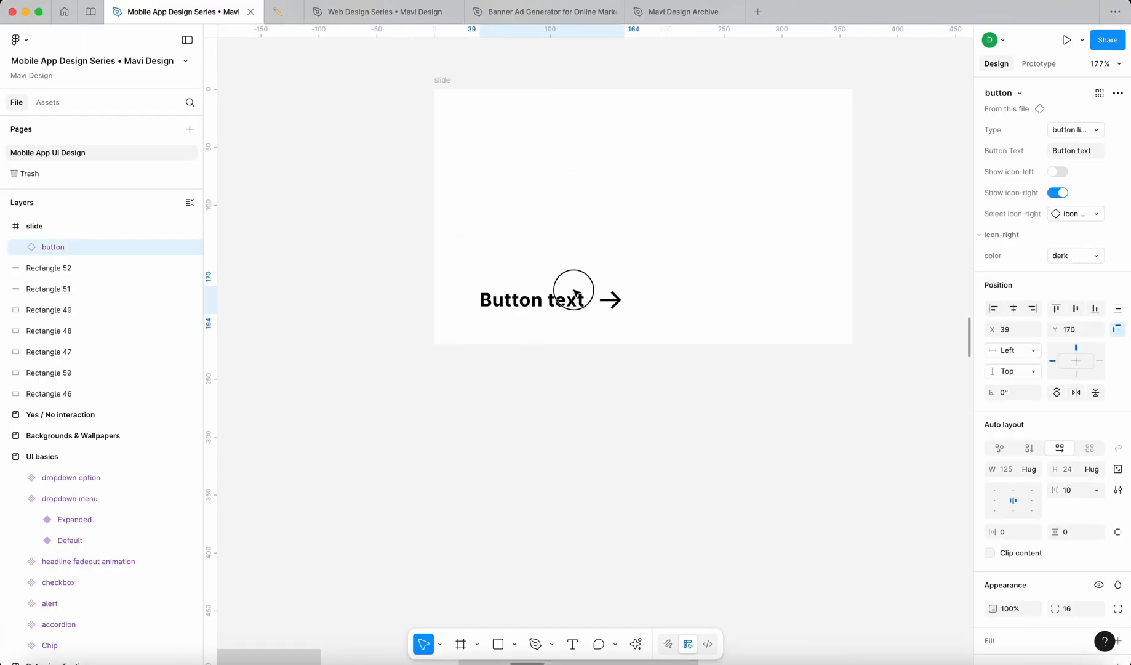
Step: Add a headline in the upper part of the slide, entering Summer Sale and replacing it with 50% off
key("t")
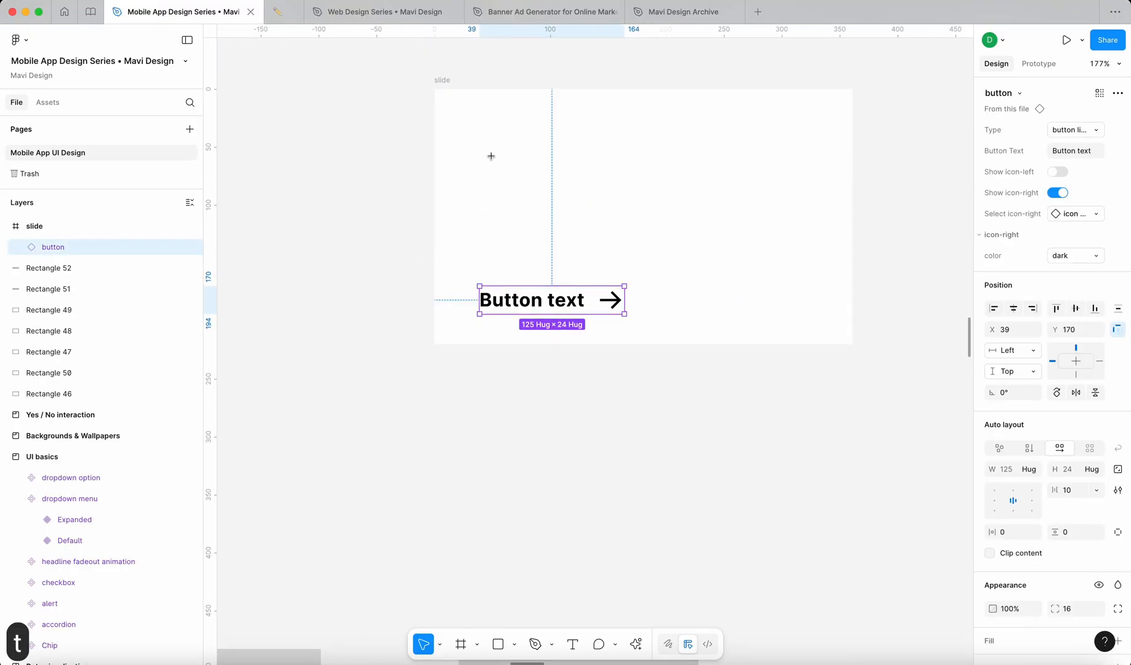
left_click(492, 132)
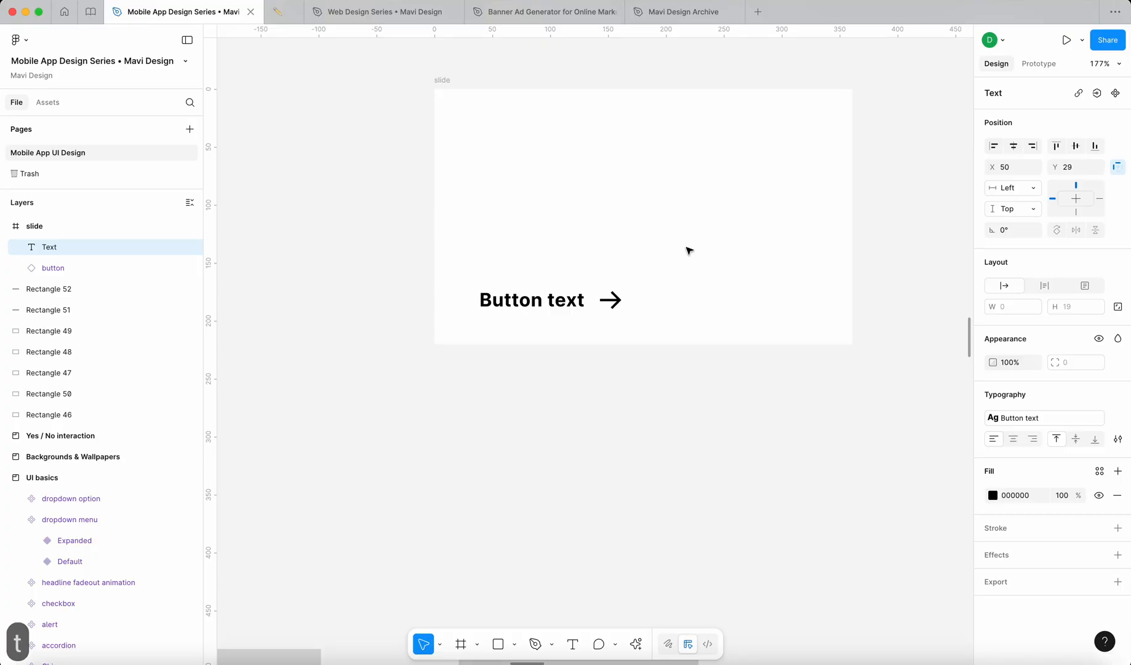
type("Summer Sale")
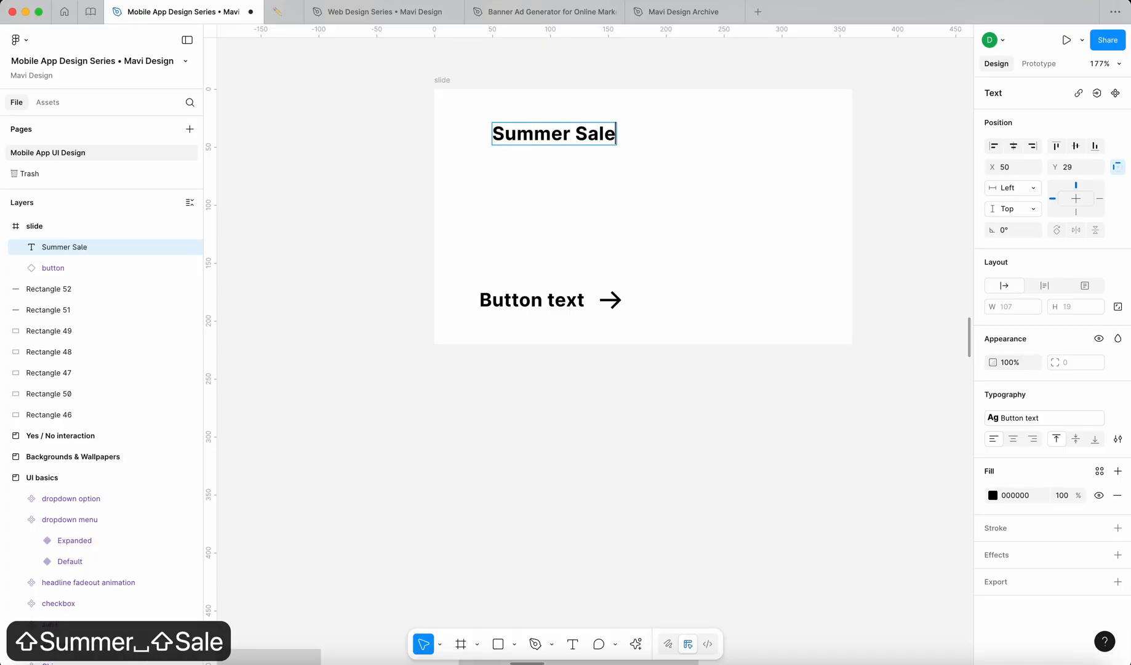
key("super+a")
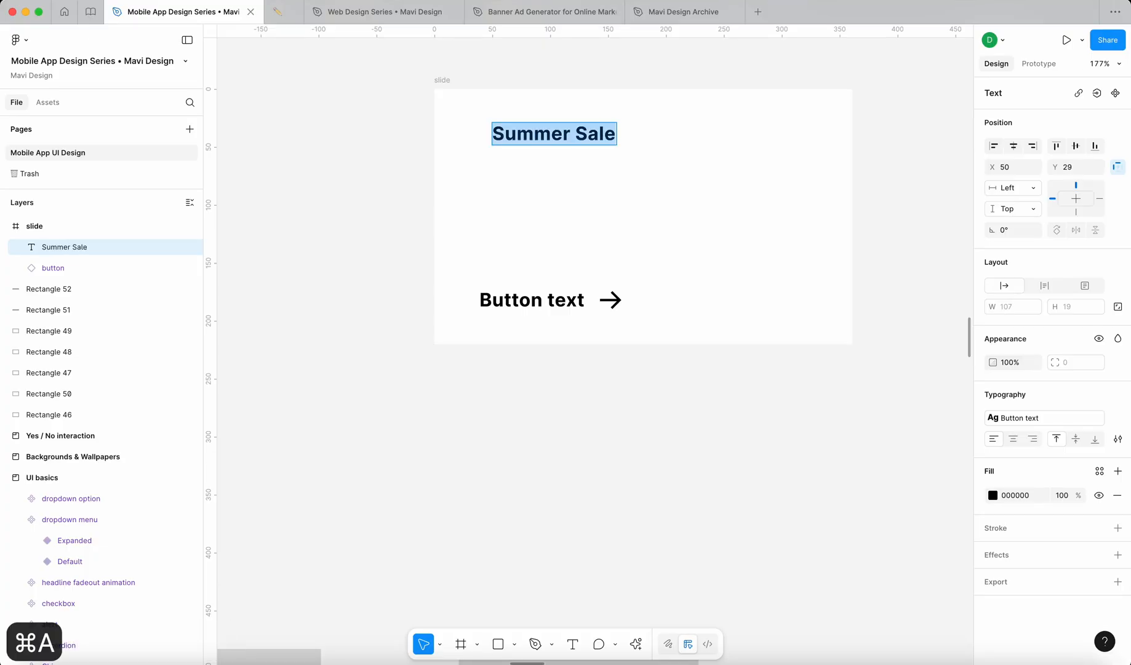
type("50% off")
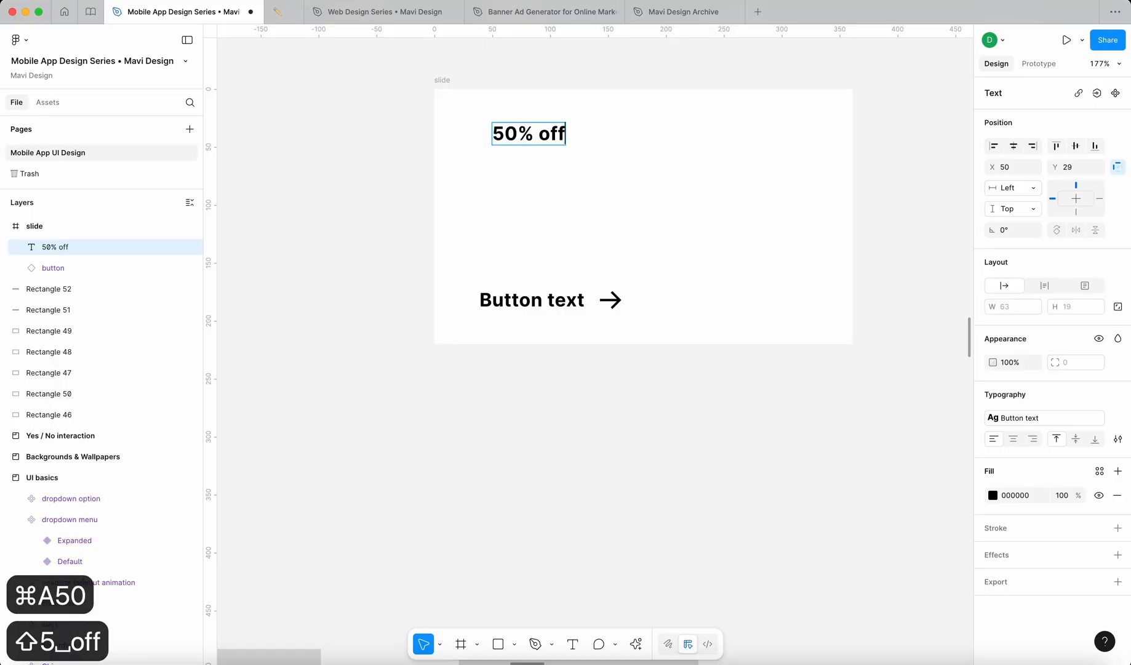
key("Escape")
Step: Apply the H1 text style to the 50% off headline and move it slightly left
left_click(1028, 418)
scroll(930, 510, "up", 2)
left_click(917, 504)
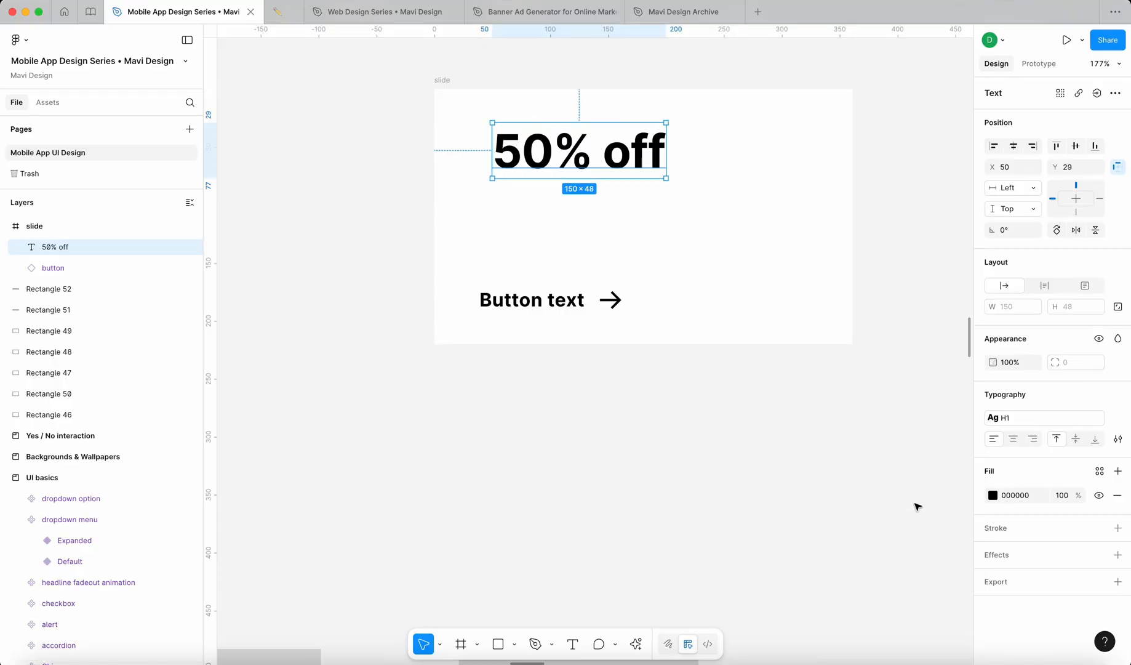
left_click_drag(585, 164, 558, 164)
left_click(579, 190)
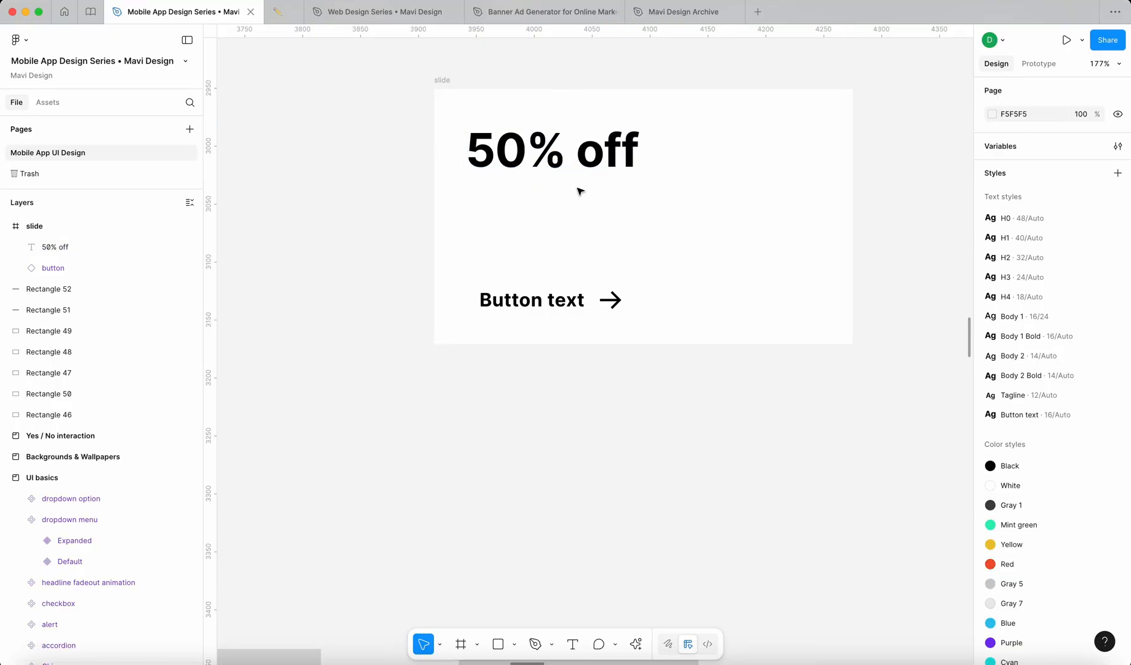
Step: Align the 50% off headline to the slide's top-left corner and offset it to X 30, Y 30
left_click(562, 173)
key("alt+a")
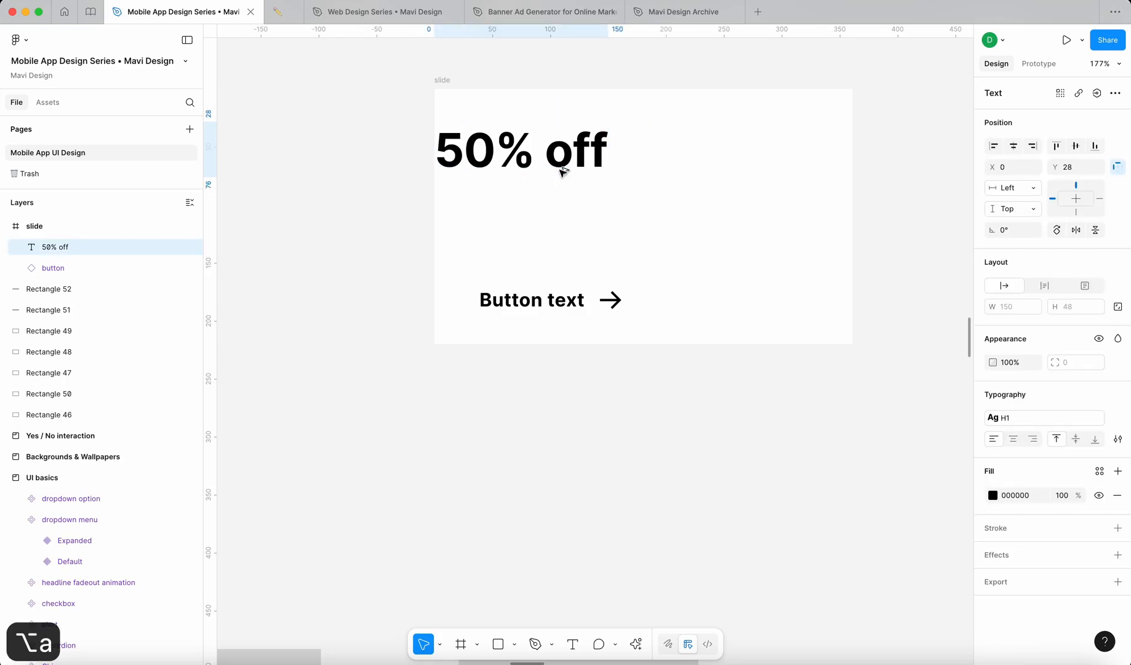
key("alt+w")
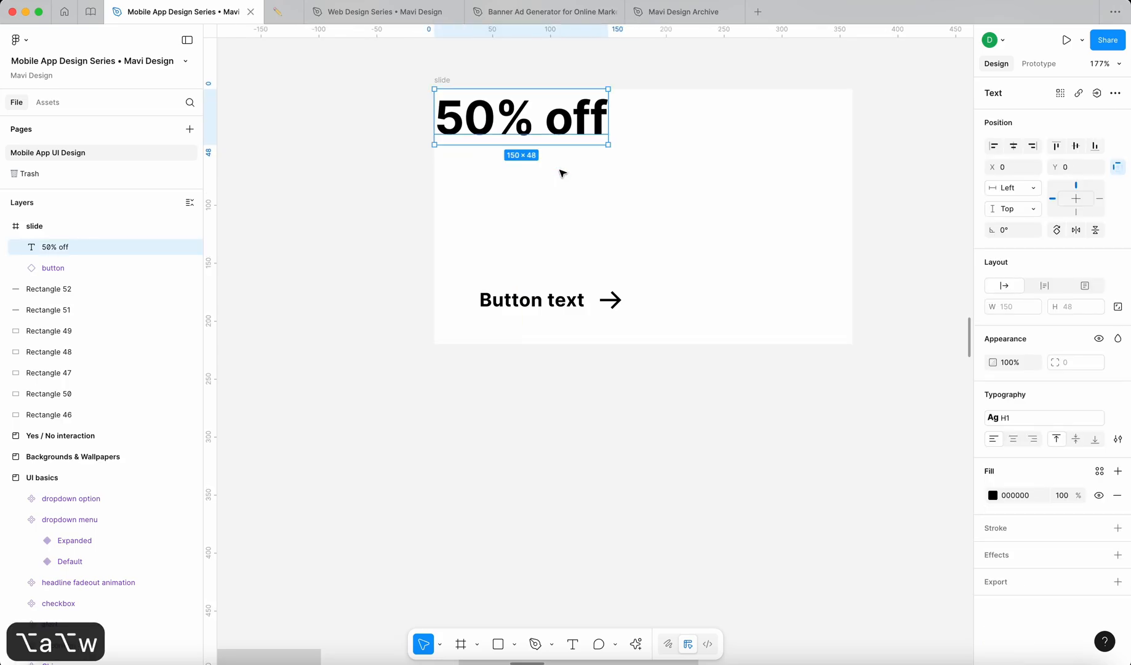
key("shift+Down")
key("shift+Right")
key("shift+Down")
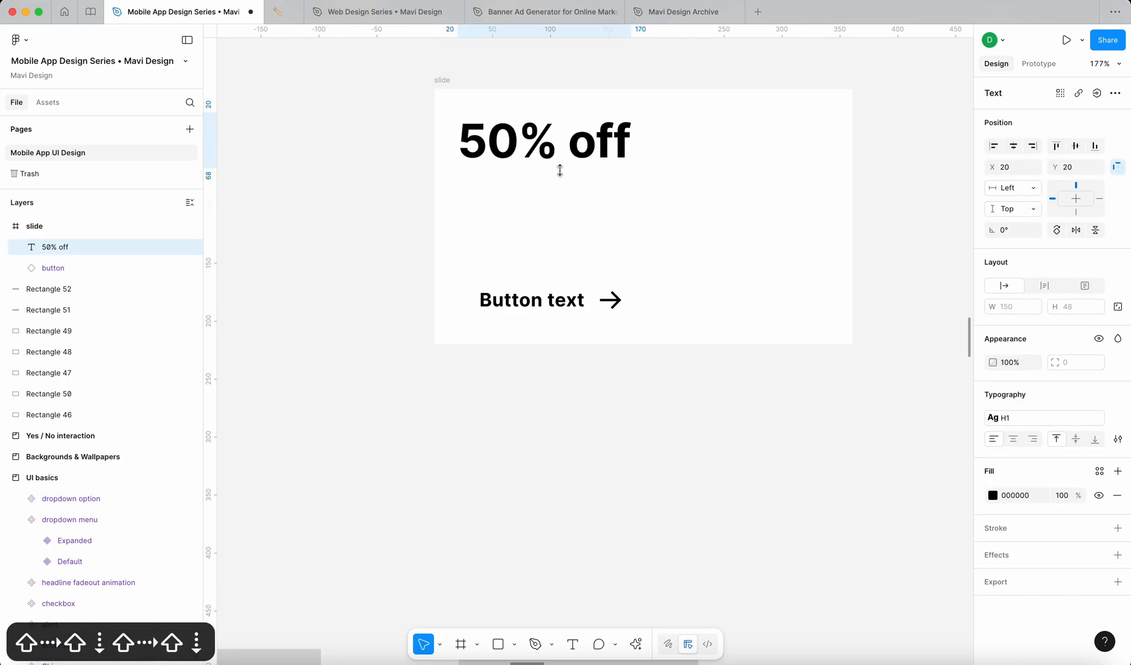
key("shift+Right")
key("shift+Down")
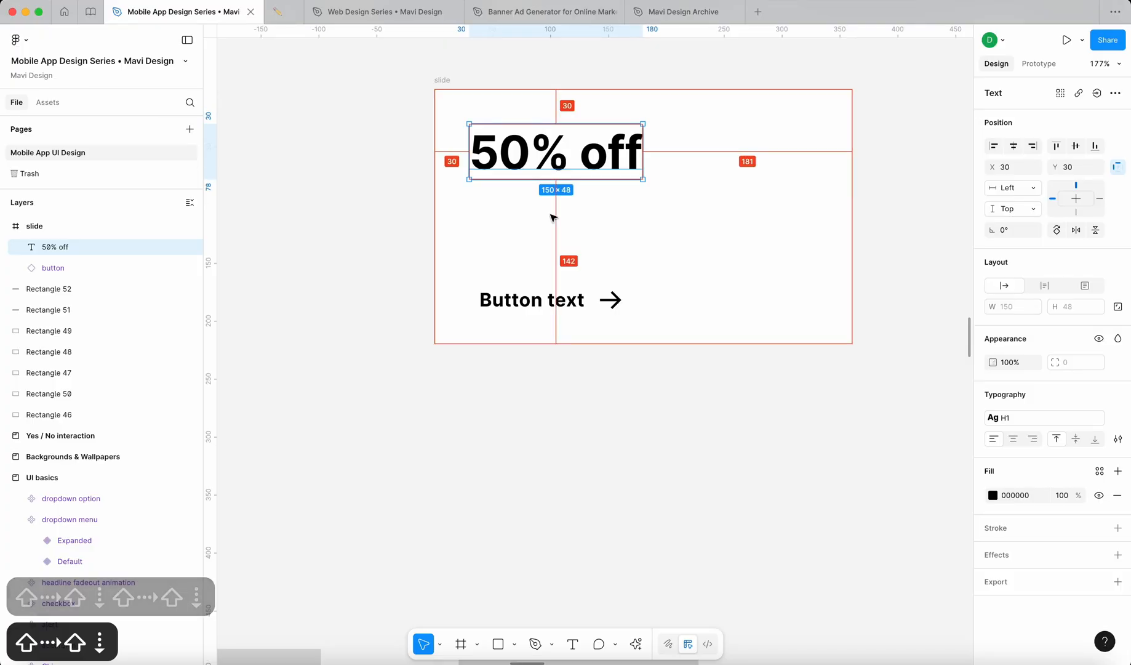
Step: Nudge the 50% off headline to X 24, Y 24, giving it equal left and top margins
key("Right")
key("Down")
key("Up")
key("Left")
key("Up")
key("Left")
key("Up")
key("Left")
key("Up")
key("Left")
key("Up")
key("Left")
key("Up")
key("Left")
key("Up")
key("Left")
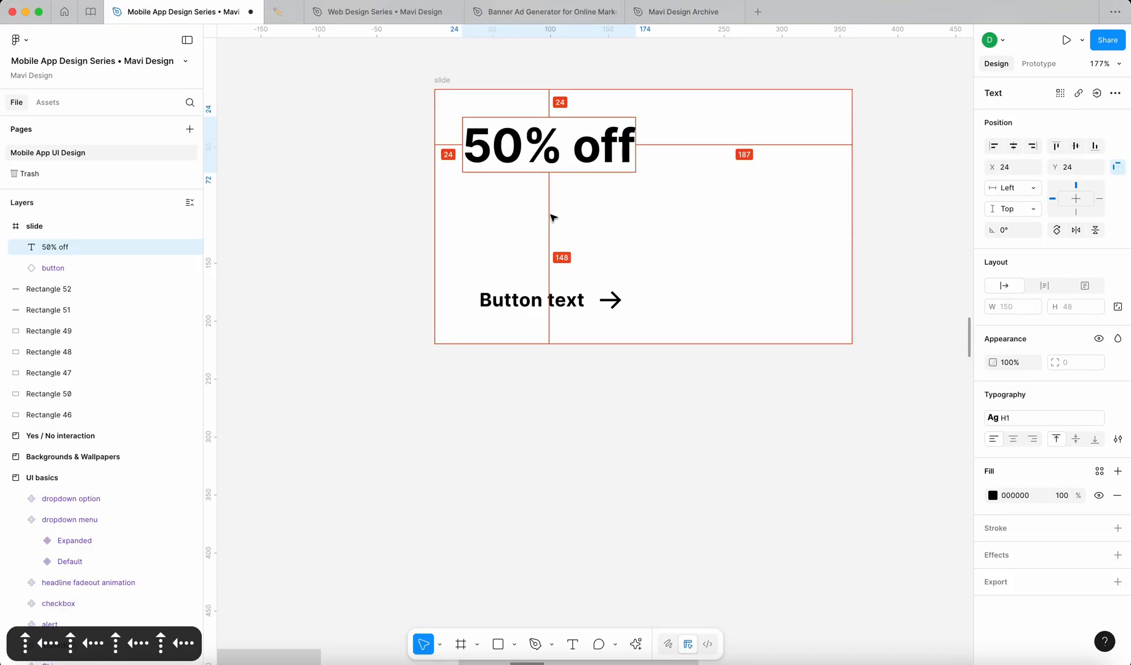
Step: Align the arrow button to the slide's bottom-left corner and offset it inward by about 23 px on both edges
left_click(541, 302)
key("alt+a")
key("alt+s")
key("shift+Up")
key("shift+Right")
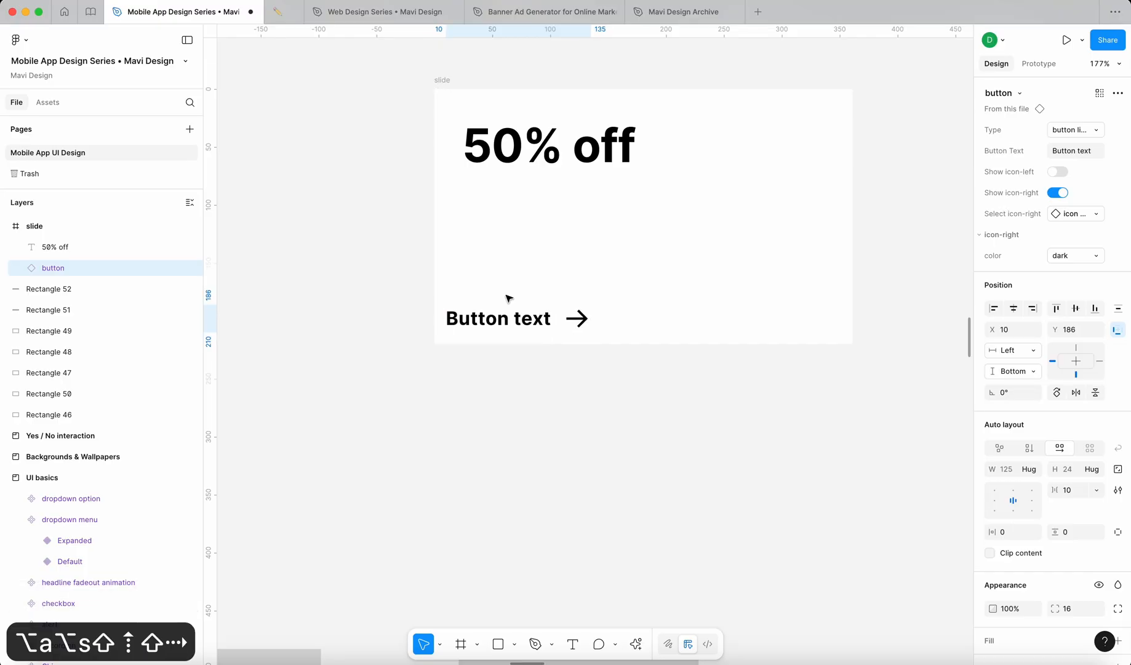
key("shift+Up")
key("shift+Right")
key("Up")
key("Right")
key("Up")
key("Right")
key("Up")
key("Right")
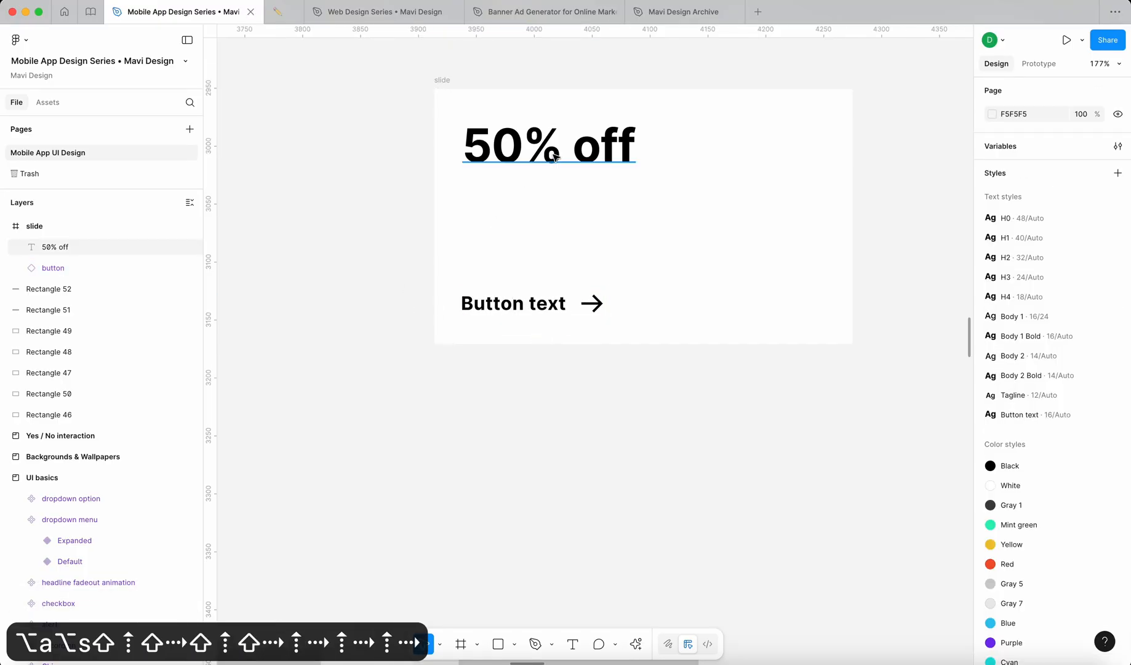
Step: Duplicate the 50% off headline directly below the original at X 24, Y 79
left_click(559, 150)
left_click_drag(559, 149, 559, 214)
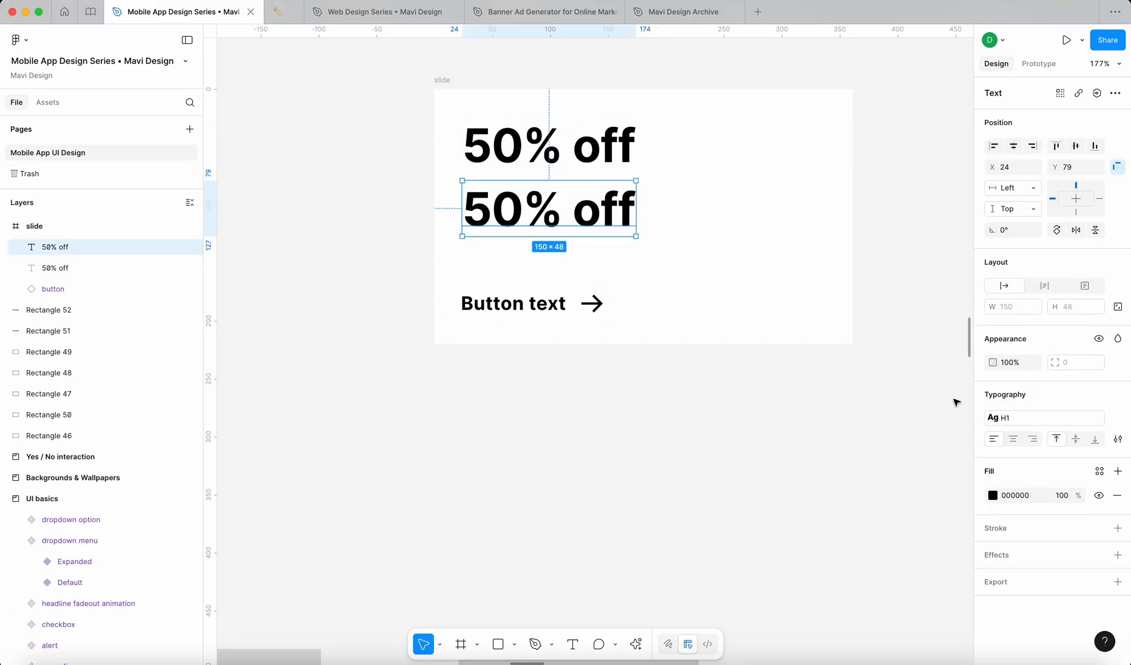
Step: Apply the Body 1 text style to the duplicated 50% off headline
left_click(1014, 425)
left_click(921, 594)
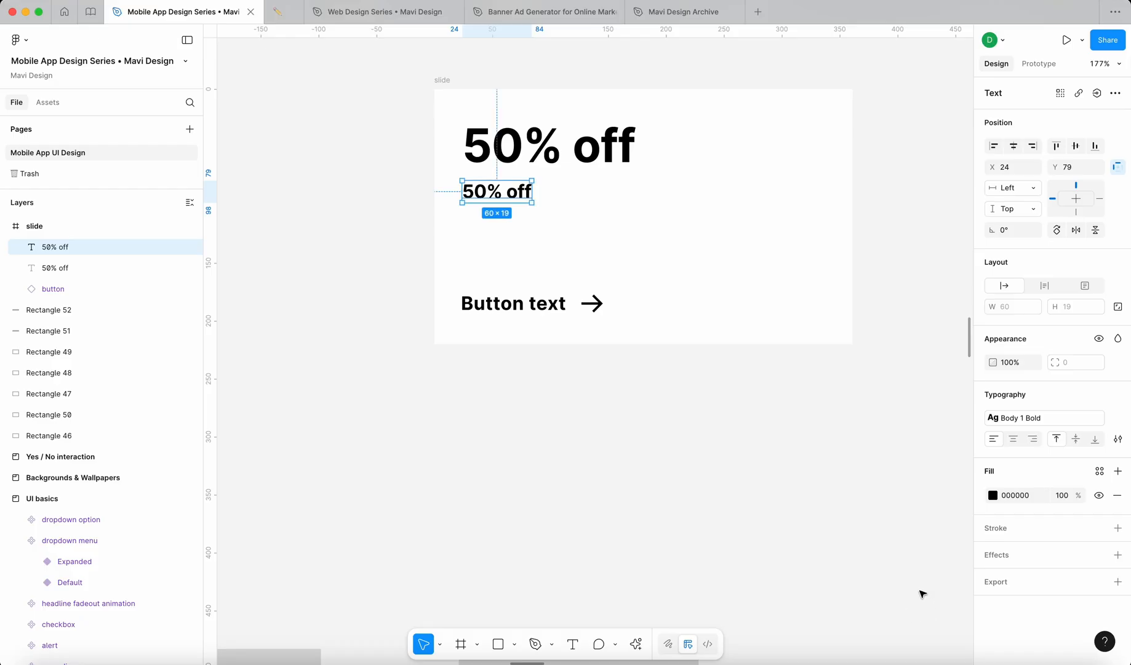
left_click(1020, 424)
left_click(916, 537)
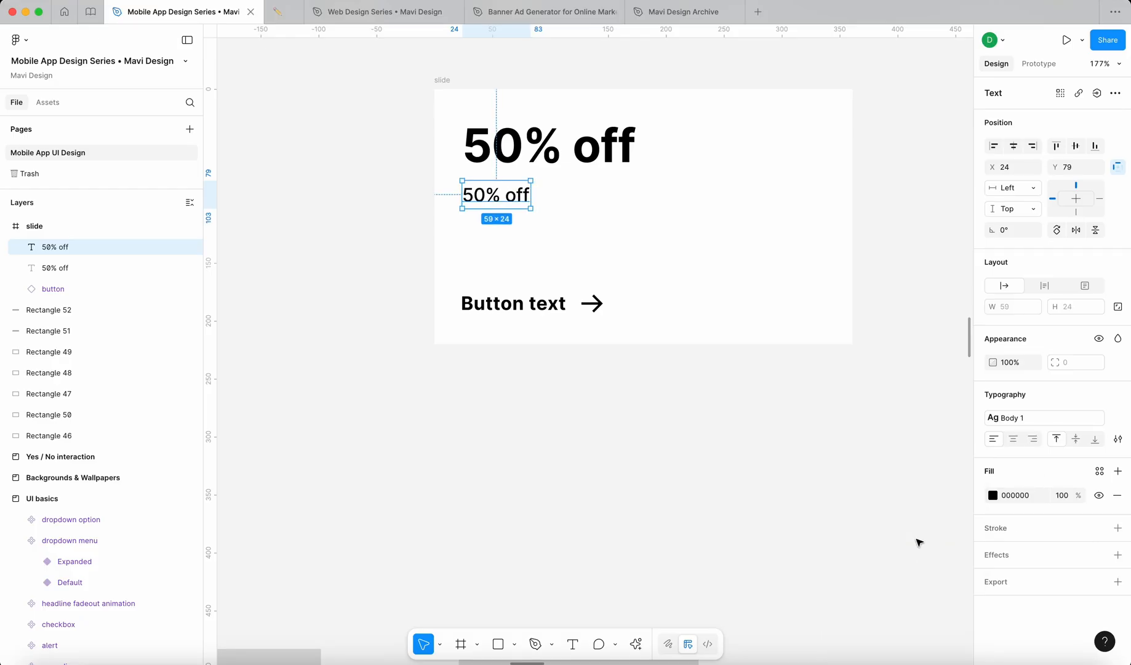
Step: Replace the duplicate's text with "Check out all products with this discount" and narrow its box so the text wraps onto two lines
double_click(496, 202)
type("h")
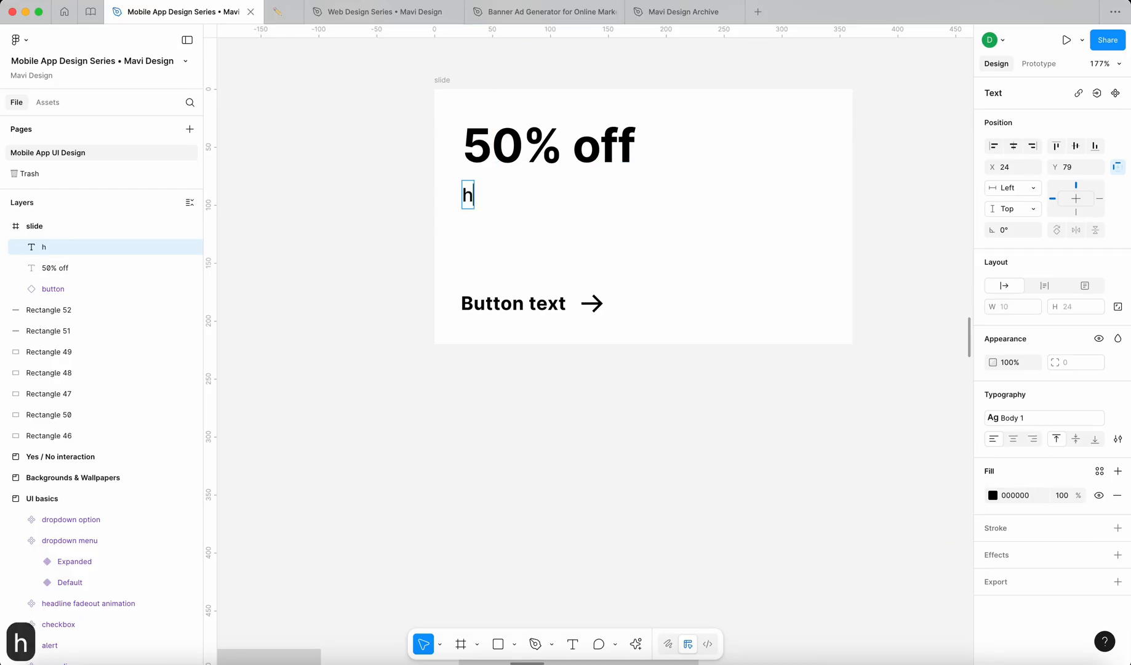
key("BackSpace")
type("Check out all products")
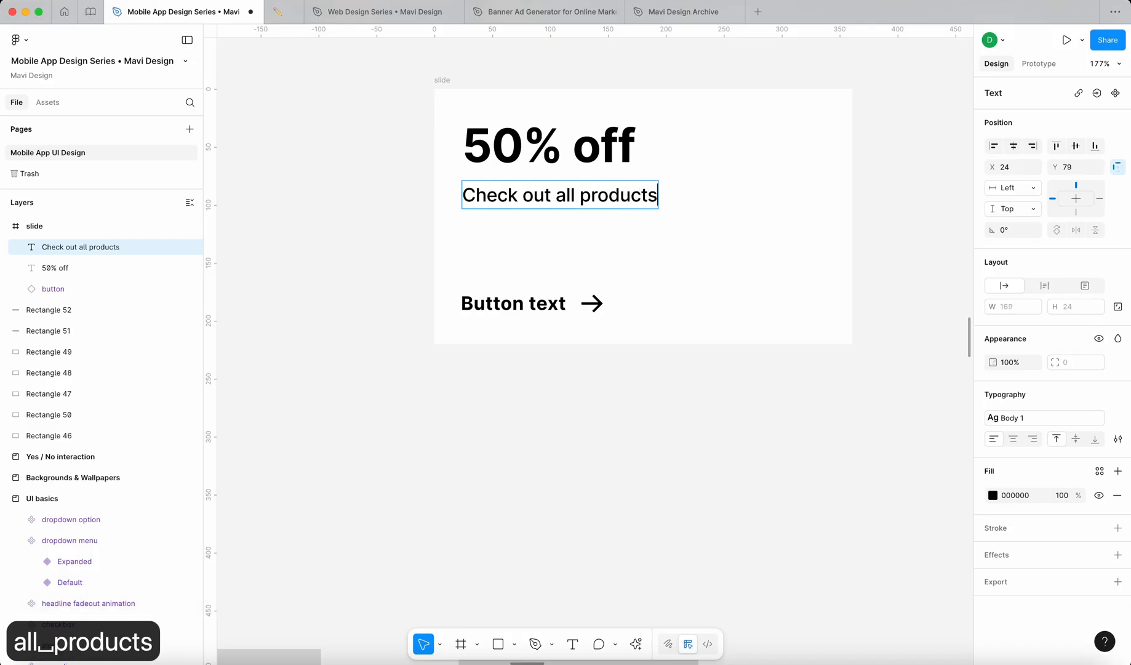
type(" iwth th")
key("BackSpace")
key("BackSpace")
key("BackSpace")
key("BackSpace")
key("BackSpace")
key("BackSpace")
key("BackSpace")
key("BackSpace")
type("with this discount")
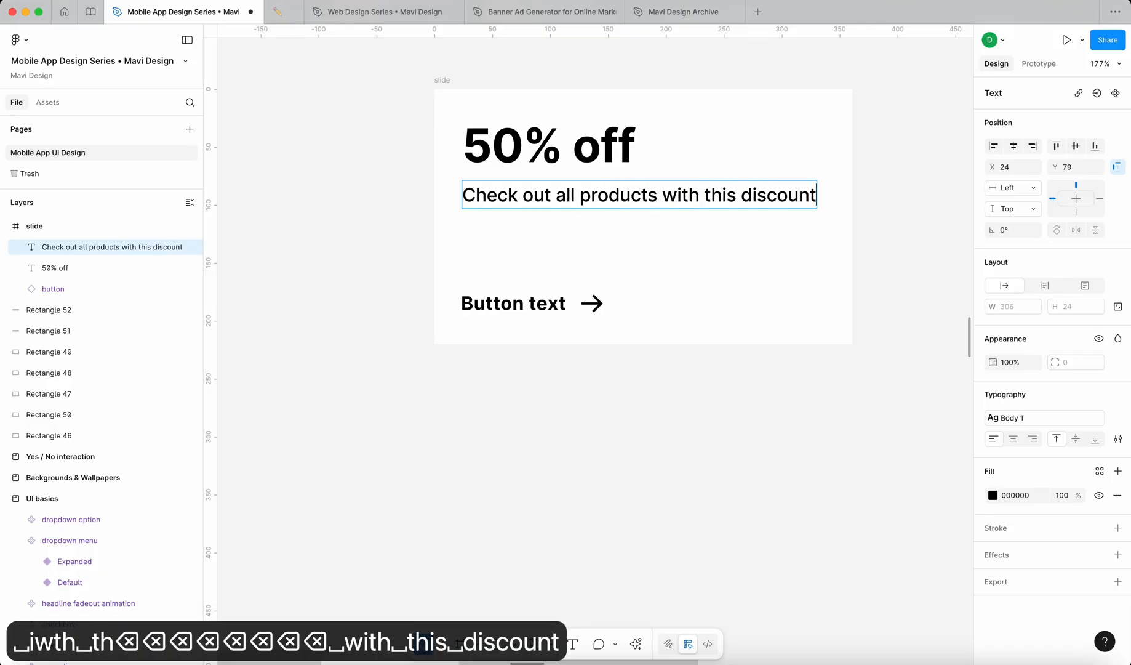
key("Escape")
left_click_drag(817, 195, 669, 230)
left_click(685, 244)
Step: Draw a rectangle about 179 × 192 beside the slide text, extending past the slide's right edge
scroll(708, 262, "down", 3)
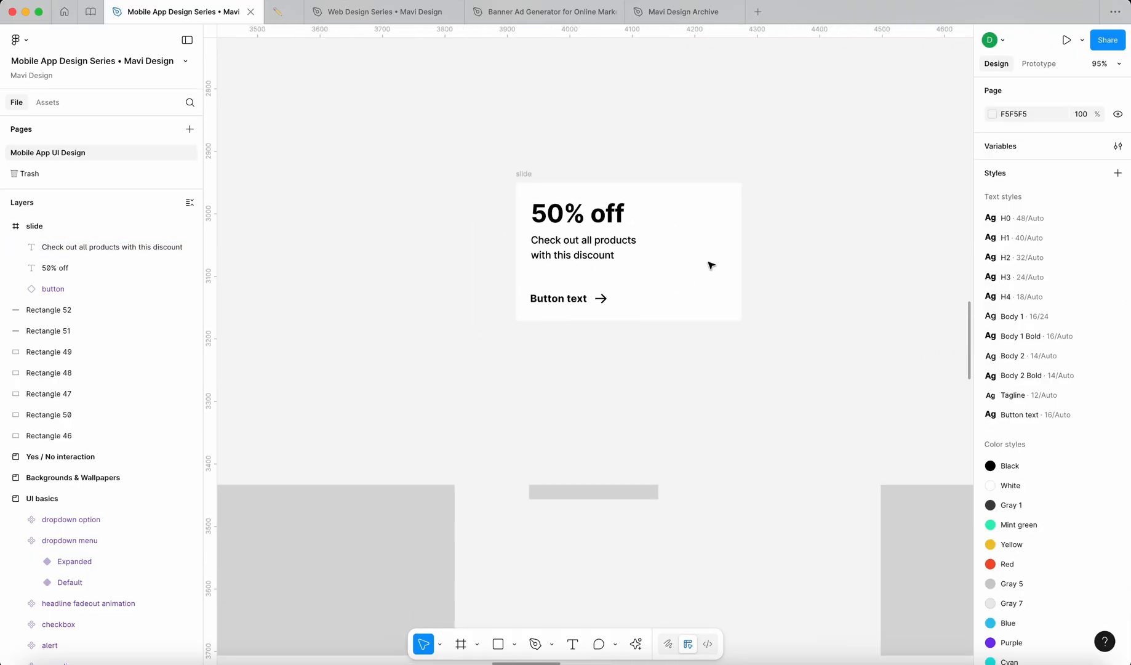
scroll(708, 262, "up", 5)
scroll(647, 268, "up", 1)
key("r")
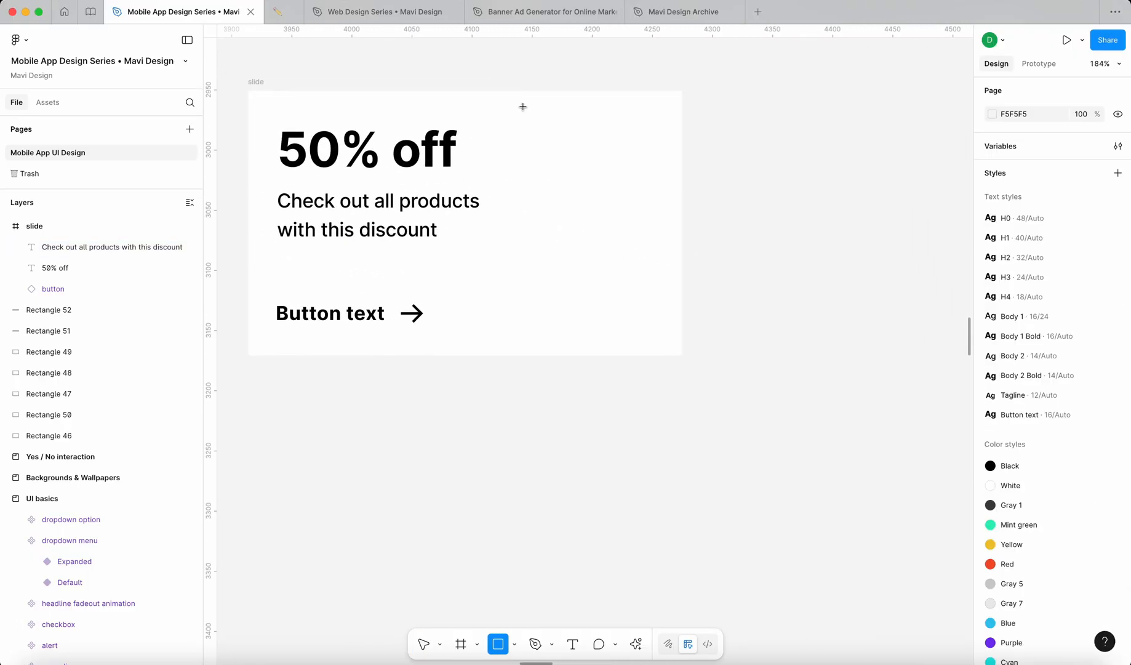
left_click_drag(522, 107, 739, 337)
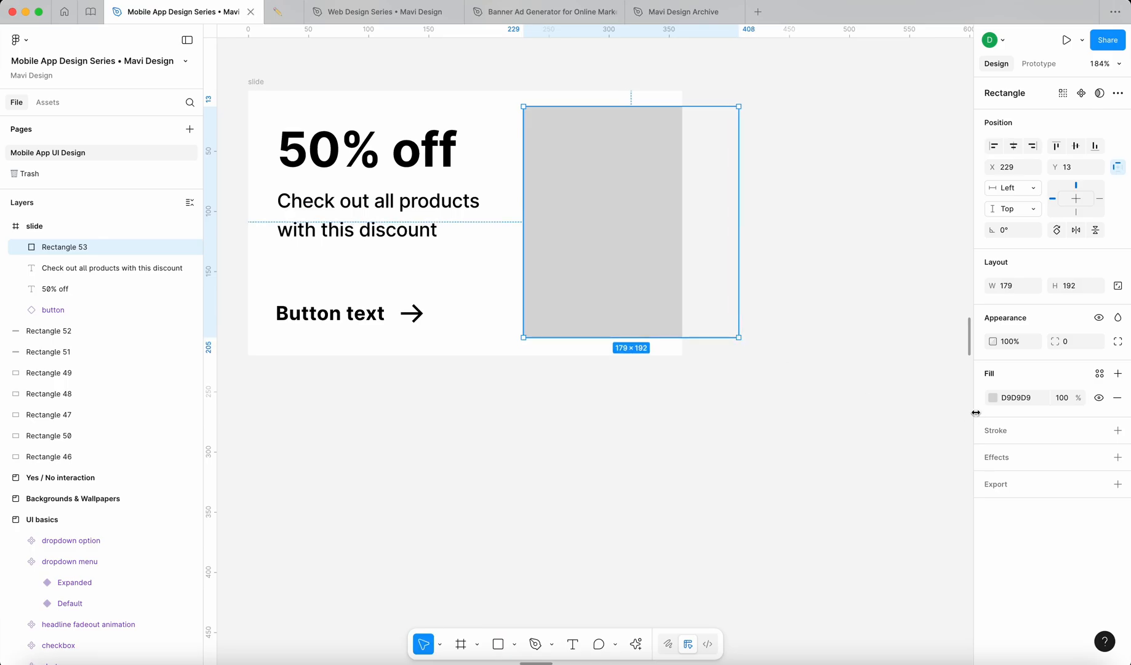
Step: Round the rectangle's corners to 20 and centre it vertically in the slide
left_click(1074, 344)
type("20")
key("Return")
key("alt+v")
Step: Set the rectangle's fill to black 000000 at 10% opacity
left_click(1019, 398)
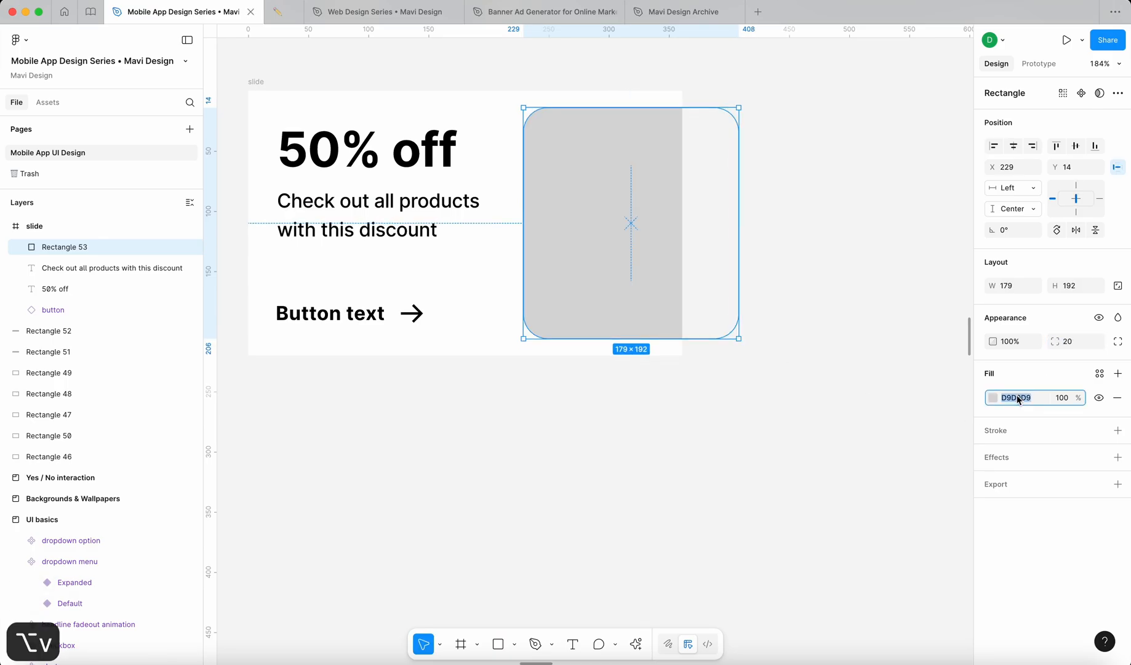
type("0")
left_click(1063, 397)
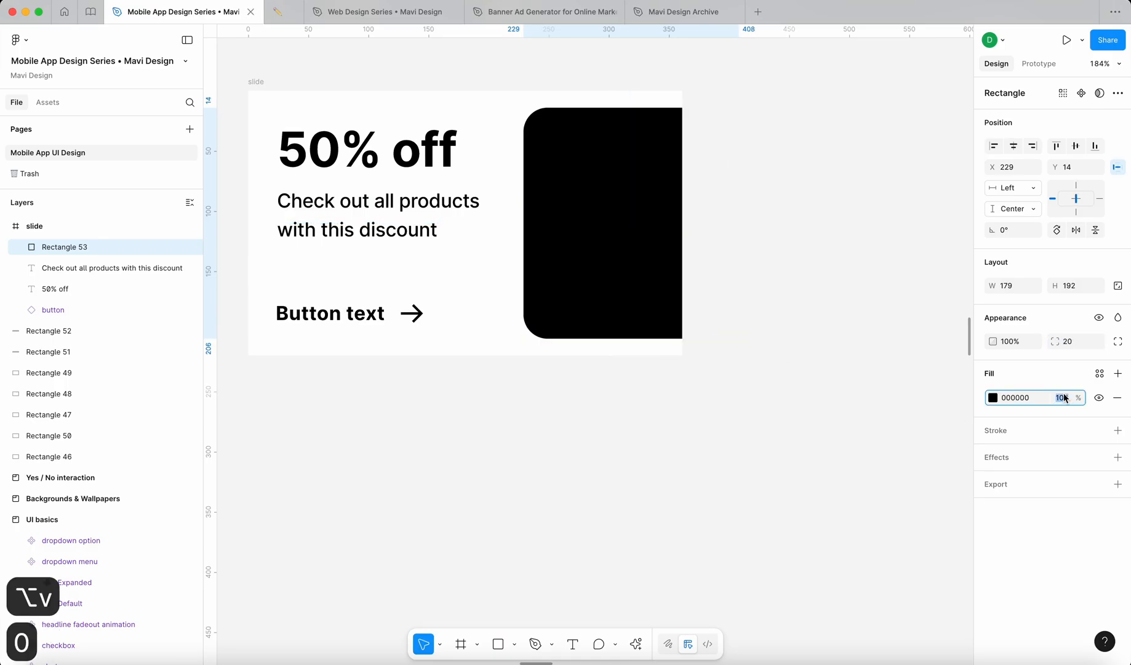
type("10")
key("Return")
left_click(700, 462)
Step: Move the slide frame to X 3961, Y 2948 and convert it into a component
scroll(700, 462, "down", 5)
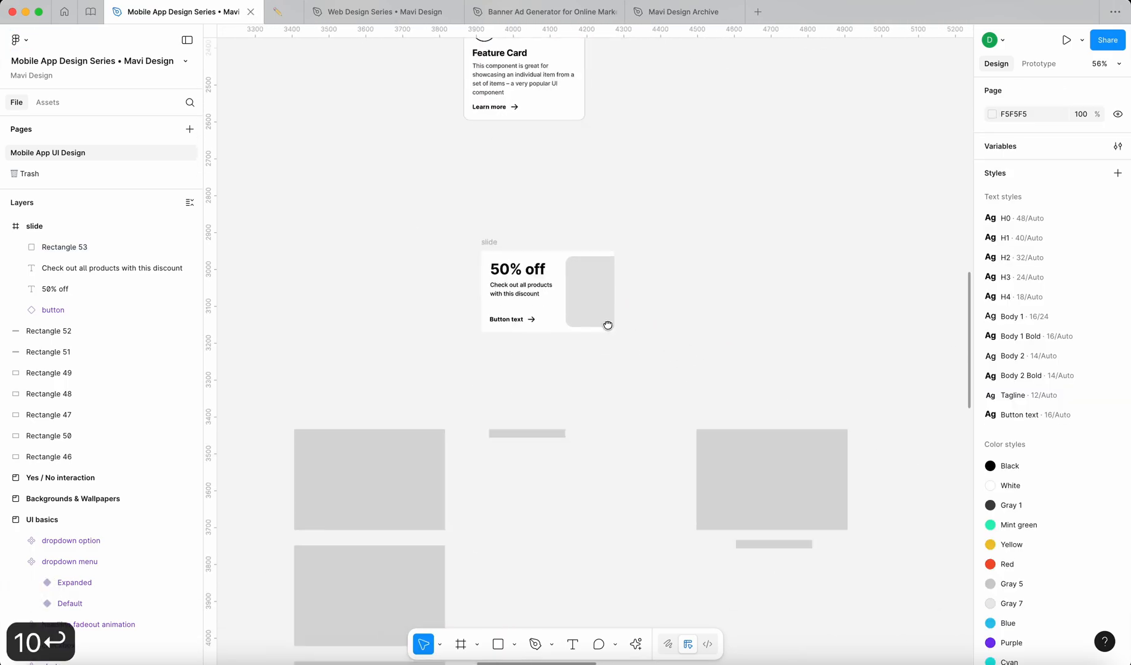
scroll(495, 288, "up", 5)
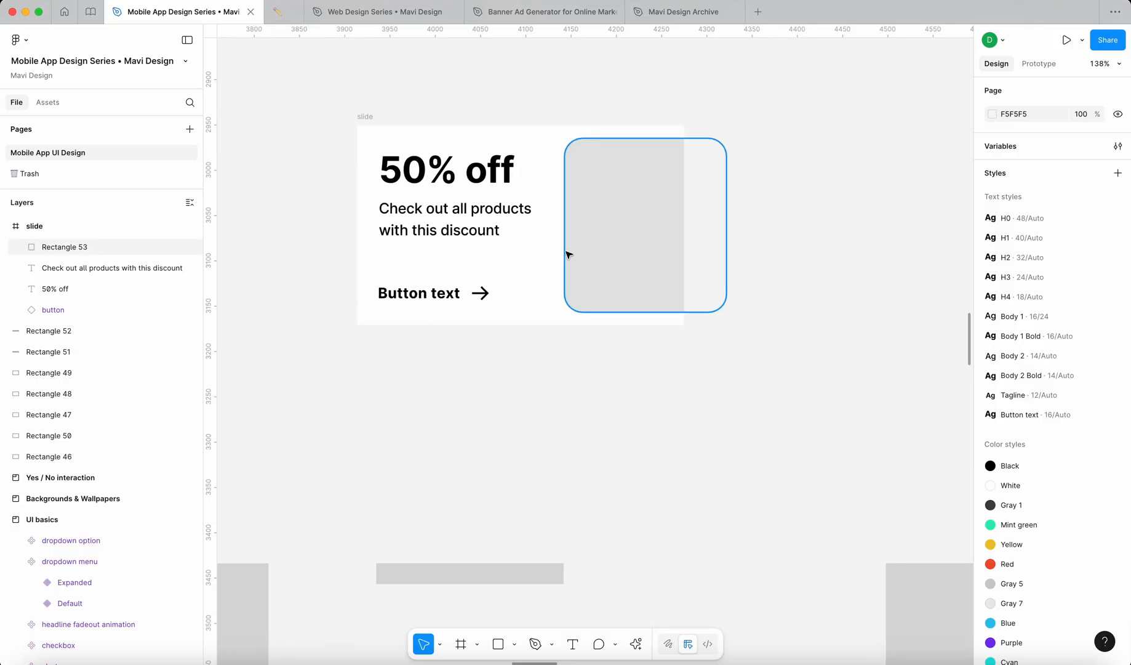
left_click_drag(365, 116, 409, 113)
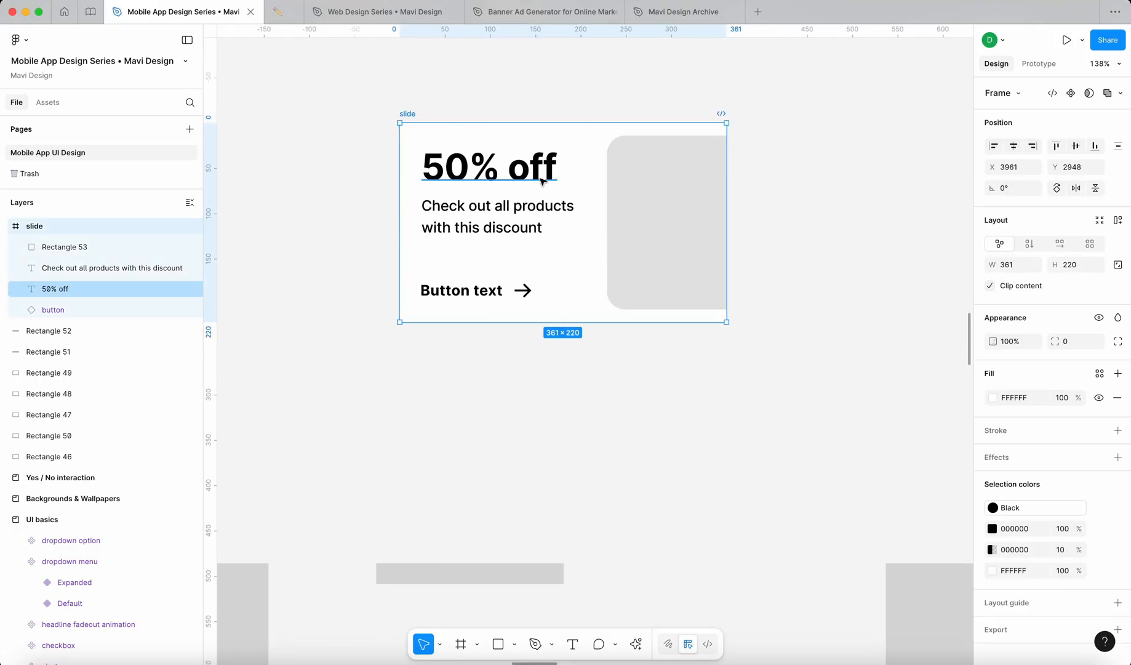
left_click(1070, 94)
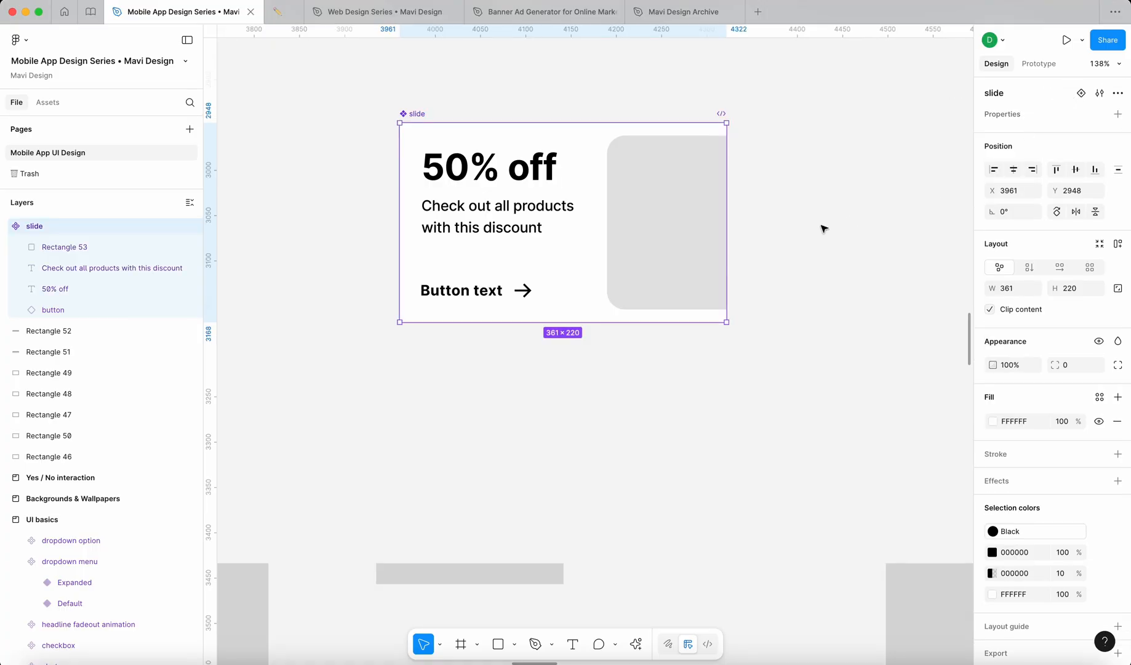
Step: Move the slide component between the grey placeholder rectangles, to X 3489, Y 3434
scroll(758, 215, "down", 10)
left_click_drag(455, 254, 527, 483)
left_click_drag(501, 408, 416, 407)
left_click_drag(602, 235, 530, 302)
left_click(539, 342)
scroll(539, 342, "up", 2)
scroll(488, 323, "up", 5)
left_click(555, 253)
scroll(555, 258, "up", 5)
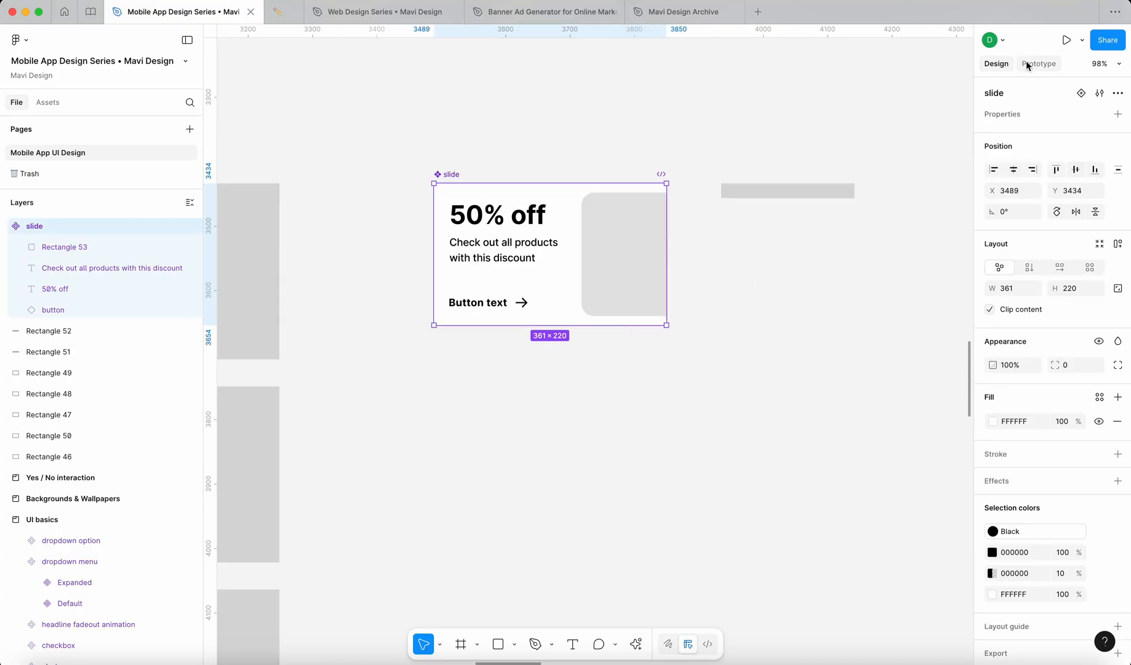
Step: Add three variants to the slide component, making a set of four
left_click(1081, 94)
scroll(815, 298, "down", 5)
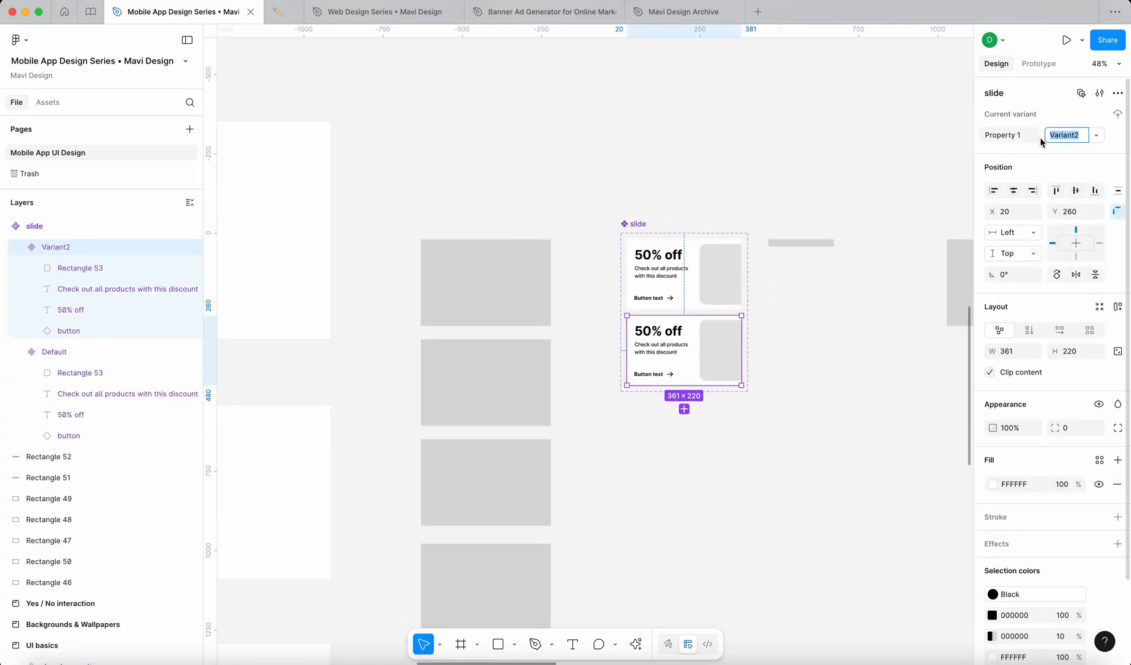
left_click(815, 255)
left_click(679, 383)
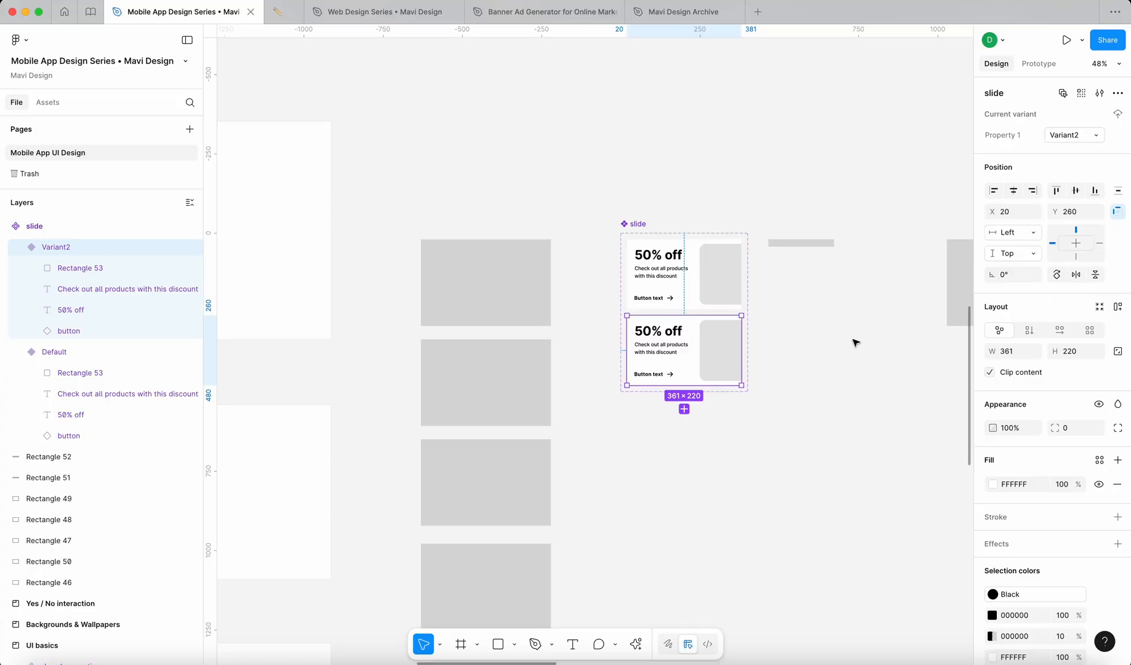
left_click(685, 409)
left_click(684, 485)
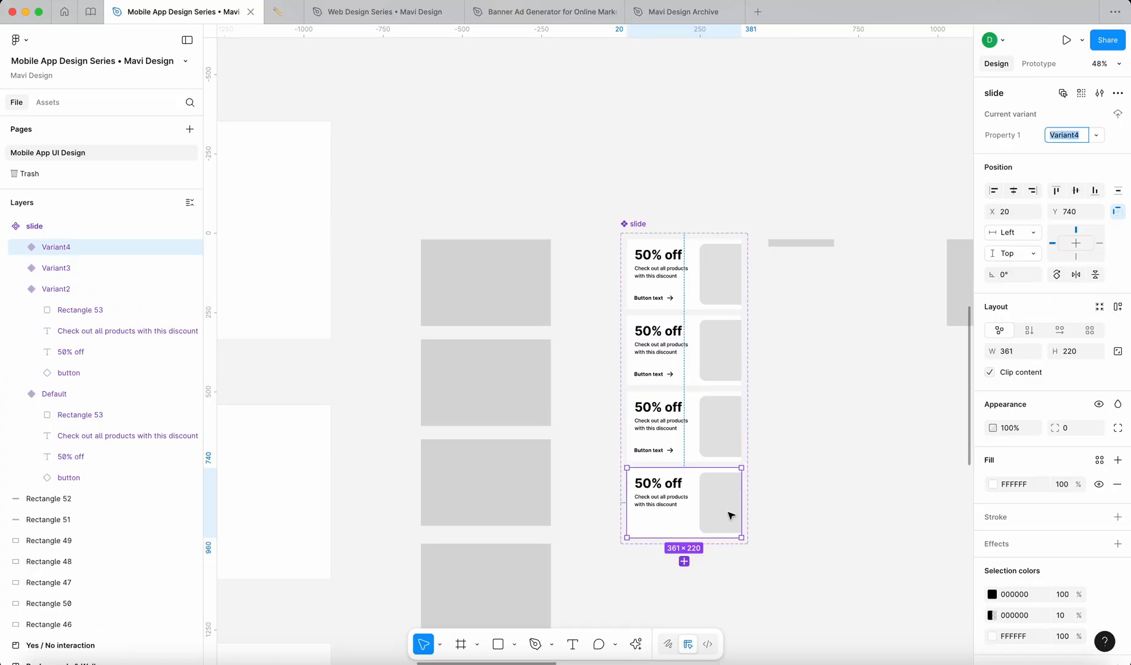
left_click(838, 501)
left_click_drag(838, 501, 670, 387)
Step: Rename the component set's variant property to "slide"
scroll(554, 203, "up", 1)
left_click(492, 136)
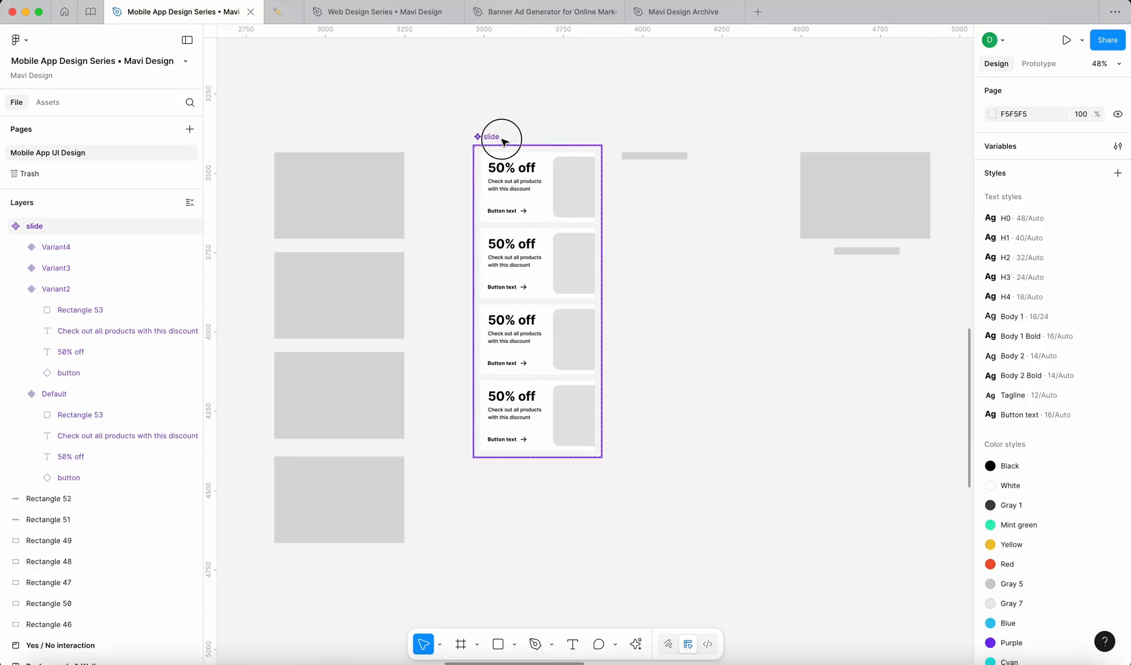
left_click(895, 150)
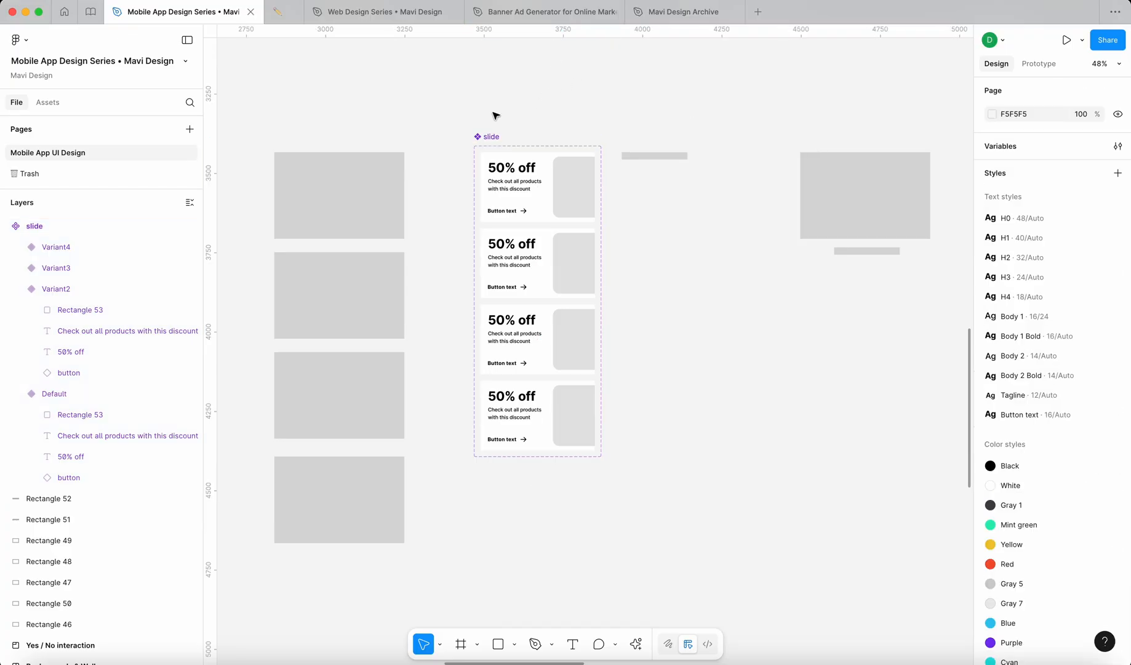
left_click(491, 136)
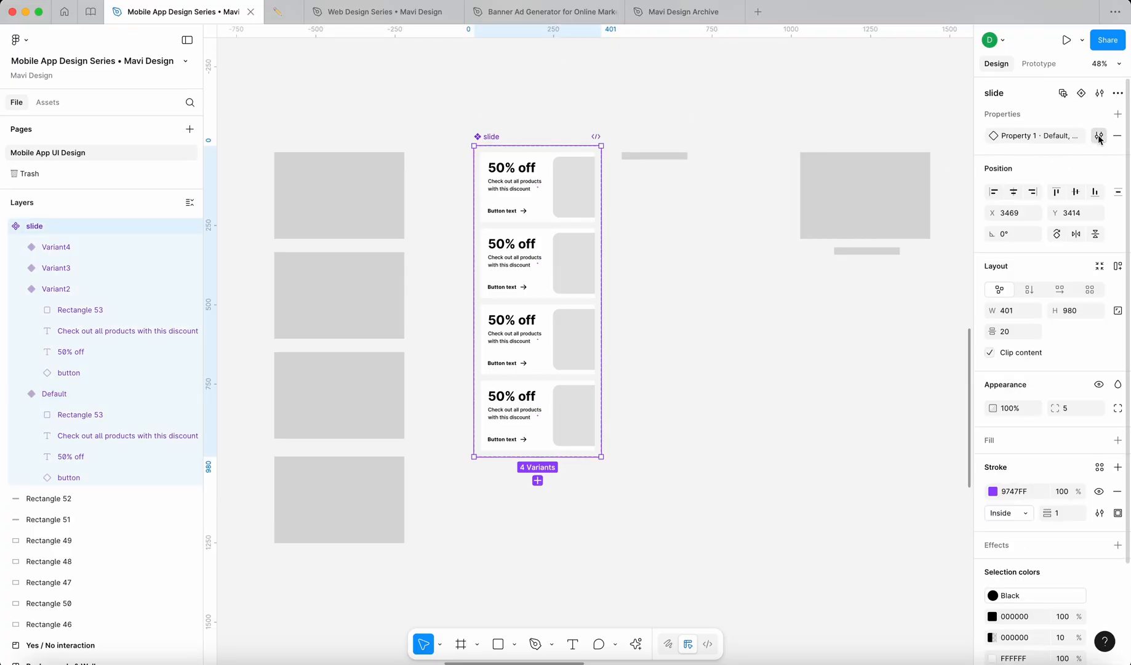
left_click(1099, 136)
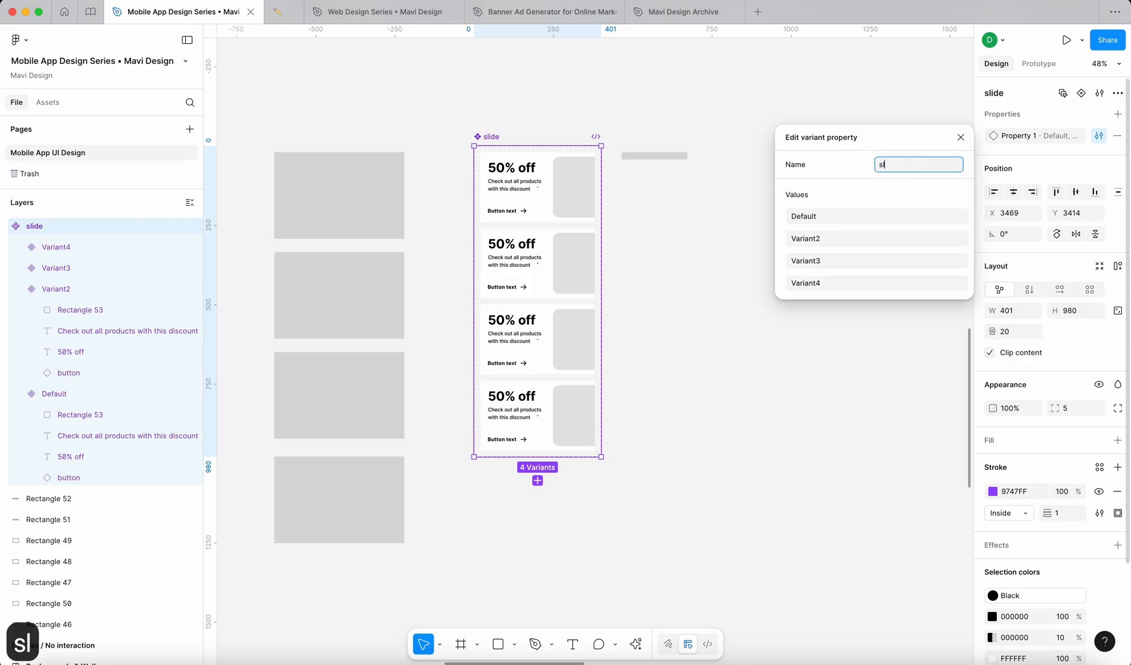
key("Return")
left_click(861, 220)
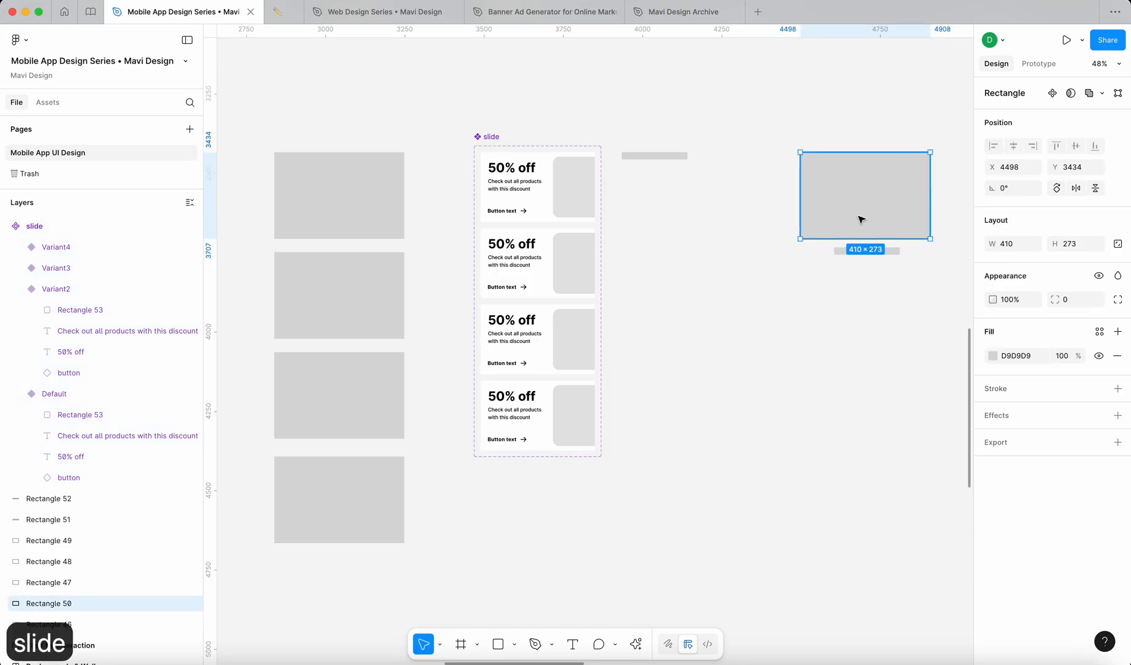
Step: Rename the four values of the slide property to 1, 2, 3 and 4
left_click(494, 138)
left_click(1099, 136)
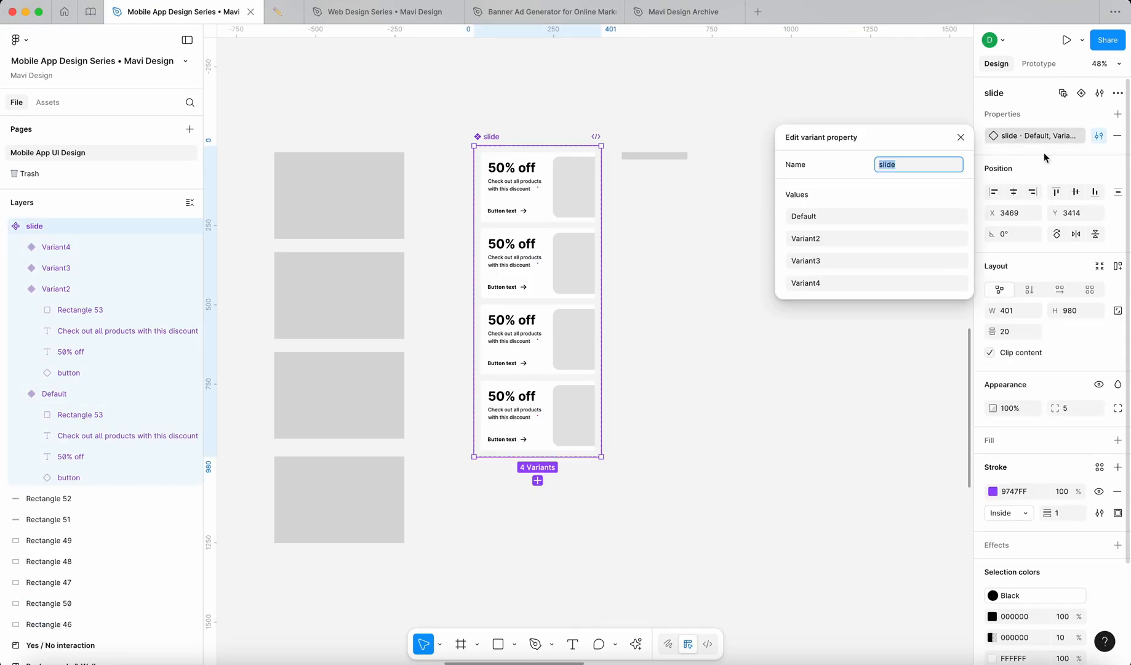
left_click(891, 217)
left_click(877, 240)
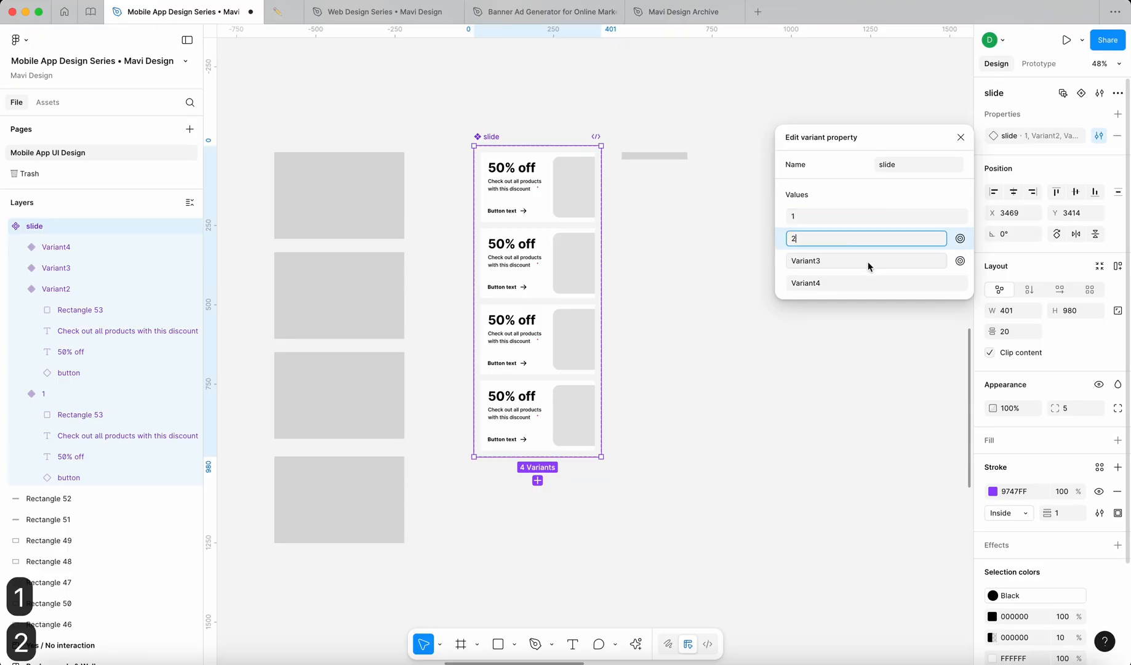
left_click(867, 261)
type("3")
left_click(869, 283)
type("4")
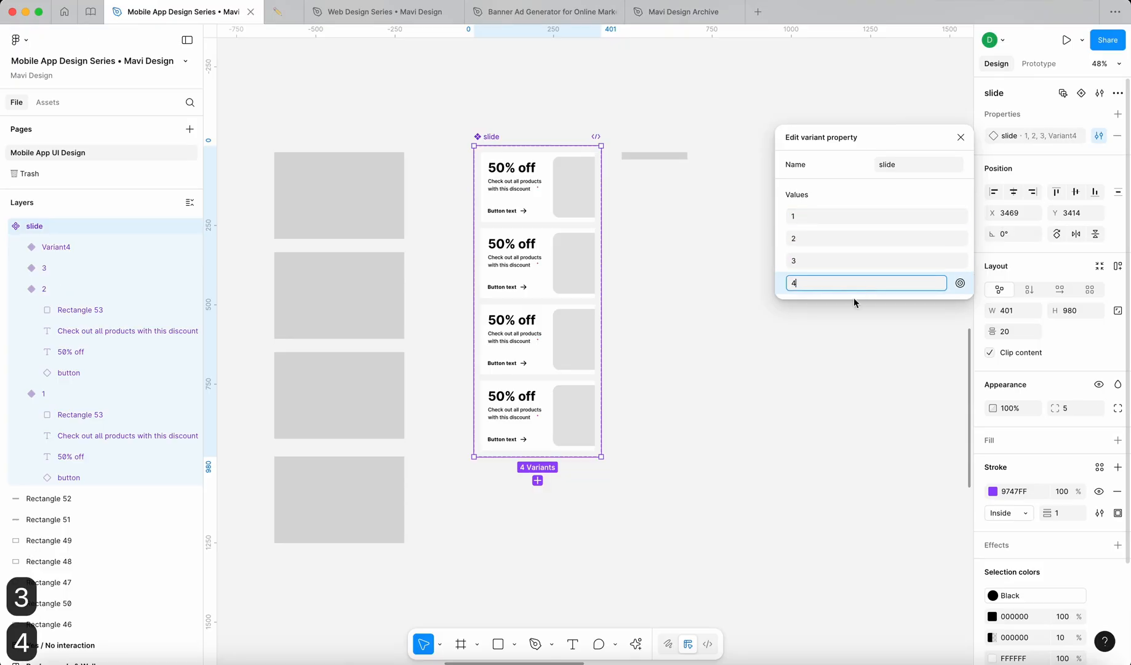
left_click(585, 417)
left_click(585, 358)
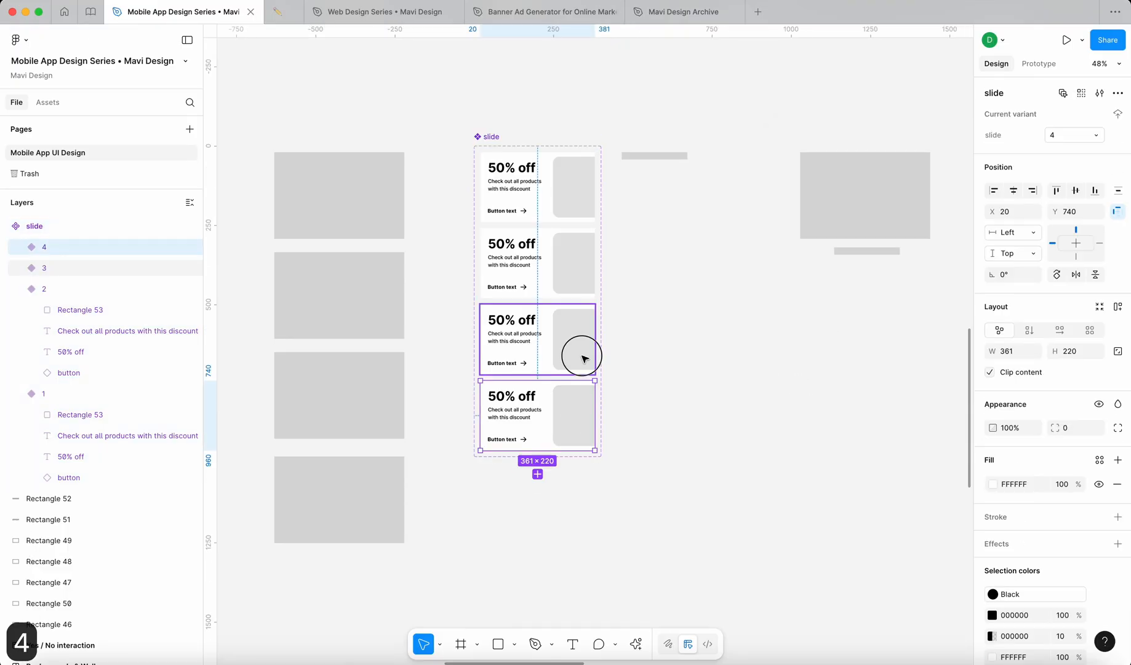
left_click(573, 194)
left_click(699, 285)
Step: Duplicate variant 1's 50% off headline onto its grey rectangle, at about X 235, Y 86
scroll(555, 160, "up", 5)
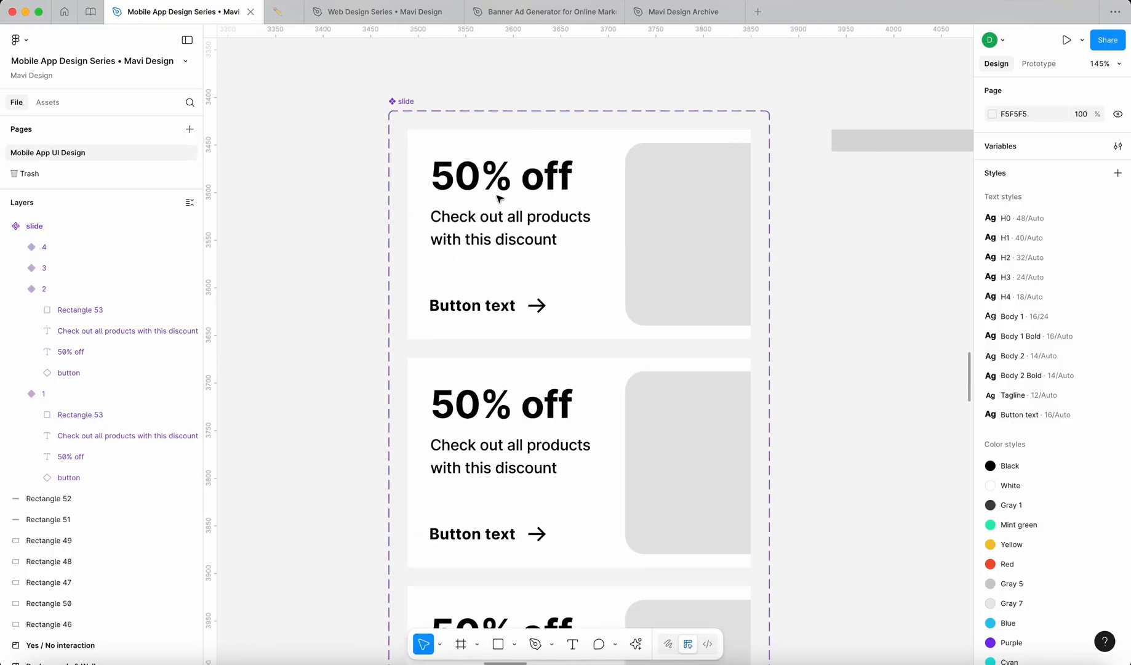
scroll(495, 177, "down", 3)
left_click(487, 183, "super")
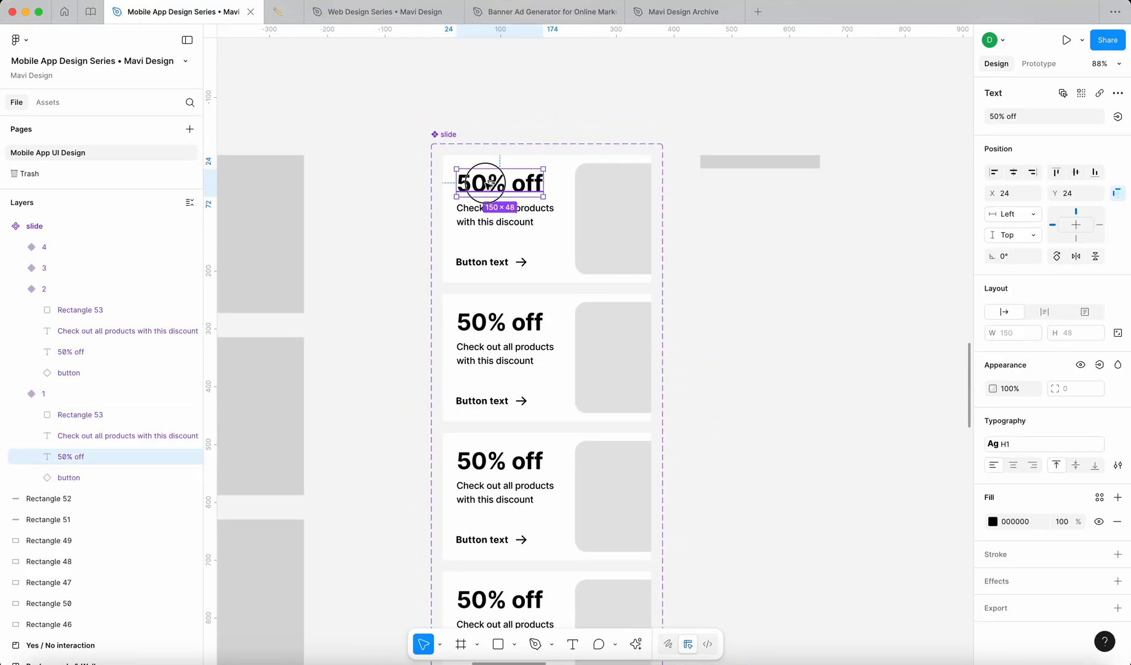
left_click_drag(485, 182, 621, 221)
Step: Send the grey rectangle to the back of the layer order in all four slide variants
scroll(611, 219, "up", 5)
double_click(621, 222)
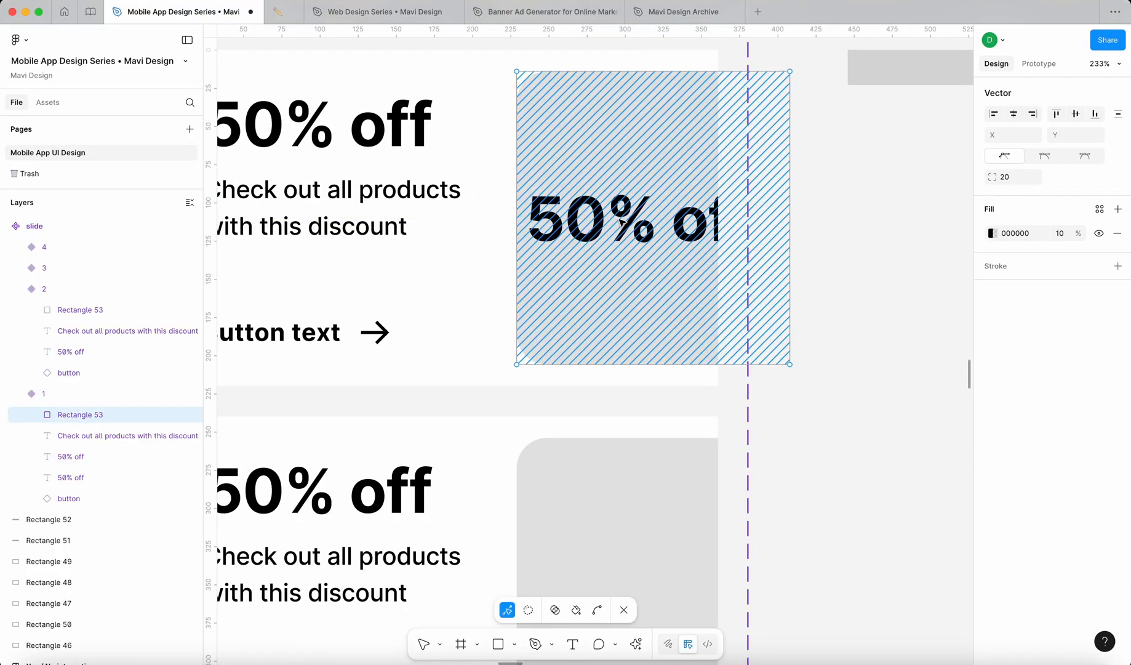
key("Escape")
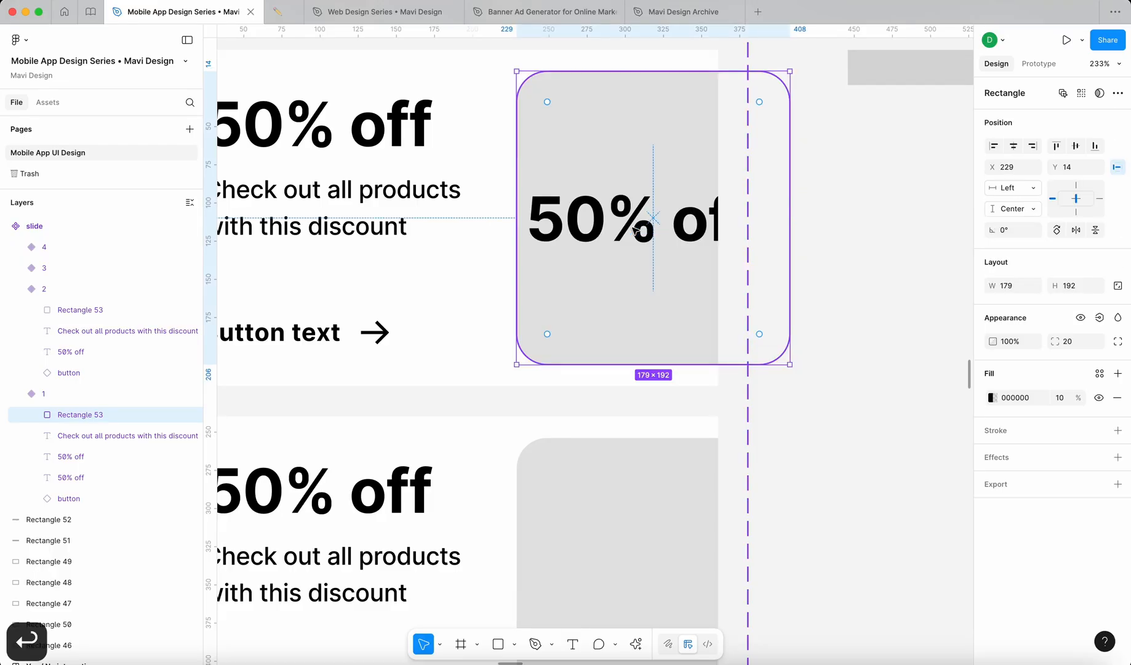
key("alt+super+bracketleft")
scroll(634, 229, "down", 5)
left_click(621, 312)
key("alt+super+bracketleft")
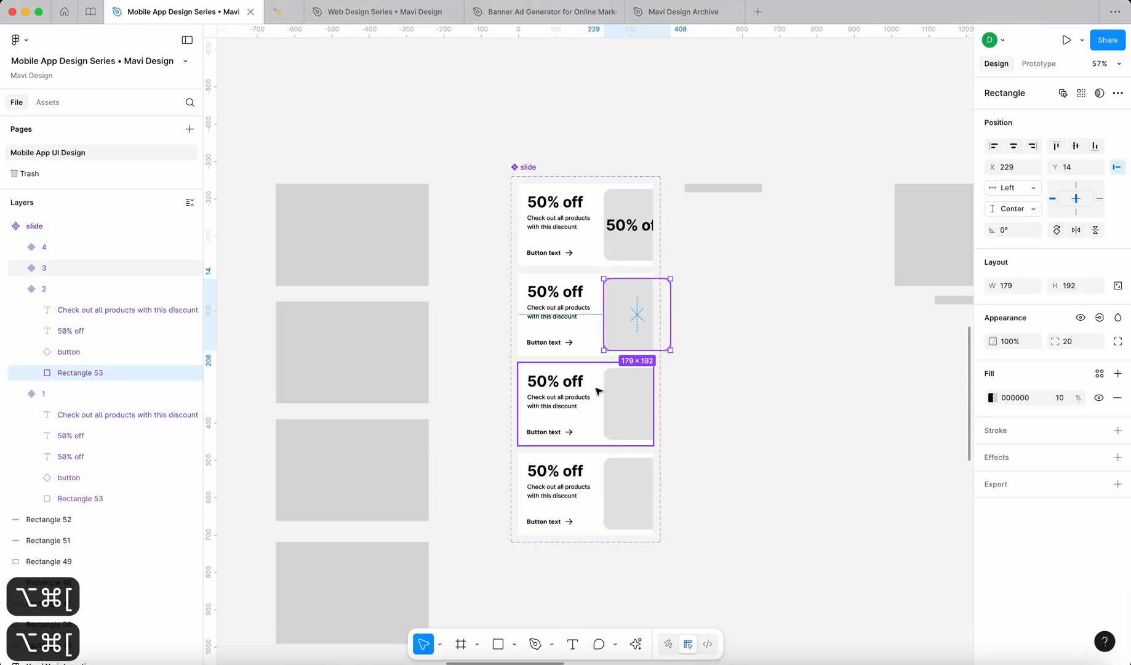
left_click(632, 412)
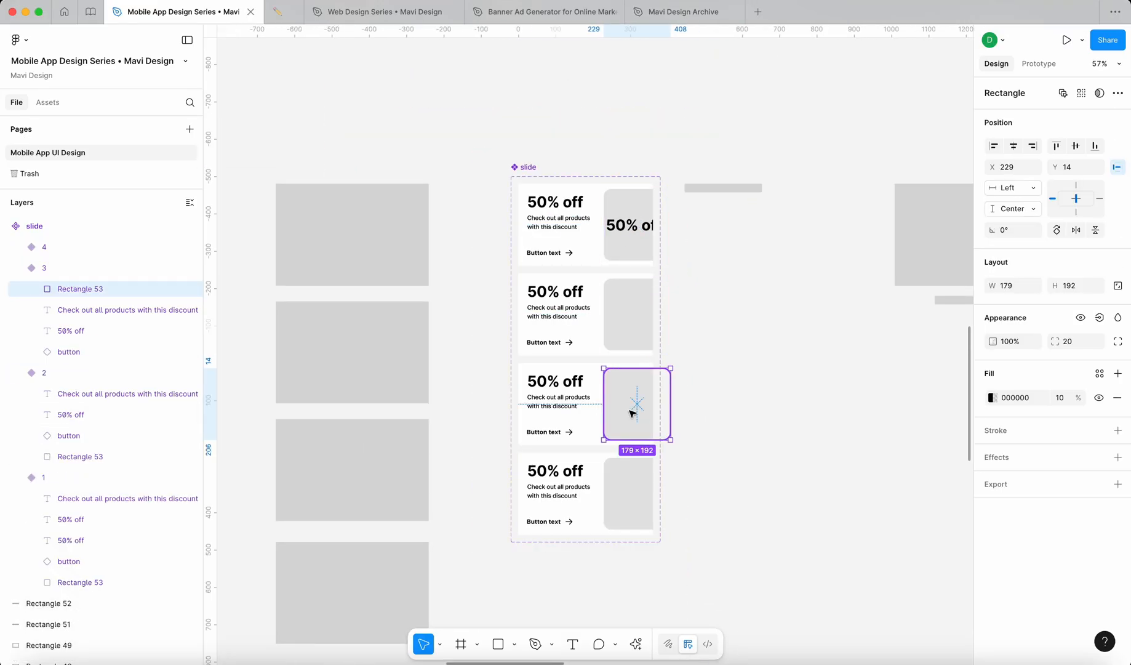
key("alt+super+bracketleft")
left_click(634, 489)
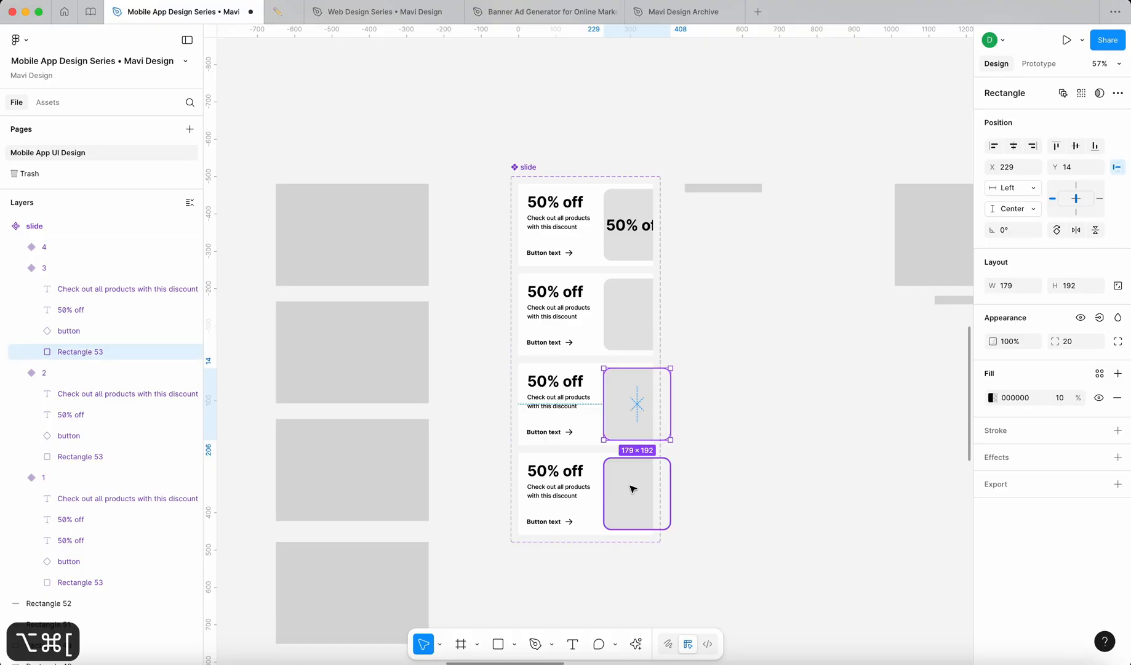
key("alt+super+bracketleft")
Step: Change the duplicated headline on variant 1's grey rectangle to "1" and move it to X 289, Y 82
left_click(632, 233)
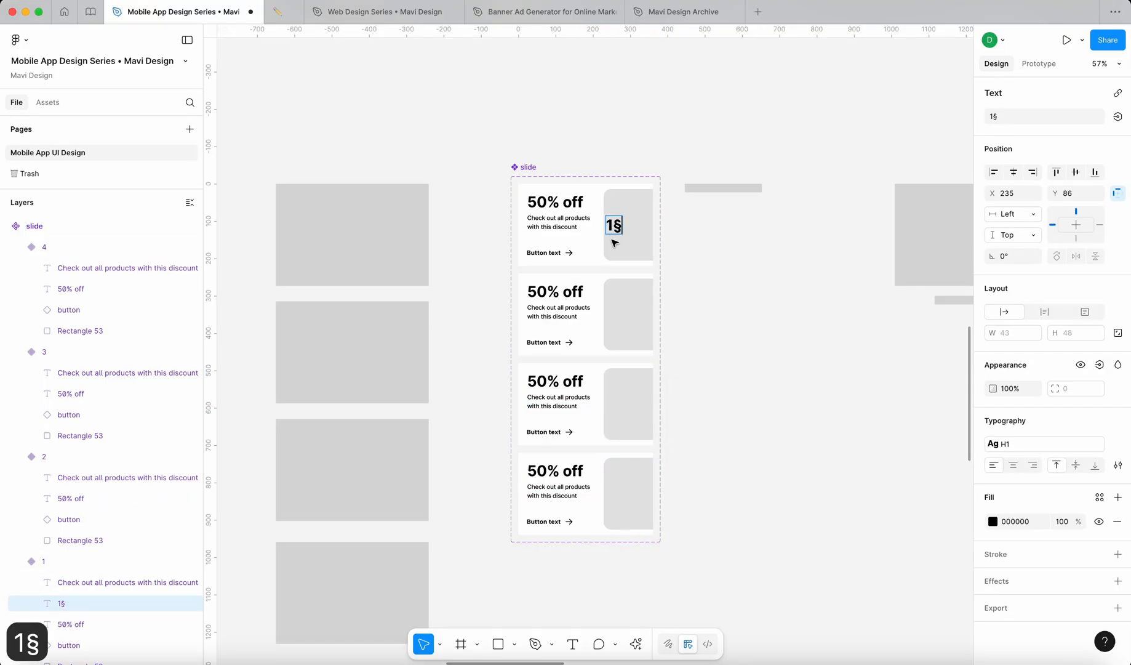
key("BackSpace")
scroll(613, 242, "up", 5)
key("Escape")
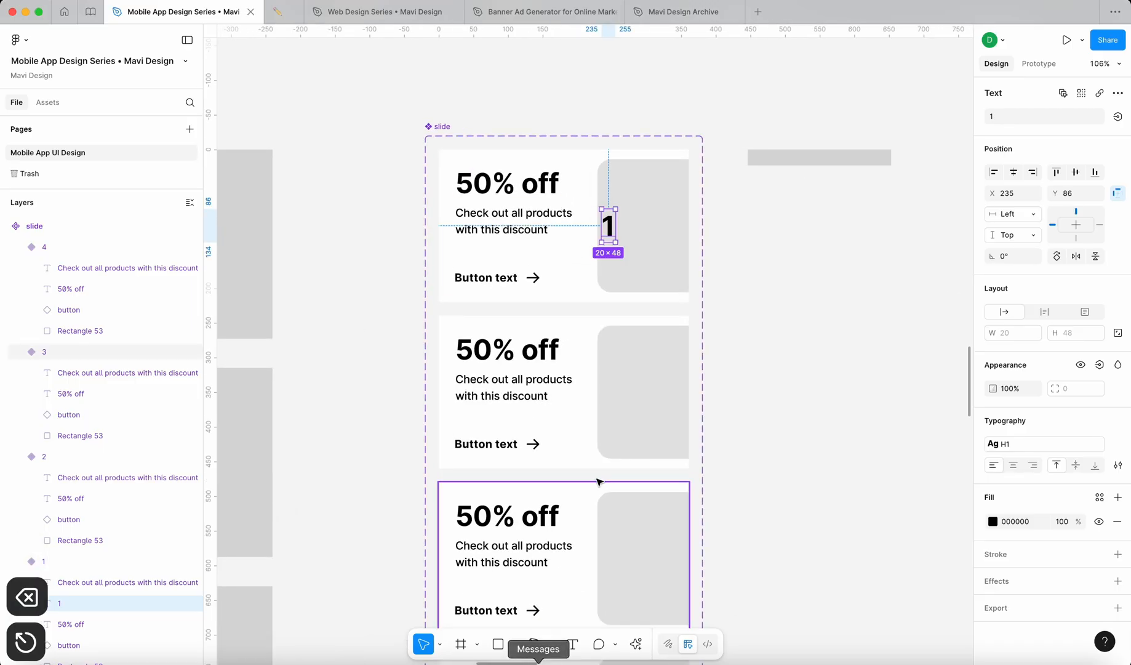
left_click_drag(611, 226, 648, 223)
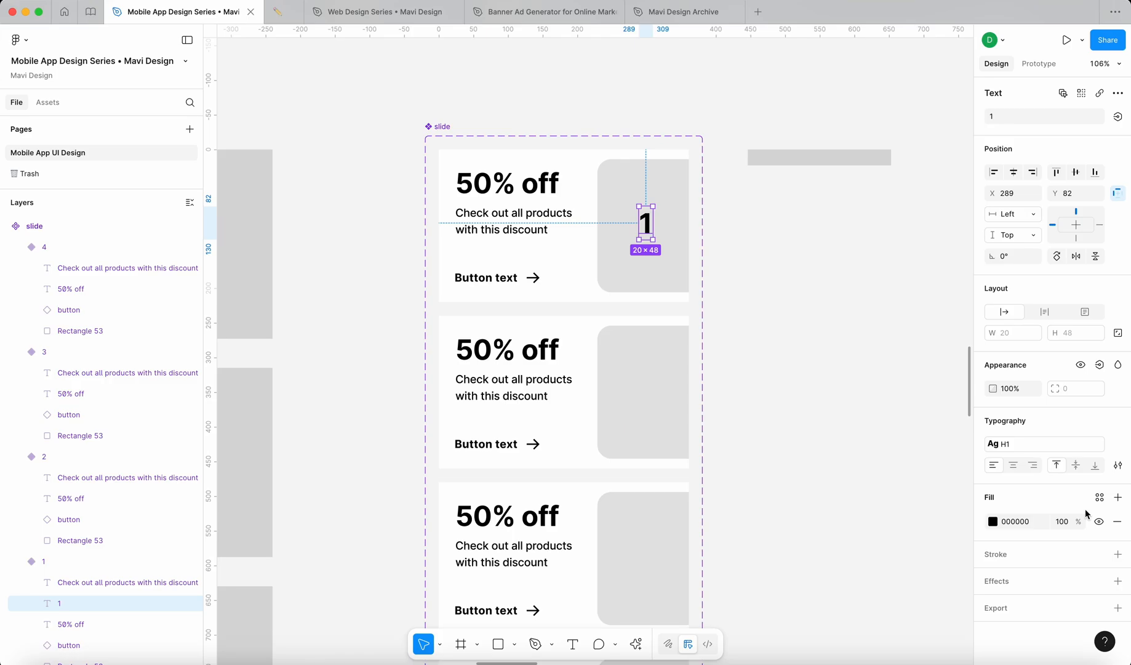
Step: Set the fill opacity of variant 1's number to 20%
type("20")
key("Return")
left_click(948, 490)
Step: Copy the faded number from variant 1 and paste it into slide variants 2, 3 and 4
left_click(647, 224, "super")
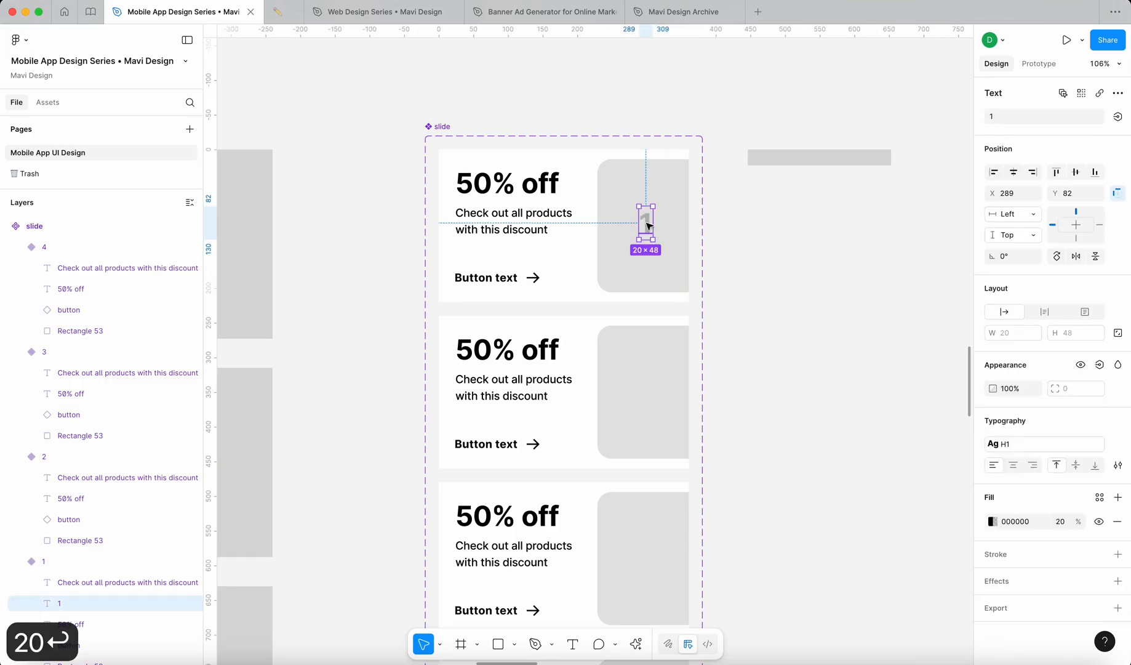
key("super+c")
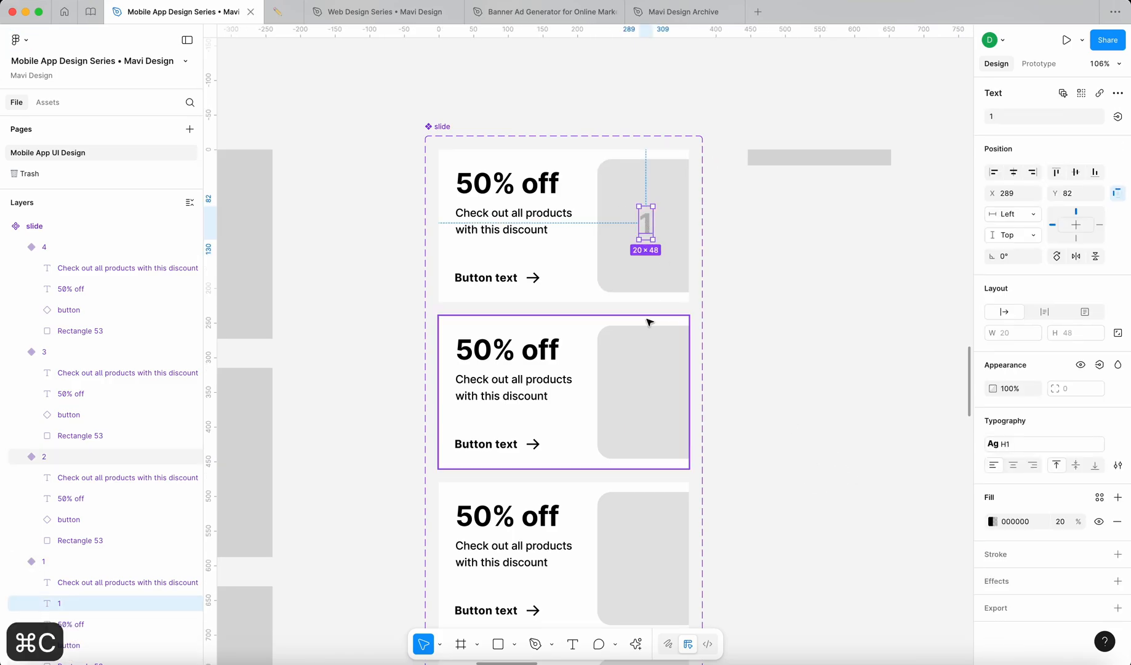
scroll(648, 321, "down", 5)
left_click(644, 366)
left_click(643, 457, "shift")
left_click(642, 565, "shift")
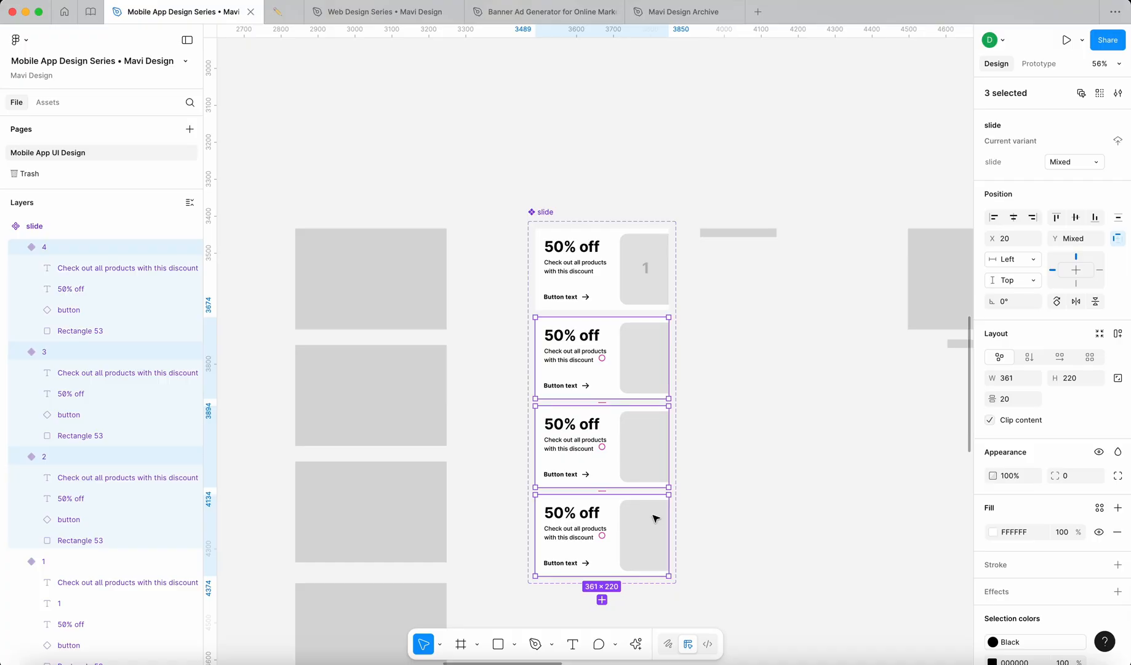
key("super+v")
left_click(829, 457)
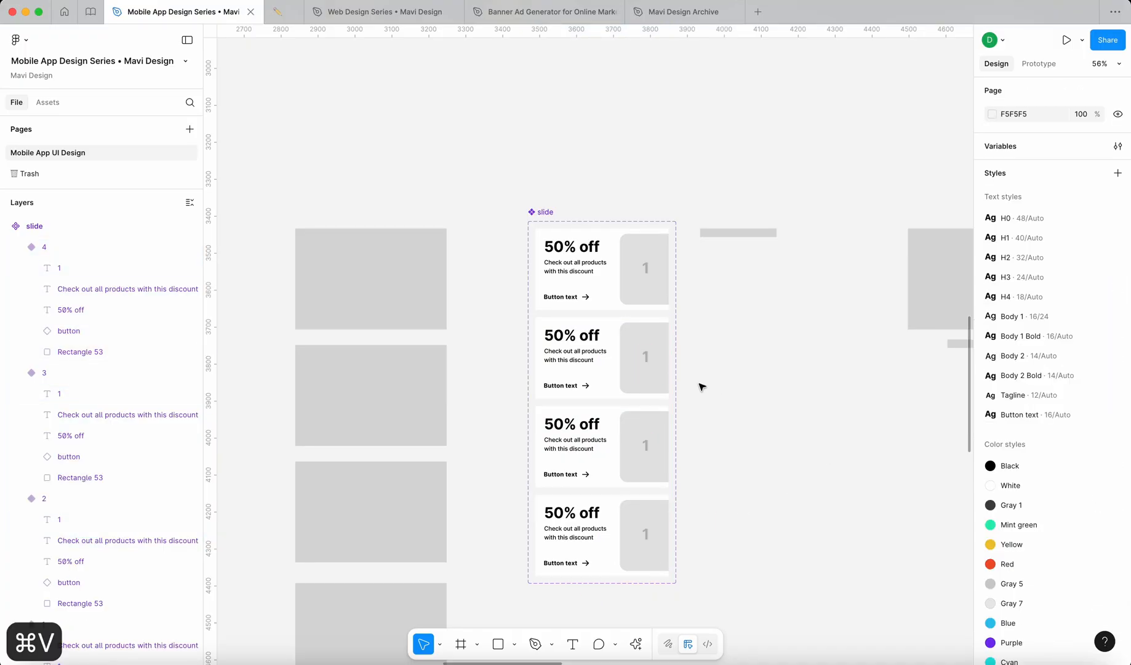
Step: Change the pasted numbers in the second, third and fourth slides to 2, 3 and 4
double_click(646, 360)
key("Return")
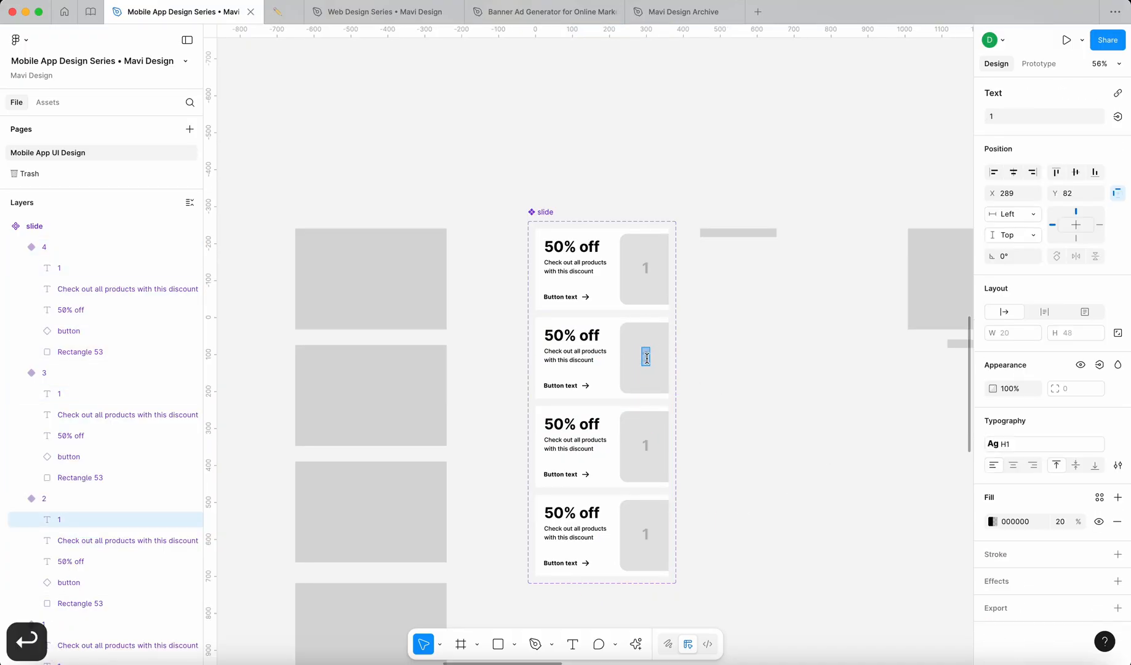
left_click(646, 452)
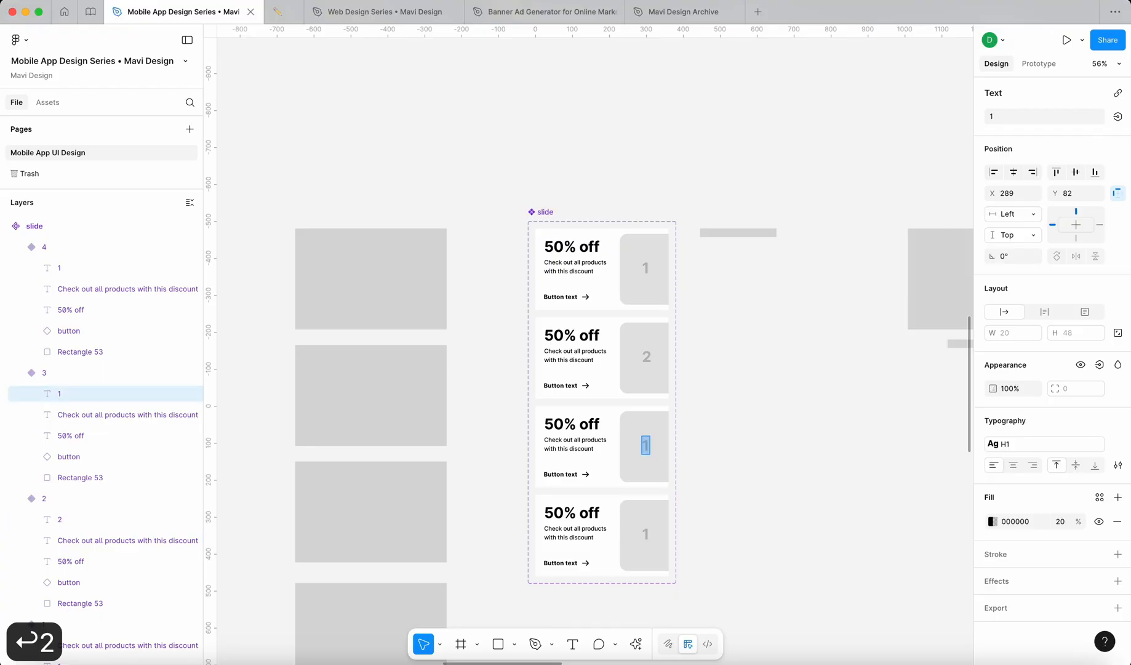
type("3")
double_click(645, 534)
key("Escape")
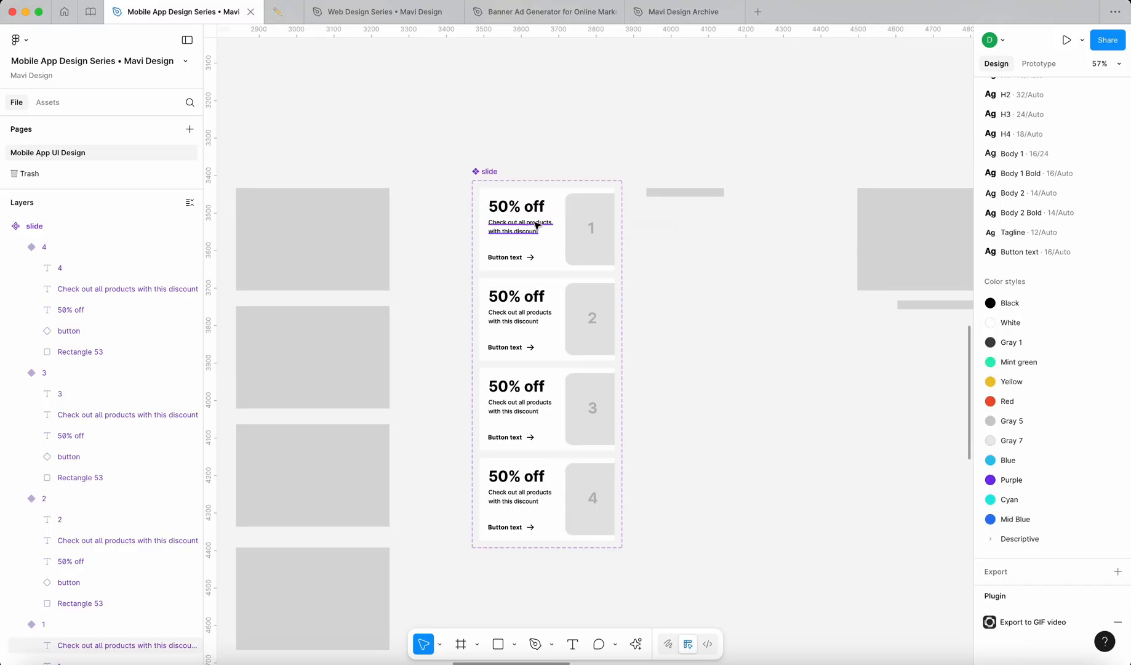
Step: Apply the Purple colour style to variant 1's 50% off headline
left_click(534, 209, "super")
scroll(539, 229, "up", 5)
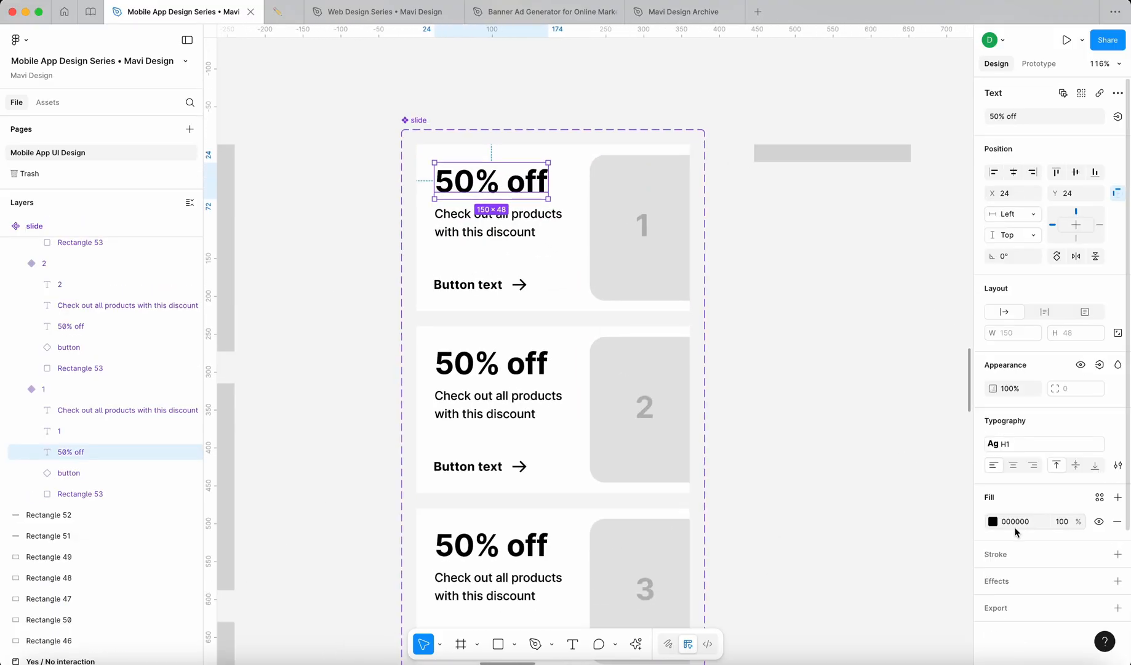
left_click(1099, 497)
scroll(895, 570, "down", 3)
left_click(887, 564)
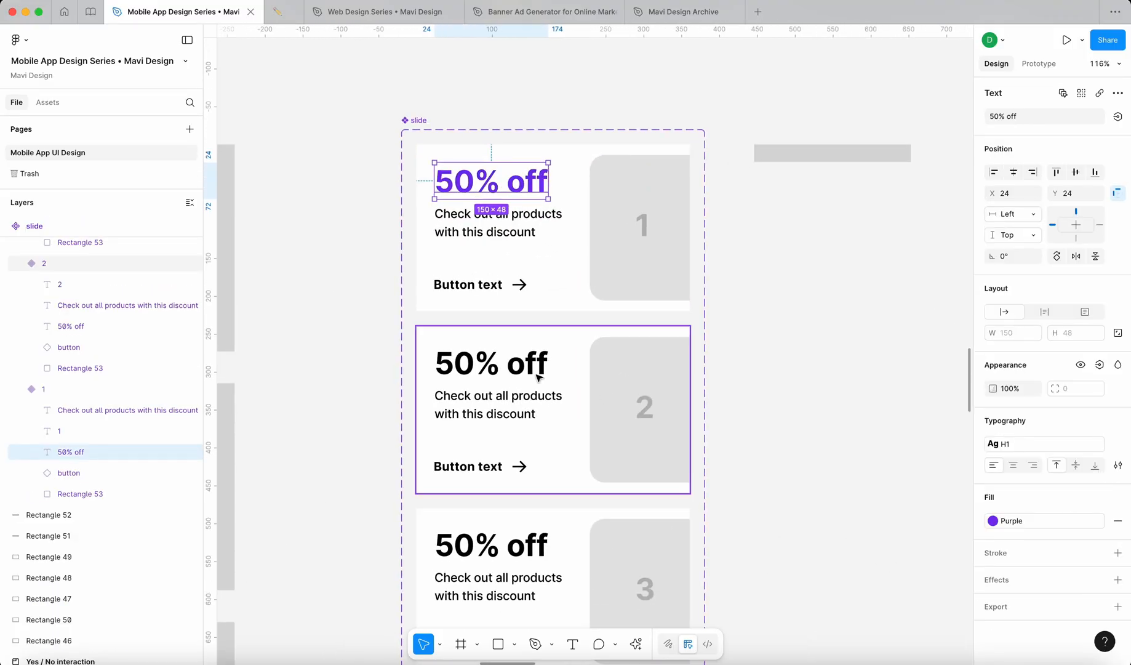
Step: Apply the Mid Blue colour style to variant 2's 50% off headline
left_click(538, 366, "super")
left_click(1099, 497)
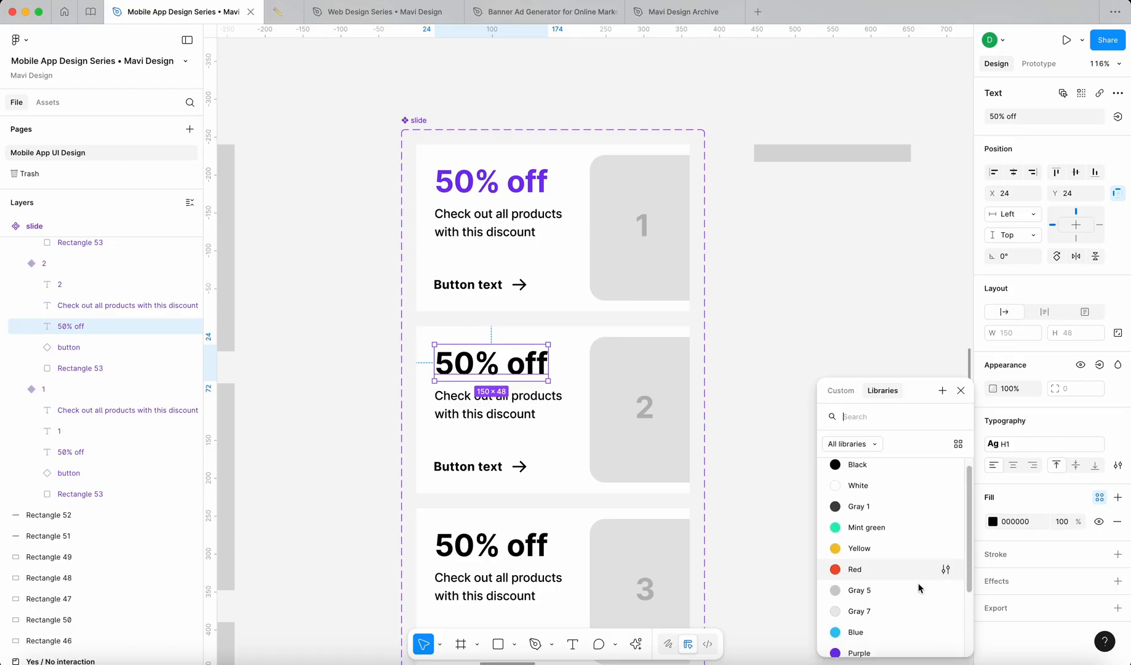
scroll(895, 569, "down", 3)
left_click(862, 537)
left_click(823, 493)
Step: Apply the Cyan colour style to variant 3's 50% off headline
left_click(514, 545, "super")
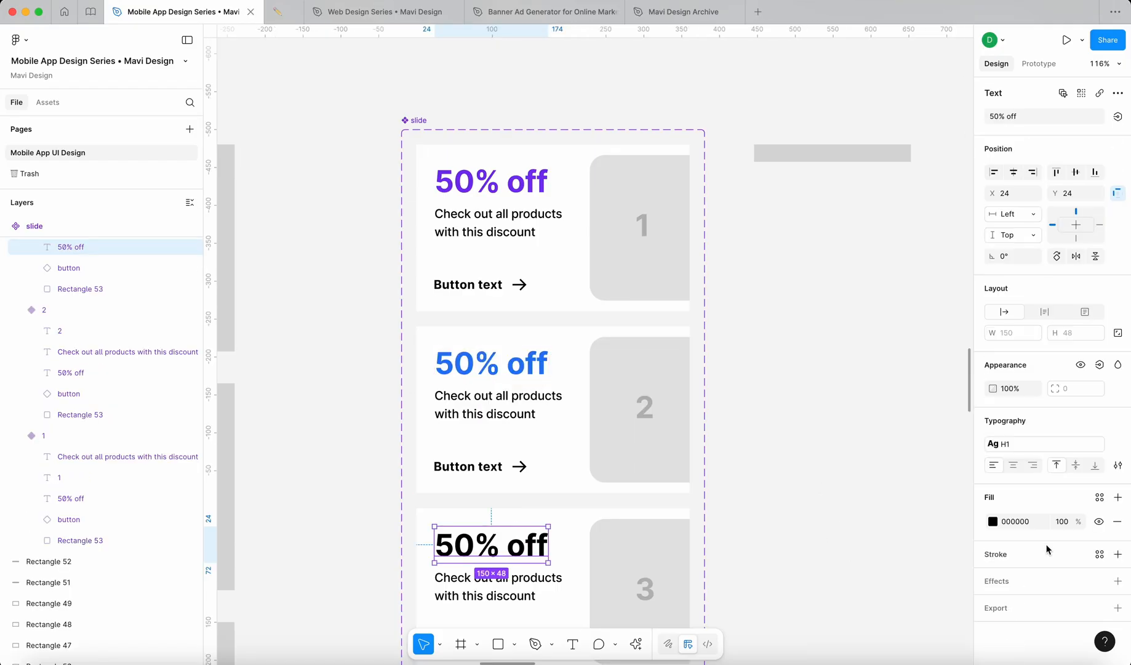
left_click(1099, 498)
left_click(859, 577)
left_click(817, 554)
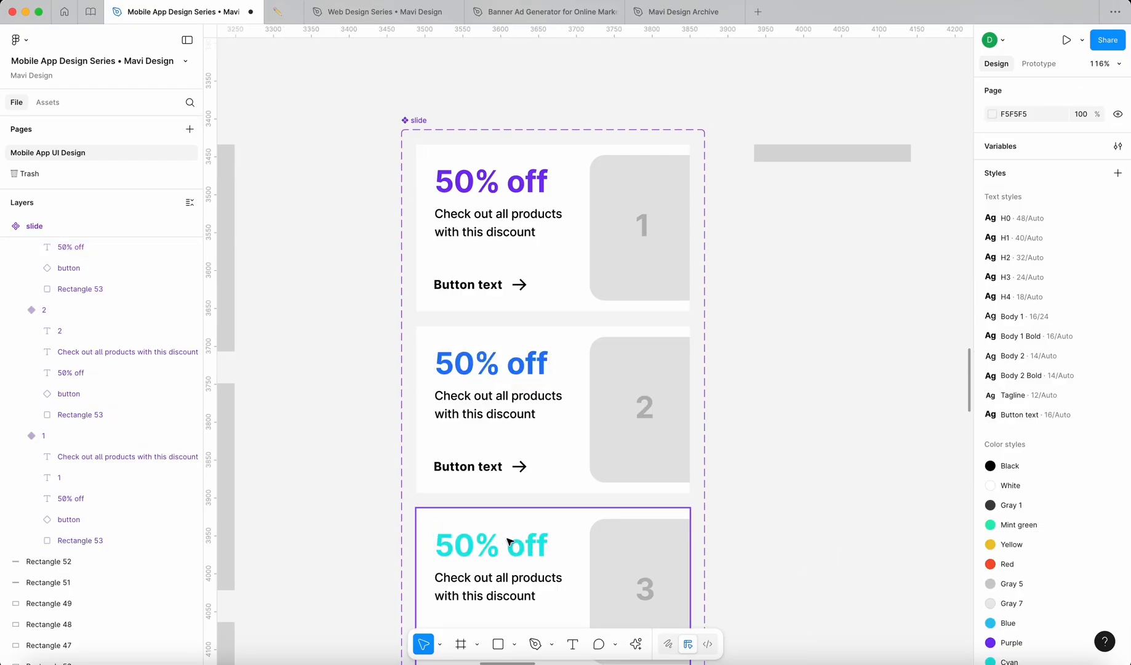
Step: Switch variant 3's 50% off headline to the Red colour style
left_click(499, 546, "super")
left_click(1023, 520)
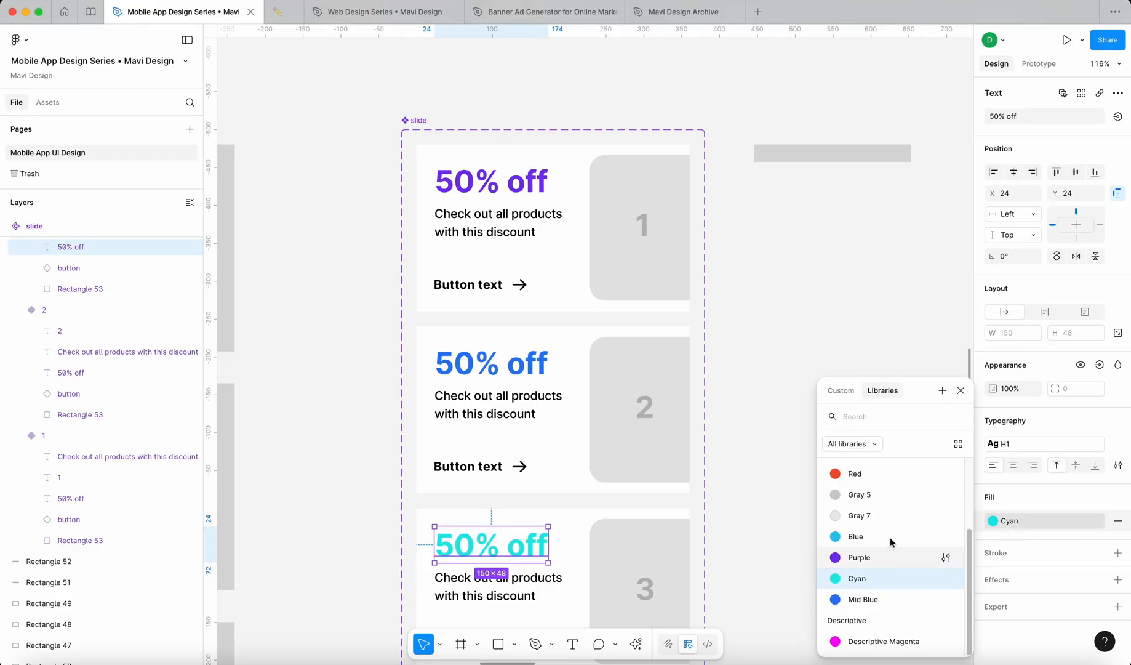
left_click(840, 473)
left_click(860, 529)
Step: Apply the Yellow colour style to variant 4's 50% off headline
scroll(857, 528, "down", 5)
scroll(831, 528, "down", 3)
left_click(672, 475, "super")
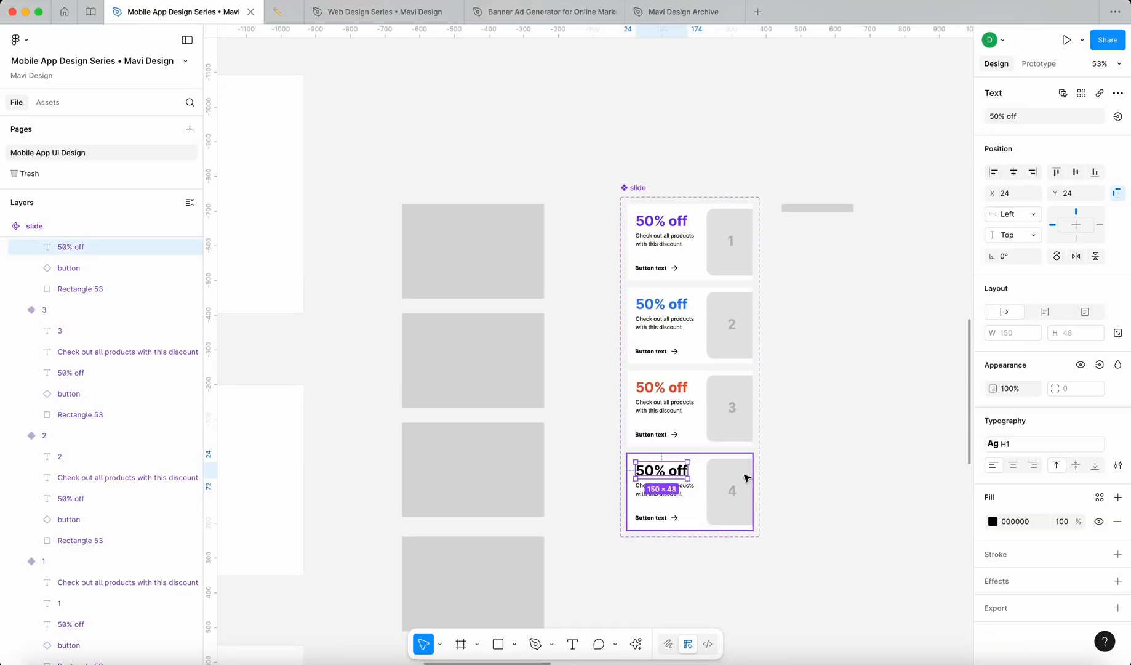
left_click(1098, 497)
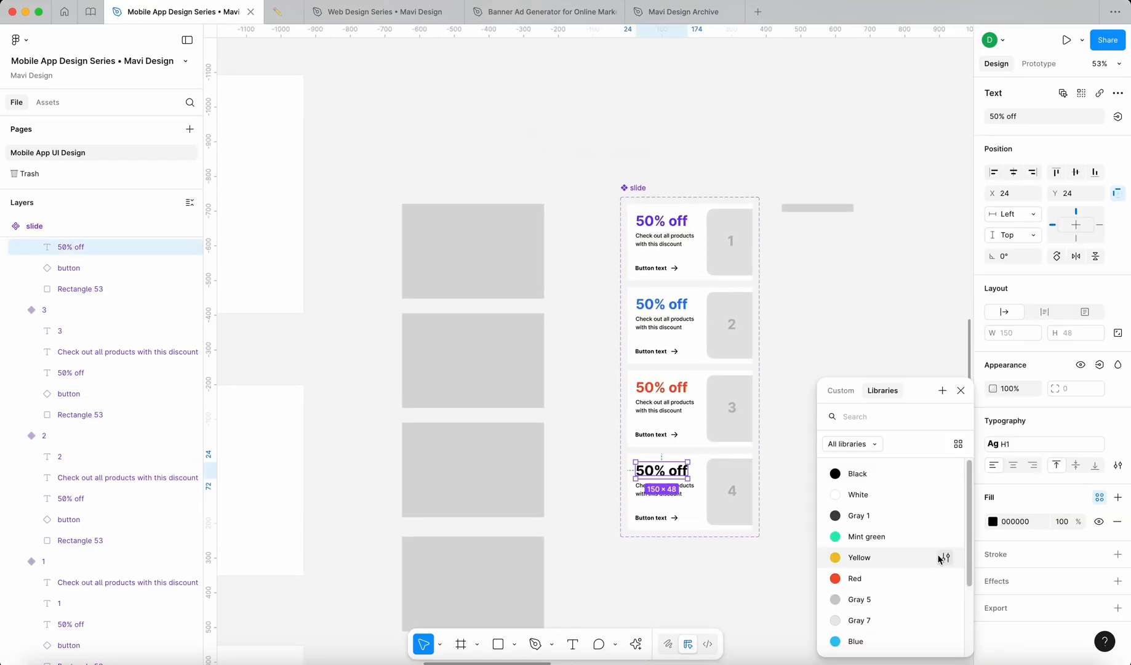
left_click(868, 556)
left_click(865, 522)
Step: Lower the opacity of the description text in all four slide variants to 60%
scroll(865, 522, "right", 3)
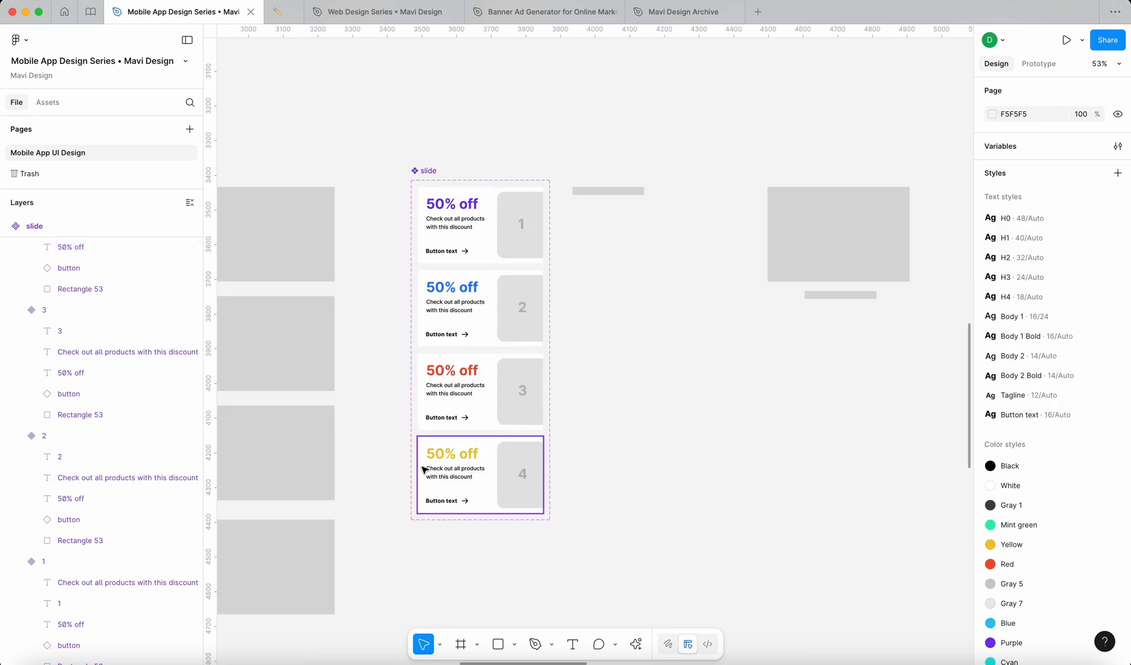
scroll(423, 469, "up", 5)
scroll(529, 474, "right", 1)
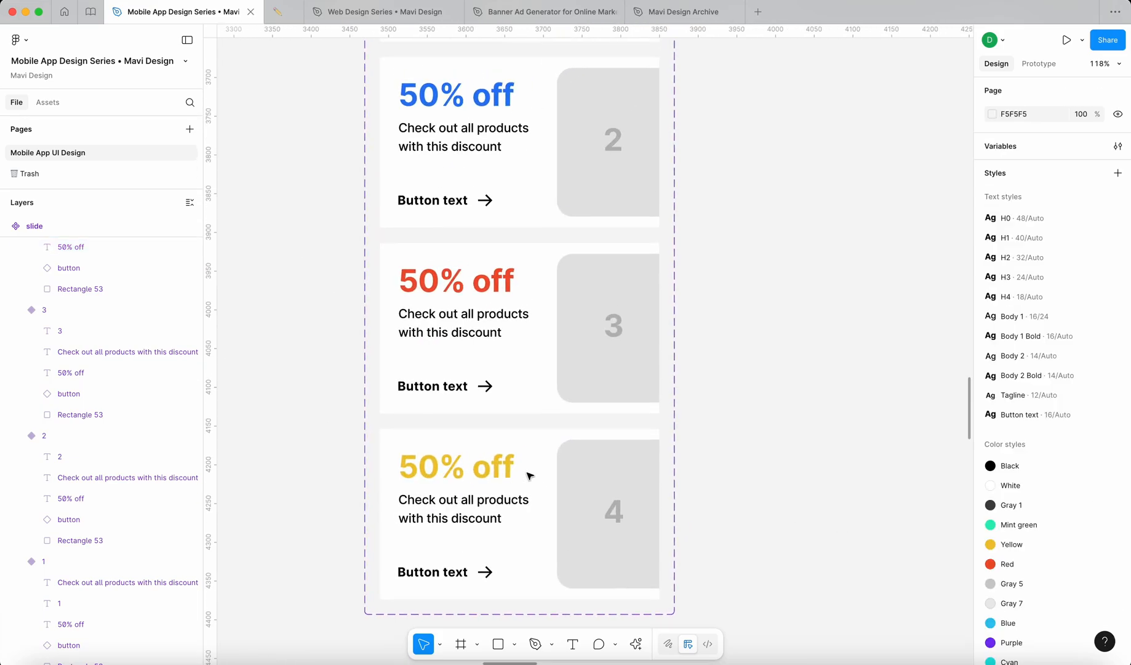
scroll(529, 475, "down", 4)
scroll(526, 477, "up", 1)
left_click(474, 181, "super")
left_click(473, 293, "shift+super")
left_click(472, 405, "shift+super")
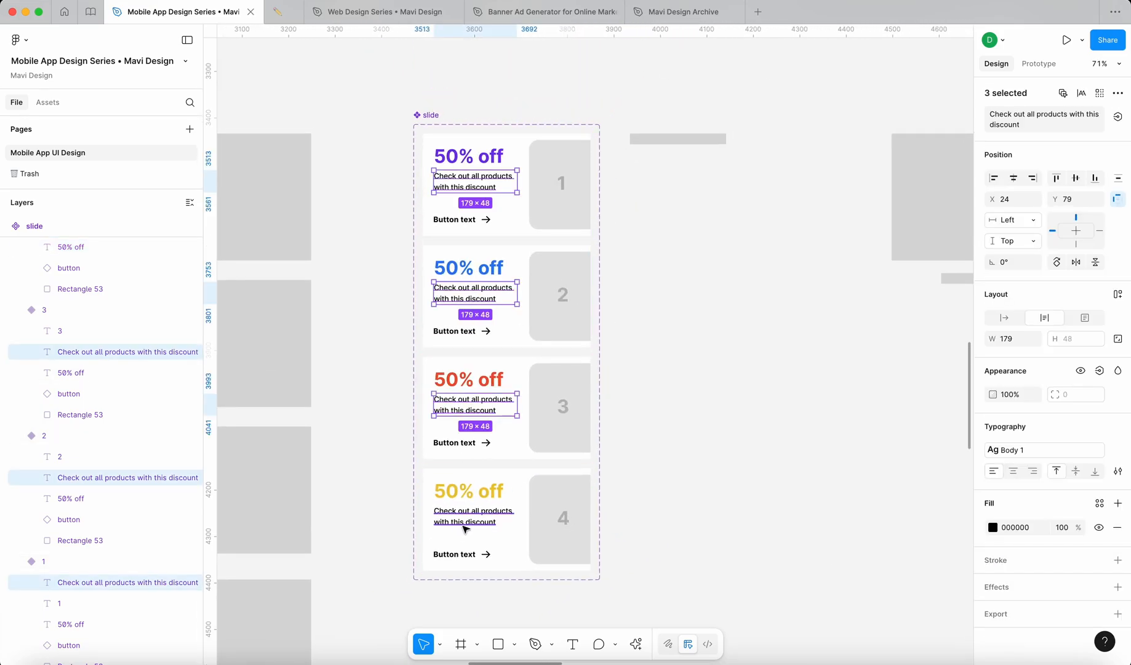
left_click(472, 516, "shift+super")
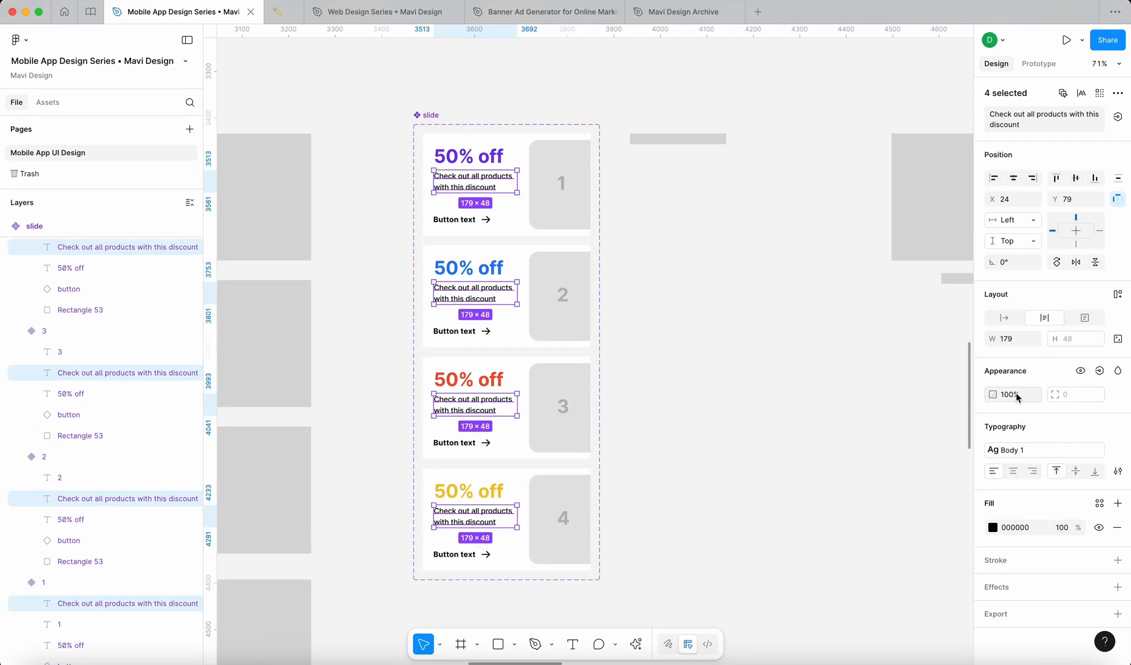
key("shift+Down")
key("shift+Down")
key("shift+Down")
key("shift+Down")
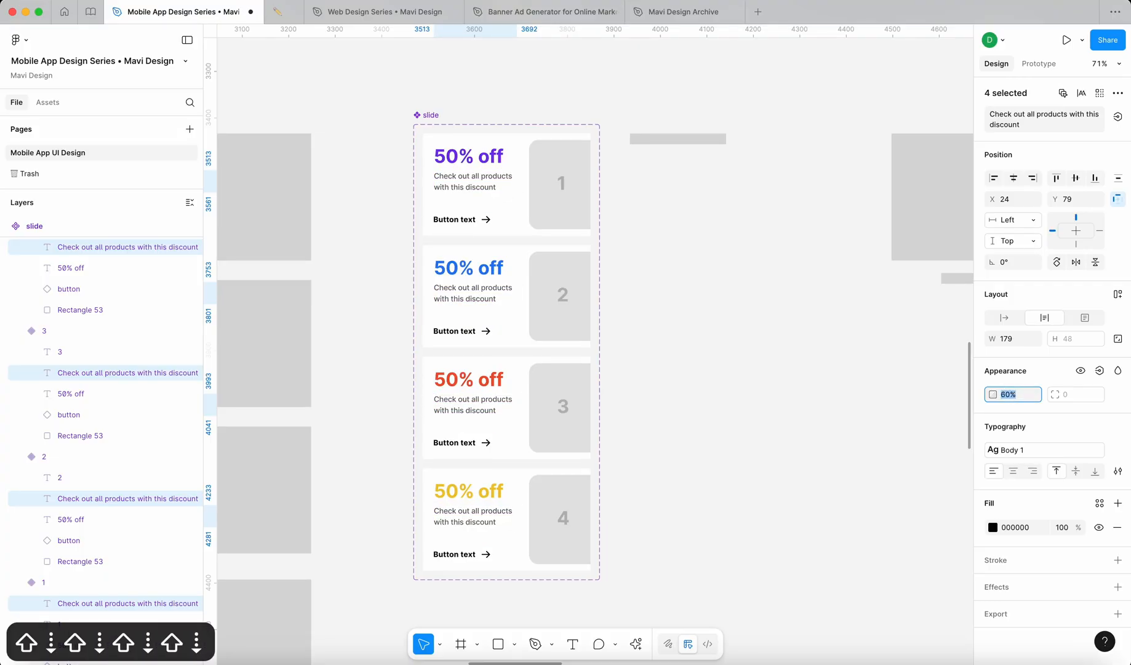
left_click(636, 302)
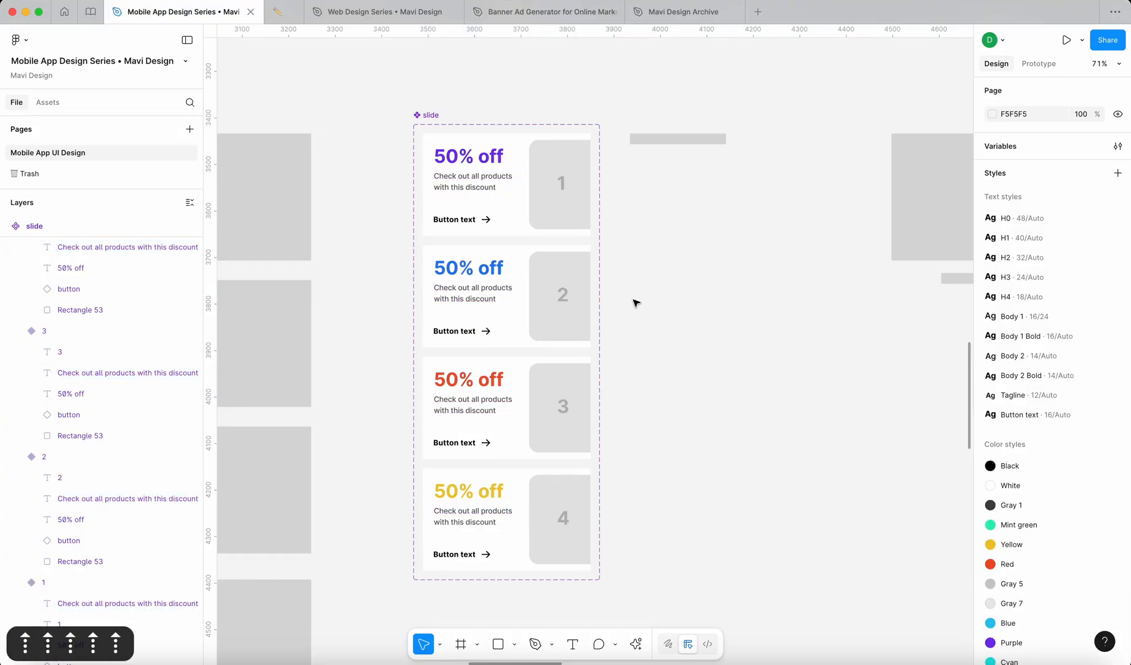
left_click(560, 224, "super")
left_click(551, 302, "shift+super")
left_click(551, 386, "shift+super")
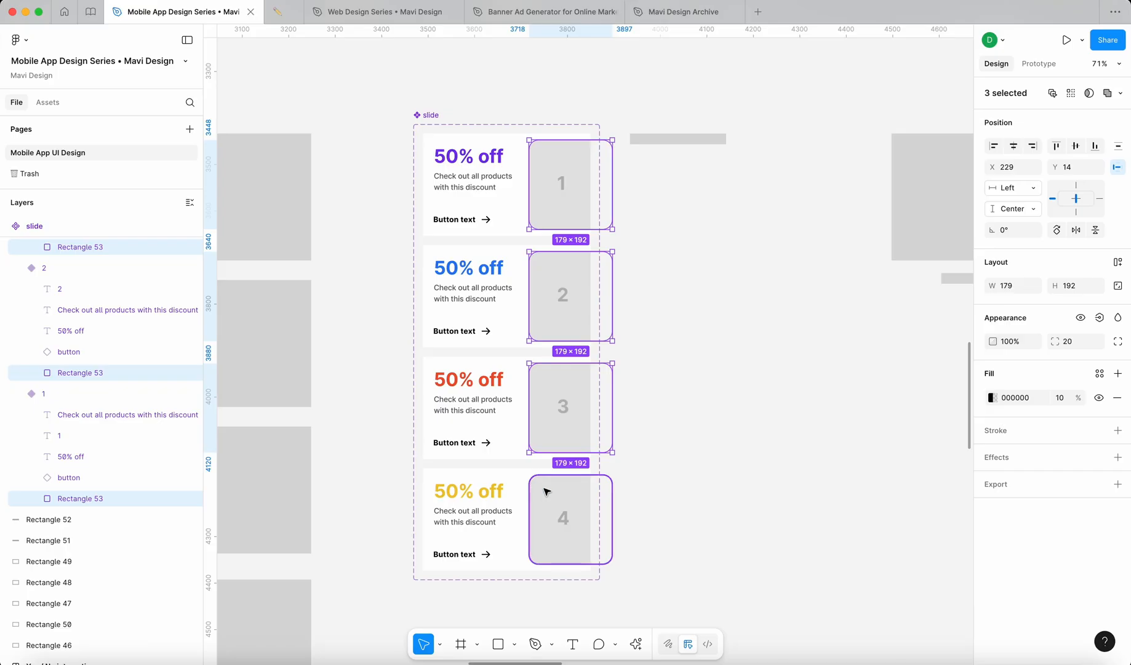
Step: Apply the Yellow colour style to the grey rectangle in variant 4
left_click(546, 491, "super")
key("i")
scroll(517, 493, "up", 5)
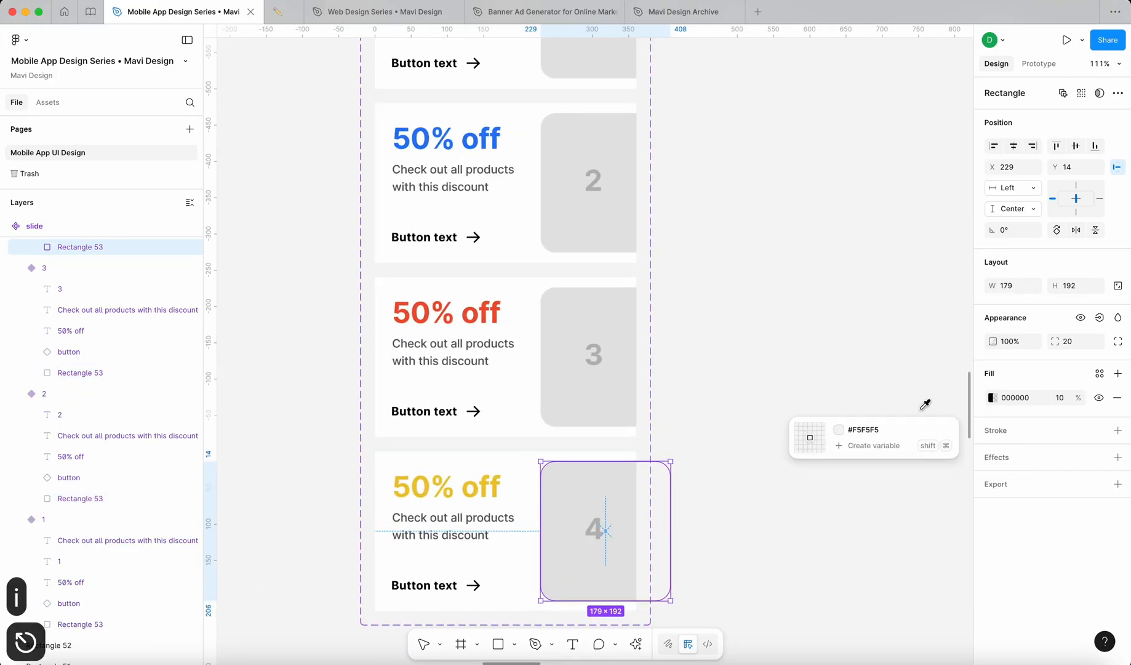
key("Escape")
left_click(1100, 373)
left_click(840, 468)
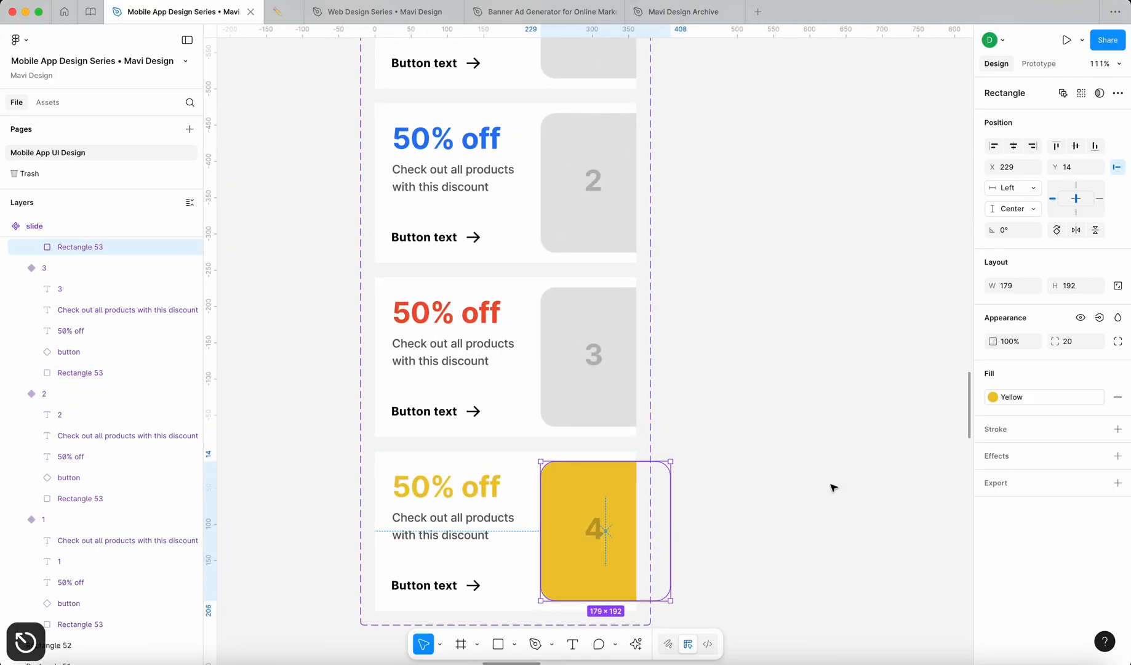
left_click(831, 487)
Step: Apply the Red colour style to the grey rectangle in variant 3
left_click(578, 406, "super")
left_click(1099, 373)
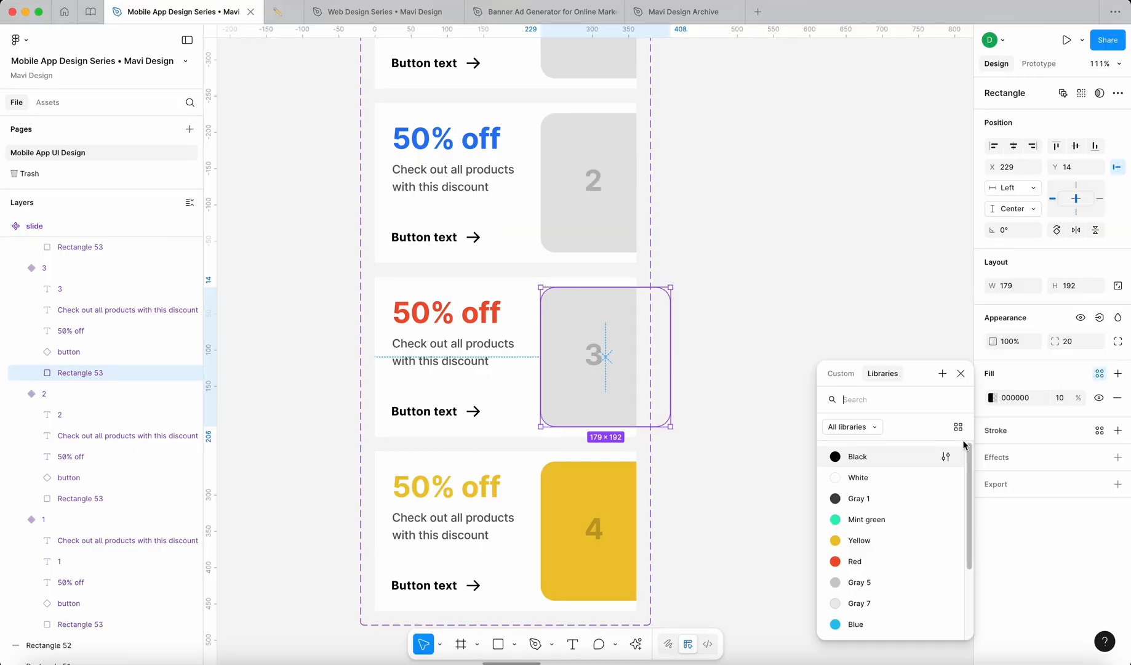
left_click(893, 560)
Step: Apply the Mid Blue colour style to the grey rectangle in variant 2
left_click(628, 243, "super")
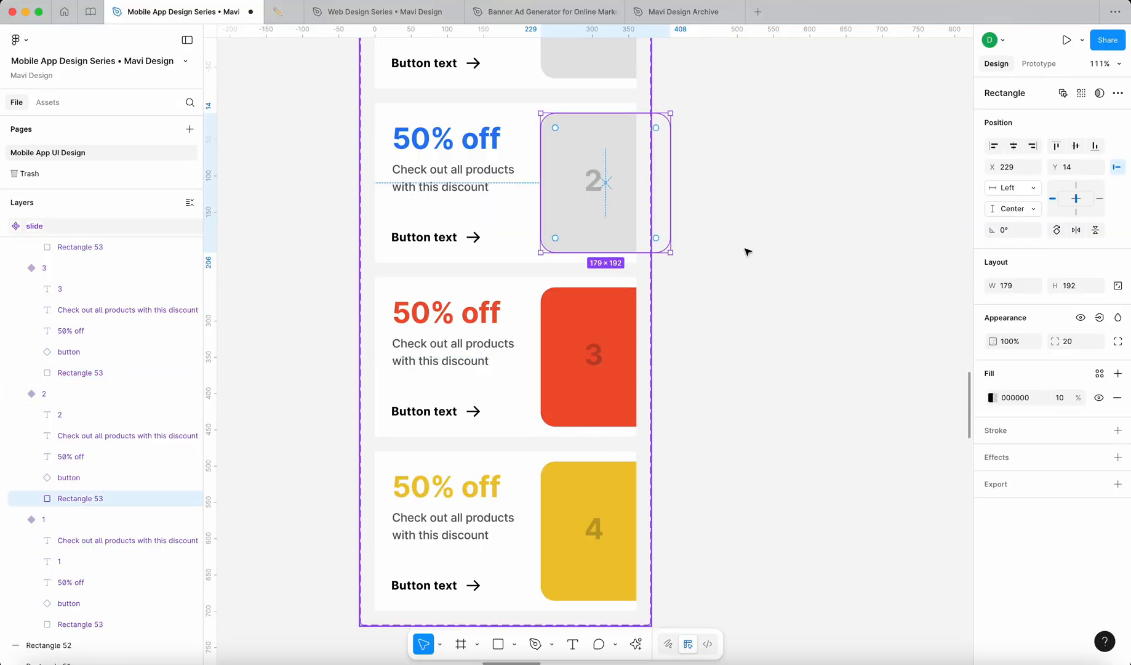
left_click(1100, 373)
scroll(889, 523, "down", 3)
left_click(868, 578)
left_click(813, 280)
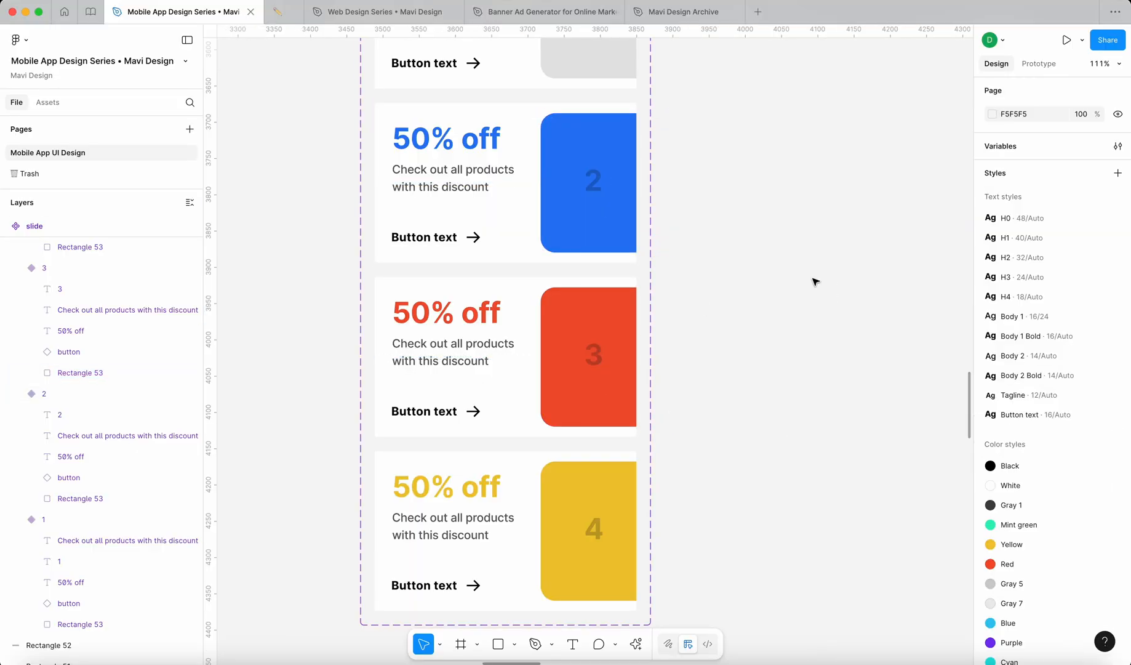
Step: Apply the Purple colour style to the grey rectangle in variant 1
scroll(813, 280, "up", 3)
left_click(642, 204, "super")
left_click(1100, 374)
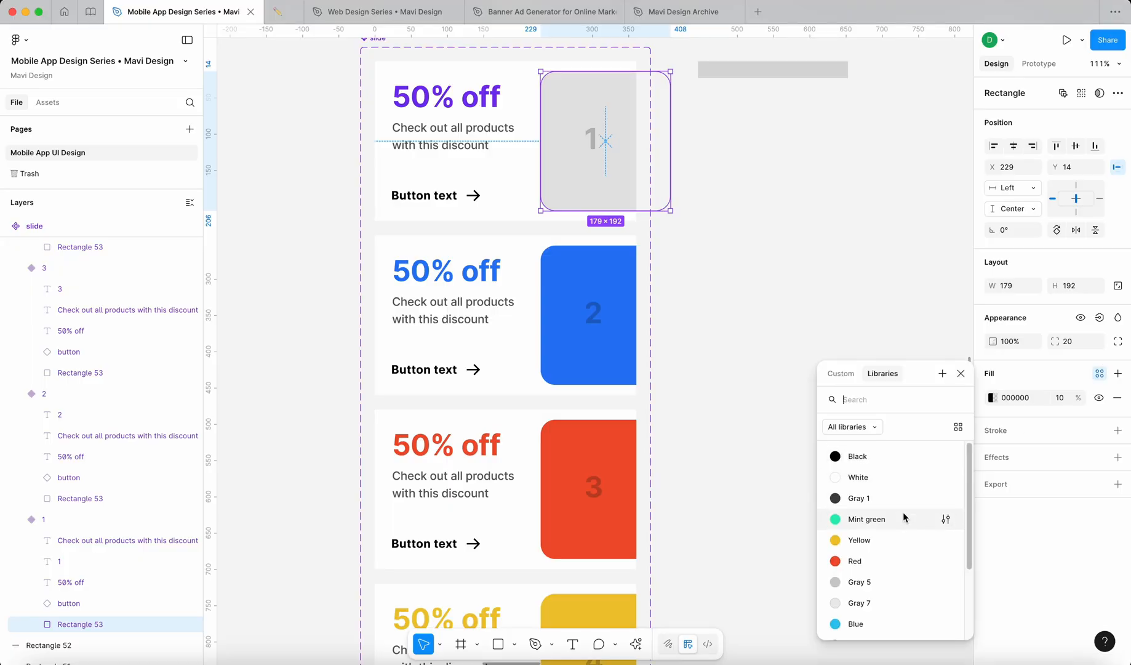
scroll(903, 512, "down", 3)
left_click(884, 553)
left_click(788, 296)
scroll(788, 296, "down", 5)
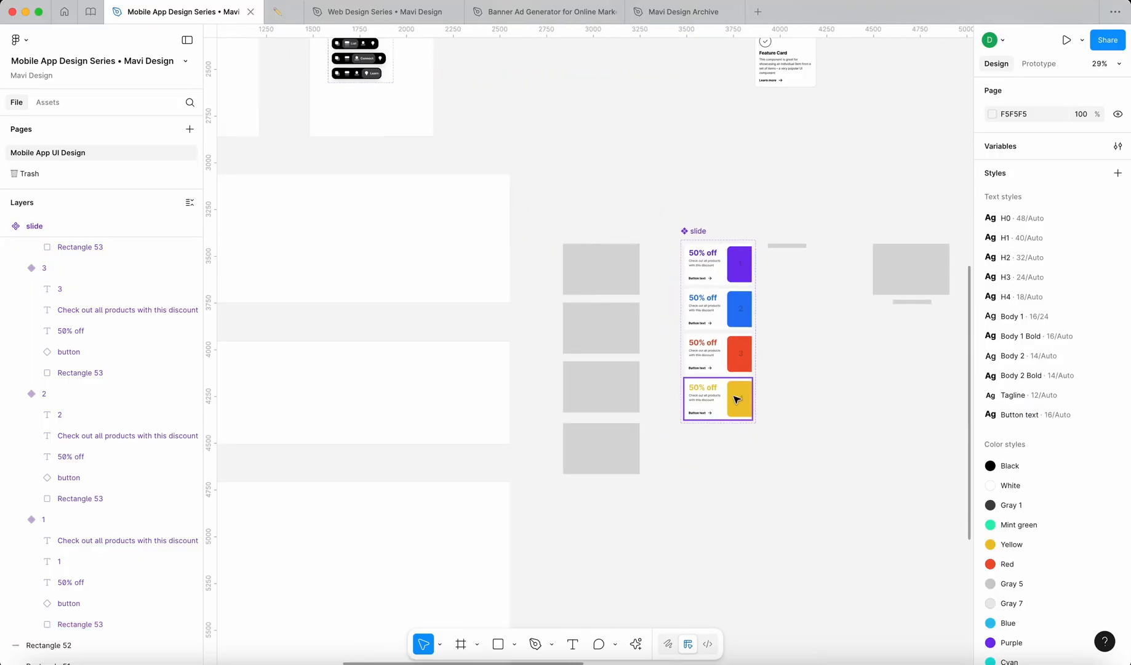
scroll(760, 360, "up", 5)
scroll(738, 380, "up", 2)
scroll(1048, 564, "down", 5)
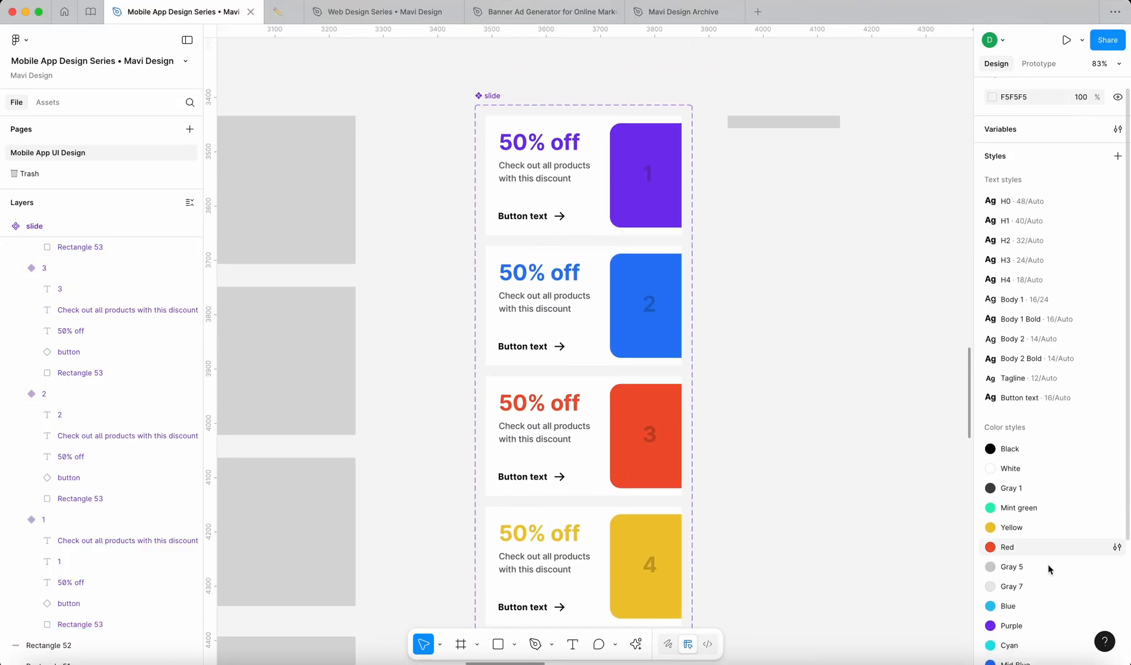
scroll(572, 353, "down", 5)
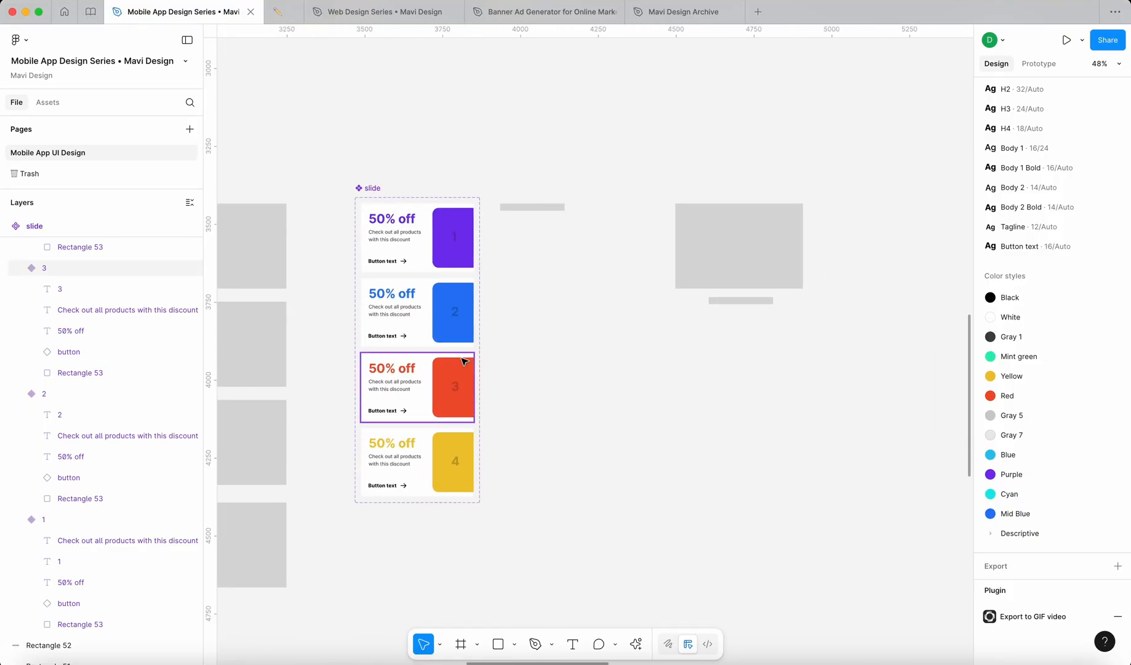
scroll(525, 403, "up", 5)
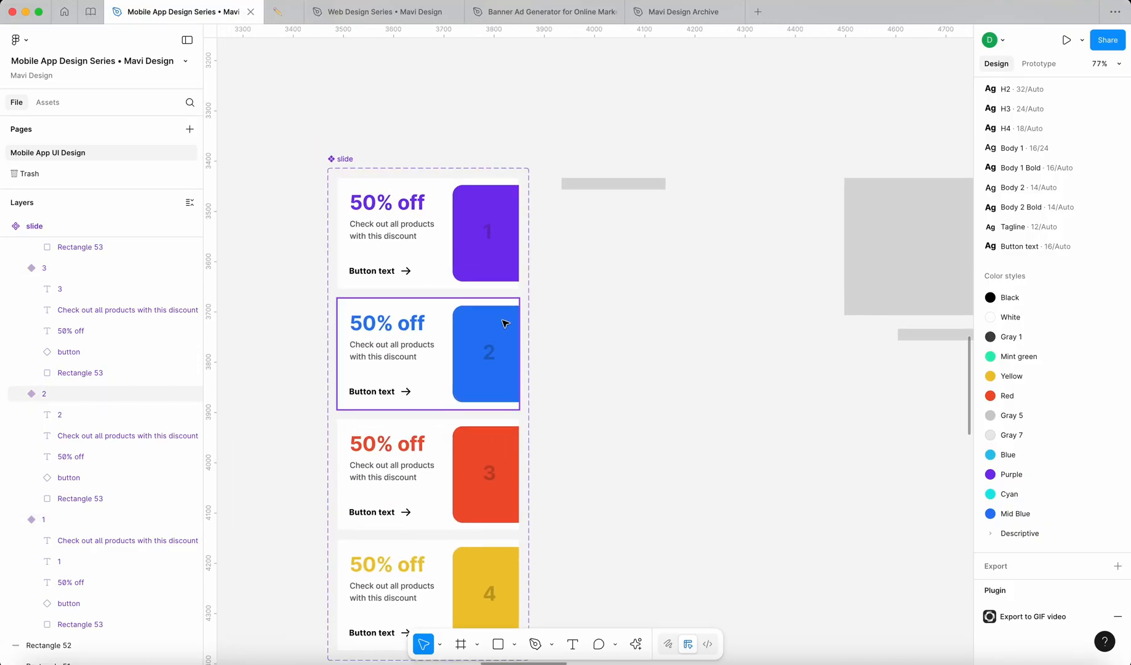
Step: Move the grey 207 × 23 placeholder bar away from the slide component, up and right to about X 4172, Y 3292
scroll(664, 403, "down", 5)
scroll(457, 349, "up", 6)
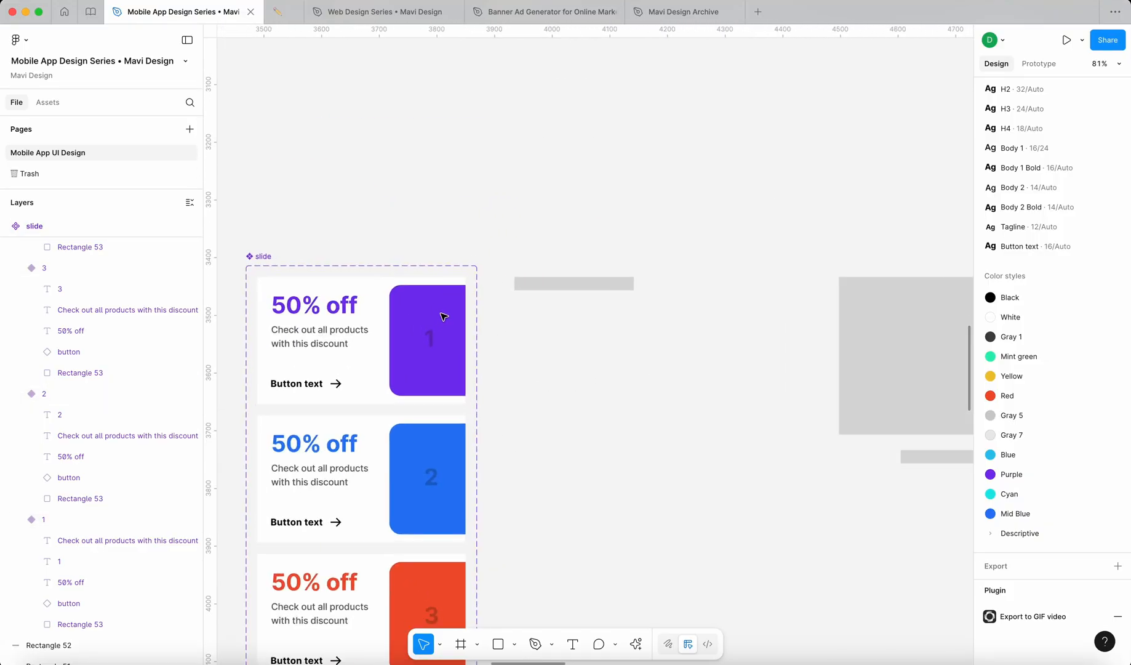
scroll(443, 316, "down", 5)
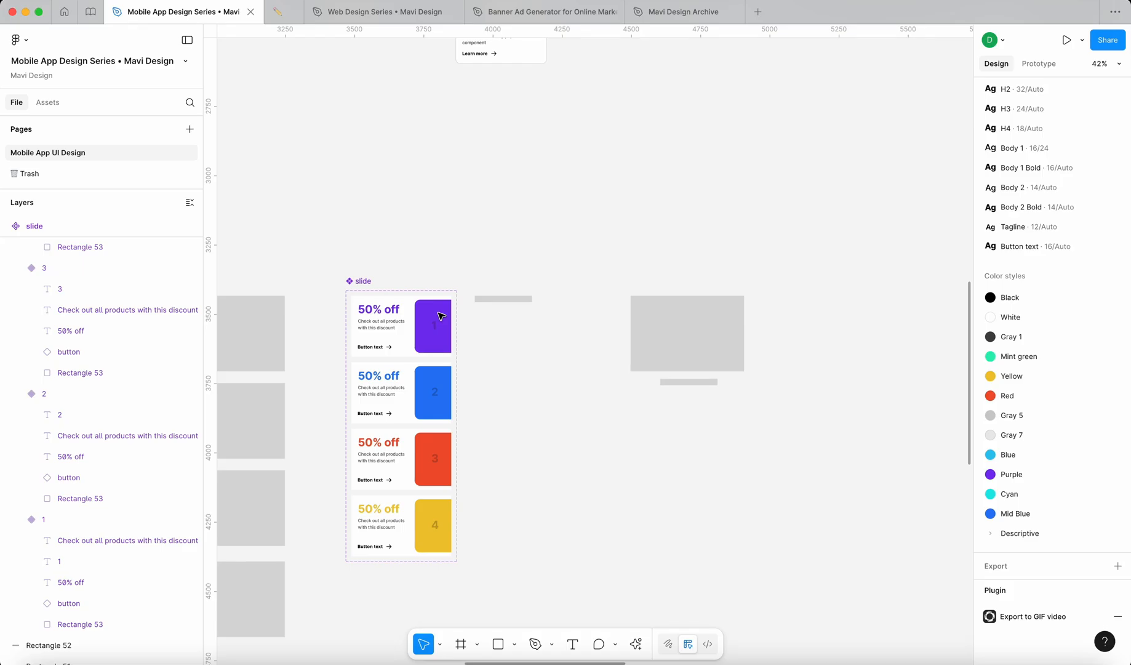
left_click_drag(463, 270, 532, 323)
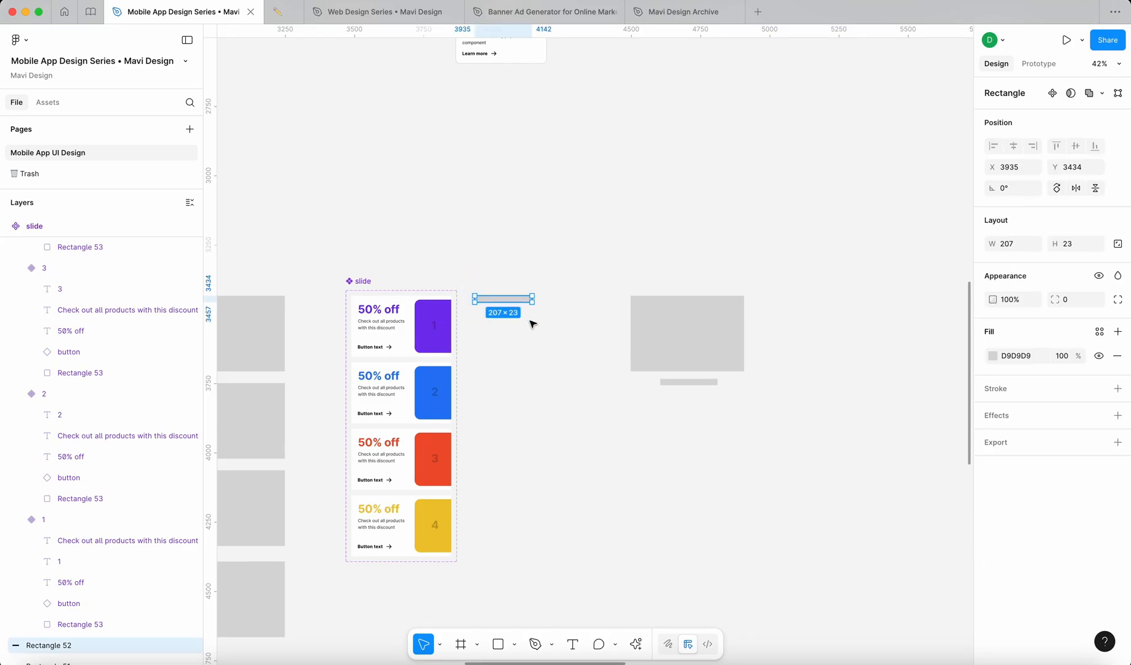
left_click(487, 339)
scroll(484, 322, "up", 6)
left_click_drag(481, 270, 646, 172)
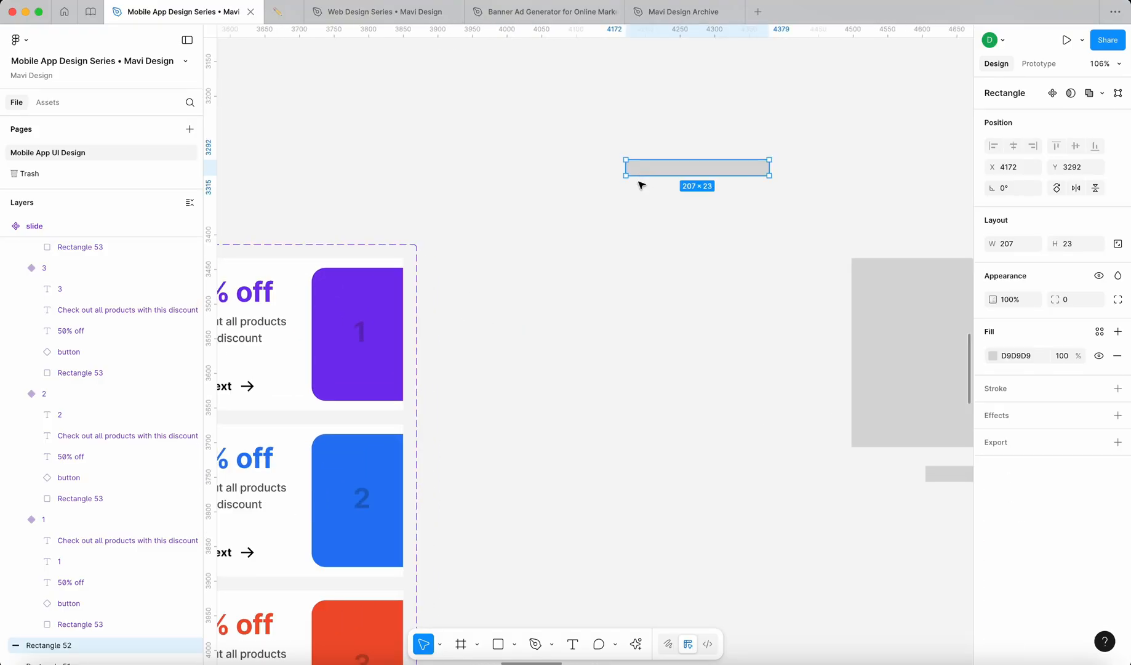
Step: Create a 16 × 16 frame in the empty canvas area to the right of the slide component
left_click(590, 359)
key("f")
scroll(480, 263, "up", 3)
left_click_drag(486, 269, 533, 321)
key("super+0")
left_click(500, 333)
left_click(529, 301)
scroll(513, 337, "down", 4)
scroll(514, 337, "up", 6)
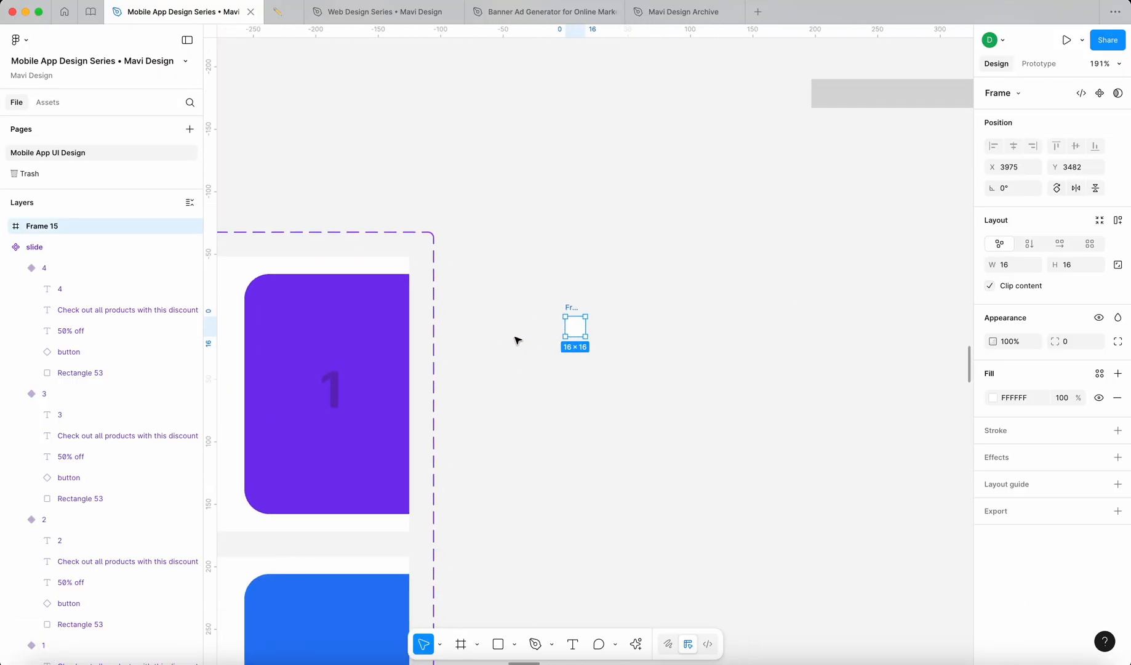
Step: Rename the small square frame "dot 1"
scroll(573, 326, "up", 3)
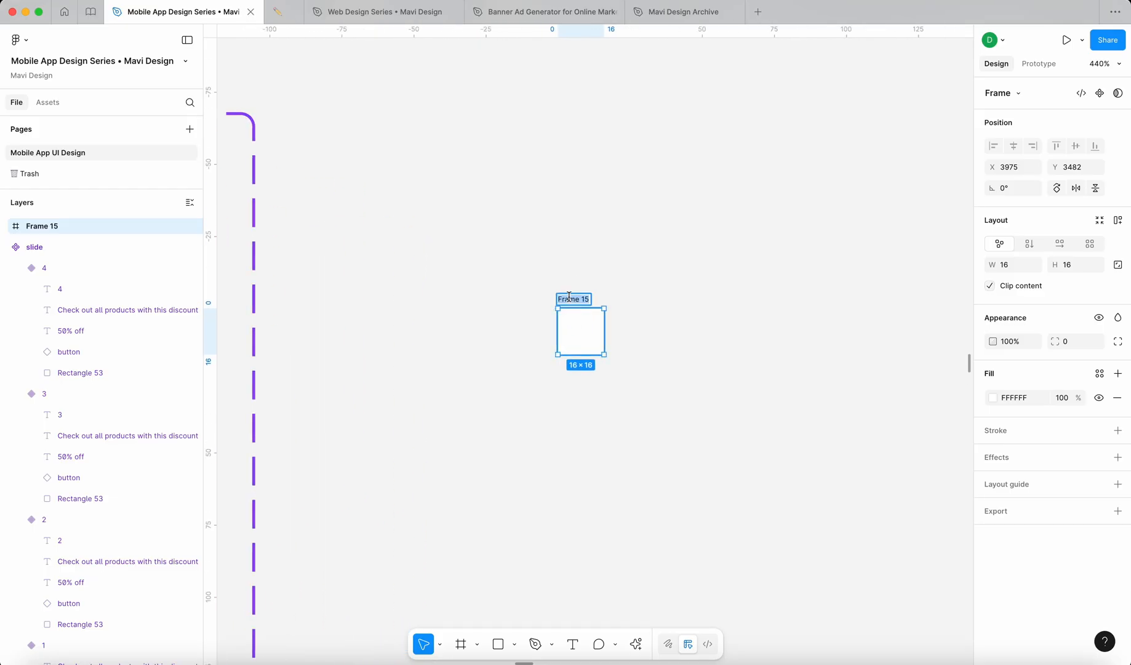
type("dot 1")
key("Return")
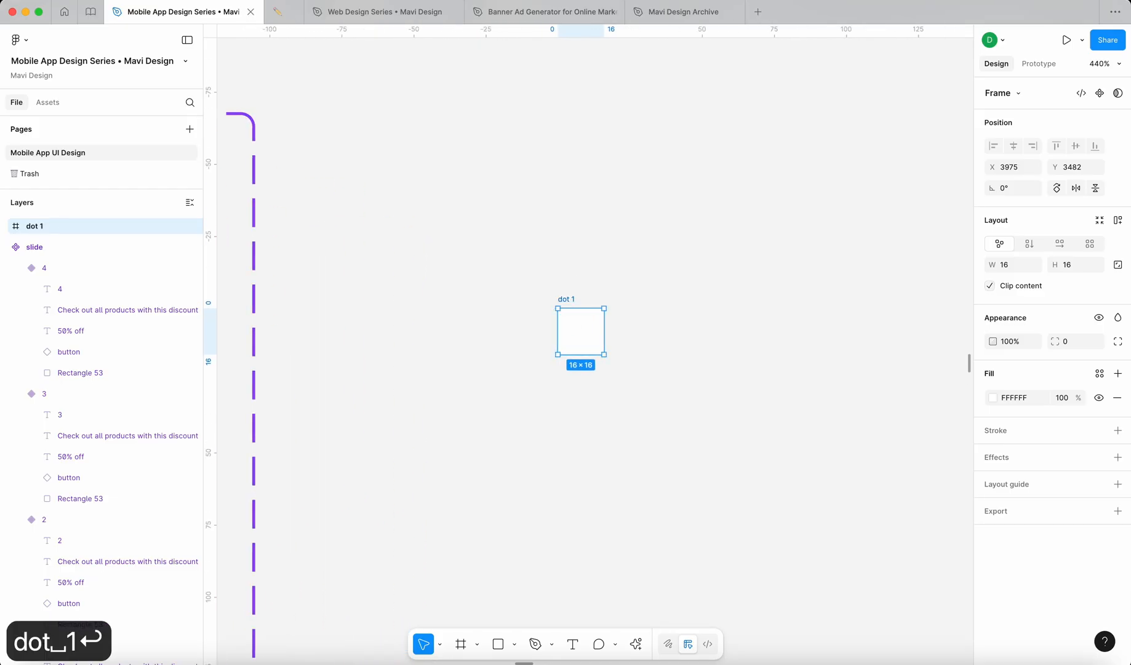
Step: Set the corner radius of the dot 1 frame to 8 so that it forms a circle
left_click(621, 263)
scroll(620, 265, "right", 1)
scroll(620, 265, "up", 1)
left_click(527, 369)
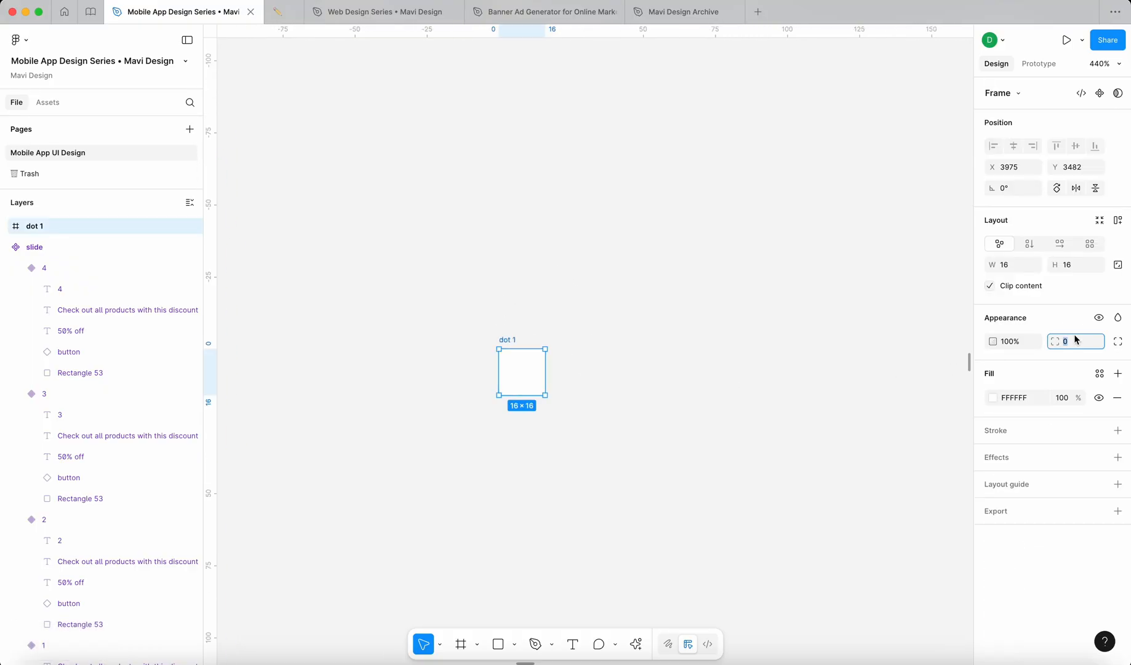
type("8")
key("Return")
left_click(578, 363)
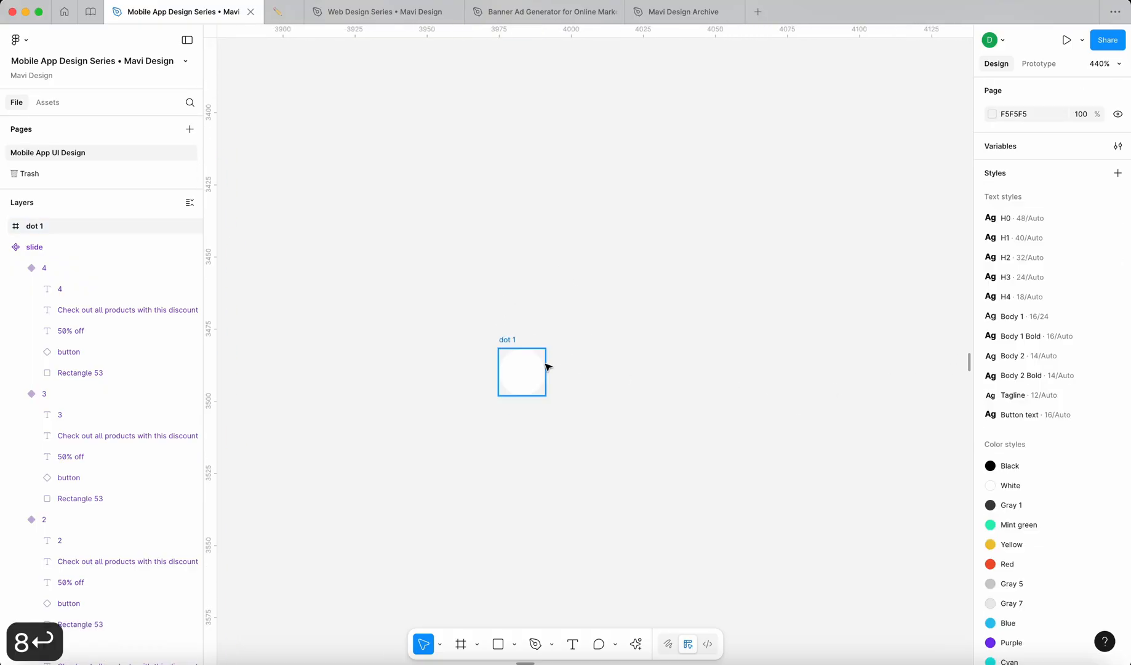
Step: Set the fill colour of dot 1 to black, 000000
left_click(542, 365)
left_click(1032, 400)
type("0")
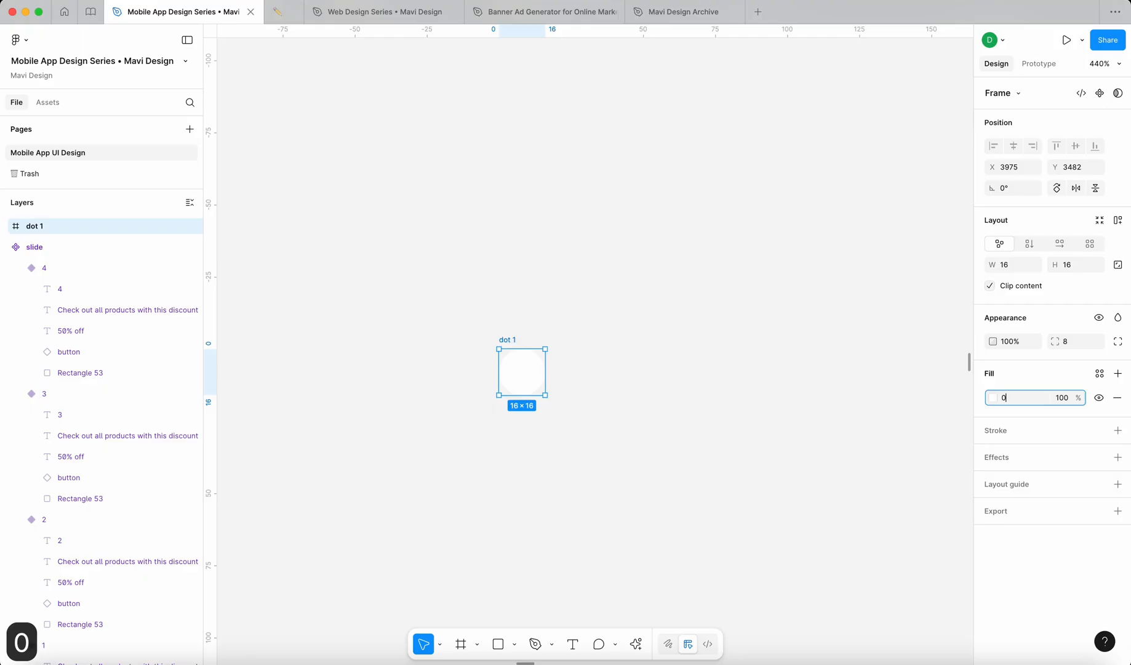
key("Return")
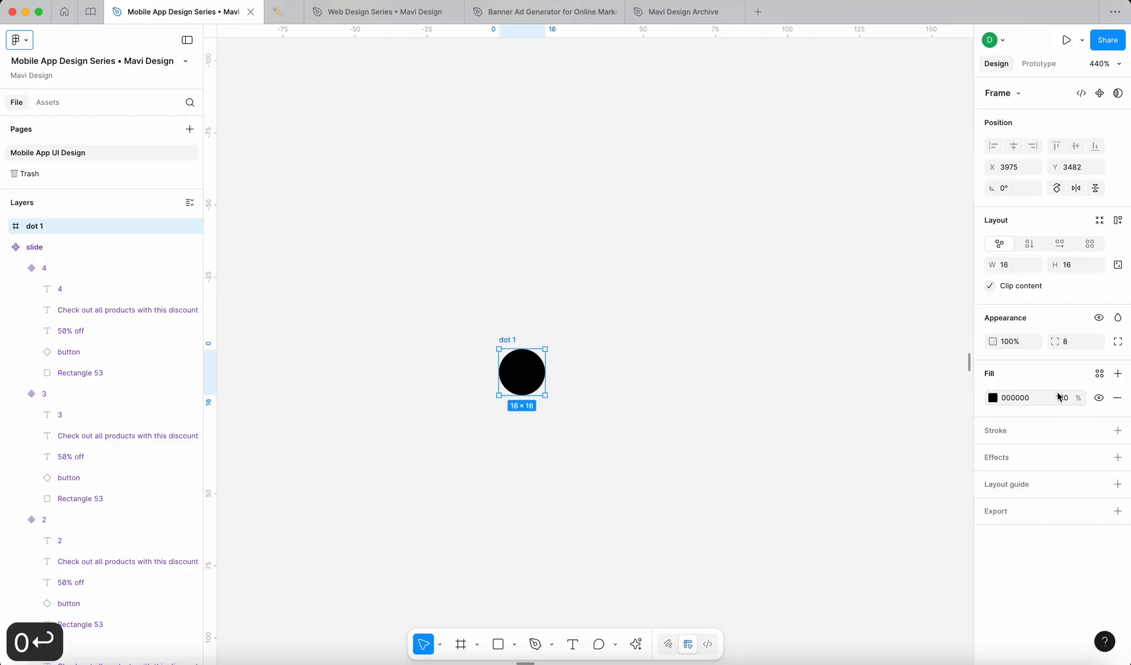
Step: Try fill opacities of 20% and 24% on dot 1
left_click(1058, 397)
type("0")
key("Return")
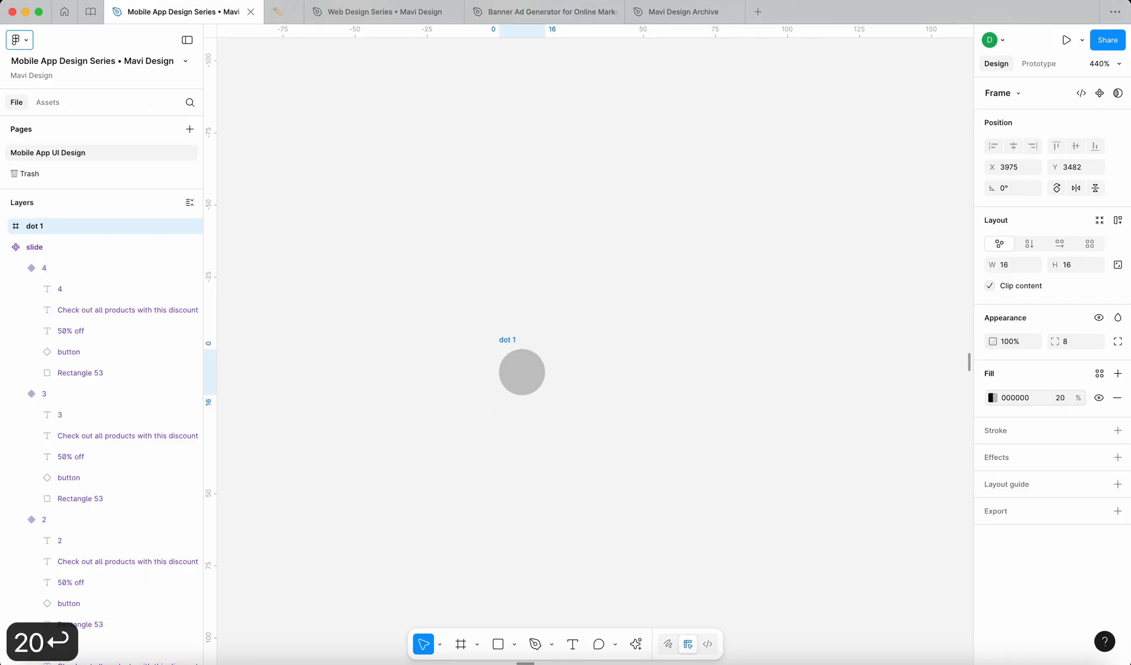
left_click(1072, 399)
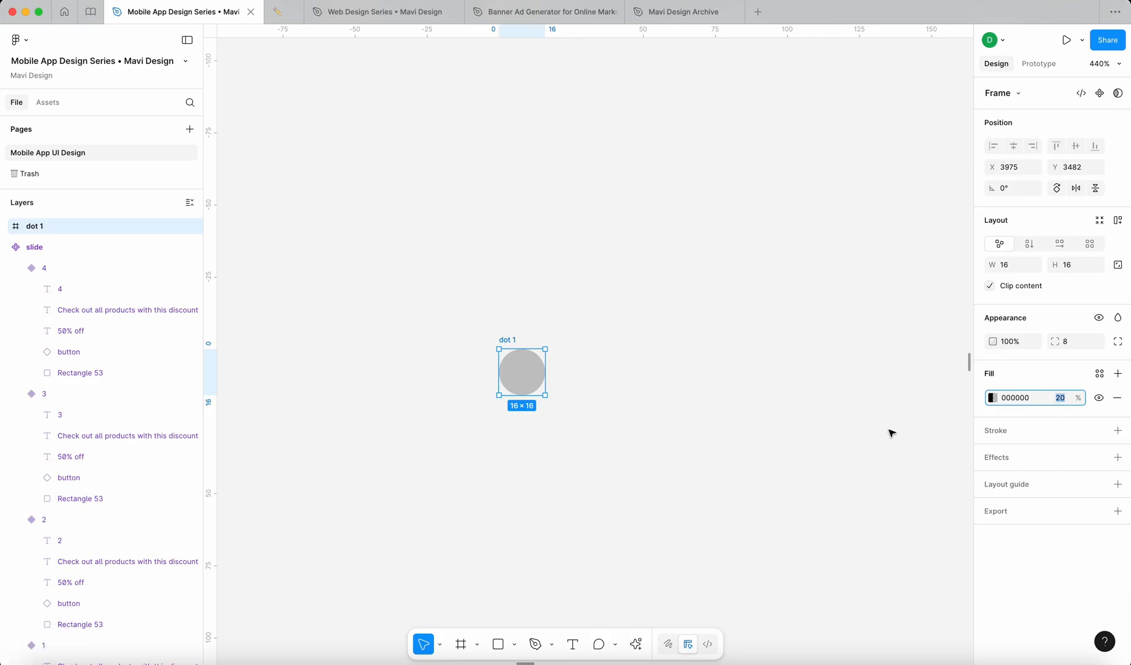
type("24")
key("Return")
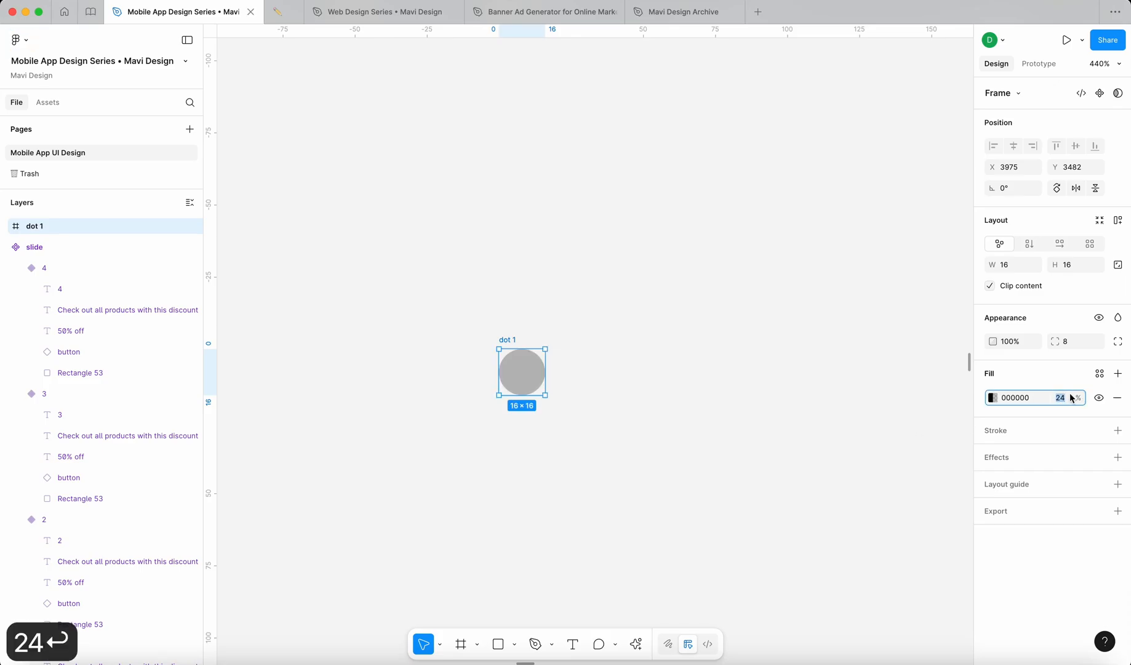
Step: Set the fill opacity of dot 1 to 16%
type("16")
key("Return")
left_click(820, 472)
scroll(822, 473, "right", 1)
scroll(821, 473, "down", 1)
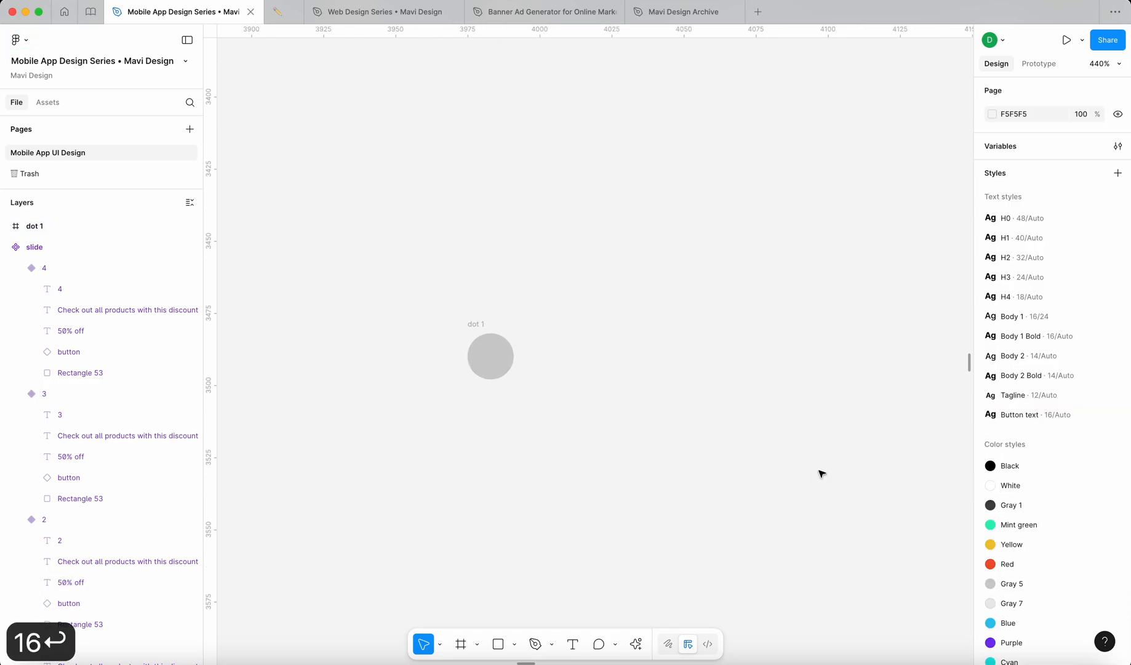
Step: Duplicate dot 1 three times in a horizontal row with 6 px gaps, making dot 2, dot 3 and dot 4
left_click(487, 371)
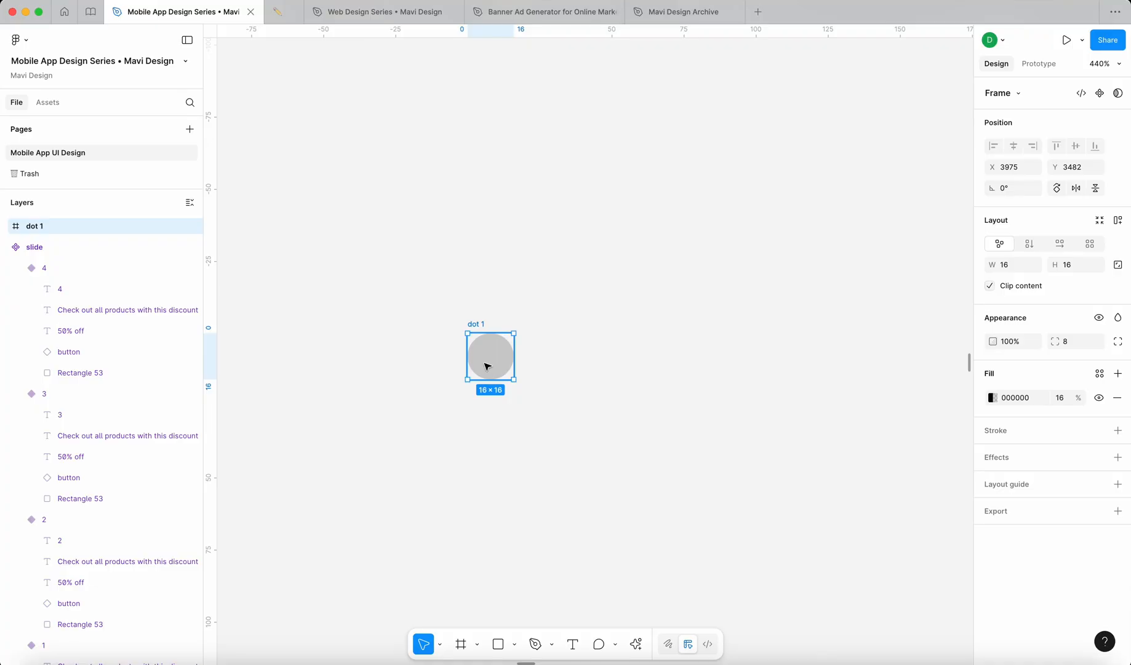
scroll(489, 364, "up", 1)
scroll(489, 365, "right", 1)
left_click_drag(480, 386, 664, 394, "alt")
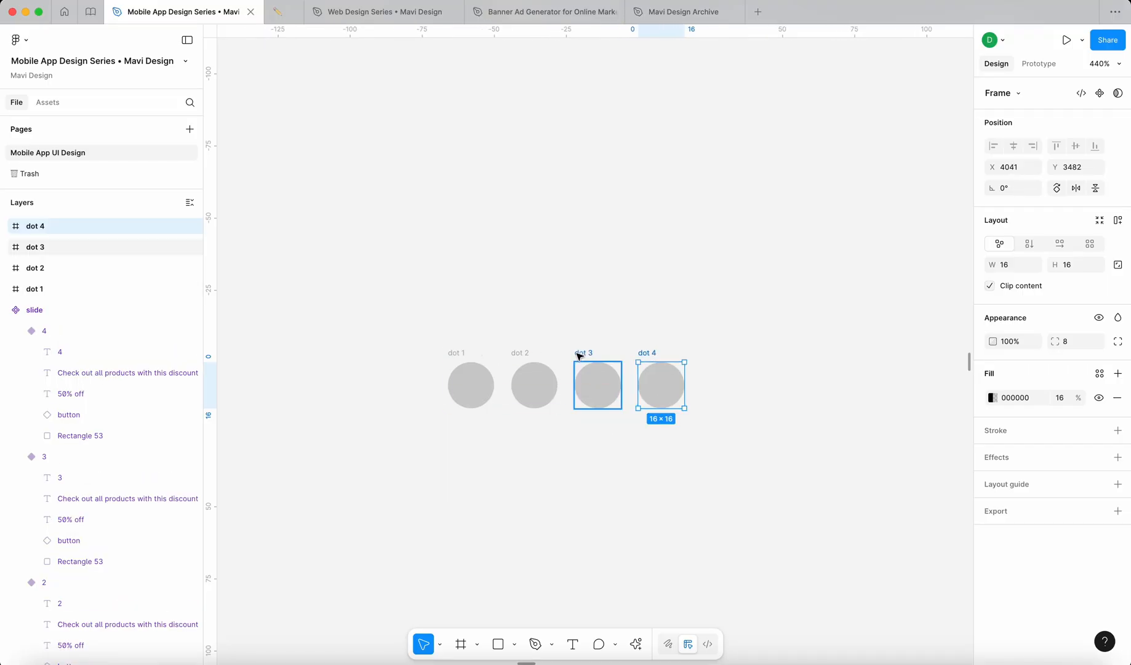
left_click(803, 366)
Step: Select all four dots and reduce their width to 8
scroll(739, 376, "down", 5)
key("super+0")
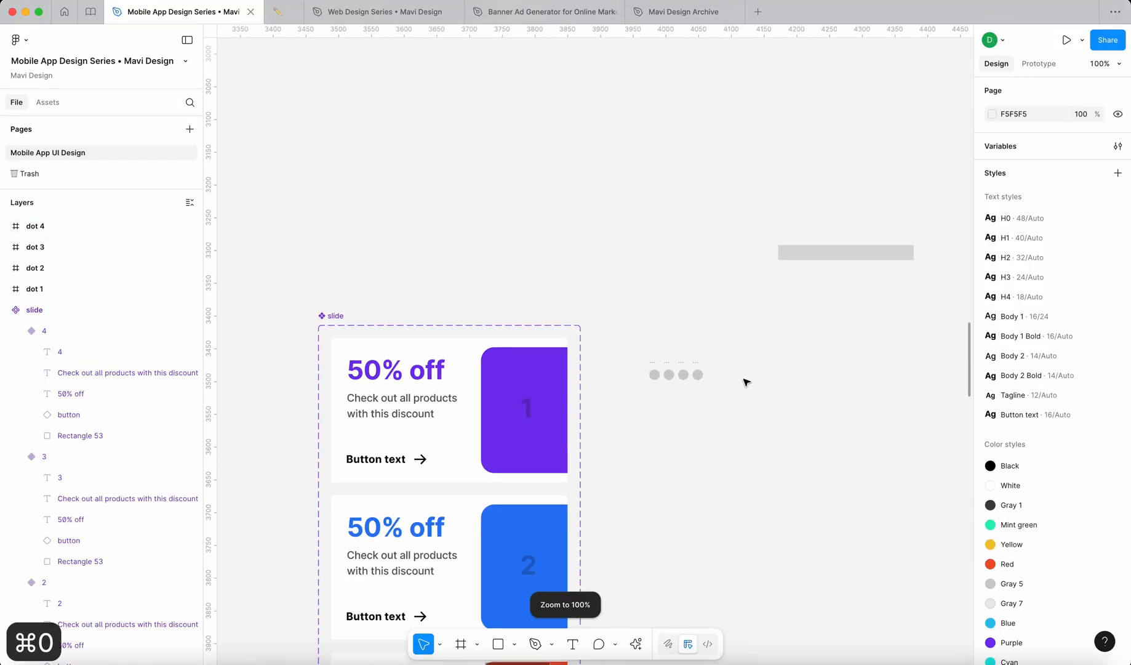
left_click_drag(735, 421, 429, 174)
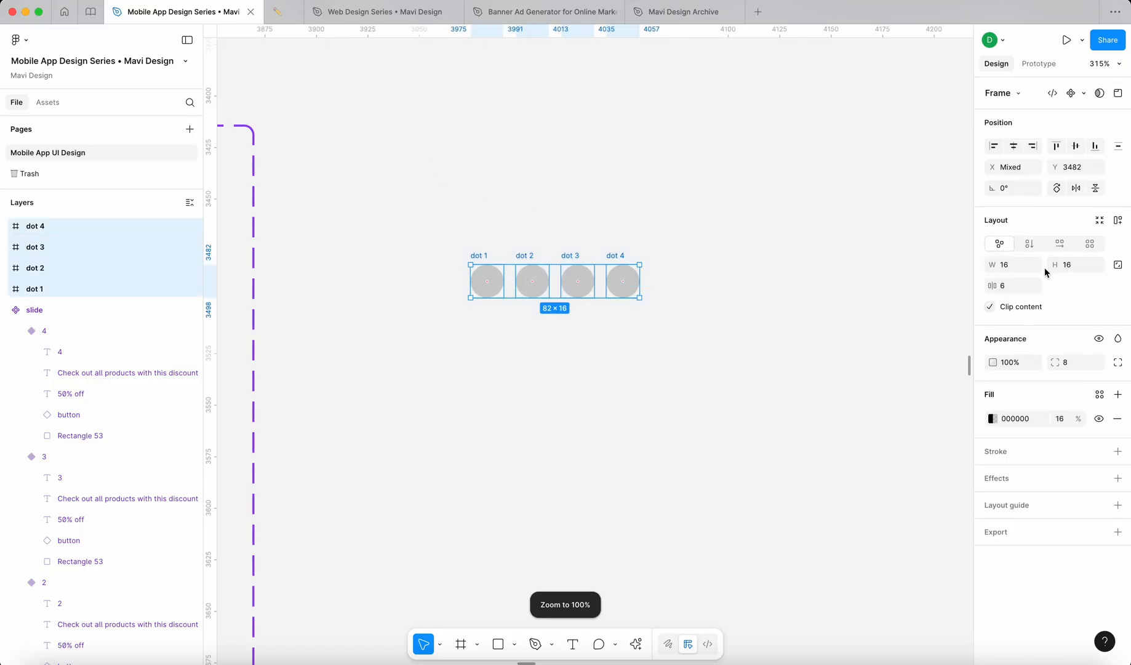
left_click(1026, 269)
key("Down")
key("Down")
key("Down")
key("Down")
key("Down")
key("Down")
key("Down")
key("Down")
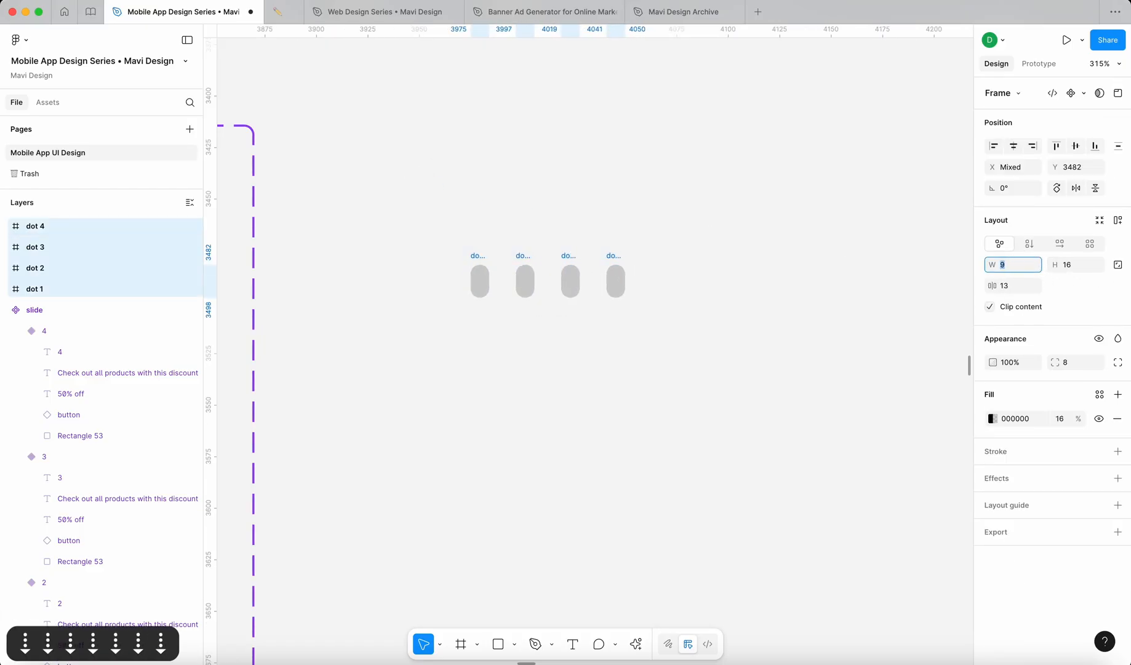
Step: Reduce the height of the four selected dots to 8
left_click(1068, 268)
key("Down")
key("Down")
key("Down")
key("Down")
key("Down")
key("Down")
key("Down")
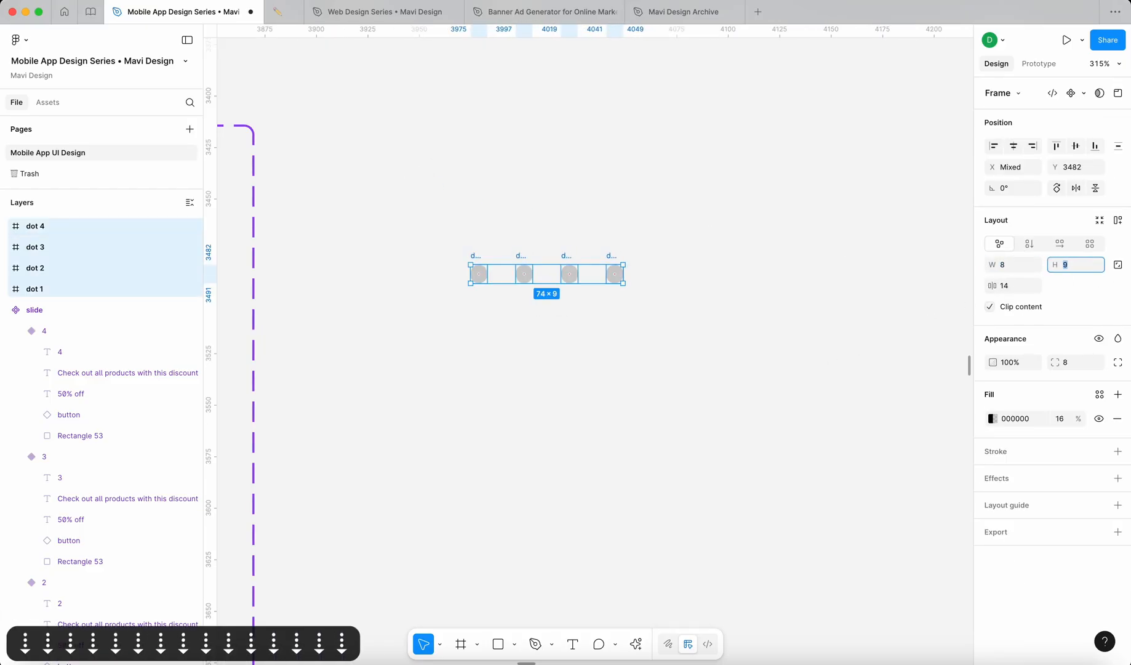
left_click(639, 329)
key("super+0")
scroll(578, 341, "up", 10)
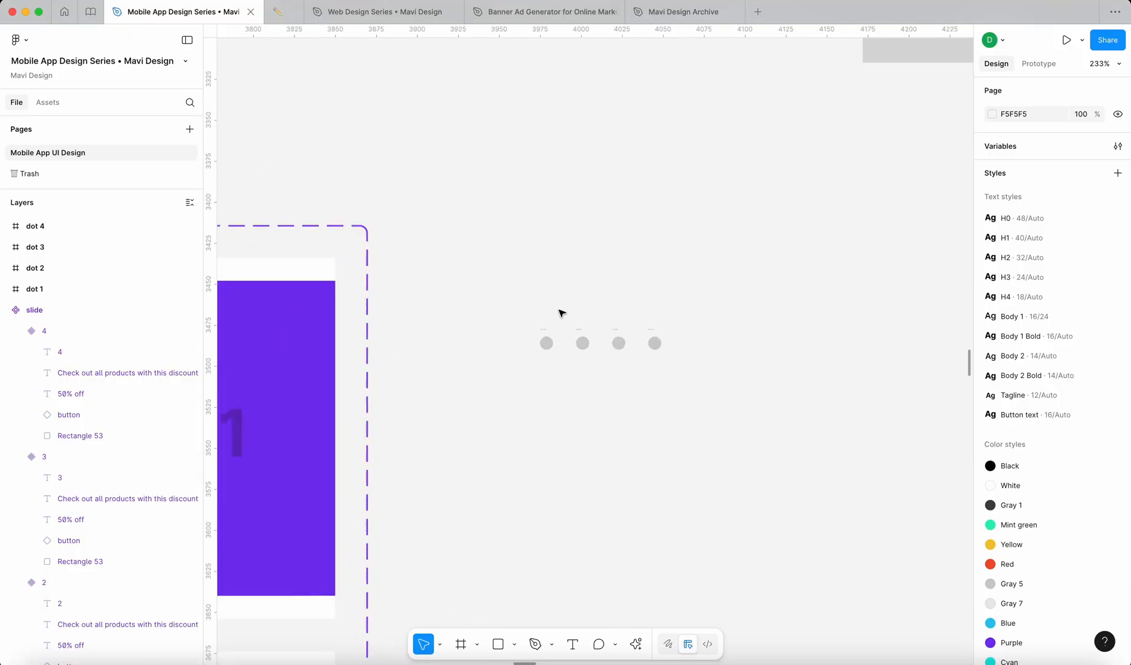
Step: Wrap the four dots together in a horizontal auto layout frame
left_click_drag(695, 343, 471, 410)
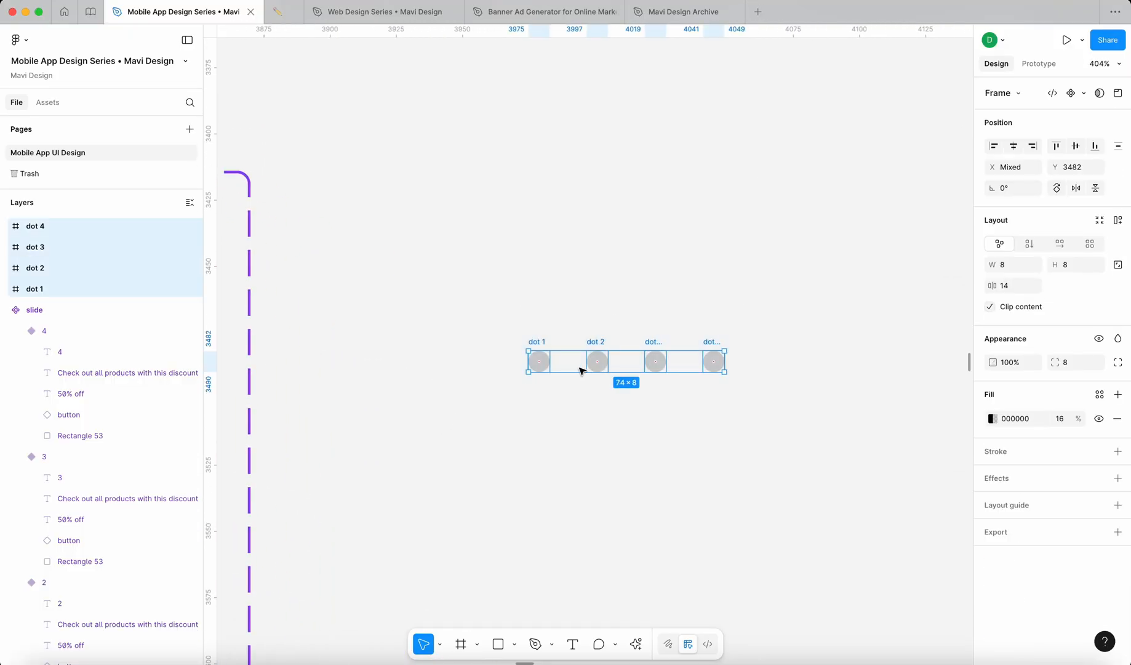
key("shift+a")
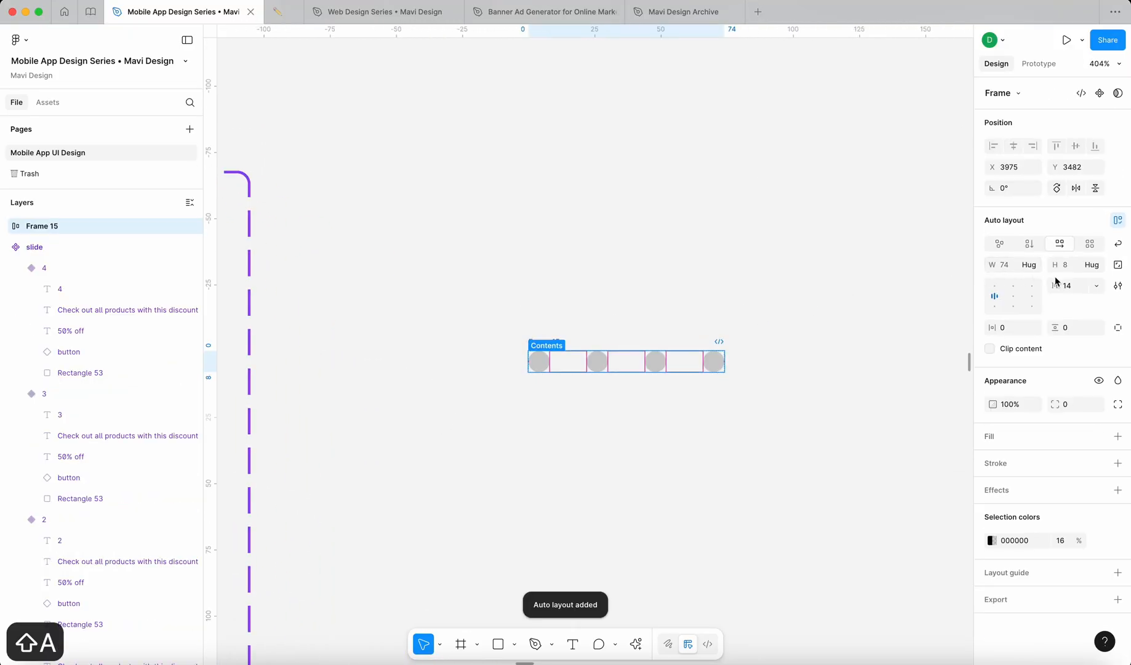
left_click(1069, 285)
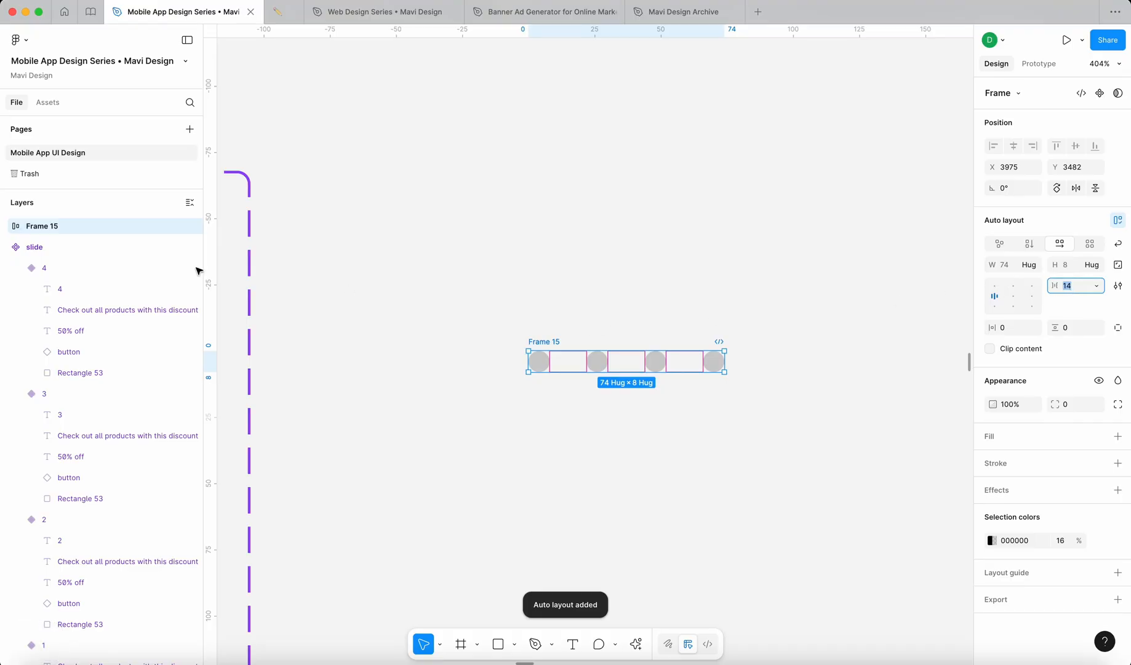
Step: Rename the auto layout frame holding the dots "navigation dots"
double_click(49, 226)
type("navi")
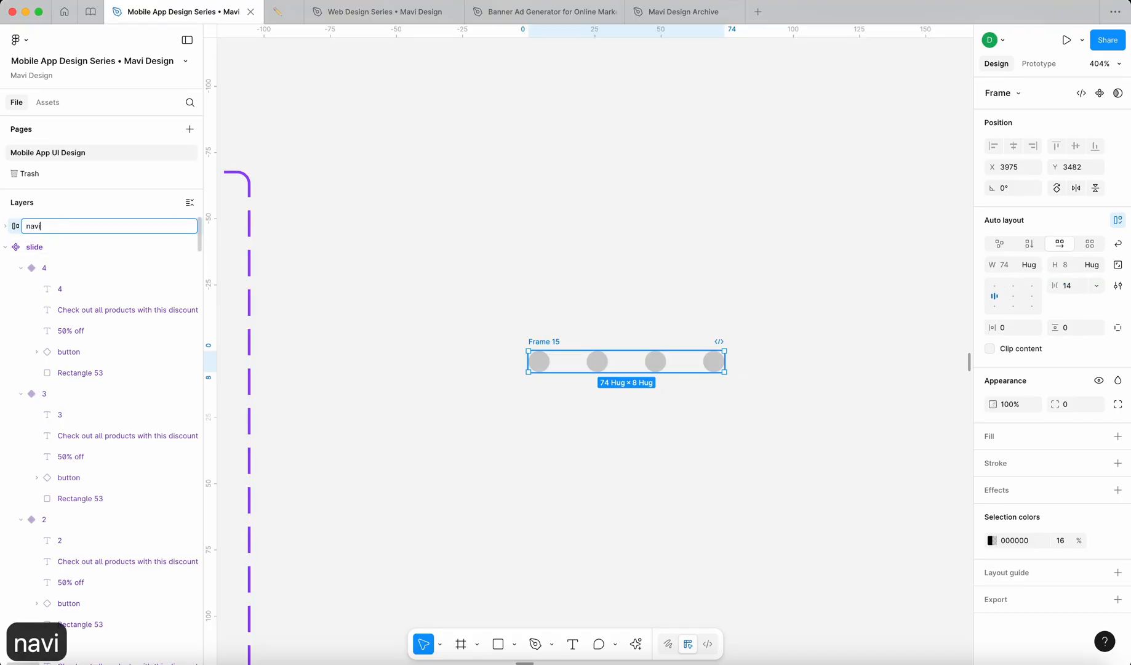
type("gation dots")
key("Return")
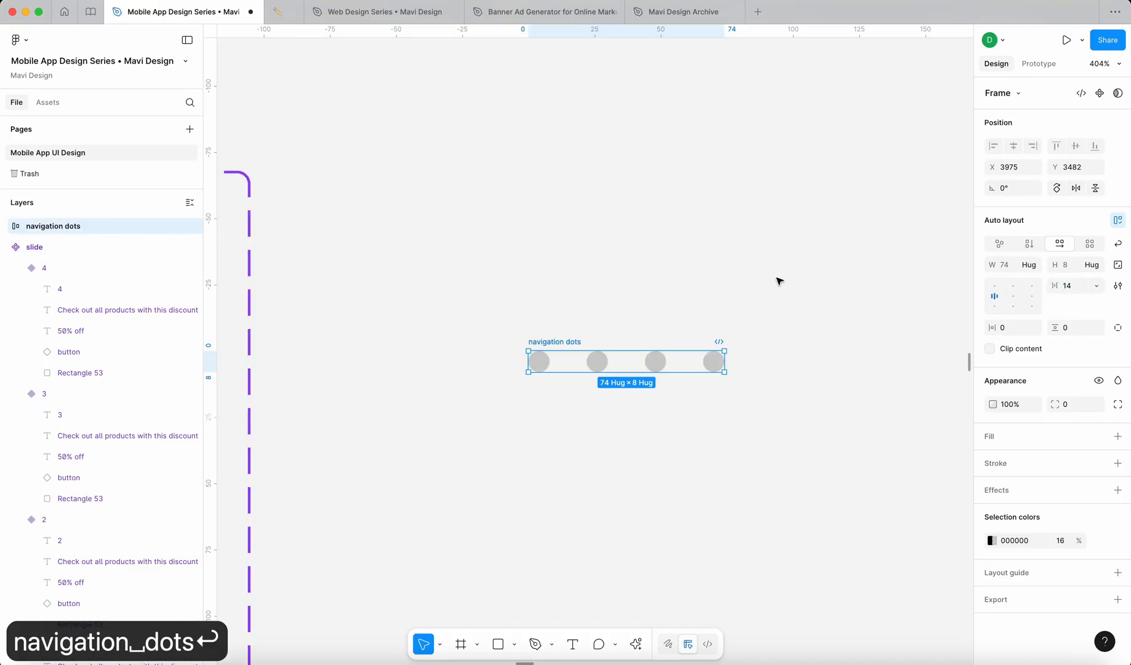
Step: Set the horizontal gap between the items of the navigation dots frame to 4
key("Up")
key("Up")
key("Down")
key("Up")
key("Down")
key("Down")
key("Down")
key("Down")
key("Down")
key("Down")
key("Down")
key("Down")
key("Down")
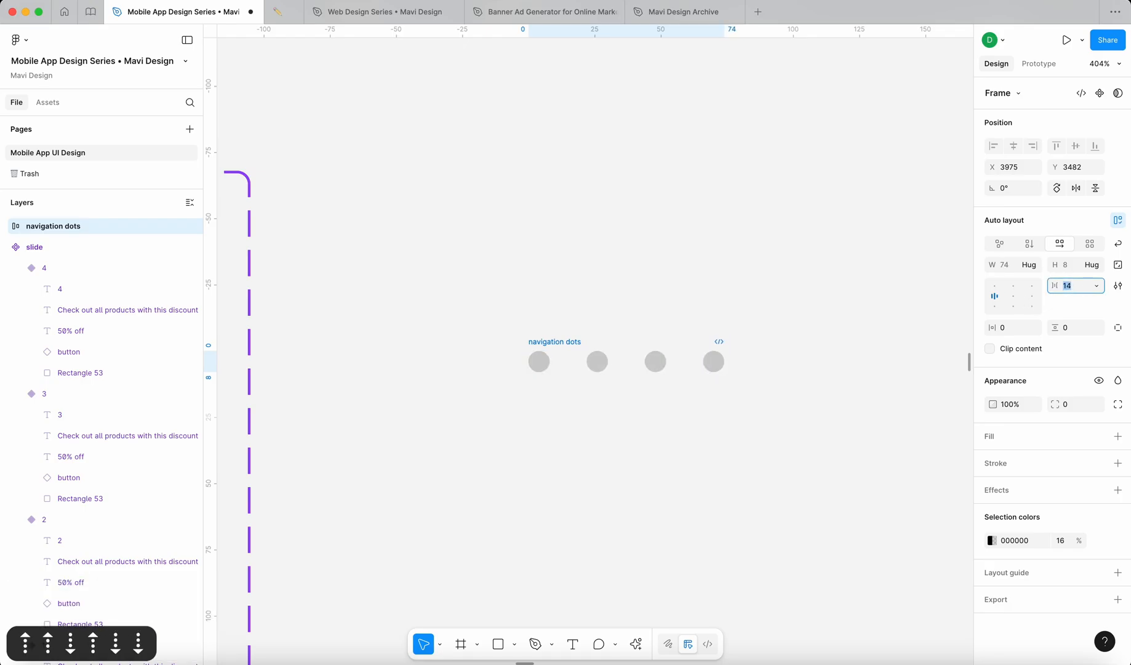
key("Down")
key("Down")
key("Down")
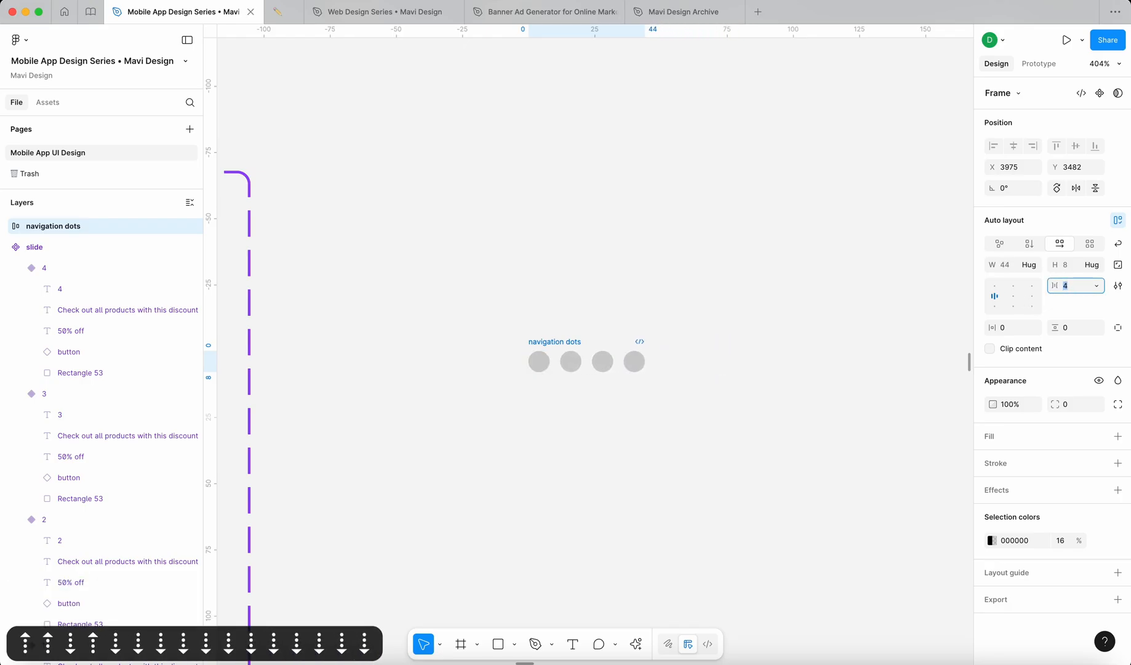
left_click(845, 359)
key("super+0")
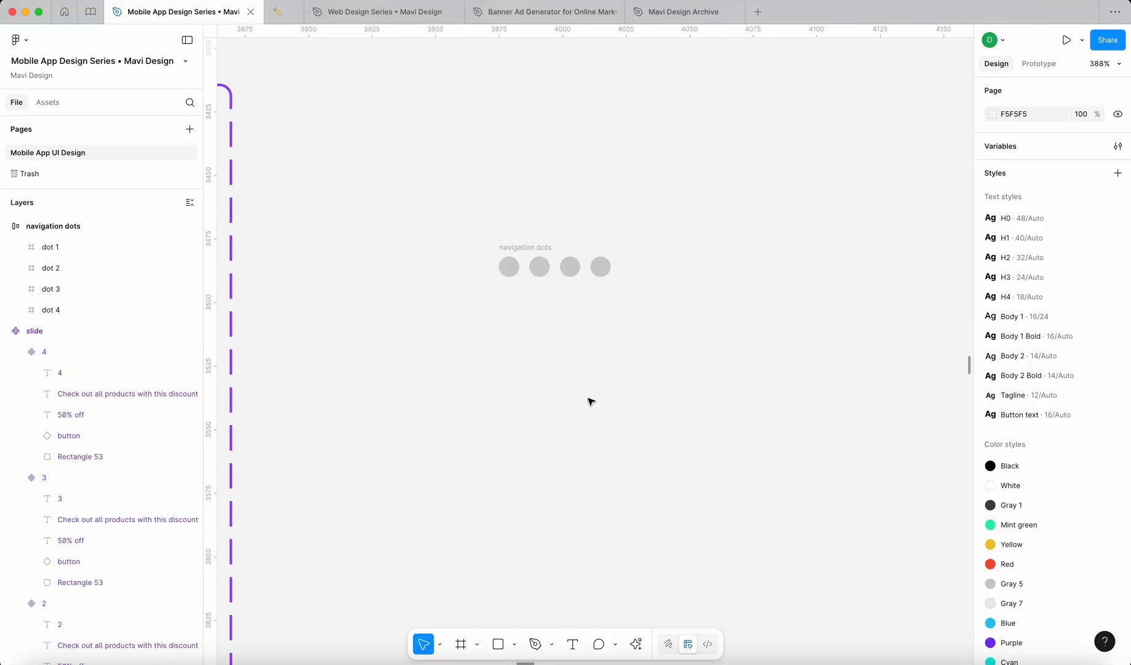
Step: Draw a rectangle about 44 × 9 in the empty space below the navigation dots frame
key("r")
left_click_drag(469, 346, 580, 367)
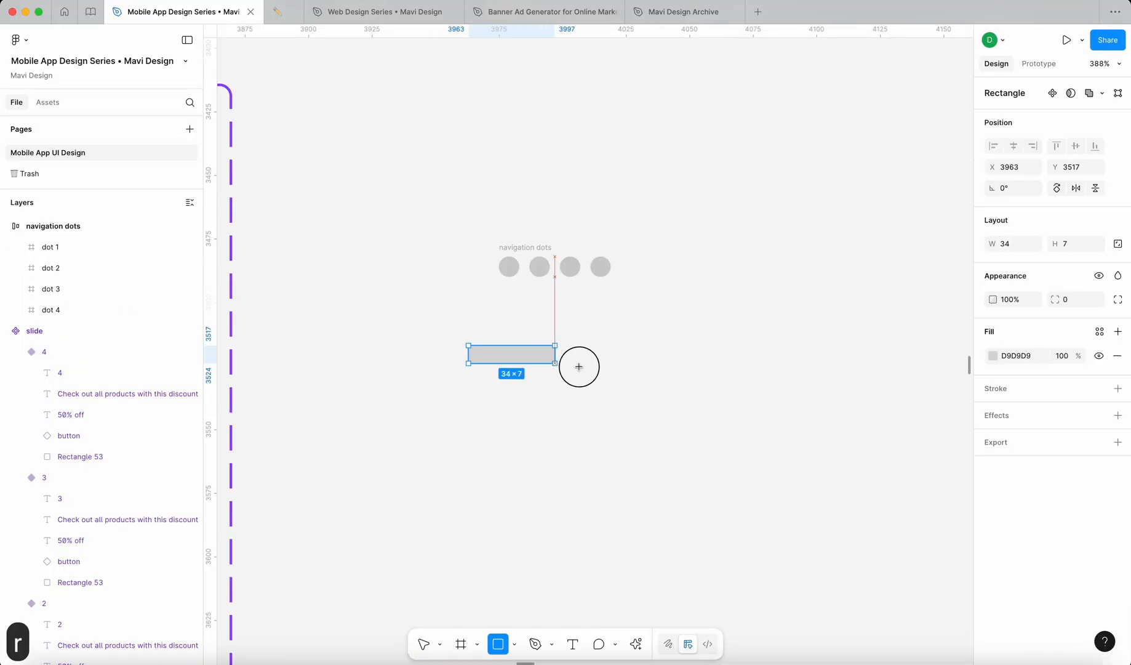
left_click(515, 278)
left_click(544, 353)
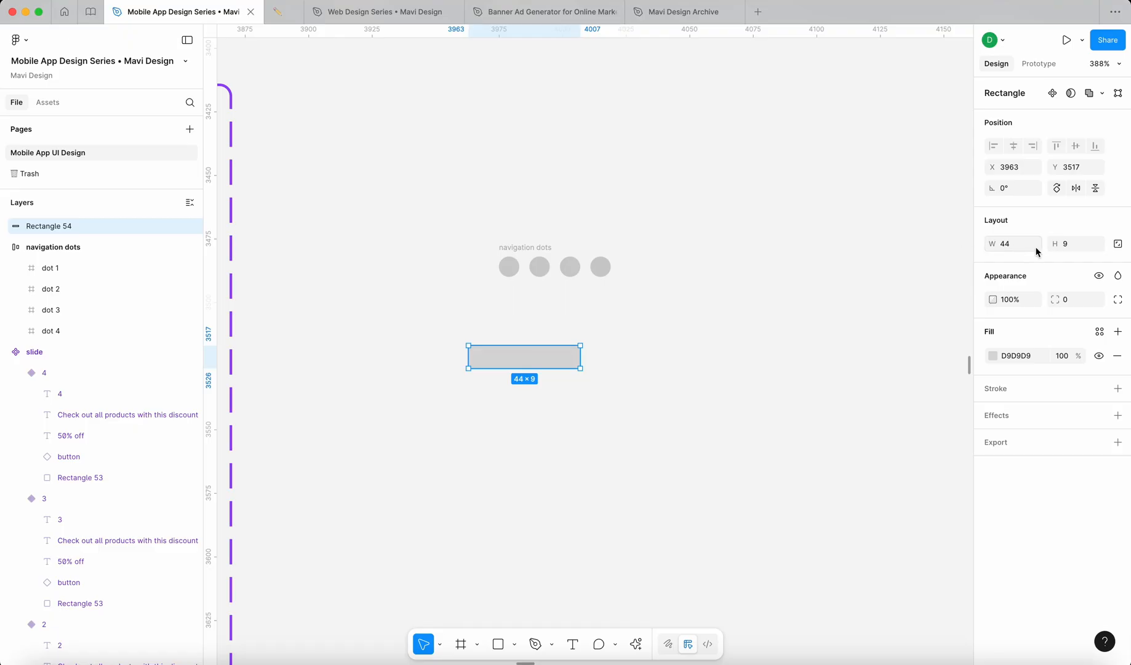
Step: Resize the new rectangle to 20 wide by 8 high and move it to about X 3994, Y 3508
type("8")
key("Return")
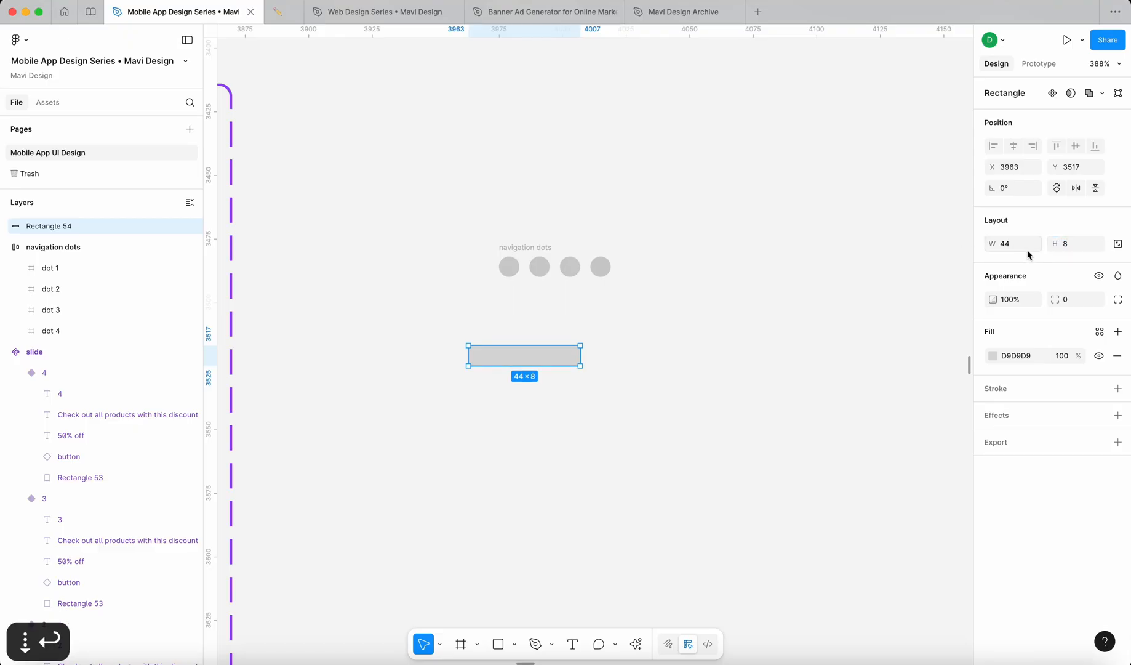
type("20")
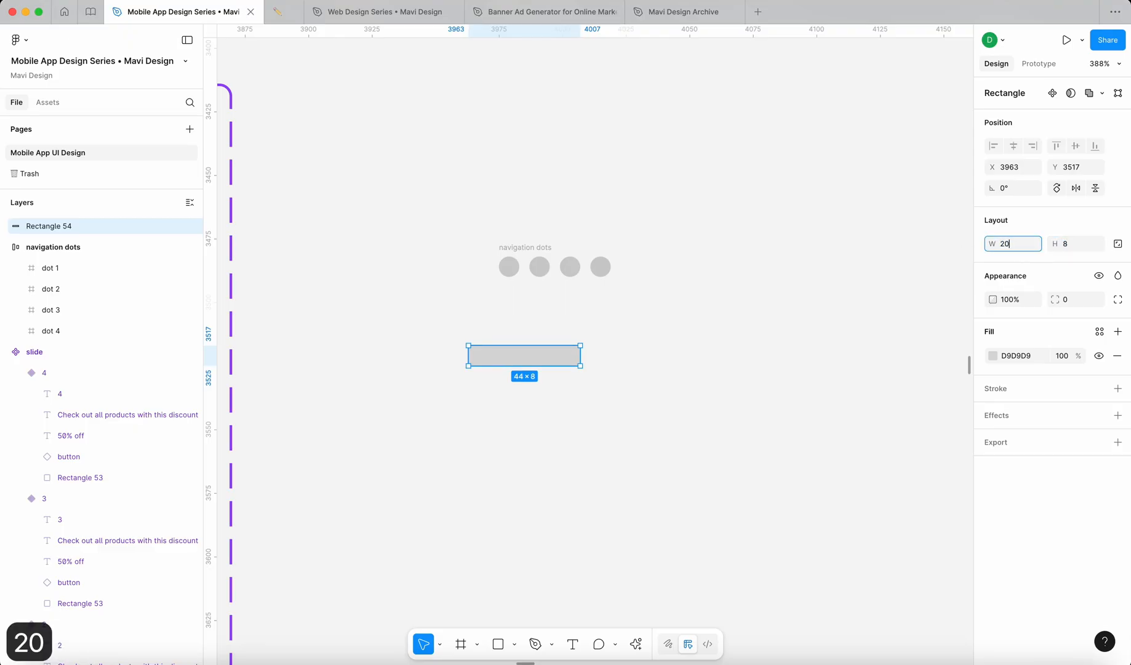
key("Return")
left_click_drag(497, 356, 576, 334)
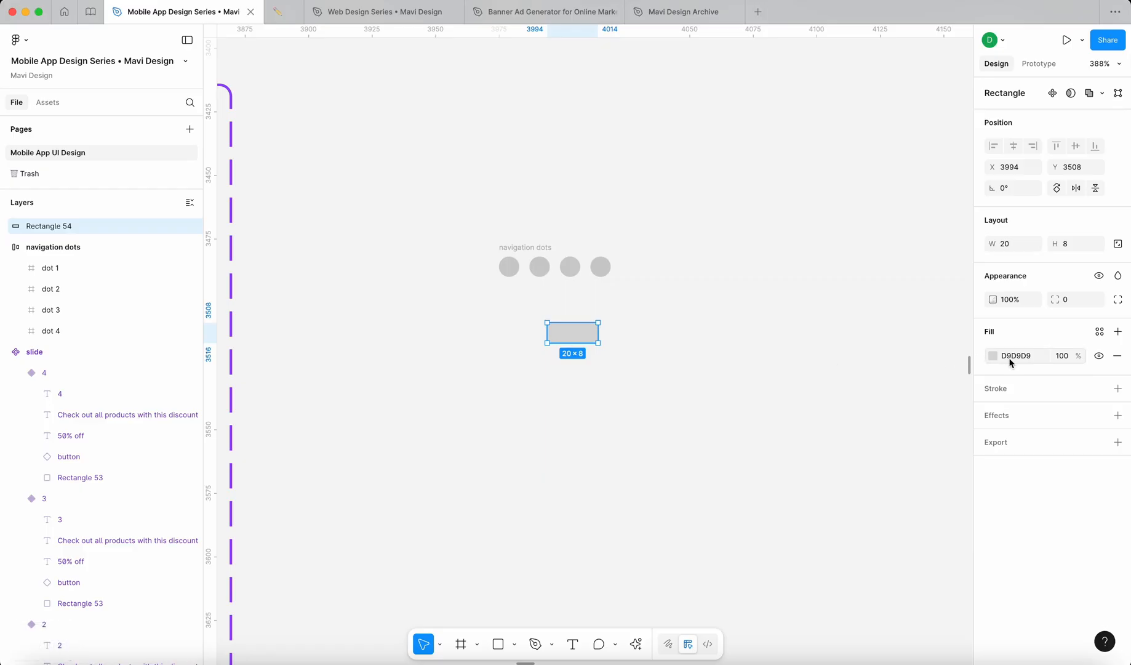
Step: Fill the rectangle with black 000000 and move it to about X 3977, Y 3506
type("0")
key("Return")
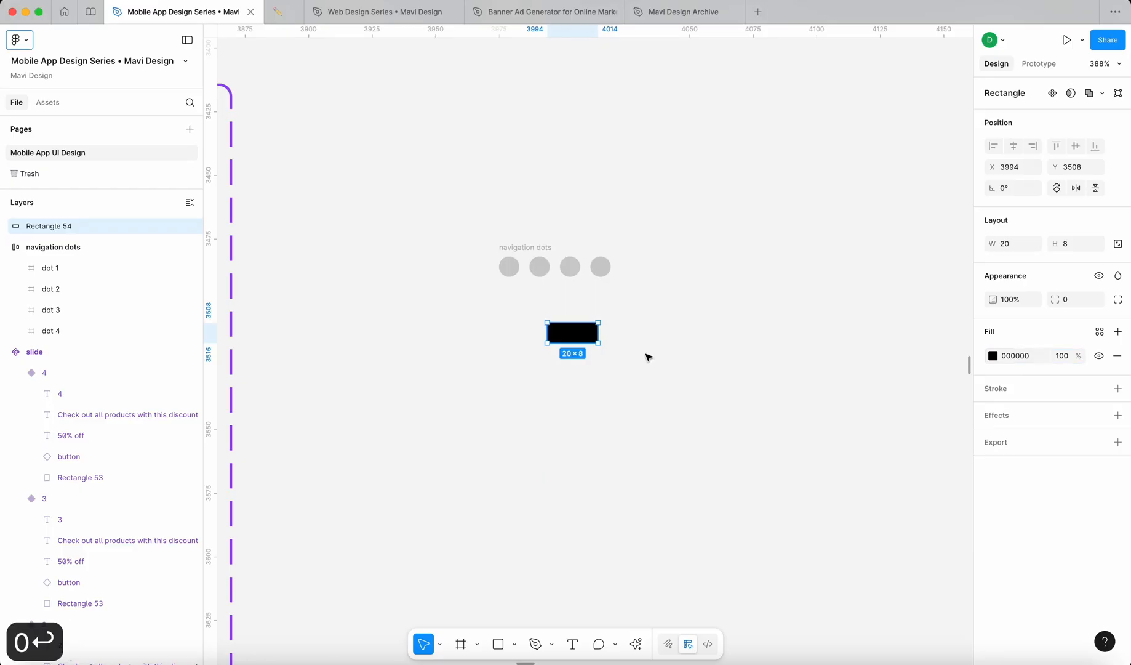
left_click(649, 357)
left_click_drag(575, 331, 532, 330)
Step: Rename the black rectangle below the navigation dots "dot 1 progress"
key("super+r")
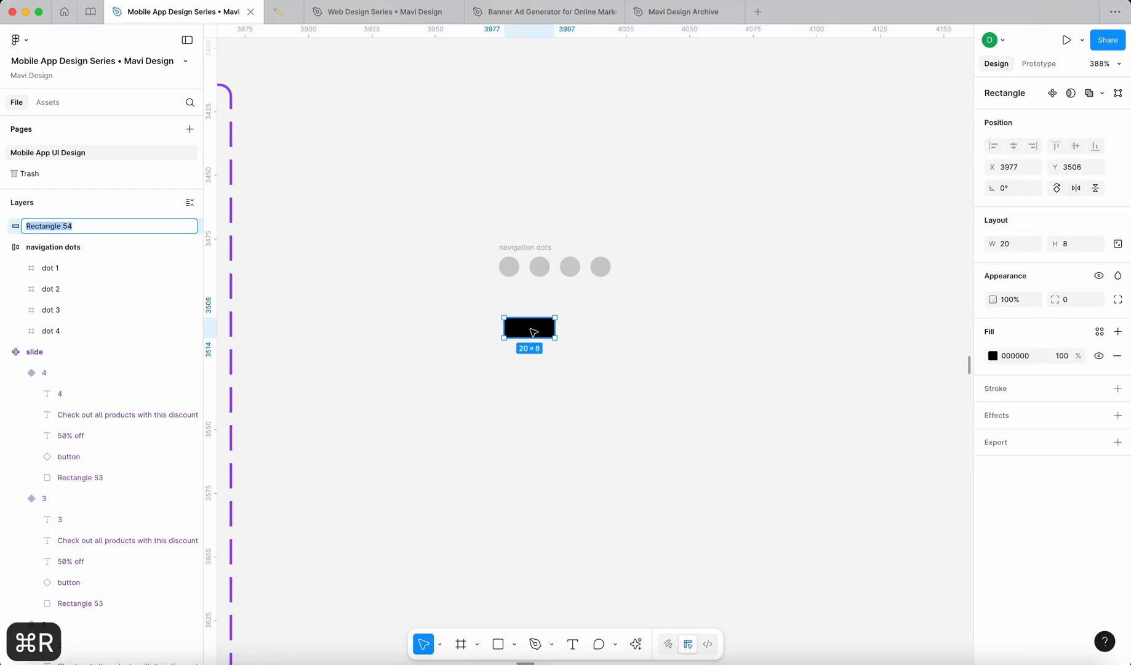
type("dot 1 p")
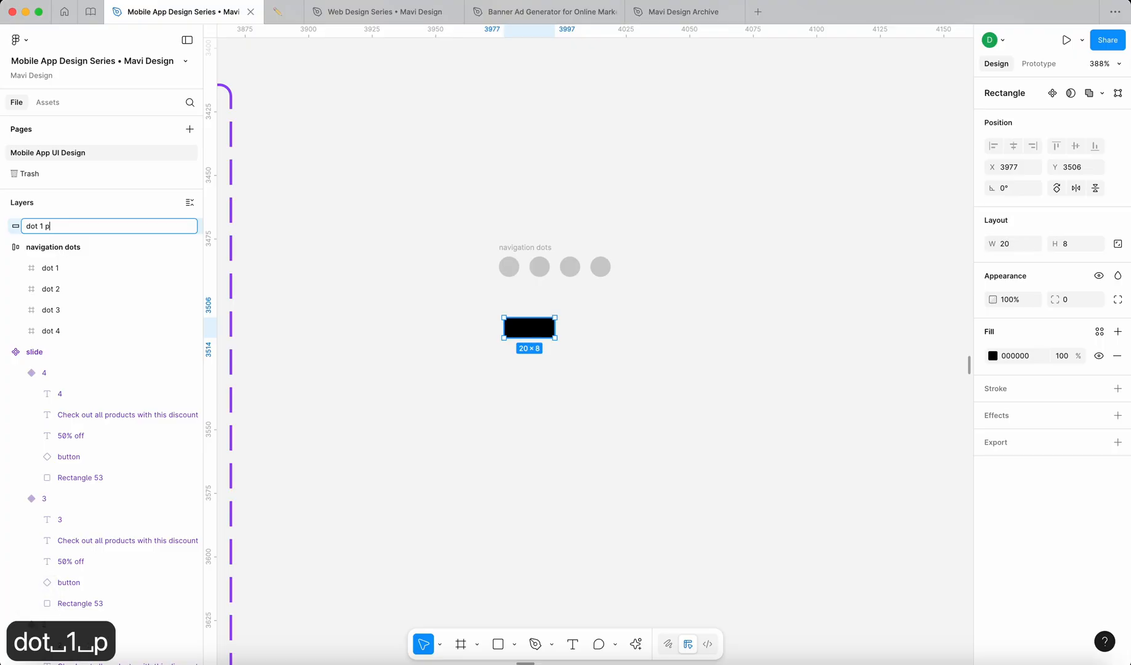
type("rogress")
key("Return")
Step: Duplicate the dot 1 progress rectangle directly below at Y 3520 and rename the copy "dot 2 progress"
left_click_drag(531, 325, 528, 361)
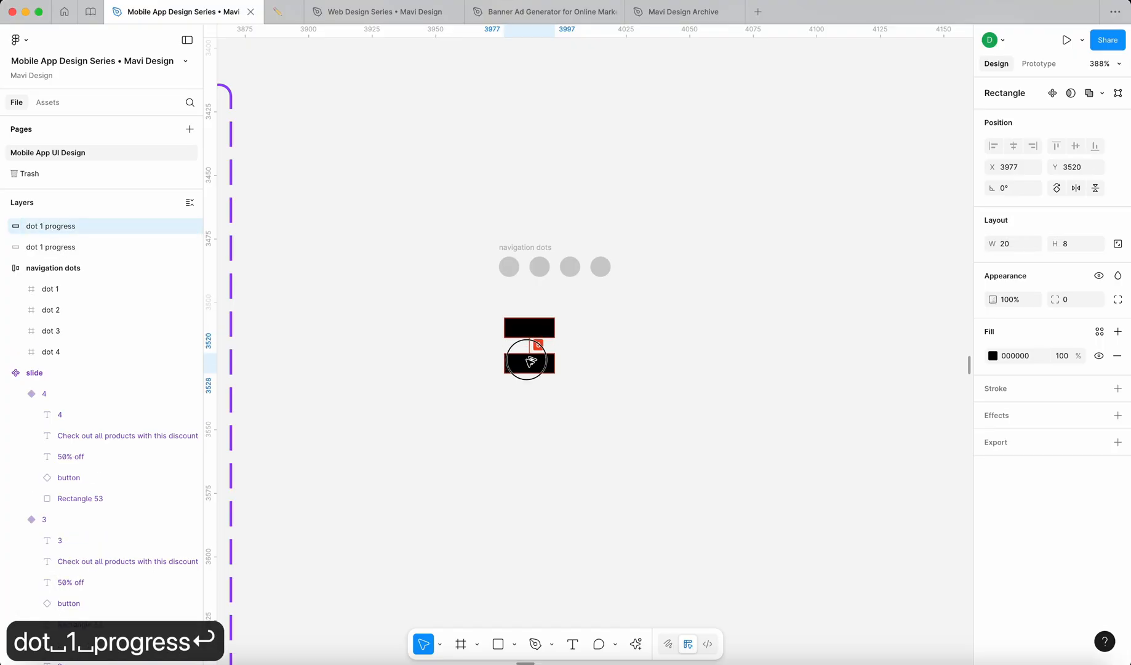
double_click(48, 228)
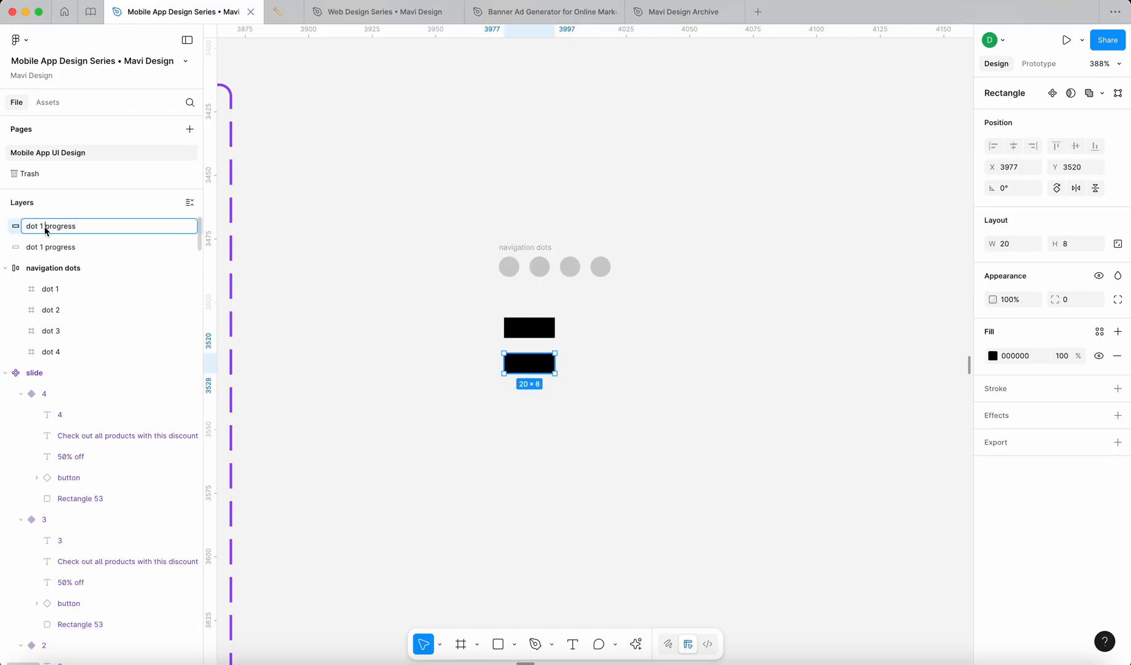
key("BackSpace")
type("2")
key("Return")
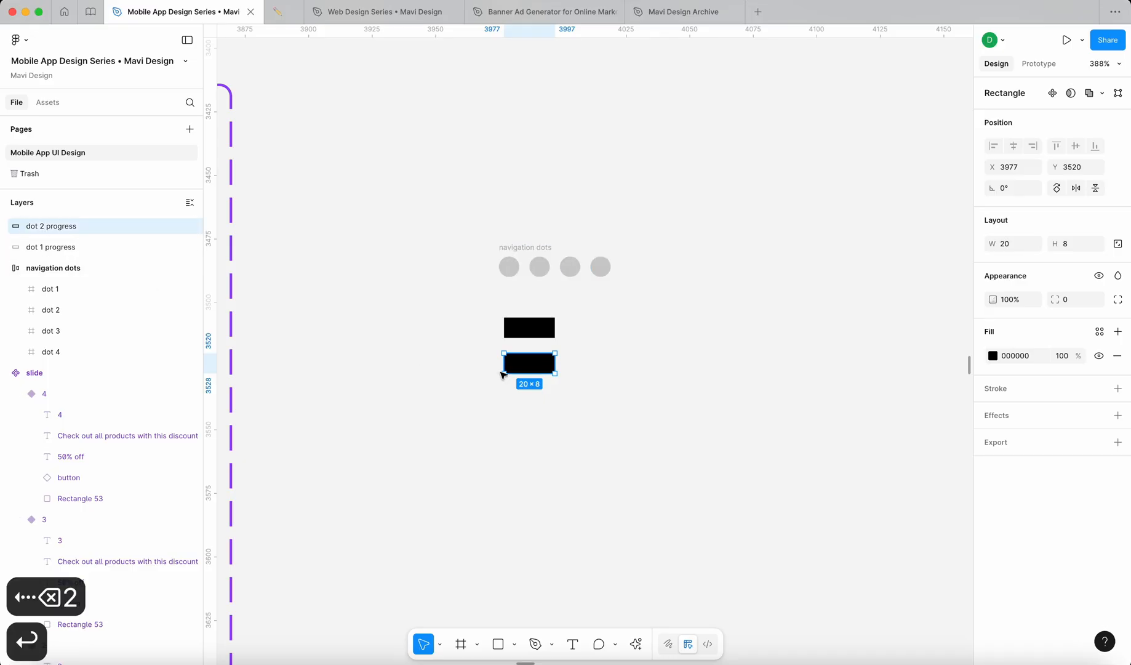
Step: Duplicate the dot 2 progress rectangle directly below at Y 3534 and rename the copy "dot 3 progress"
left_click_drag(539, 372, 537, 408)
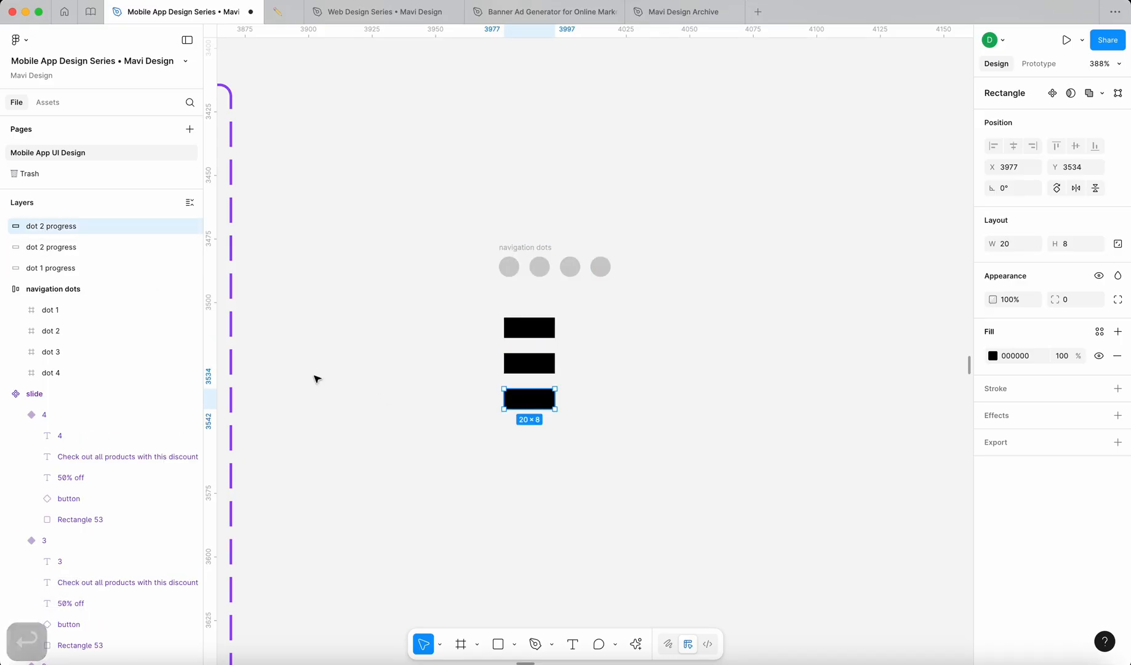
double_click(45, 228)
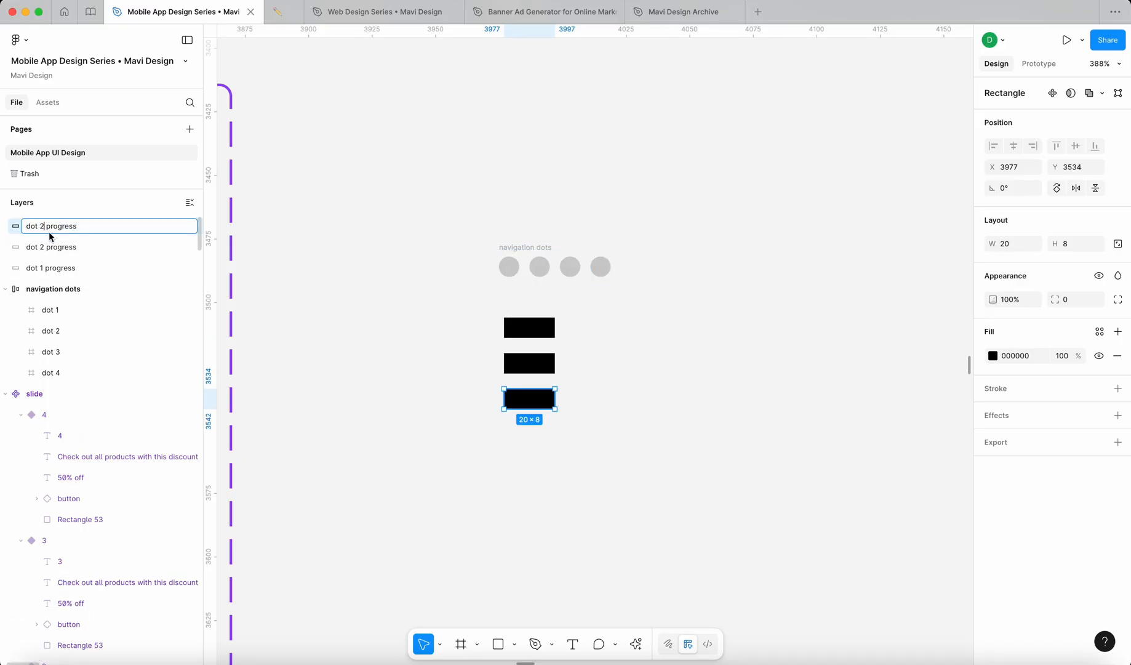
key("BackSpace")
type("3")
key("Return")
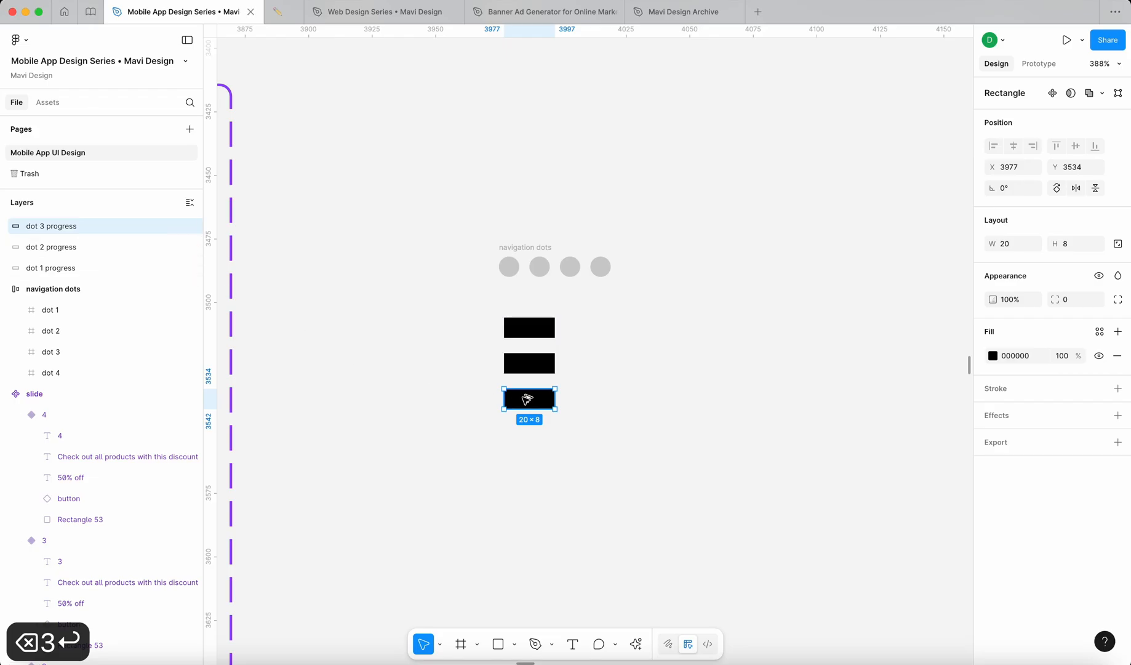
Step: Duplicate the dot 3 progress rectangle directly below at Y 3548 and rename the copy "dot 4 progress"
left_click_drag(527, 399, 528, 434)
double_click(47, 227)
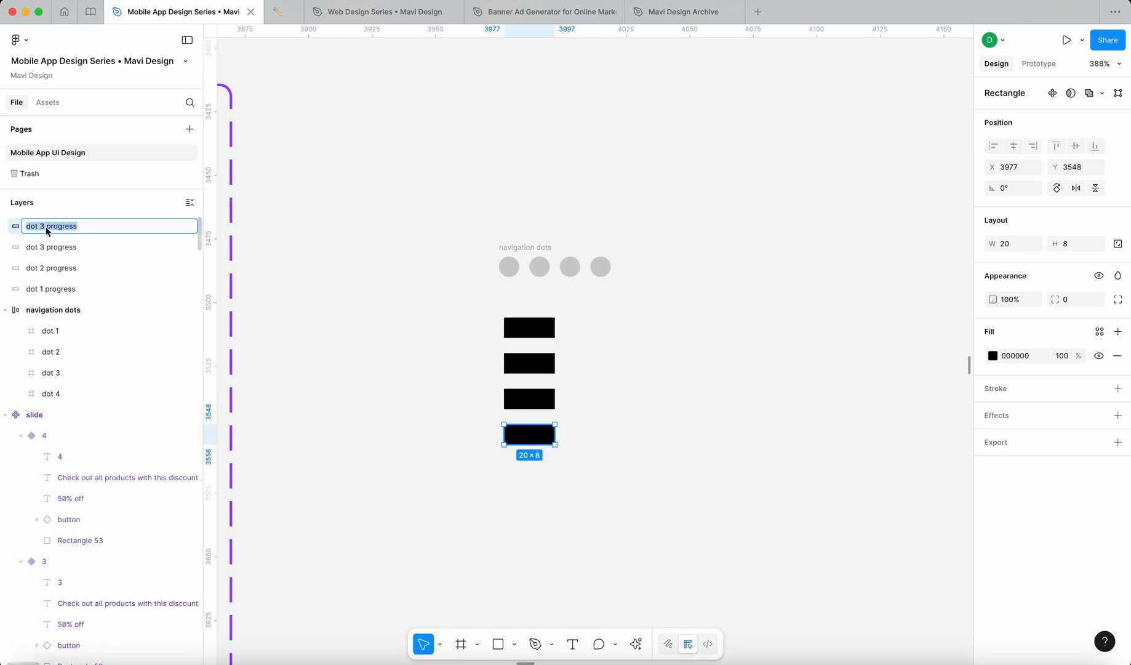
left_click(46, 227)
key("BackSpace")
type("4")
key("Return")
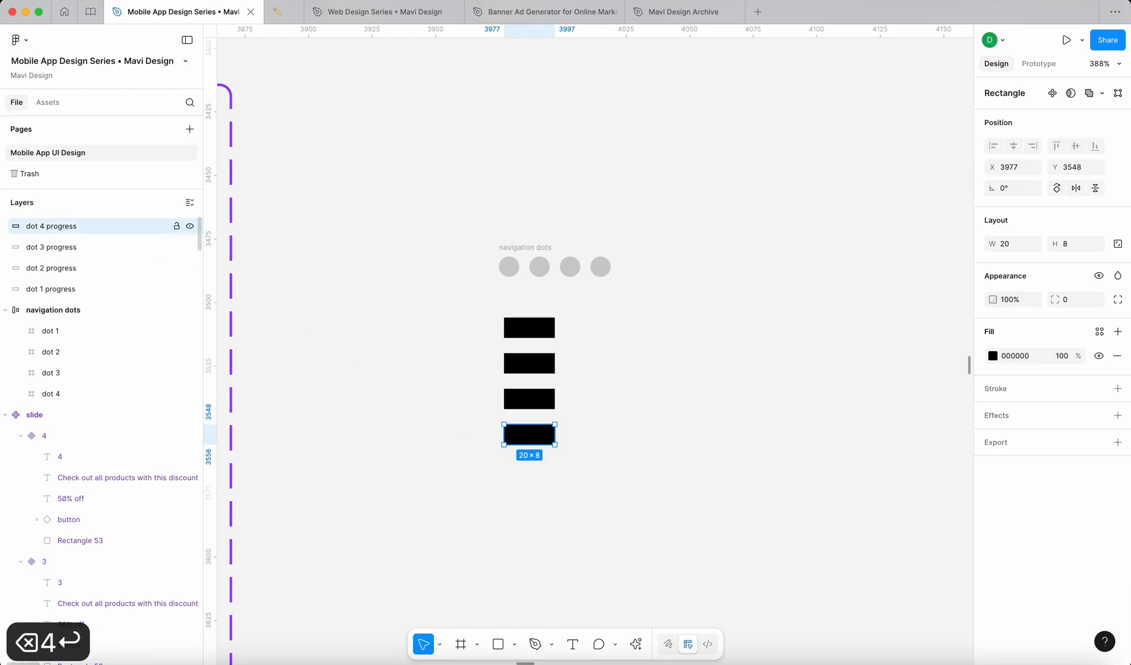
Step: Cut the dot 1 progress rectangle and paste it inside the dot 1 frame
left_click(546, 327)
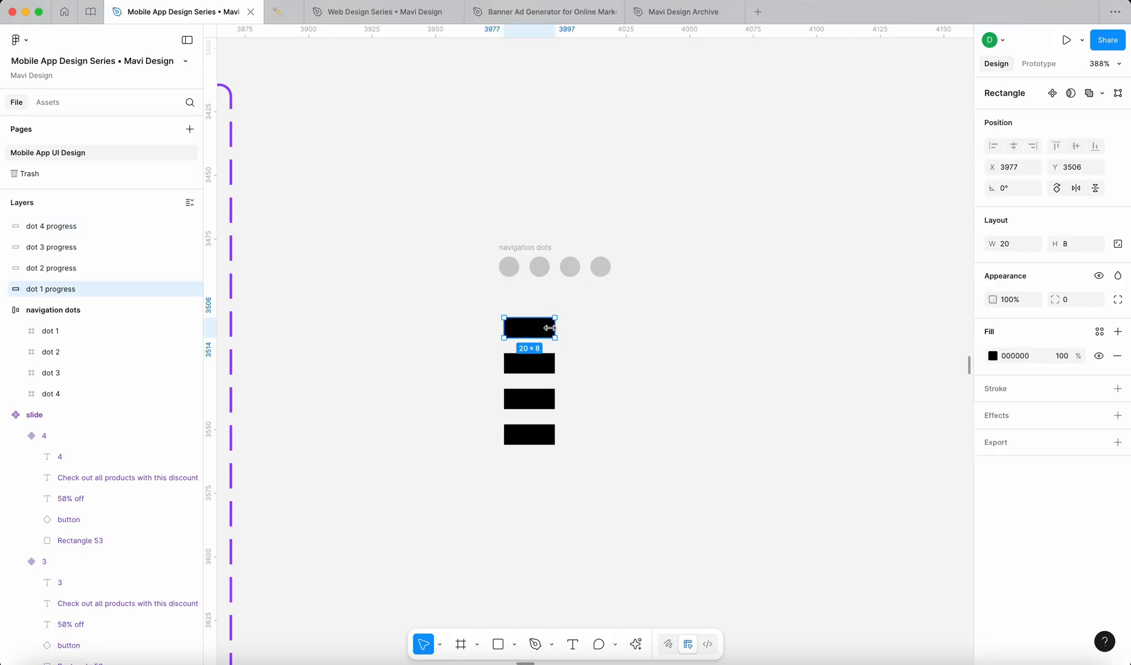
key("super+x")
left_click(513, 269)
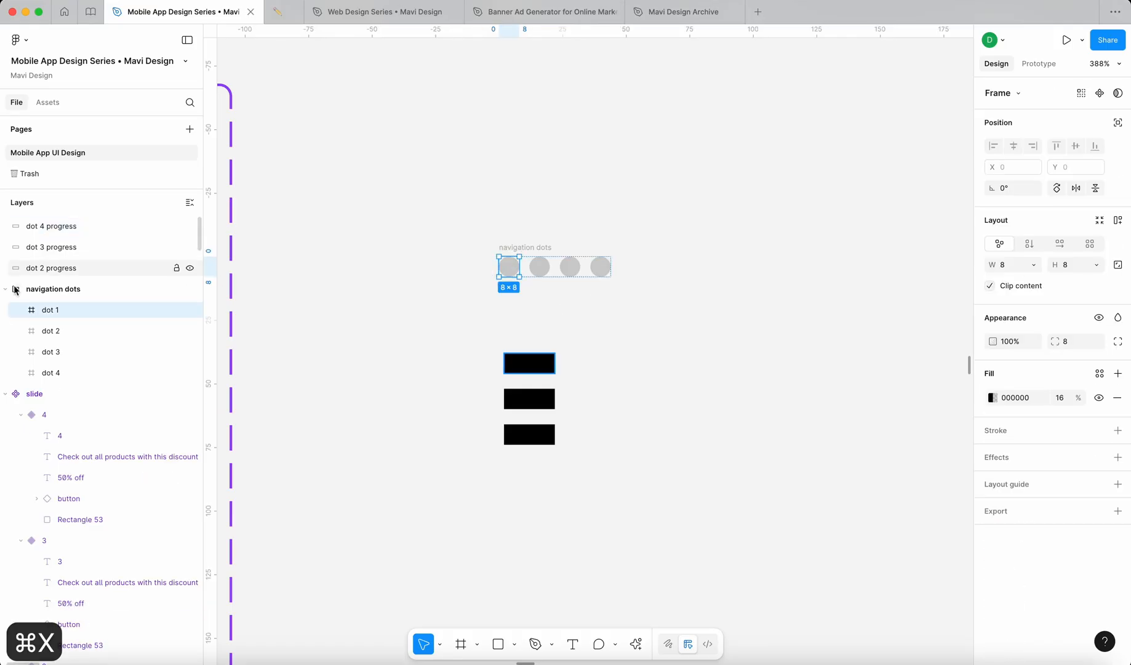
key("super+v")
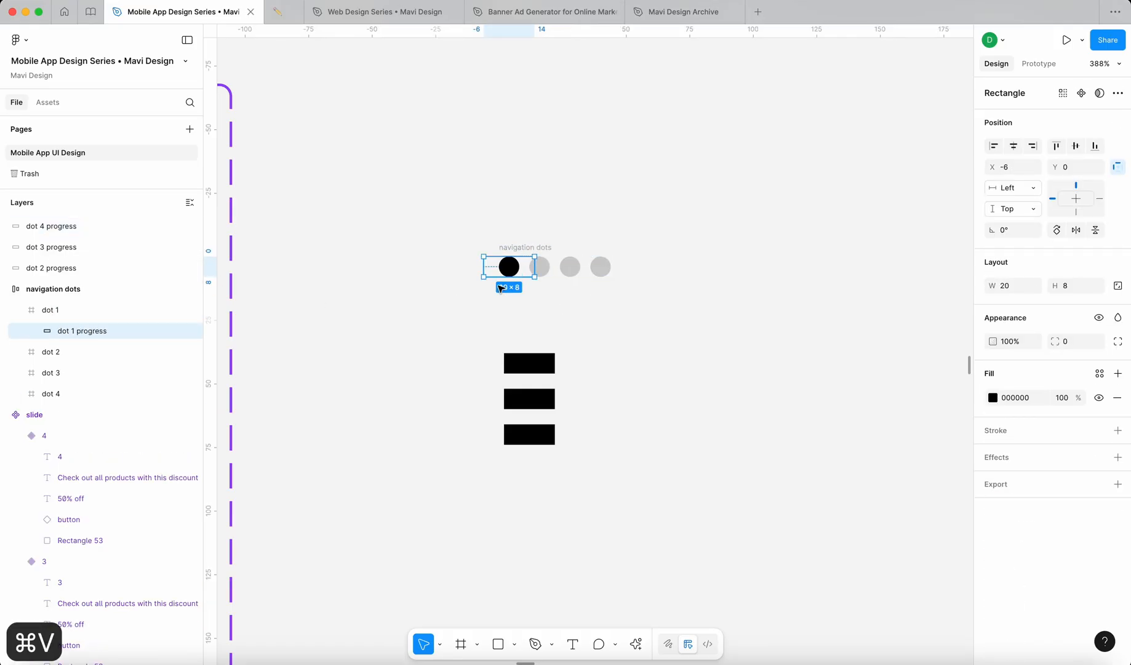
Step: Shift the dot 1 progress rectangle left to X -20, just outside the dot 1 frame
scroll(500, 289, "up", 5)
key("shift+Left")
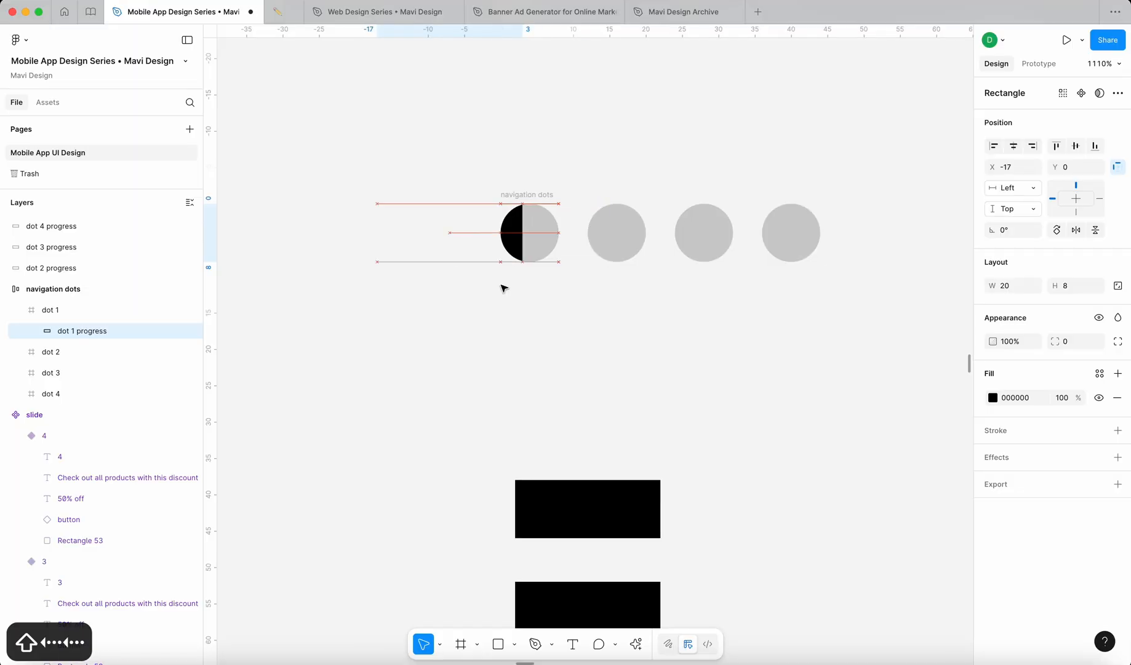
key("Left")
key("Left")
key("Left")
key("Left")
scroll(503, 231, "up", 5)
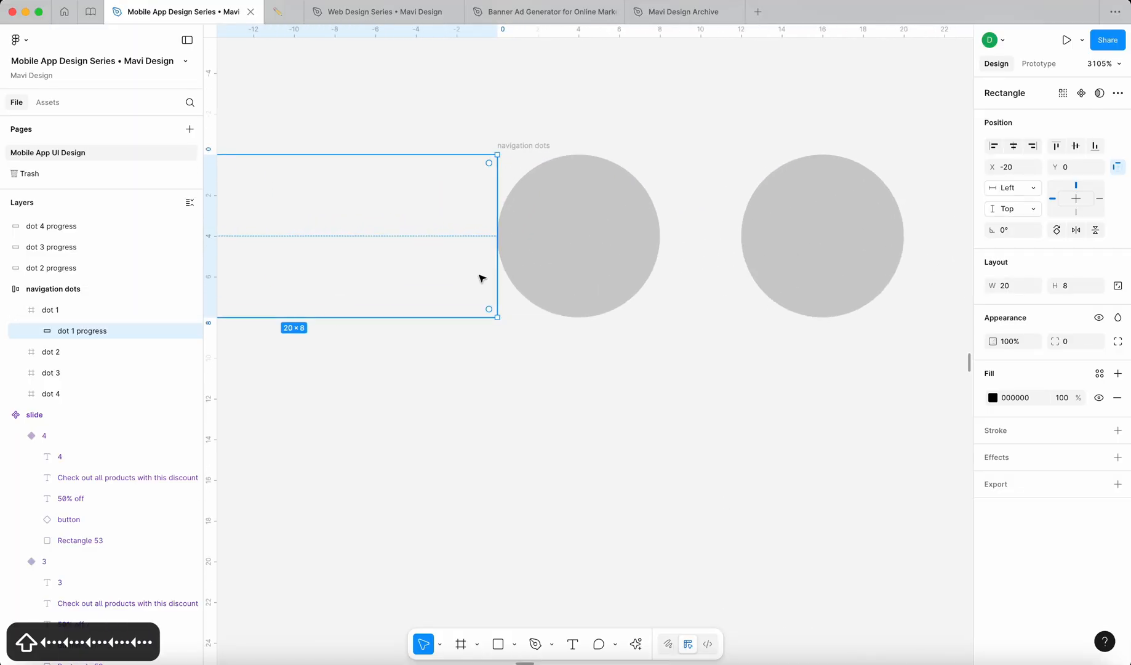
key("Right")
key("Left")
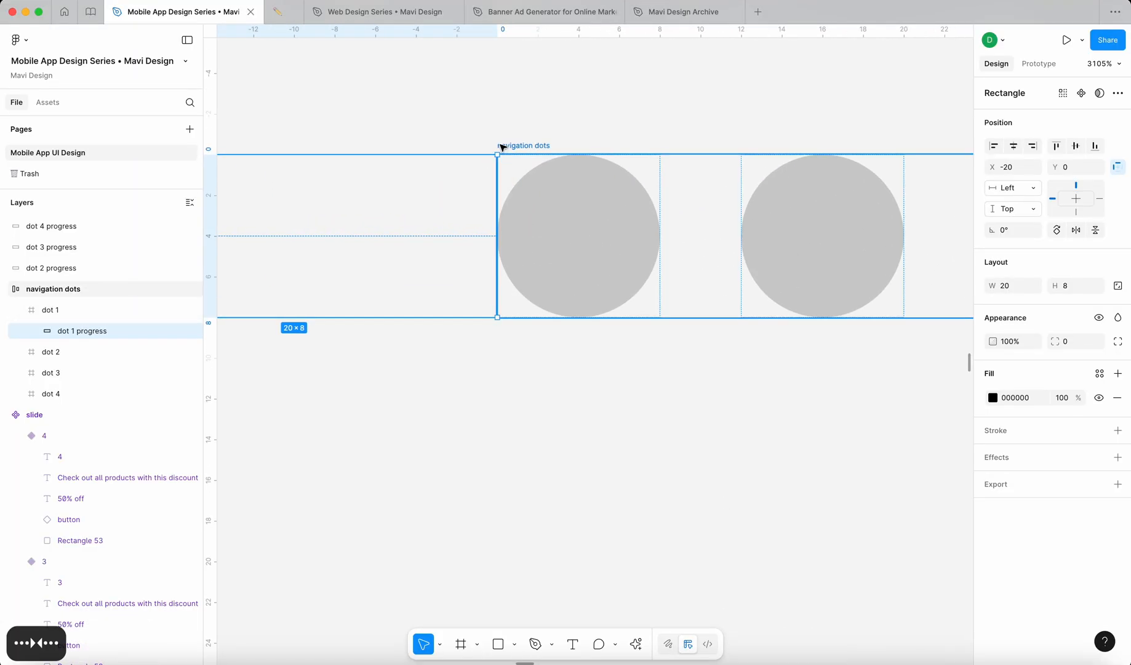
scroll(488, 123, "down", 6)
left_click(495, 259)
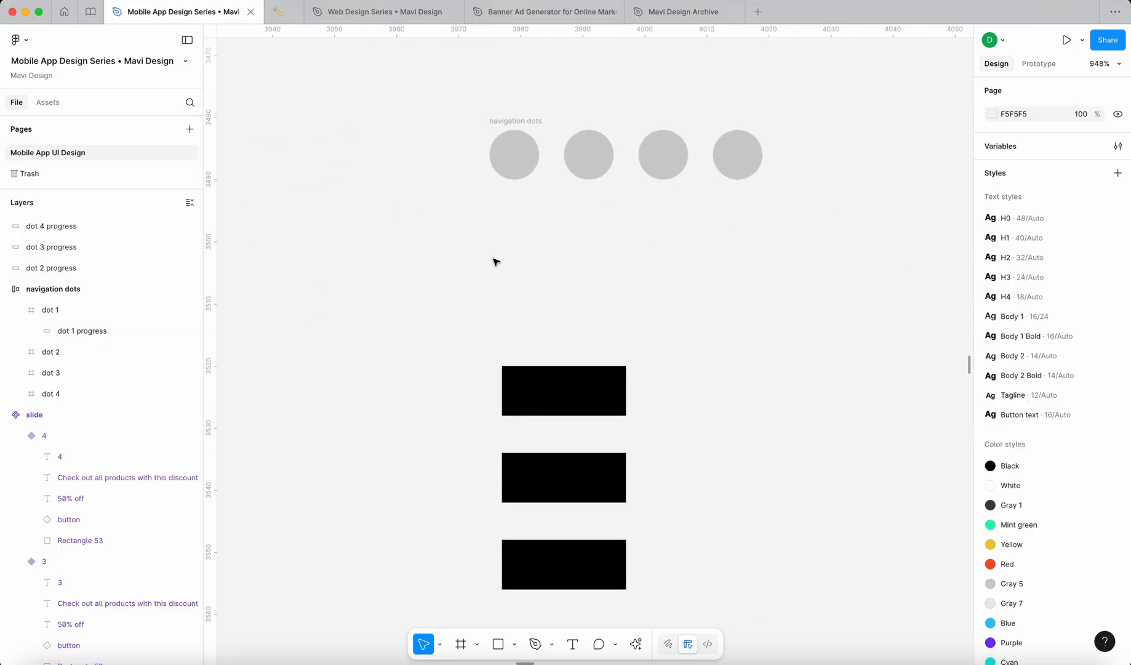
Step: Cut the dot 2 progress rectangle and paste it inside the dot 2 frame
left_click(550, 397)
key("super+c")
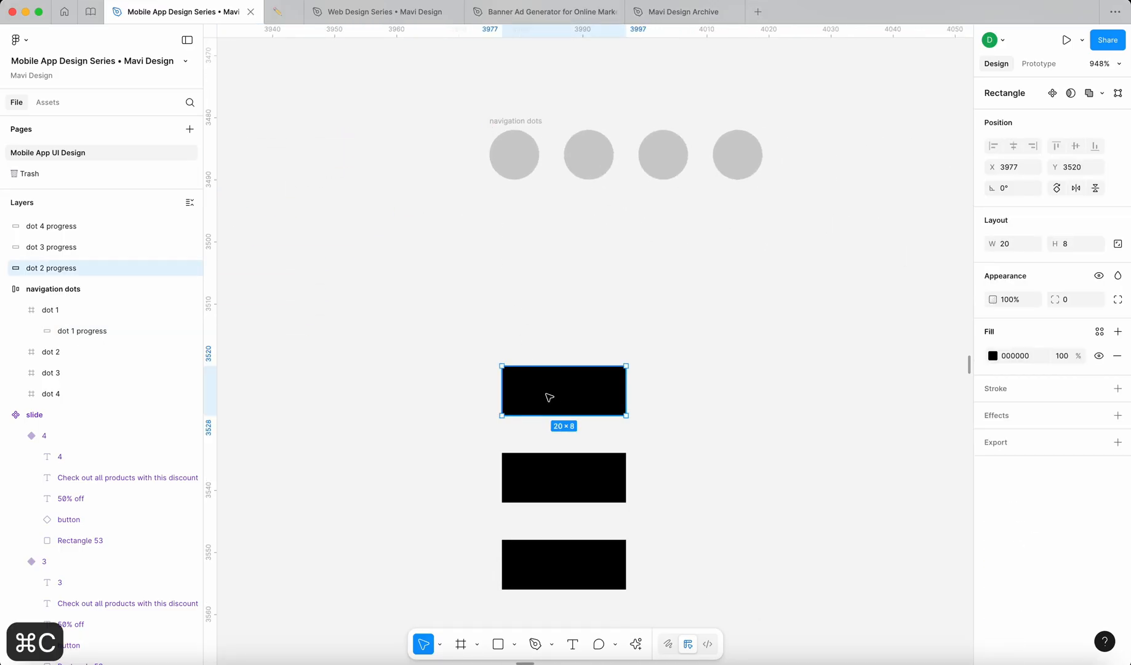
key("super+x")
left_click(587, 167)
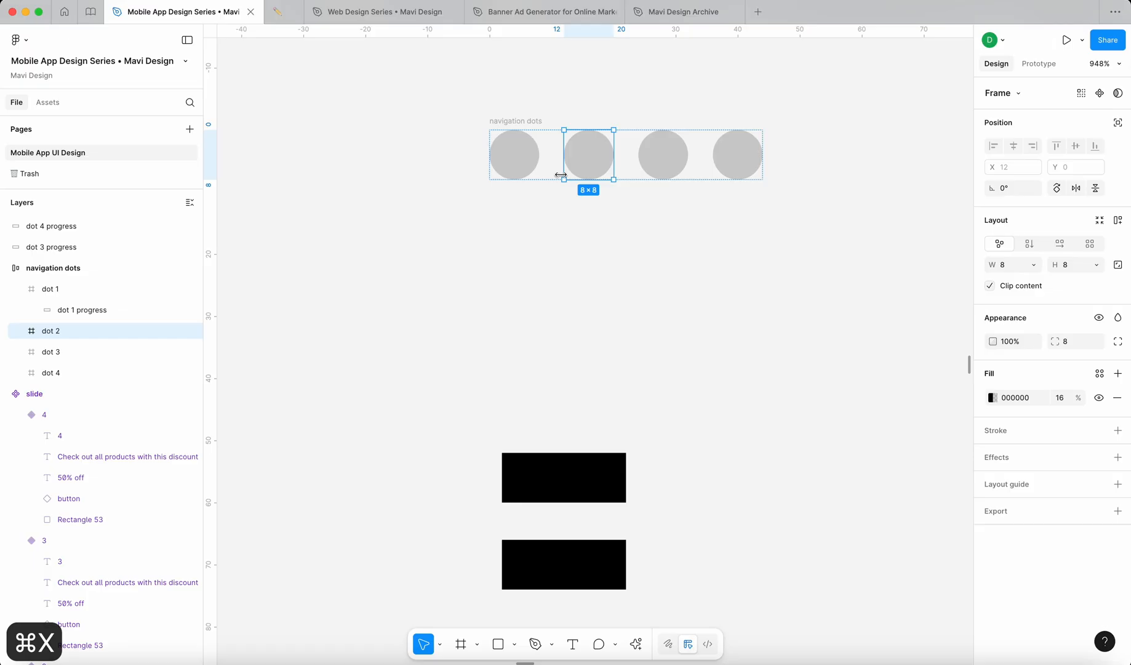
key("super+v")
Step: Shift the dot 2 progress rectangle left until it sits just outside the left edge of dot 2
key("shift+Left")
key("shift+Left")
key("Right")
key("Right")
key("Right")
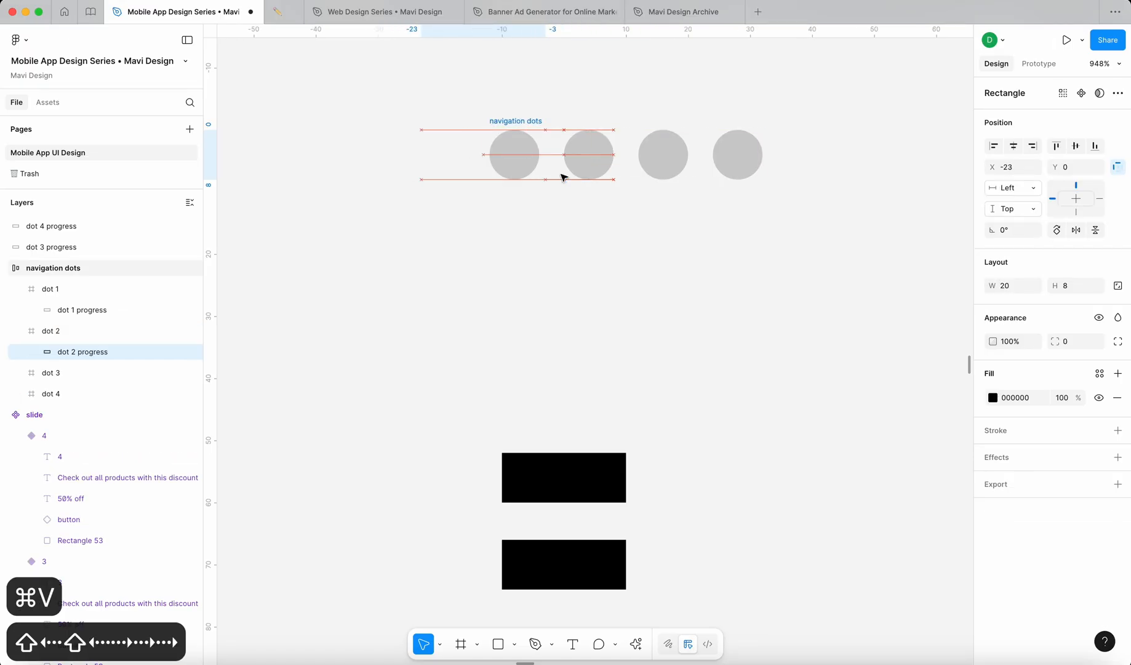
key("Right")
key("Right")
key("Right")
key("Right")
key("Right")
left_click(599, 262)
Step: Cut the dot 3 progress rectangle, paste it inside the dot 3 frame and shift it left to X -20
left_click(560, 498)
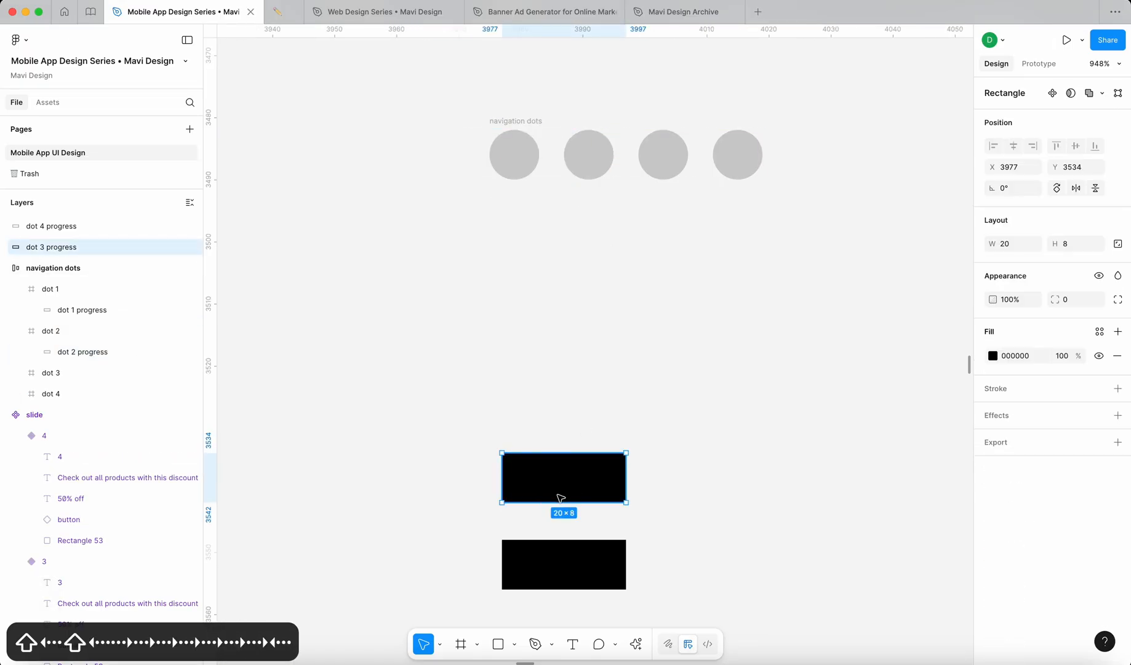
key("super+x")
left_click(665, 155)
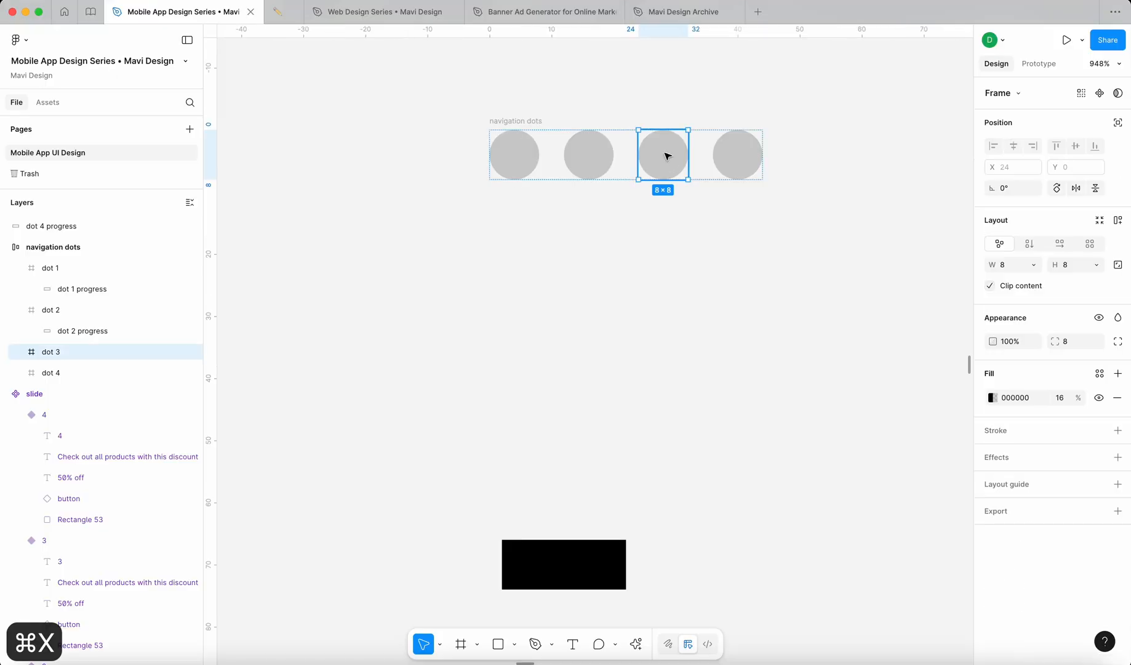
key("super+v")
key("shift+Left")
key("Left")
key("Left")
key("Left")
key("Left")
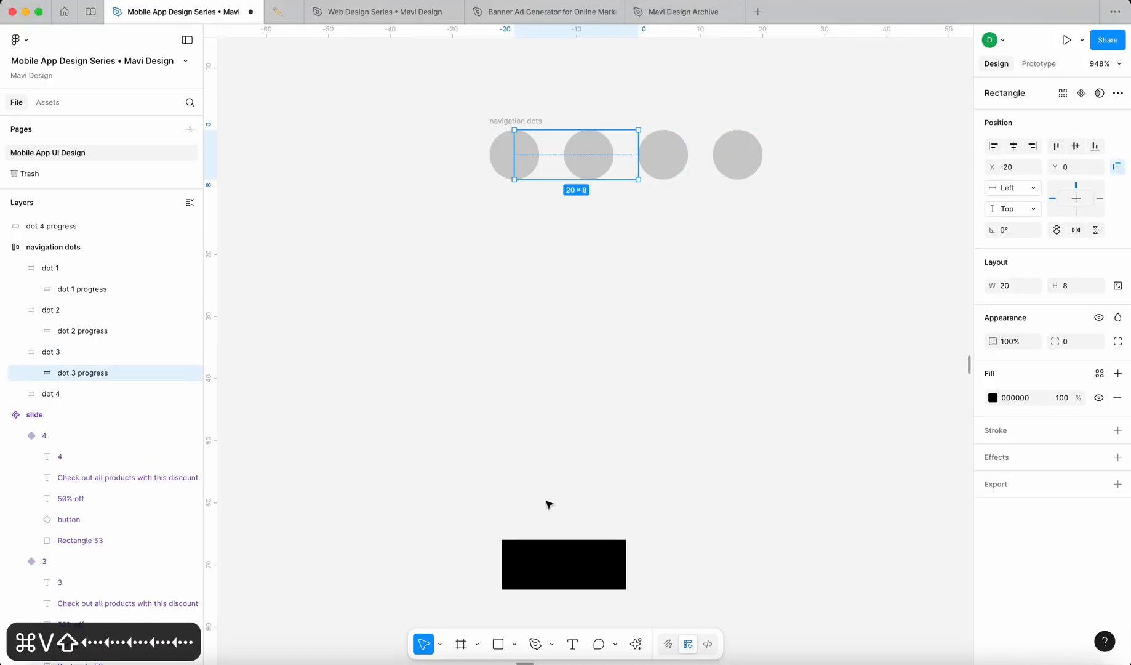
Step: Cut the dot 4 progress rectangle and paste it inside the dot 4 frame
left_click(559, 567)
key("super+x")
left_click(728, 161)
key("super+v")
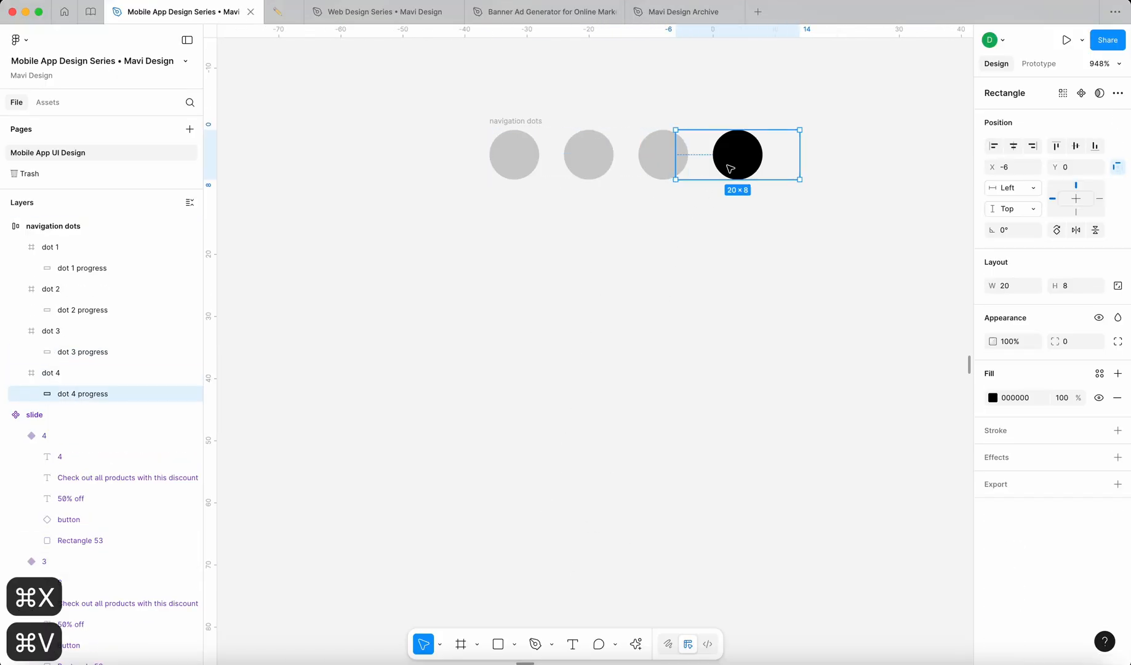
Step: Shift the dot 4 progress rectangle left to X -20, just outside the dot 4 frame
key("shift+Left")
key("shift+Left")
key("Right")
key("Right")
key("Right")
key("Right")
key("Right")
key("Right")
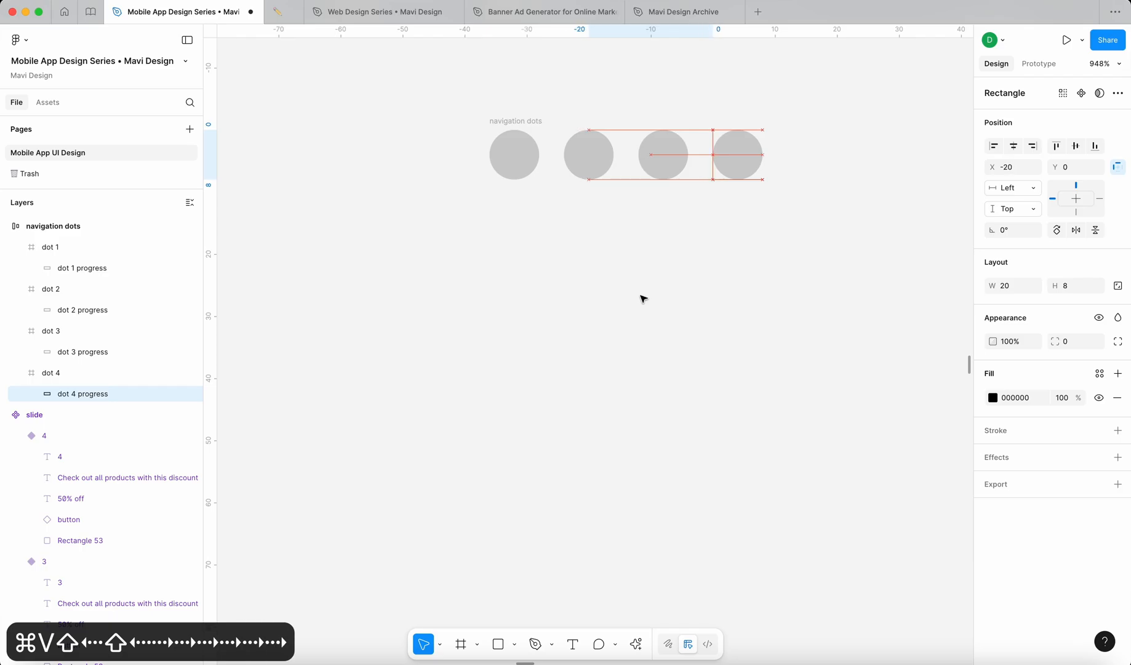
left_click(376, 384)
Step: Test the progress effect by widening dot 1 to 14 and sliding its progress rectangle across it, and restore both
left_click(512, 166)
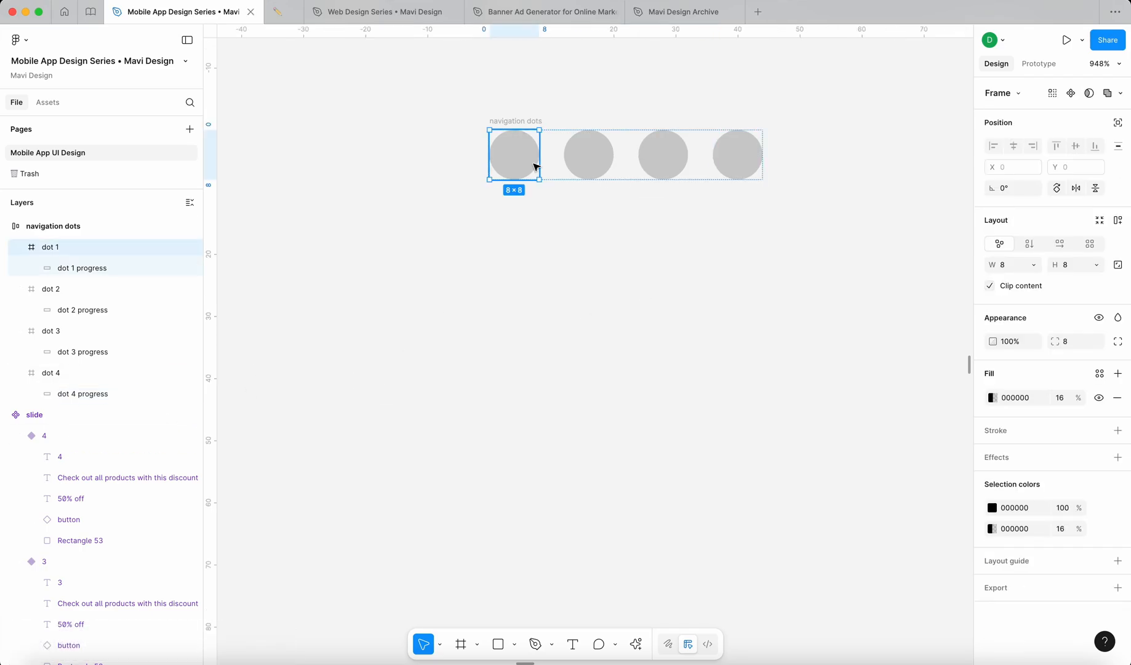
left_click_drag(540, 165, 574, 175)
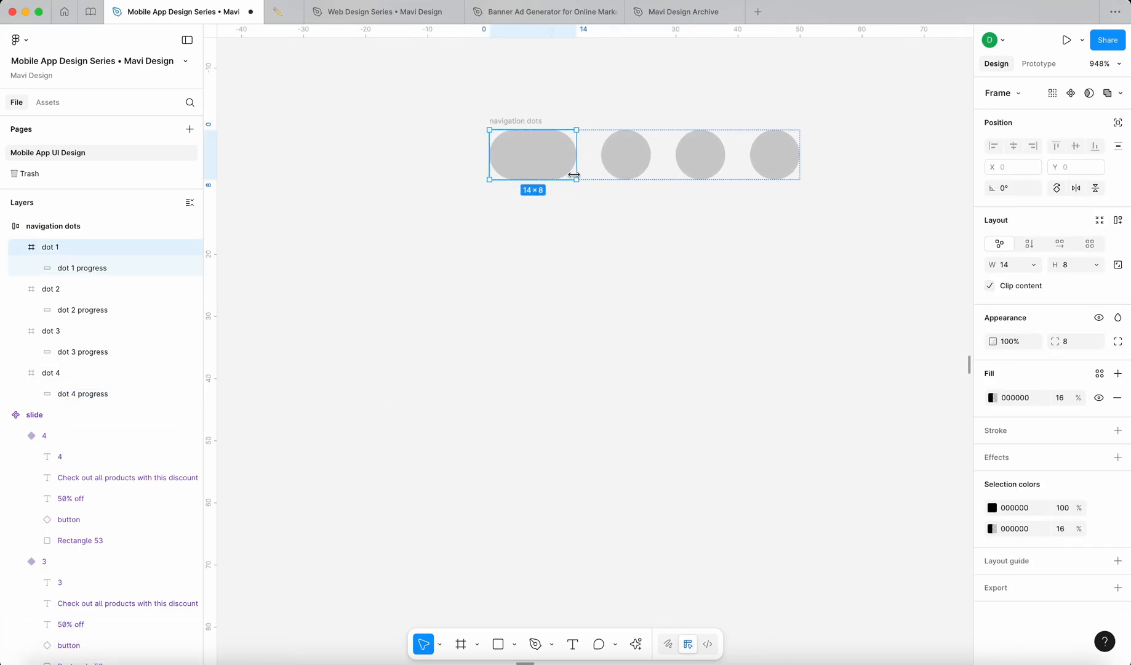
left_click(62, 269)
key("shift+Right")
key("shift+Right")
key("shift+Left")
key("shift+Left")
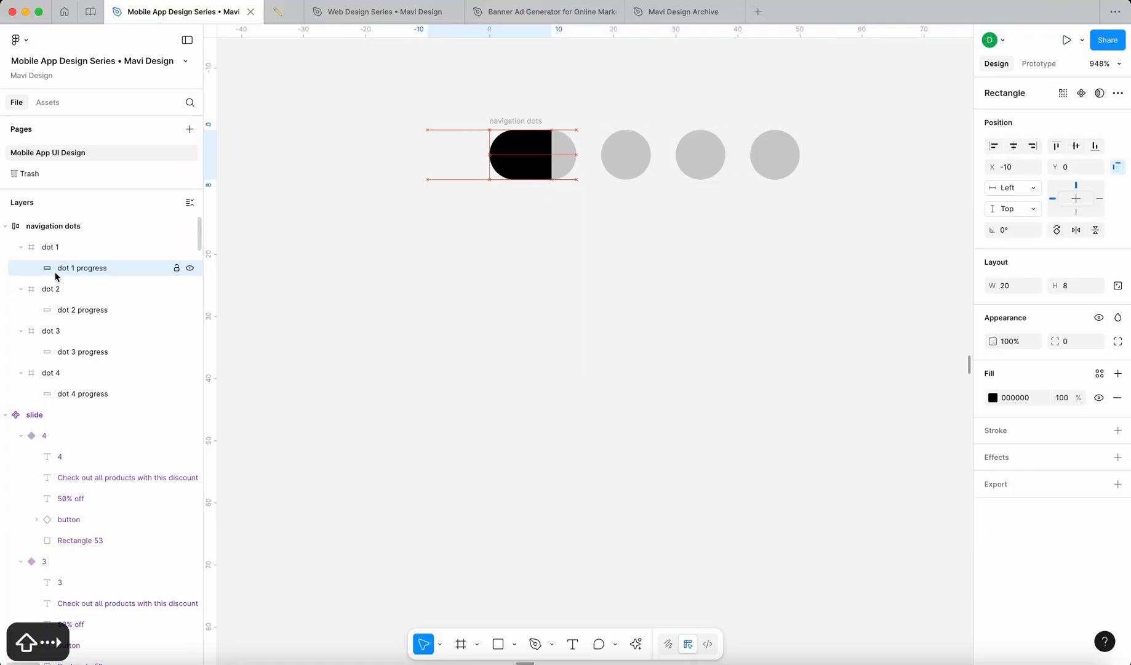
left_click(528, 166)
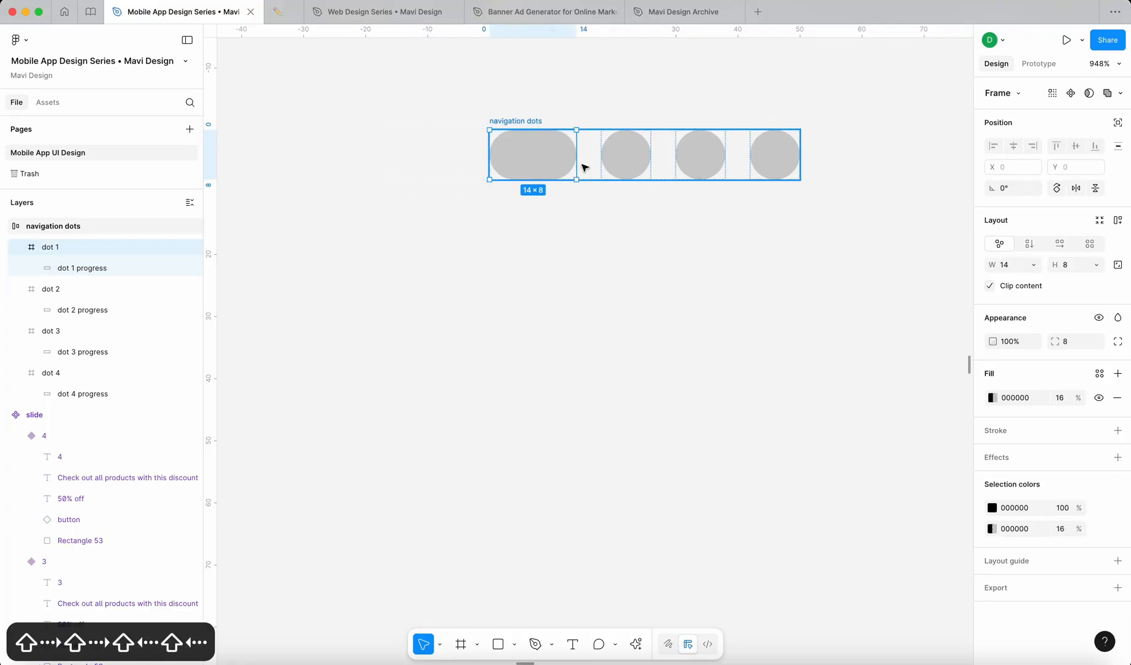
left_click_drag(576, 165, 540, 164)
left_click(555, 255)
Step: Move the Yes / No interaction section right to X 8857, Y 439 to free space beside the test pages
key("shift+1")
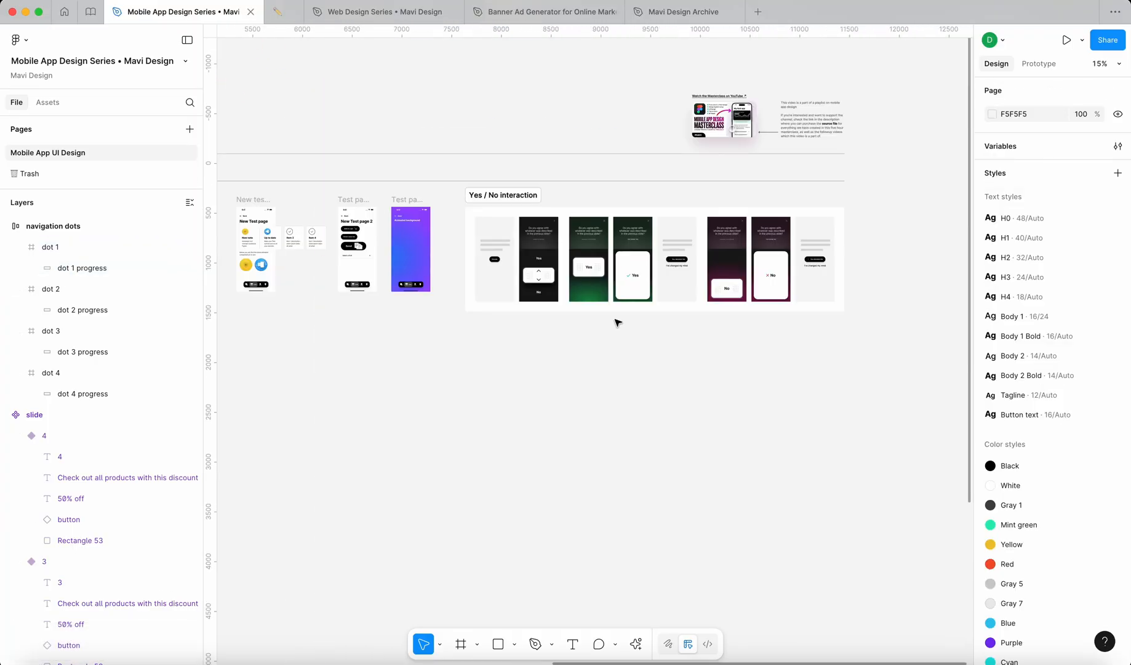
left_click(699, 180)
scroll(732, 160, "down", 3)
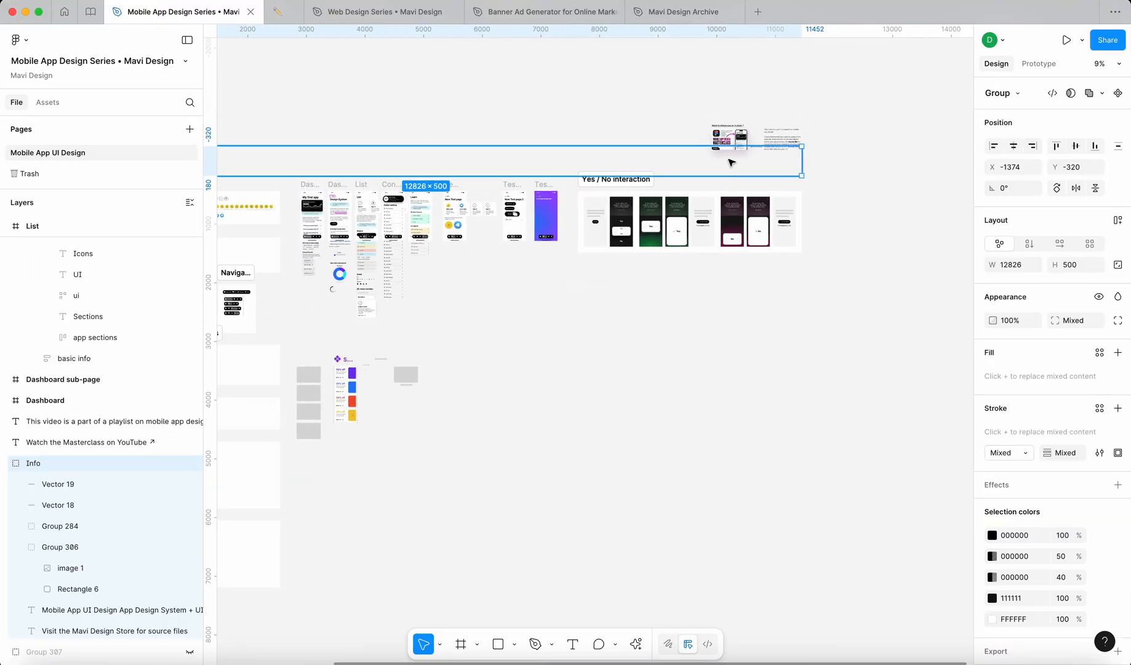
left_click_drag(621, 184, 691, 183)
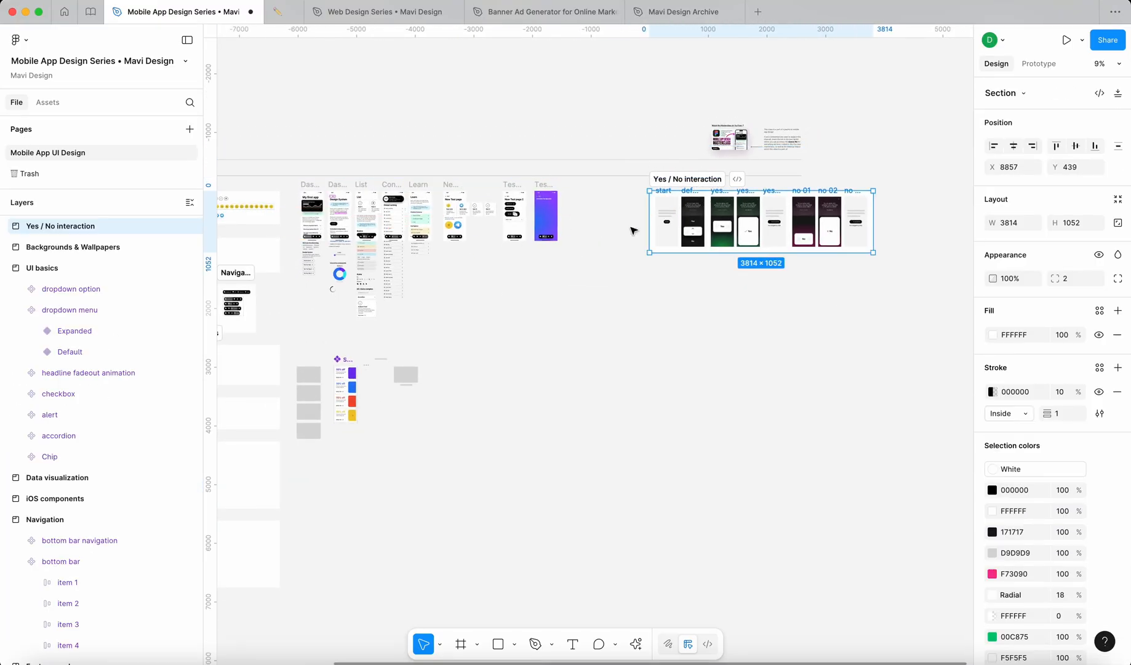
left_click(633, 230)
Step: Duplicate the Test page 2 frame and place the copy to the right of Test page 3 at X 7446, Y 439
scroll(537, 195, "up", 8)
left_click_drag(388, 160, 707, 172)
scroll(794, 213, "up", 5)
double_click(783, 233)
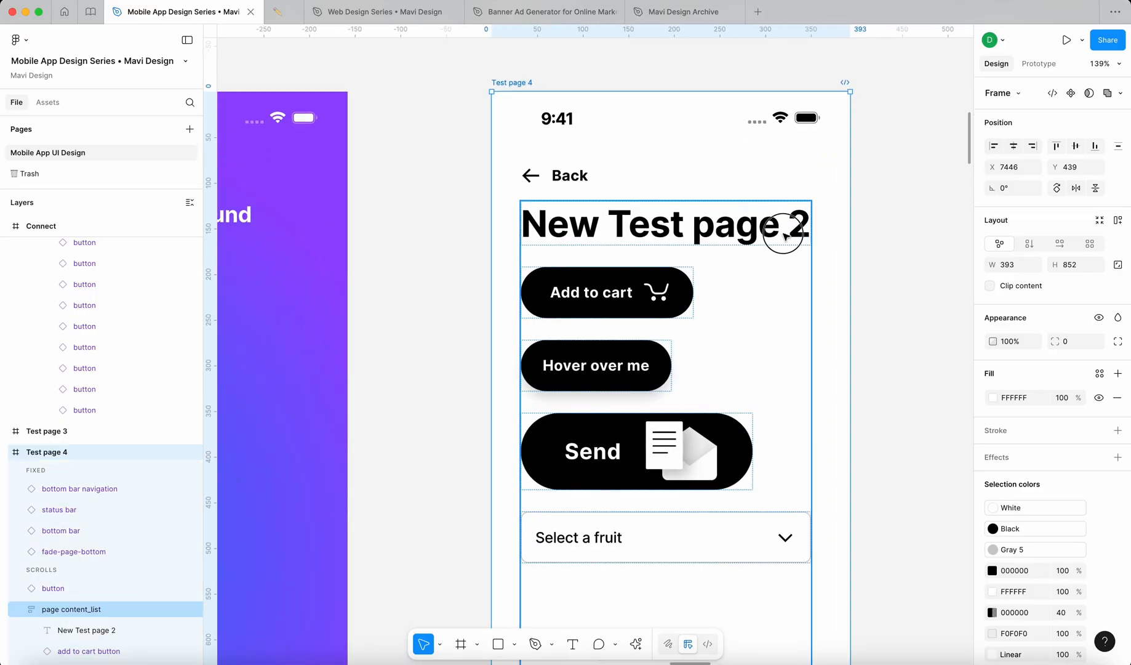
scroll(692, 225, "down", 5)
double_click(663, 172)
left_click(716, 164)
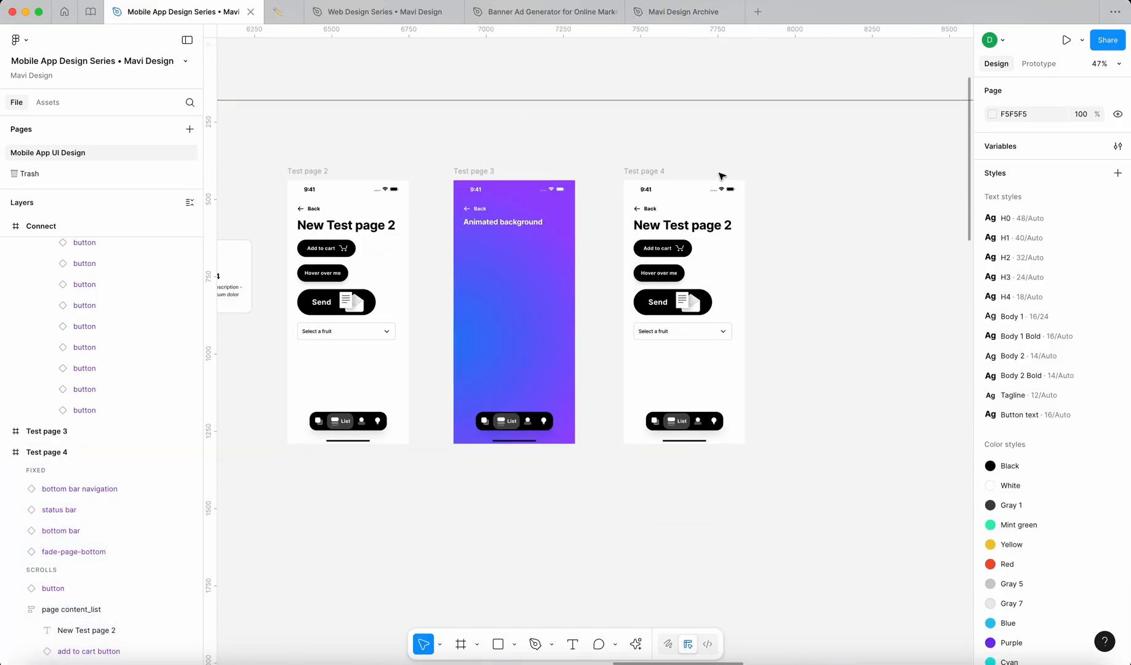
Step: Change the headline on the Test page 4 frame to New Test page 4
scroll(663, 180, "up", 5)
left_click(787, 275)
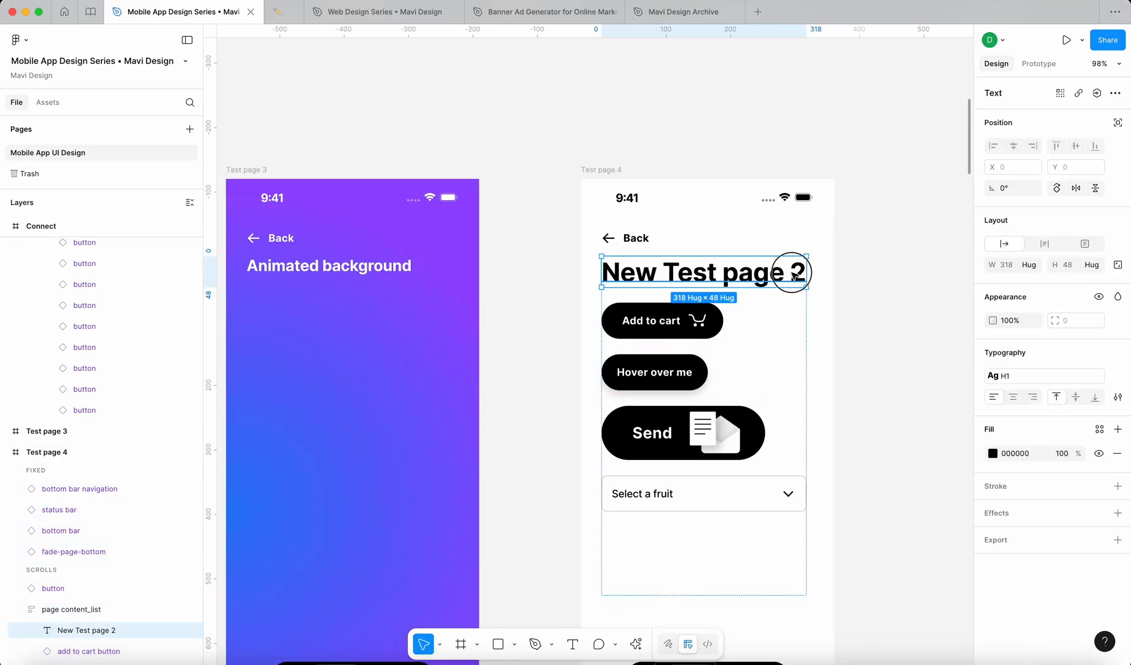
double_click(796, 272)
type("4")
key("Escape")
Step: Delete the Add to cart, Hover over me and Send buttons and the Select a fruit dropdown from Test page 4
left_click(695, 320)
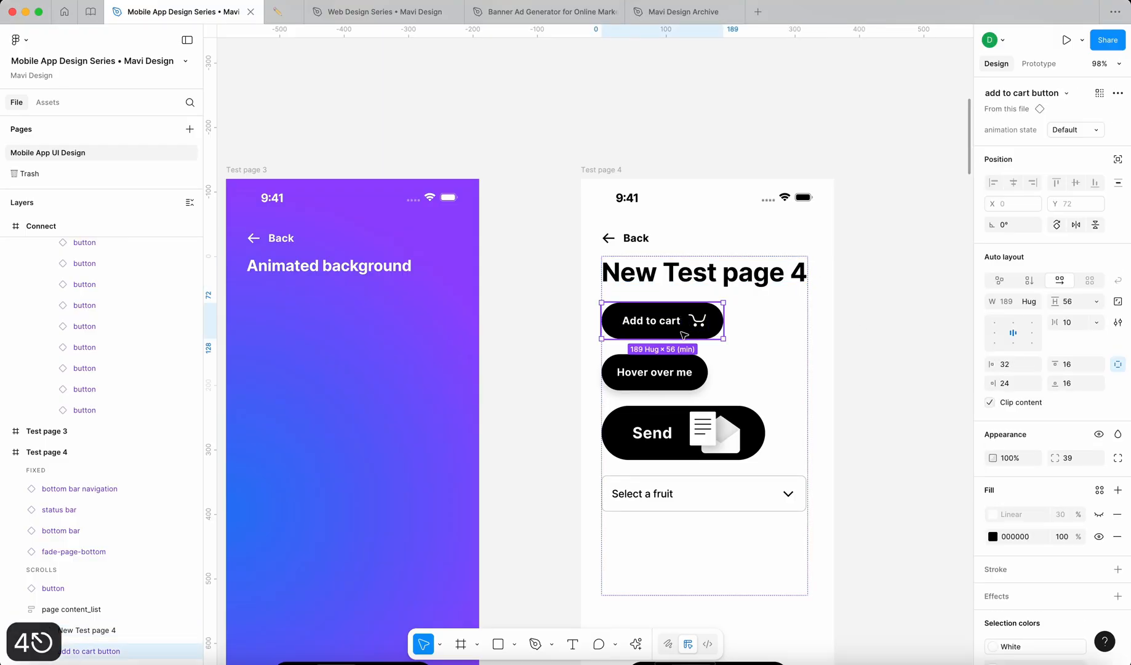
left_click(681, 373, "shift")
left_click(652, 432, "shift")
left_click(700, 494, "shift")
key("BackSpace")
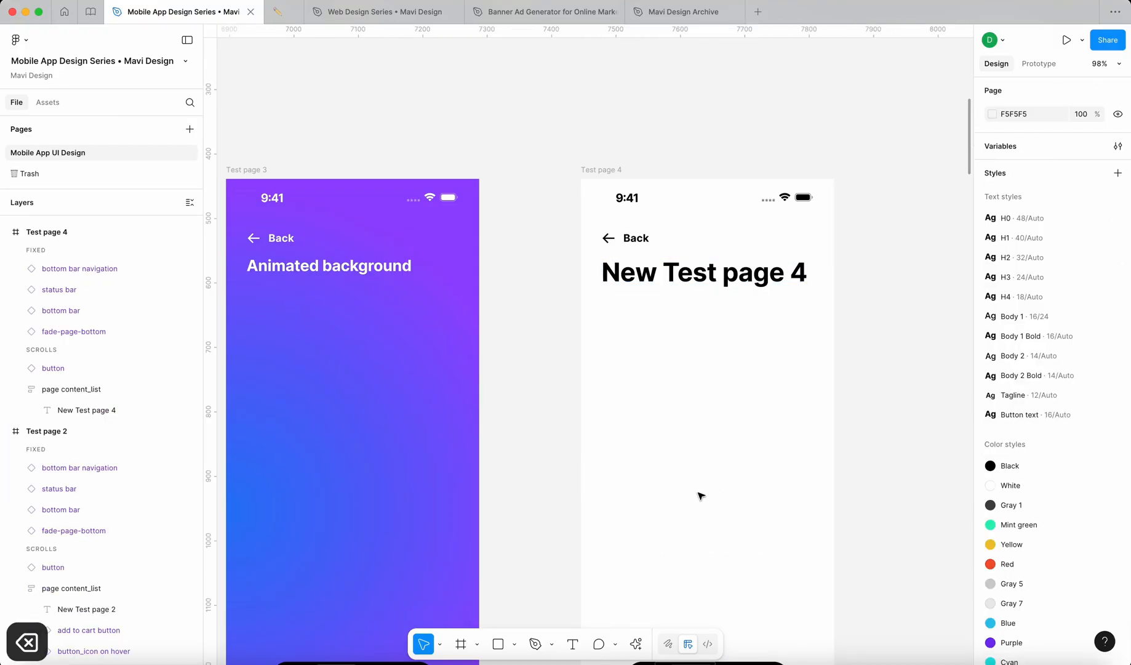
left_click(704, 271)
scroll(705, 271, "down", 5)
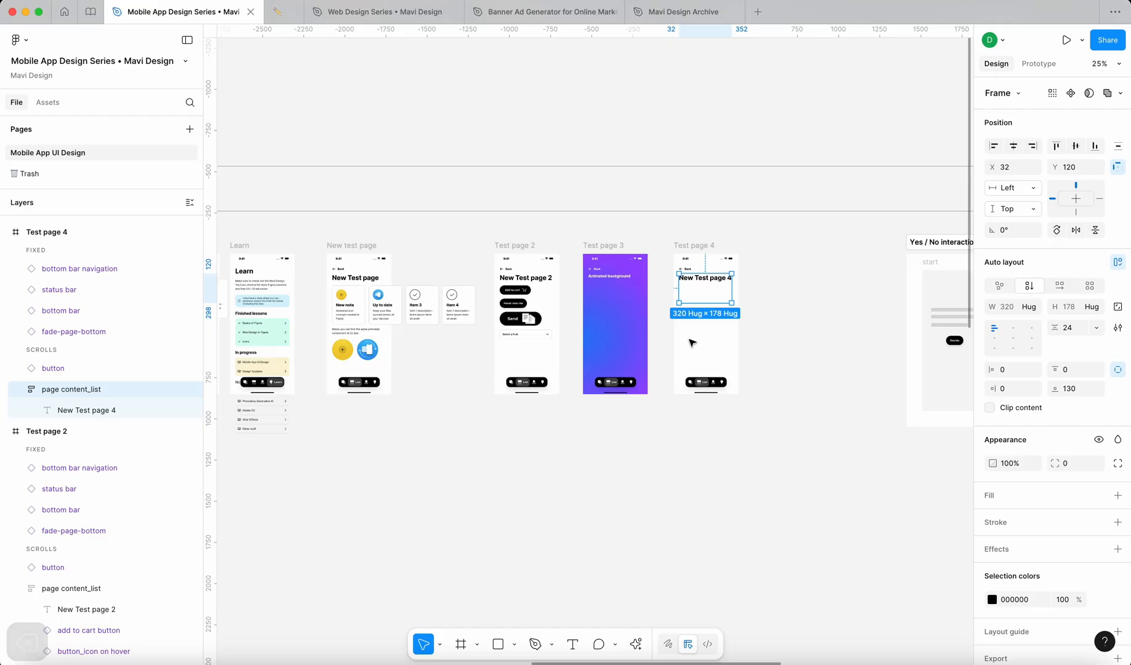
Step: Switch to prototype editing and duplicate the New Test Page 3 button at the end of the Dashboard's Design System section
left_click(1031, 64)
left_click(688, 265)
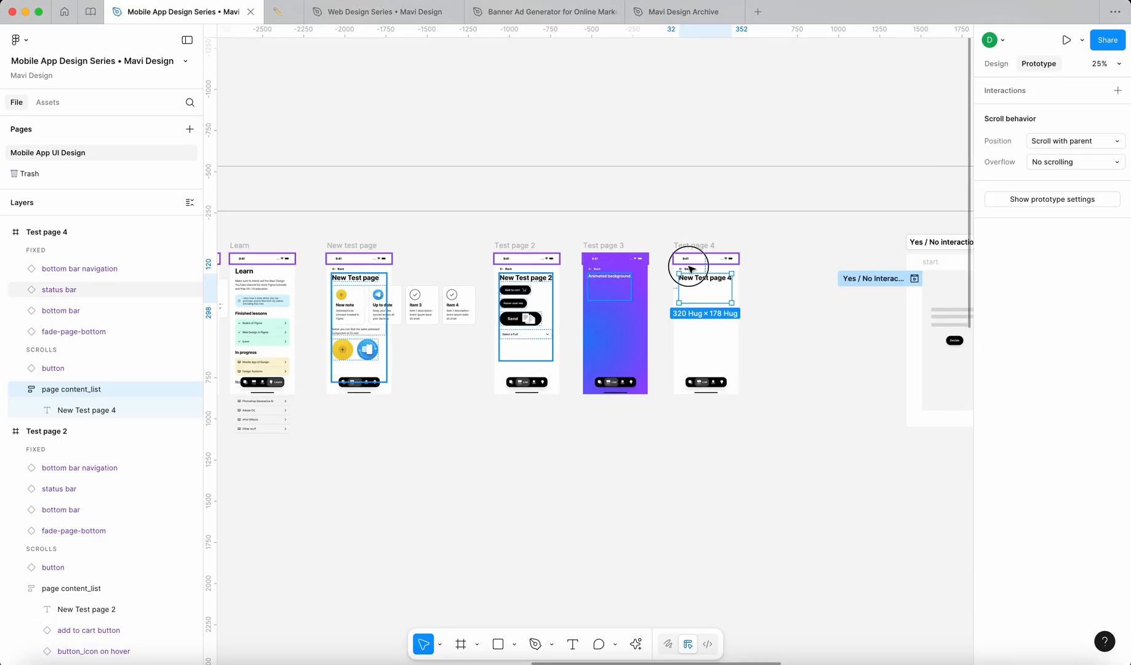
scroll(687, 270, "up", 5)
left_click(685, 273)
scroll(684, 275, "down", 4)
left_click(611, 221)
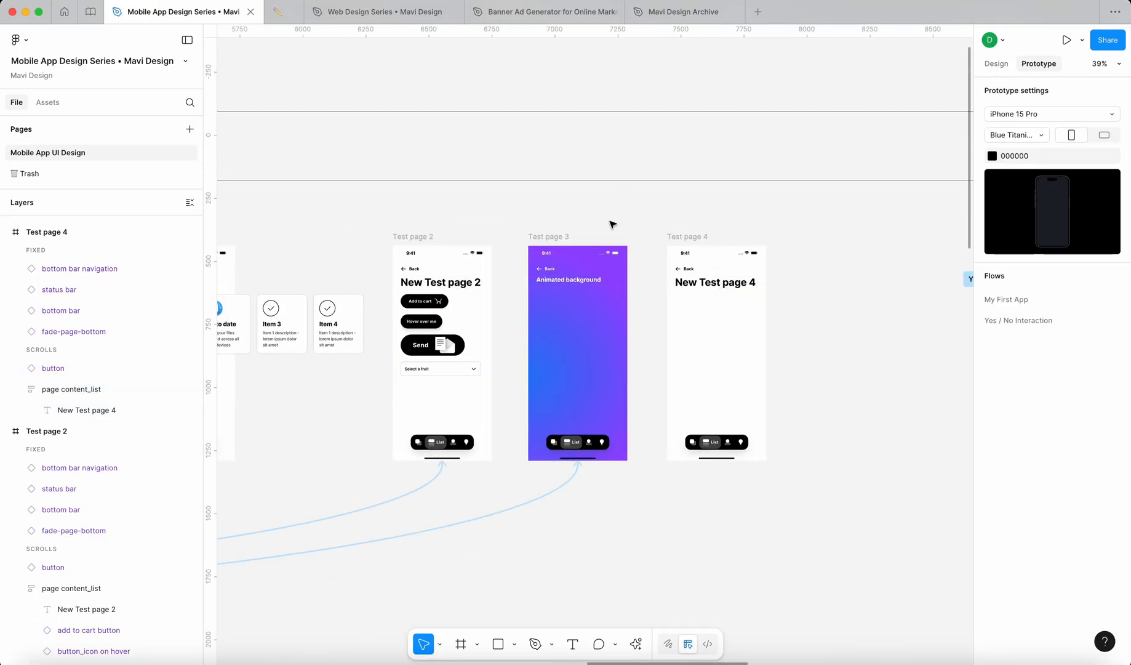
scroll(611, 223, "down", 6)
scroll(554, 264, "left", 4)
scroll(536, 292, "up", 6)
scroll(588, 295, "up", 6)
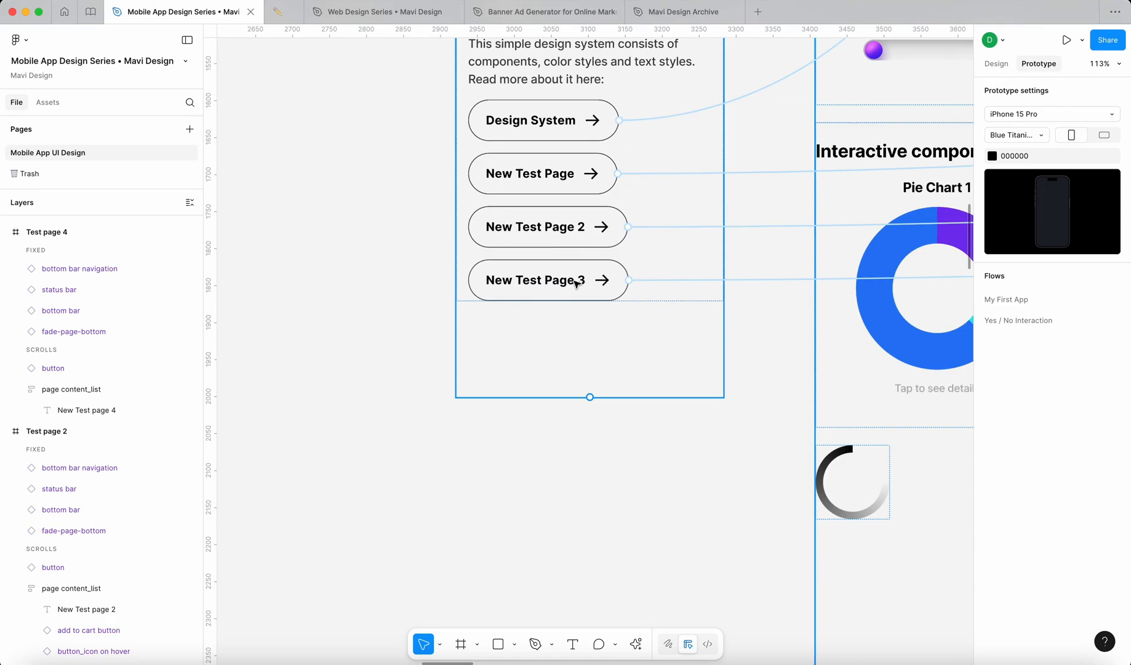
double_click(576, 283)
double_click(576, 283)
double_click(575, 282)
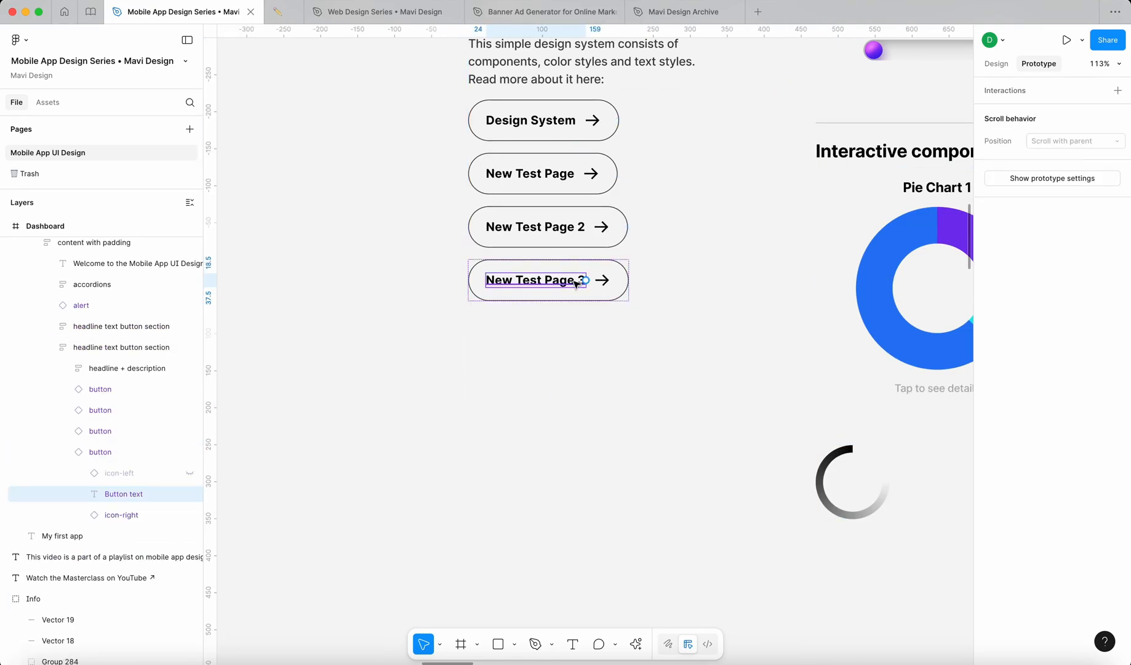
key("shift+Return")
key("super+d")
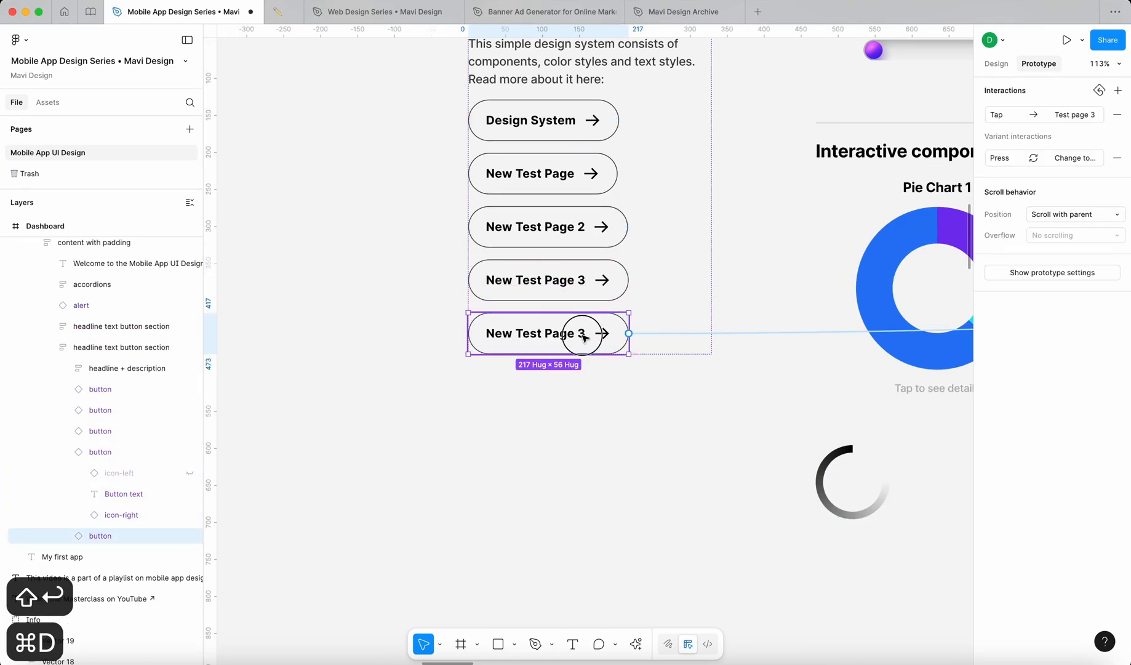
Step: Relabel the duplicated Dashboard button as New Test Page 4
double_click(583, 337)
double_click(580, 335)
key("Right")
key("BackSpace")
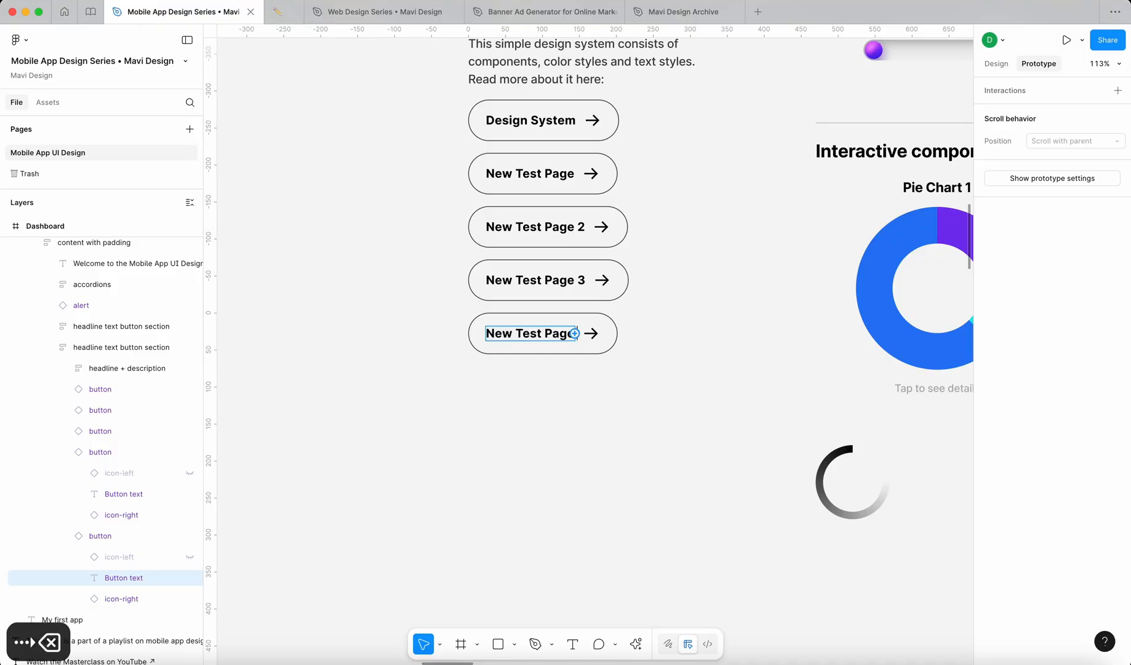
type("4")
key("Escape")
left_click(536, 448)
Step: Connect the New Test Page 4 button to the Test page 4 frame with an on-tap Navigate to interaction
scroll(537, 451, "down", 10)
left_click(581, 430)
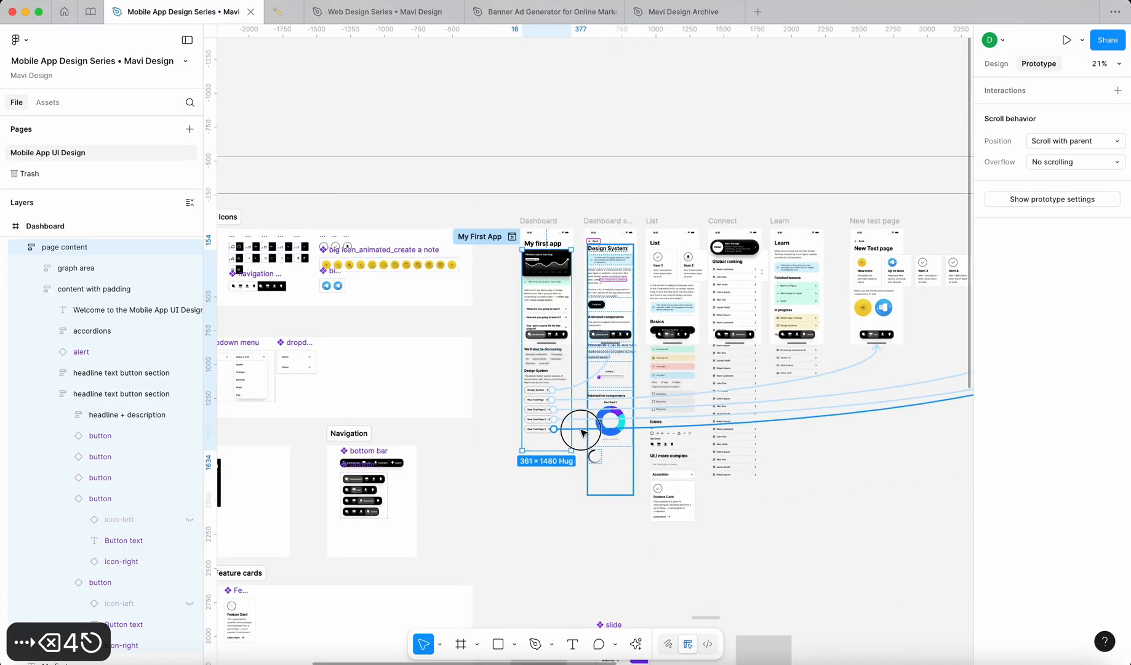
scroll(583, 432, "right", 15)
left_click_drag(581, 430, 483, 336)
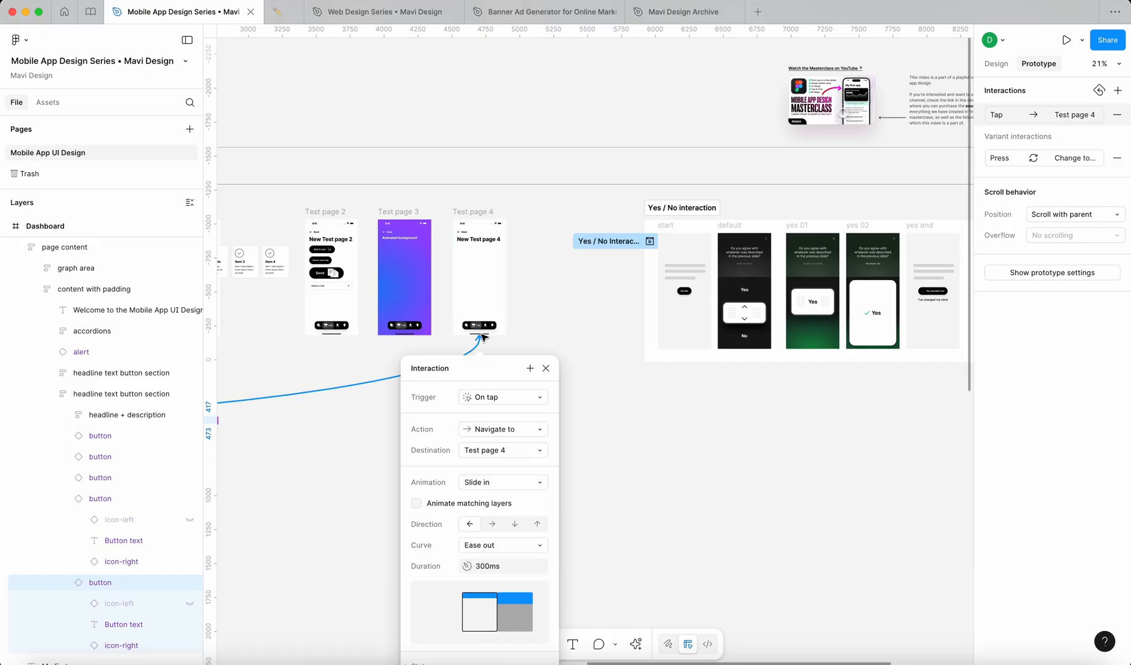
left_click(545, 368)
left_click(599, 396)
Step: Preview the My First App flow, open New Test Page 4 from the Dashboard, go back, and return to the design file
left_click(1067, 40)
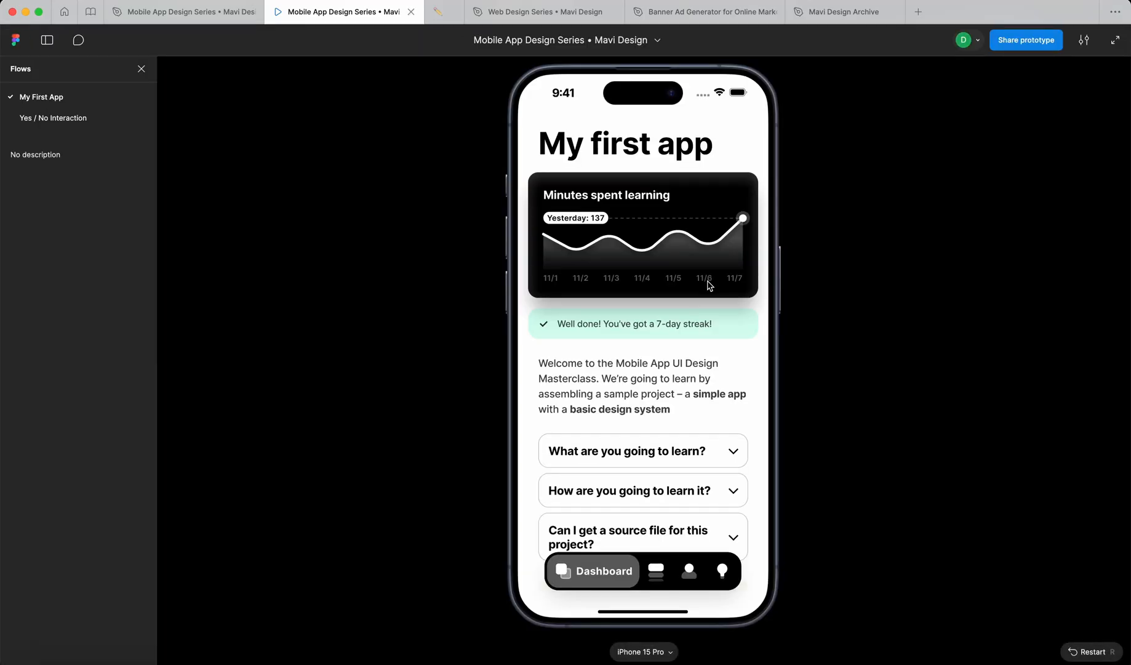
scroll(618, 397, "down", 10)
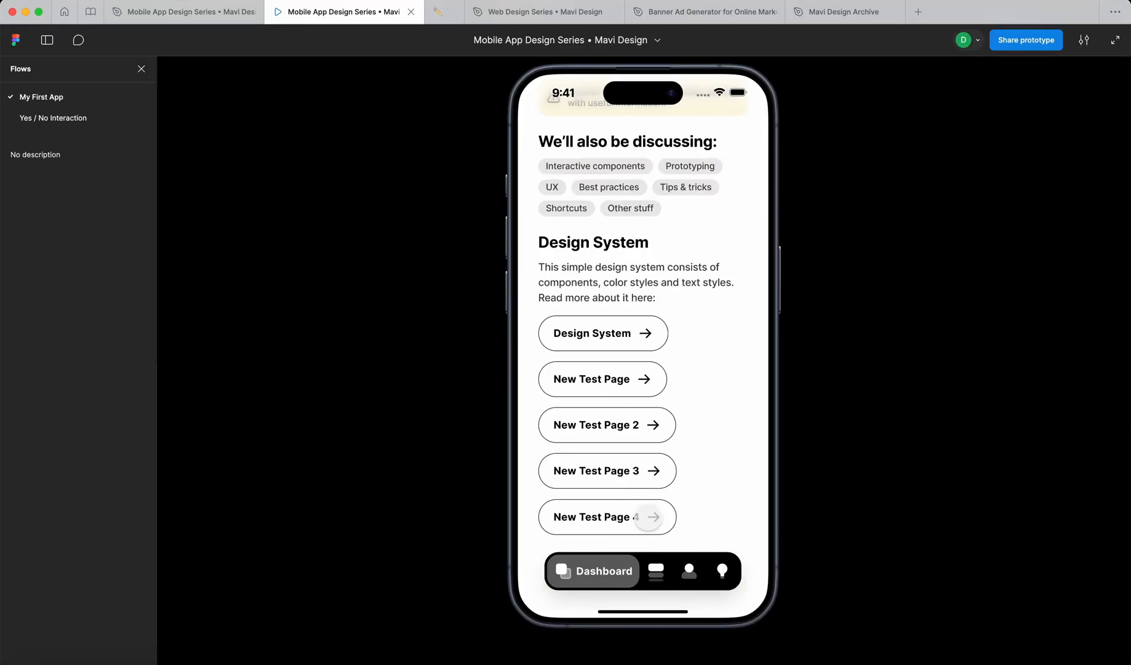
left_click(648, 515)
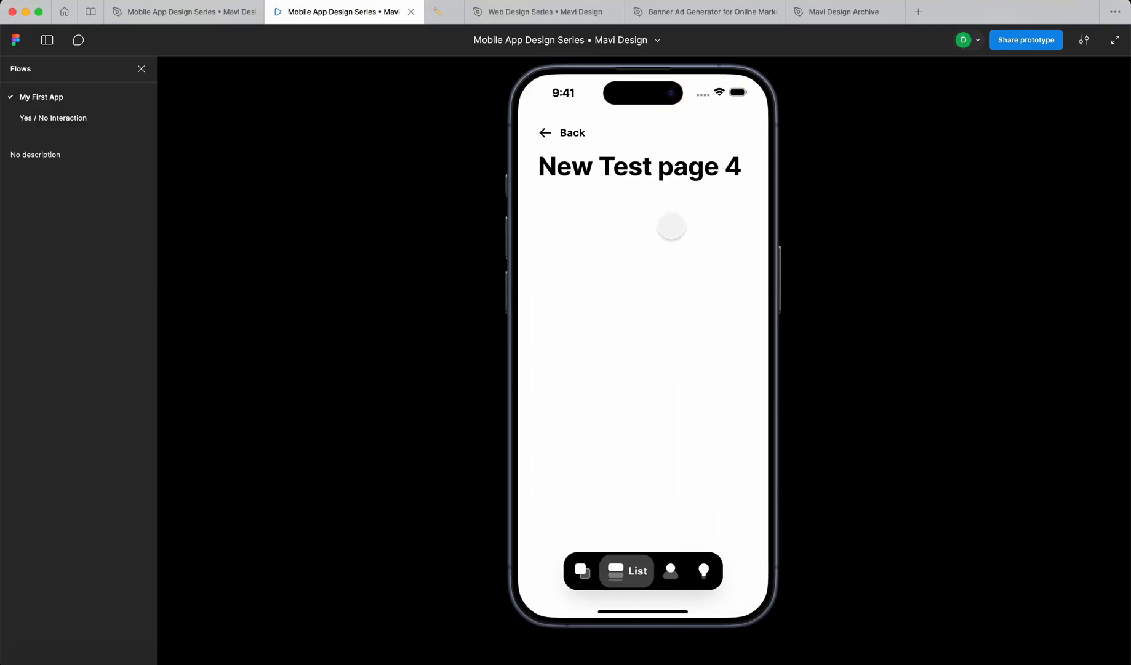
left_click(562, 133)
key("ctrl+shift+Tab")
Step: Turn the navigation dots frame beside the slide component into a component
scroll(499, 396, "up", 5)
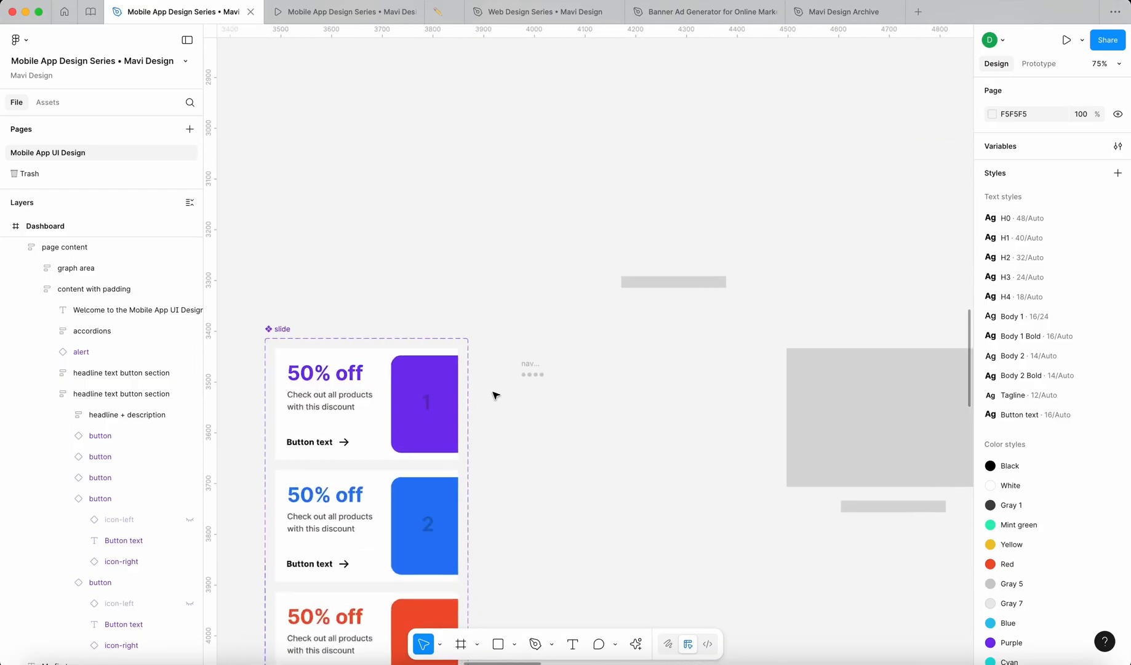
left_click(557, 353)
key("shift+2")
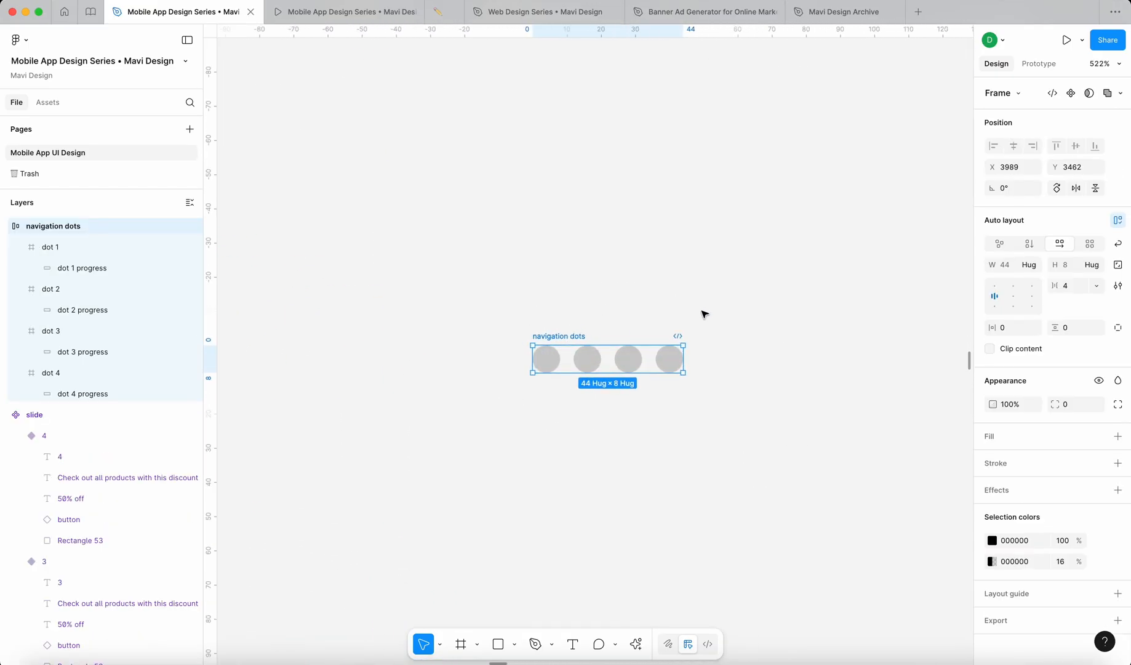
left_click(1071, 94)
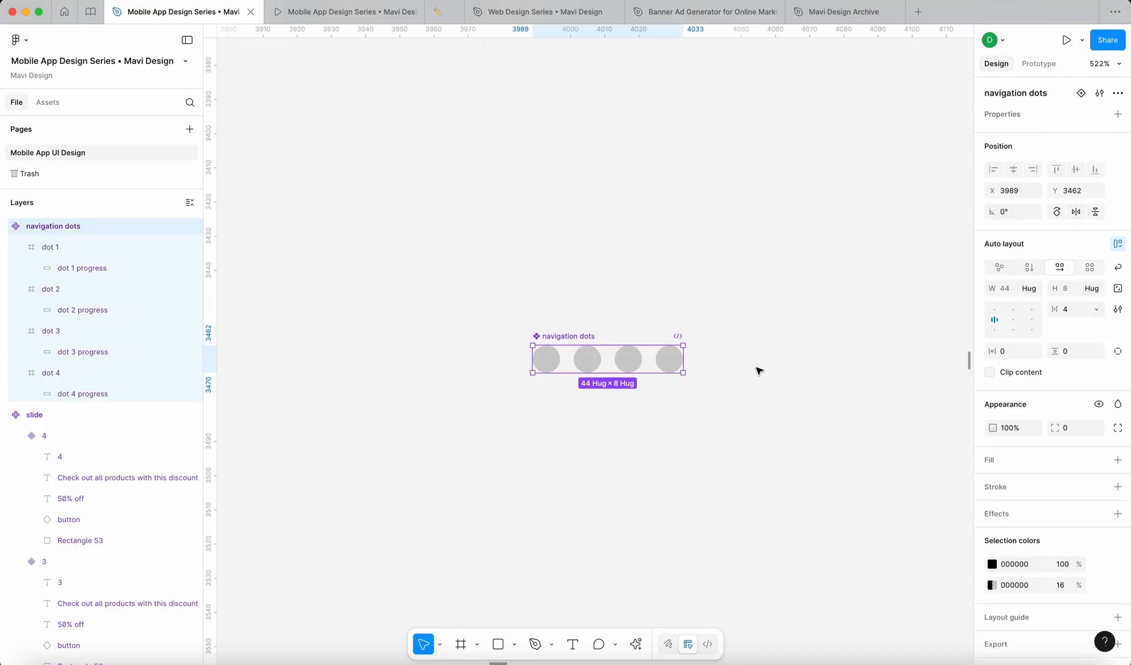
Step: Add seven variants to the navigation dots component, making a column of eight
left_click(1078, 95)
scroll(597, 268, "down", 5)
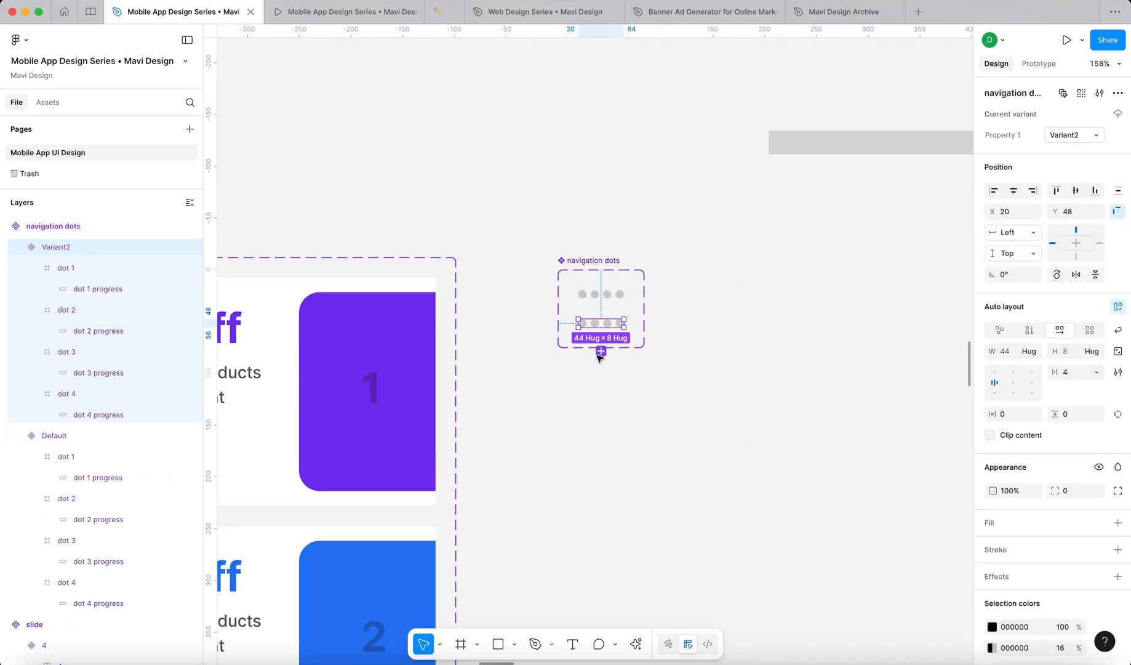
left_click(601, 352)
left_click(601, 381)
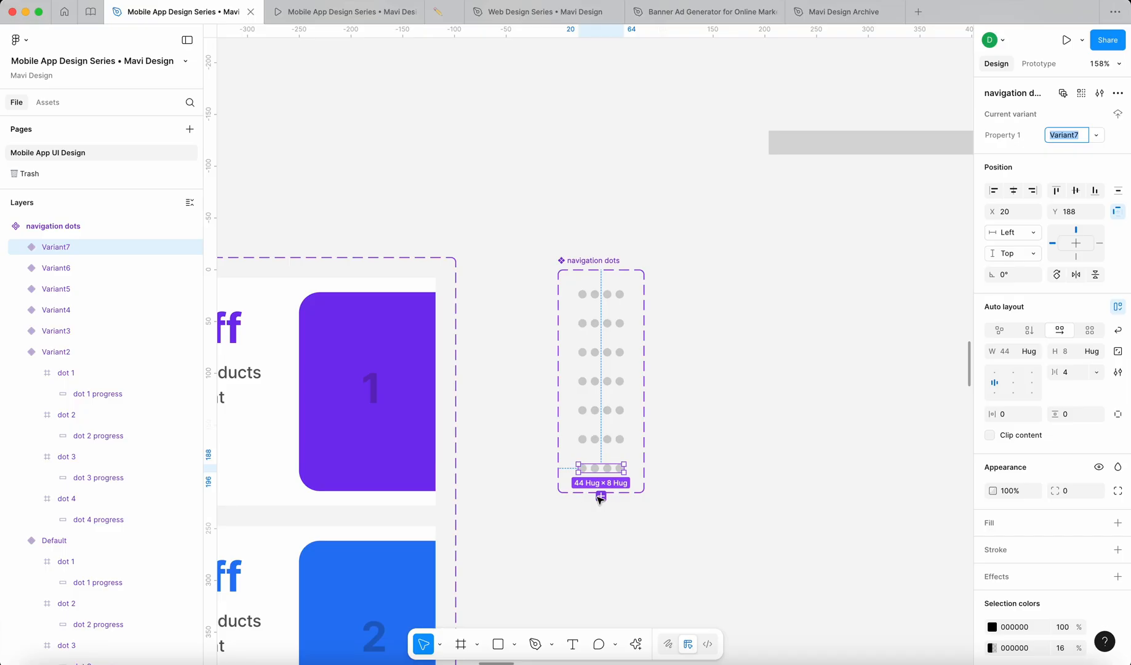
left_click(601, 496)
left_click(777, 477)
Step: Move the navigation dots component set to X 3945, Y 3414 and rename its variant property to state
left_click(618, 281)
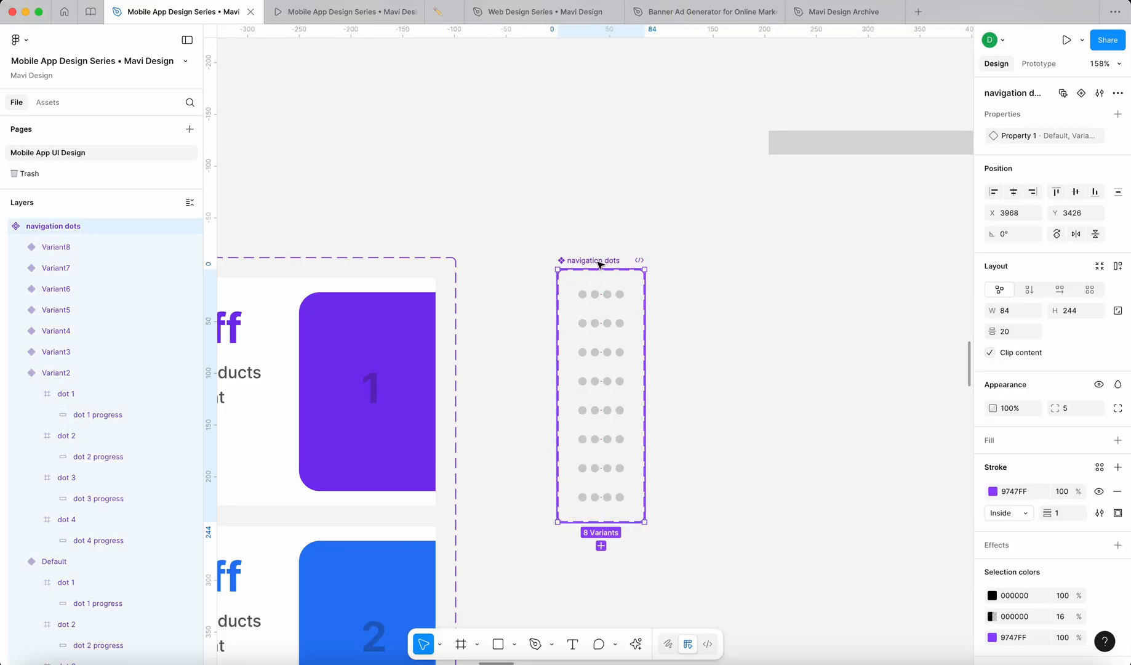
left_click_drag(600, 260, 576, 247)
left_click_drag(511, 194, 722, 527)
left_click(1099, 136)
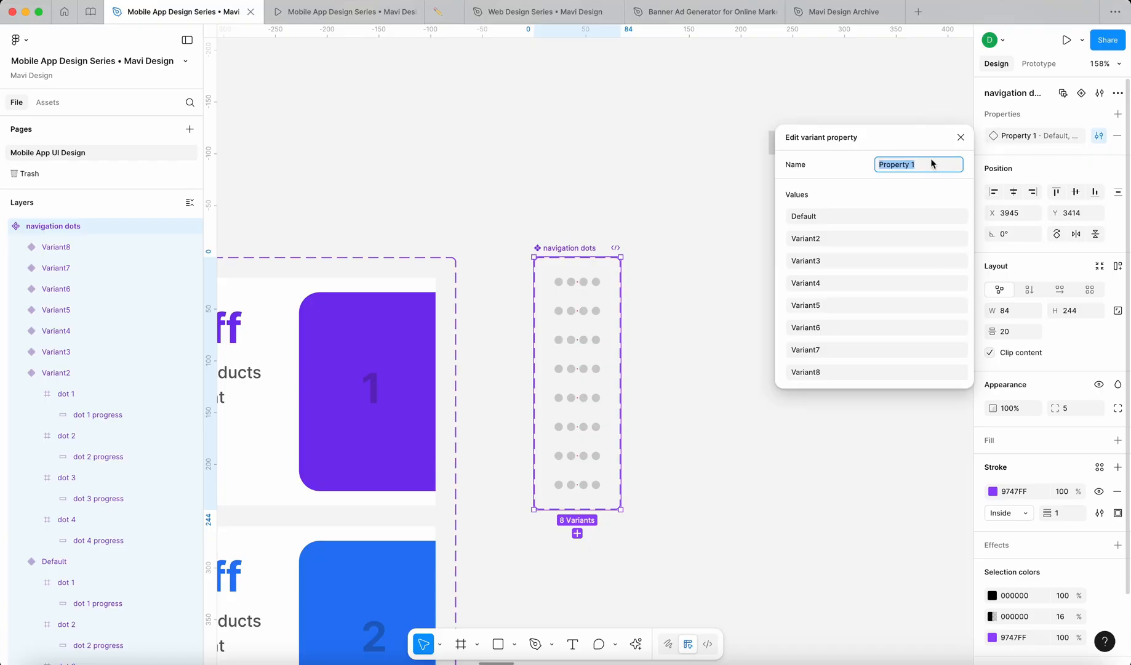
type("state")
key("Return")
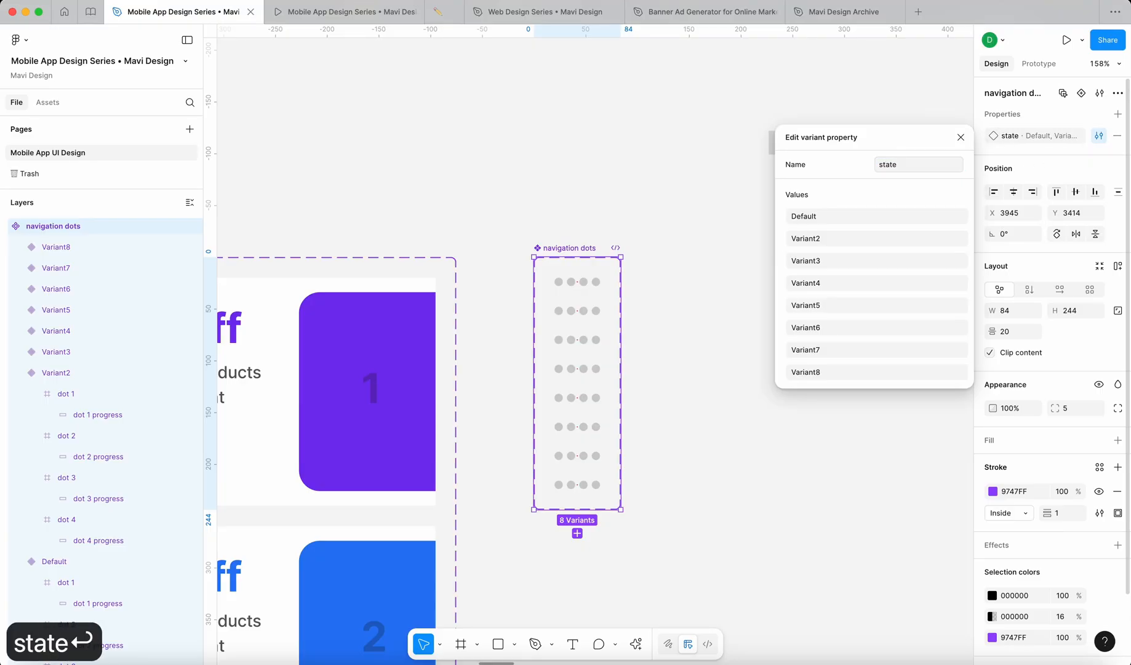
Step: Widen dot 1 to 20 in both the Default variant and Variant2 of navigation dots
left_click(561, 285)
key("shift+2")
left_click(445, 257)
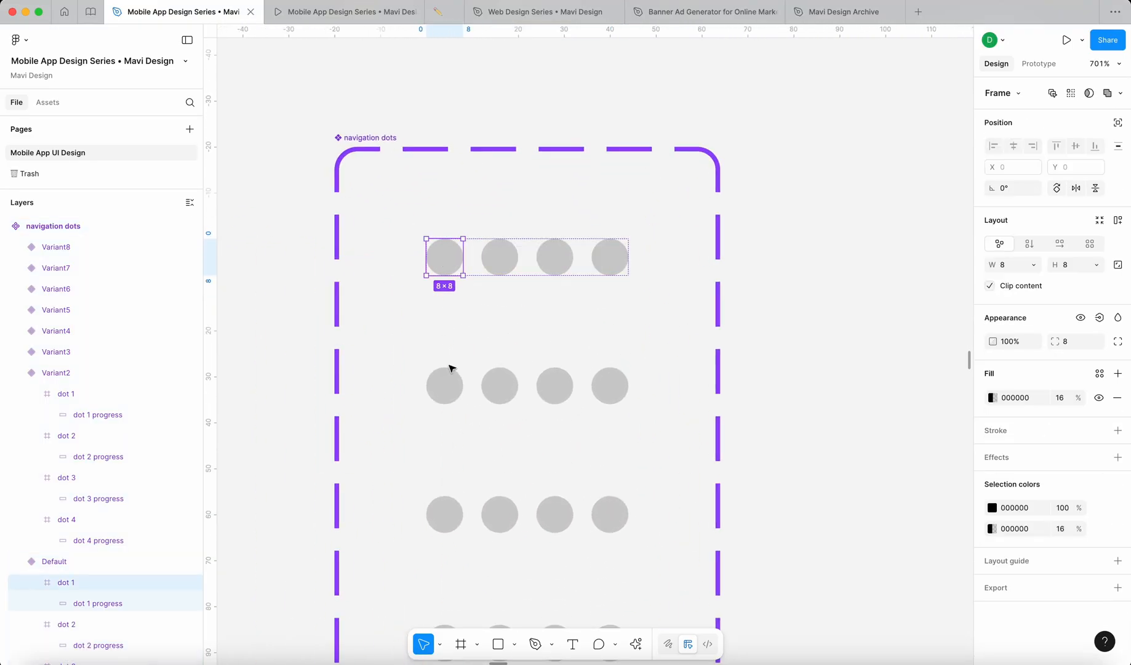
left_click(446, 388, "shift")
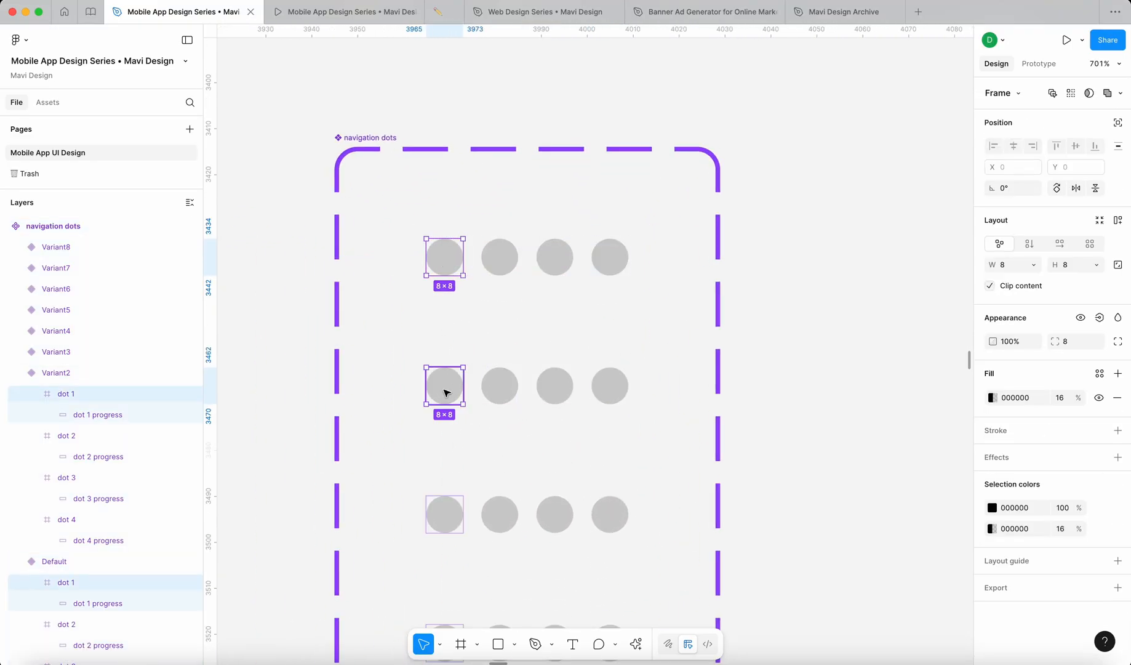
double_click(447, 263)
left_click(445, 391, "shift")
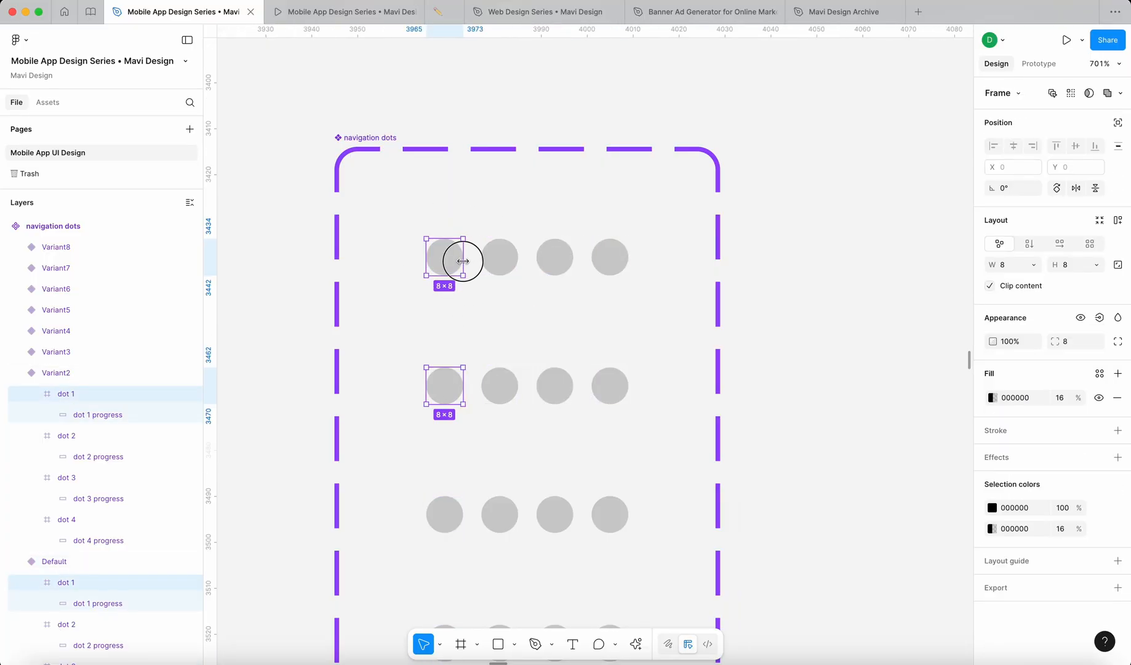
left_click_drag(463, 261, 515, 261)
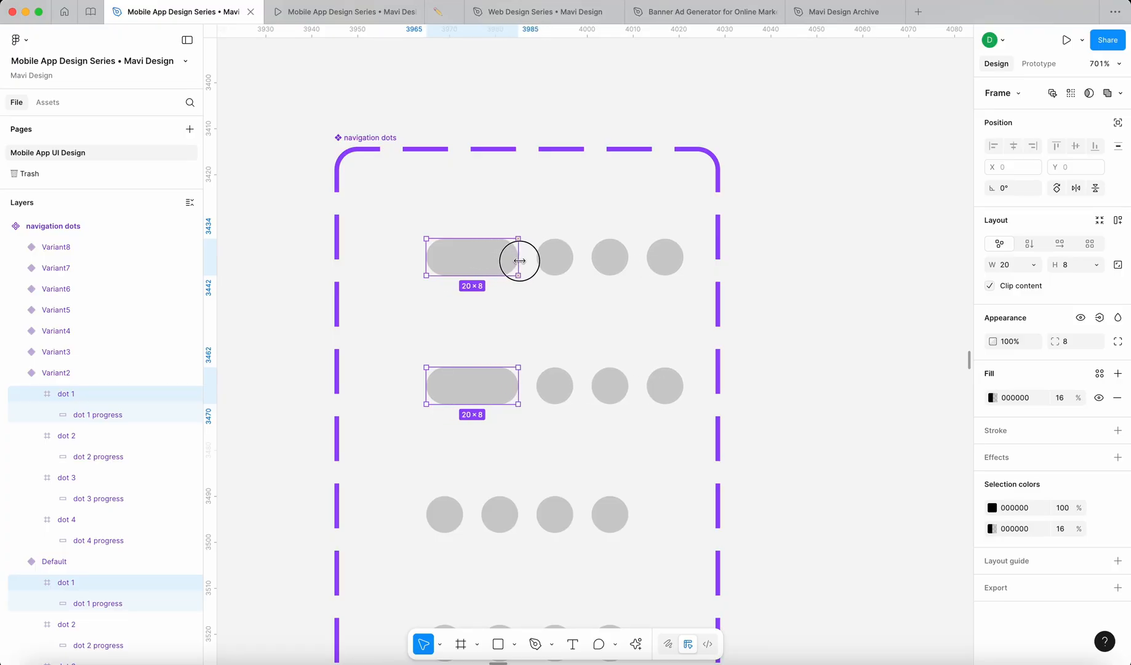
left_click(696, 280)
Step: Widen the navigation dots component set frame to 126 so the wider variants have room
left_click(578, 257)
scroll(566, 251, "down", 5)
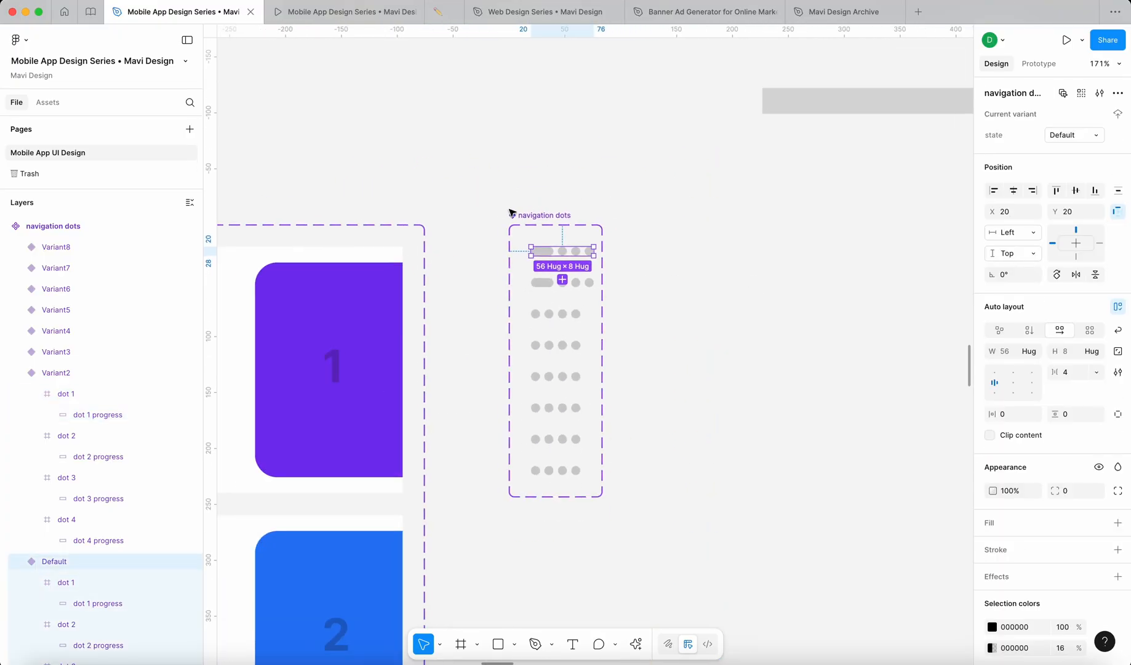
left_click(511, 214)
left_click_drag(602, 275, 648, 277)
Step: Widen dot 2 to 20 in both Variant3 and Variant4
scroll(571, 302, "up", 5)
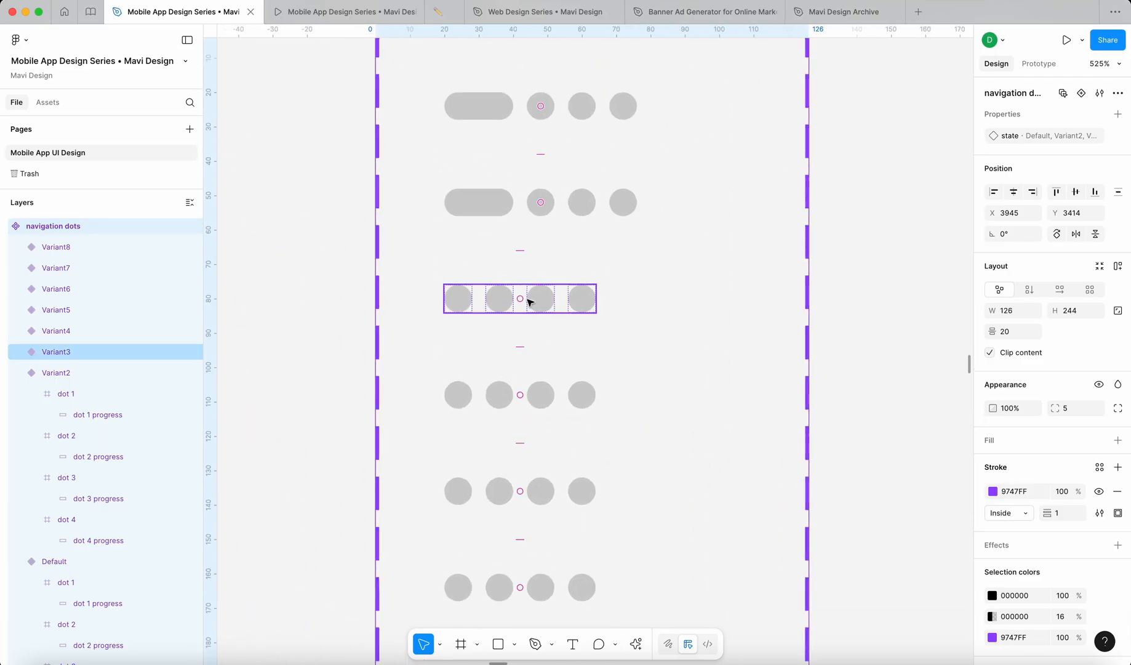
left_click(500, 305)
scroll(500, 305, "down", 3)
left_click(500, 299)
left_click(500, 352, "shift")
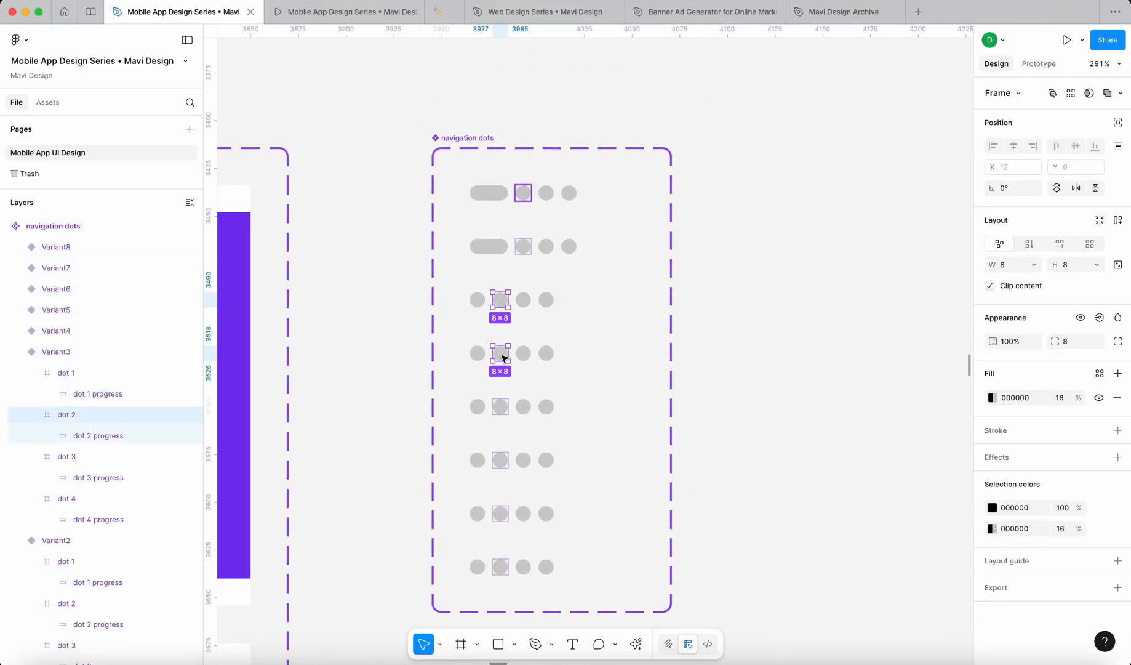
left_click_drag(511, 302, 530, 302)
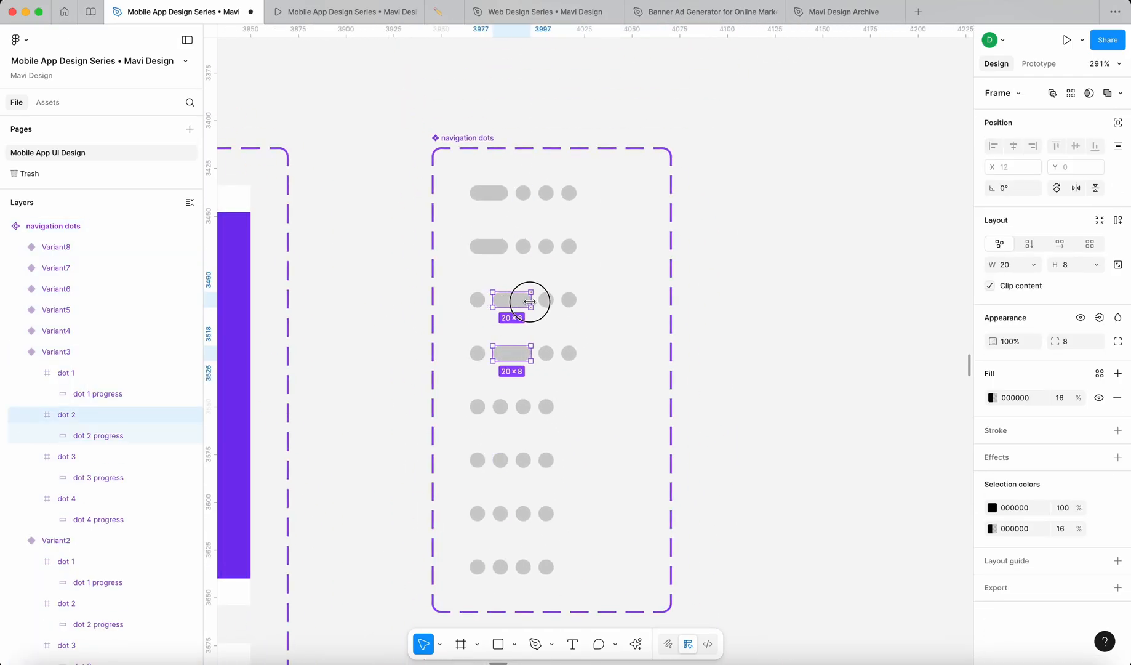
Step: Widen dot 3 to 20 in both Variant5 and Variant6
left_click(522, 407)
left_click(523, 459, "shift")
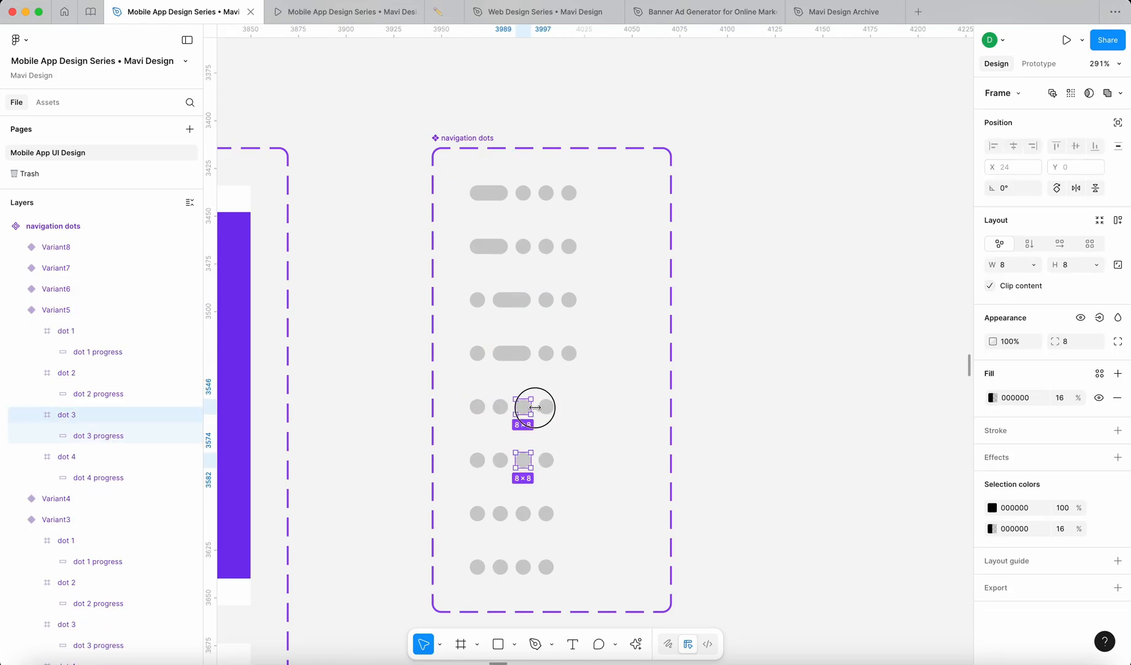
left_click_drag(529, 407, 552, 407)
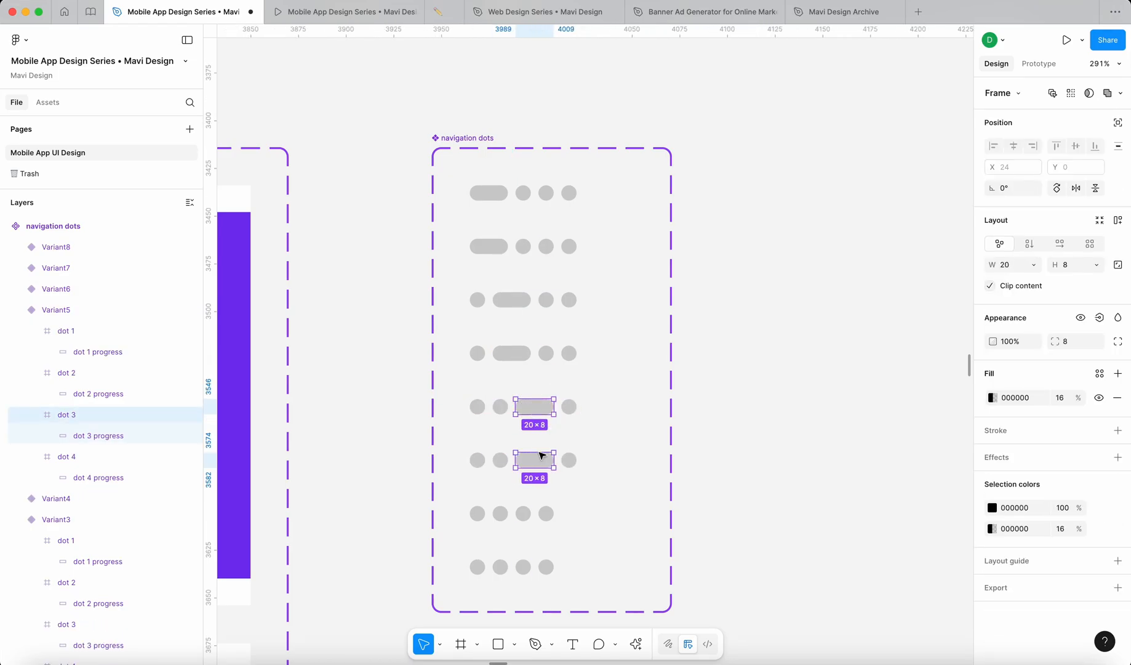
Step: Widen dot 4 to 20 in both Variant7 and Variant8
left_click(545, 512)
left_click(546, 566, "shift")
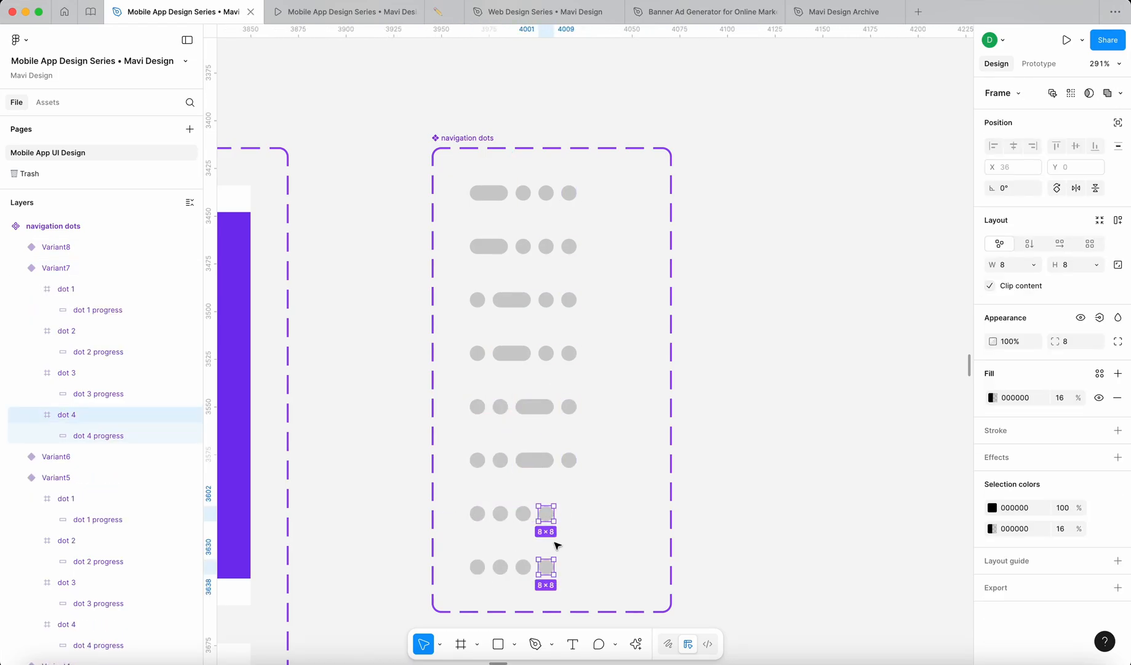
left_click_drag(555, 512, 578, 513)
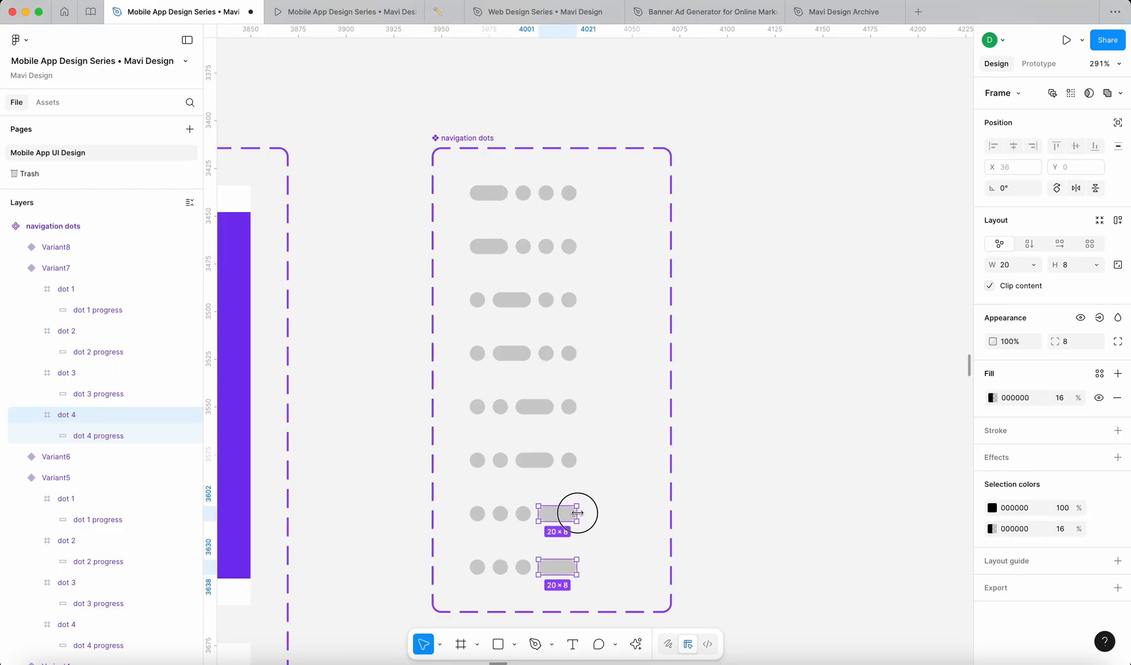
Step: Rename the variant property of the navigation dots component set to slide
left_click(731, 494)
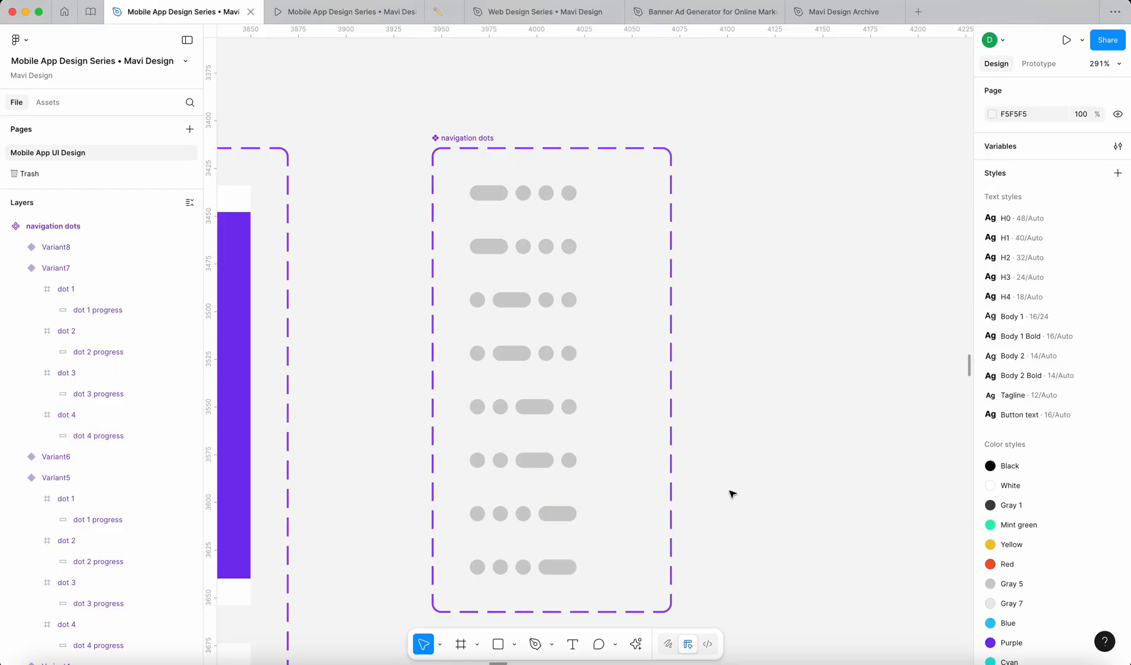
left_click(516, 194)
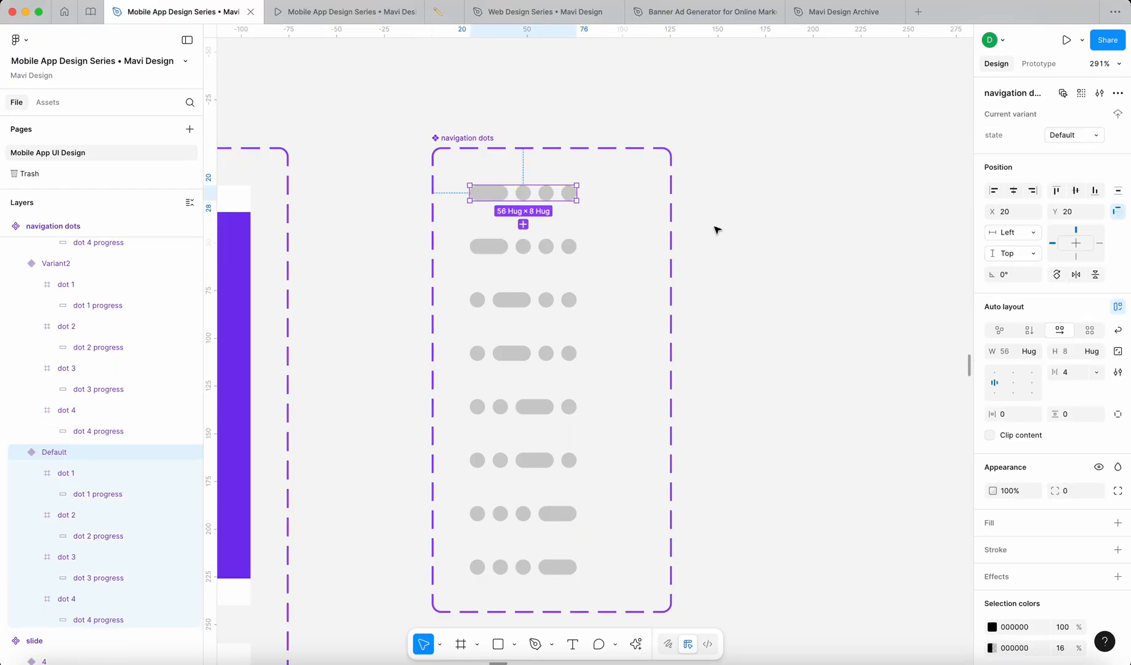
left_click(637, 231)
left_click(481, 139)
left_click(1096, 141)
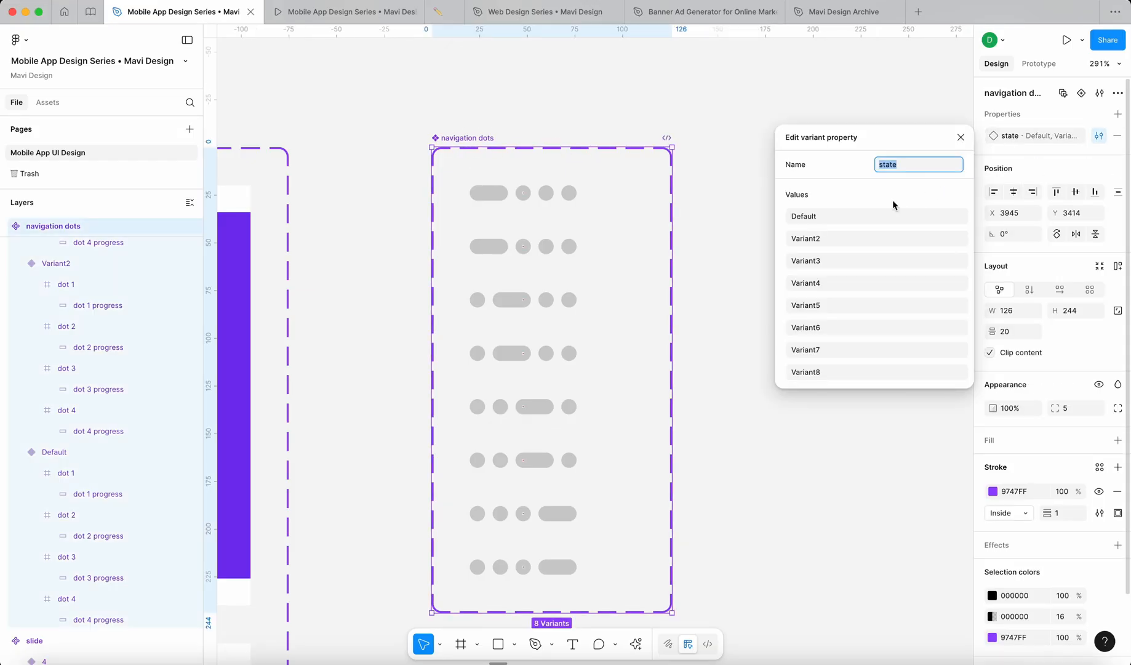
type("slide")
key("Return")
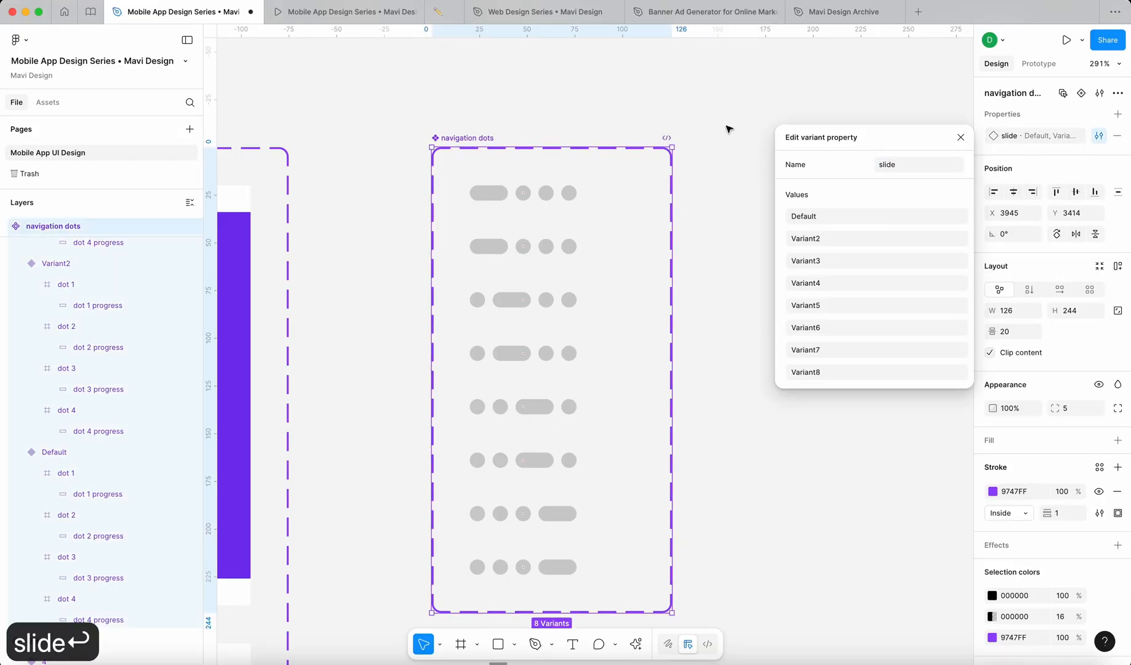
left_click(730, 126)
Step: Set the slide value of the Default variant to 1 start and of Variant2 to 1 end
left_click(520, 193)
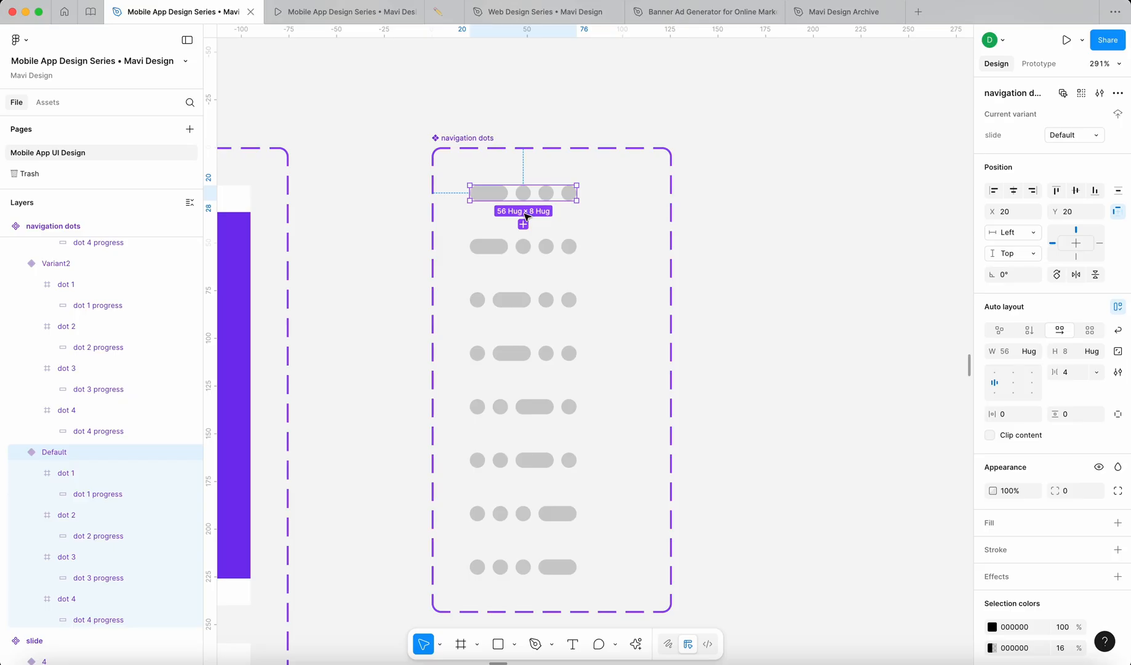
type("slide 1 start")
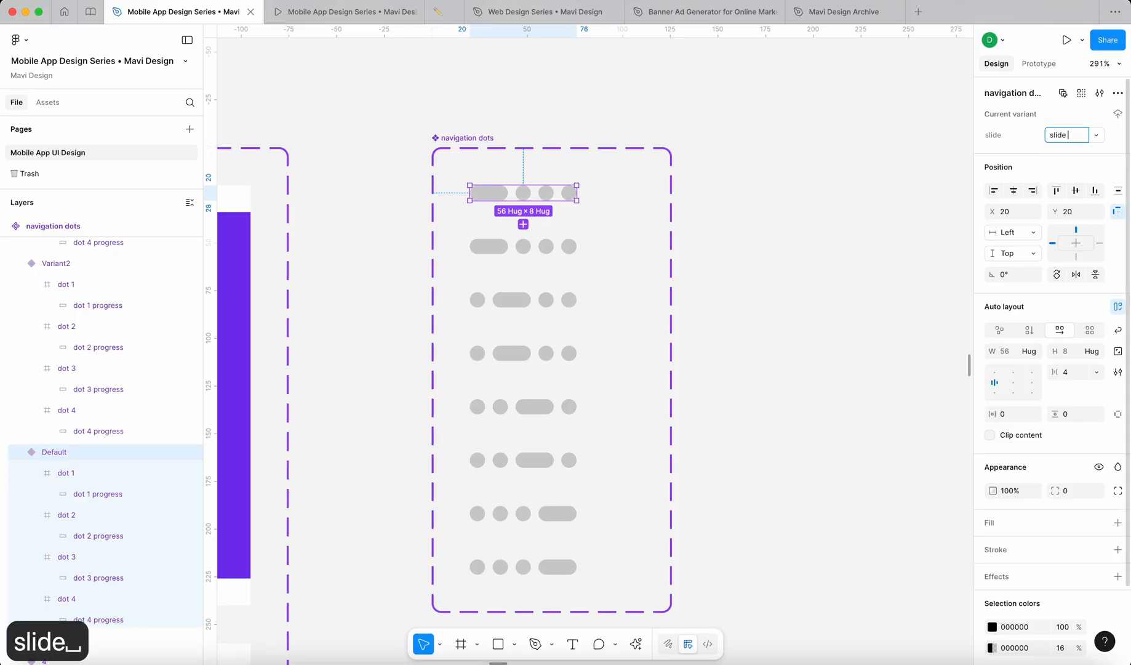
key("super+a")
type("1 start")
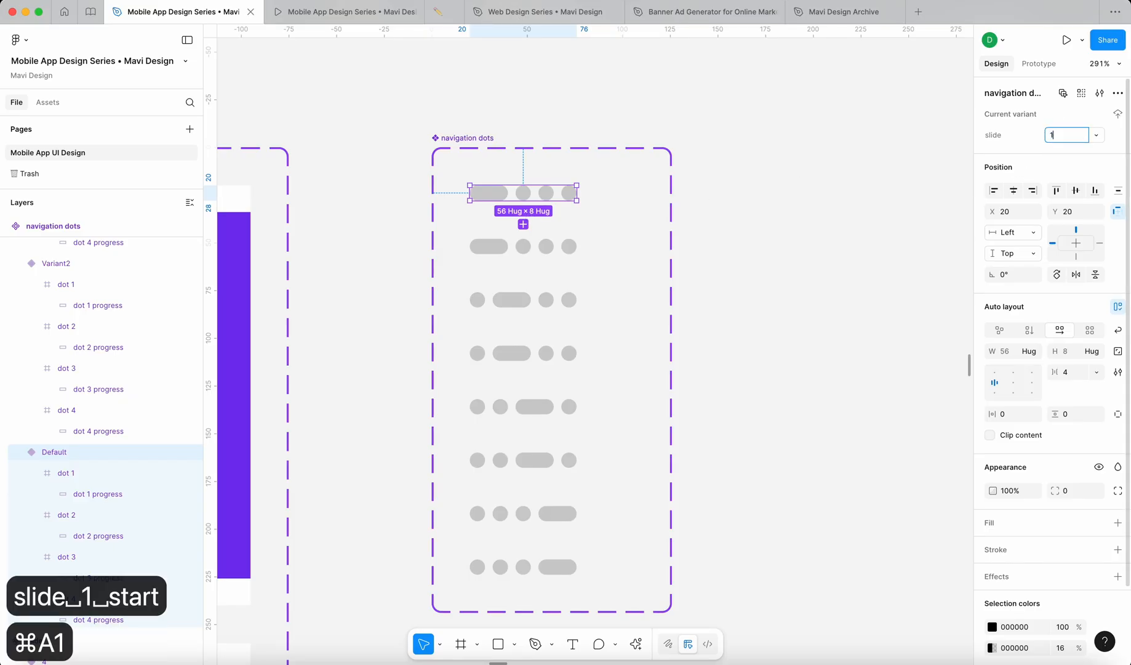
key("Return")
key("Tab")
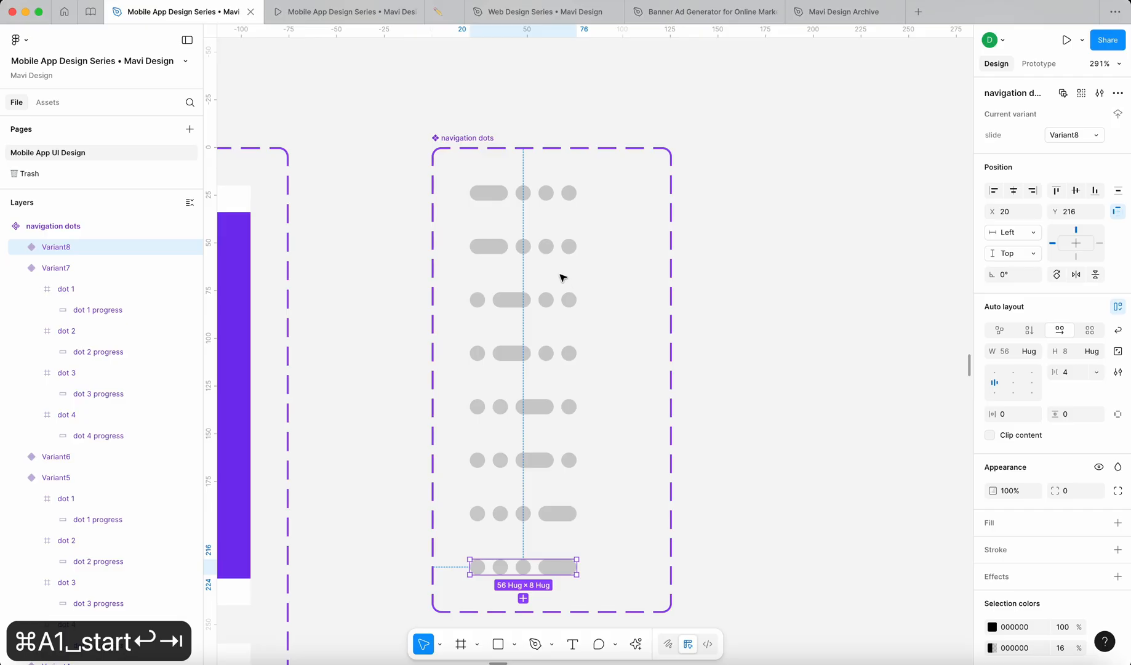
left_click(520, 246)
left_click(1065, 136)
type("1 end")
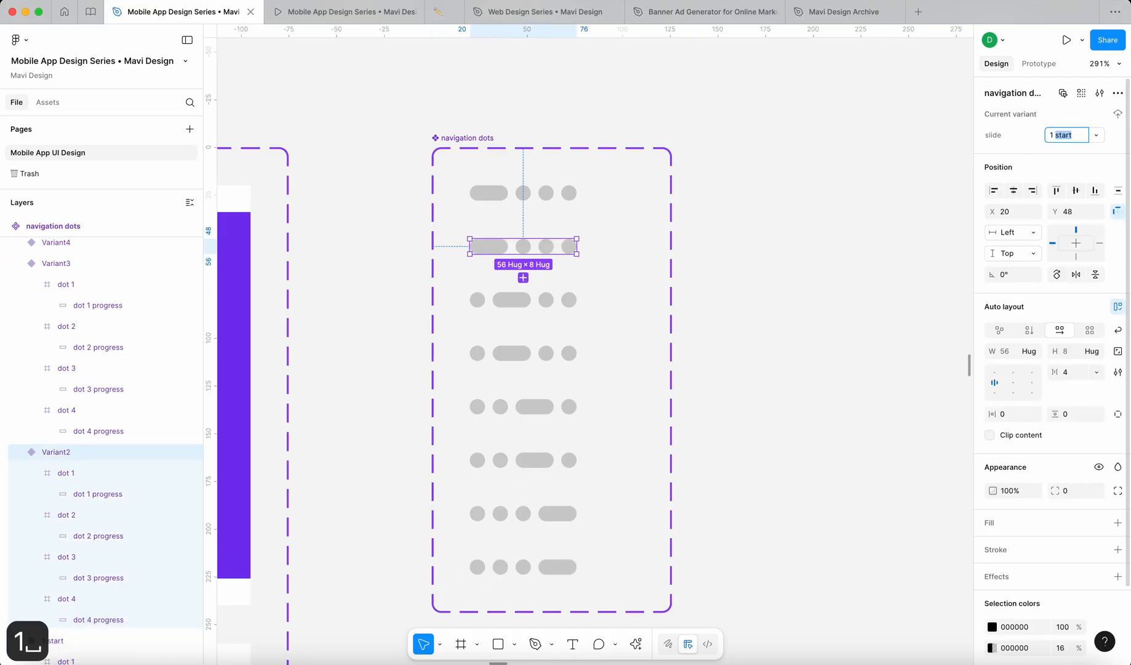
key("Return")
Step: Set the slide value of Variant3 to 2 start and of Variant4 to 2 end
left_click(572, 297)
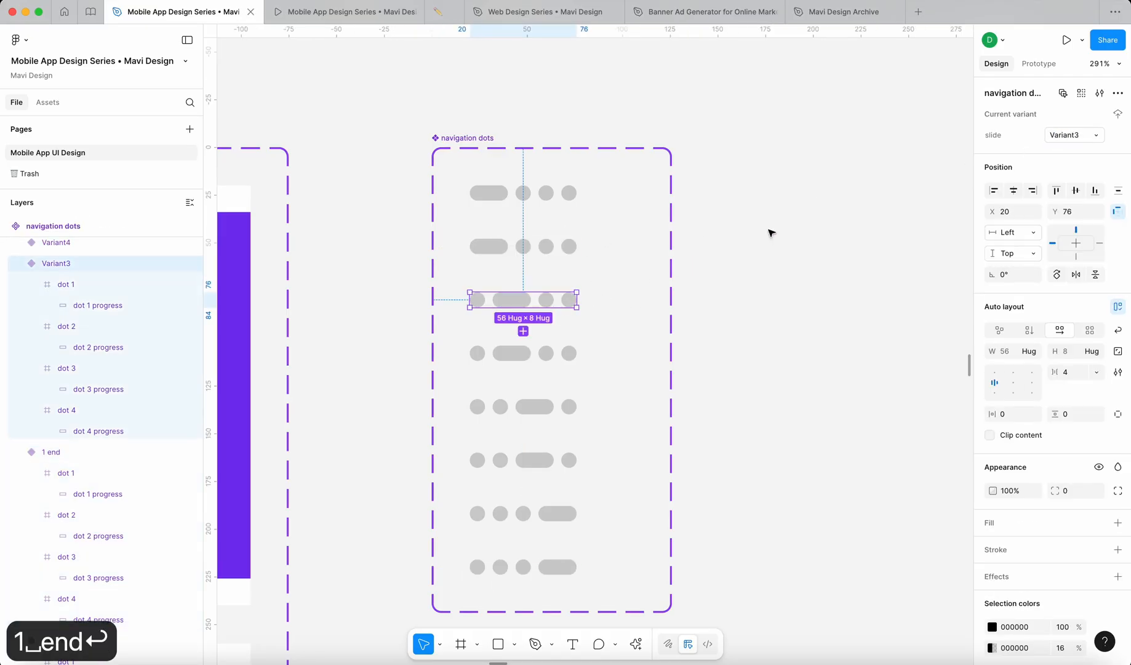
left_click(1064, 135)
type("2 start")
key("Return")
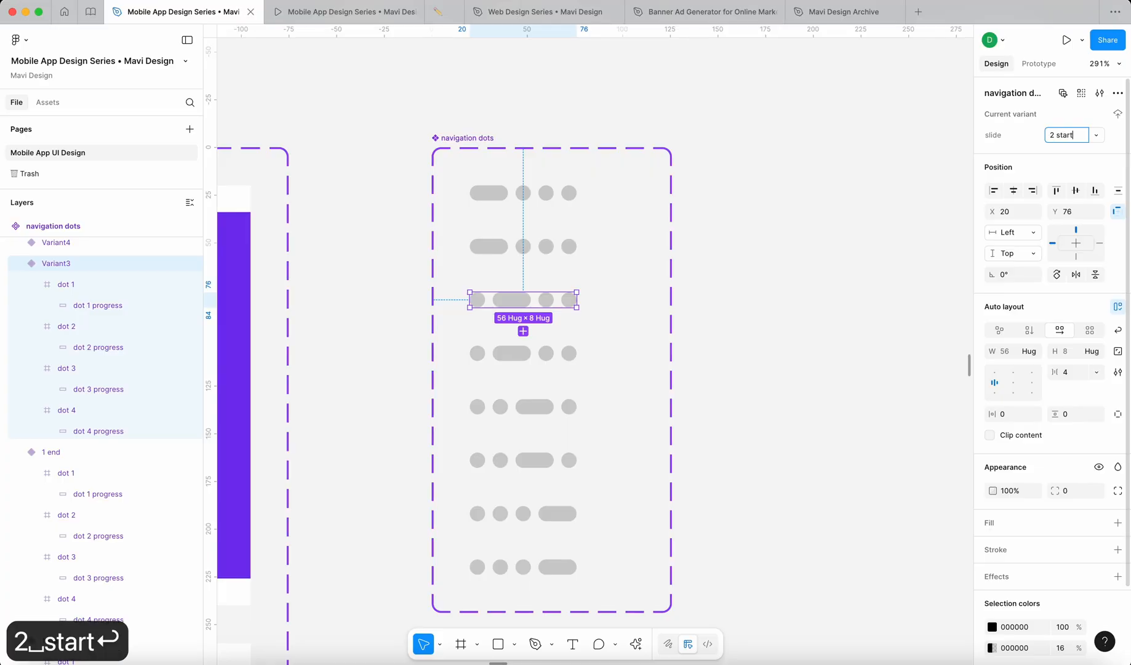
left_click(486, 193)
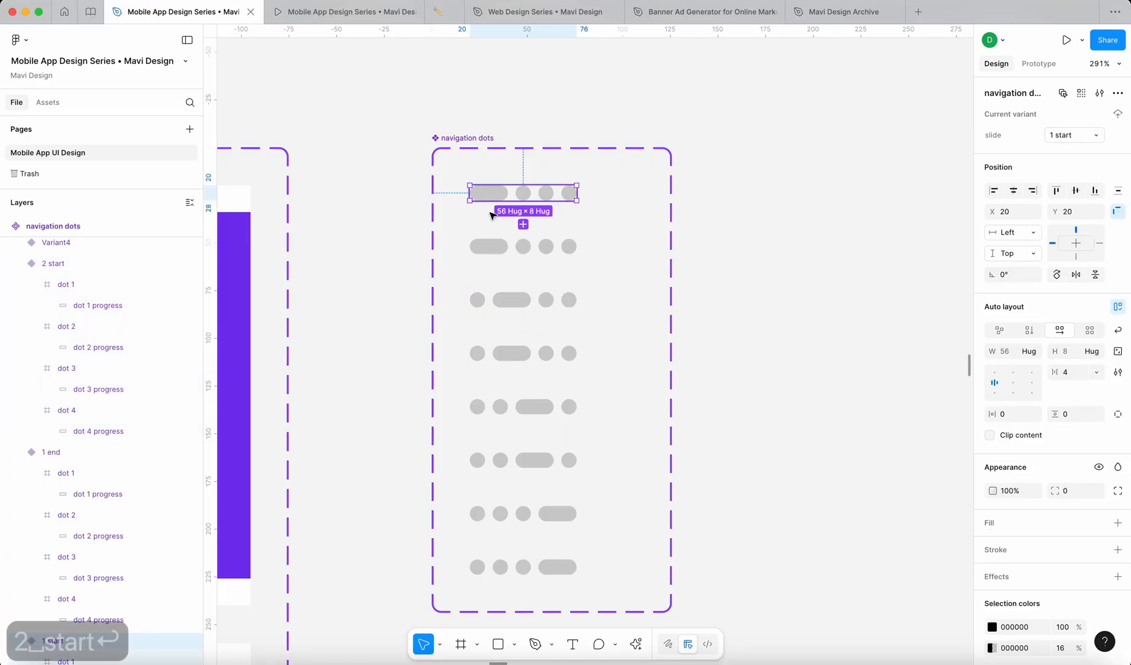
left_click(492, 249)
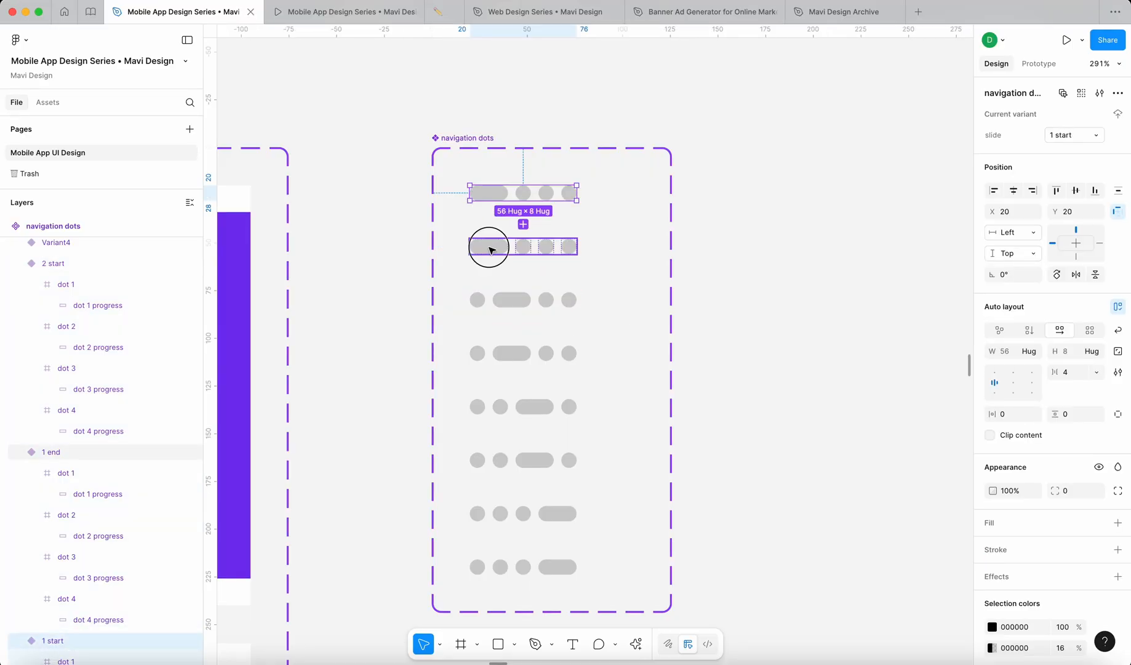
left_click(500, 300)
left_click(514, 348)
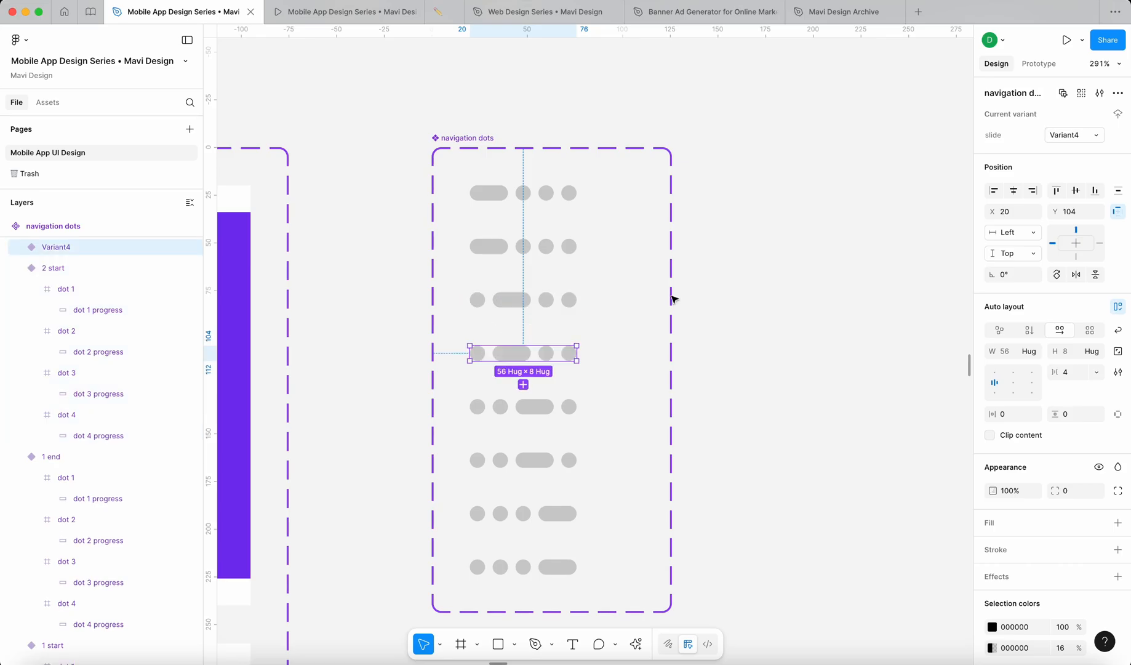
left_click(1068, 135)
type("2 end")
key("Return")
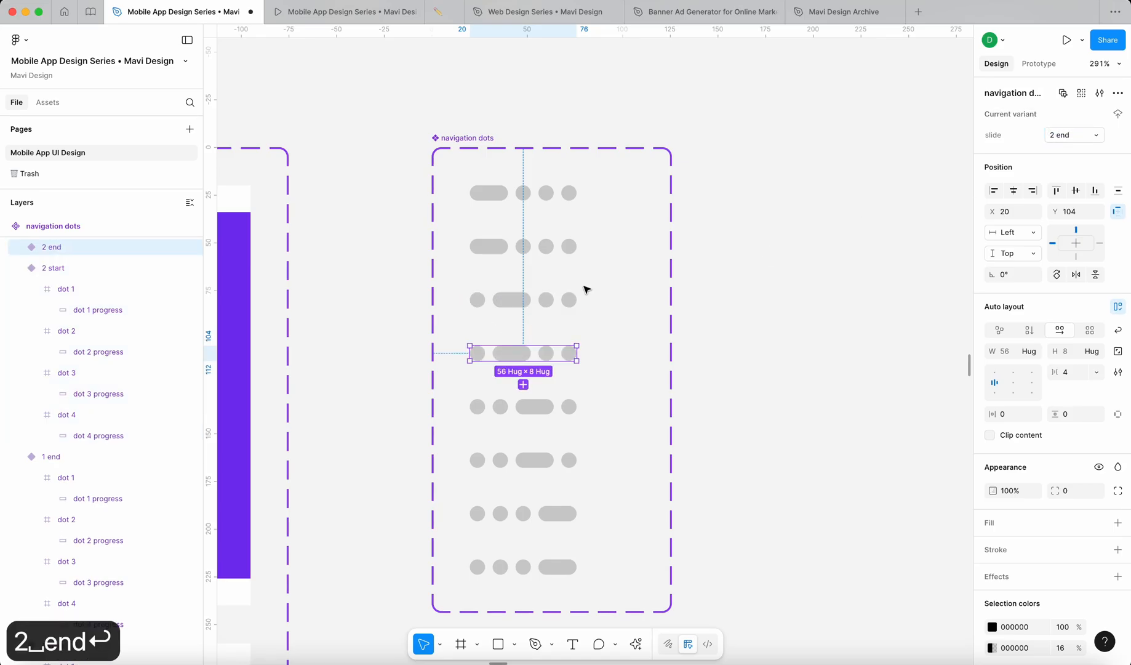
Step: Set the slide value of Variant5 to 3 start and of Variant6 to 3 end
left_click(570, 301)
left_click(546, 353)
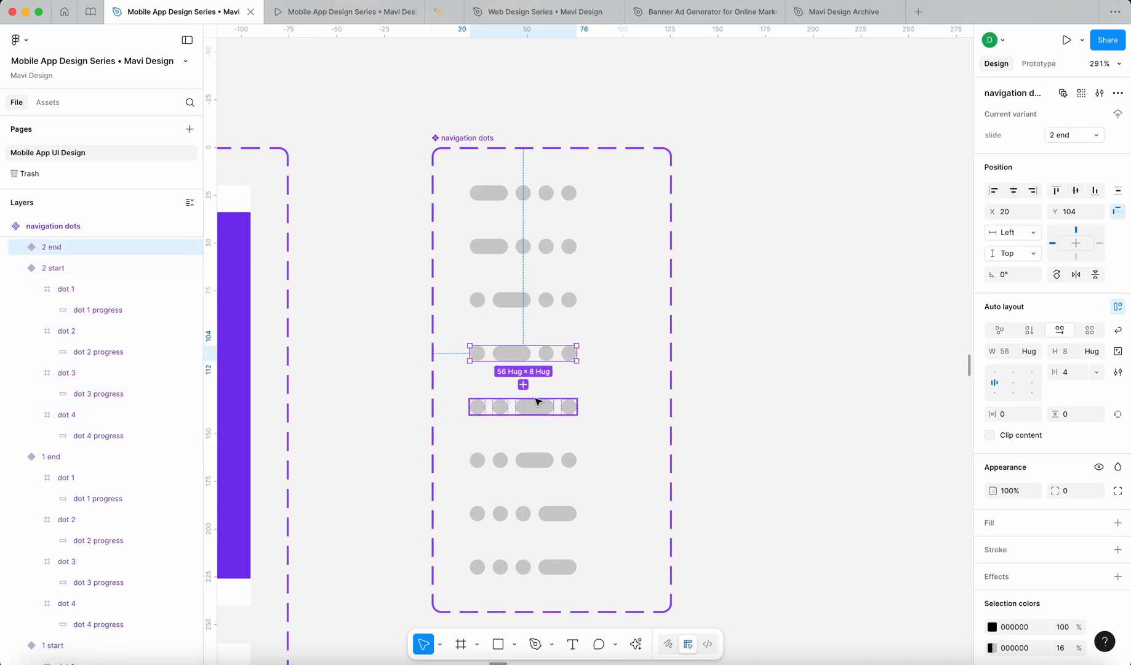
left_click(539, 405)
left_click(1068, 135)
type("3 start")
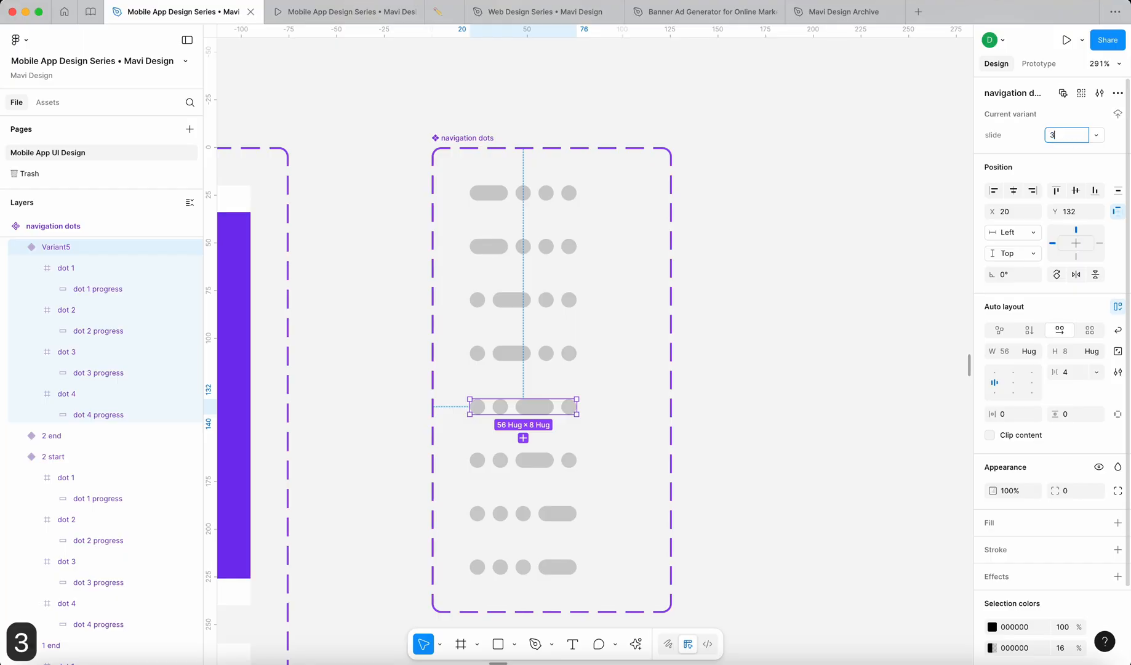
key("Return")
left_click(550, 464)
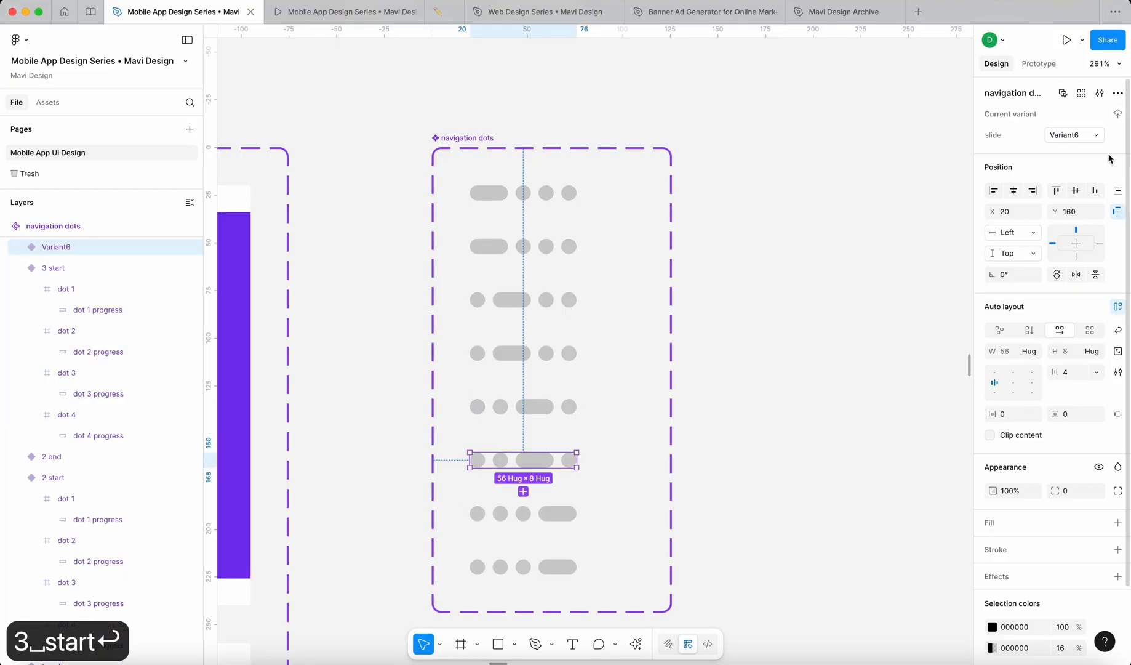
left_click(1079, 130)
type("3 end")
key("Return")
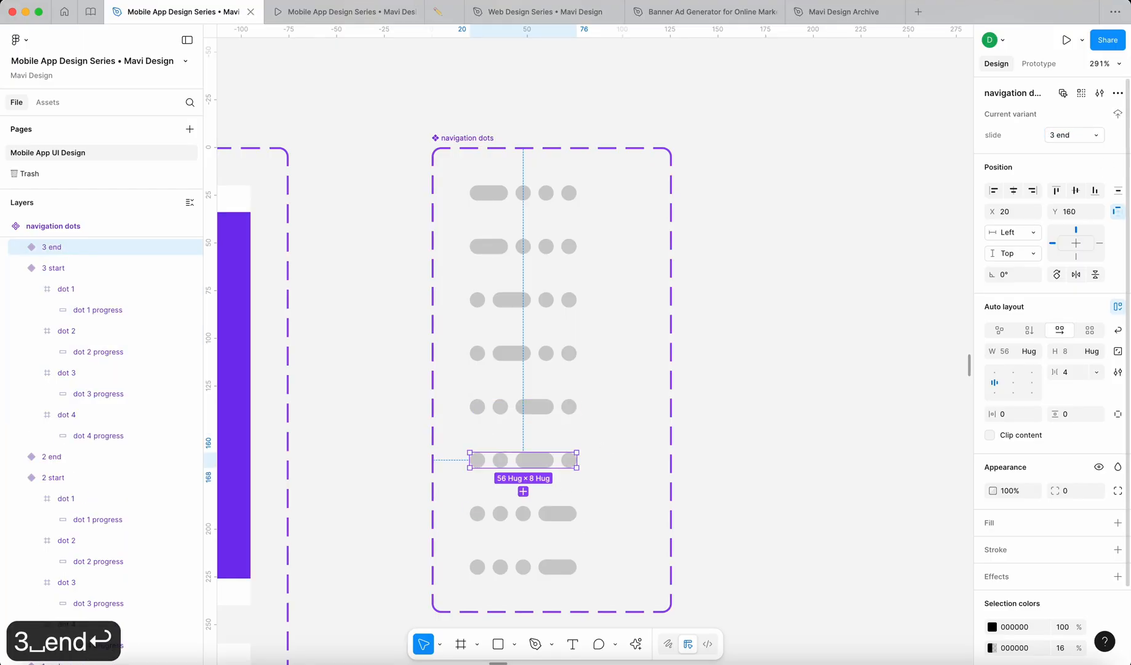
Step: Set the slide value of Variant7 to 4 start and of Variant8 to 4 end
left_click(559, 520)
type("4 start")
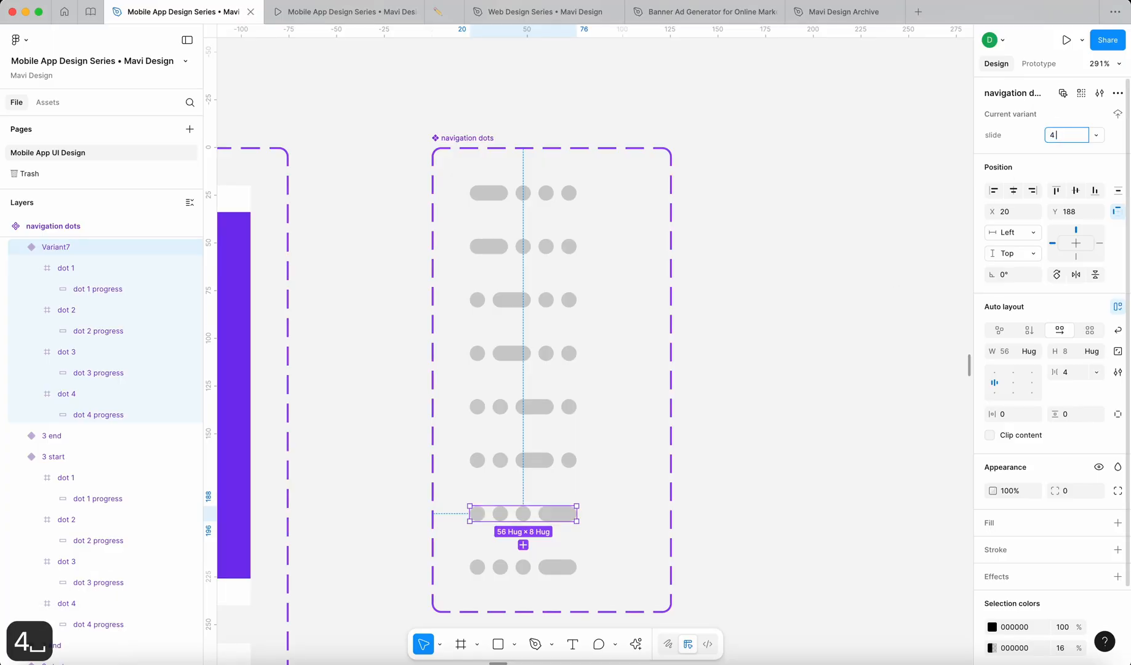
key("Return")
left_click(551, 565)
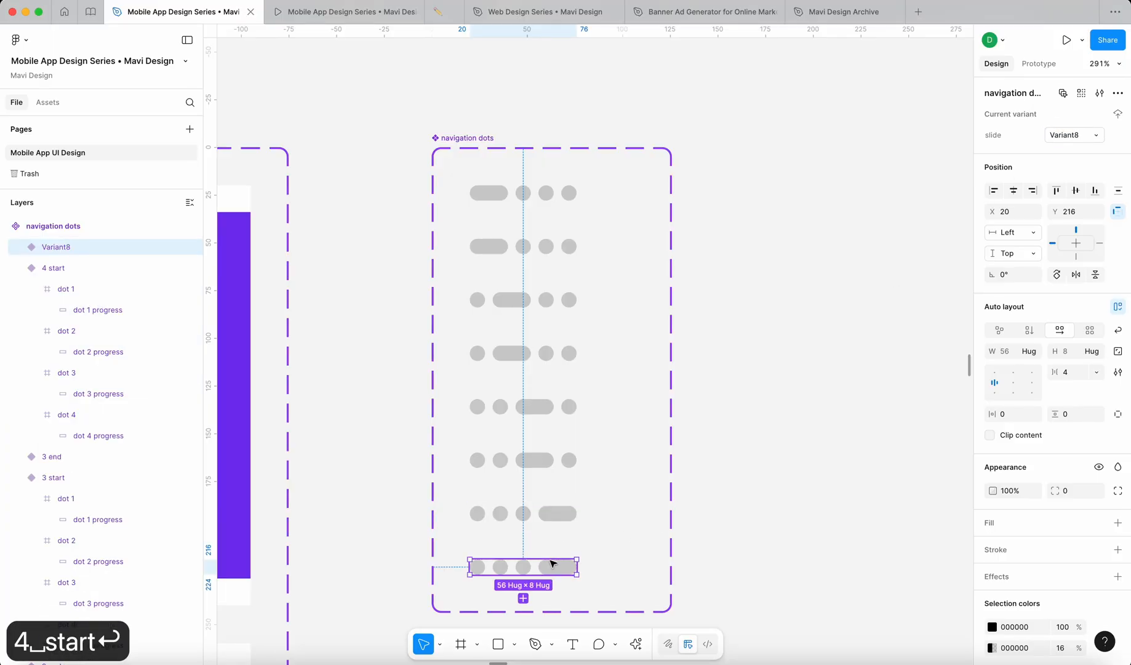
left_click(1063, 135)
type("4 end")
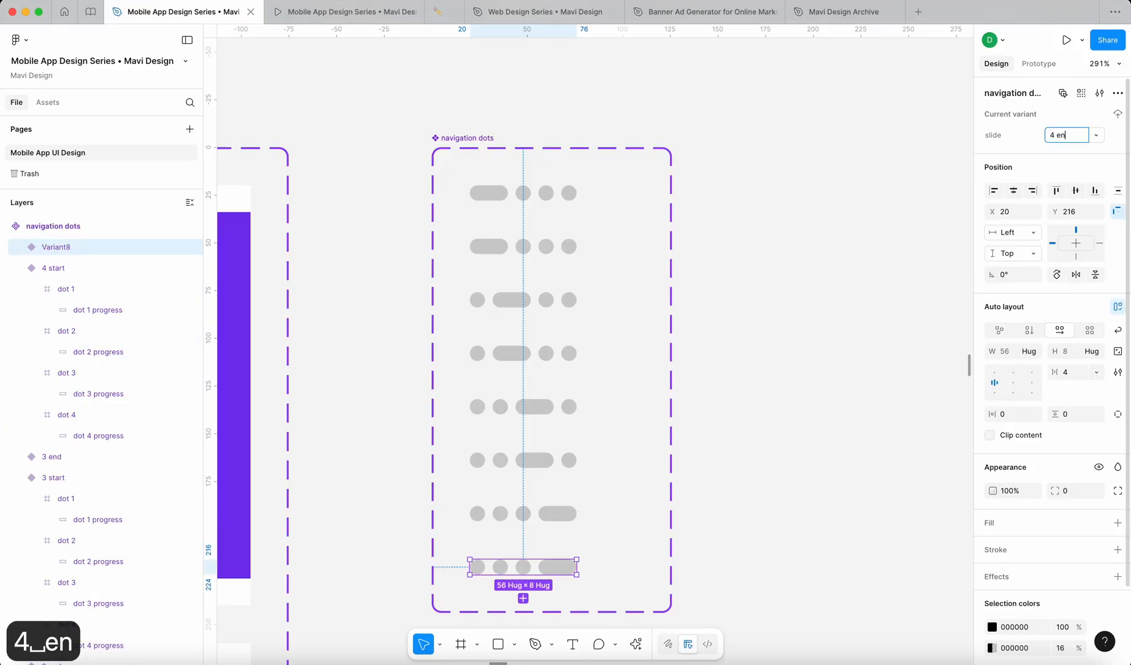
key("Return")
left_click(839, 315)
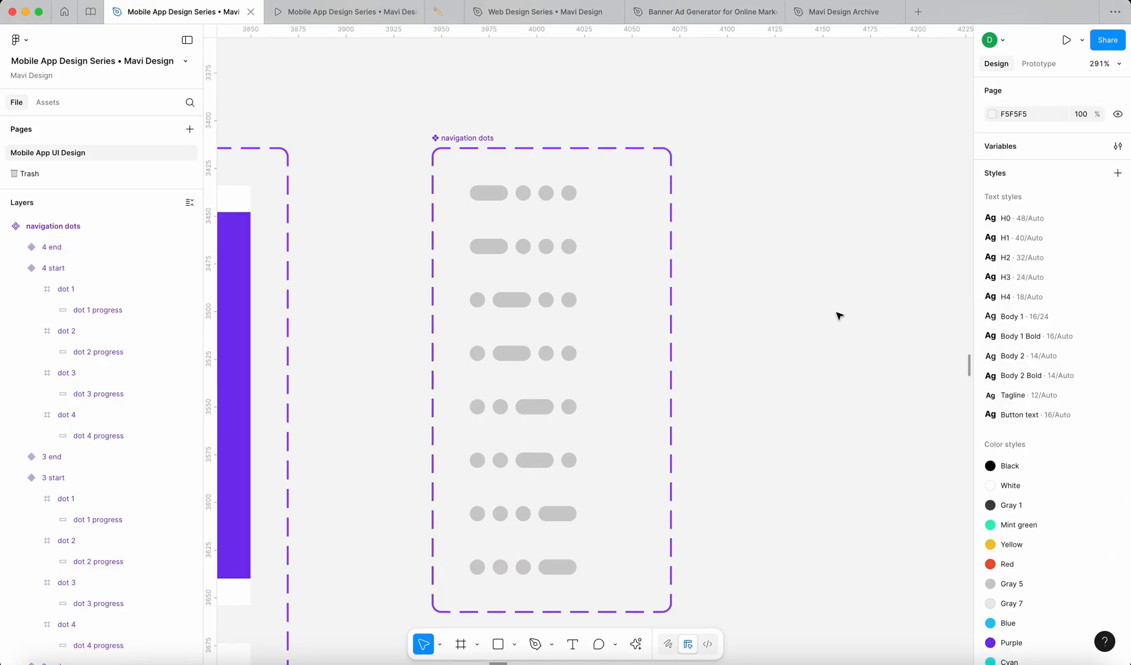
Step: Align the dot 1 progress rectangle to the right edge of dot 1 in the 1 end variant, filling the dot
double_click(486, 248)
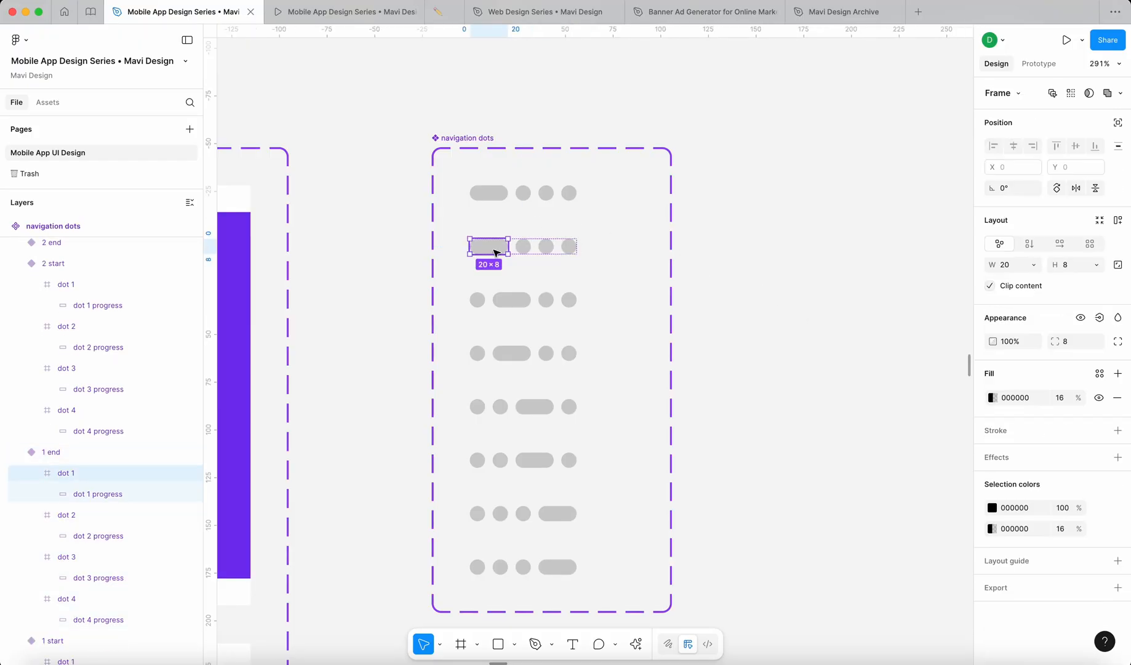
left_click(116, 494)
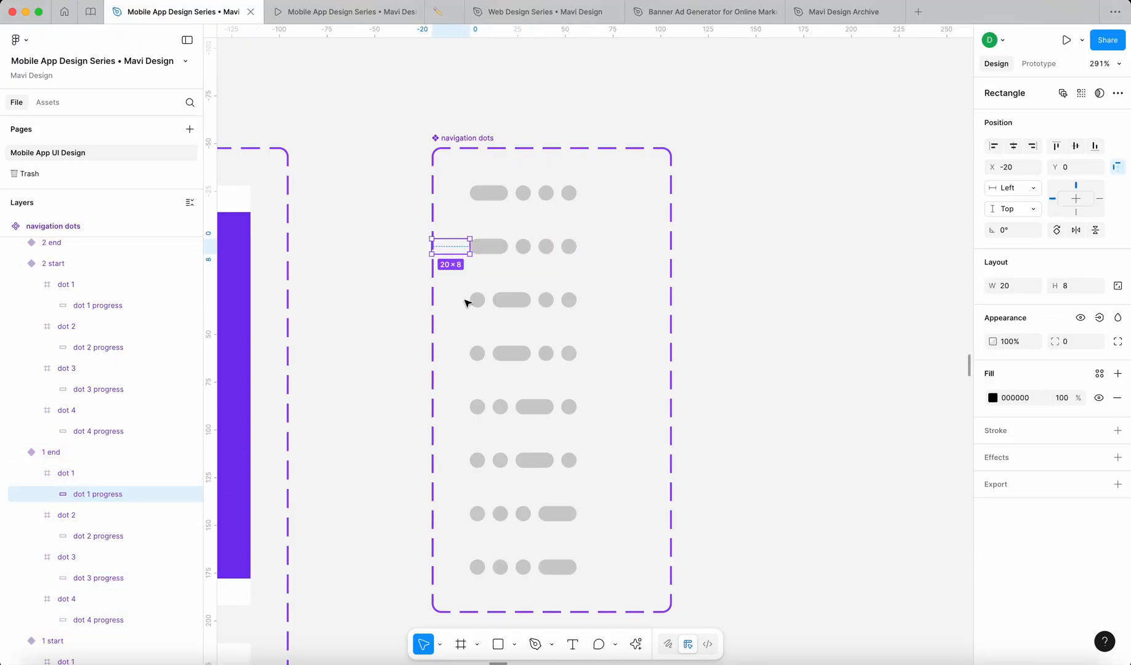
scroll(533, 318, "up", 5)
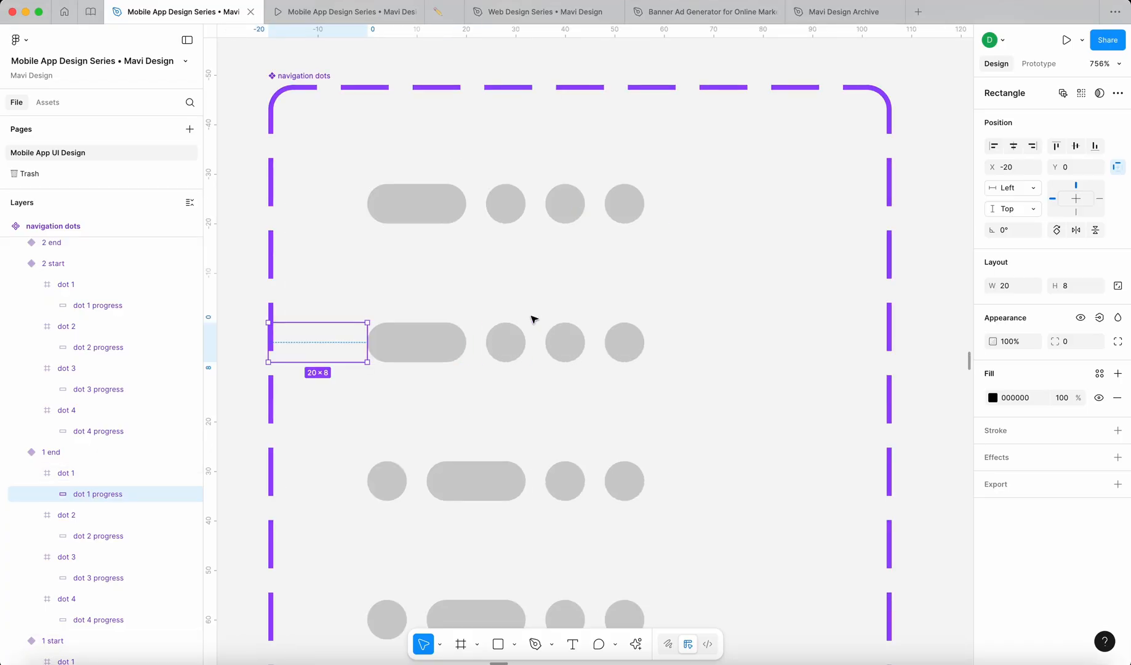
scroll(533, 318, "left", 2)
key("alt+d")
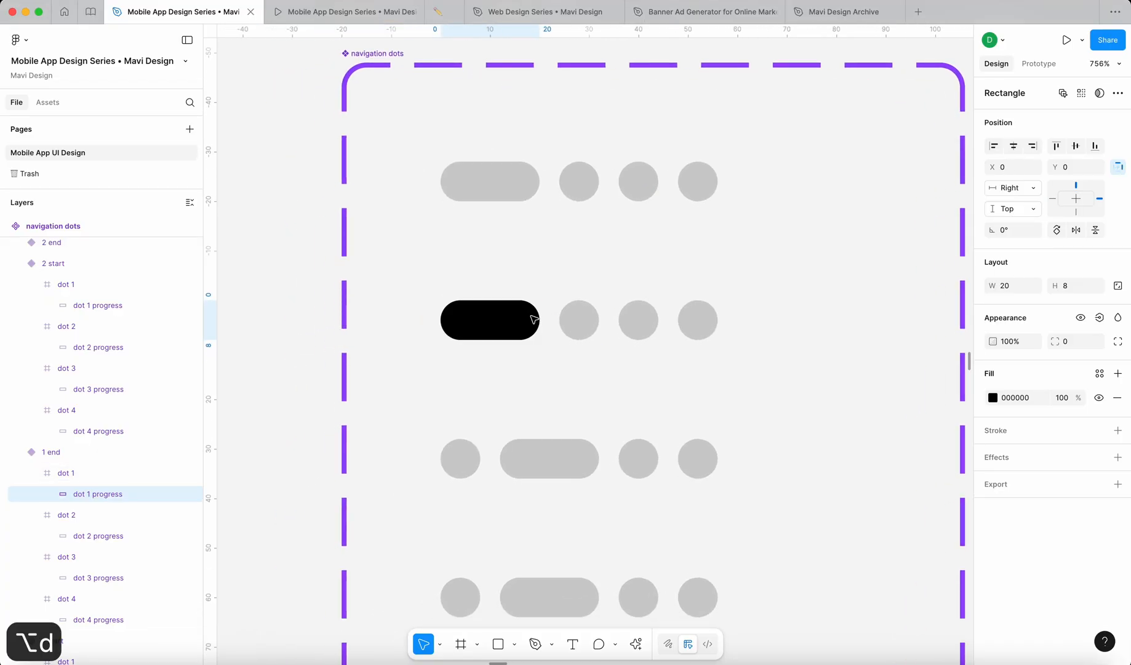
Step: Align the dot 2 progress rectangle to the right edge of dot 2 in the 2 end variant, filling the dot
left_click(552, 468)
double_click(552, 468)
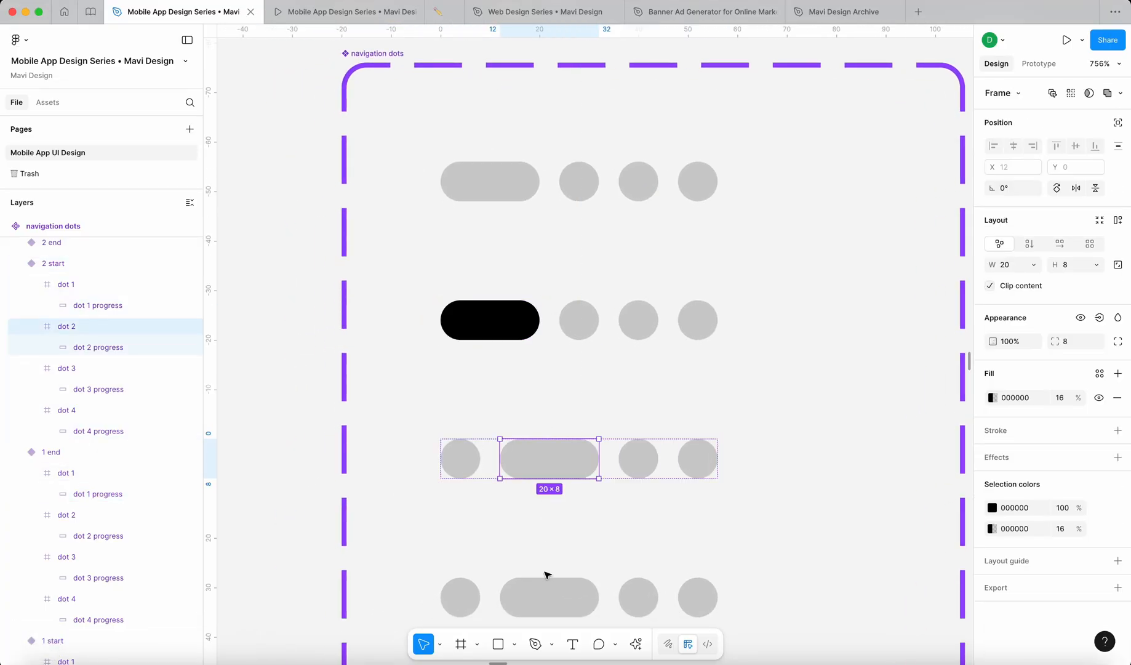
double_click(553, 602)
scroll(553, 603, "down", 2)
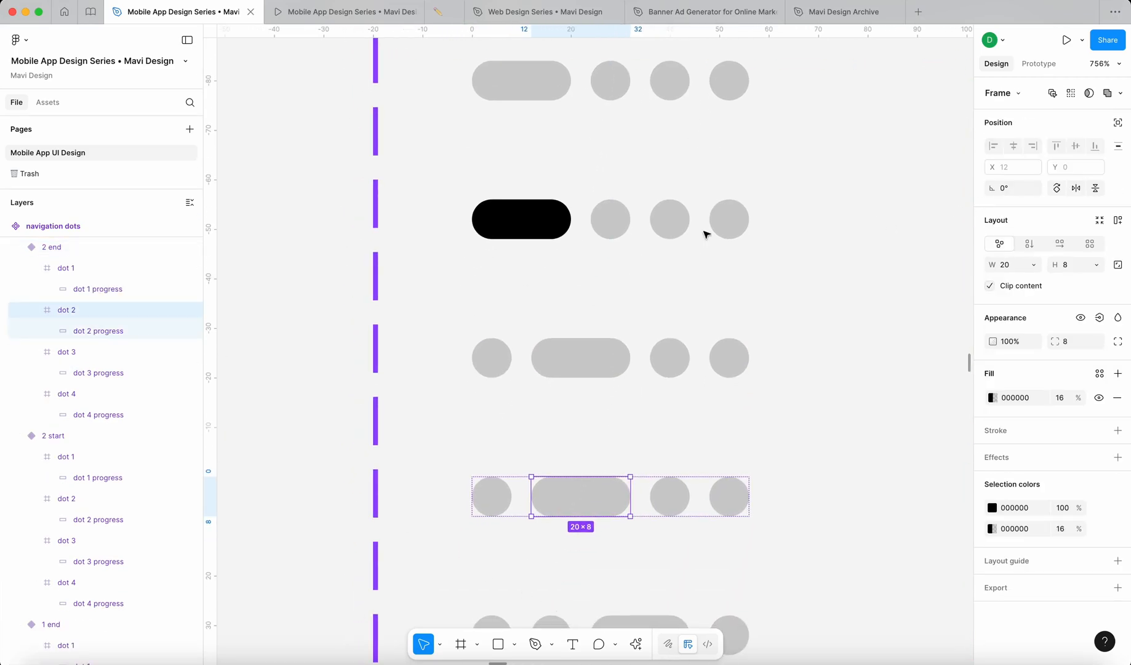
left_click(498, 499)
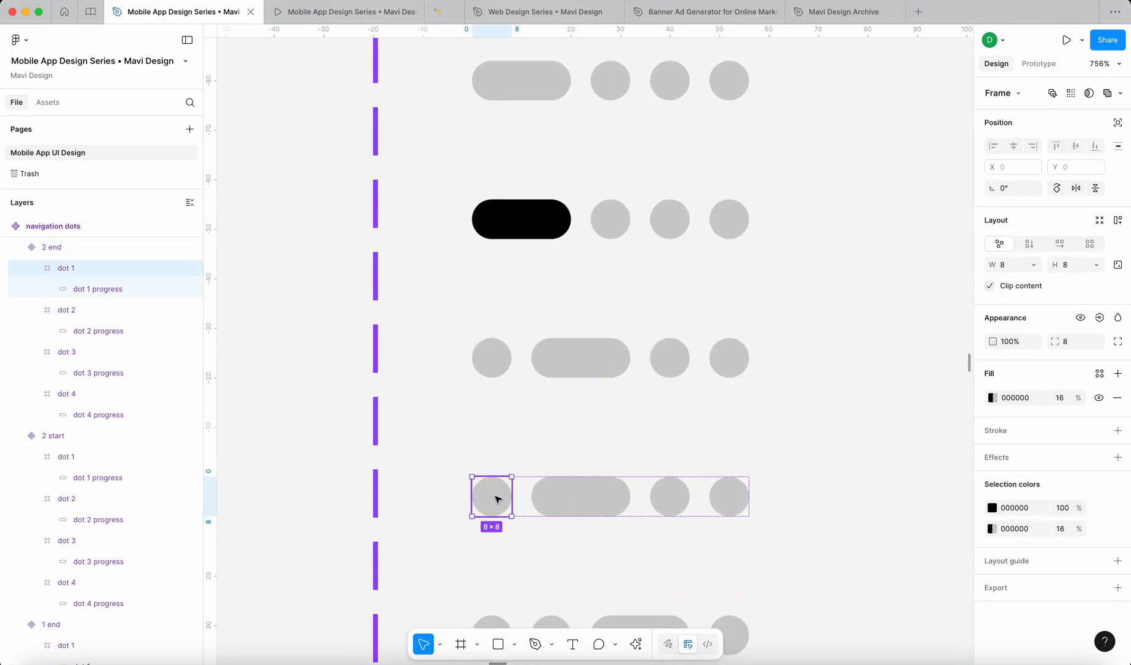
left_click(111, 249)
scroll(622, 466, "down", 3)
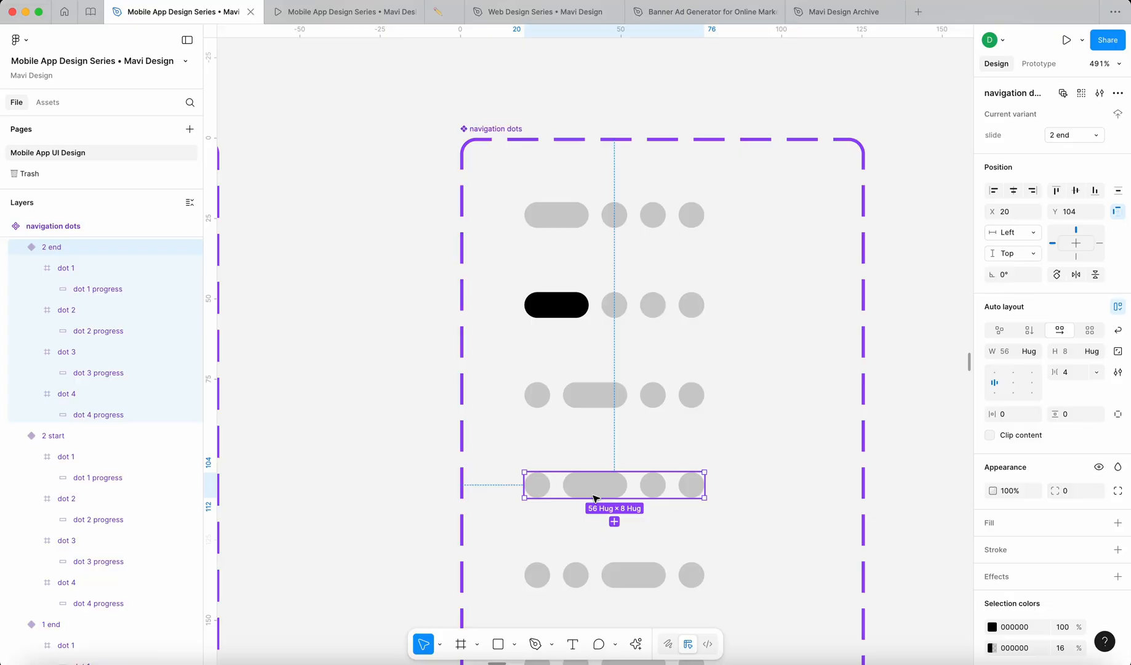
scroll(623, 466, "down", 5)
scroll(593, 498, "left", 1)
left_click(659, 218)
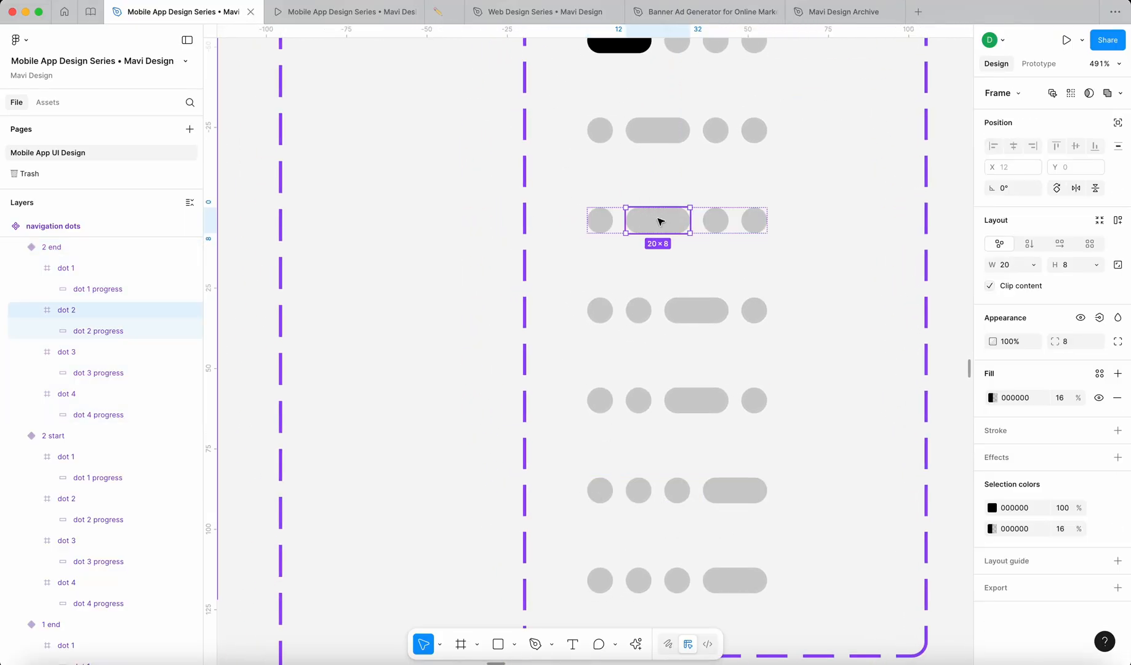
left_click(88, 330)
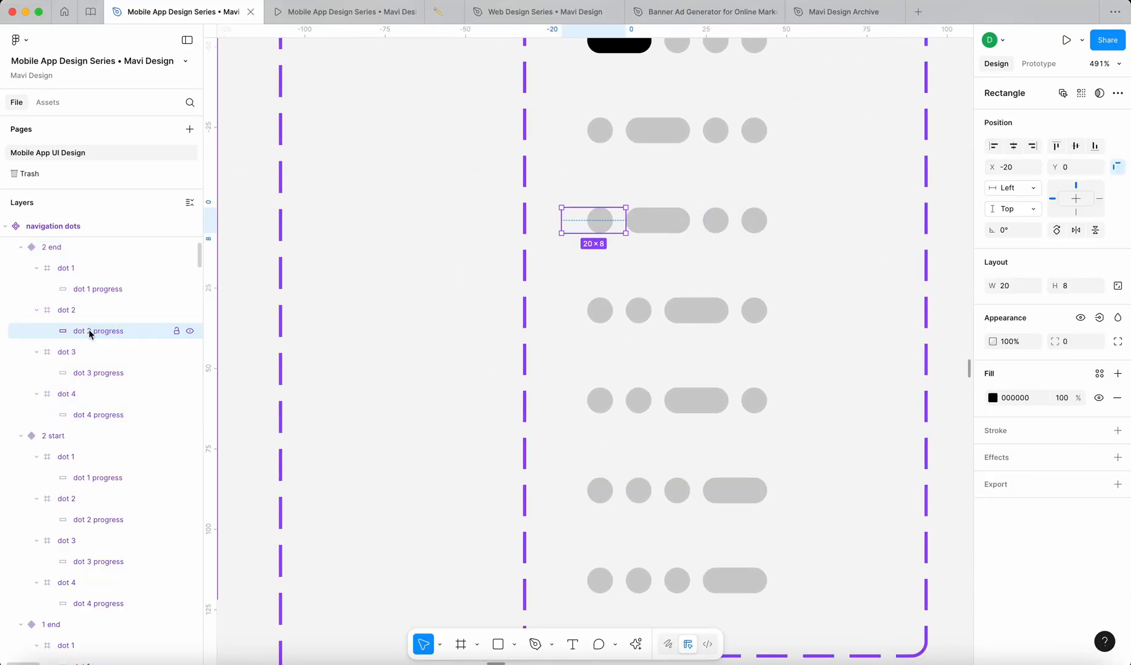
key("alt+d")
left_click(409, 388)
Step: Select the 3 end variant in the navigation dots component set
scroll(409, 387, "down", 5)
left_click(561, 394)
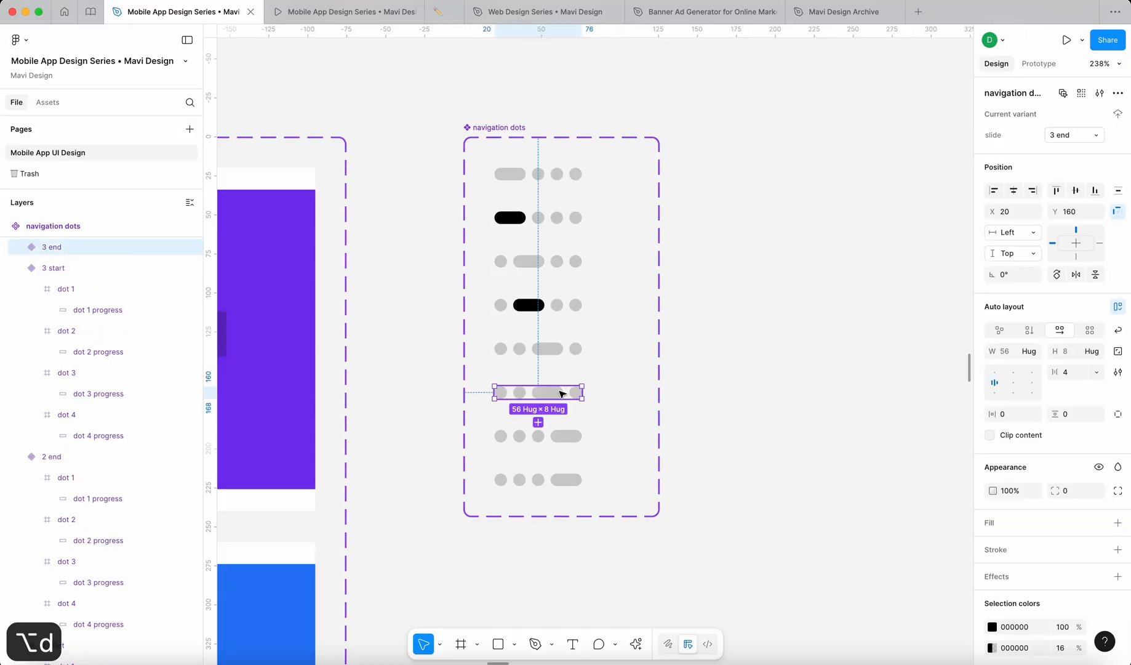
Step: Align the dot 3 progress bar in the 3 end variant and the dot 4 progress bar in 4 end to their dots' right edges
double_click(561, 394)
left_click(182, 373)
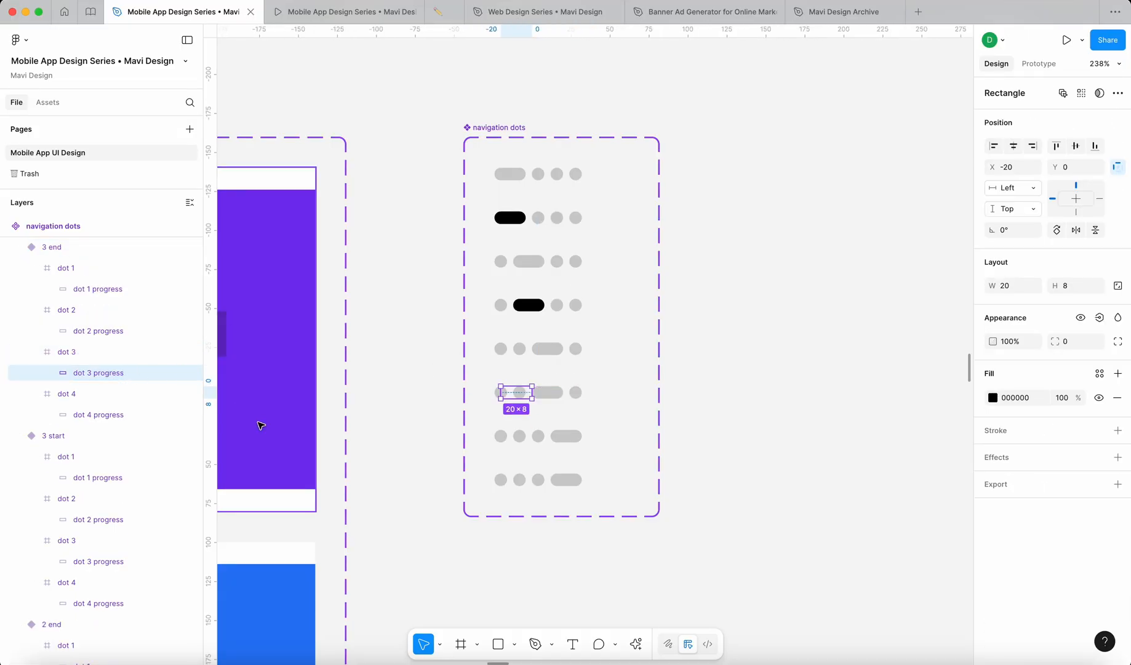
key("alt+d")
double_click(558, 480)
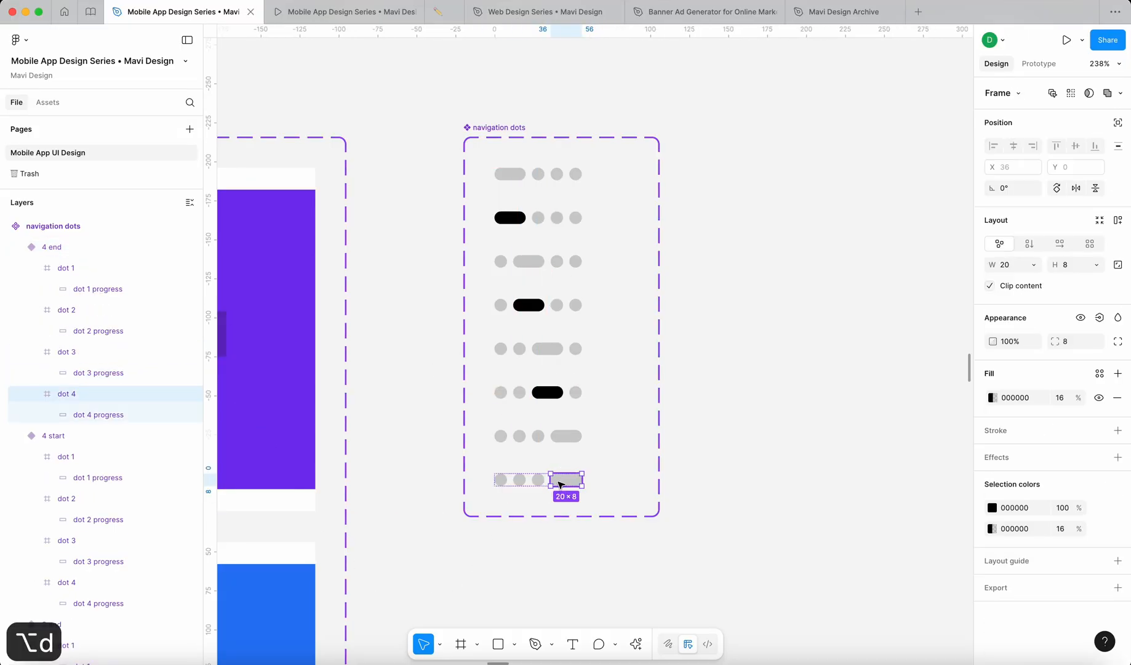
left_click(98, 417)
key("alt+d")
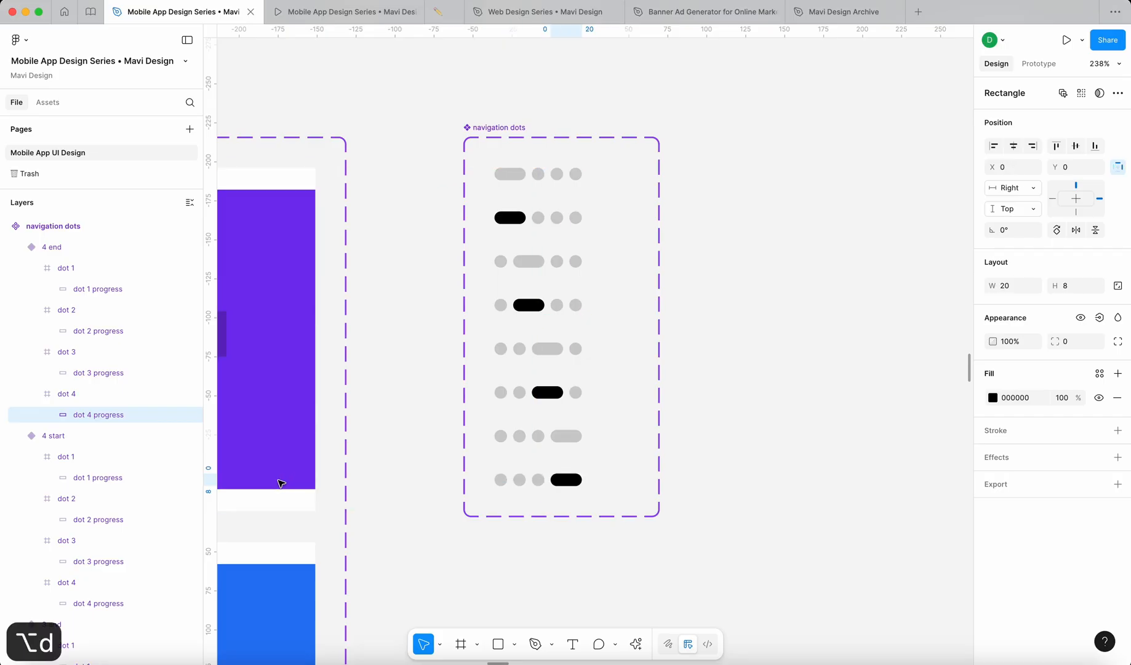
left_click(412, 532)
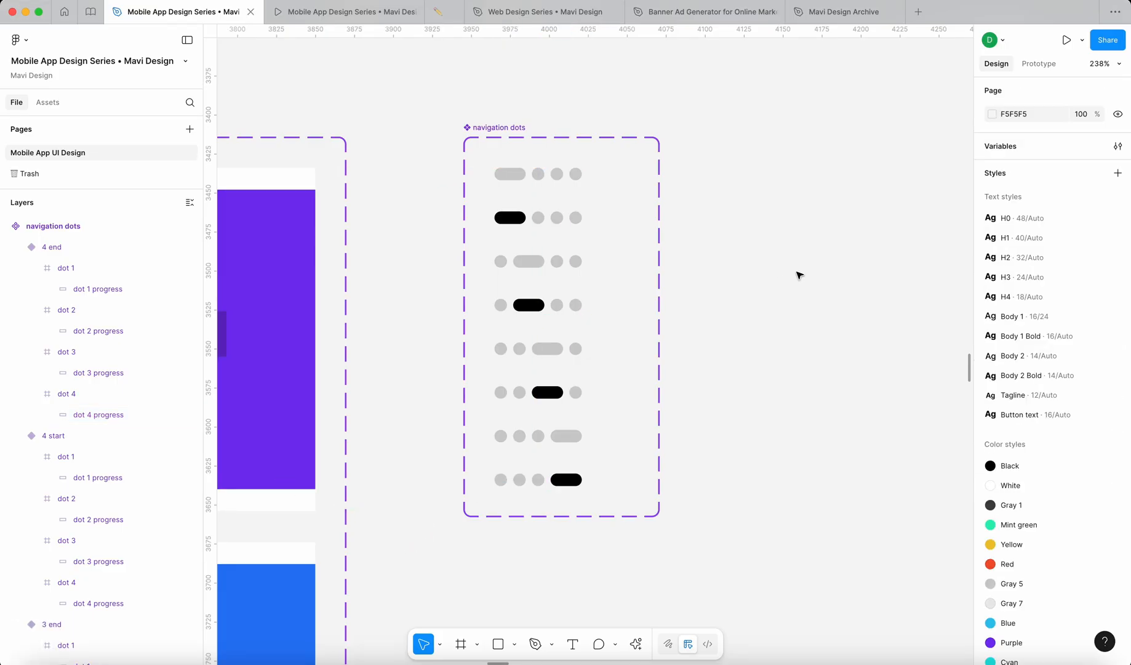
Step: Add a prototype connection from the 1 start variant of the navigation dots to 1 end, triggered After delay
left_click(532, 172)
scroll(531, 175, "up", 5)
scroll(531, 174, "up", 2)
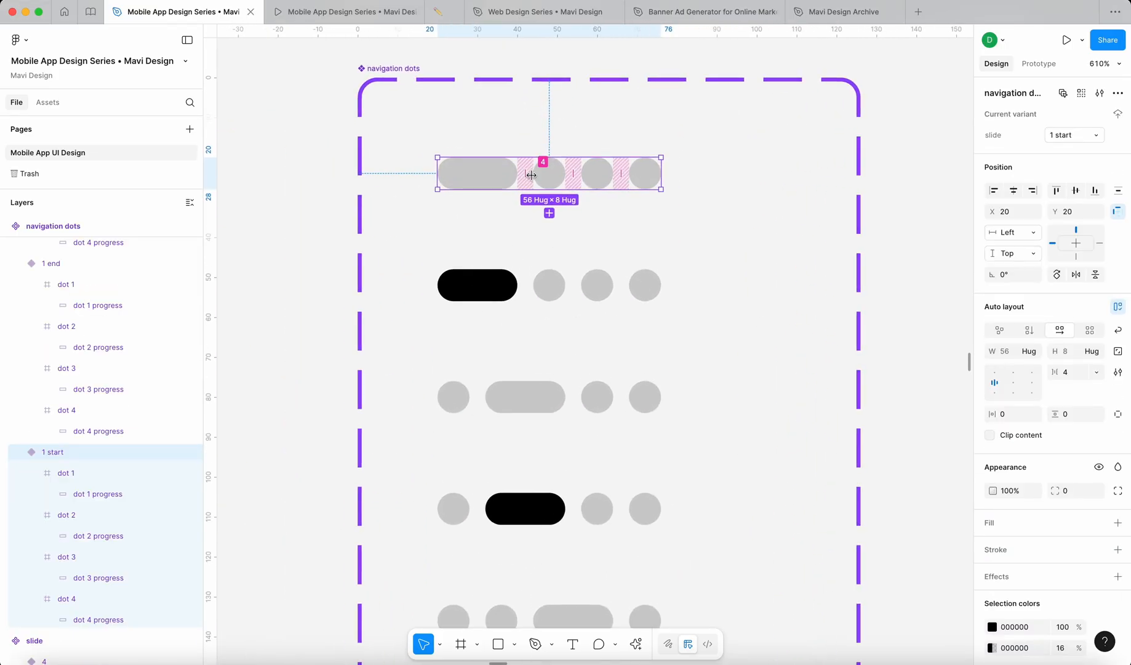
left_click(1038, 63)
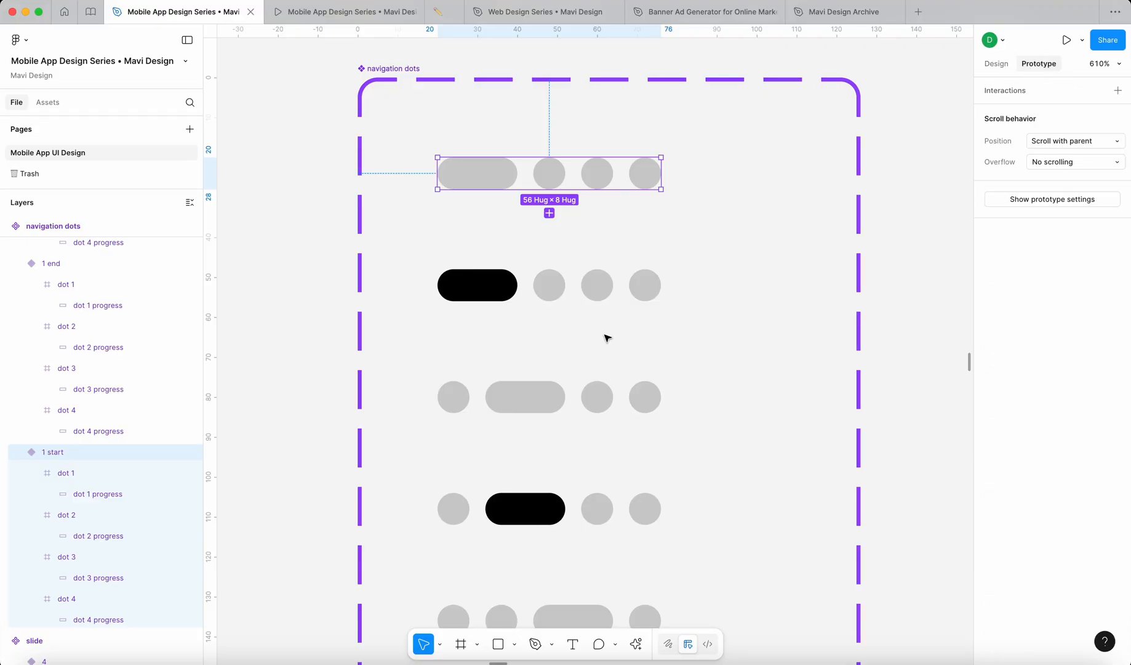
left_click_drag(549, 190, 652, 278)
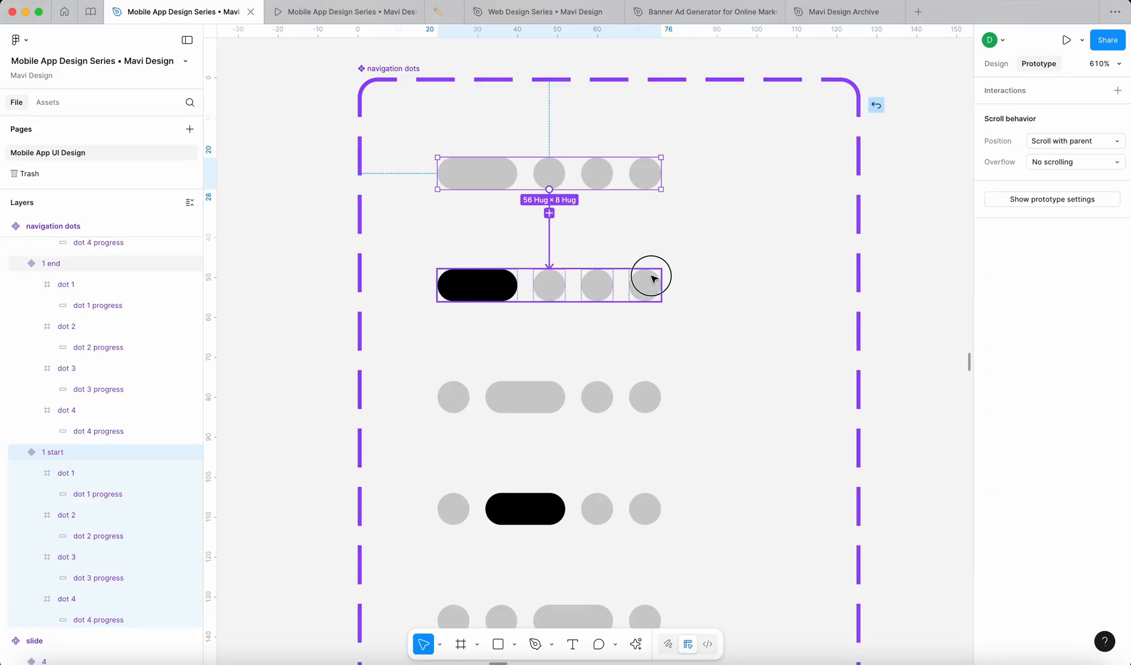
left_click_drag(584, 281, 586, 282)
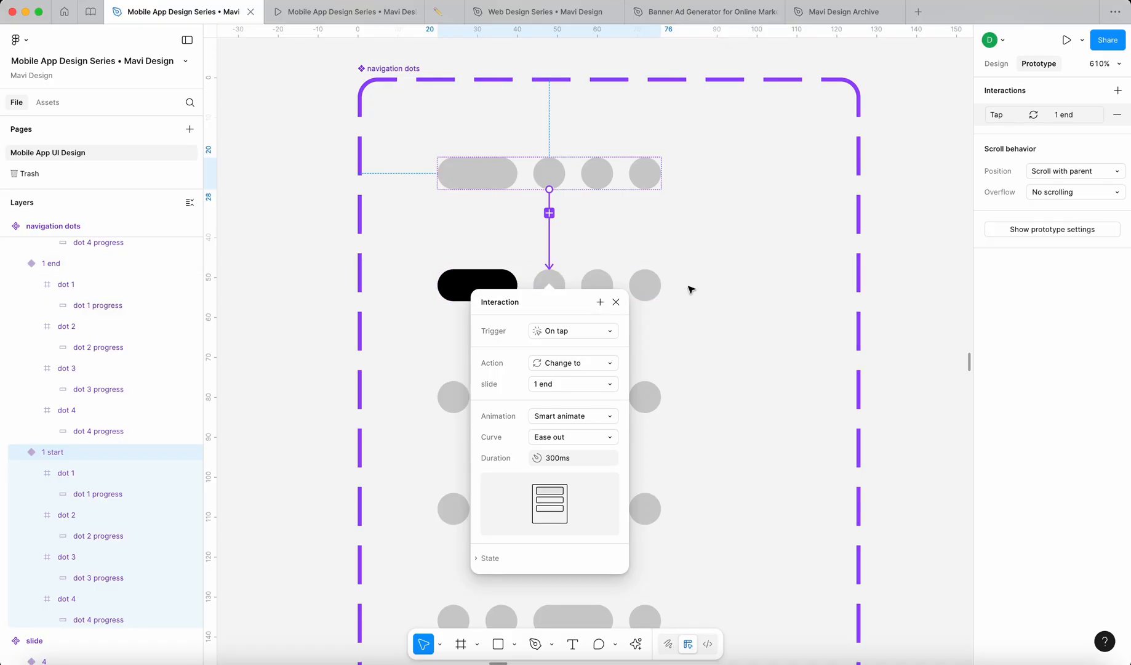
left_click(581, 338)
left_click(581, 495)
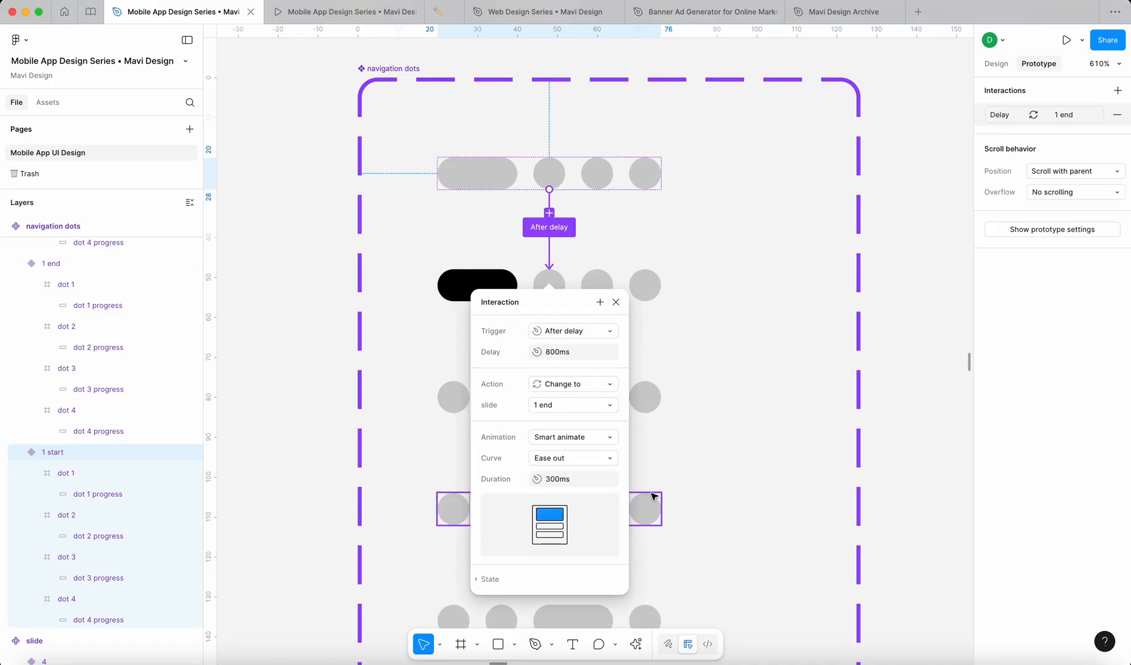
Step: Set the 1 start interaction's delay to 1 ms, its Smart animate duration to 2000 ms and its curve to Linear
type("0")
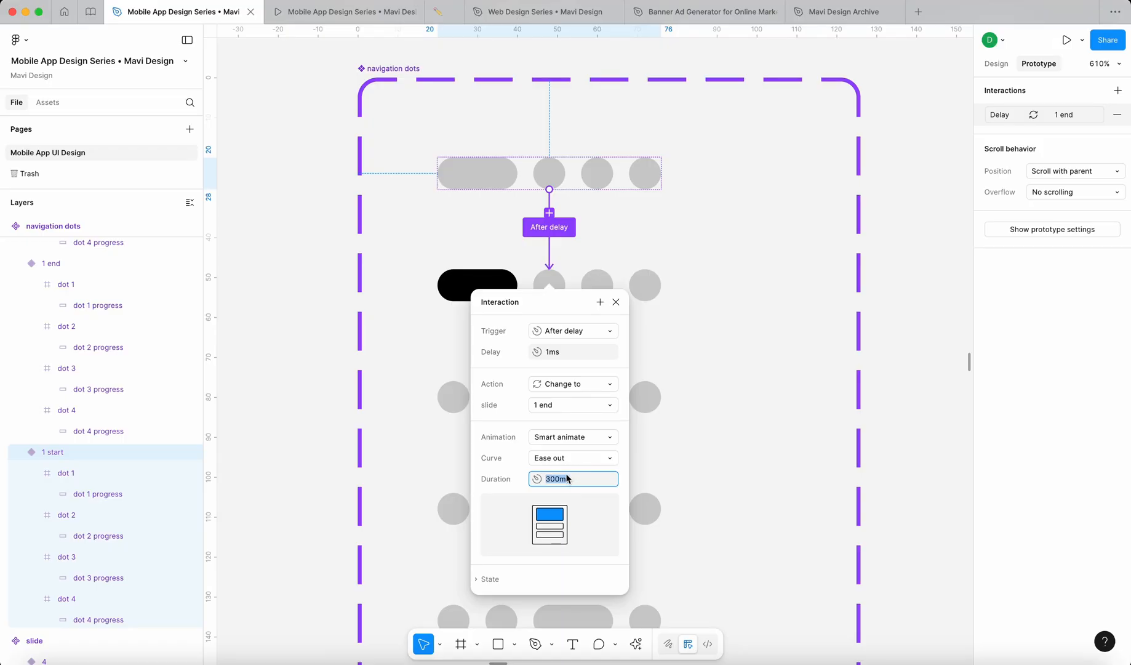
type("1")
key("BackSpace")
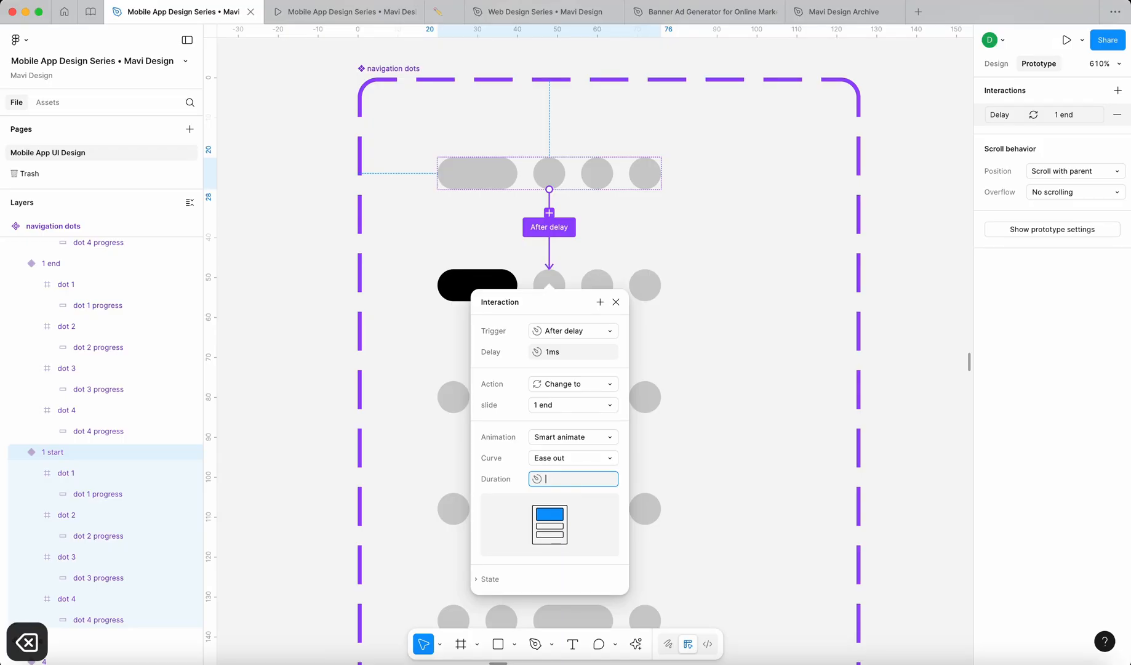
type("2000")
key("Return")
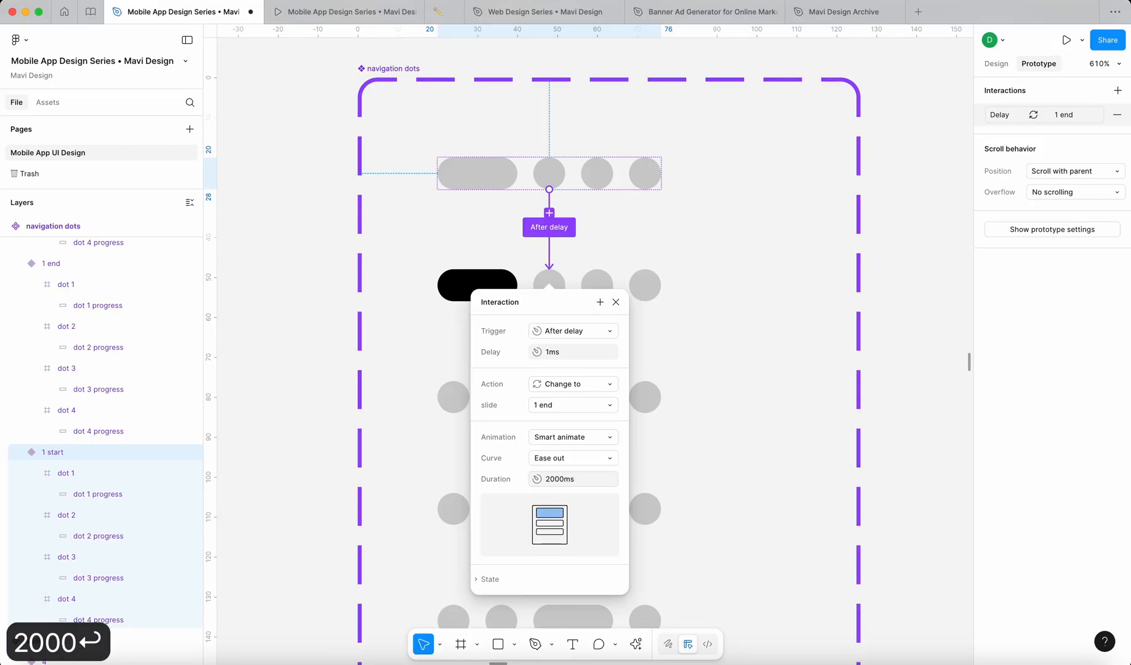
left_click(580, 465)
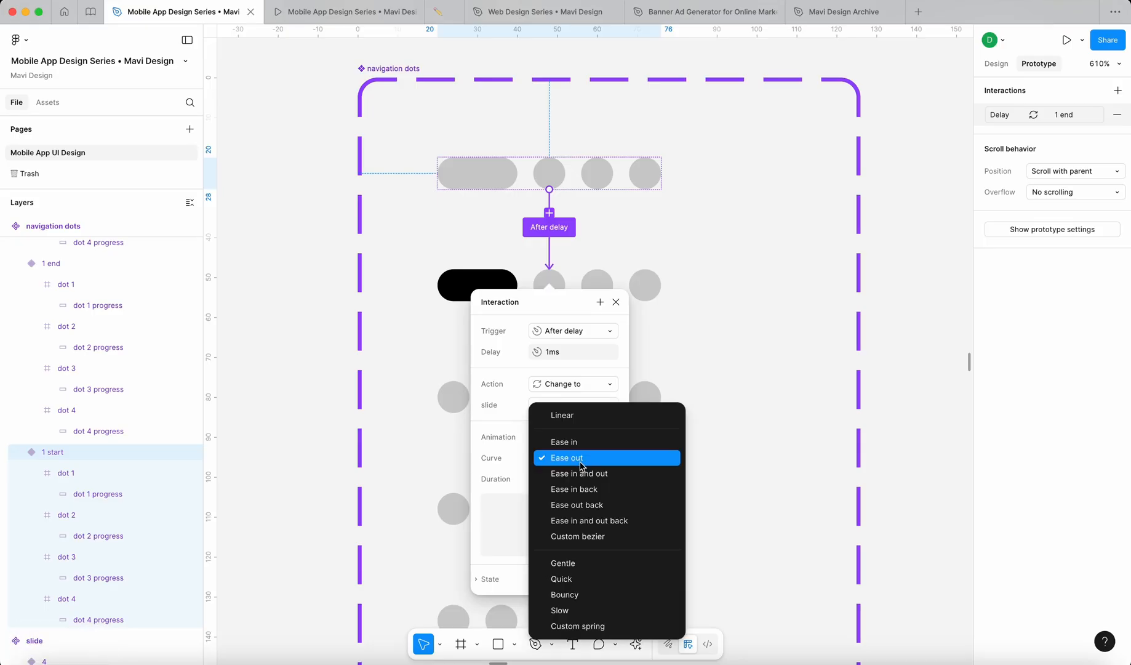
left_click(581, 466)
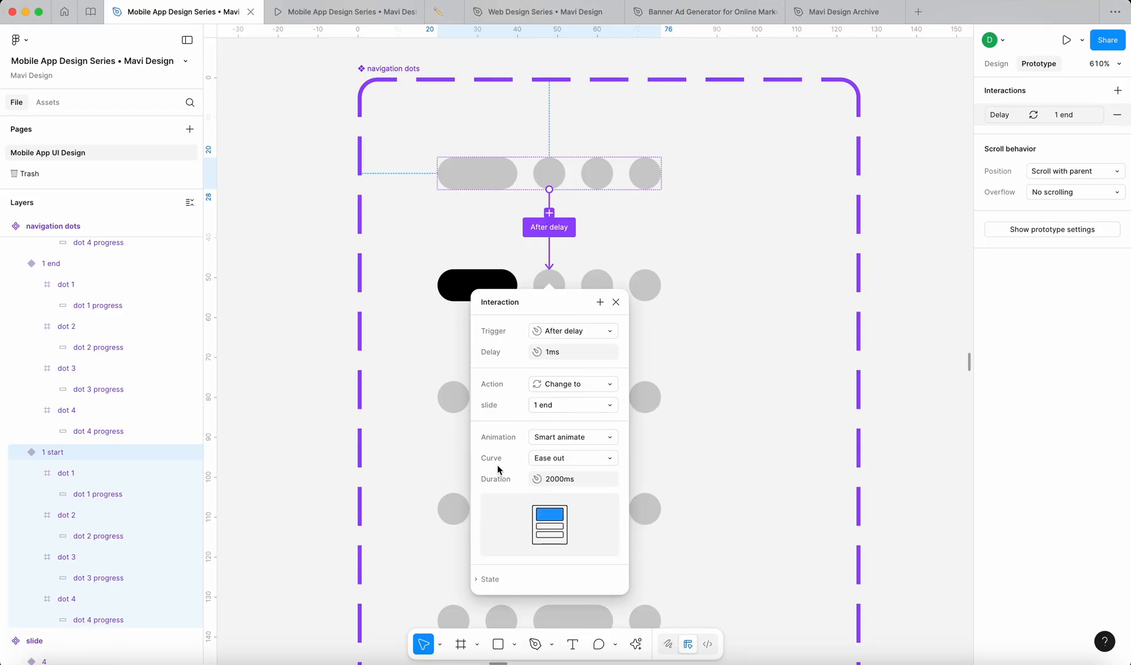
left_click(552, 461)
left_click(573, 416)
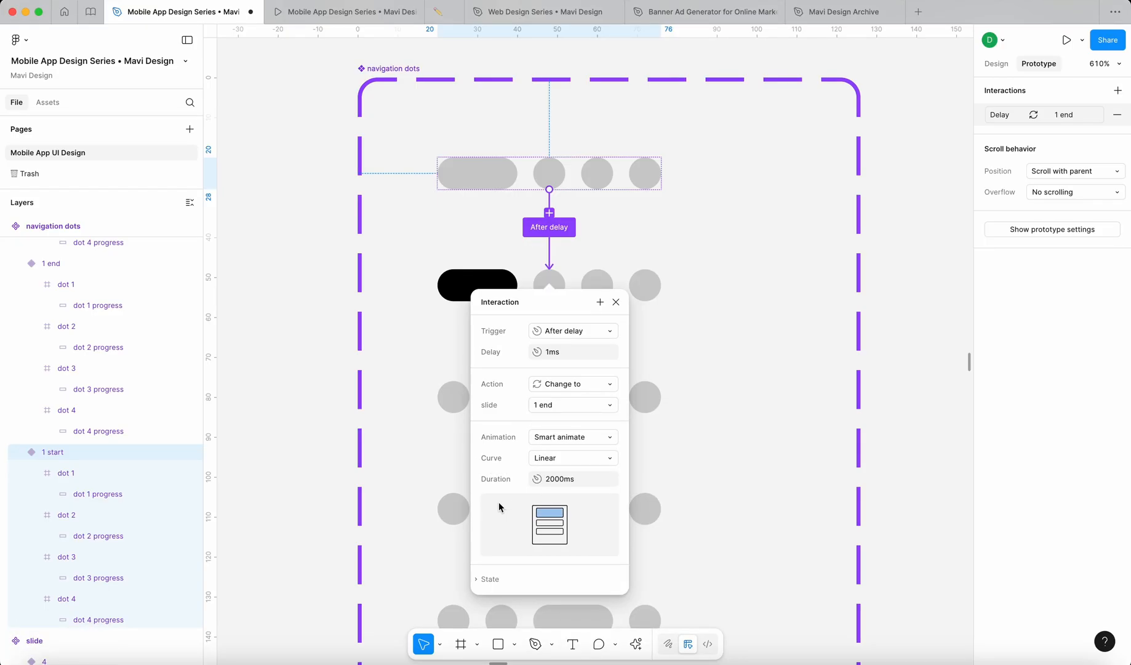
left_click(615, 302)
left_click(316, 330)
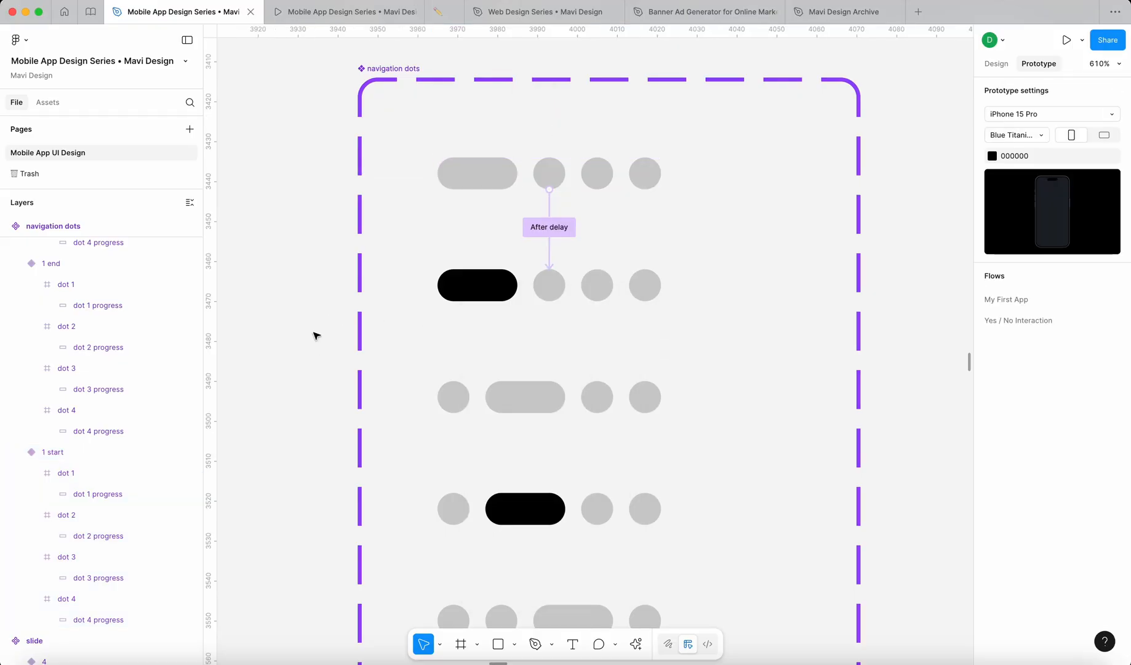
Step: Create an instance of the 1 start variant just outside the navigation dots component set
left_click(493, 183)
left_click(916, 245)
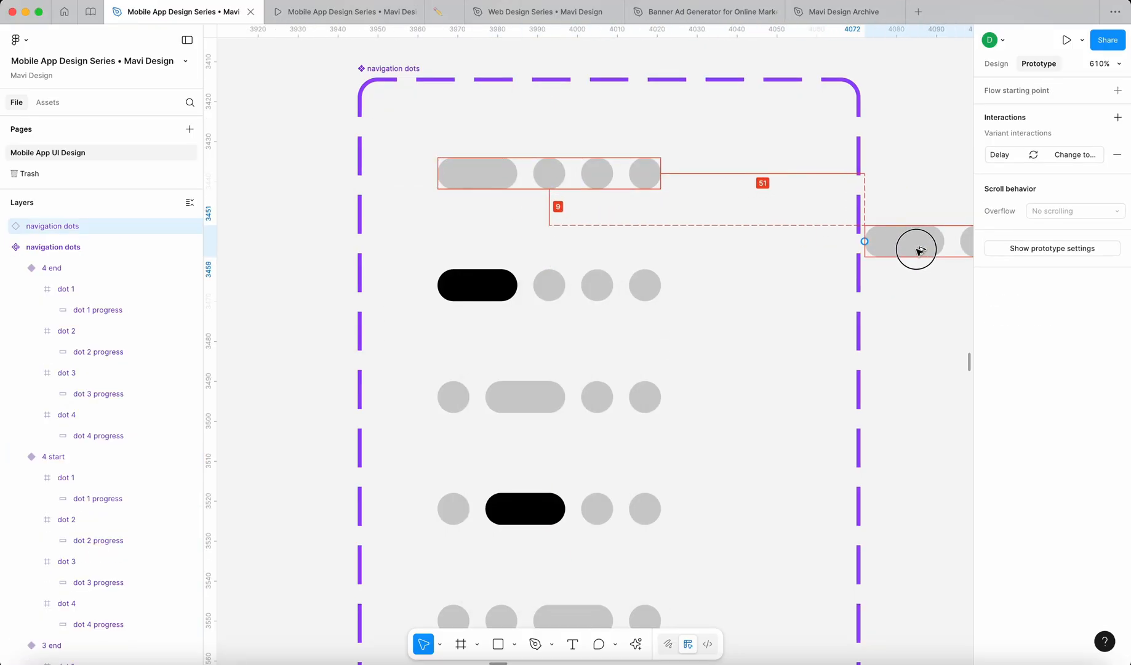
scroll(884, 252, "right", 5)
scroll(594, 262, "down", 5)
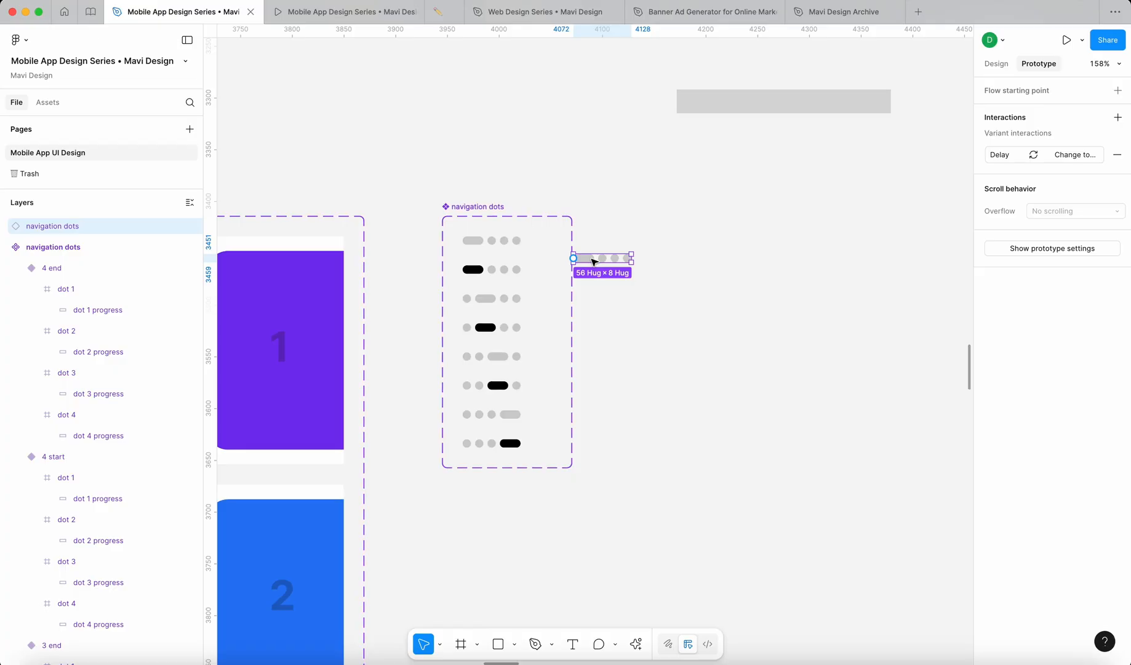
Step: Move the navigation dots instance into the page content_list frame of Test page 4, under the heading
key("super+x")
scroll(631, 255, "down", 5)
scroll(687, 250, "up", 8)
scroll(640, 246, "up", 5)
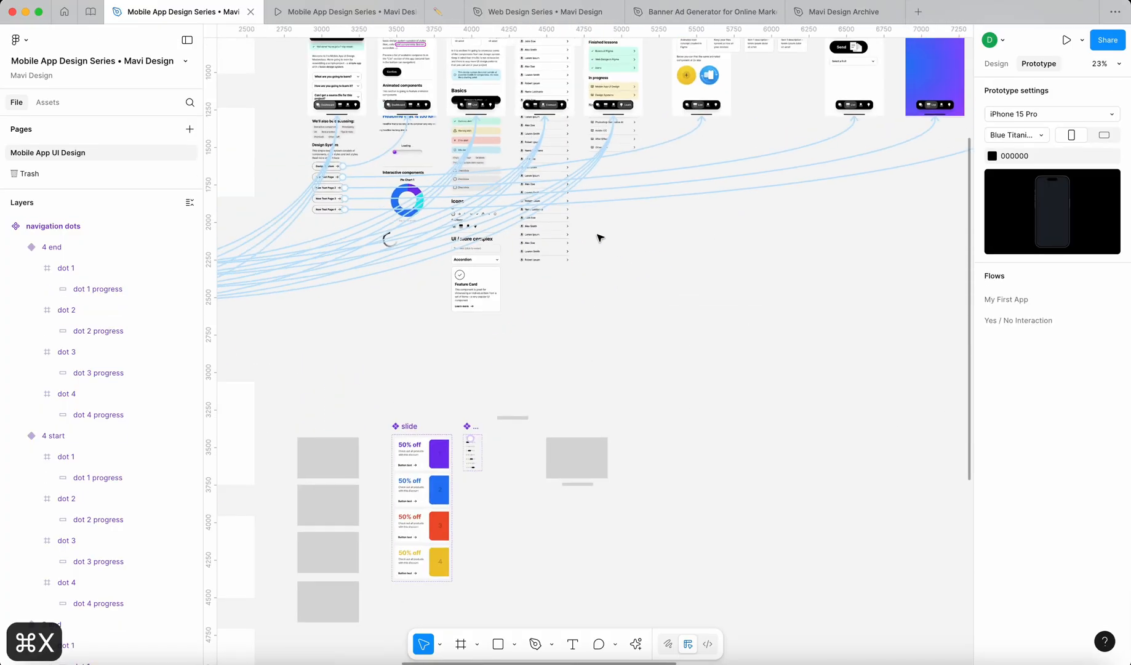
scroll(598, 234, "right", 10)
left_click(734, 133)
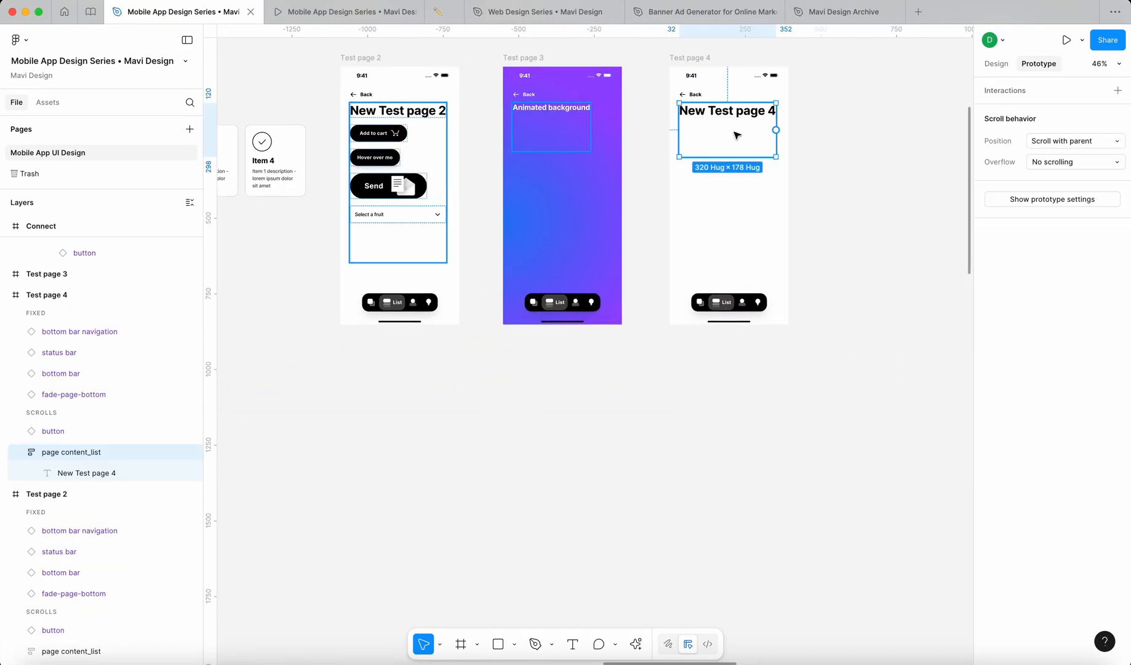
key("super+v")
scroll(661, 133, "up", 5)
left_click(429, 281)
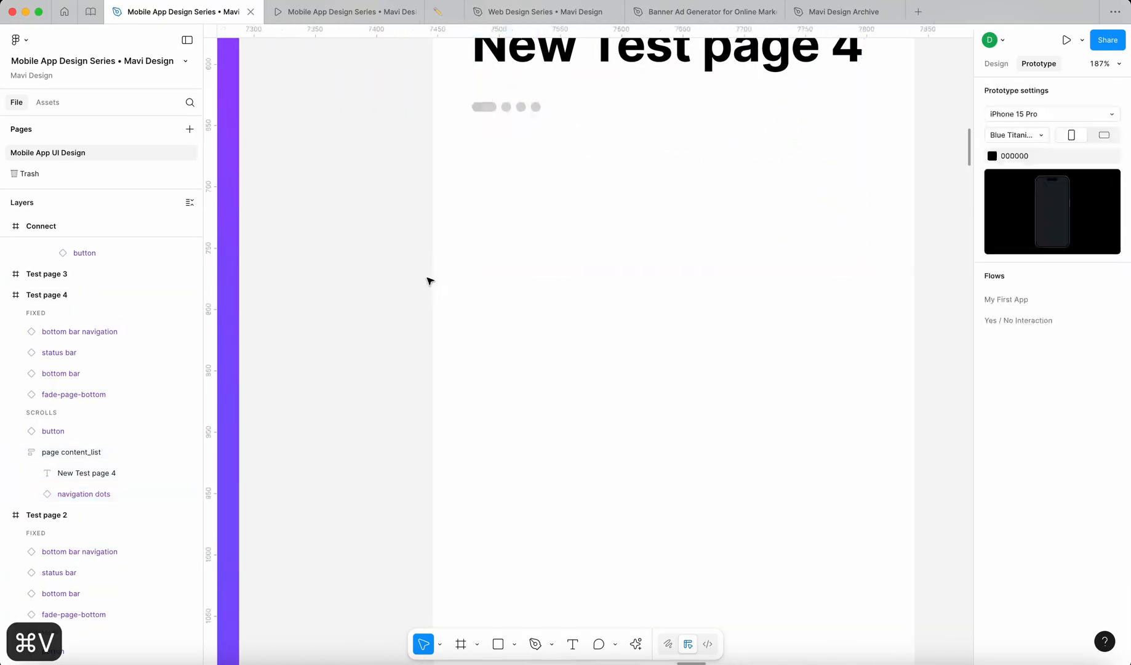
Step: Preview New Test page 4 in the running prototype and check the first dot's progress animation
left_click(324, 19)
left_click(608, 521)
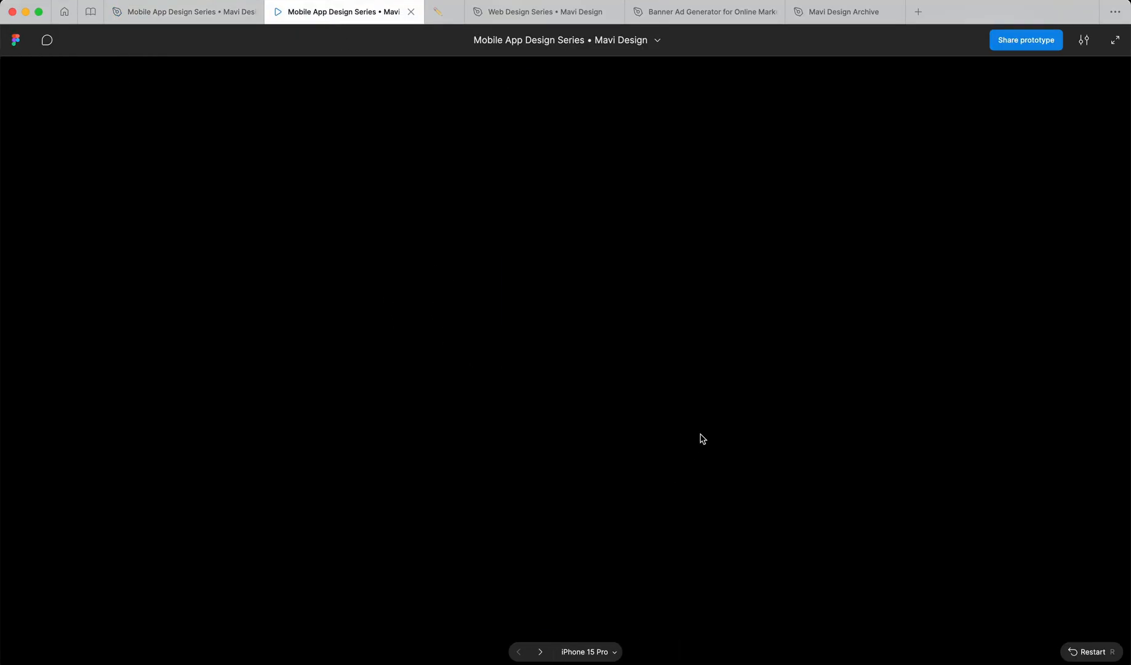
left_click(545, 523)
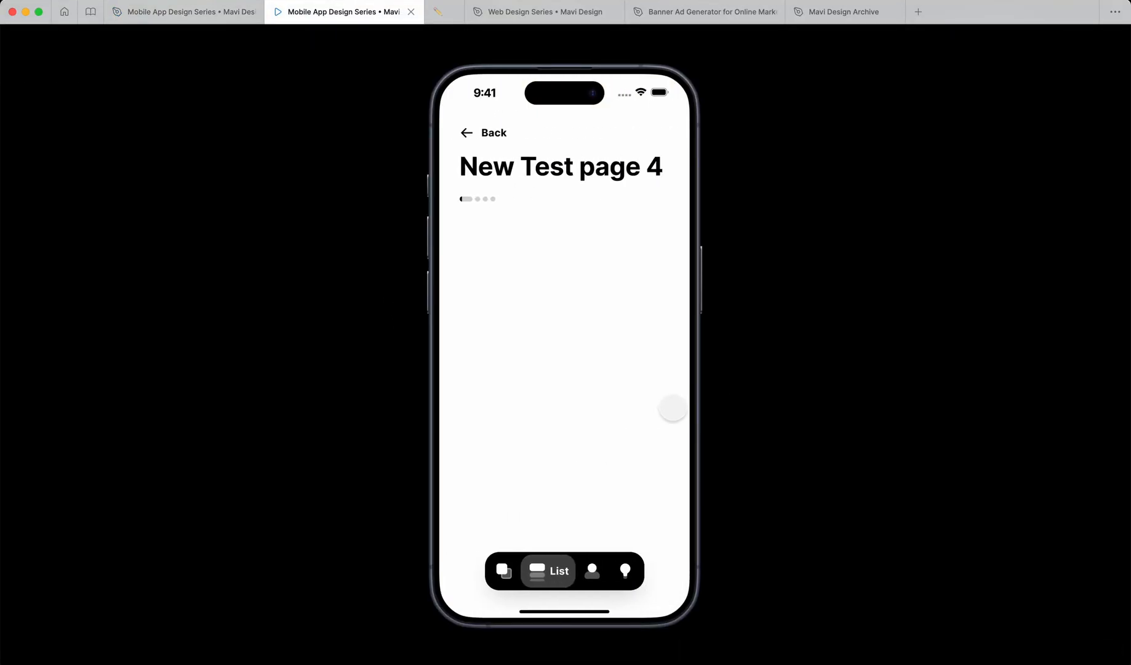
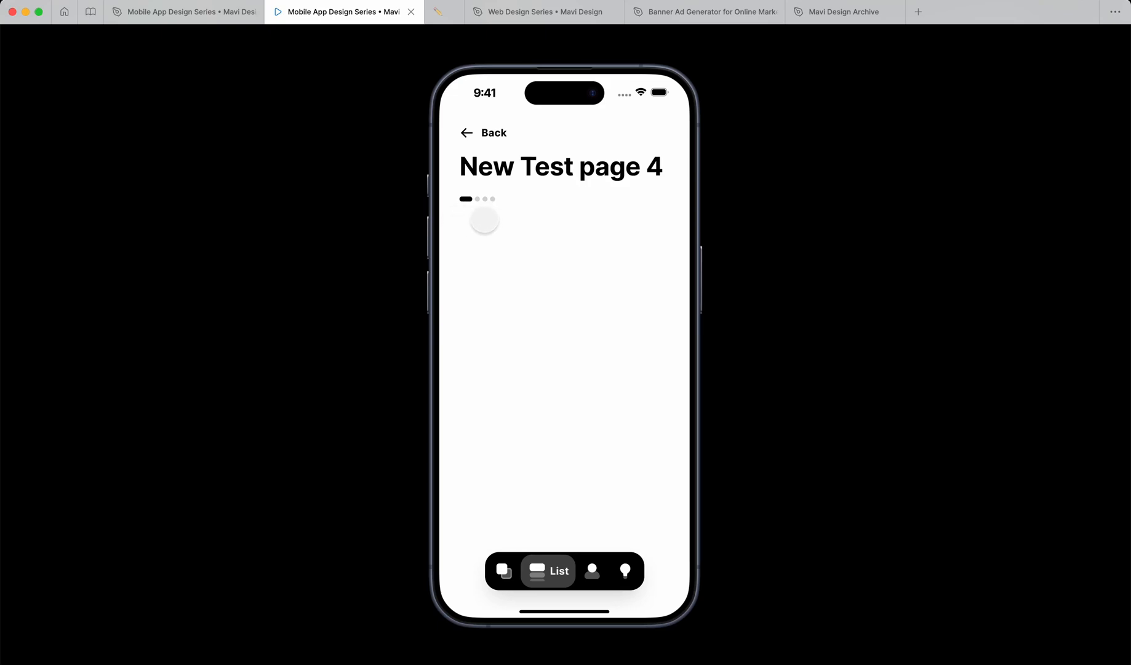
Step: Return to the design file and add a prototype connection from the 2 start variant to 2 end
left_click(179, 13)
scroll(429, 222, "down", 10)
scroll(429, 222, "left", 10)
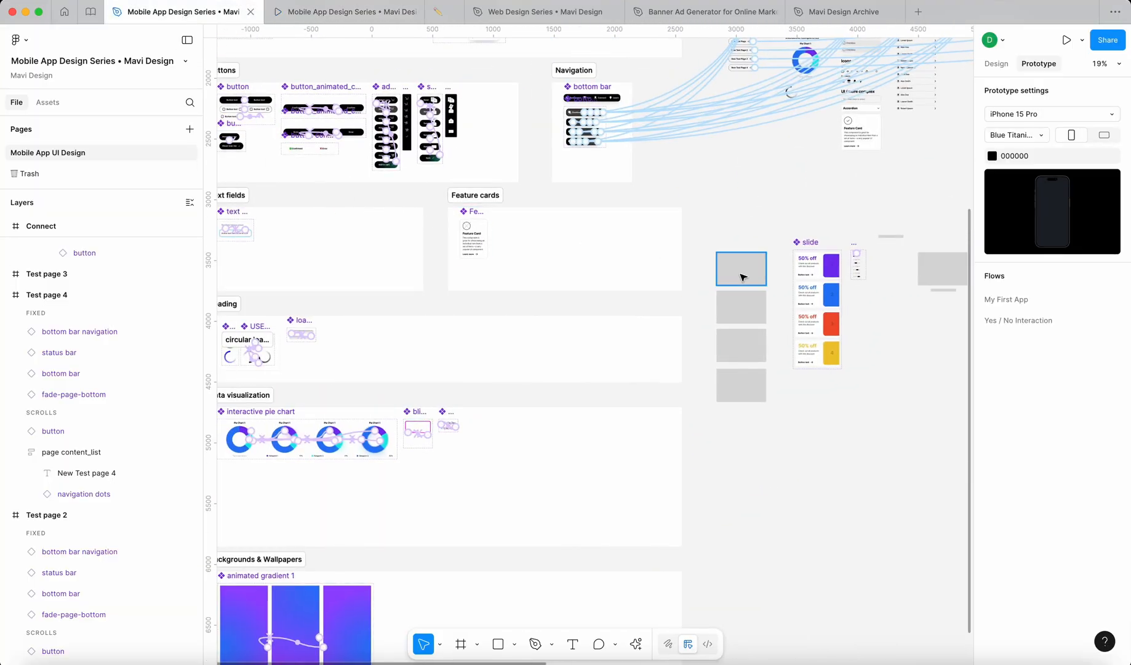
scroll(864, 255, "up", 10)
left_click(836, 295)
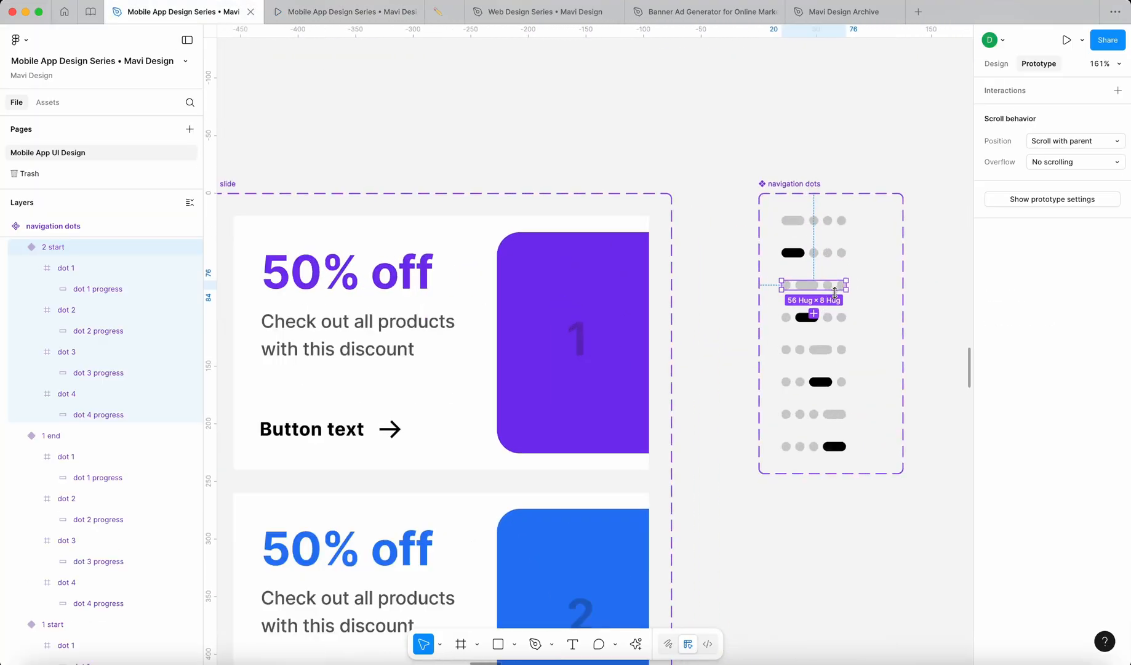
scroll(835, 295, "up", 8)
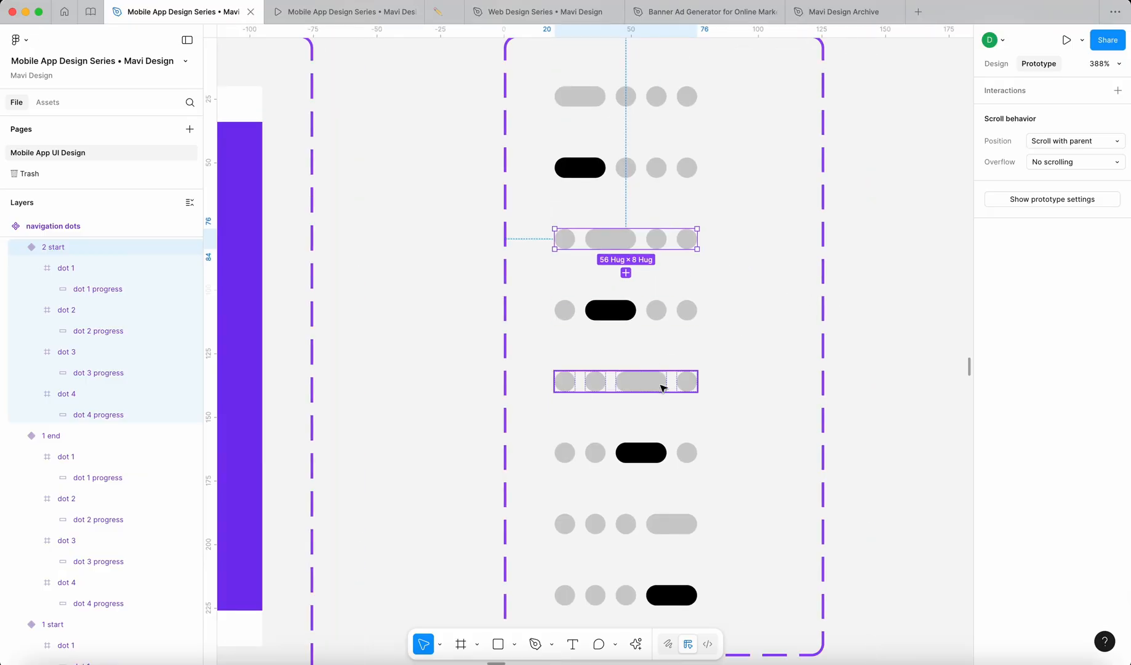
scroll(627, 262, "up", 5)
left_click_drag(624, 230, 646, 344)
scroll(646, 298, "down", 5)
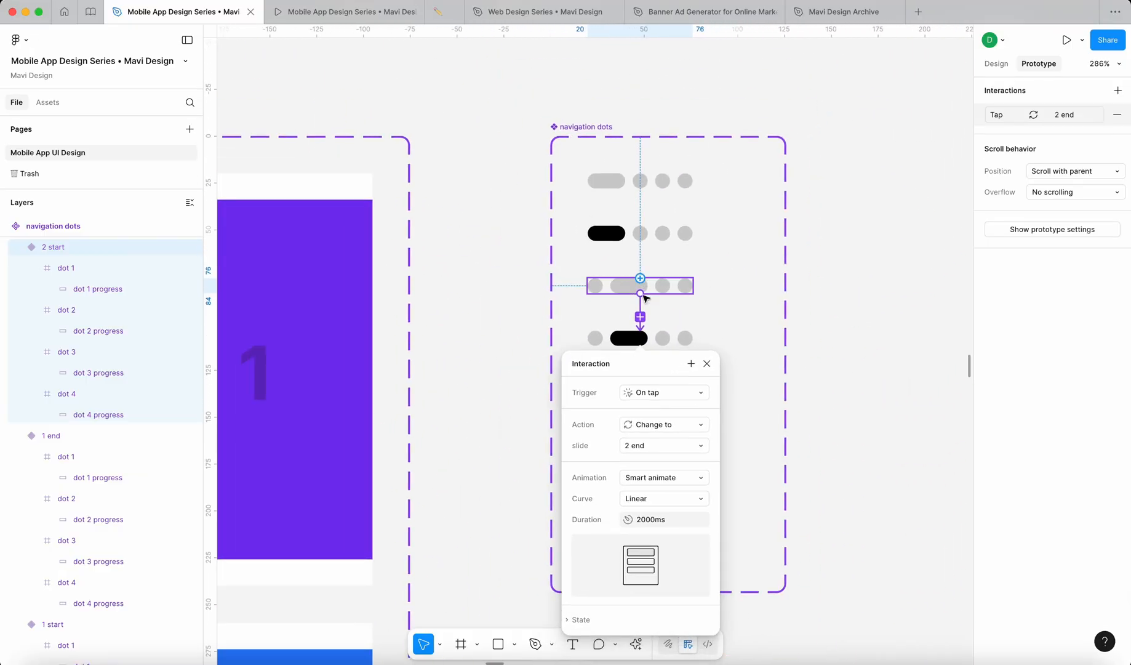
Step: Change the 2 start interaction's trigger to After delay with a delay of 1 ms
left_click(673, 394)
left_click(676, 555)
left_click(664, 413)
type("0")
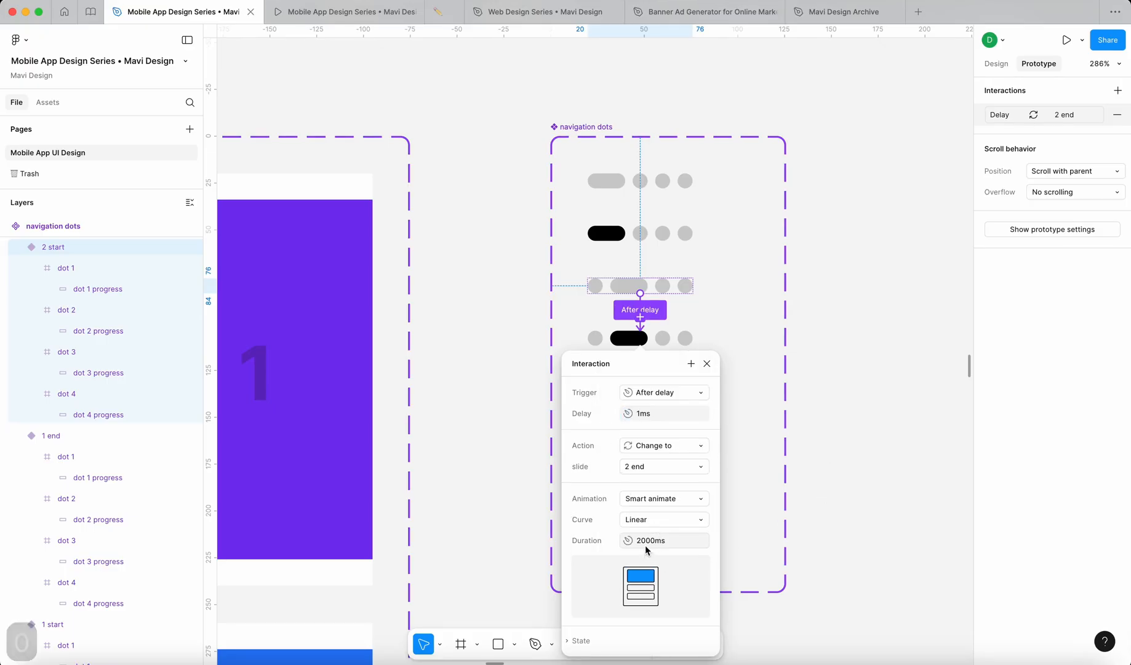
left_click(707, 364)
Step: Connect the 3 start variant to 3 end with an After delay trigger, entering 0 as the delay
left_click(677, 397)
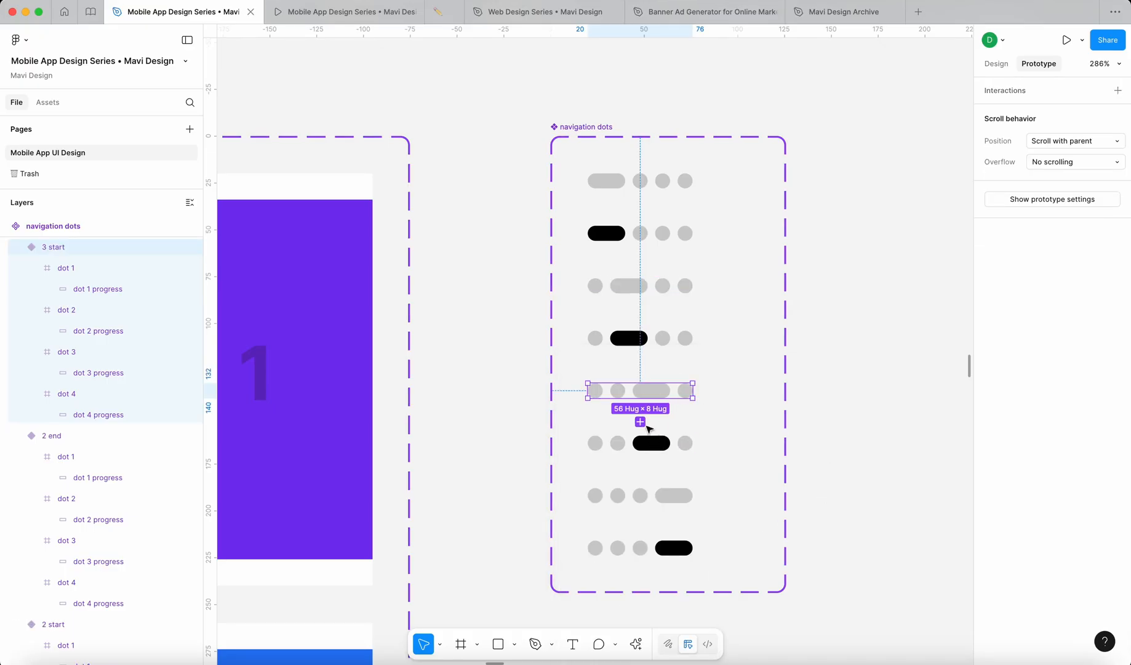
left_click_drag(640, 398, 657, 444)
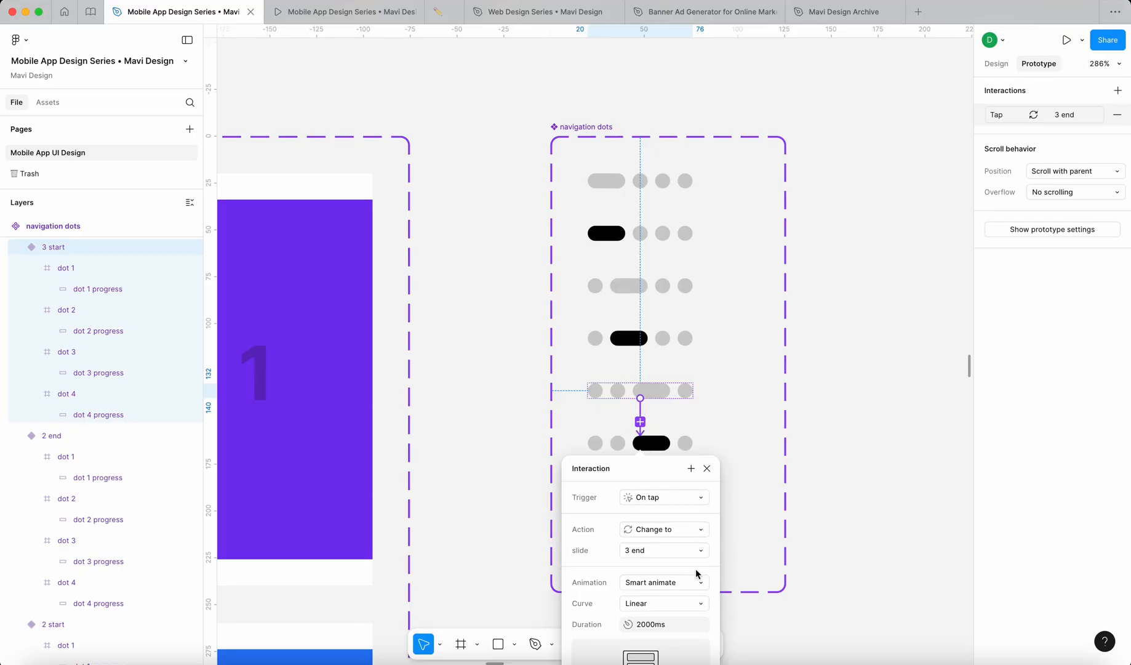
left_click(668, 502)
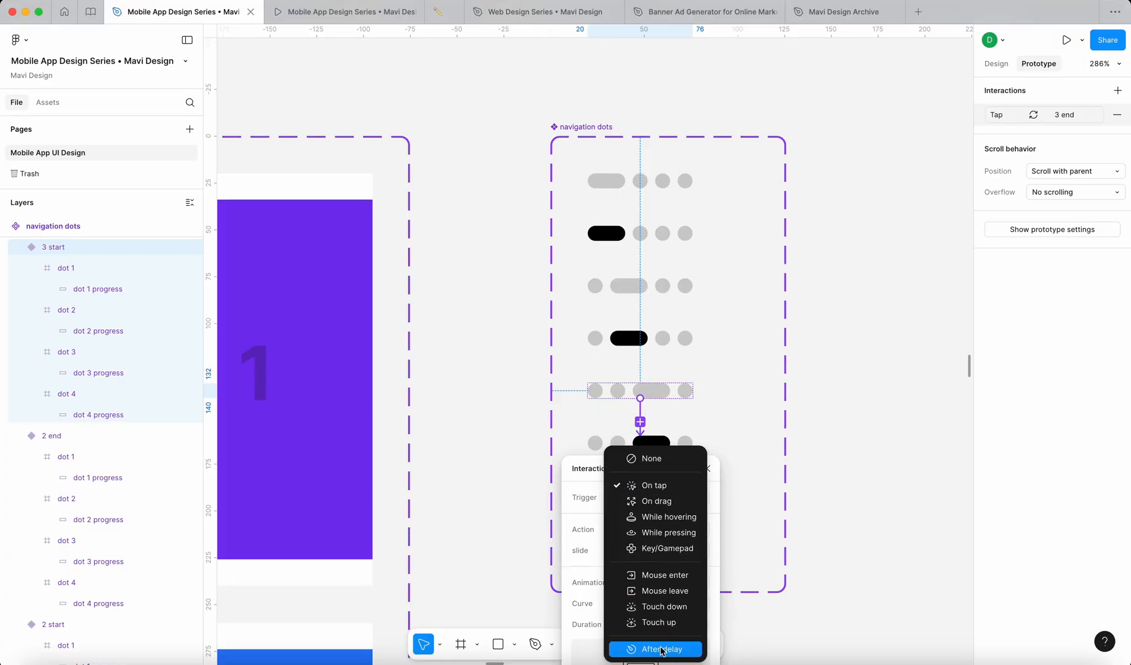
left_click(661, 649)
type("0")
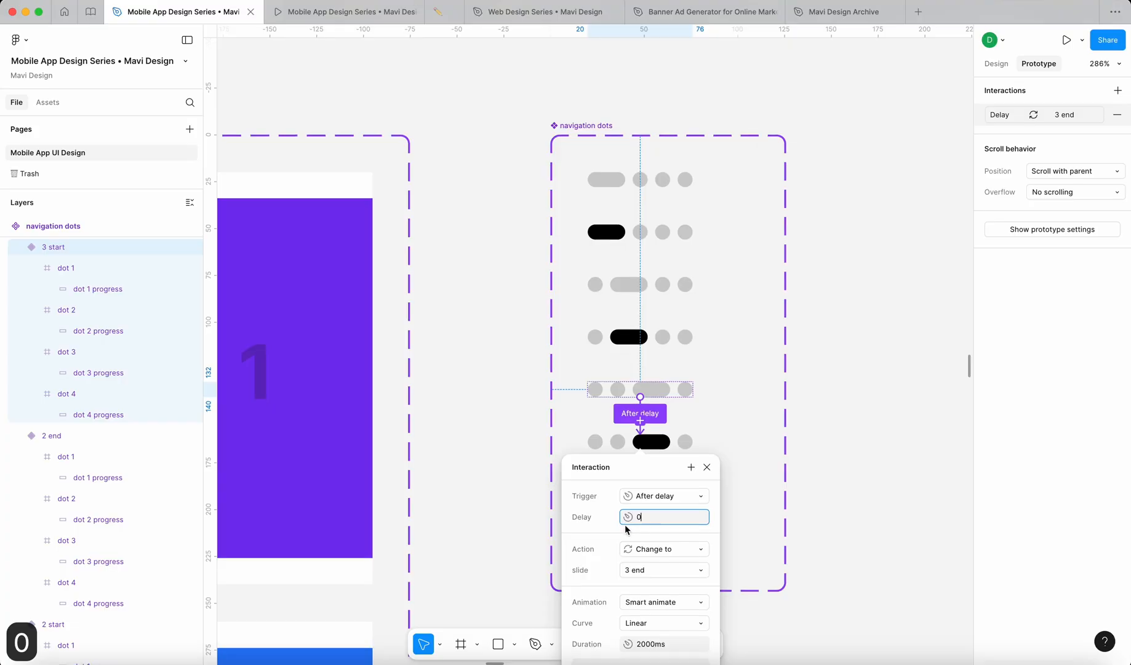
scroll(616, 486, "down", 3)
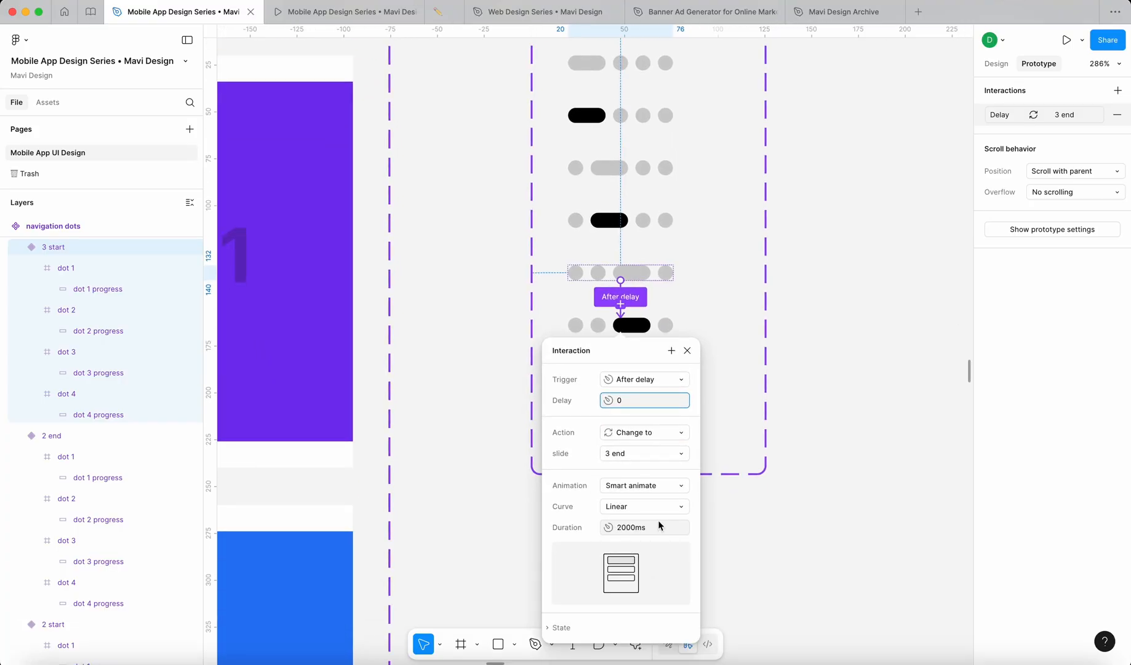
left_click(769, 532)
scroll(630, 176, "up", 2)
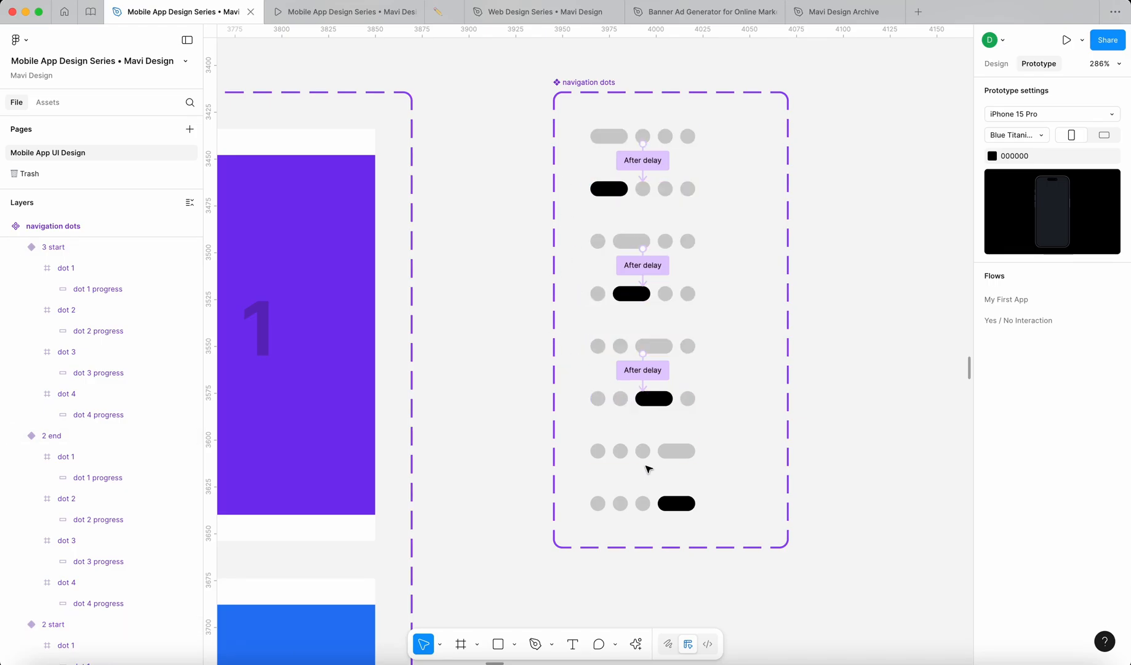
Step: Connect the 4 start variant to 4 end with an After delay trigger, entering 0 as the delay
double_click(675, 455)
key("Escape")
left_click(636, 467)
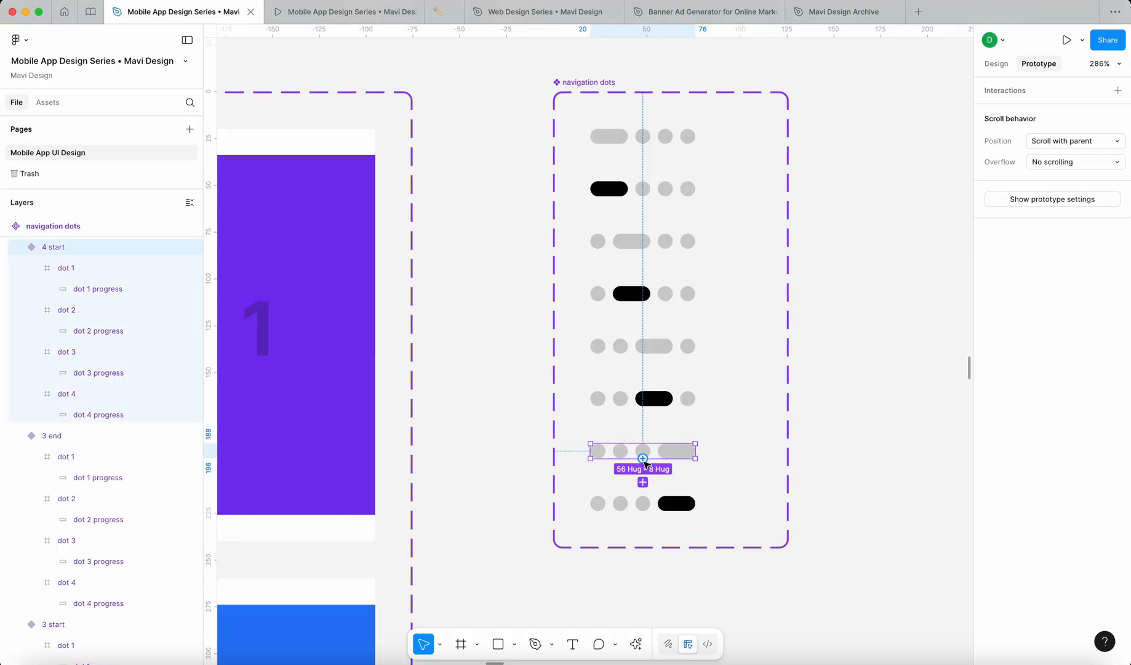
left_click_drag(643, 459, 676, 503)
left_click(657, 555)
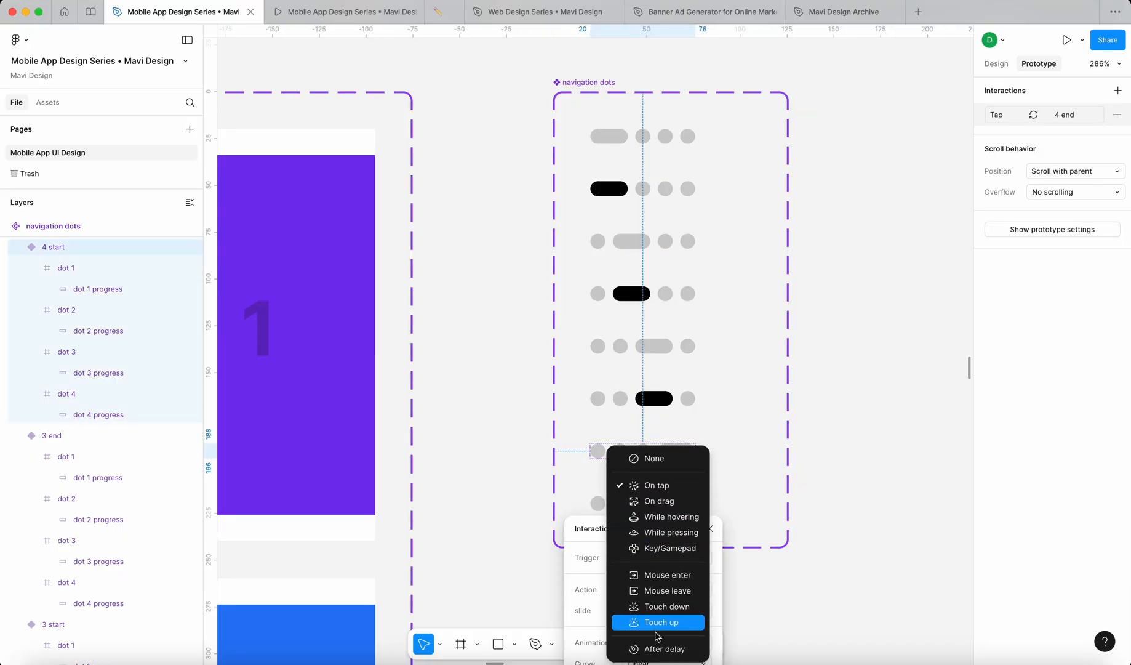
left_click(654, 643)
type("0")
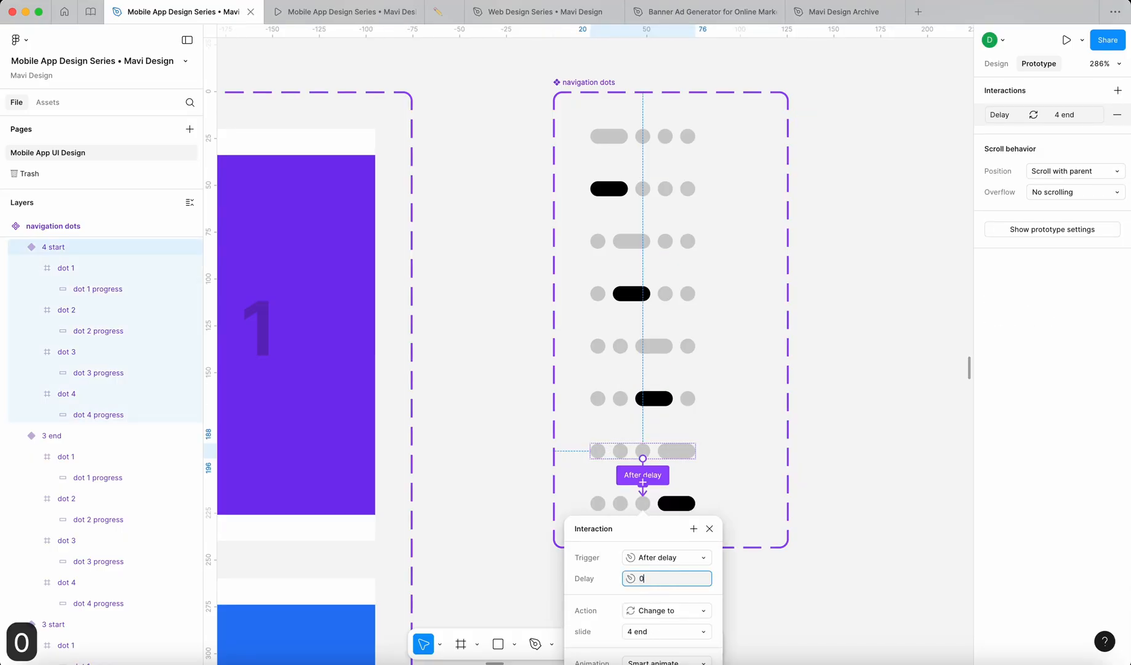
key("Return")
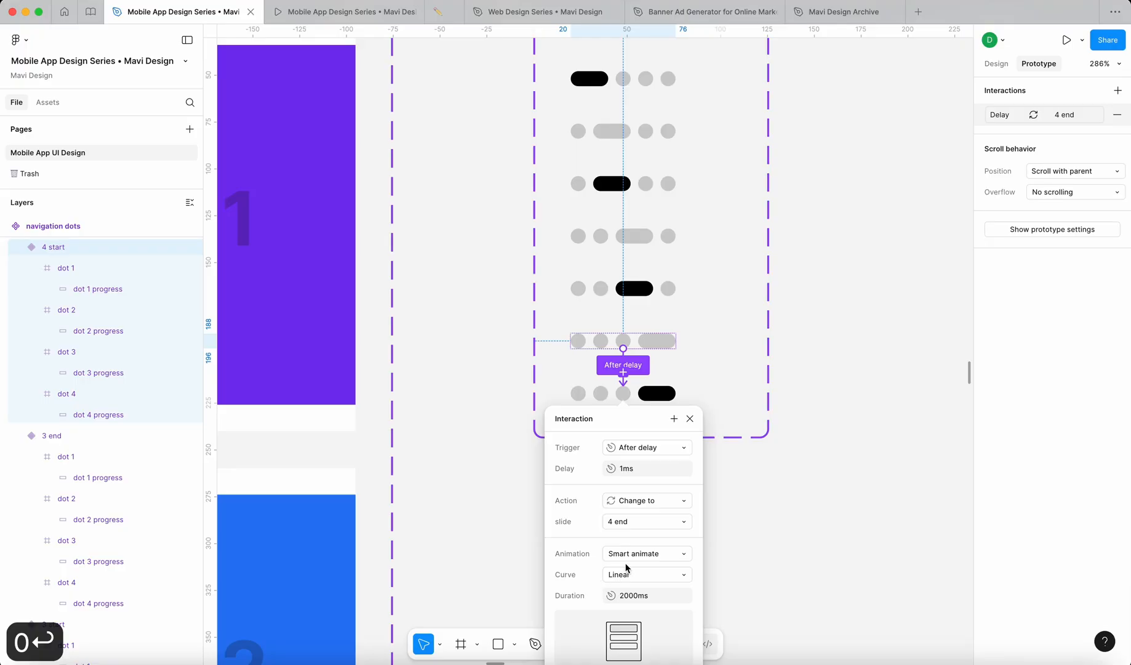
left_click(732, 515)
scroll(740, 515, "up", 3)
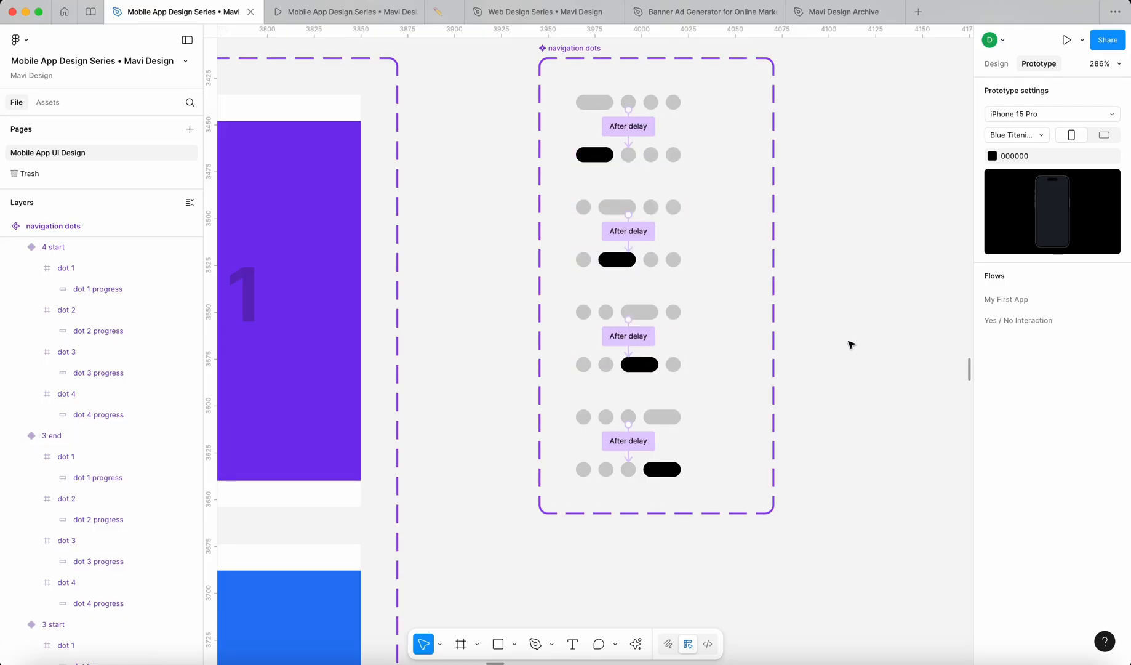
Step: Duplicate the navigation dots instance on Test page 4 three times
scroll(850, 344, "down", 5, "ctrl")
scroll(854, 329, "right", 3)
left_click(582, 294)
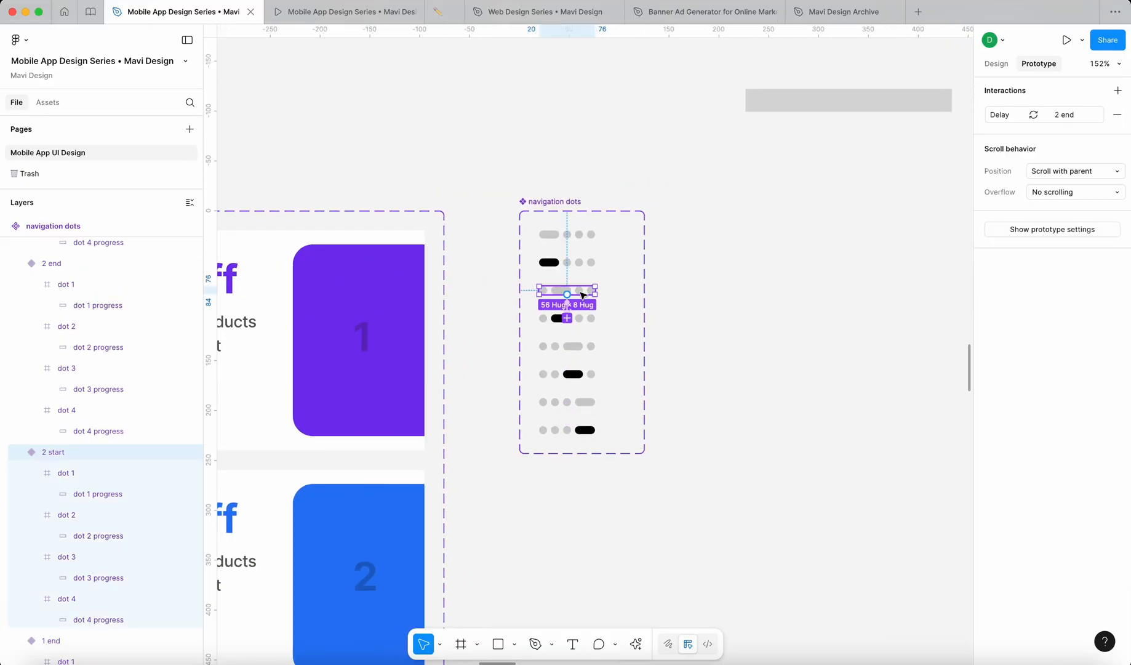
left_click(745, 274)
scroll(745, 275, "down", 5, "ctrl")
scroll(652, 277, "right", 4)
scroll(616, 296, "down", 5, "ctrl")
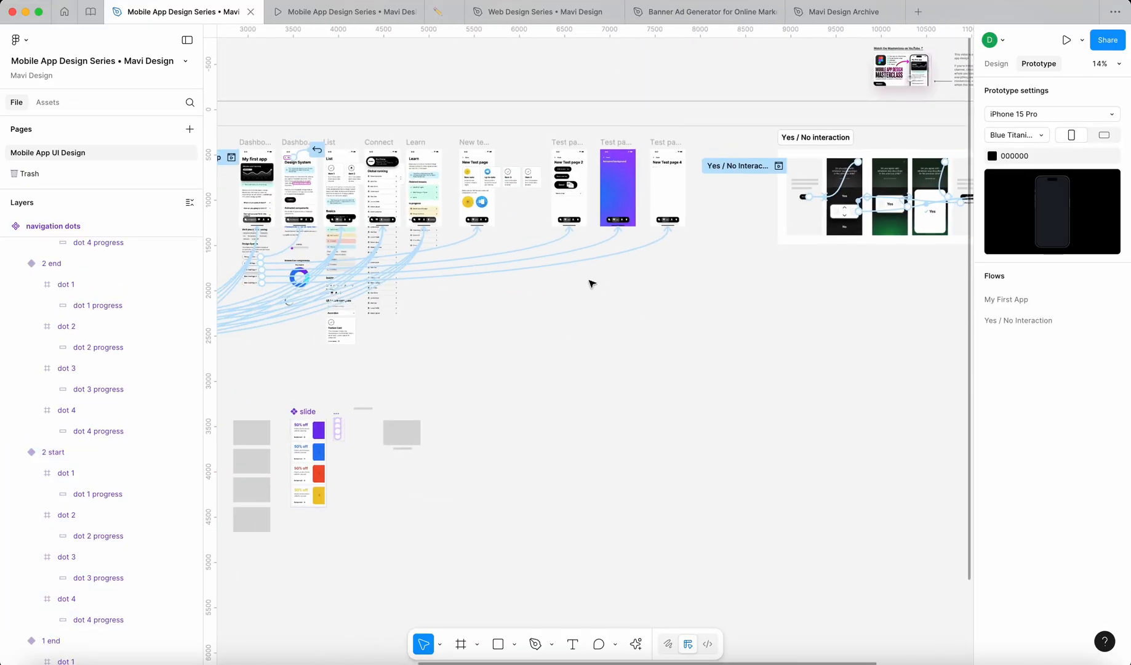
scroll(591, 283, "up", 2)
scroll(598, 255, "up", 8, "ctrl")
scroll(601, 258, "up", 8, "ctrl")
left_click(591, 251)
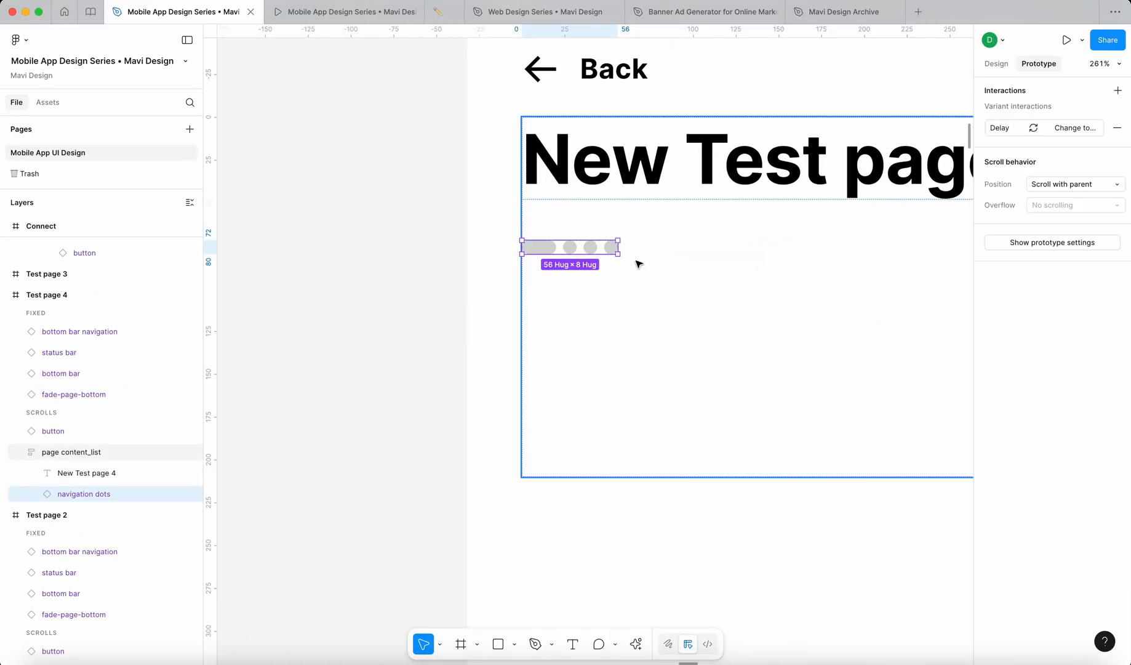
key("super+d")
key("super+d")
key("super+d")
Step: Switch the second navigation dots instance on Test page 4 to the 2 start variant
left_click(587, 306)
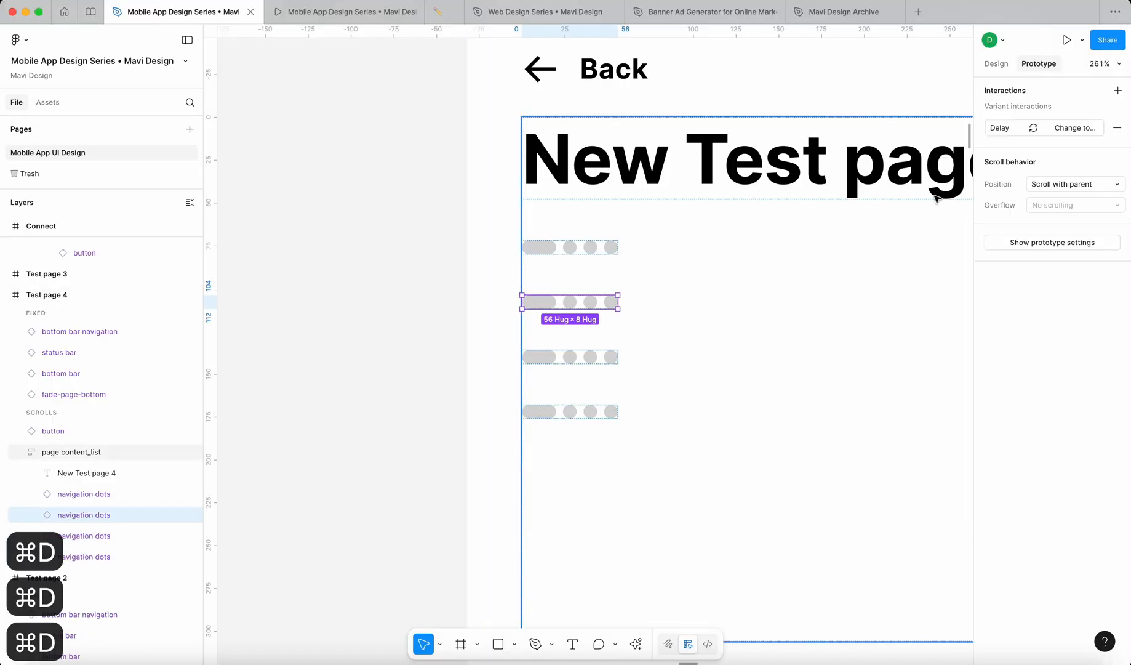
left_click(997, 63)
left_click(1074, 130)
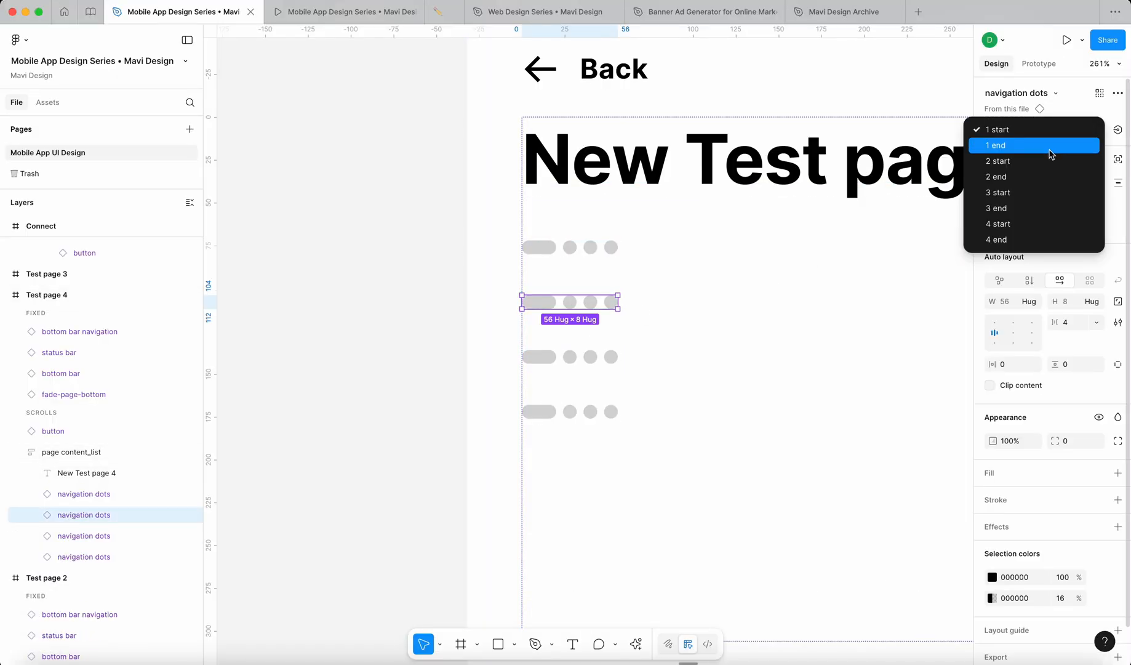
left_click(1049, 146)
Step: Set the third navigation dots instance to the 3 start variant and the fourth to 4 start
left_click(601, 357)
left_click(1074, 129)
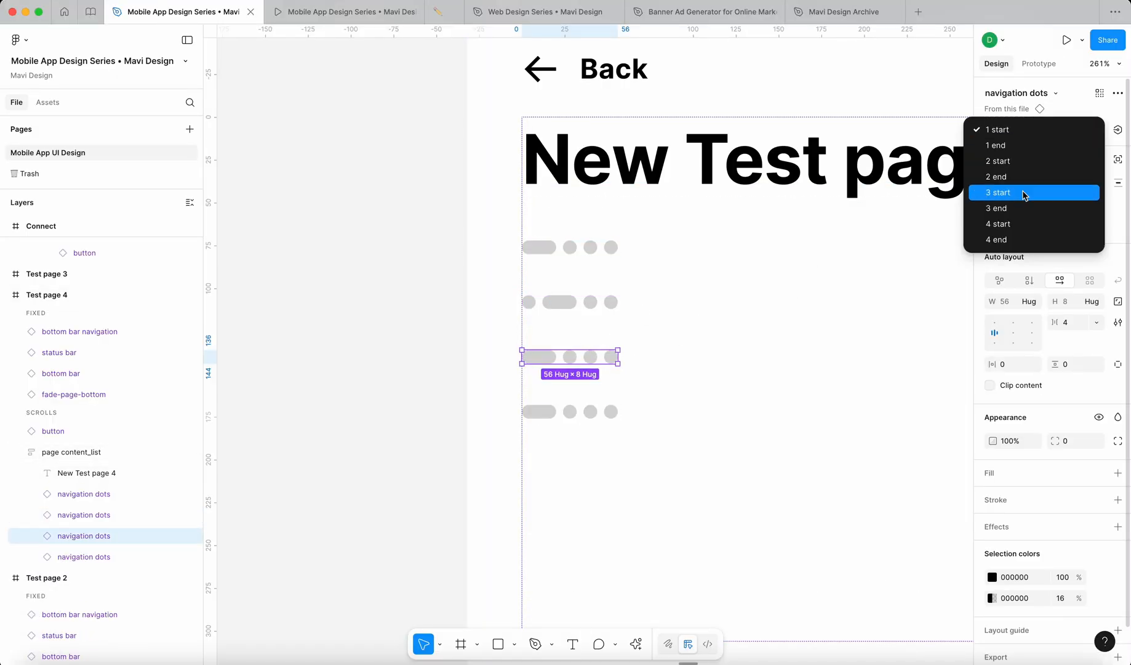
left_click(1024, 190)
left_click(597, 409)
left_click(1074, 129)
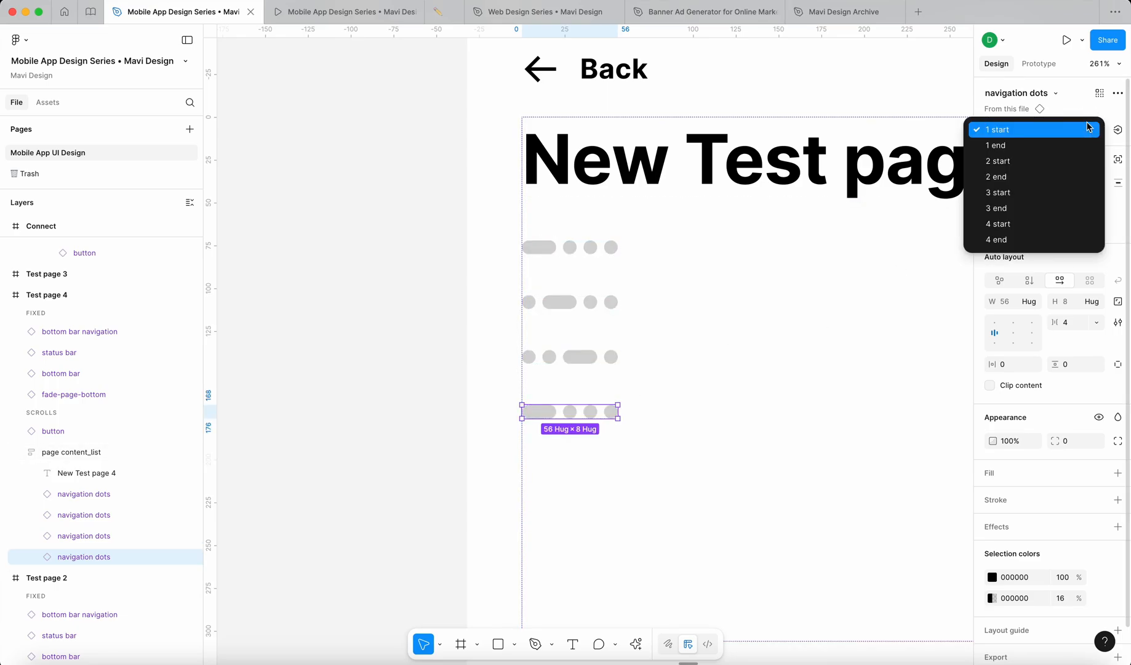
left_click(1018, 245)
left_click(449, 350)
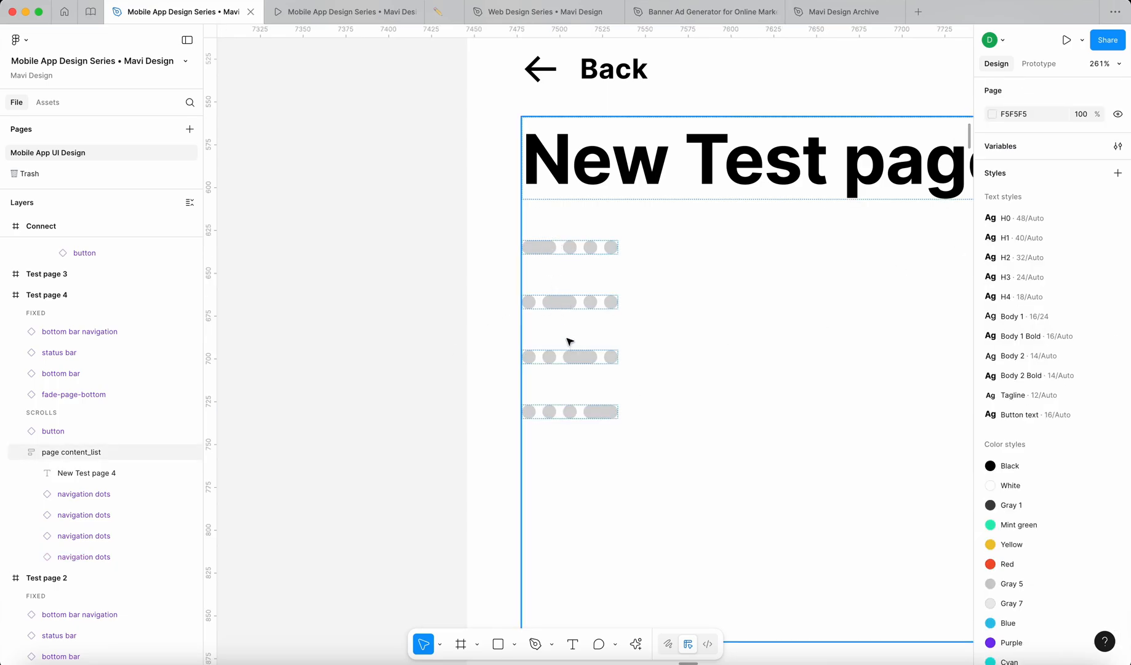
Step: Open New Test page 4 in the running prototype and replay the progress animations of all four navigation dots
left_click(360, 12)
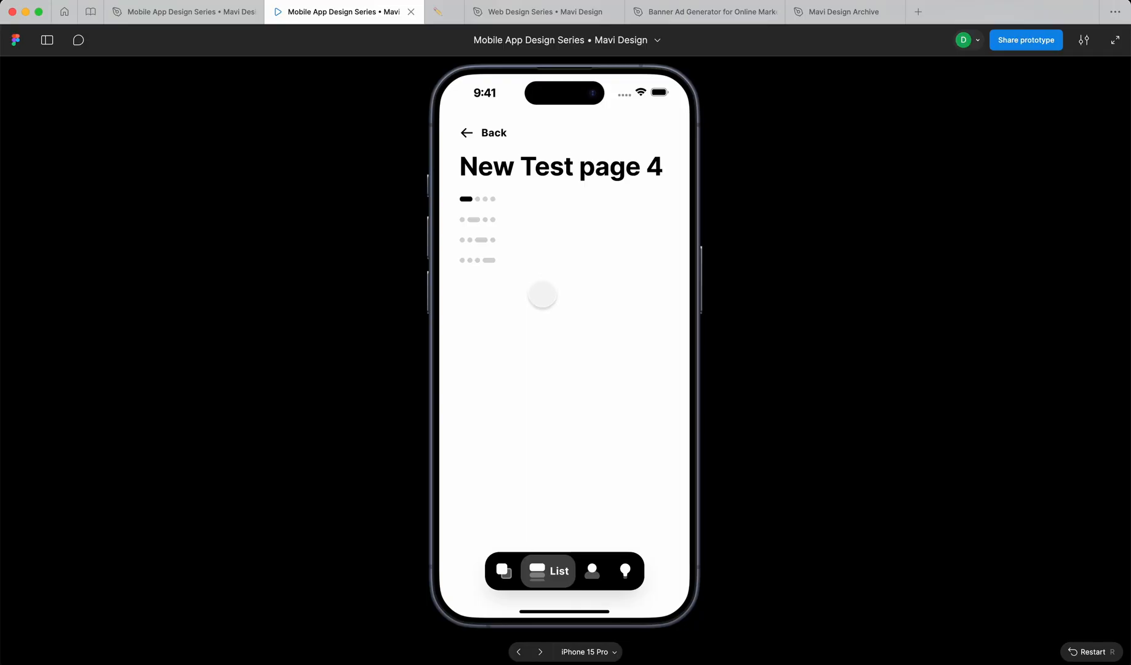
left_click(485, 137)
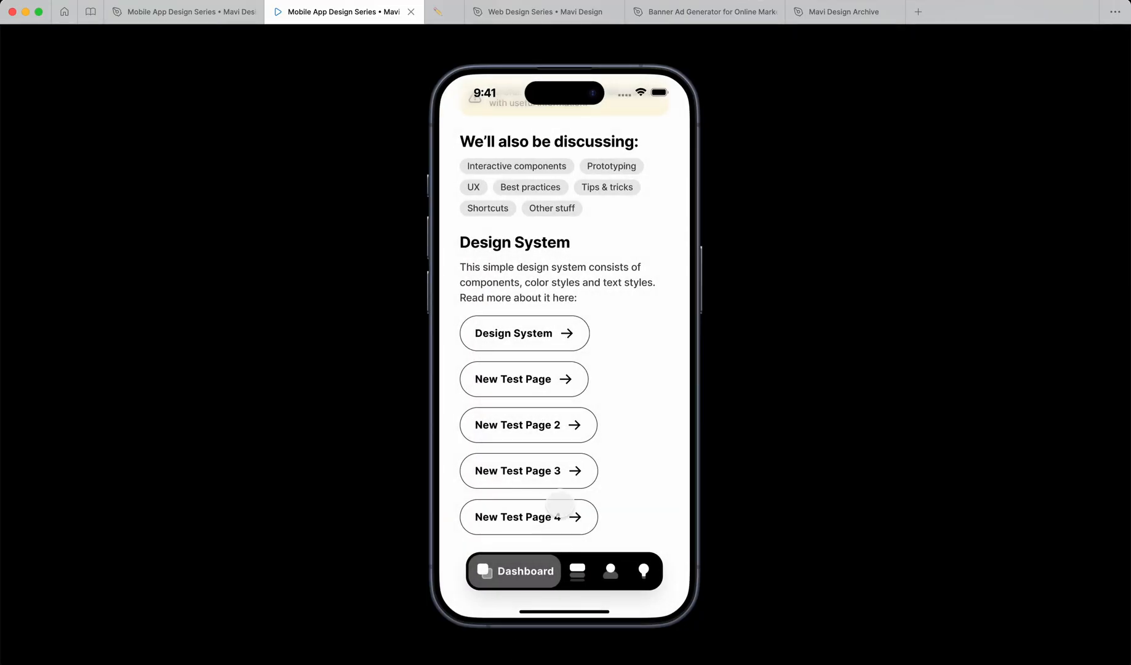
left_click(542, 515)
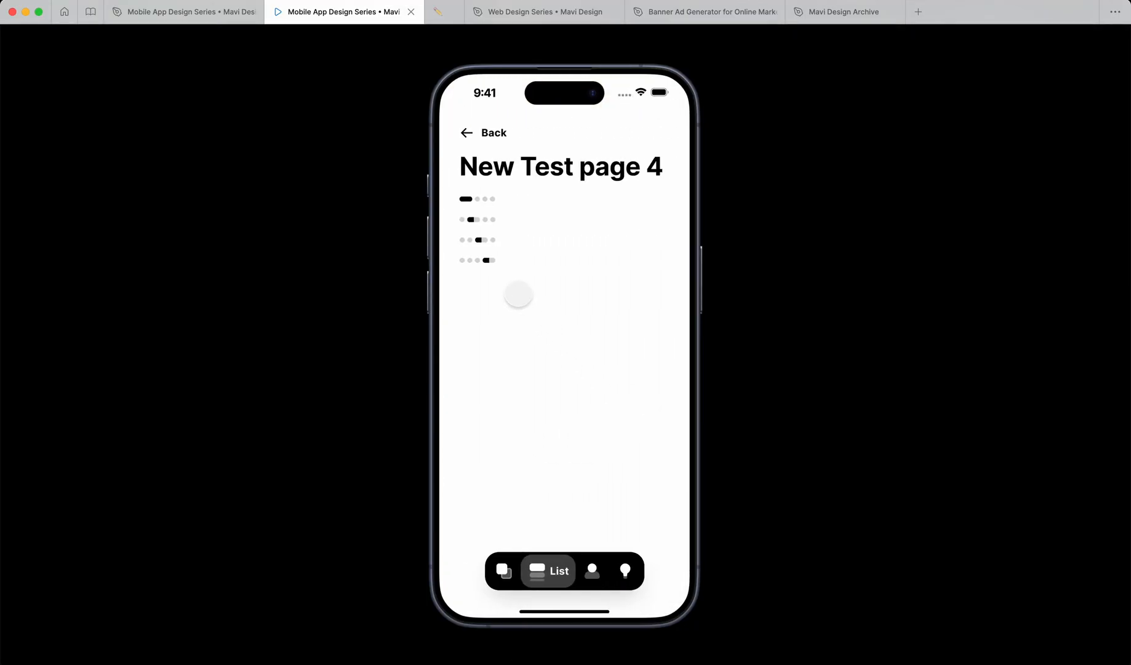
left_click(468, 132)
left_click(530, 515)
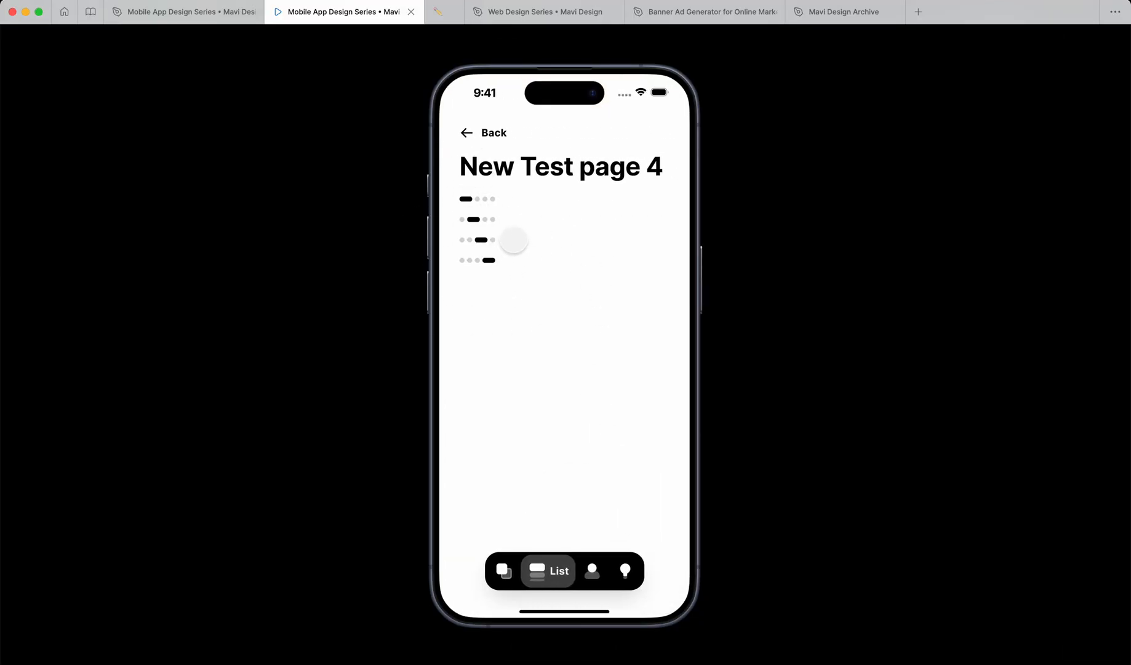
left_click(496, 140)
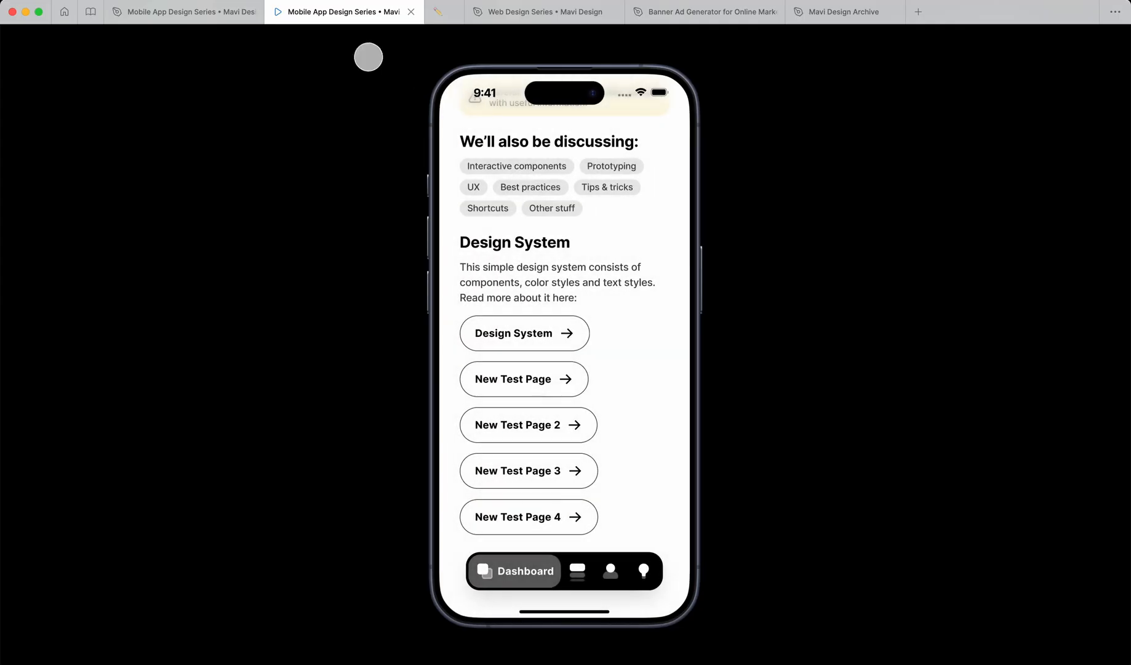
Step: Reload the prototype and reopen New Test Page 4 to check the dot animations from a fresh start
right_click(332, 11)
left_click(352, 28)
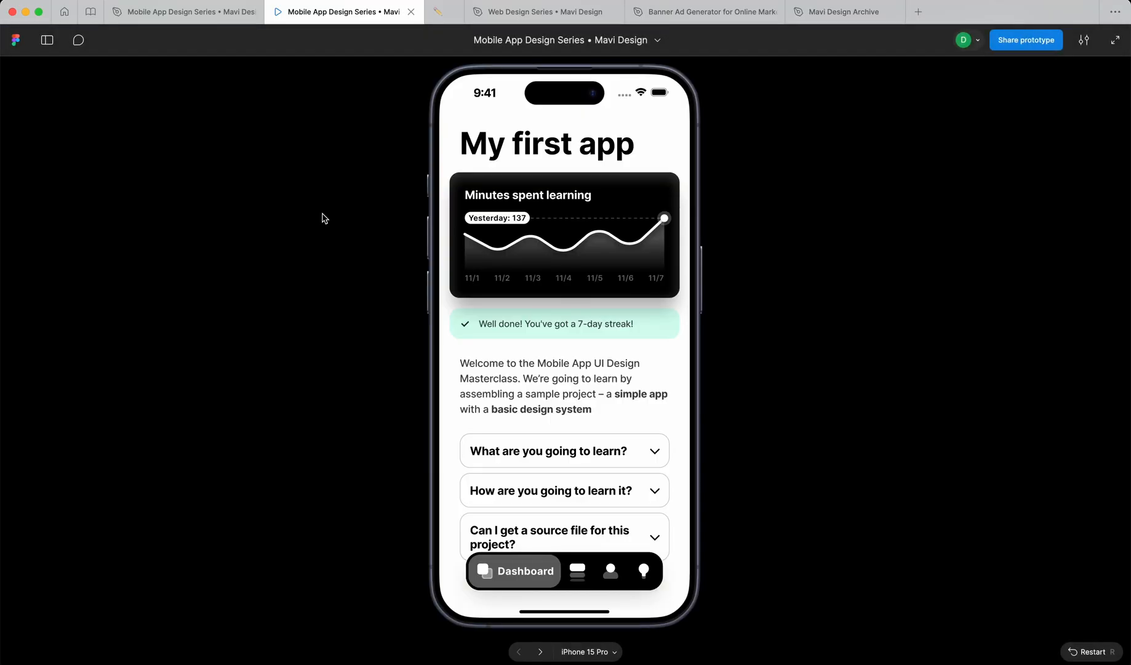
scroll(506, 331, "down", 10)
left_click(525, 515)
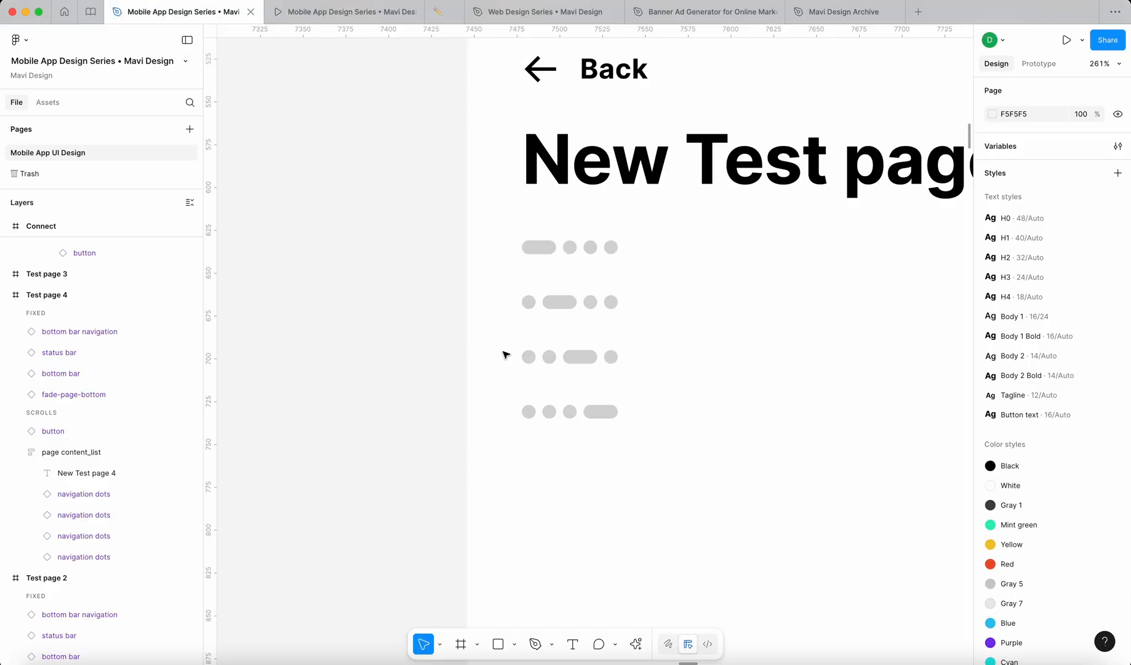
Step: Return to the design file and place copies of the four slide variants outside the component set as instances
scroll(474, 349, "down", 15)
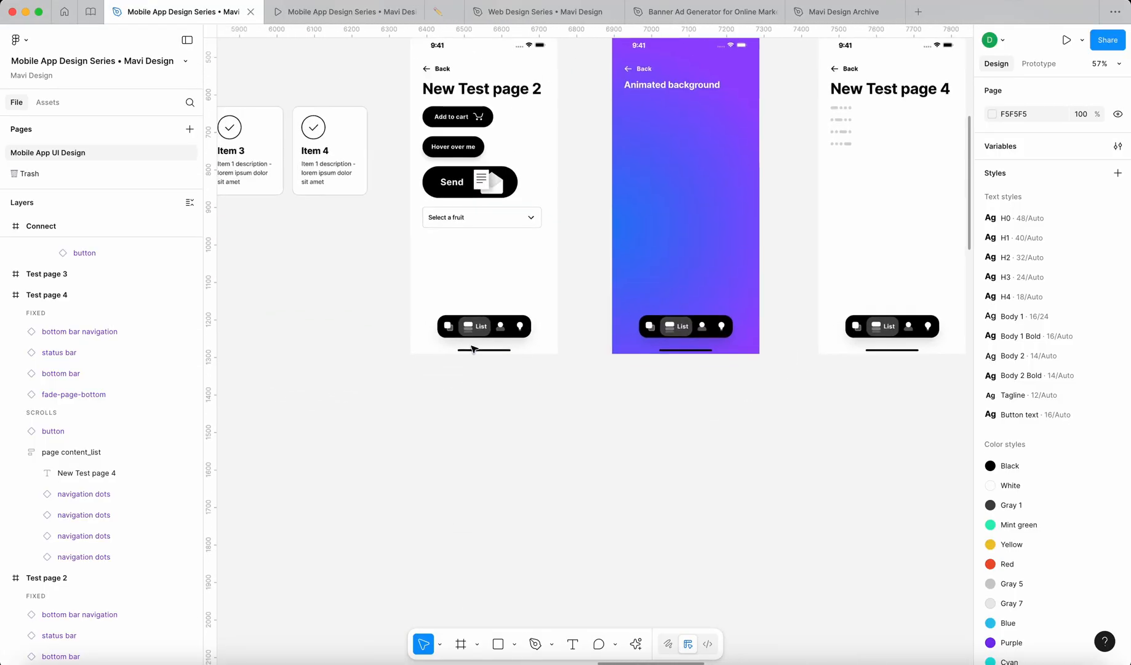
scroll(391, 444, "up", 5)
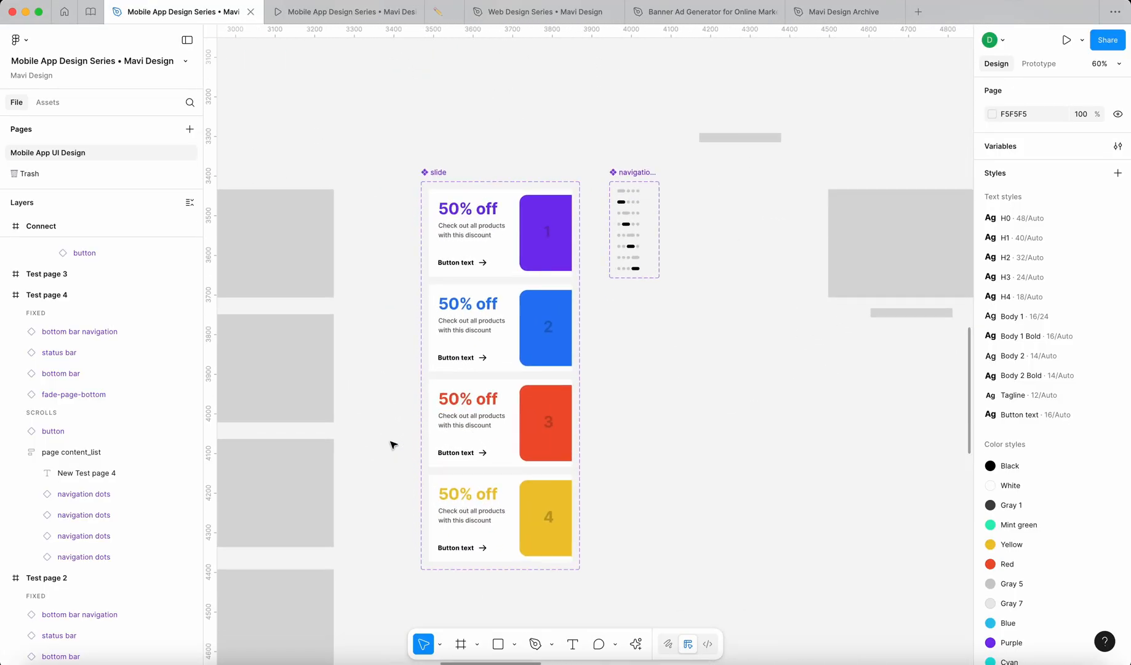
left_click(492, 266)
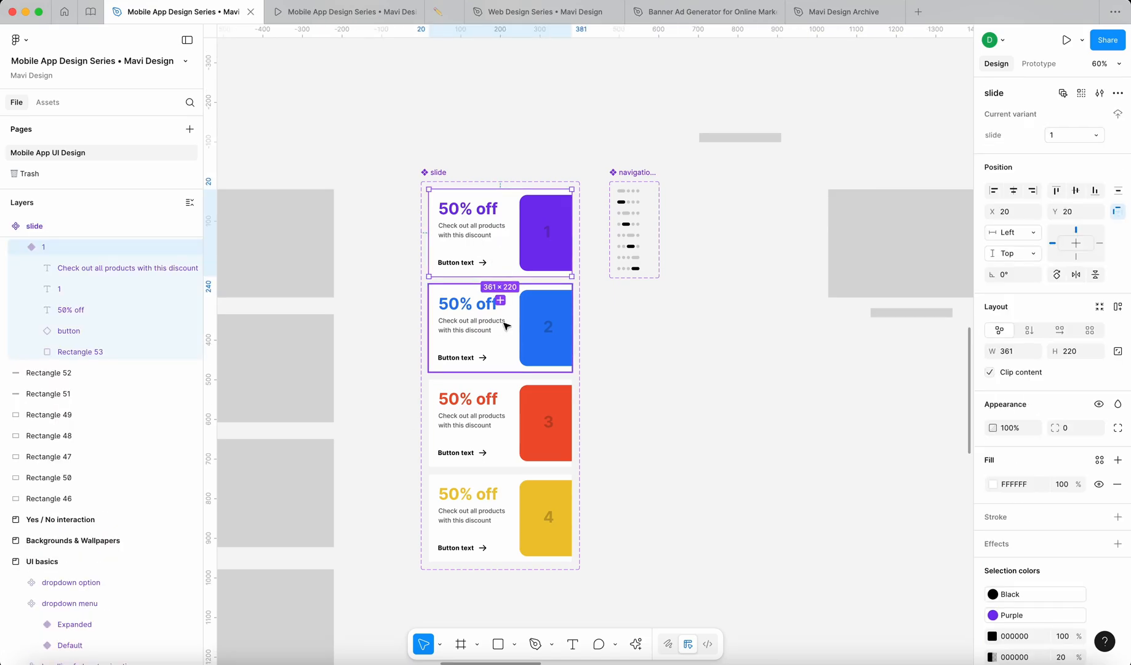
left_click(526, 342, "shift")
left_click(492, 430, "shift")
left_click(492, 523, "shift")
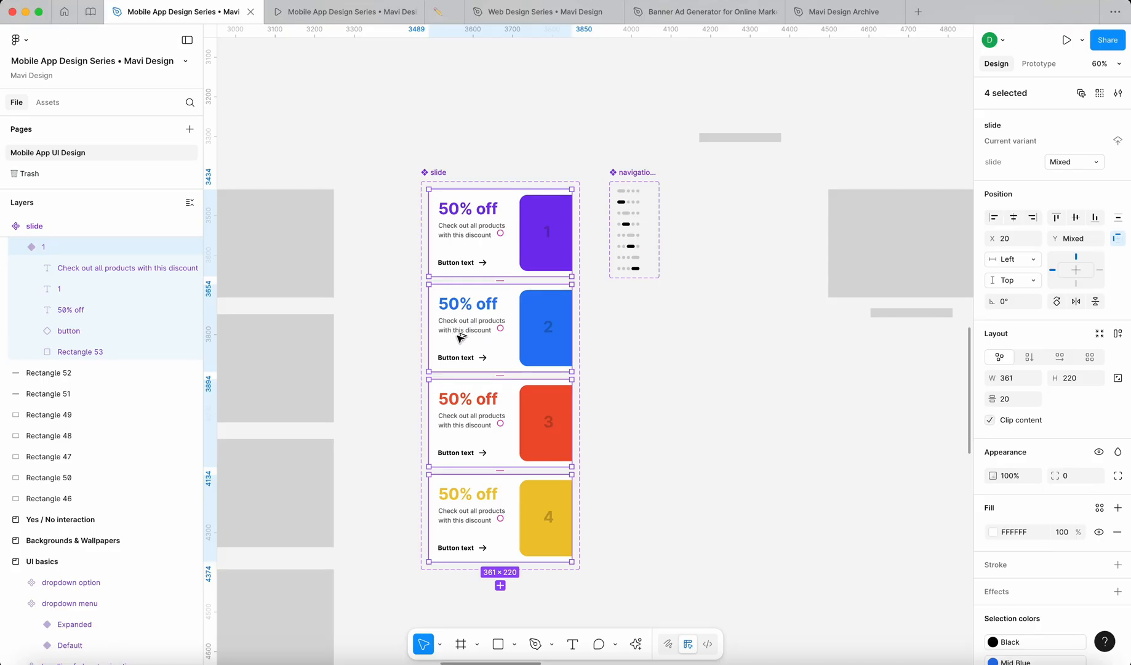
left_click_drag(458, 337, 748, 477)
left_click(797, 385)
left_click(810, 467)
Step: Arrange slide instances 2, 3 and 4 in a horizontal row to the right of slide instance 1
scroll(809, 466, "down", 4)
left_click(787, 400)
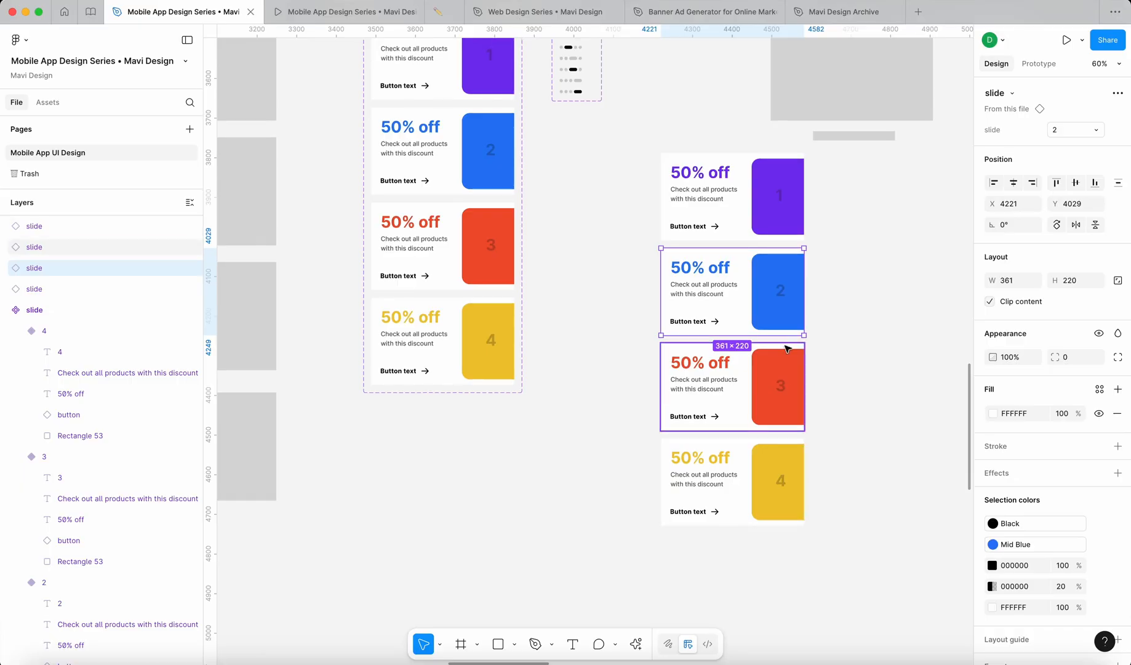
left_click(791, 469)
scroll(819, 464, "up", 2)
left_click(824, 466)
left_click_drag(776, 564, 649, 307)
left_click(816, 398)
left_click_drag(683, 393, 838, 305)
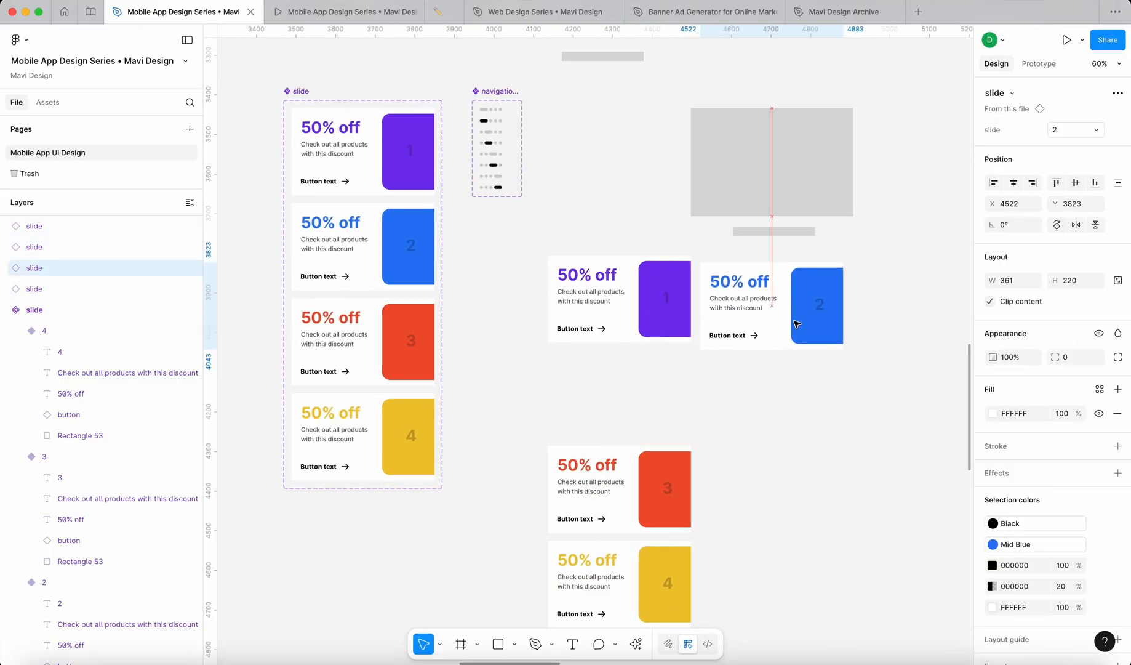
left_click_drag(611, 501, 919, 326)
left_click_drag(654, 597, 917, 363)
scroll(893, 463, "right", 5)
left_click(893, 425)
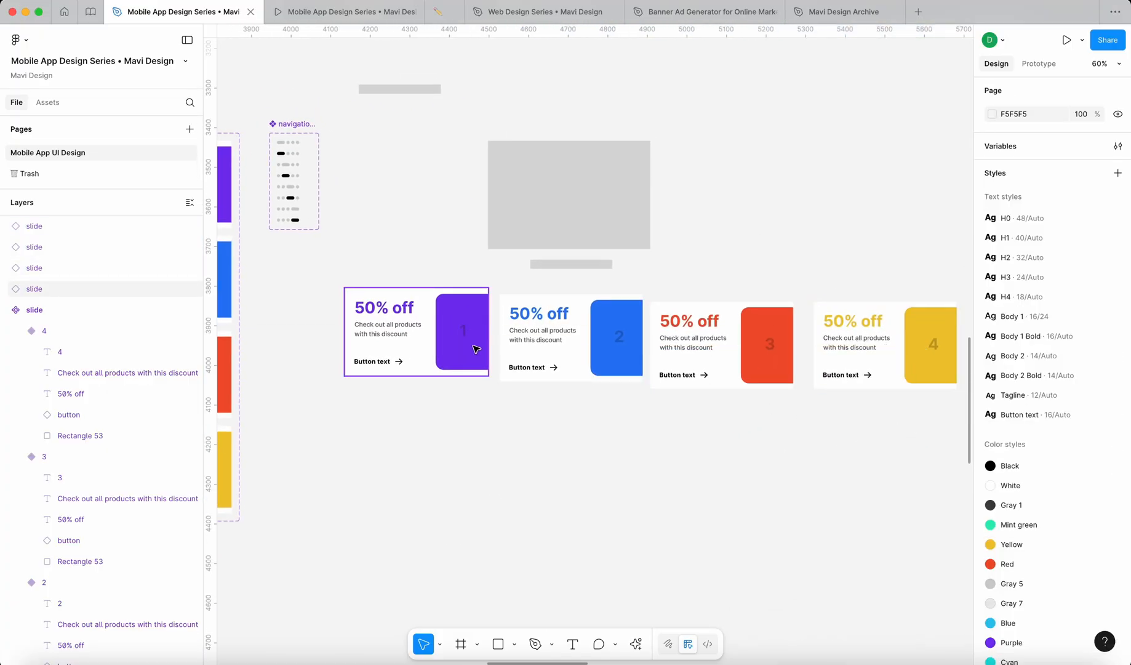
Step: Nudge slide instance 1 slightly down and slide instance 4 slightly up to line up with slide instance 2
left_click_drag(463, 333, 463, 339)
left_click(585, 348)
left_click(721, 356, "shift")
left_click_drag(840, 360, 844, 352)
left_click(872, 429)
Step: Place a copy of the yellow slide 4 at the start of the row, before slide 1
scroll(861, 431, "down", 5)
left_click_drag(739, 438, 516, 381)
left_click_drag(590, 389, 619, 410)
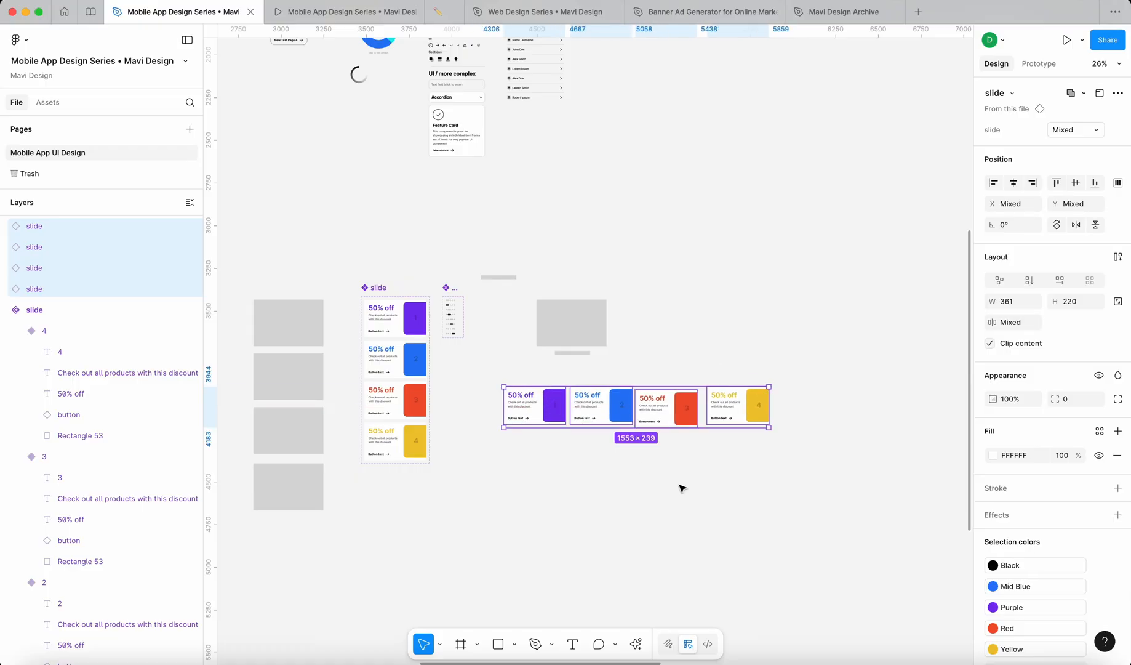
left_click(682, 488)
left_click(750, 410)
scroll(755, 397, "up", 3)
left_click_drag(755, 397, 400, 405)
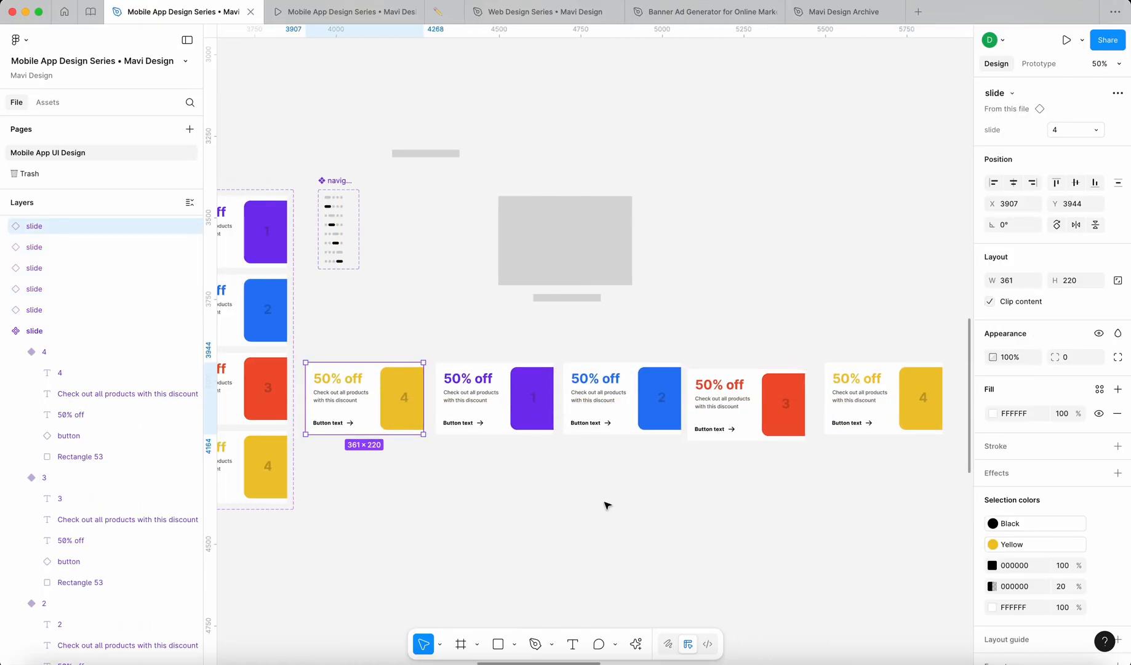
left_click(607, 505)
Step: Place a copy of the purple slide 1 at the end of the row, after the last slide 4
scroll(603, 506, "right", 4)
scroll(366, 386, "down", 3)
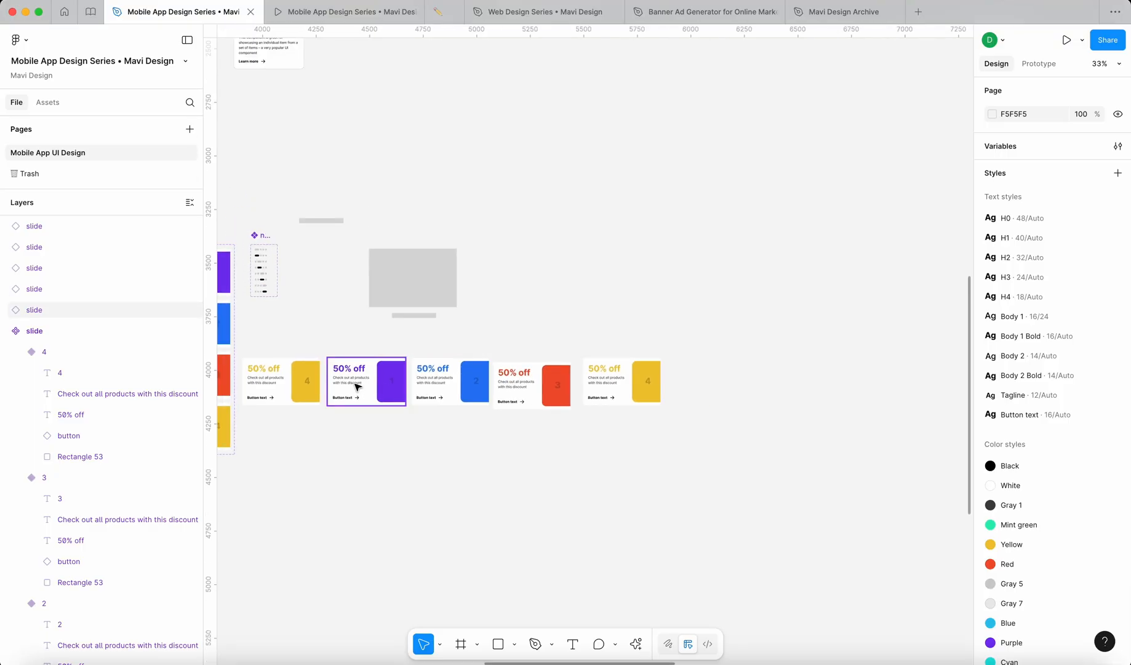
left_click(357, 386)
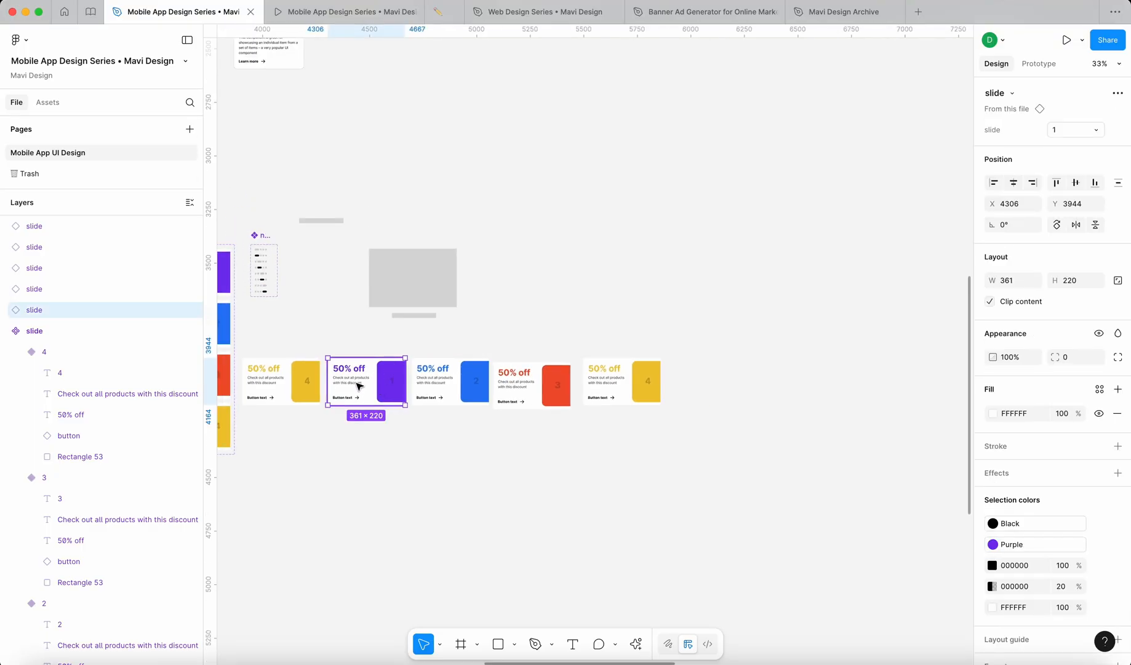
left_click_drag(356, 390, 699, 391)
left_click(729, 471)
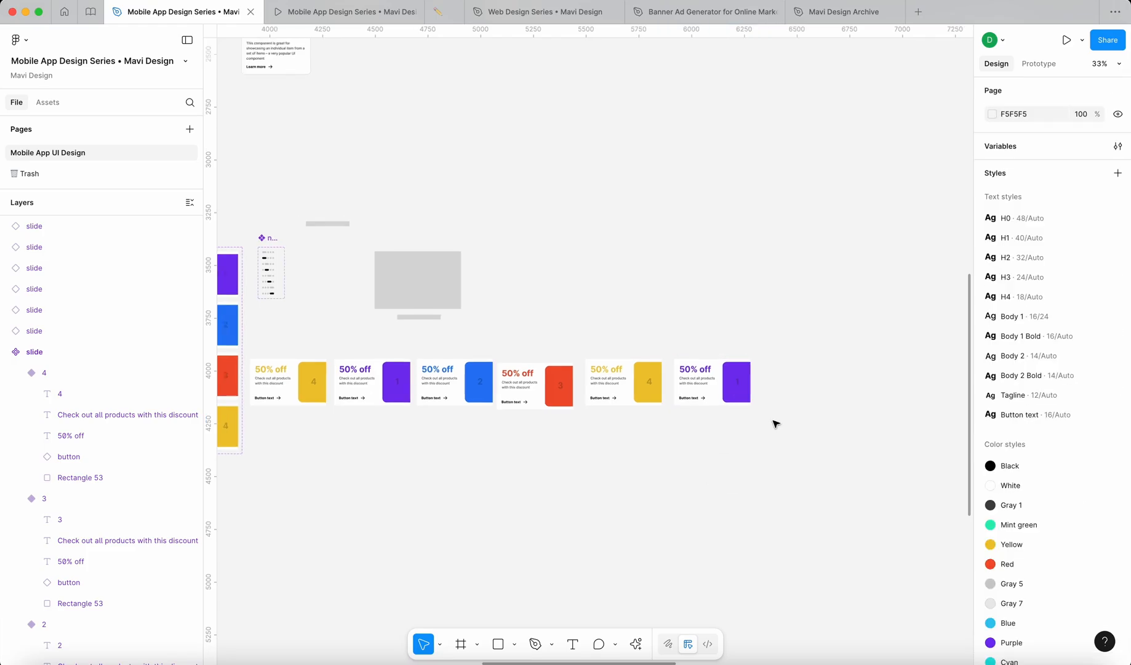
Step: Wrap the six slide instances in the row in a horizontal auto layout frame
scroll(777, 424, "down", 2)
scroll(393, 382, "up", 5)
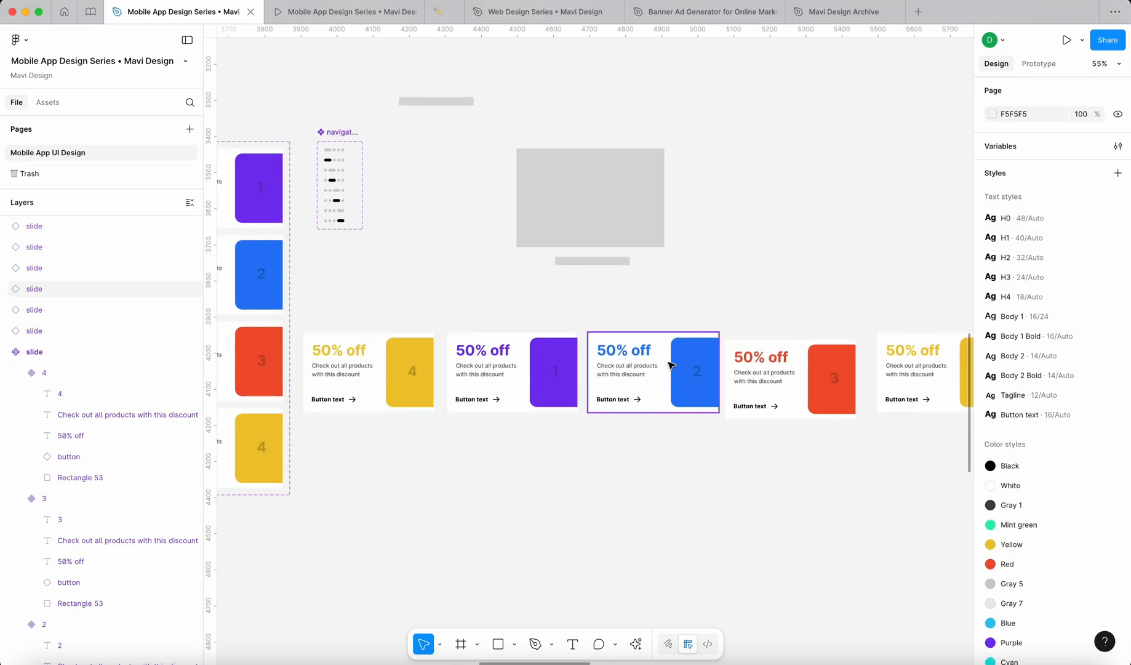
scroll(674, 354, "right", 3)
scroll(861, 357, "right", 2)
scroll(806, 459, "down", 5)
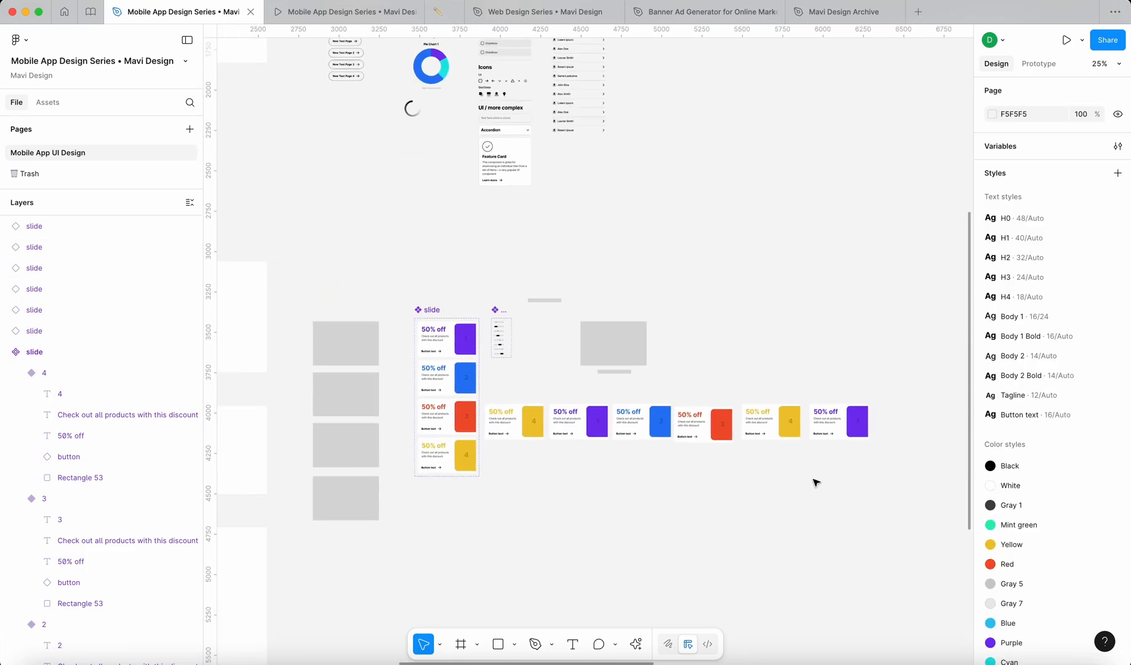
left_click_drag(875, 472, 523, 421)
left_click_drag(864, 487, 518, 387)
scroll(538, 431, "up", 3)
scroll(539, 432, "right", 3)
scroll(539, 433, "up", 1)
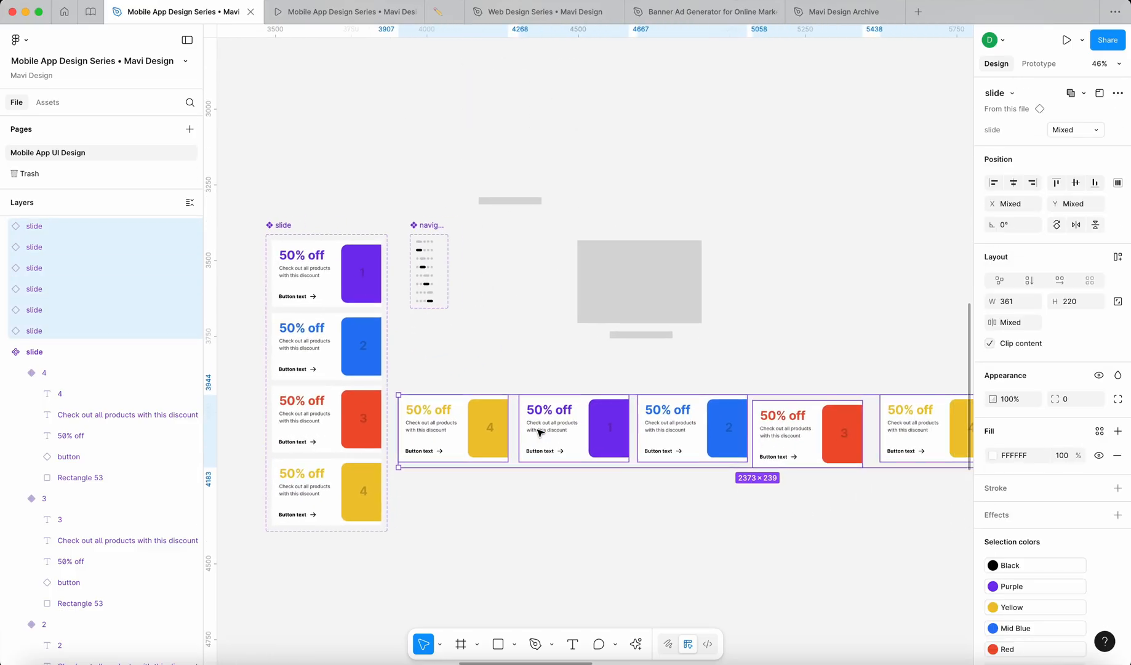
key("shift+a")
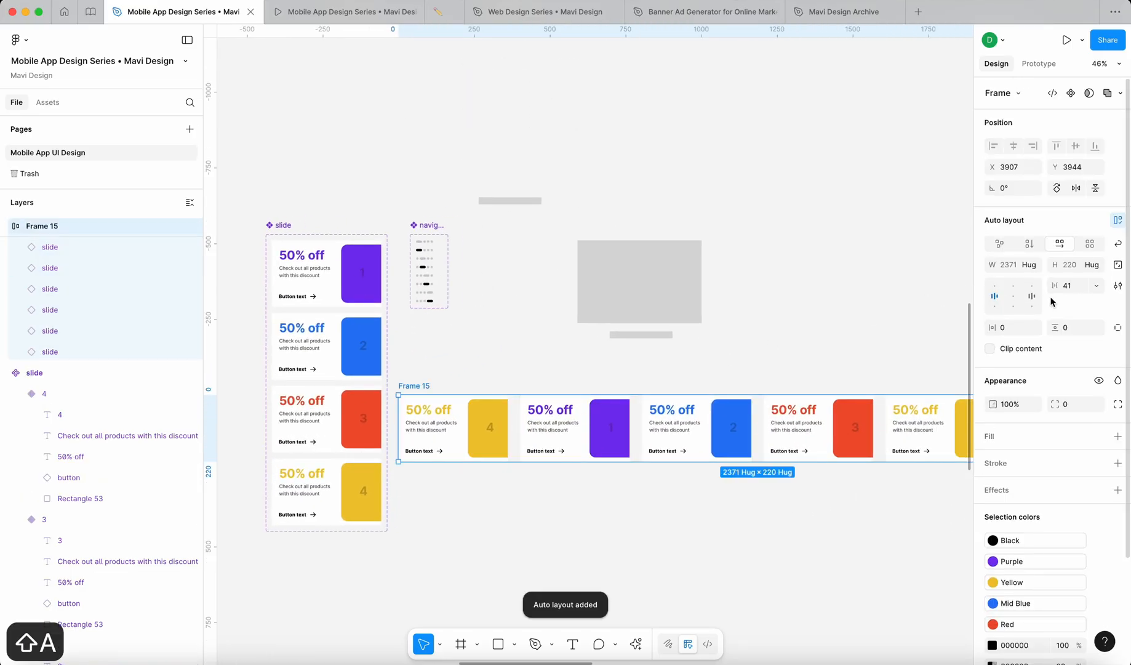
Step: Set the gap between the slides in the auto layout row to 24 and move the row to X 3963, Y 3942
scroll(542, 362, "right", 5)
scroll(541, 362, "down", 2)
left_click(1071, 286)
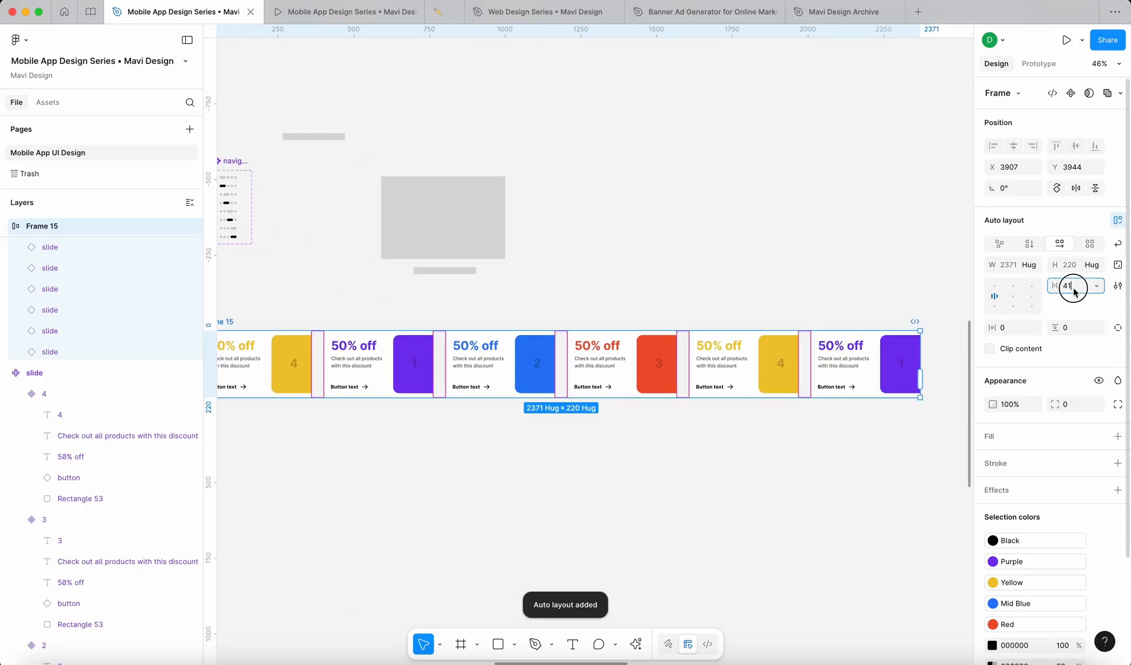
key("shift+Down")
key("shift+Down")
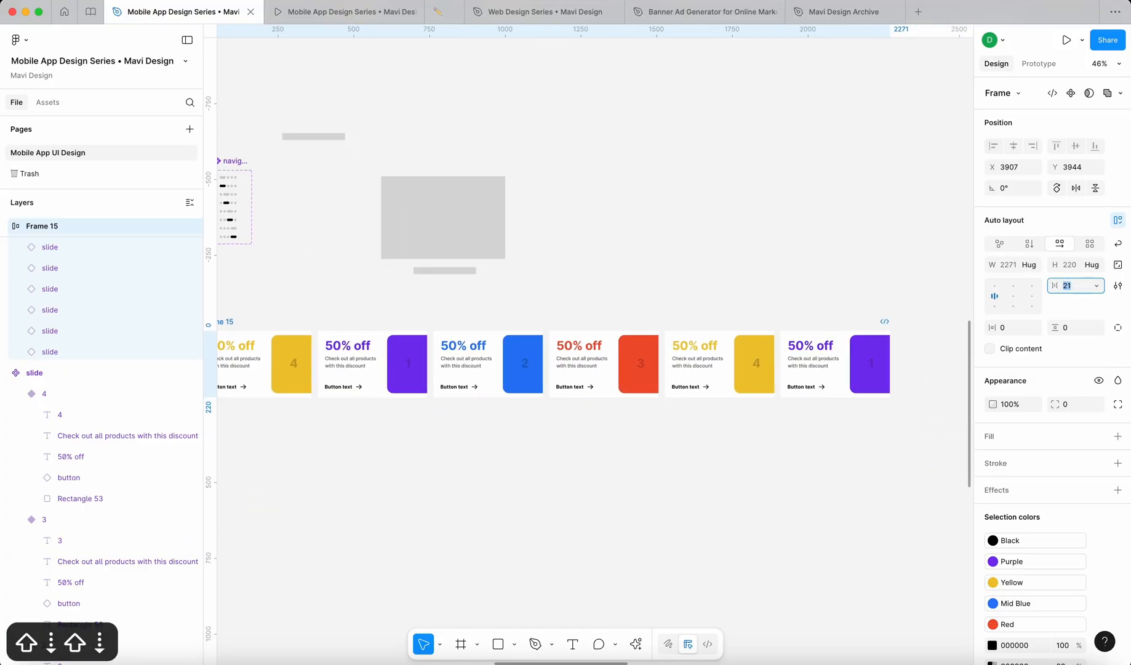
key("Up")
key("Up")
key("Up")
key("Up")
key("Down")
left_click(785, 301)
scroll(785, 302, "left", 3)
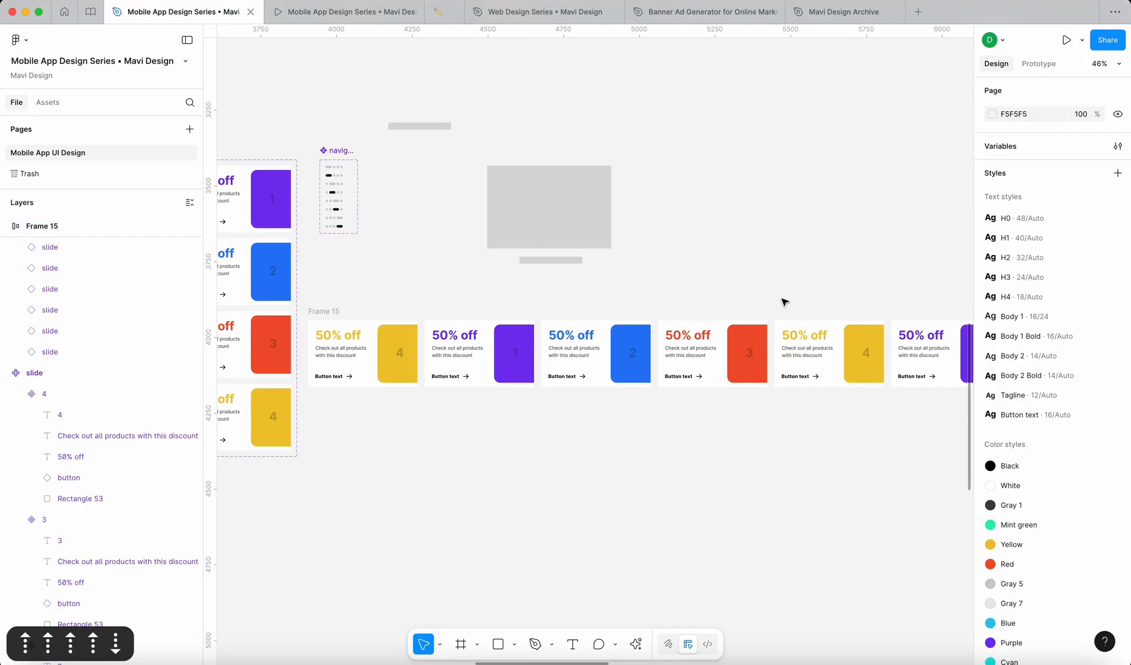
left_click(311, 320)
scroll(333, 319, "left", 4)
scroll(370, 283, "up", 2)
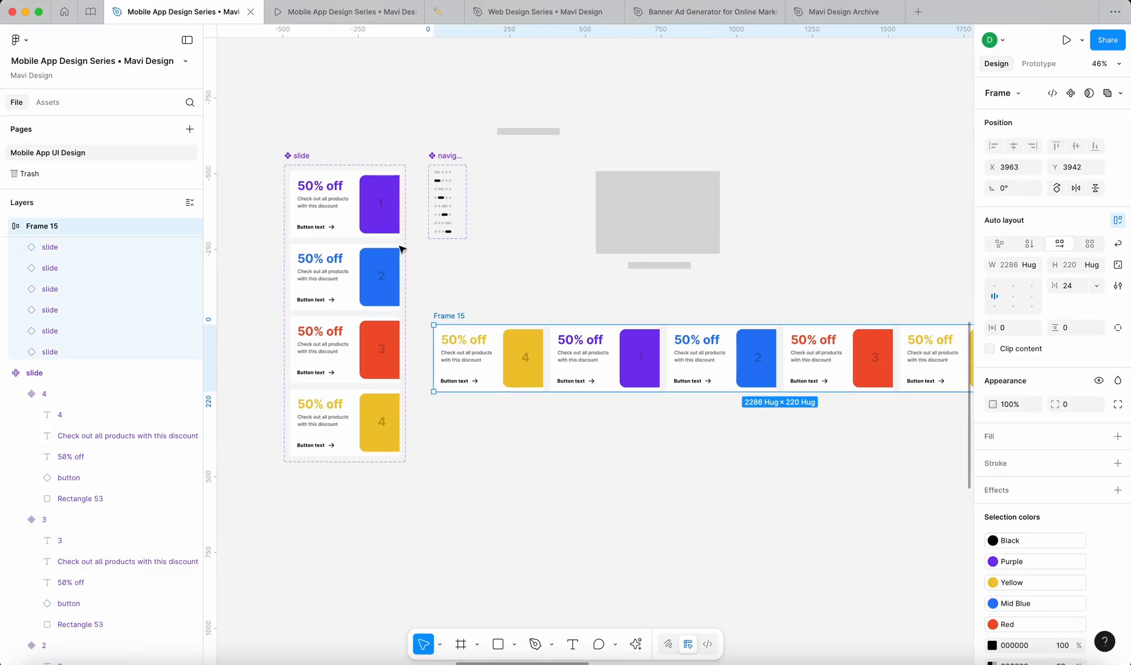
Step: Lower the opacity of the coloured rectangles in all four slide variants to 10%
double_click(378, 229)
left_click(367, 288, "shift")
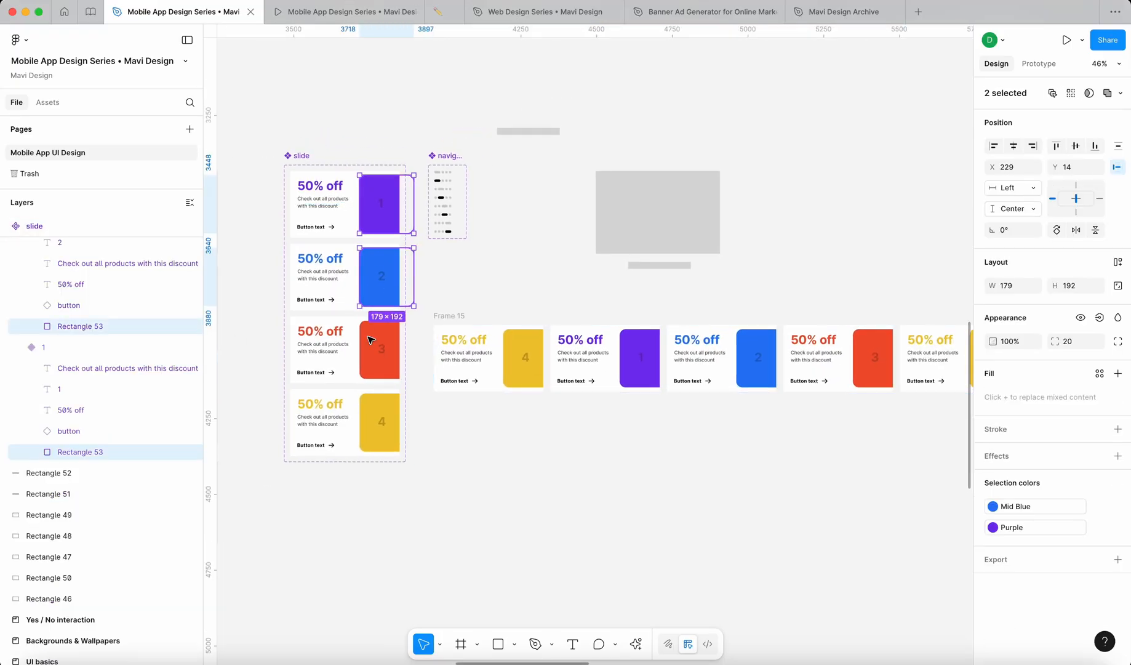
left_click(371, 339, "shift")
left_click(371, 411, "shift")
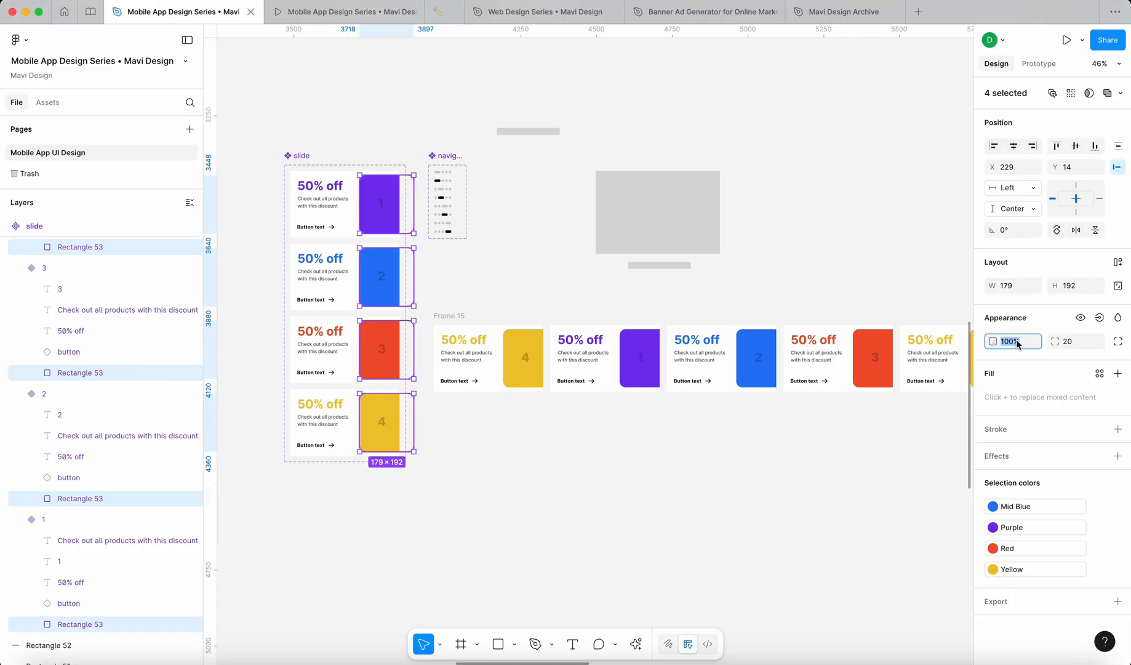
key("shift+Down")
key("shift+Down")
key("shift+Down")
key("shift+Down")
key("shift+Down")
key("shift+Down")
key("shift+Down")
key("shift+Down")
key("shift+Down")
left_click(687, 416)
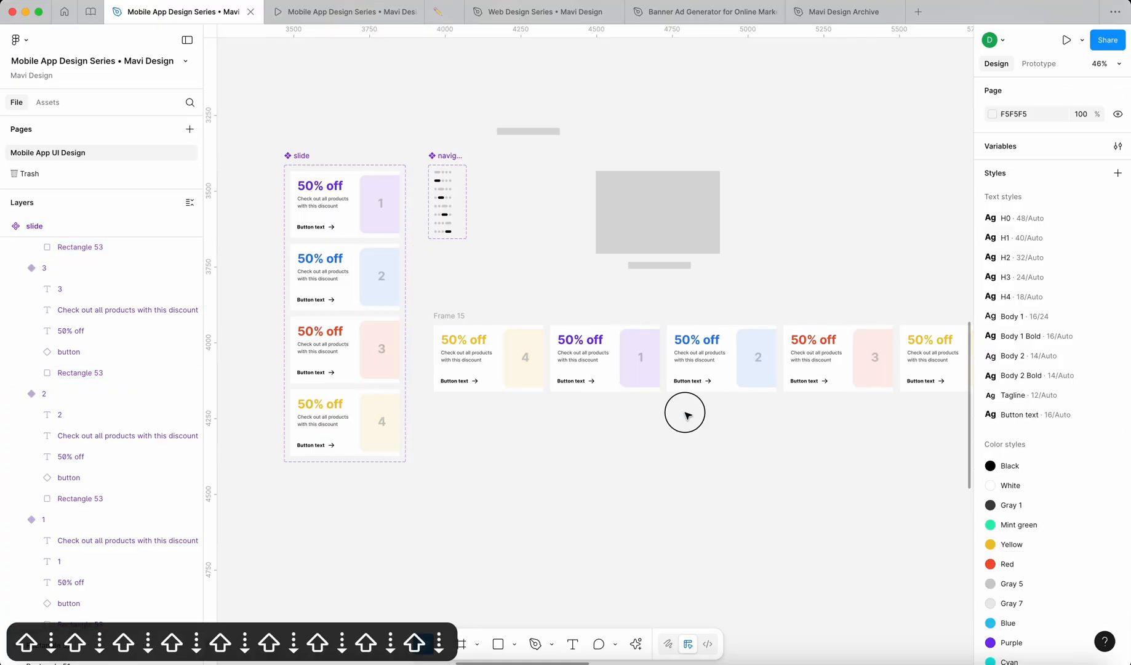
Step: Add a second fill to the slide 4 variant and open its colour settings
scroll(465, 433, "up", 2)
double_click(383, 431)
left_click(484, 448)
scroll(486, 446, "left", 2)
left_click(383, 404)
scroll(383, 404, "up", 7)
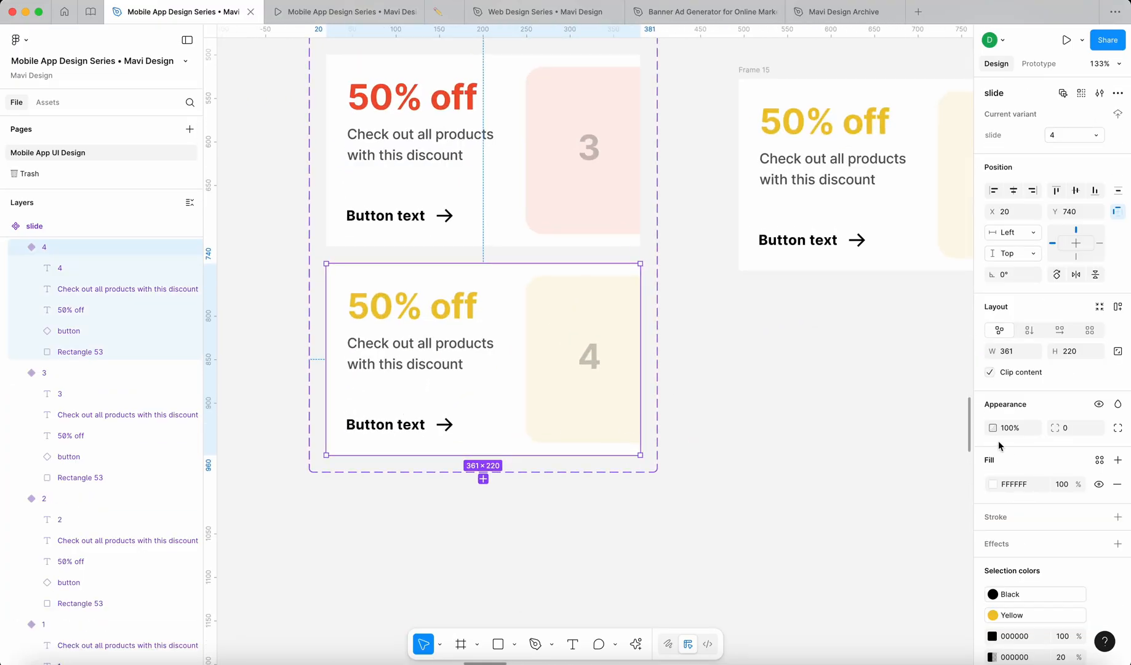
left_click(1118, 459)
left_click(992, 485)
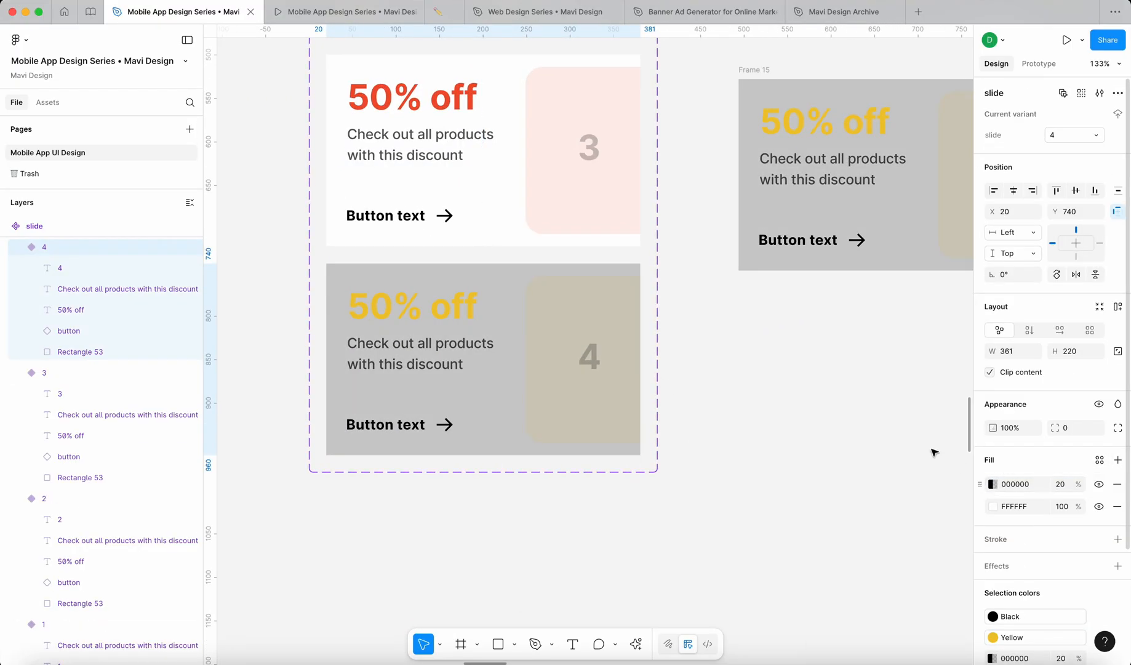
left_click(992, 485)
left_click(848, 339)
left_click(858, 369)
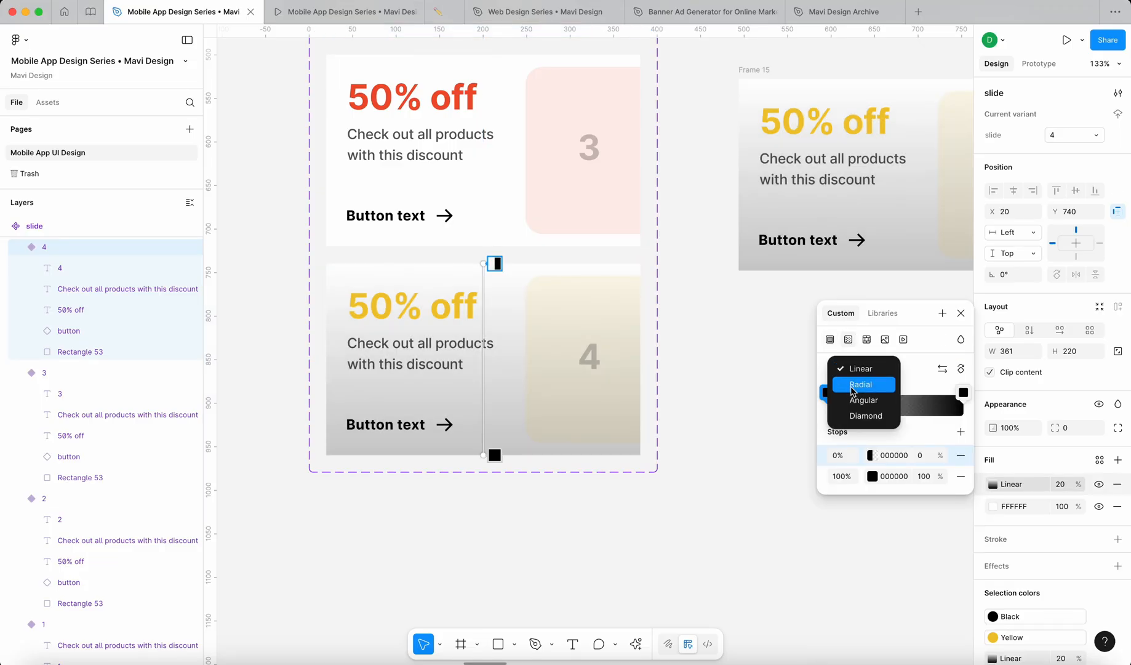
left_click(853, 431)
left_click(830, 340)
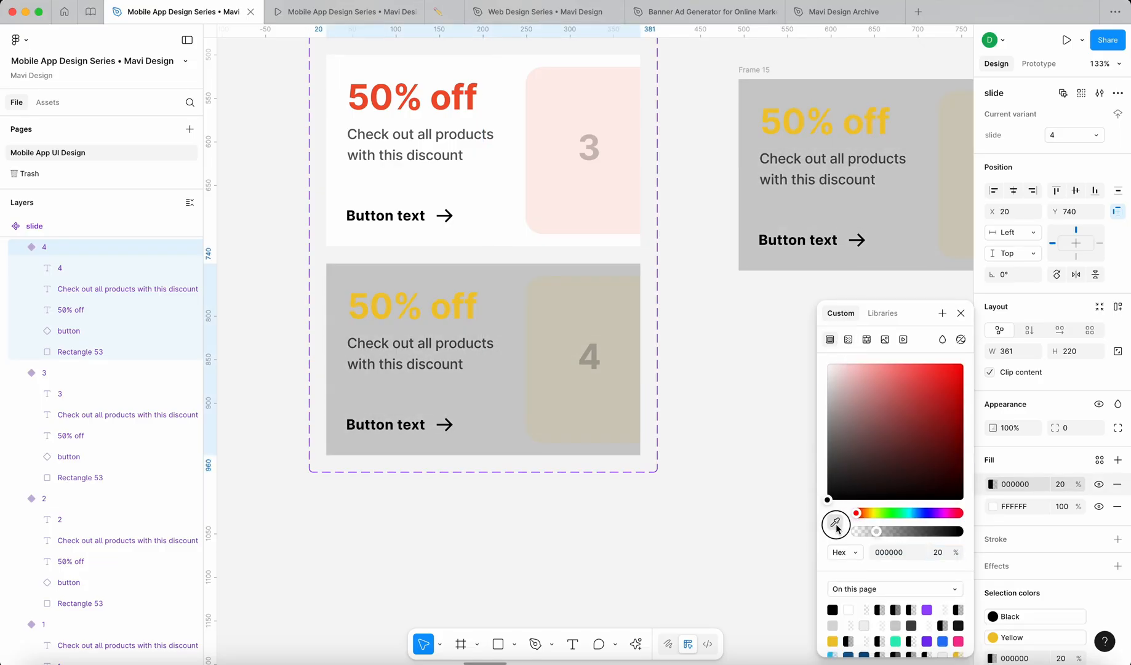
left_click(835, 523)
scroll(389, 300, "up", 3)
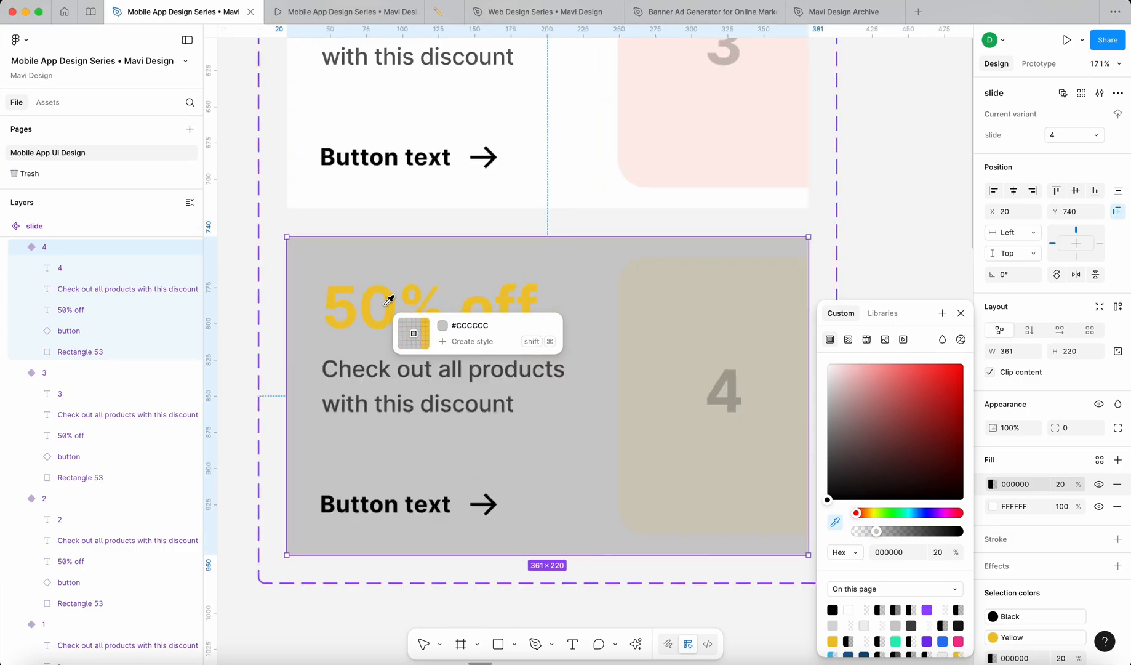
scroll(394, 298, "up", 2)
left_click(400, 297)
scroll(431, 308, "down", 6)
Step: Change slide 4's new fill to a radial gradient and flip its stops so the centre is opaque
left_click(847, 340)
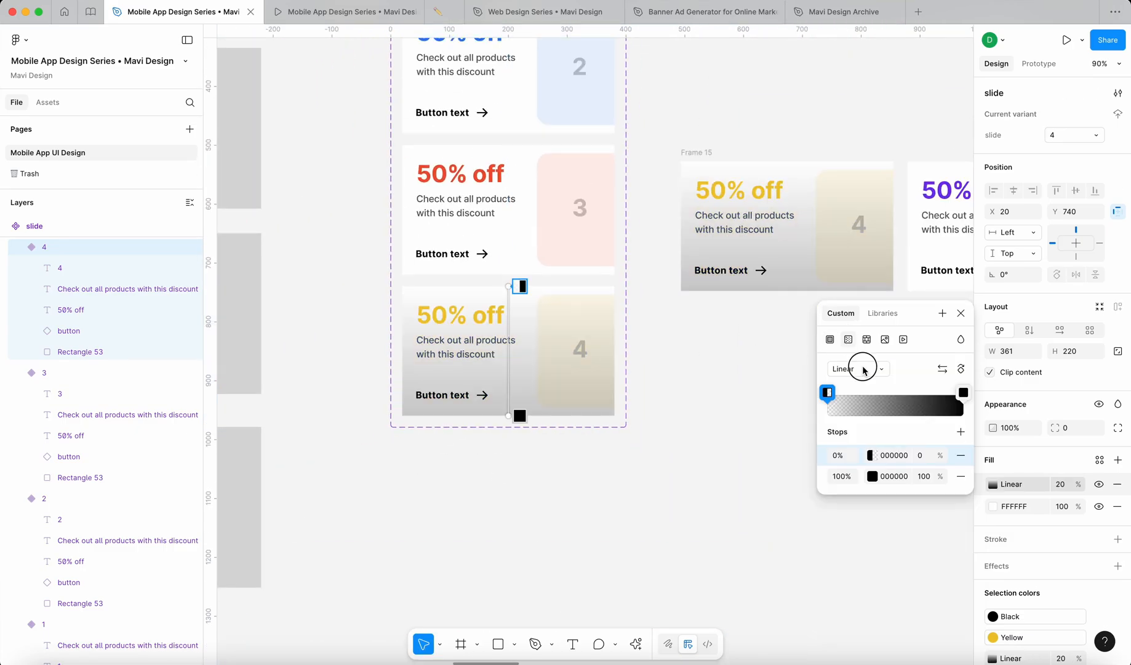
left_click(861, 368)
left_click(861, 383)
left_click(940, 368)
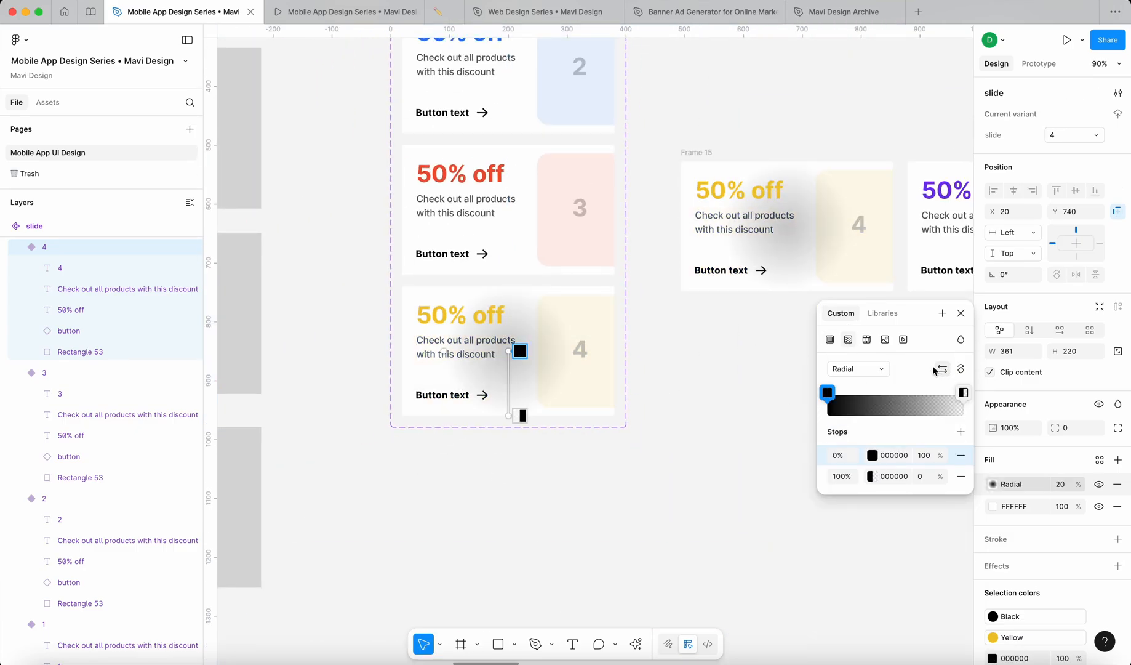
Step: Colour both gradient stops F0C630, sampling the yellow from slide 4's 50% off heading for the first one
left_click(866, 456)
left_click(679, 522)
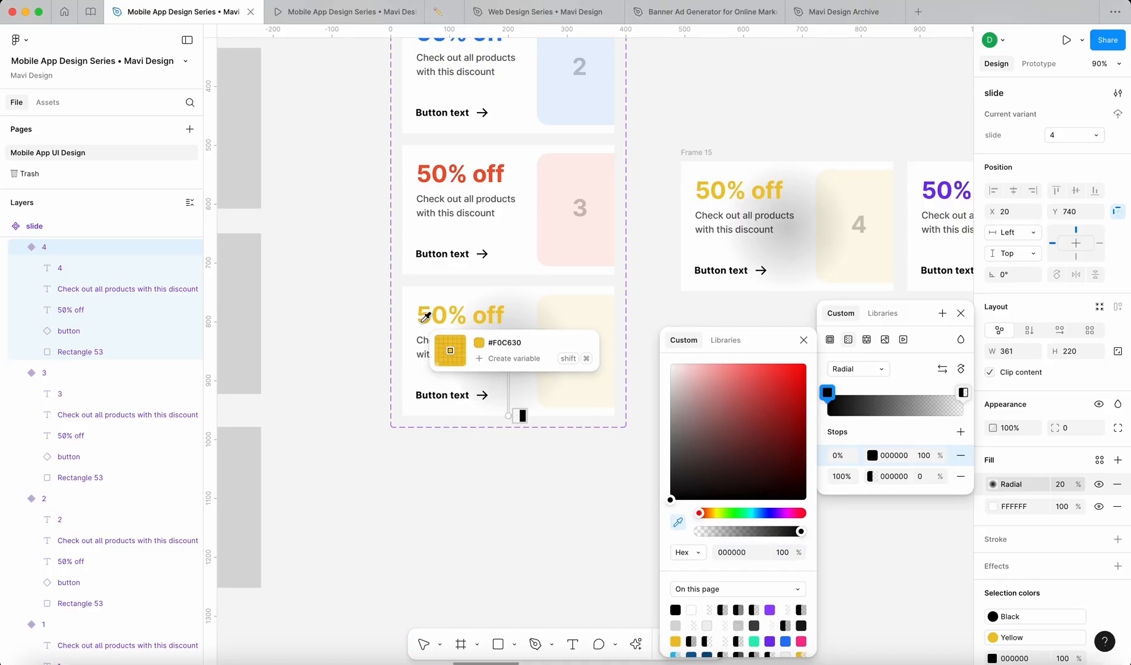
left_click(425, 302)
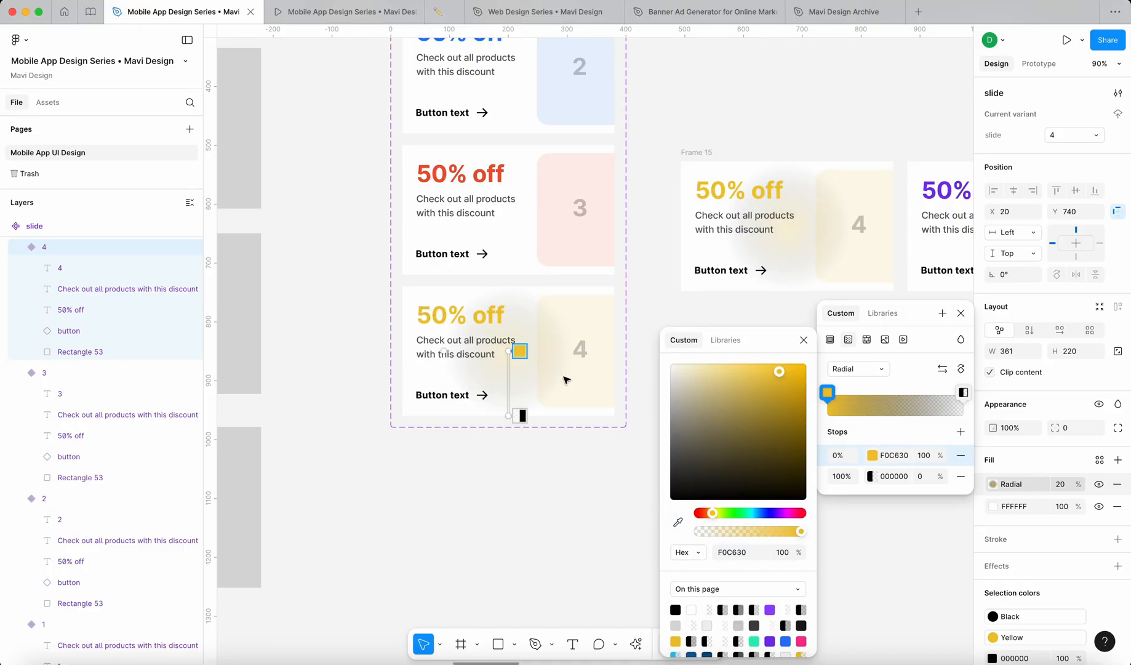
left_click(894, 456)
key("super+c")
left_click(894, 476)
key("super+v")
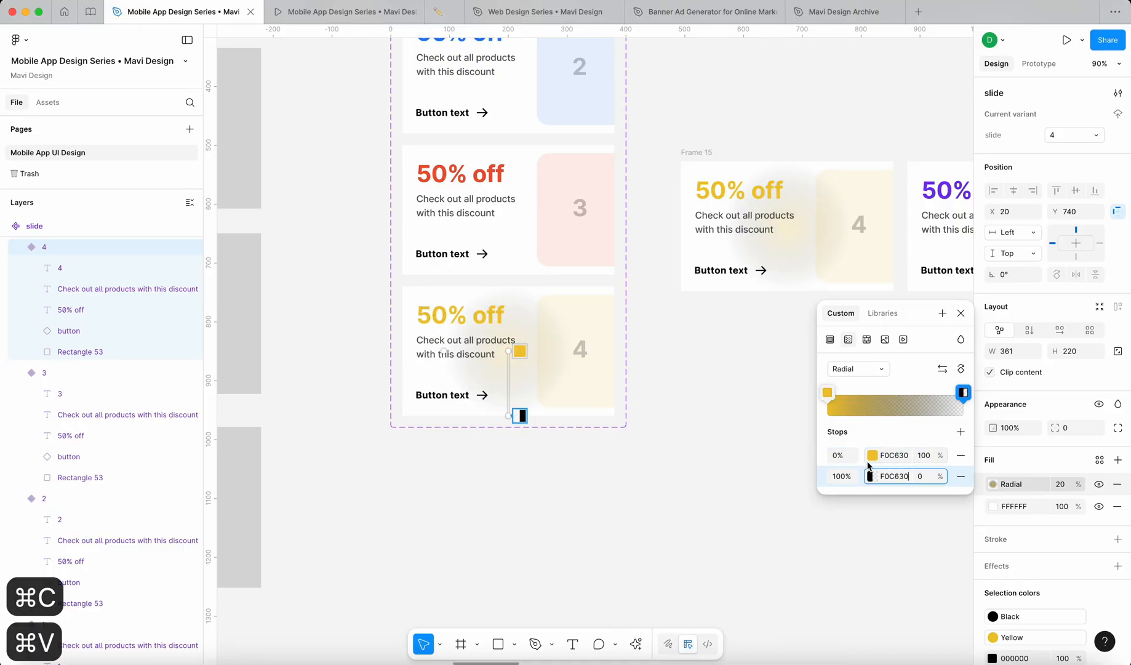
key("Return")
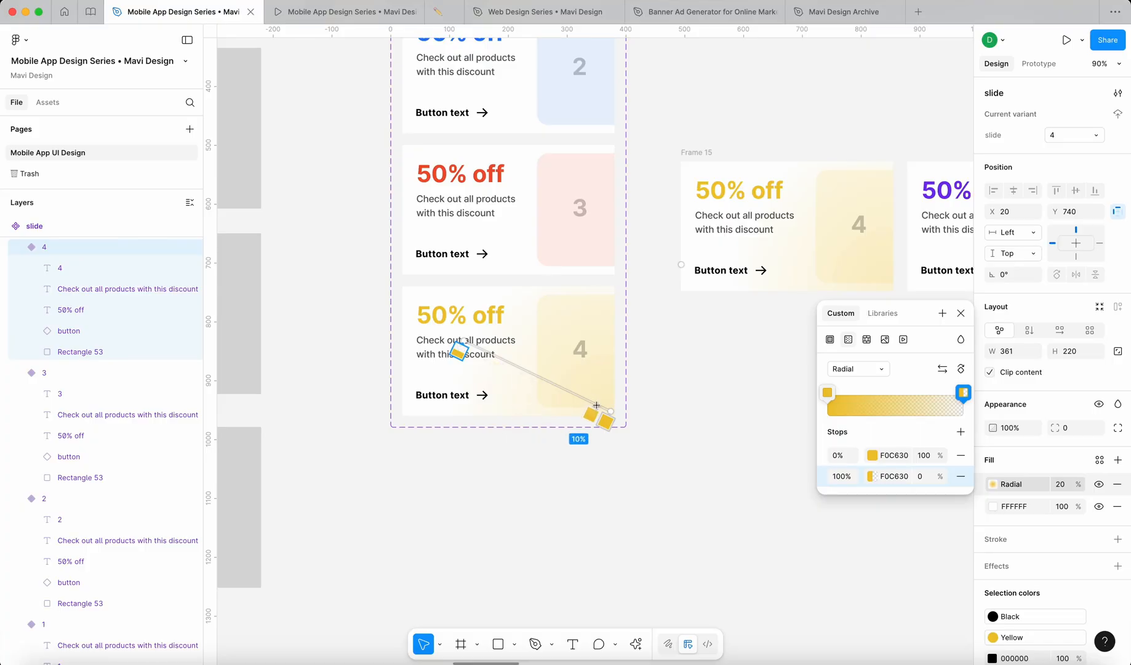
Step: Place the centre of slide 4's gradient on the slide's right edge and delete its coloured rectangle
left_click_drag(597, 405, 613, 345)
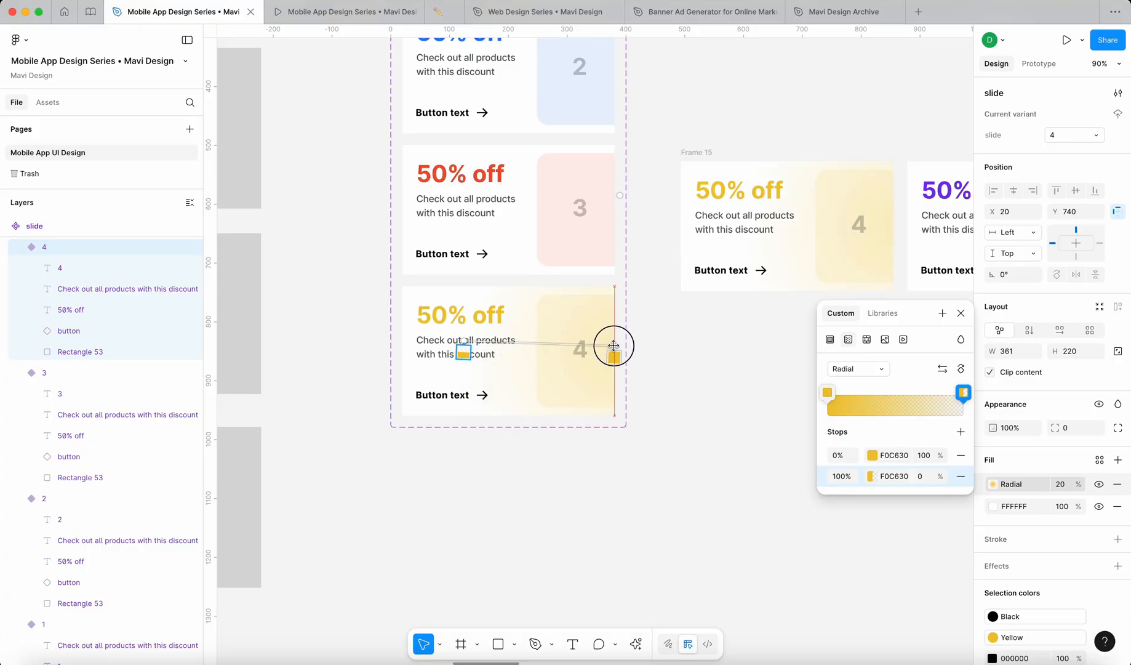
key("Escape")
left_click(589, 397)
key("BackSpace")
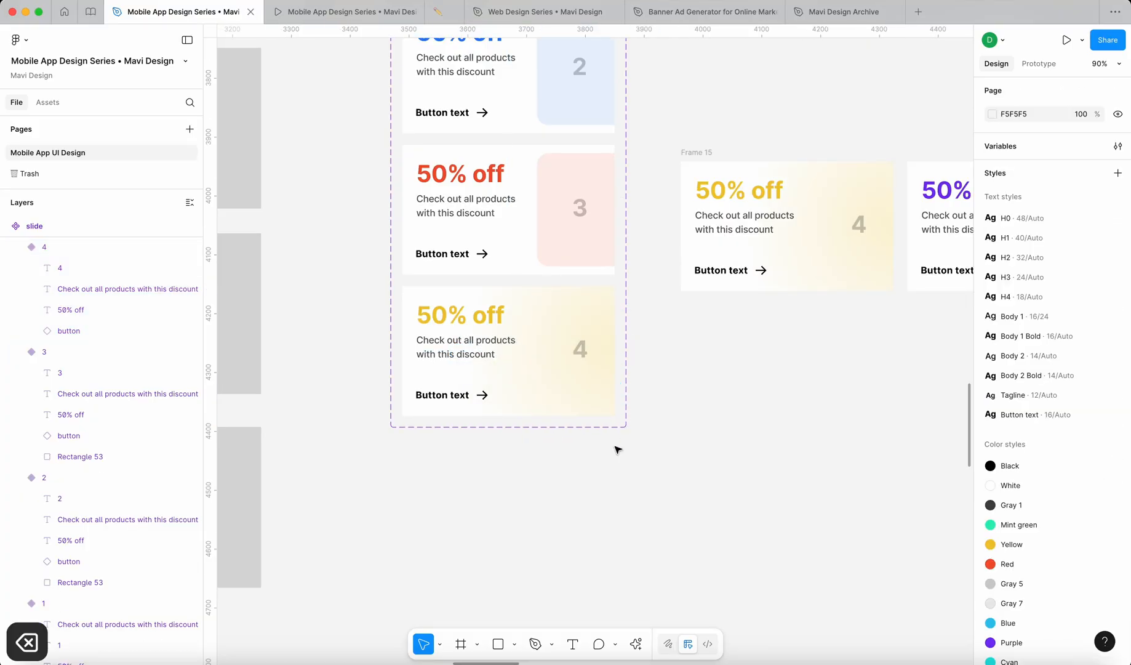
Step: Set slide 4's gradient fill to 10% opacity and realign it to run from the slide's upper-left corner down its left edge
key("Return")
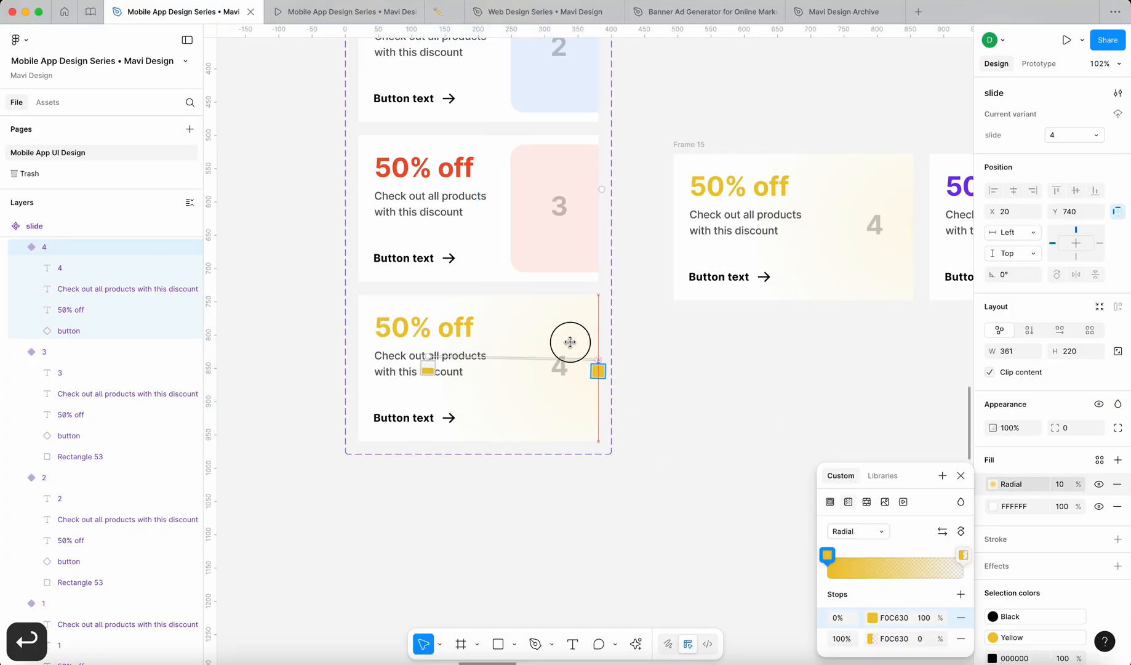
left_click_drag(570, 341, 363, 350)
left_click_drag(451, 353, 539, 356)
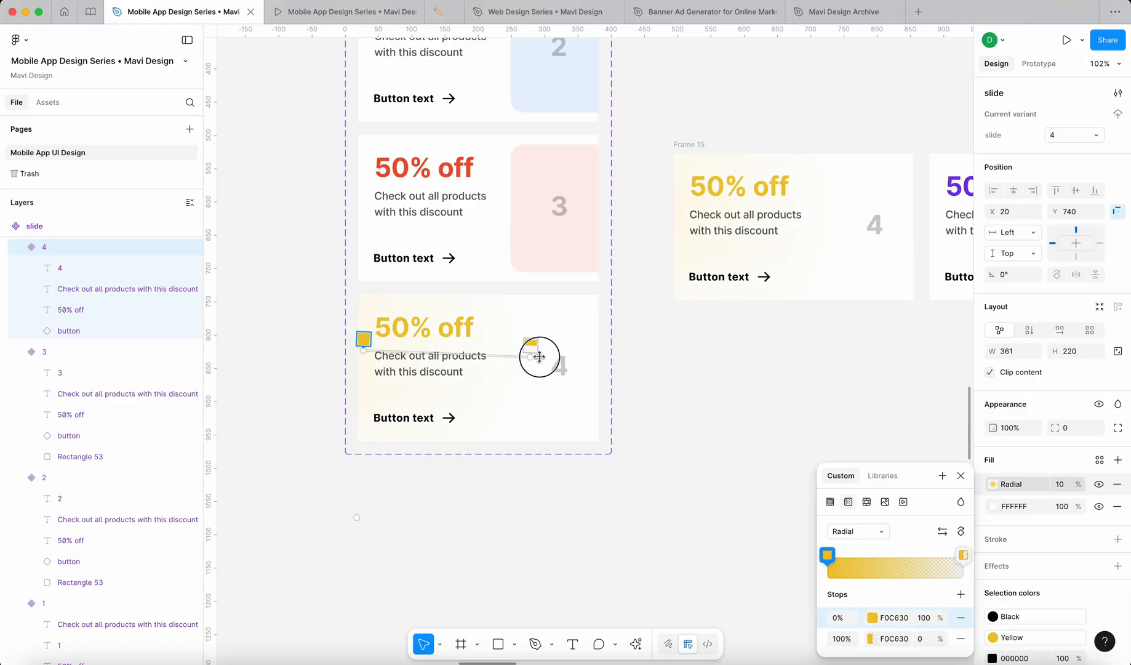
left_click_drag(365, 329, 373, 293)
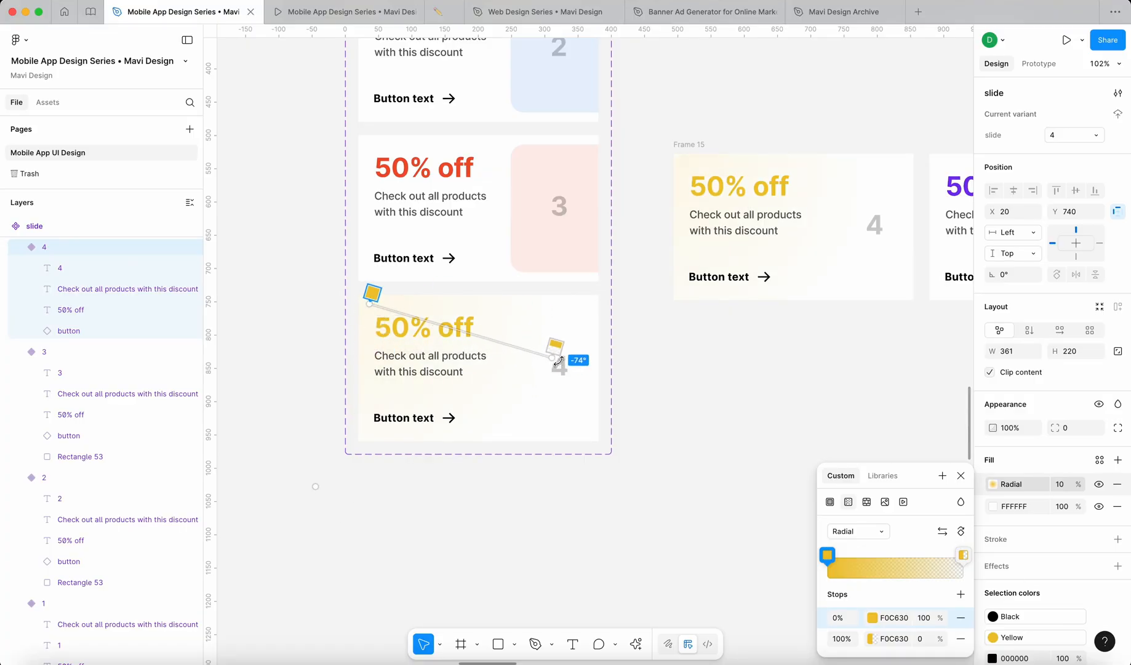
left_click_drag(558, 361, 370, 439)
left_click(694, 422)
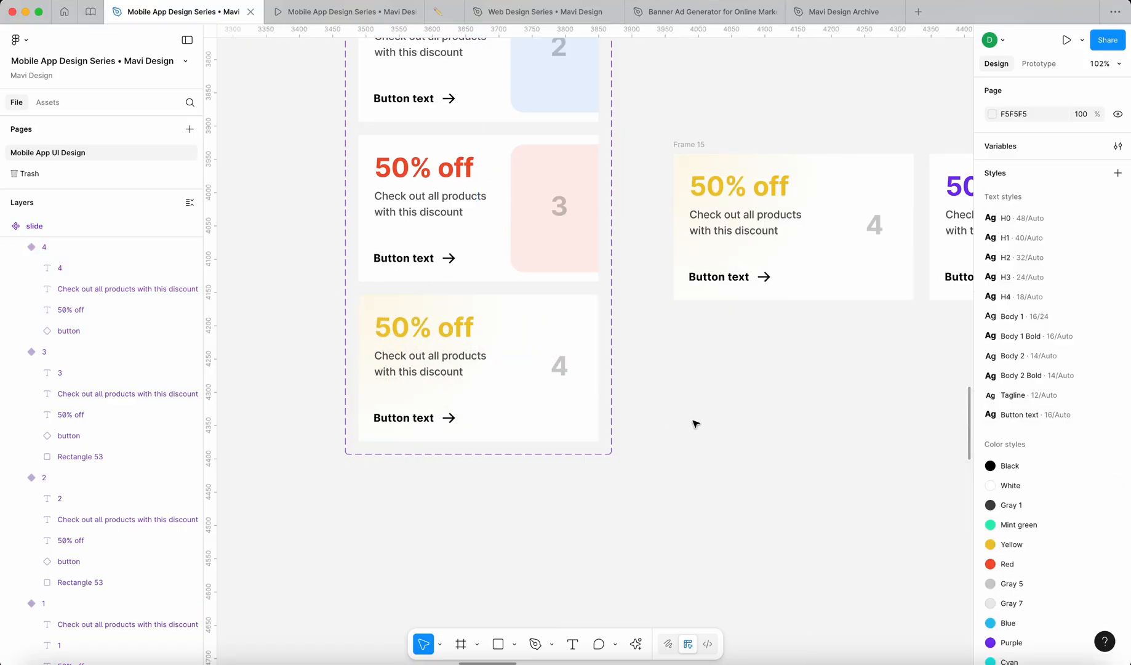
Step: Copy slide 4's radial gradient fill onto the slide 3, 2 and 1 variants
scroll(694, 422, "down", 5)
left_click(579, 399)
key("super+c")
left_click(606, 313)
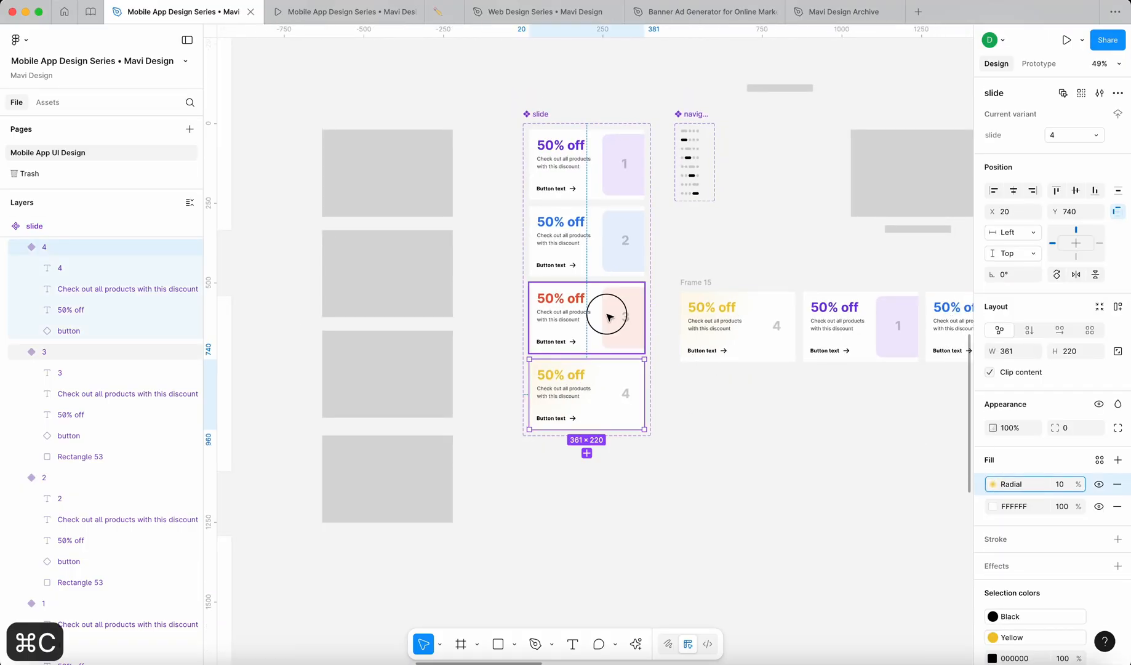
key("super+v")
left_click(591, 252)
key("super+v")
left_click(589, 178)
key("super+v")
Step: Recolour both stops of the slide 1 variant's radial gradient to purple 9747FF
scroll(589, 177, "up", 5)
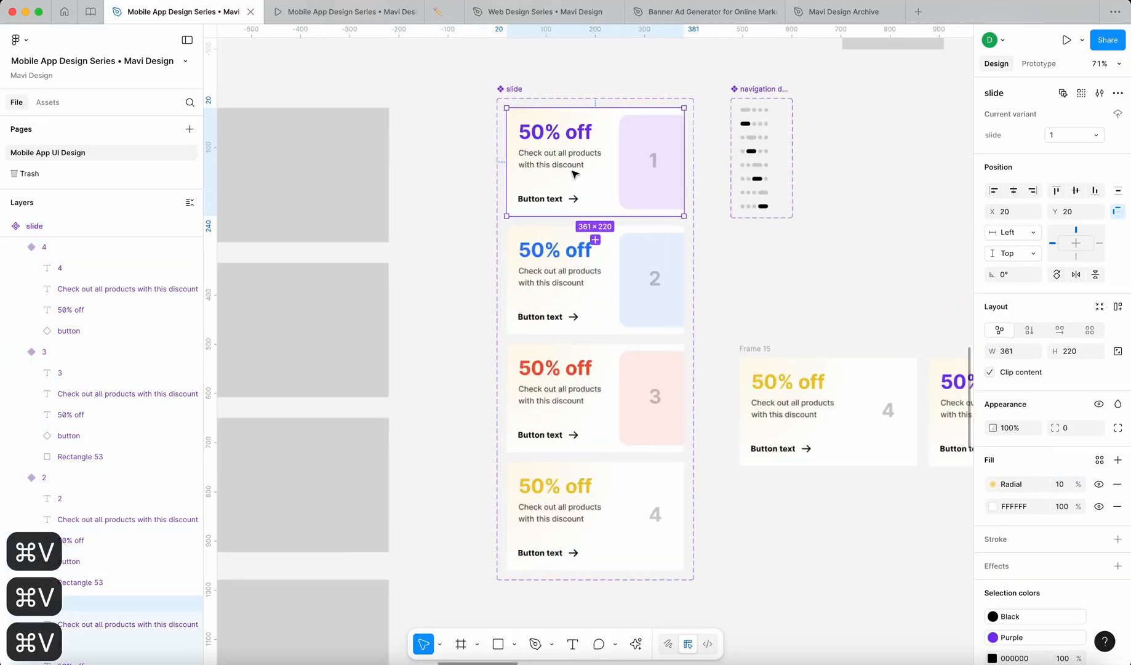
left_click(993, 484)
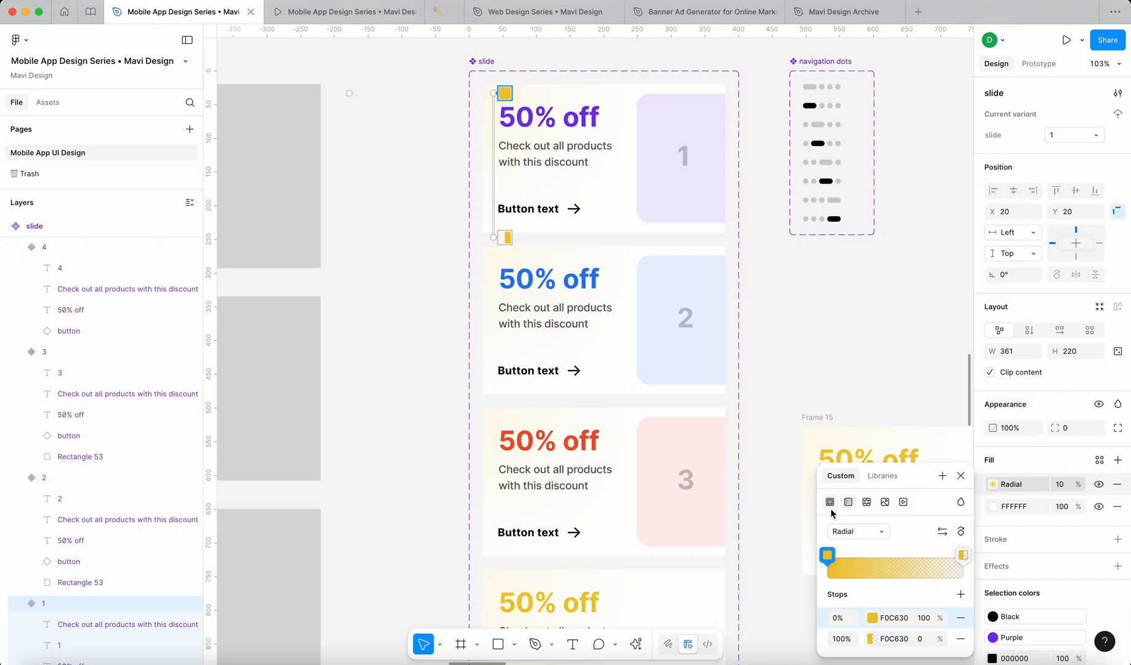
left_click(872, 618)
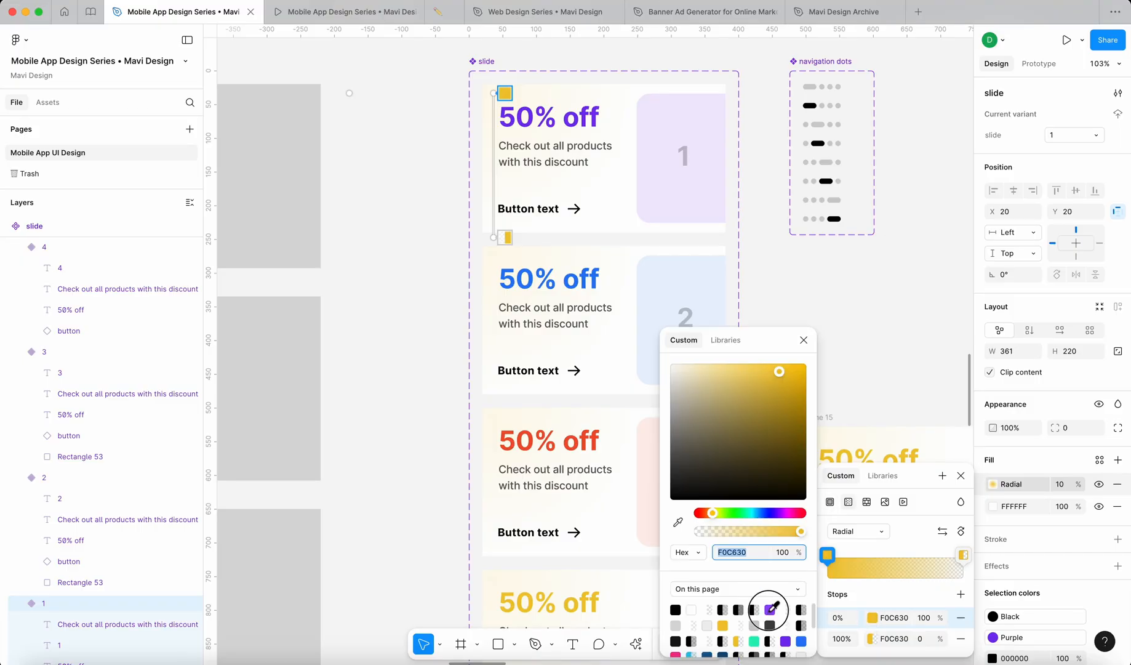
left_click(770, 609)
left_click(891, 617)
key("super+c")
left_click(890, 638)
key("super+v")
key("Return")
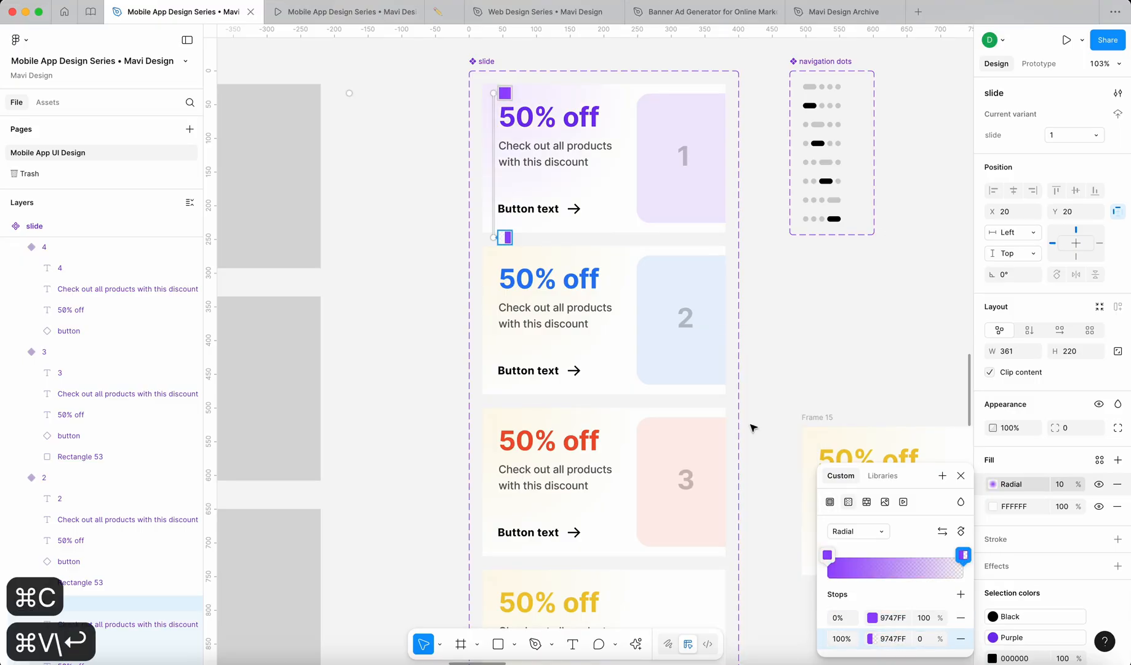
left_click(732, 328)
Step: Recolour both stops of the slide 2 variant's radial gradient to blue 277AF6
left_click(667, 335)
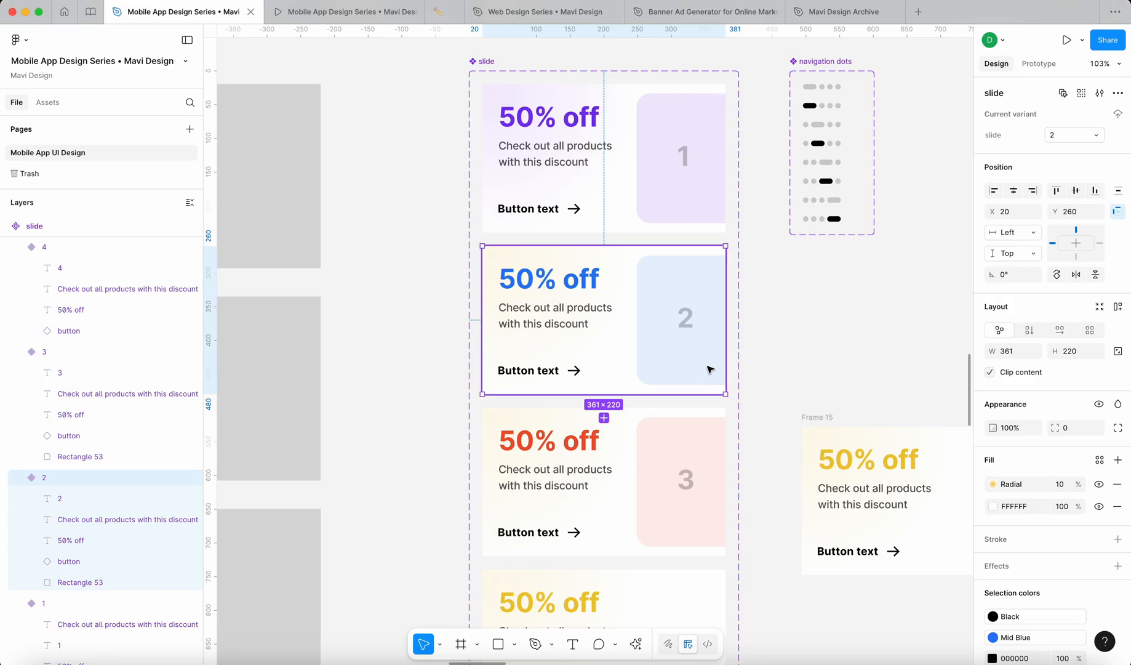
left_click(993, 483)
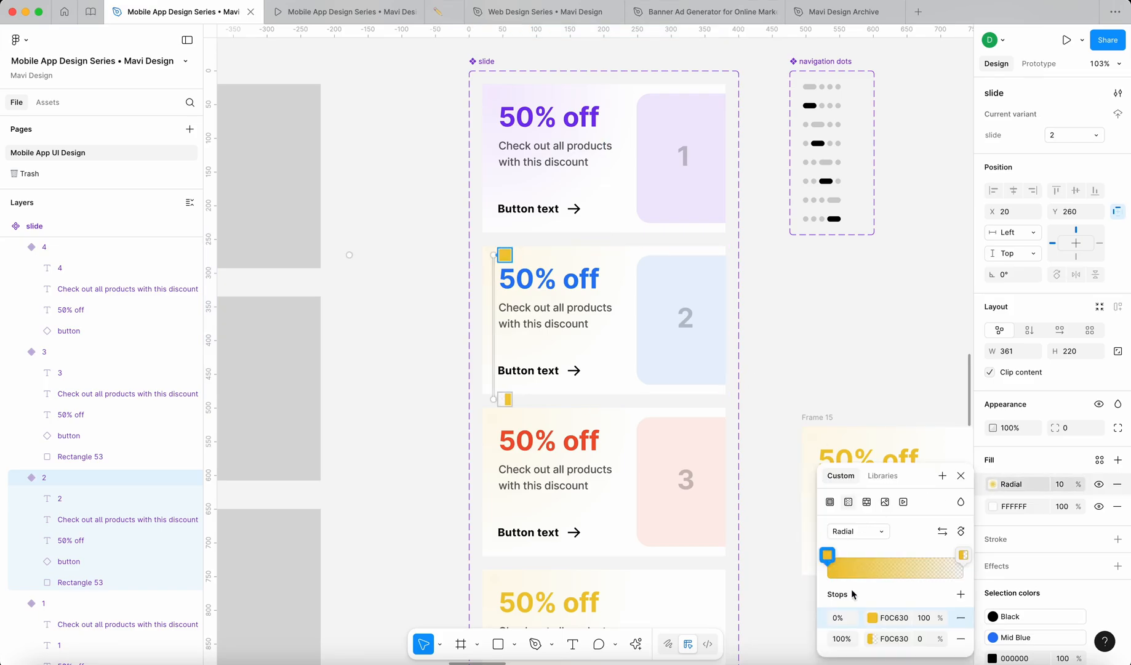
left_click(873, 618)
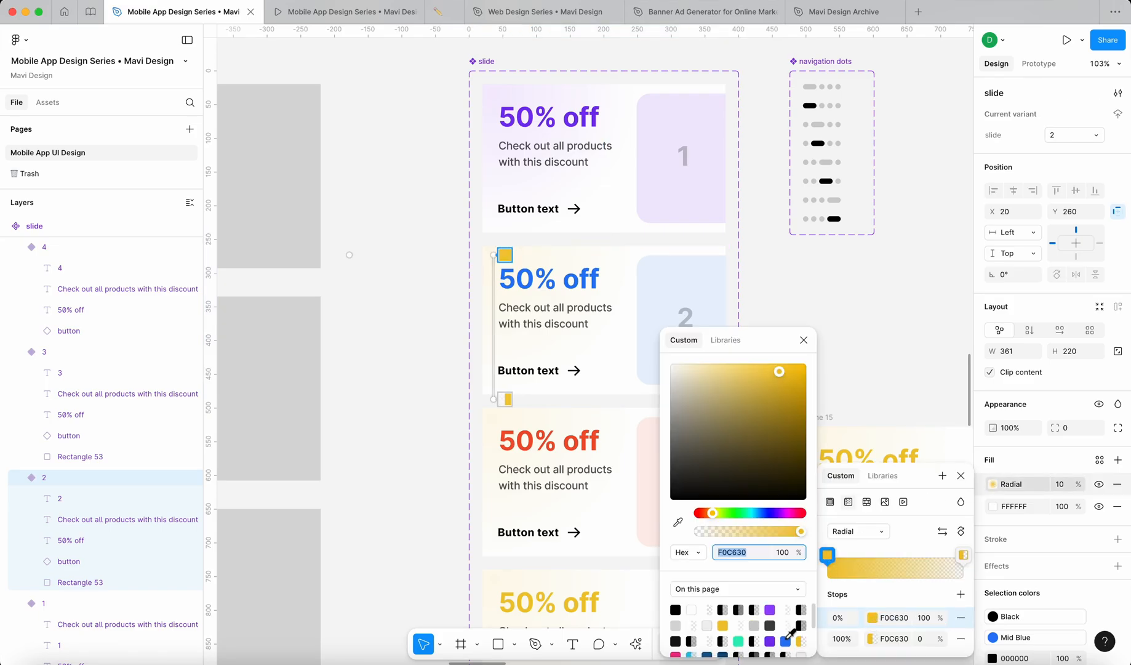
left_click(786, 640)
left_click(888, 617)
key("super+c")
left_click(888, 638)
key("super+v")
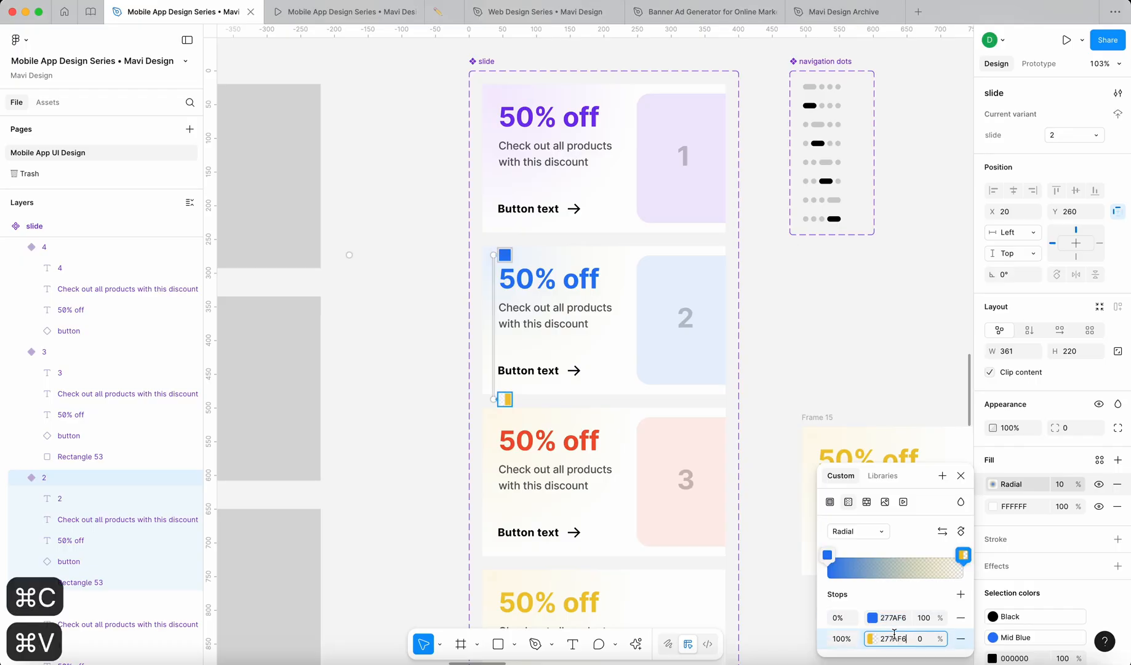
key("Return")
Step: Recolour both stops of the slide 3 variant's radial gradient to red F05230
left_click(559, 485)
left_click(993, 484)
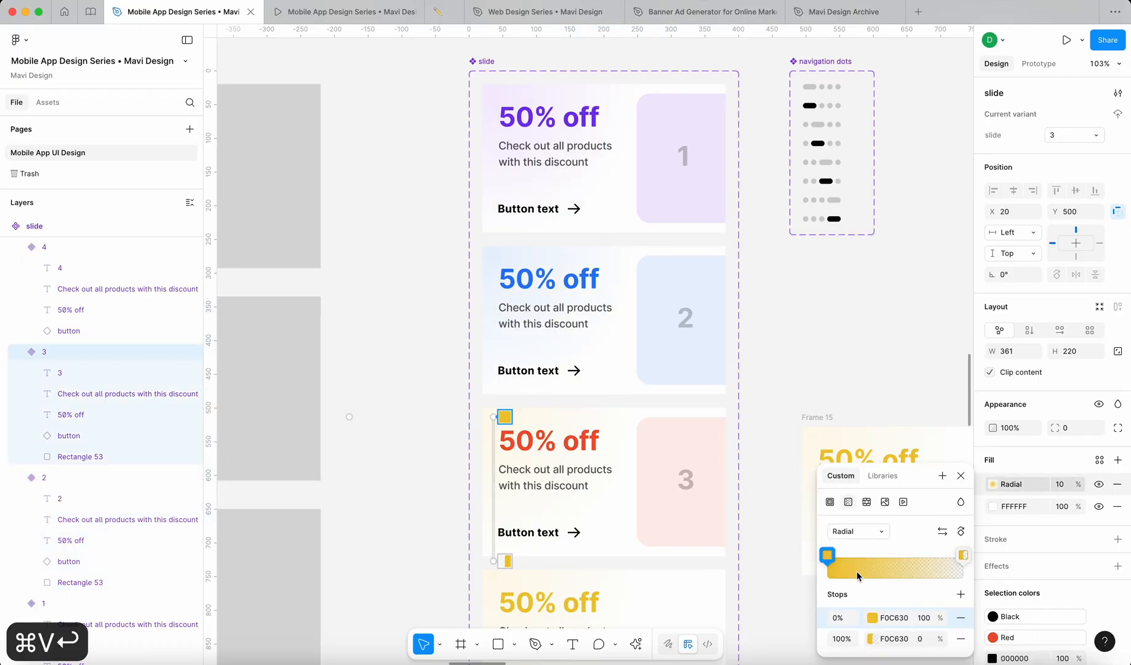
left_click(873, 618)
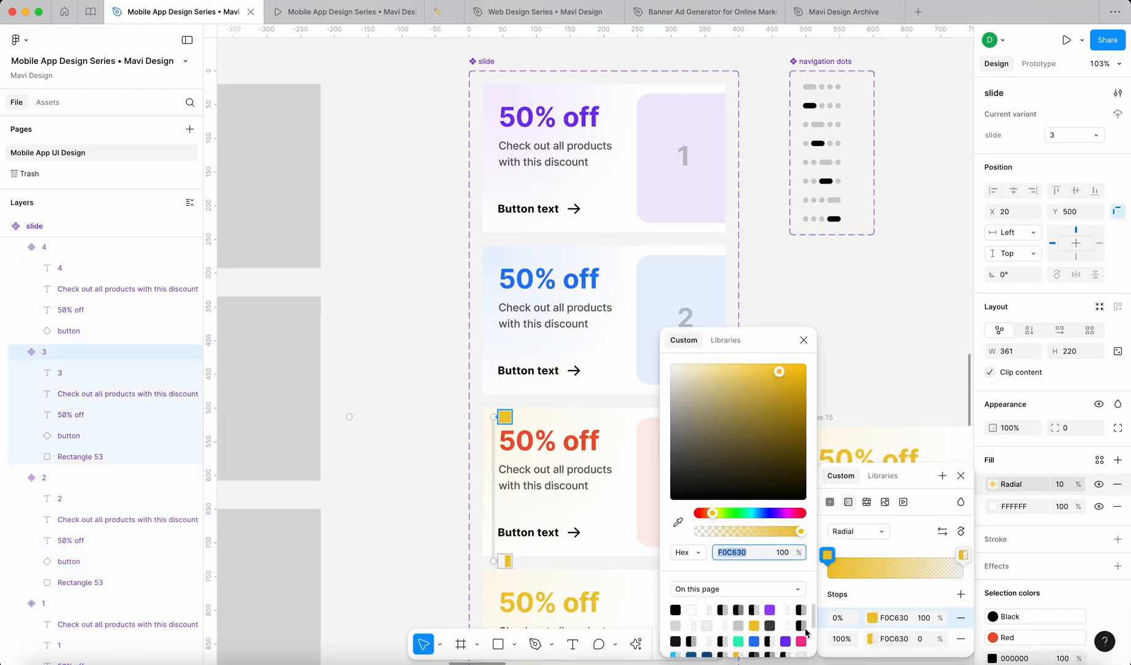
left_click(697, 512)
left_click(888, 617)
key("super+c")
left_click(888, 638)
key("super+v")
key("Return")
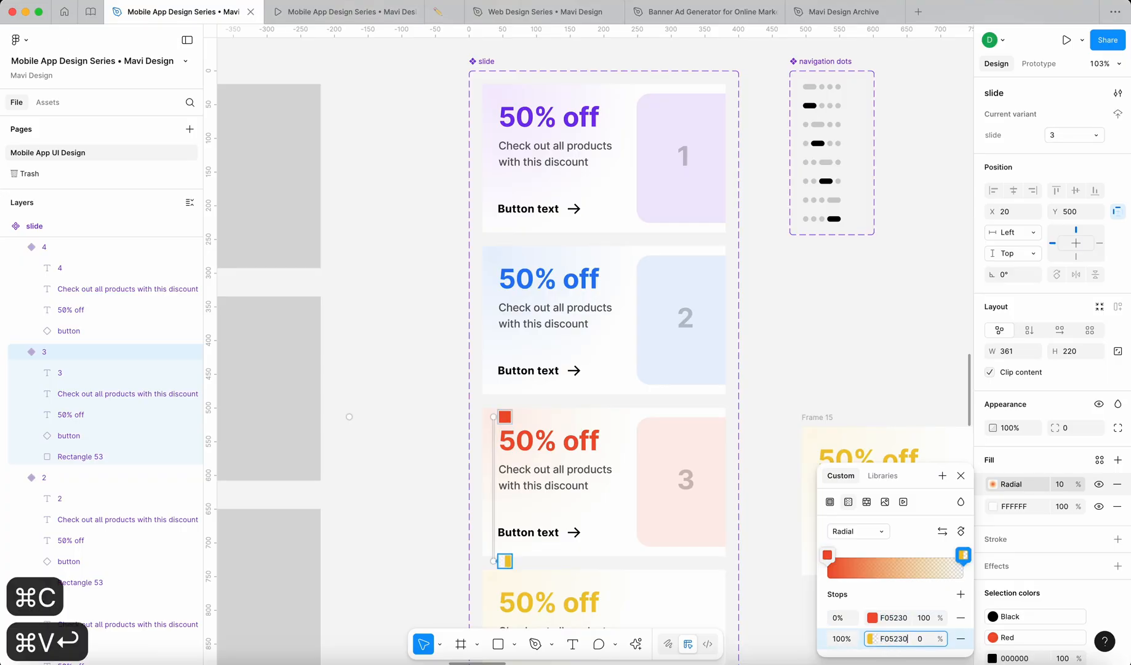
Step: Delete the coloured rectangles from the slide 1, 2 and 3 variants
left_click(805, 342)
scroll(805, 342, "down", 5)
left_click(717, 242, "super")
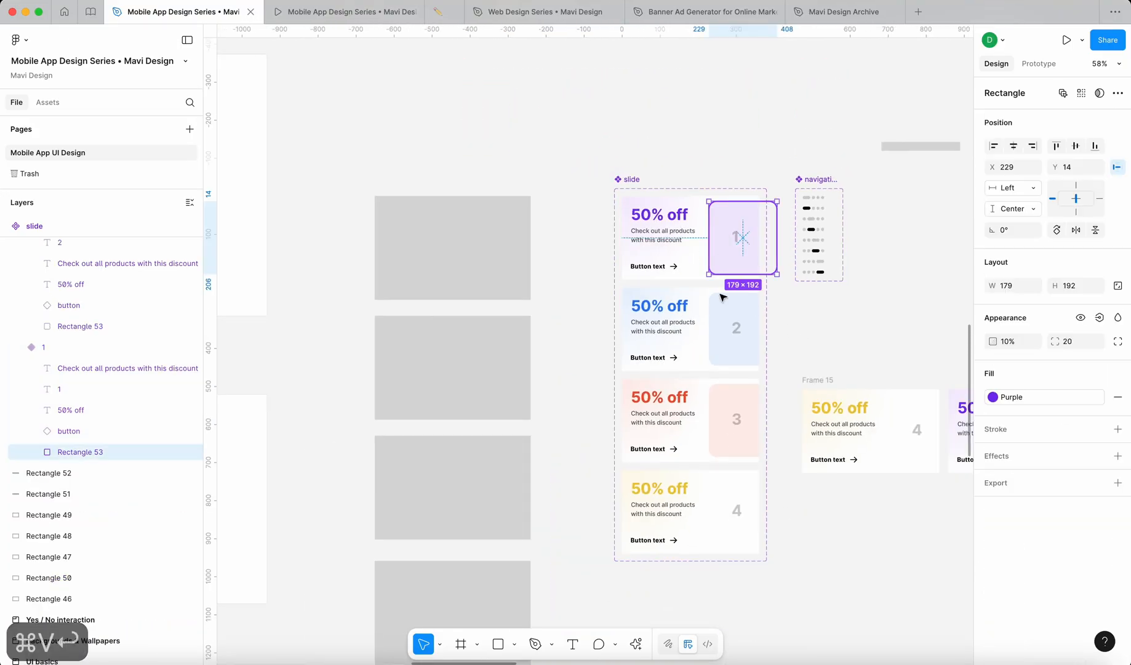
left_click(725, 314, "shift+super")
left_click(721, 400, "shift+super")
key("BackSpace")
scroll(745, 598, "right", 1)
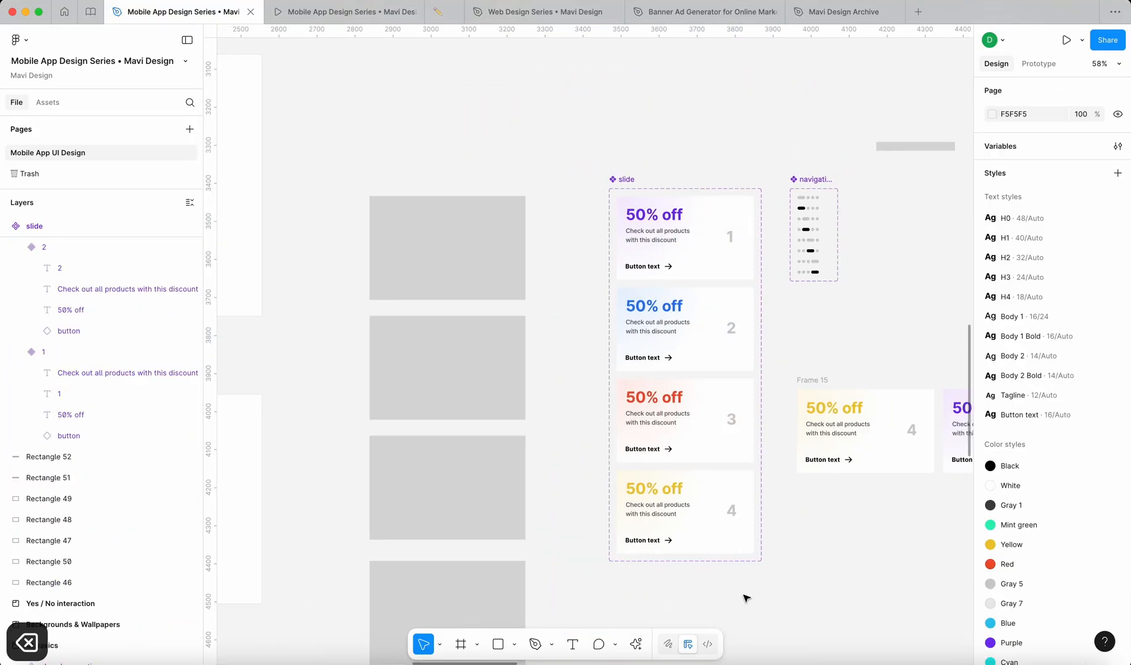
Step: Move the Frame 15 slide row slightly up, closer to the grey placeholder rectangle above it
scroll(745, 598, "right", 5)
scroll(745, 596, "down", 4)
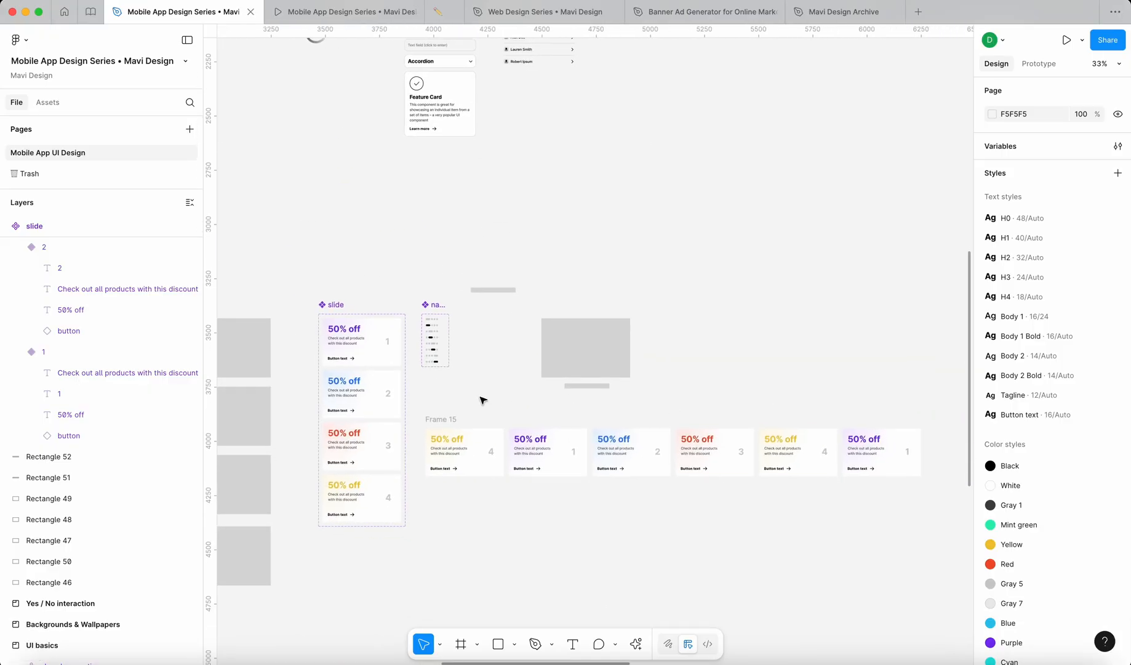
scroll(480, 400, "up", 4)
scroll(702, 463, "left", 3)
scroll(538, 422, "down", 3)
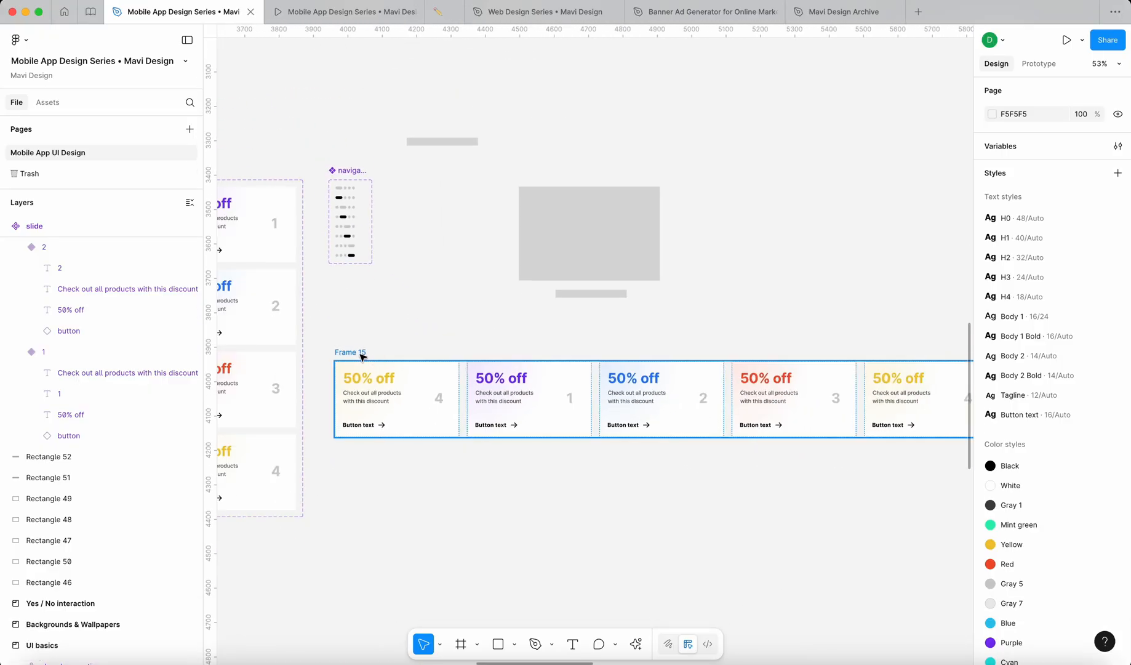
scroll(369, 339, "down", 1)
left_click(590, 317)
left_click_drag(362, 355, 361, 318)
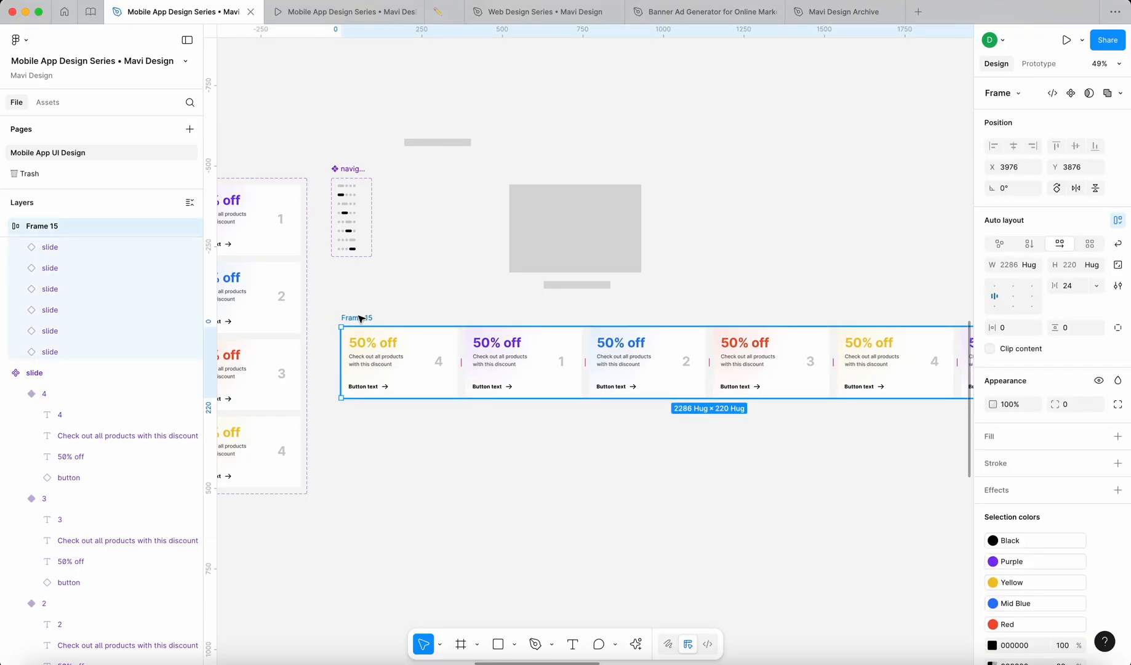
left_click(411, 445)
Step: Set the corner radius of all four slide variants to 16
left_click_drag(406, 445, 626, 435)
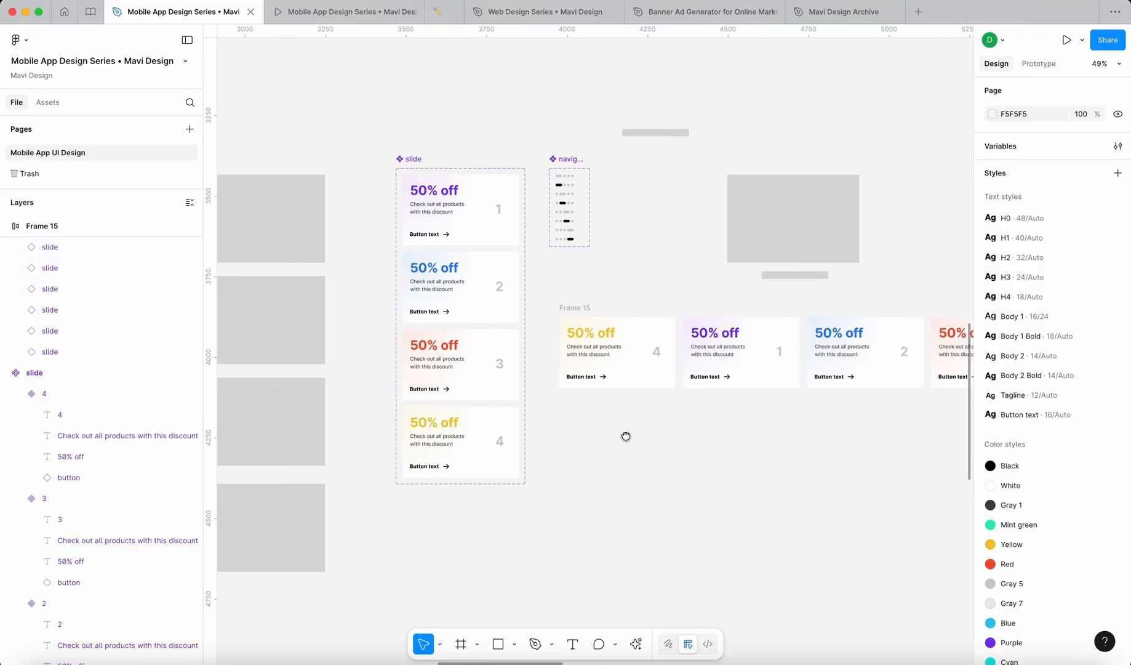
left_click(496, 244)
left_click(485, 302, "shift")
left_click(494, 434, "shift")
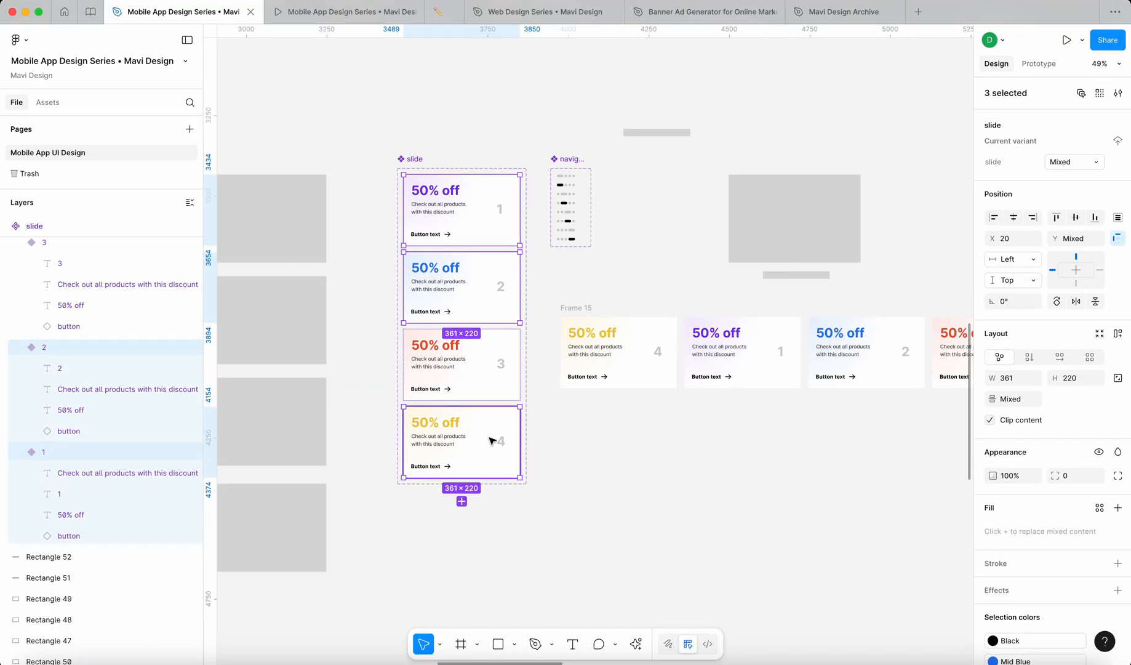
left_click(519, 386, "shift")
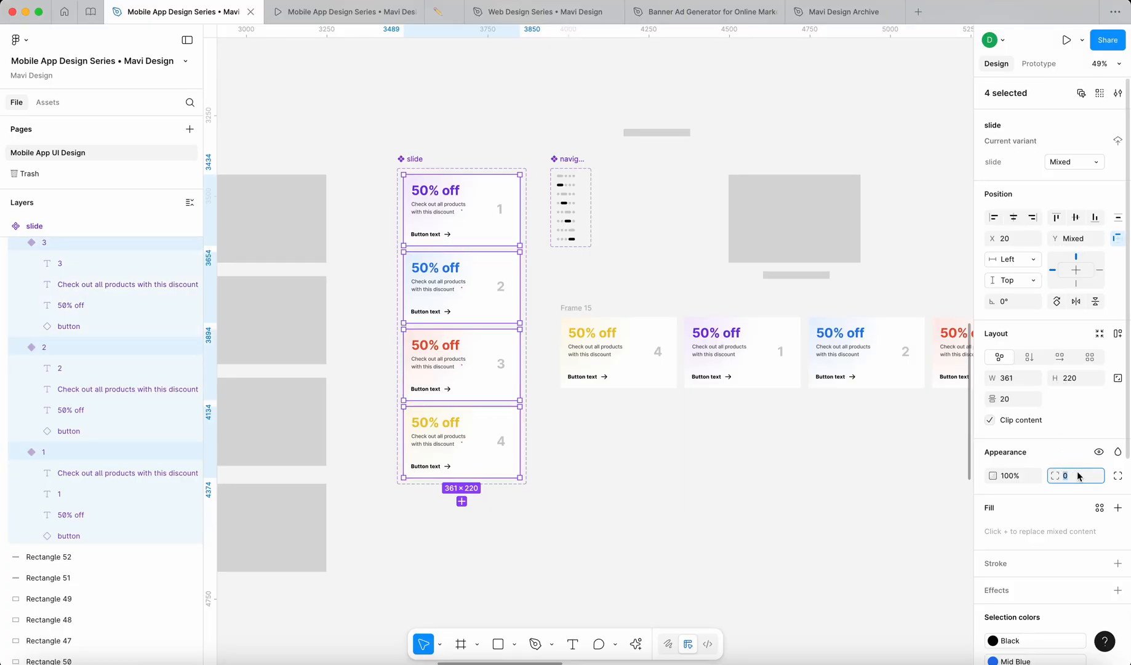
key("shift+Up")
key("Down")
key("Down")
key("Down")
key("Down")
key("Return")
left_click(843, 470)
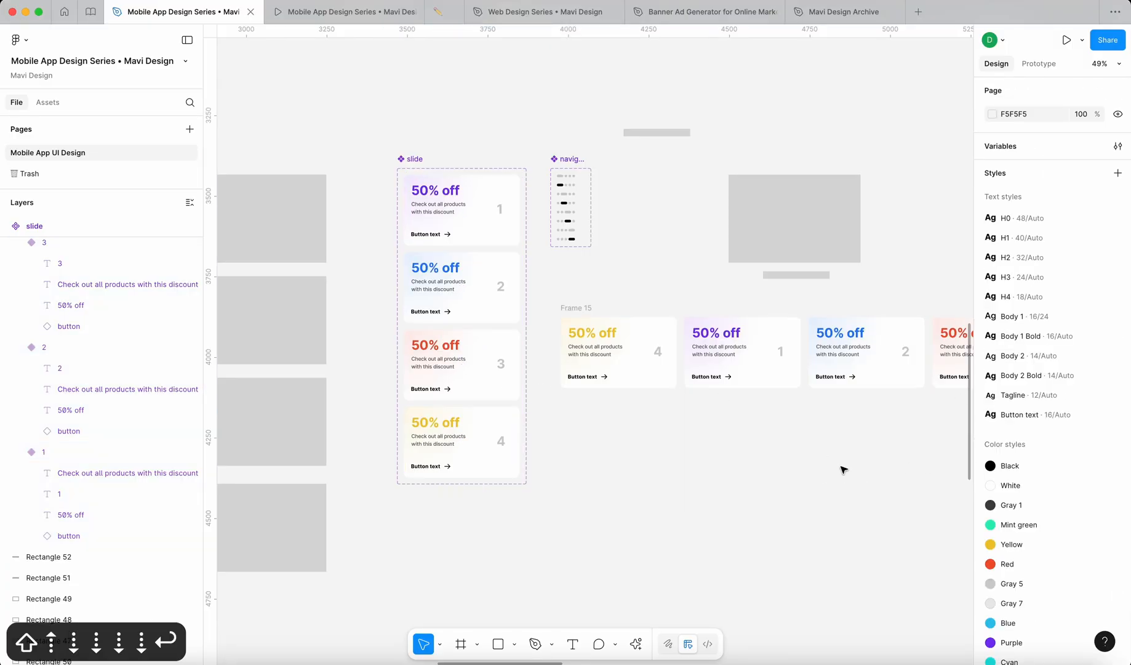
Step: Rename the Frame 15 slide row as "slides container"
left_click_drag(843, 470, 585, 402)
left_click(356, 293)
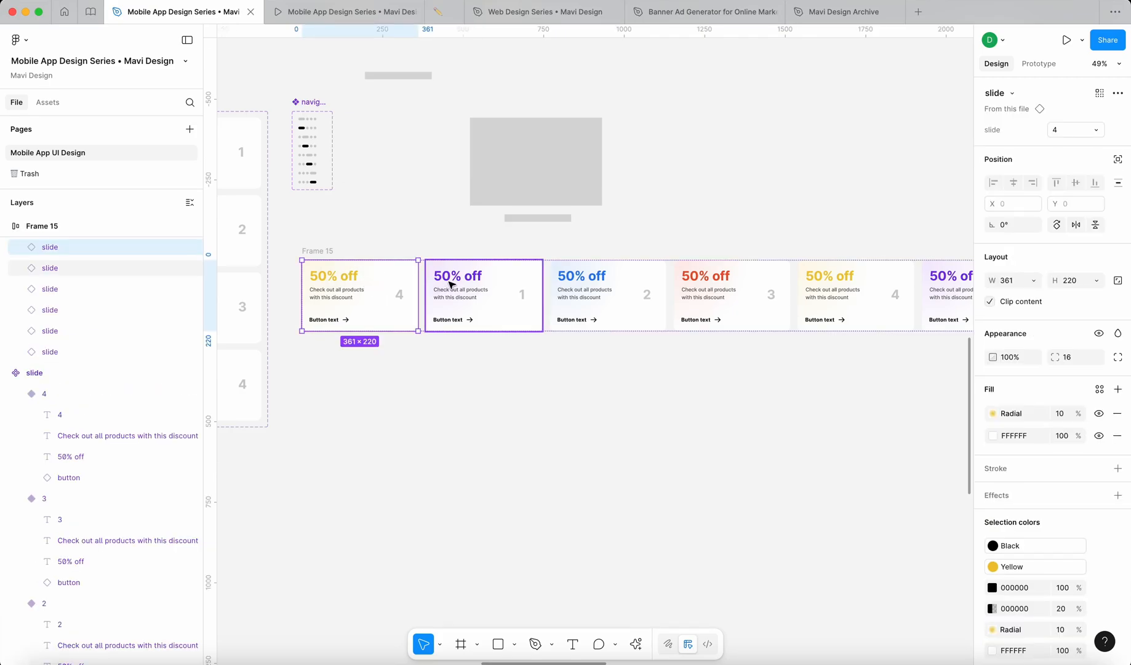
scroll(537, 274, "up", 8)
left_click(608, 211)
scroll(600, 209, "down", 10)
left_click(459, 205)
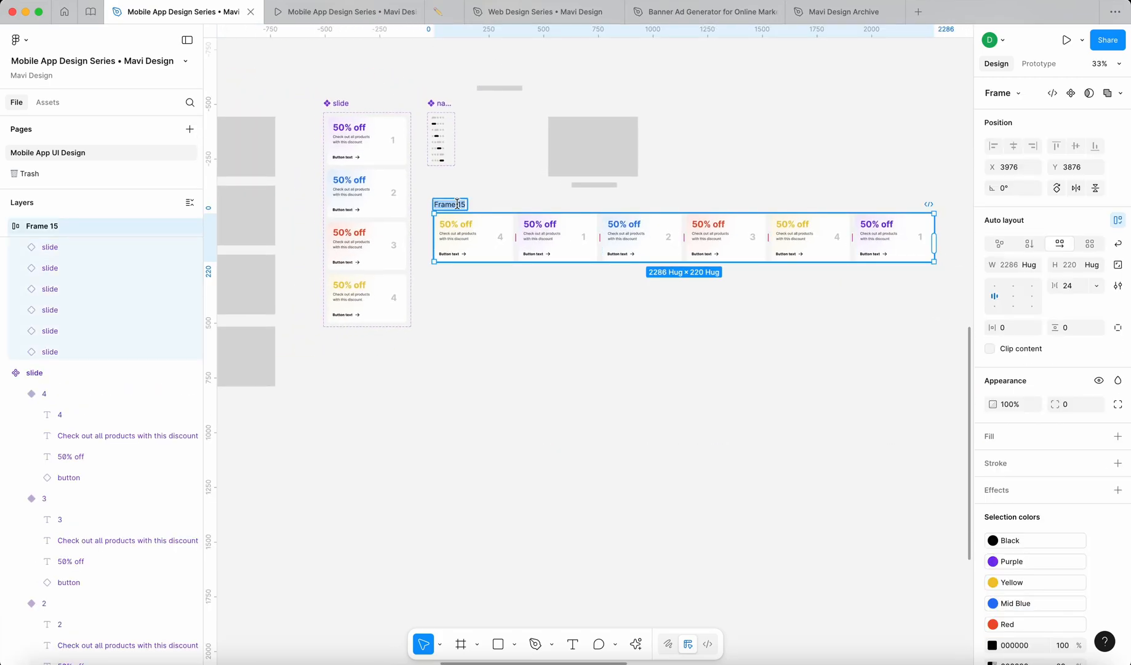
type("slide")
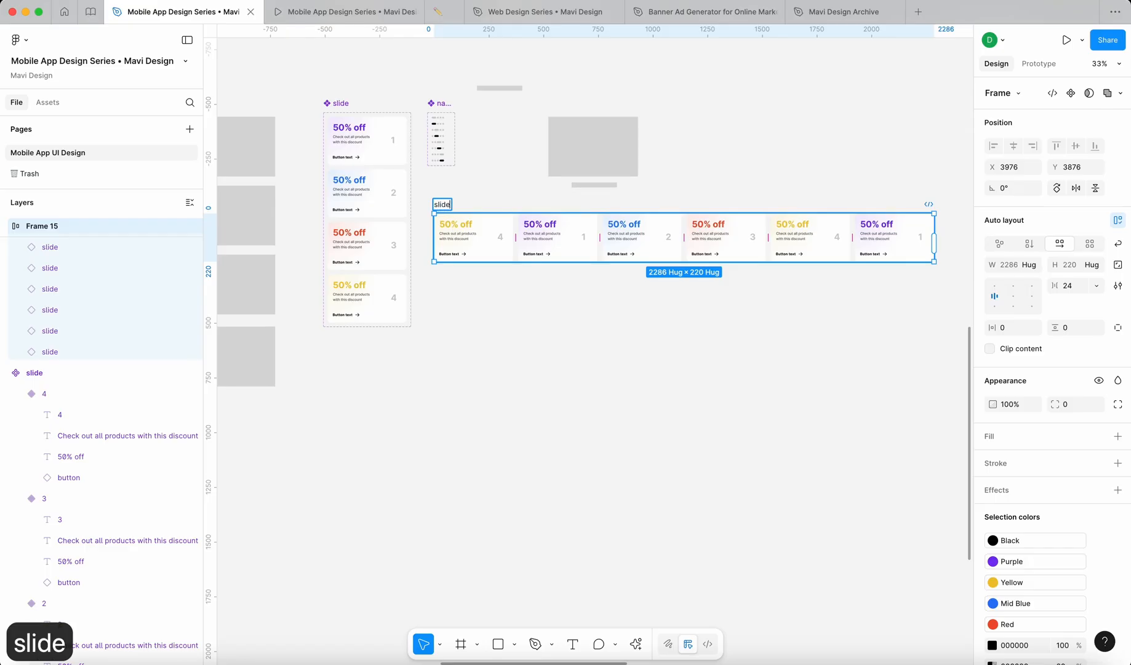
type("s container")
key("Return")
left_click(517, 368)
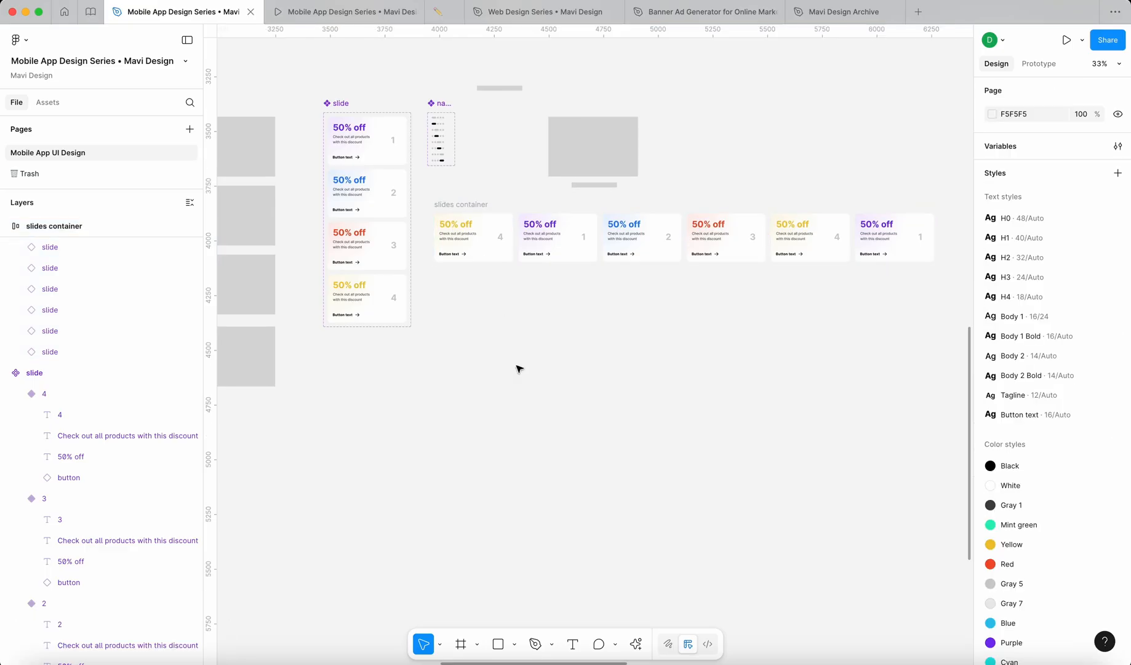
Step: Wrap the slides container in a new auto layout frame with 0 horizontal and vertical padding and a width that hugs its contents
left_click(469, 209)
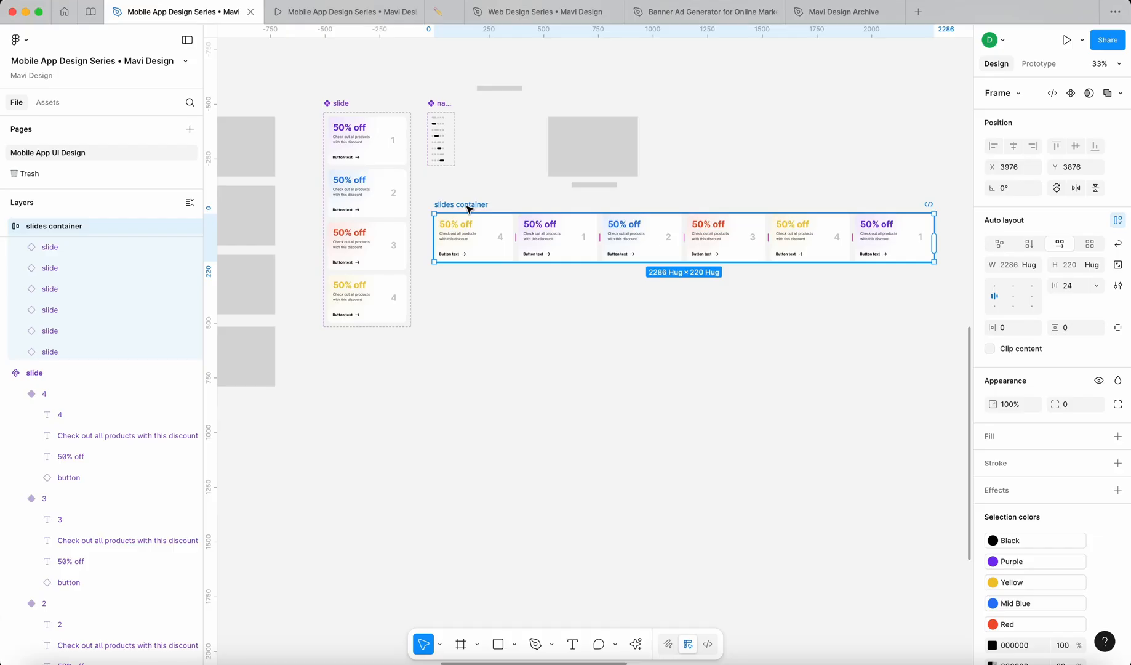
key("shift+a")
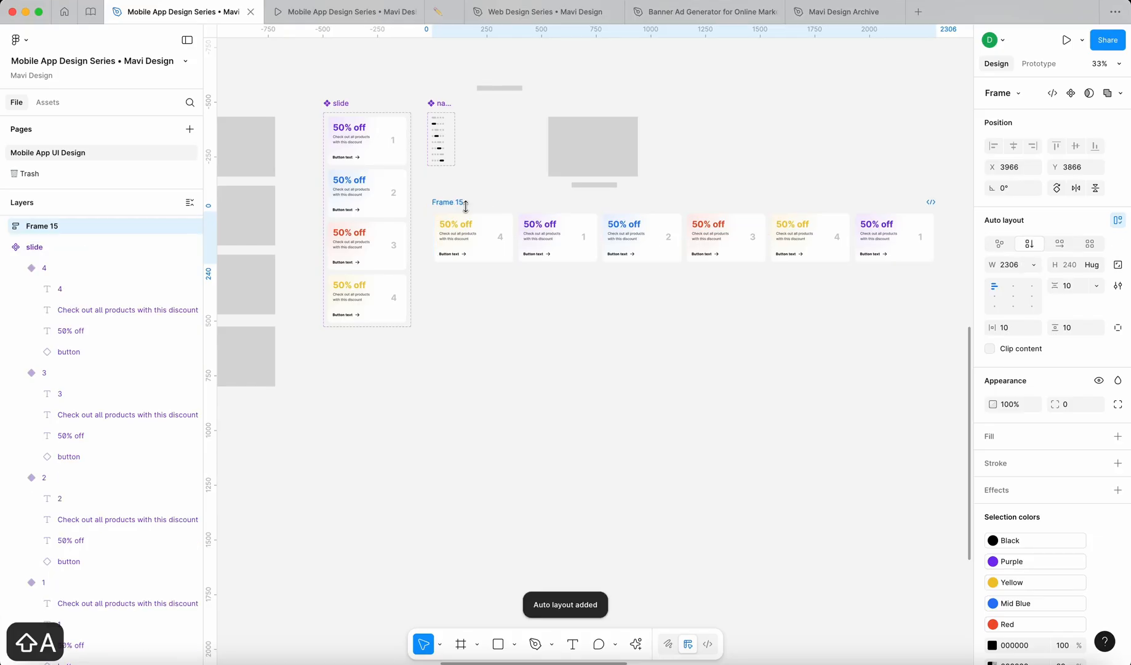
left_click(1006, 327)
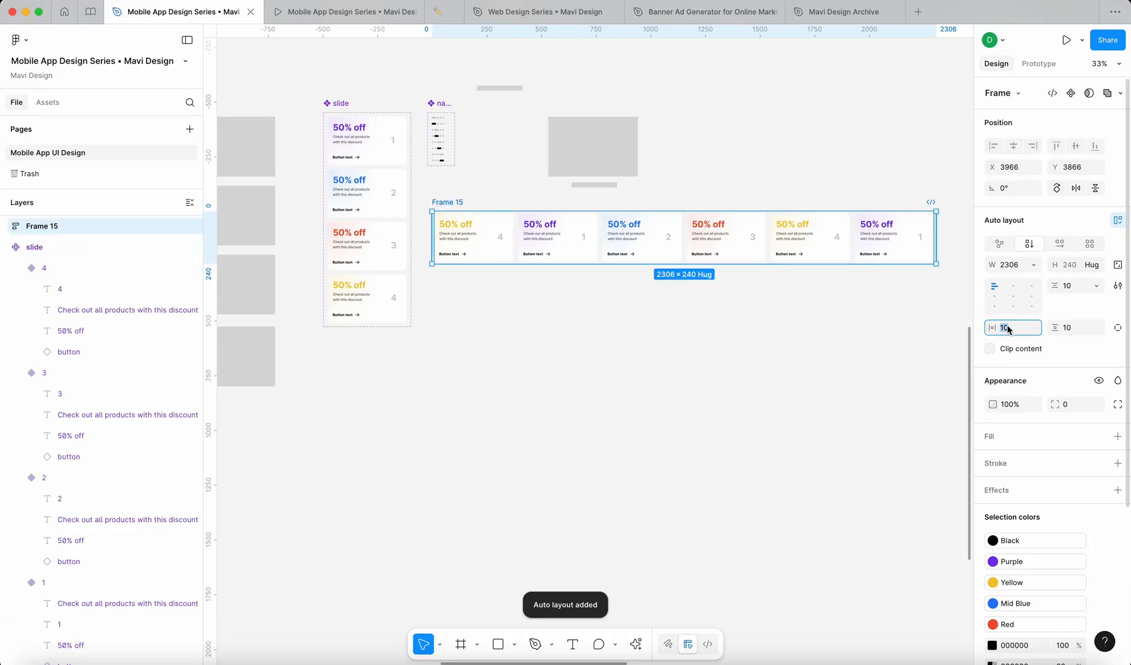
type("0")
left_click(1068, 328)
type("0")
left_click(1034, 265)
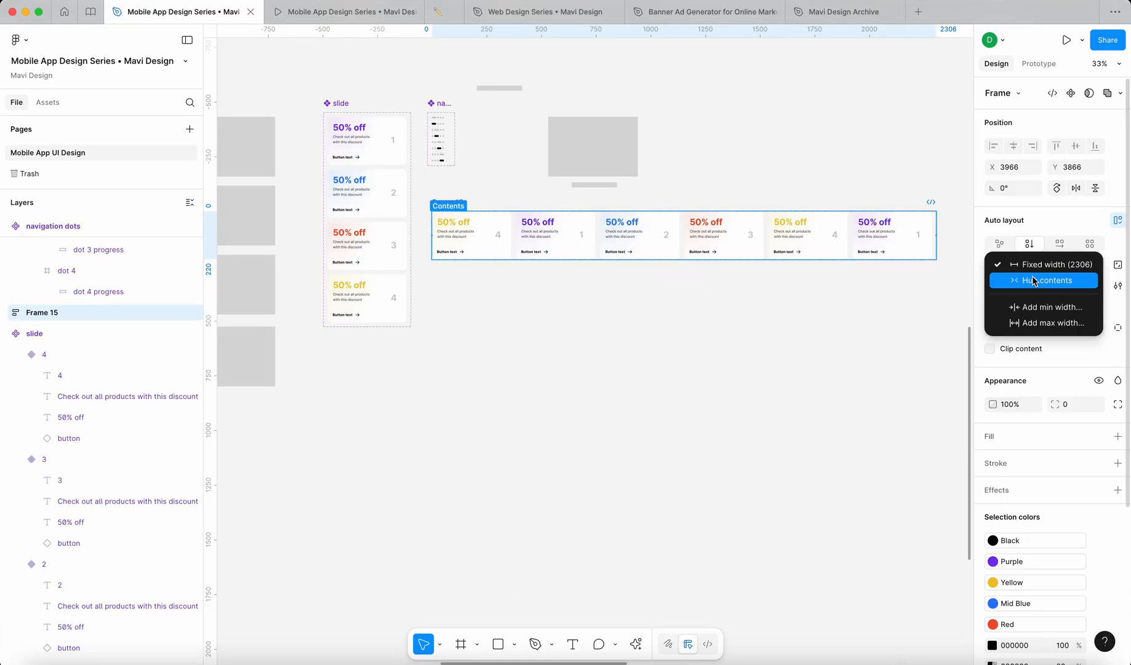
left_click(1025, 278)
left_click(770, 350)
Step: Rename the new outer auto layout frame as "scroll parent"
left_click(454, 203)
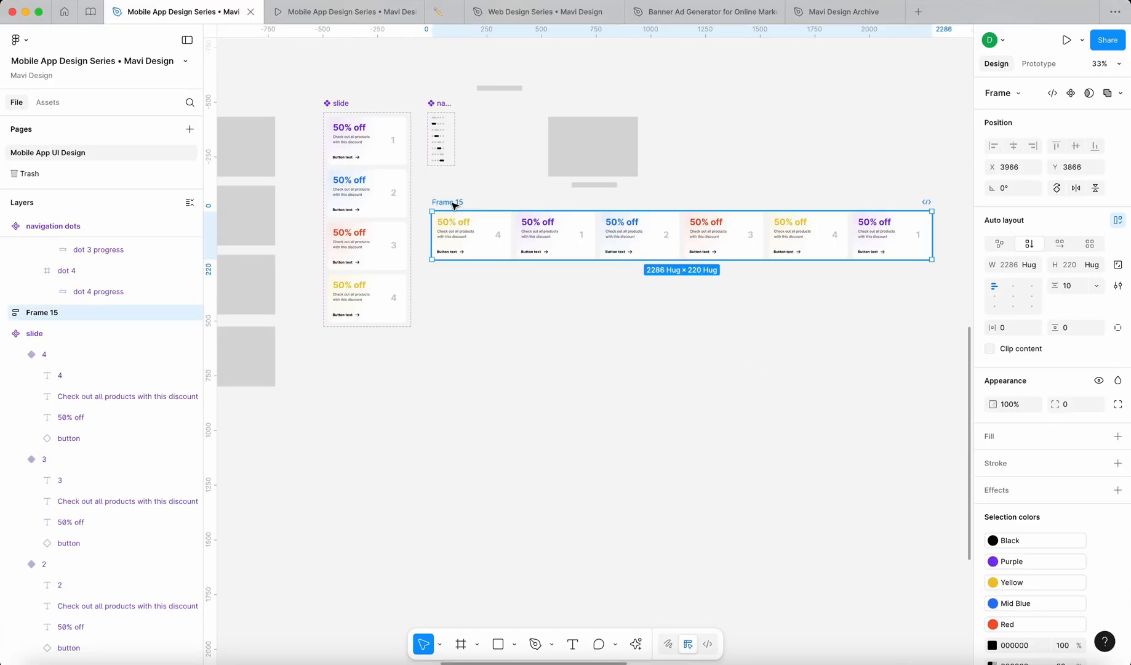
left_click(453, 206)
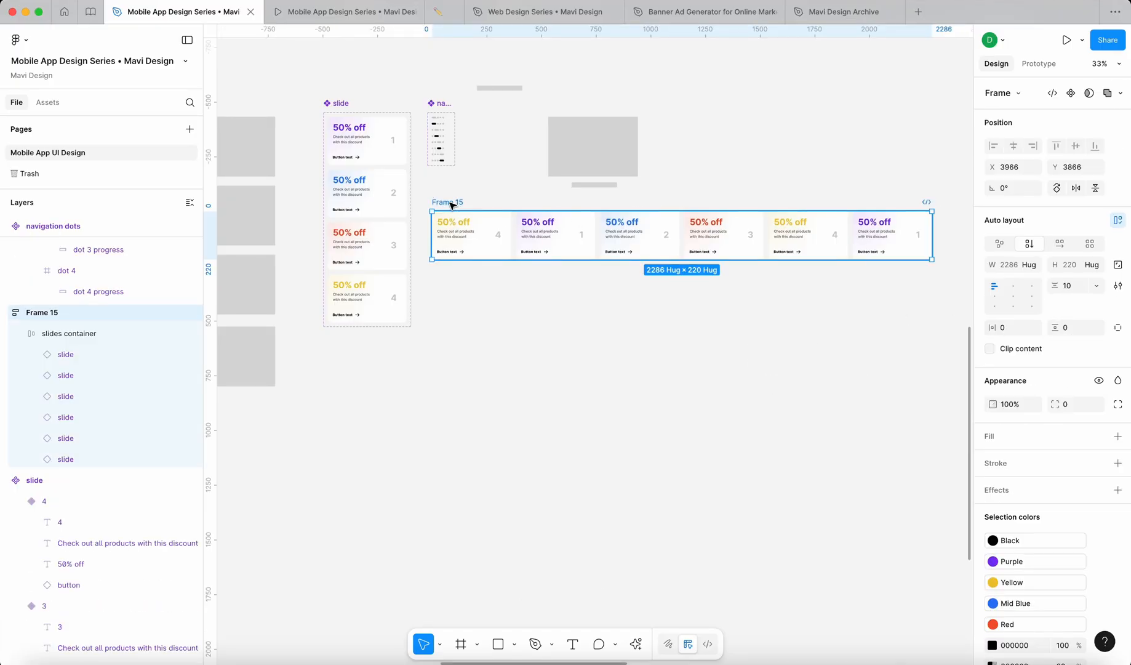
key("super+r")
type("scro")
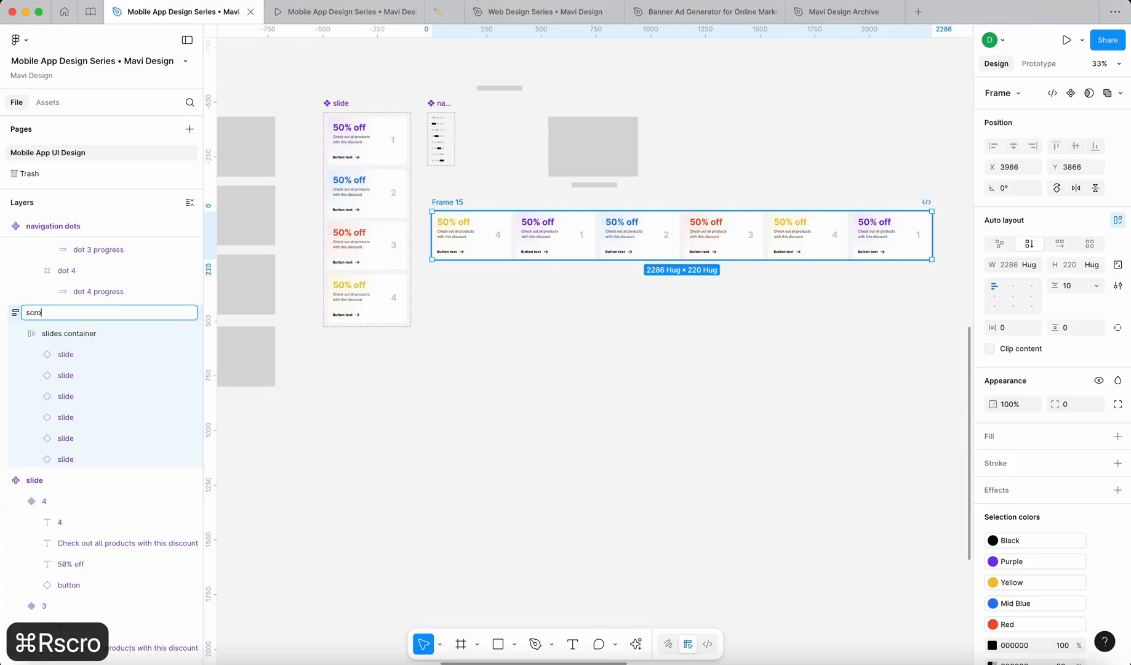
type("ll parent")
key("Return")
left_click(551, 272)
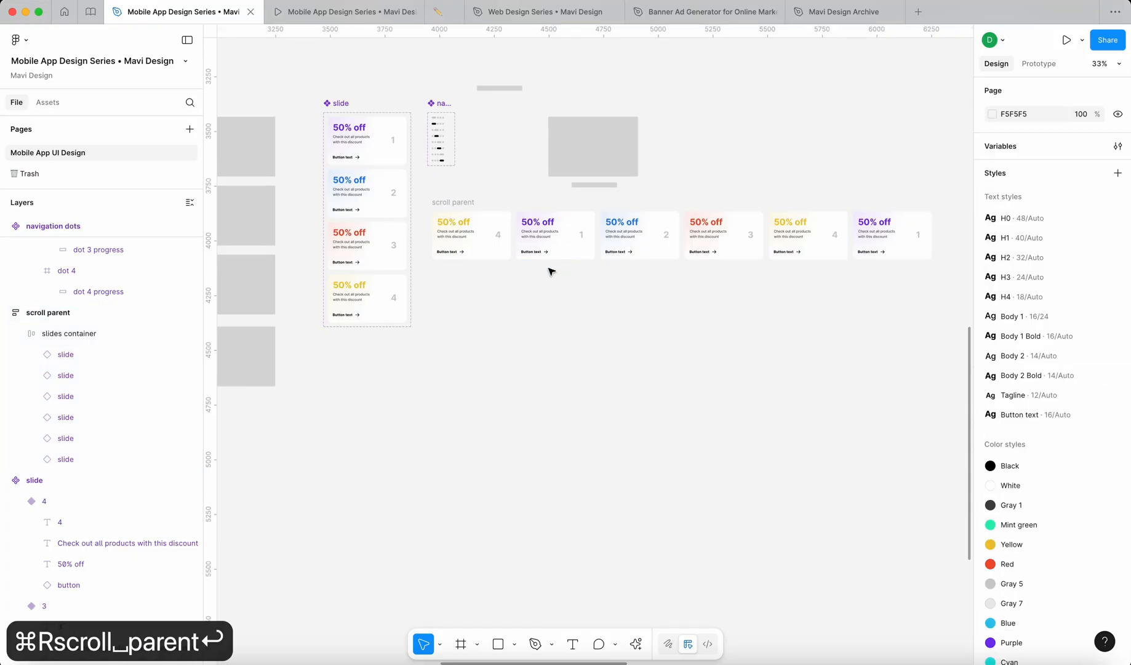
Step: Examine the size of a slide instance, the scroll parent frame and the New test page screen
scroll(550, 250, "up", 5)
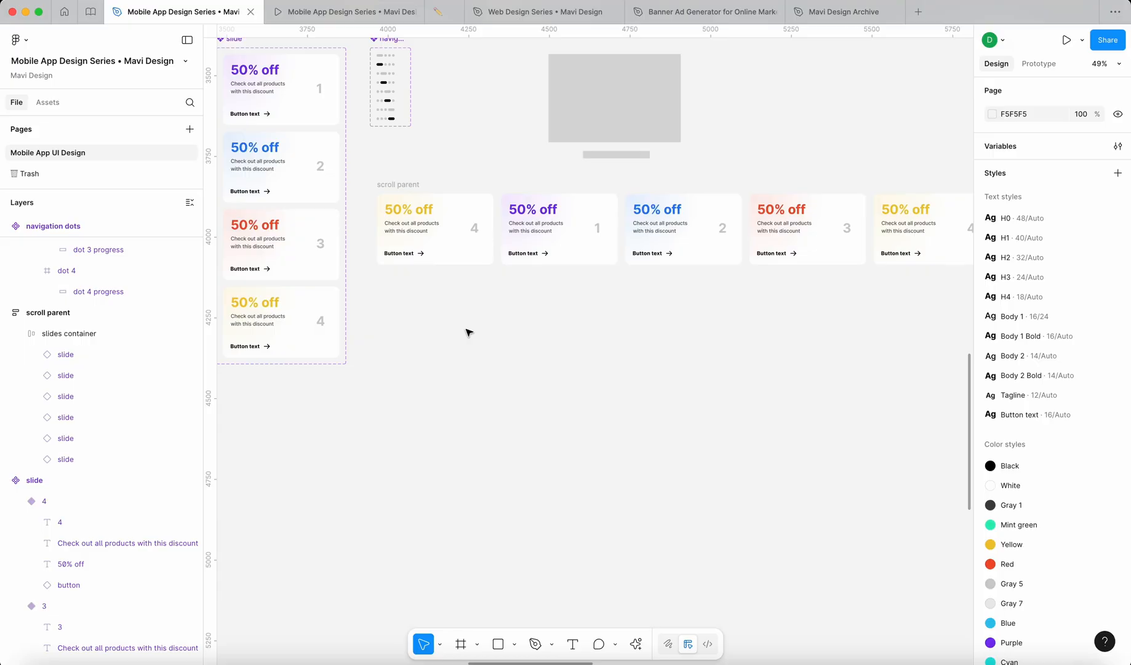
left_click(557, 258)
left_click(556, 258)
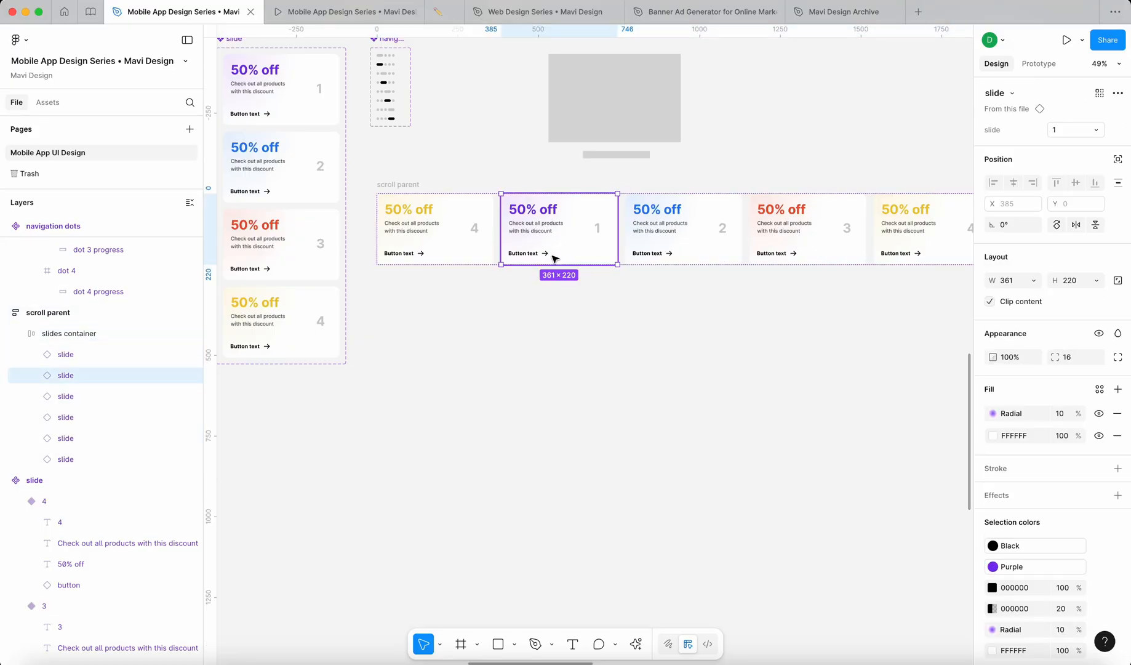
scroll(486, 228, "down", 5)
left_click(486, 227)
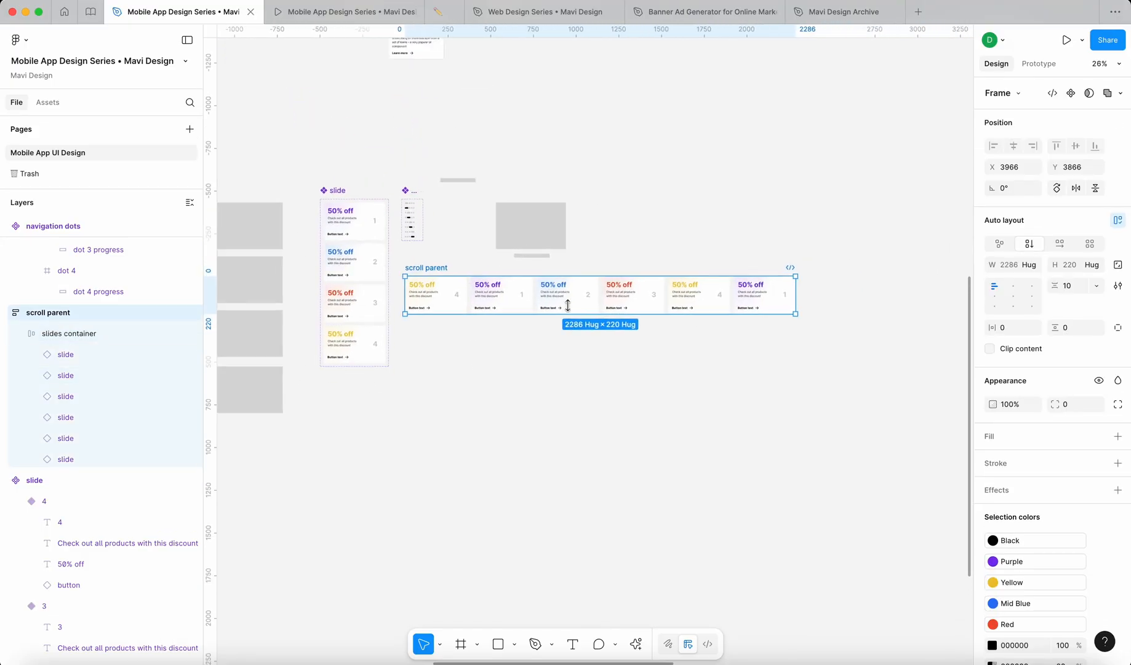
scroll(571, 308, "up", 10)
left_click(546, 280)
scroll(545, 398, "up", 10)
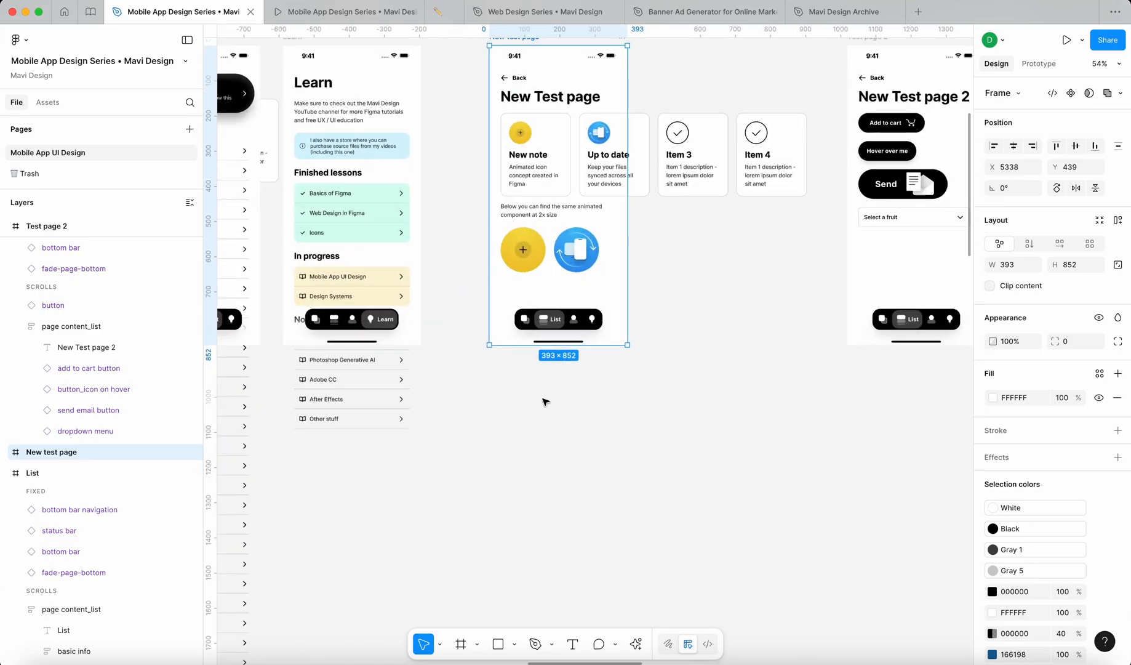
scroll(549, 350, "down", 10)
scroll(551, 350, "down", 5)
scroll(535, 332, "up", 5)
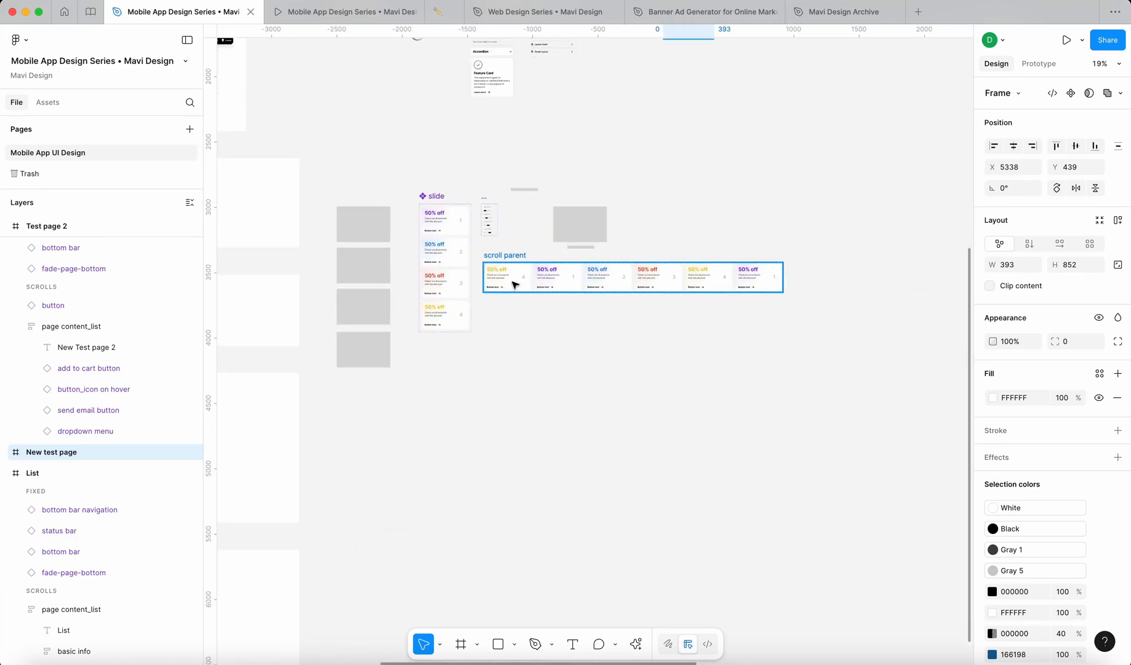
Step: Set the scroll parent frame's width to 393
left_click(545, 397)
scroll(862, 328, "right", 2)
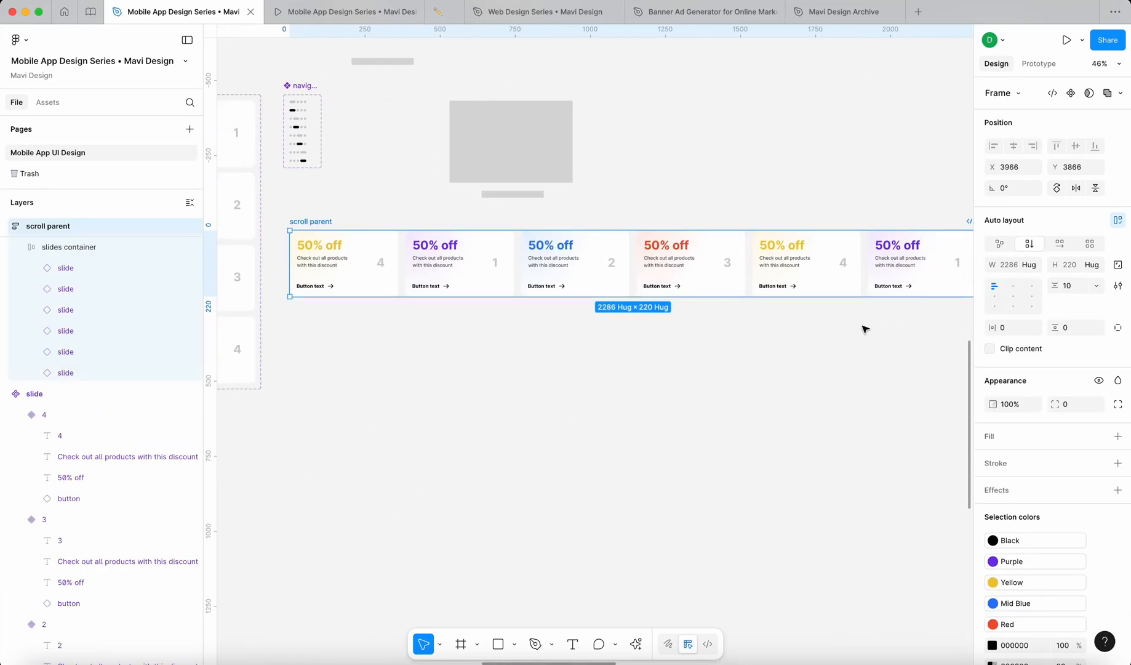
left_click(1008, 264)
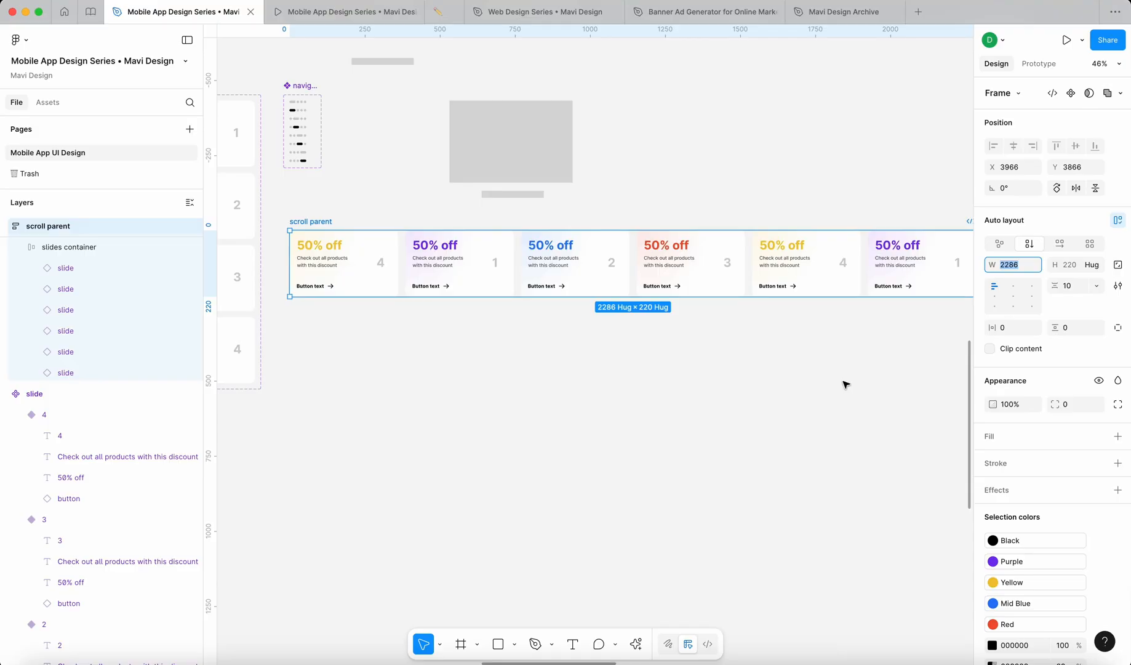
key("Return")
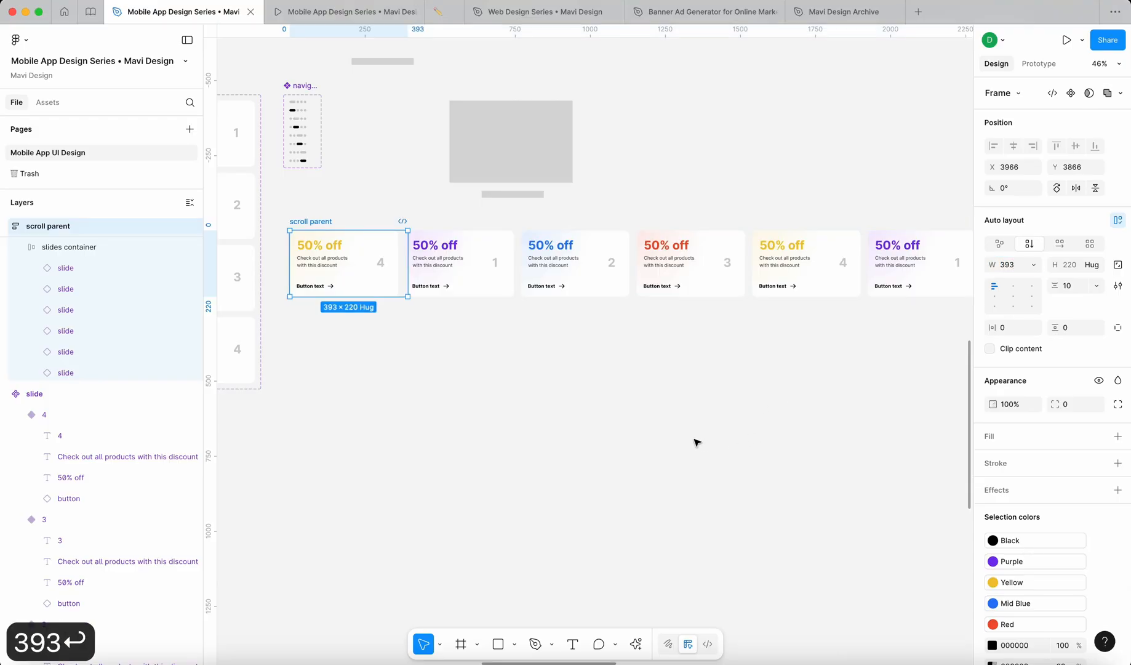
left_click(694, 442)
Step: Remove the auto layout from the scroll parent frame and move the frame to X 4038, Y 3904
left_click(305, 219)
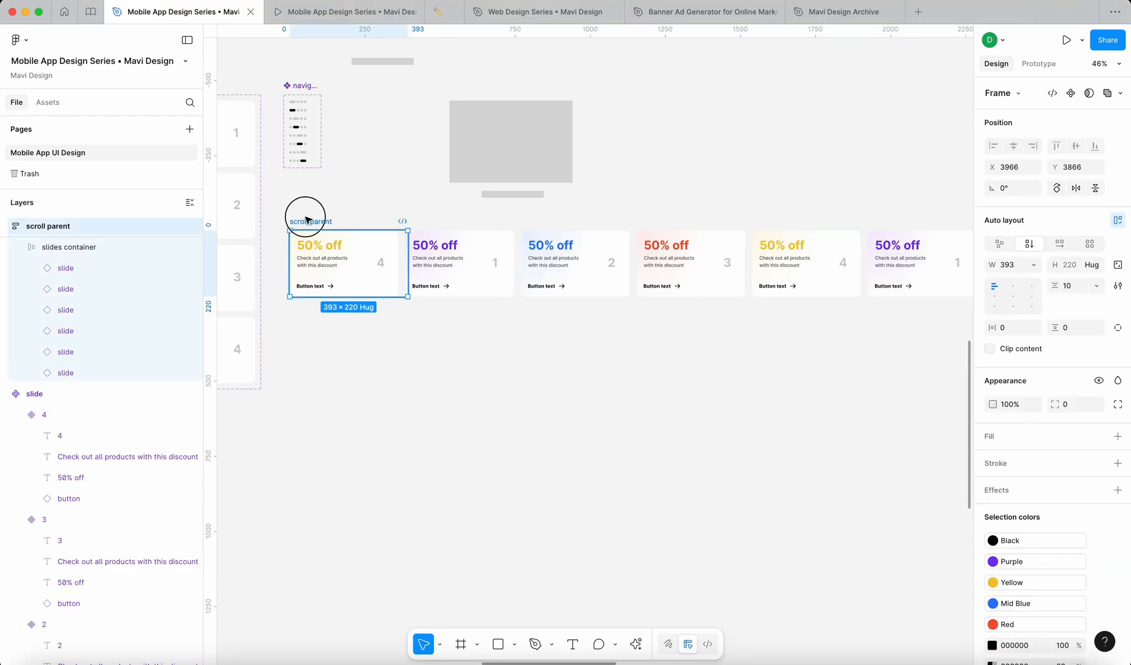
left_click_drag(306, 219, 321, 236)
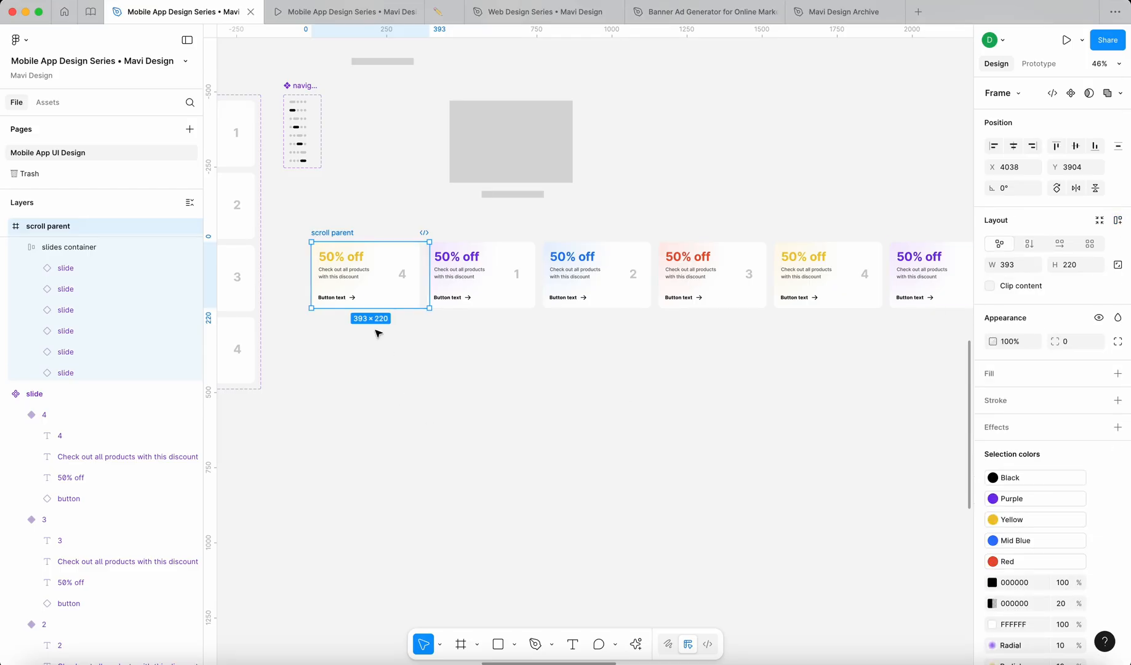
left_click(371, 299)
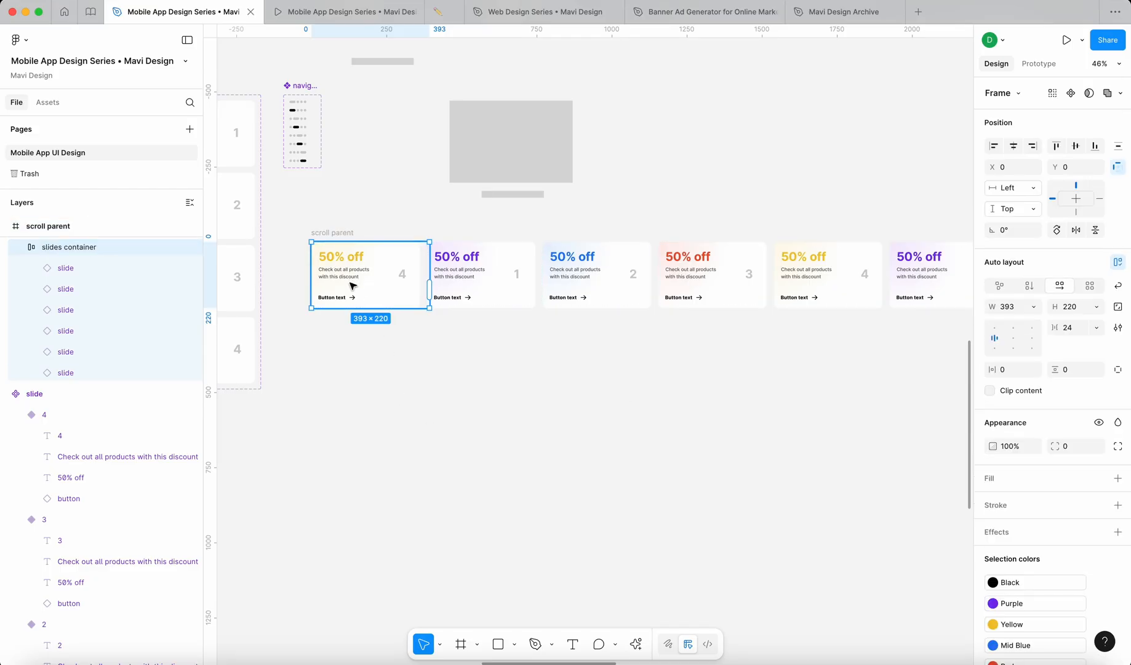
left_click(341, 233)
scroll(410, 288, "left", 2)
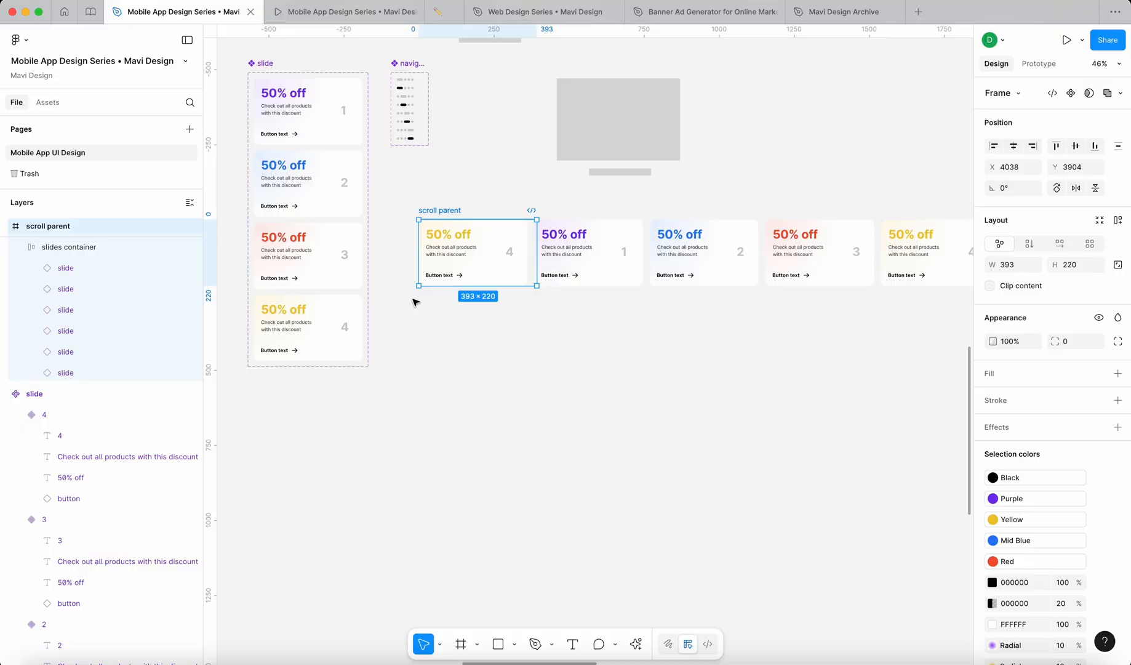
Step: Set the slides container's width to hug its contents inside the scroll parent
left_click(92, 248)
scroll(430, 323, "left", 2)
scroll(33, 297, "up", 3)
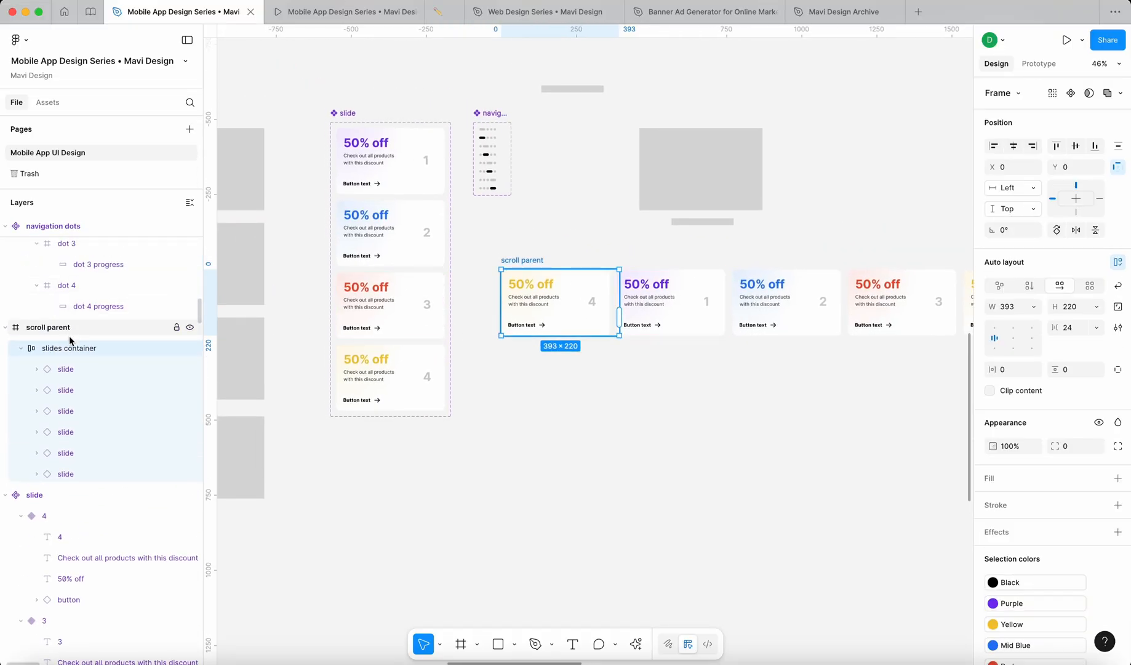
left_click(1034, 306)
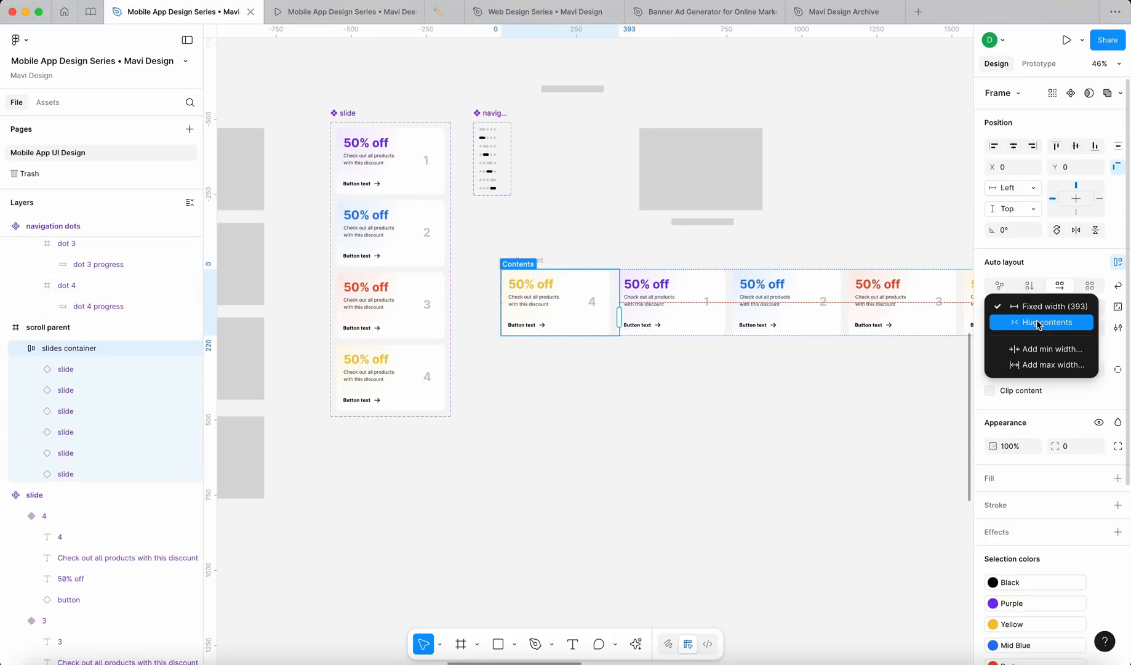
left_click(1046, 322)
scroll(783, 336, "down", 3)
scroll(733, 326, "up", 3)
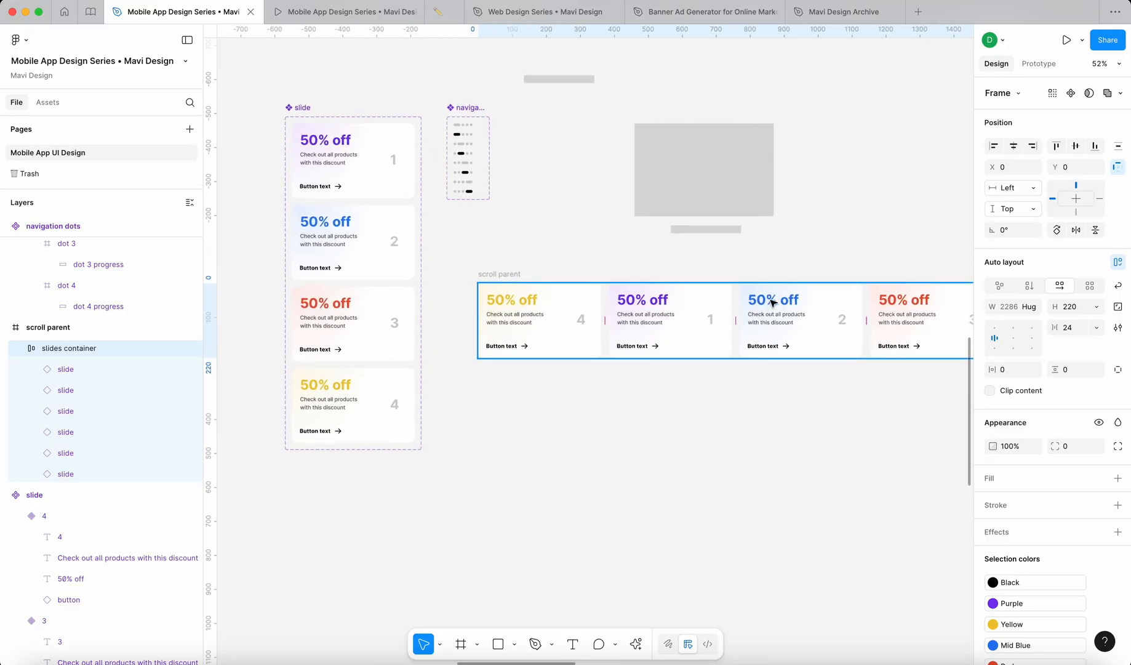
scroll(674, 339, "down", 2)
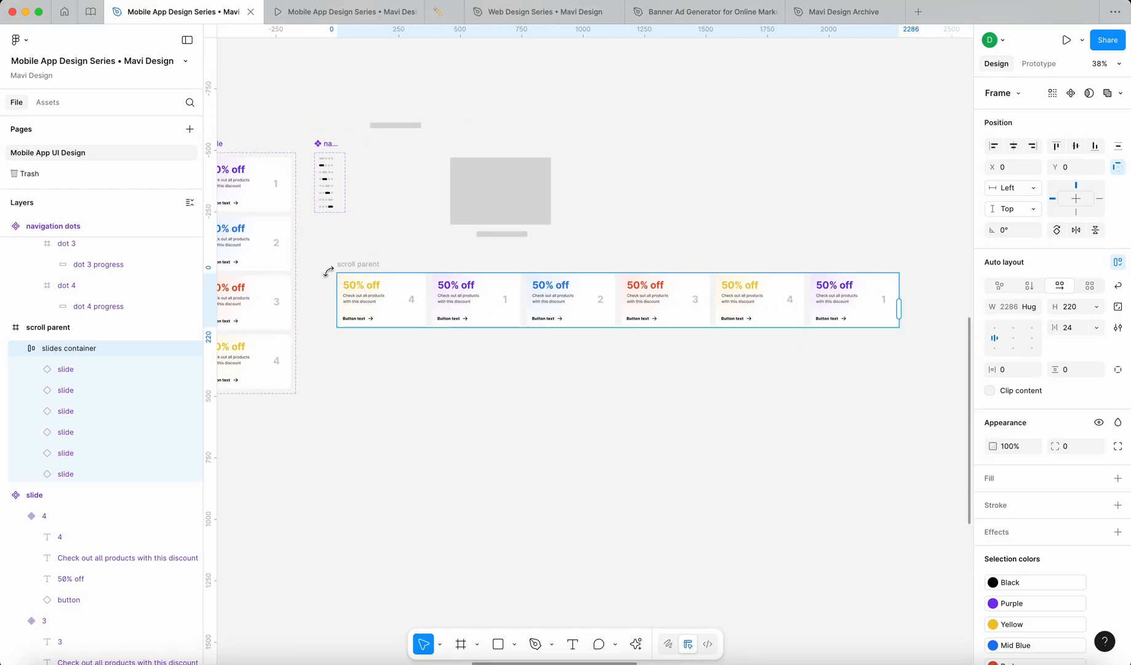
scroll(326, 268, "up", 3)
left_click(364, 266)
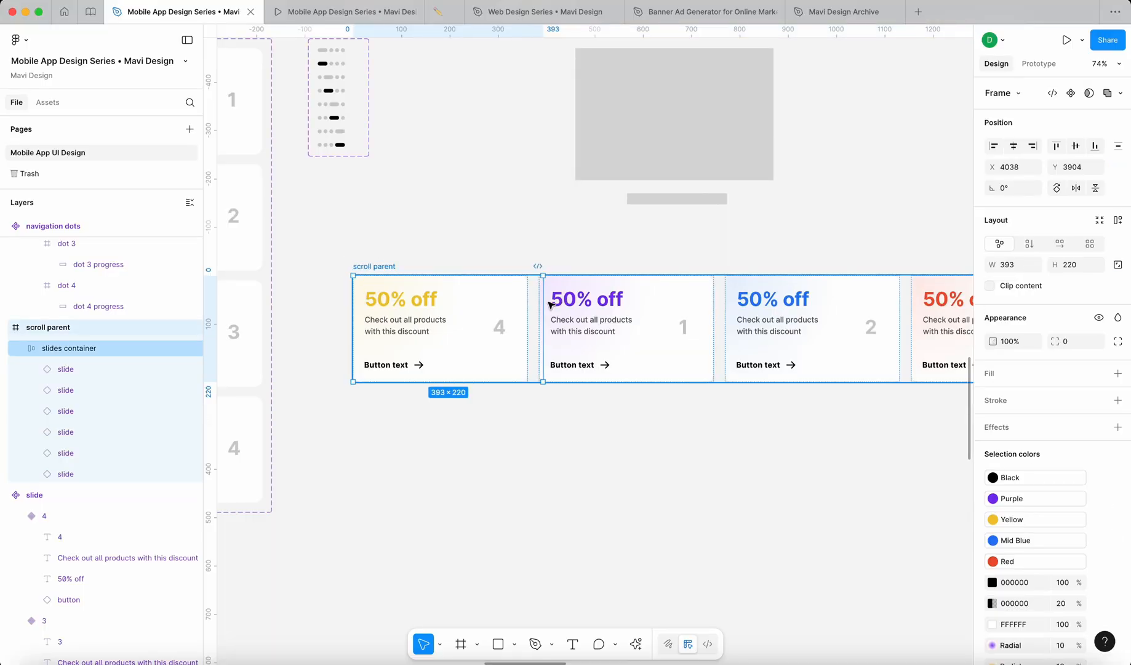
Step: Shift the slides container horizontally to X -140 inside the scroll parent frame
left_click(76, 352)
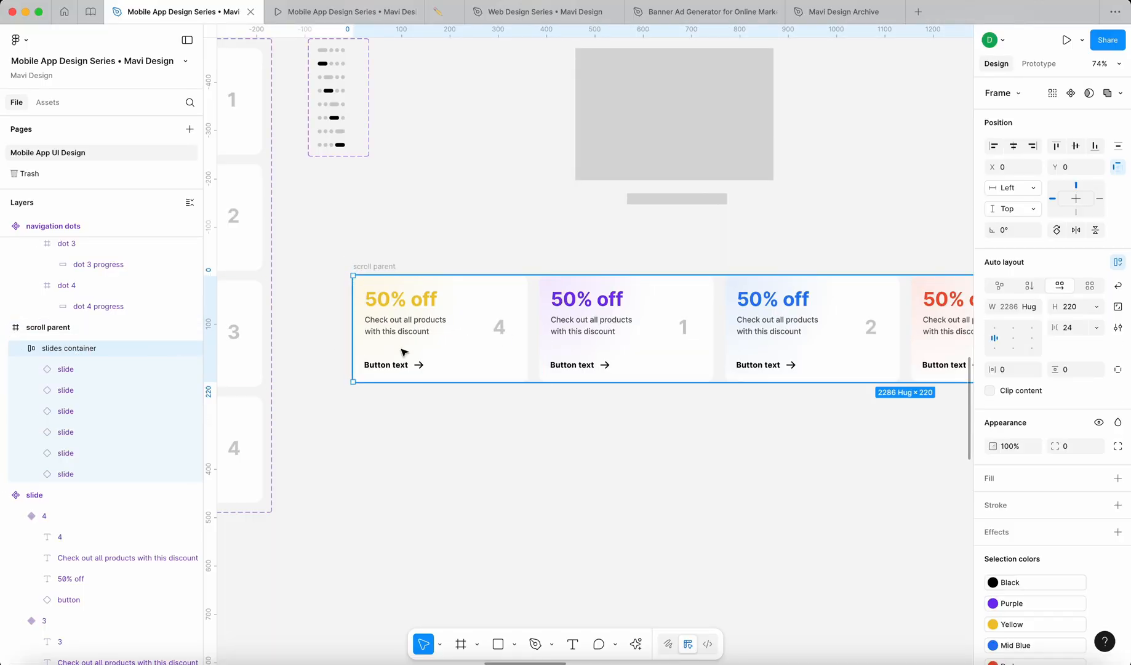
key("shift+Left")
key("shift+Left")
key("shift+Left")
key("shift+Left")
key("shift+Left")
key("shift+Left")
key("shift+Left")
key("shift+Left")
key("shift+Left")
key("shift+Left")
key("shift+Left")
key("shift+Left")
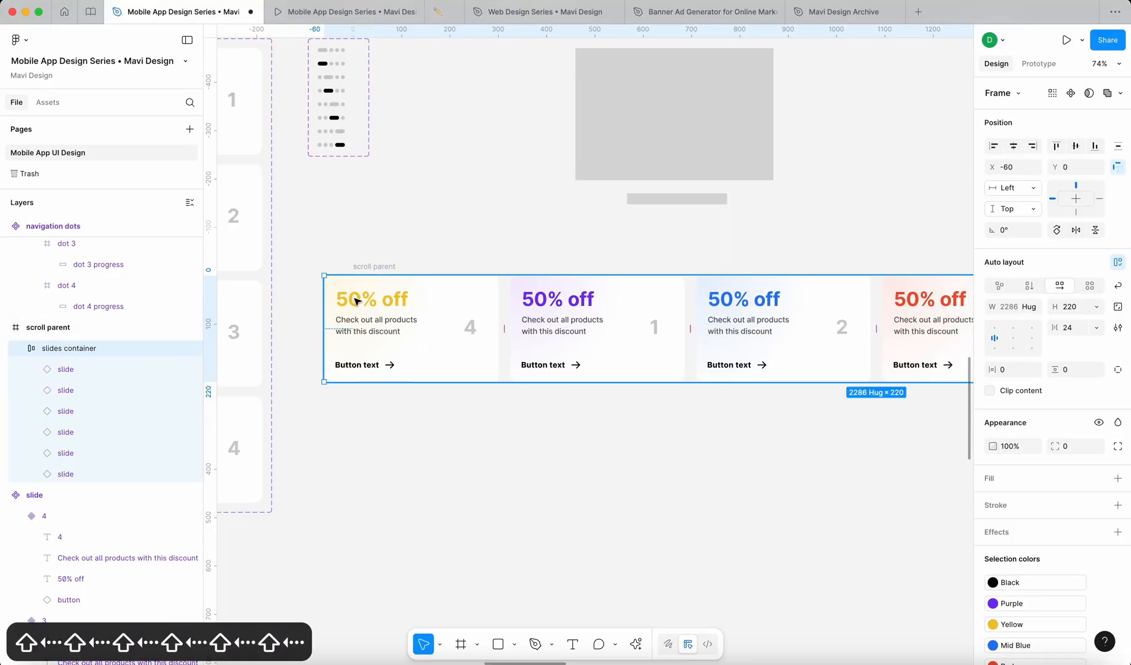
key("shift+Left")
Step: Move the scroll parent frame to X 4212, Y 3878 and enable Clip content on it
left_click(371, 269)
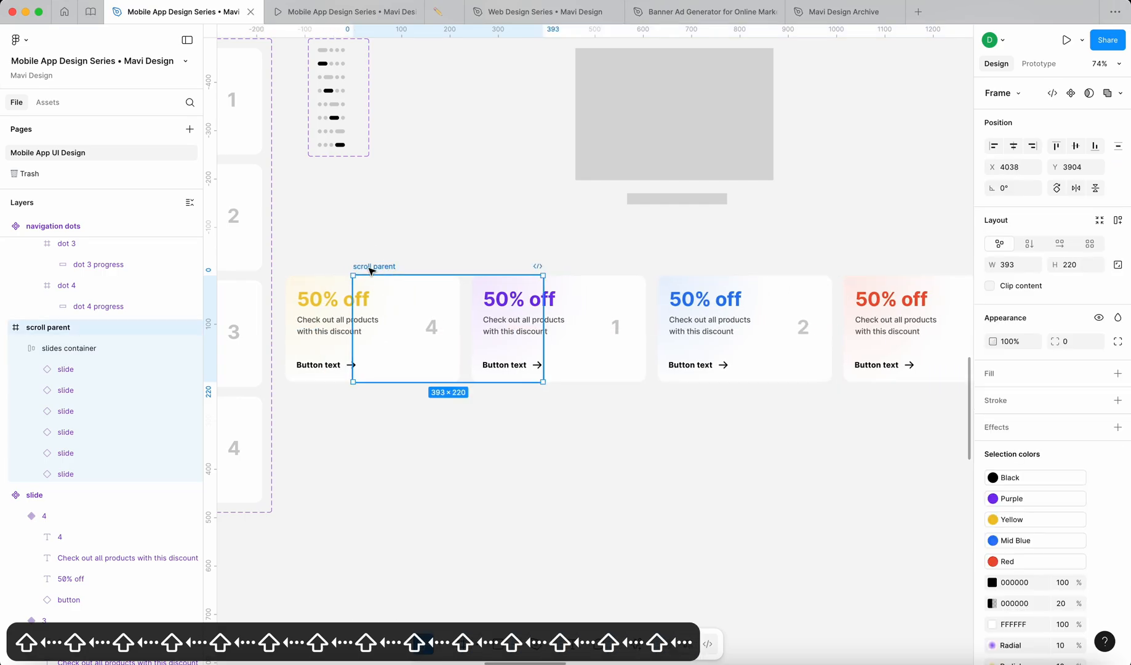
left_click_drag(375, 265, 460, 252)
left_click(991, 286)
Step: Shift the slides container to X -369 so that purple slide 1 is centred in the scroll parent
left_click(517, 308)
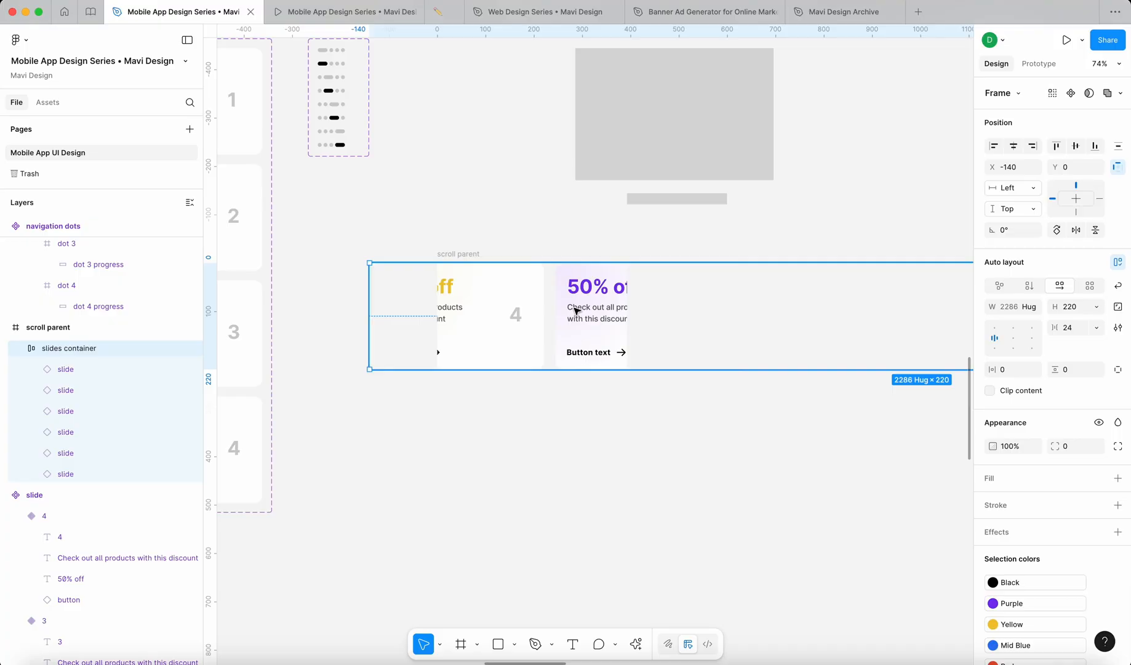
scroll(425, 302, "up", 5)
key("shift+Left")
key("shift+Left")
key("shift+Left")
key("shift+Left")
key("shift+Left")
key("shift+Left")
key("shift+Left")
key("shift+Left")
key("shift+Left")
key("shift+Left")
key("shift+Left")
key("shift+Left")
key("shift+Left")
key("shift+Left")
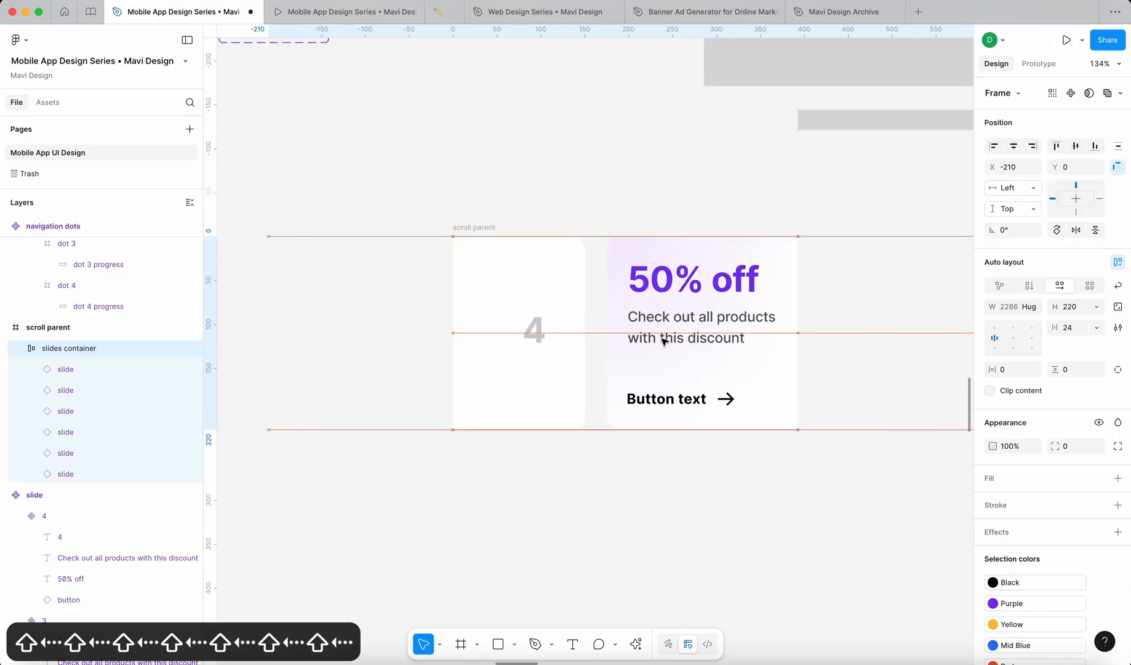
key("shift+Left")
key("shift+Left")
key("shift+Left")
key("shift+Left")
key("shift+Left")
key("shift+Left")
key("shift+Left")
key("shift+Left")
key("shift+Left")
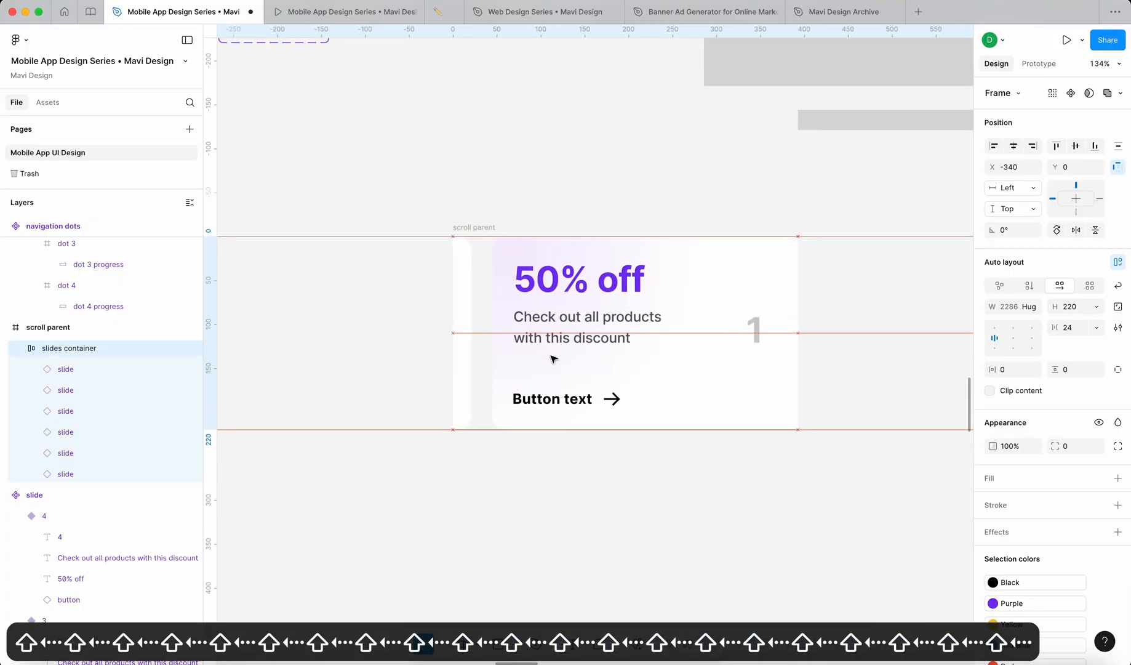
left_click(599, 363)
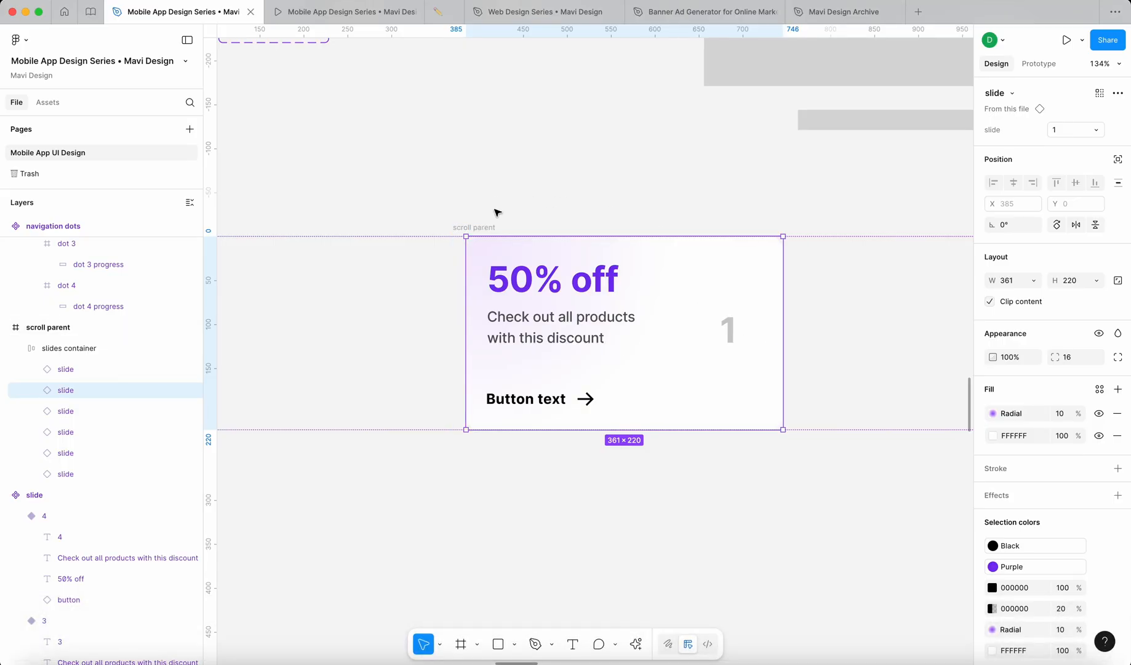
key("shift+Return")
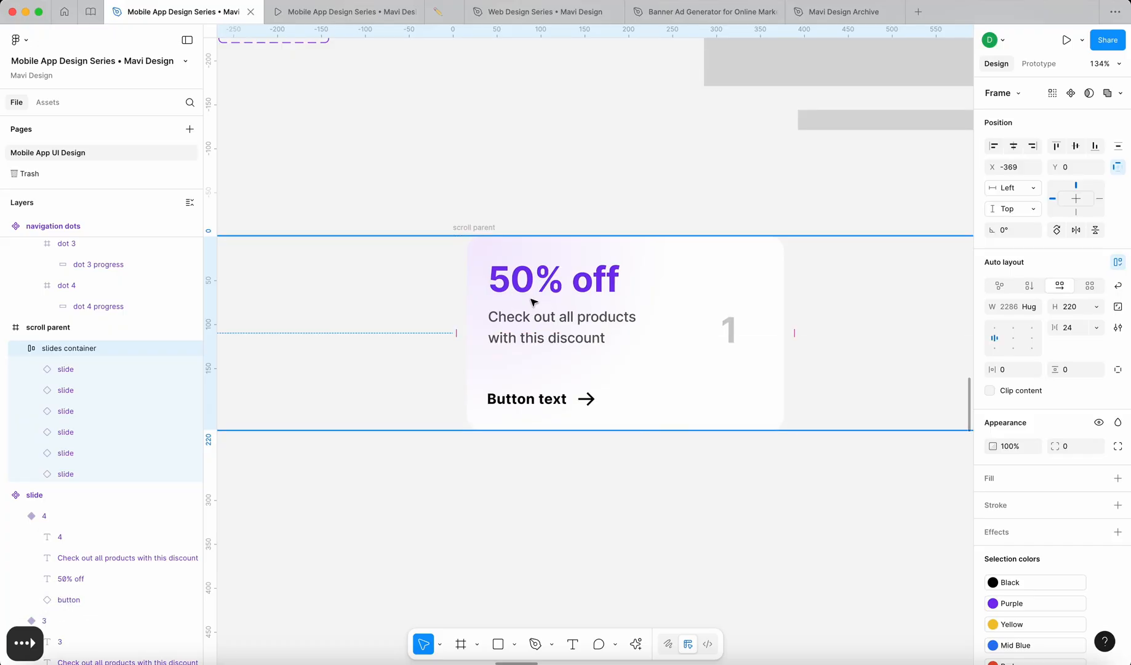
left_click(534, 301)
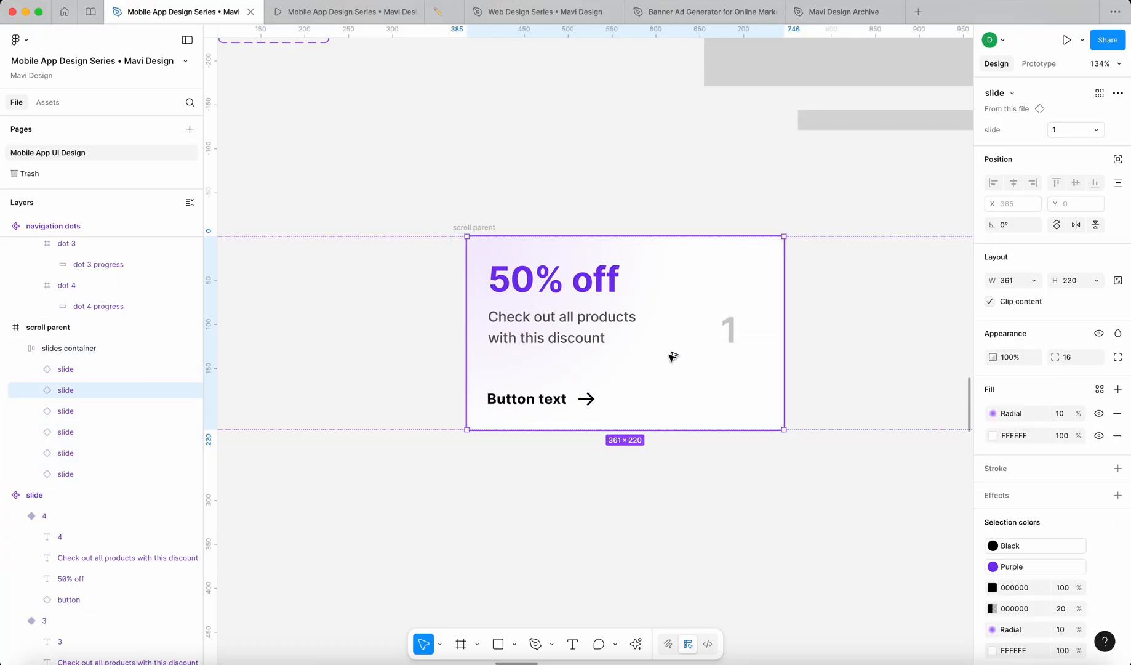
left_click(654, 192)
scroll(625, 193, "down", 5)
left_click(605, 195)
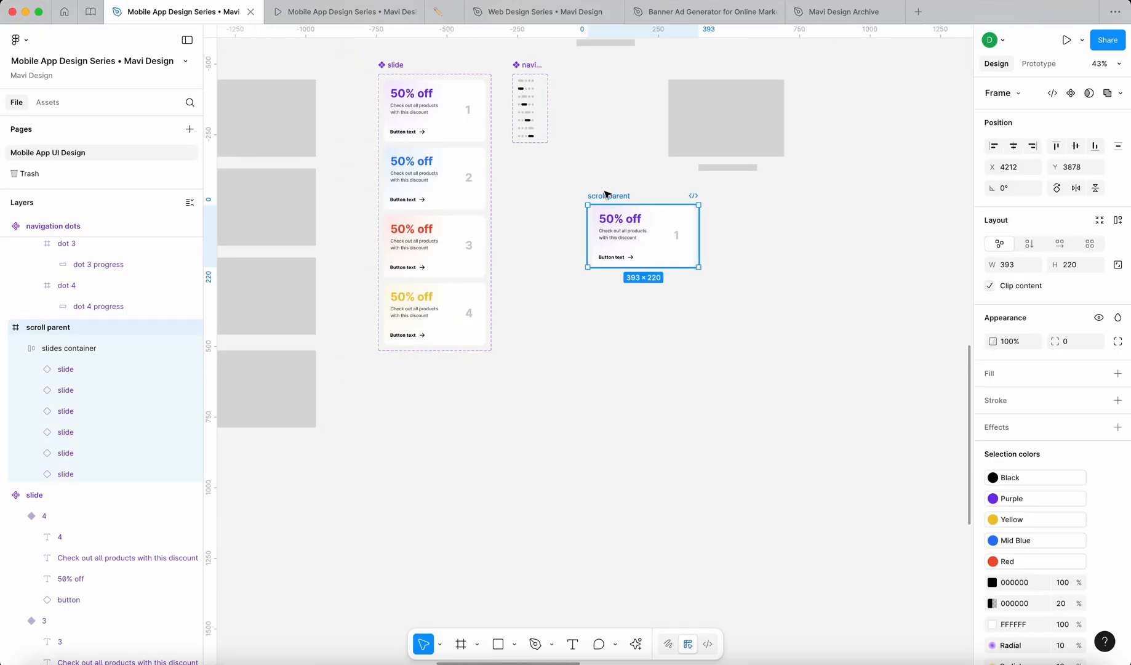
Step: Place an instance of the "1 start" navigation dots variant centred below the scroll parent frame
left_click(600, 174)
scroll(596, 176, "up", 5)
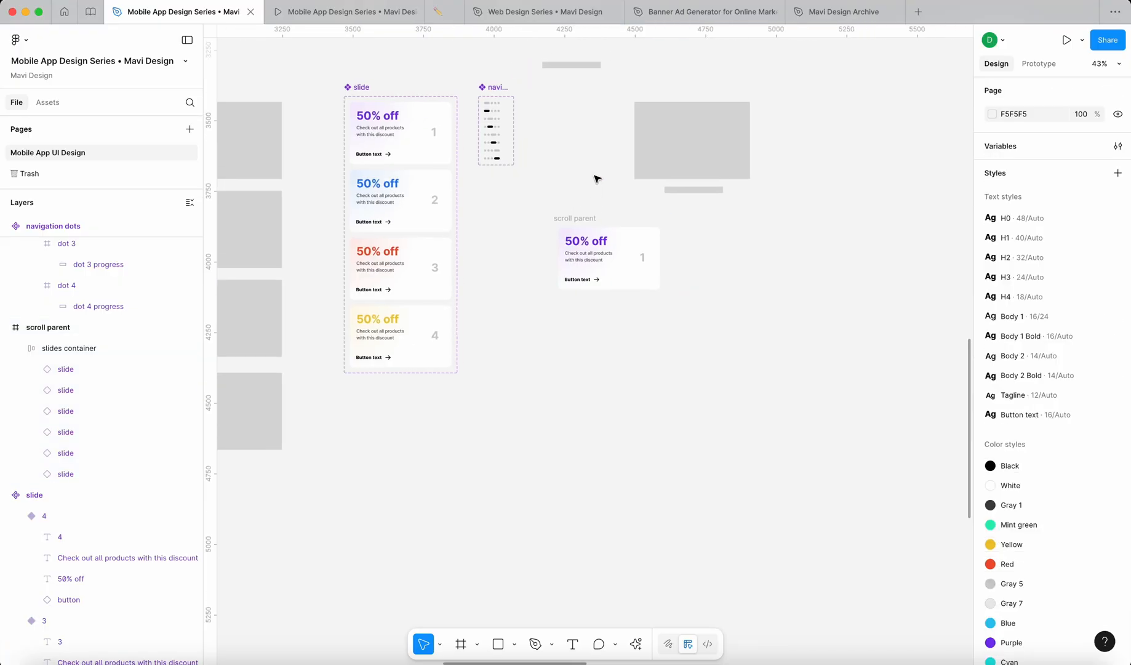
left_click(466, 70)
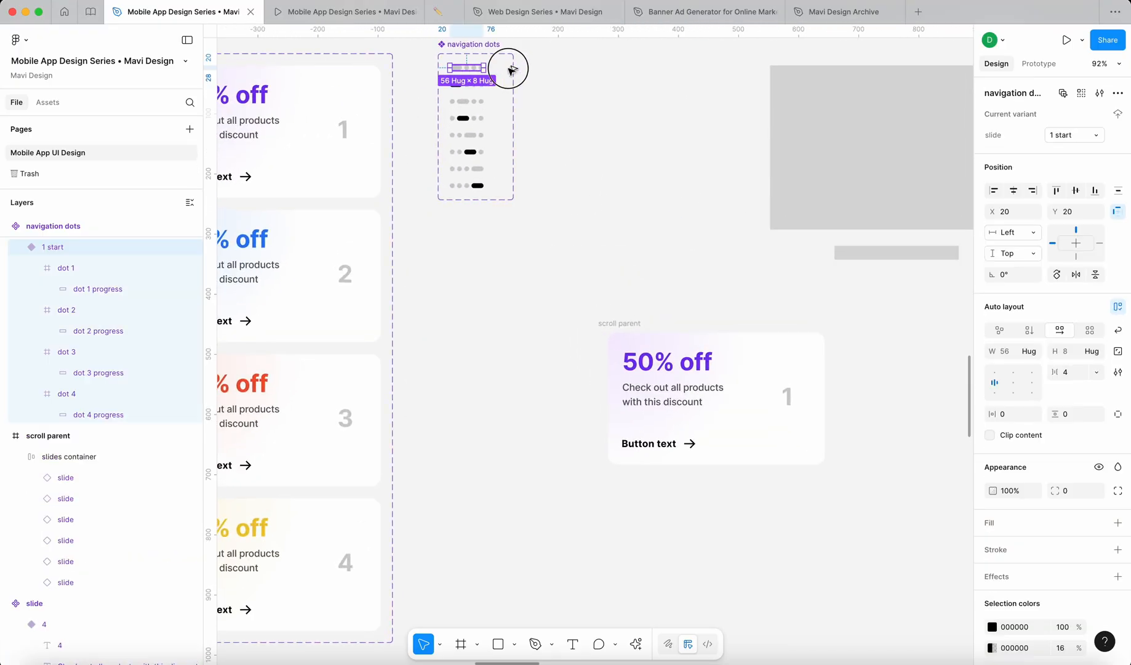
left_click_drag(509, 69, 723, 484)
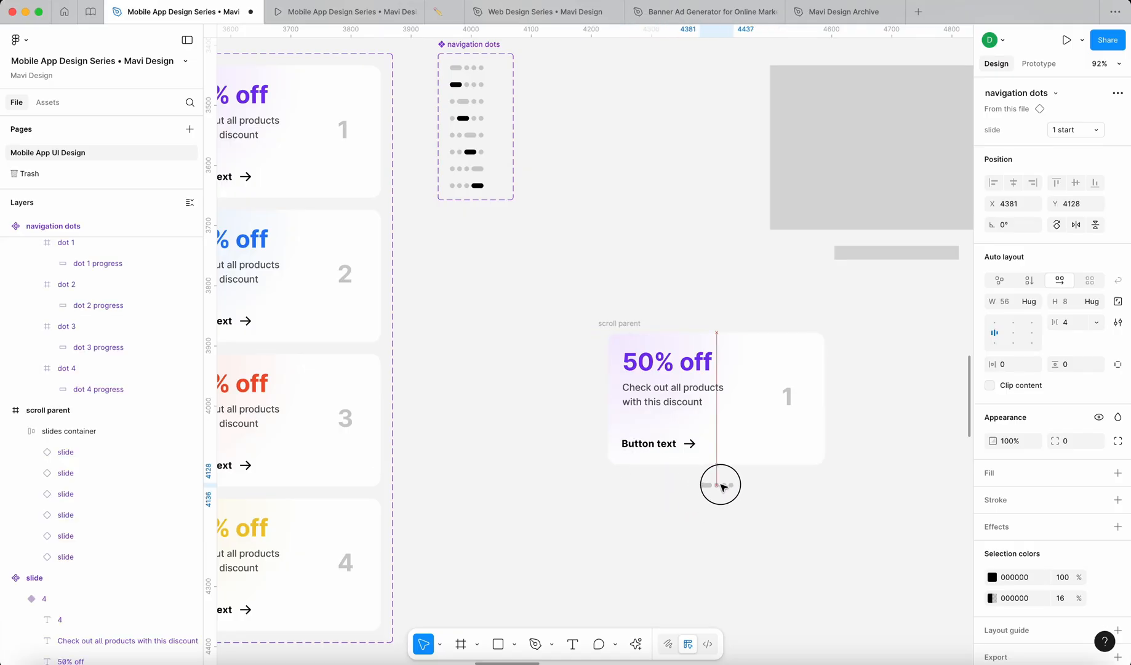
Step: Wrap the scroll parent and the navigation dots instance together in a vertical auto layout frame
left_click(803, 525)
left_click(629, 326)
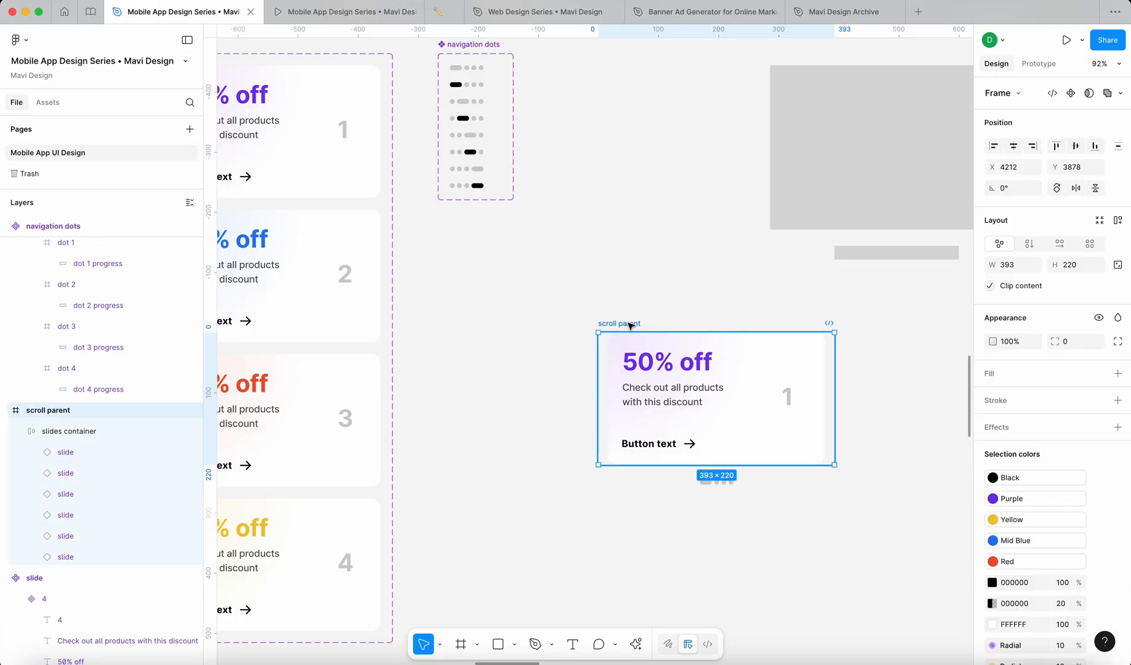
left_click(730, 485, "shift")
key("shift+a")
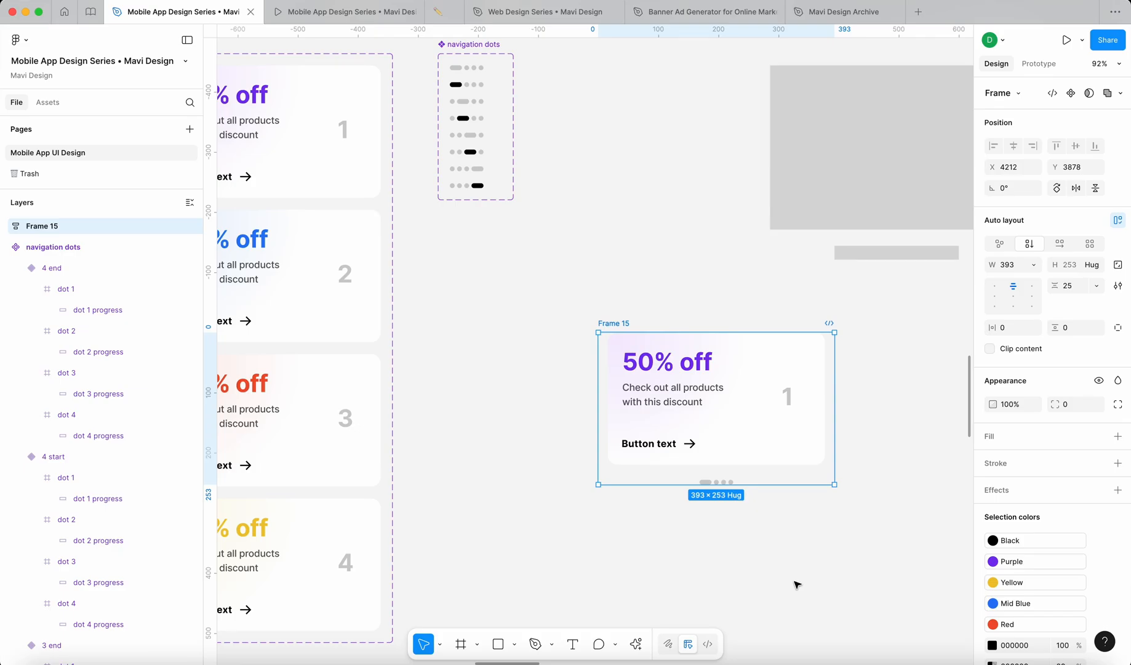
Step: Rename the new auto layout frame as "slider"
key("super+r")
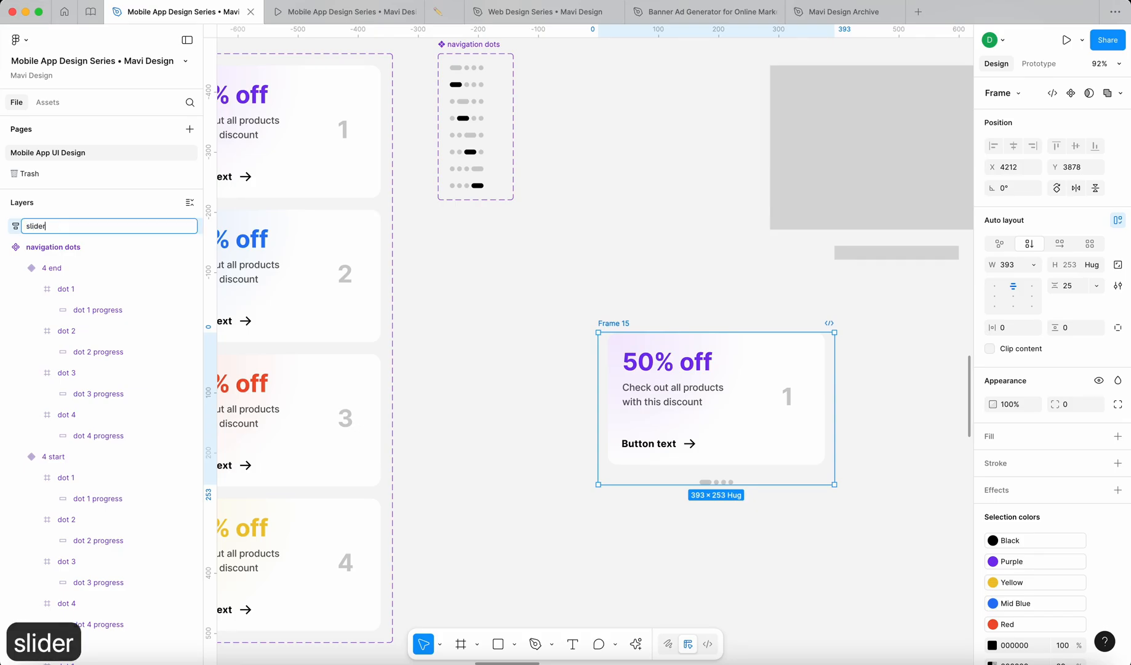
type("slider")
key("Return")
left_click(782, 578)
Step: Reduce the slider frame's vertical spacing between the slides and the navigation dots to about 16
left_click(606, 323)
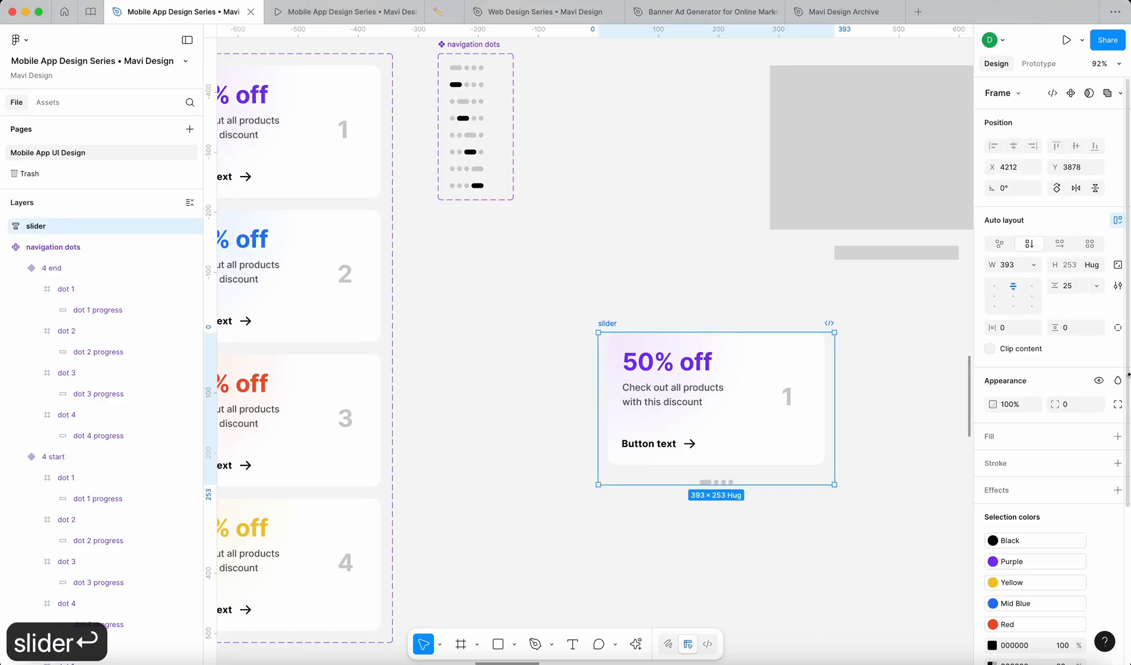
key("shift+Down")
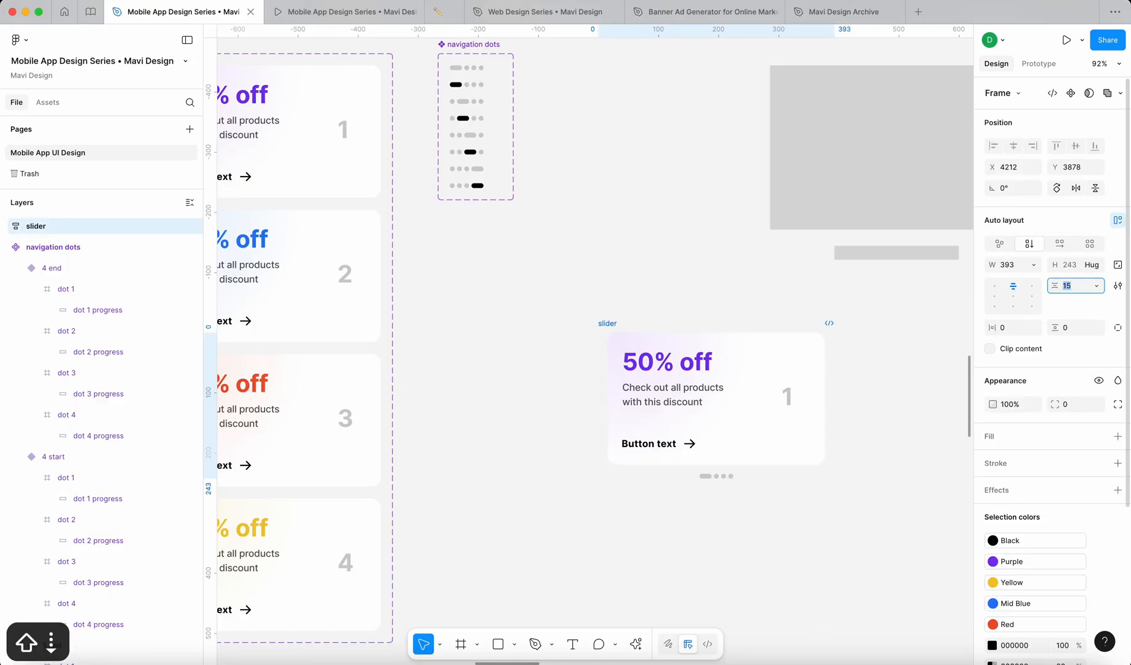
key("Up")
key("Up")
left_click(833, 520)
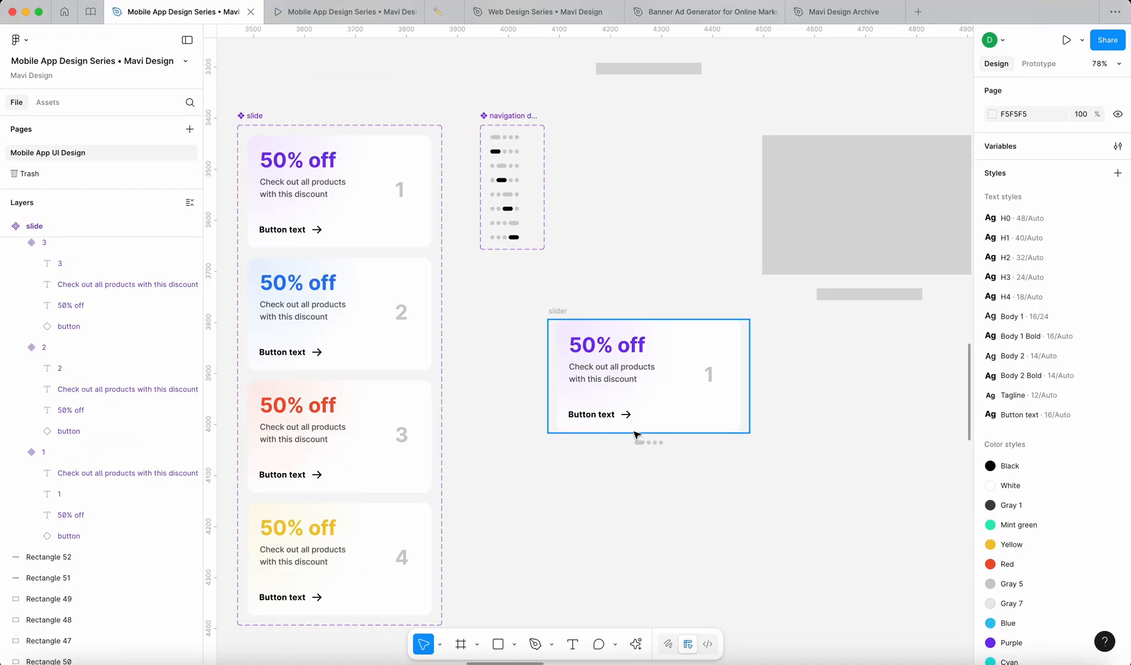
Step: Change the white base fill of slide variant 1 to purple 7930F0, sampled from its 50% off heading
left_click(379, 241)
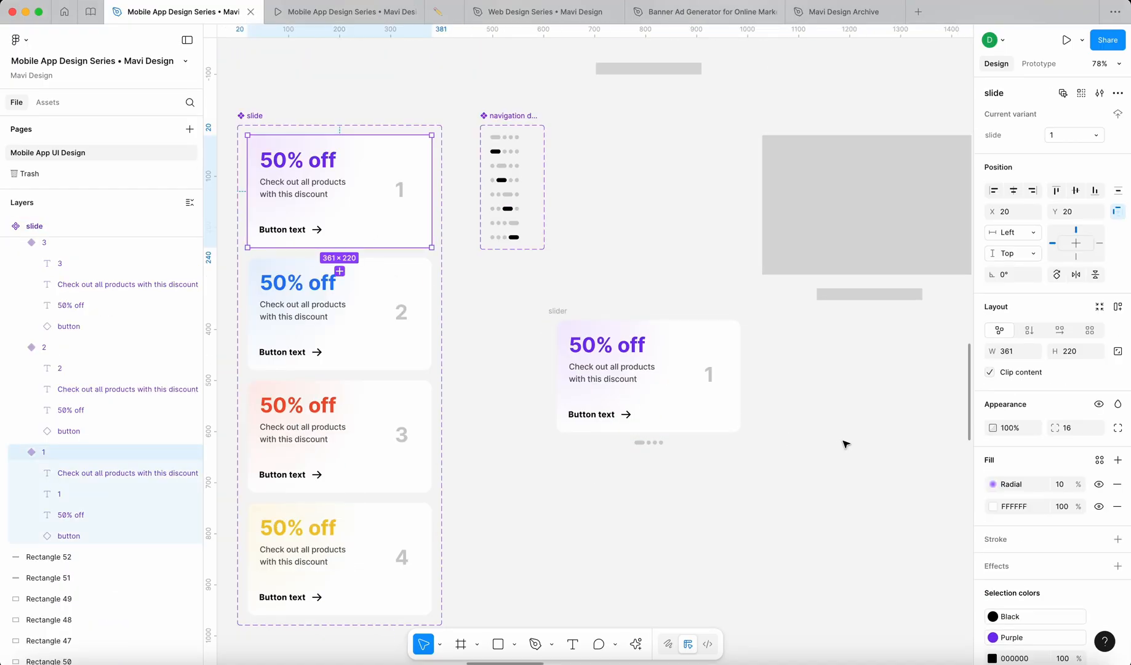
left_click(856, 479)
left_click(374, 225)
left_click(994, 505)
left_click(835, 521)
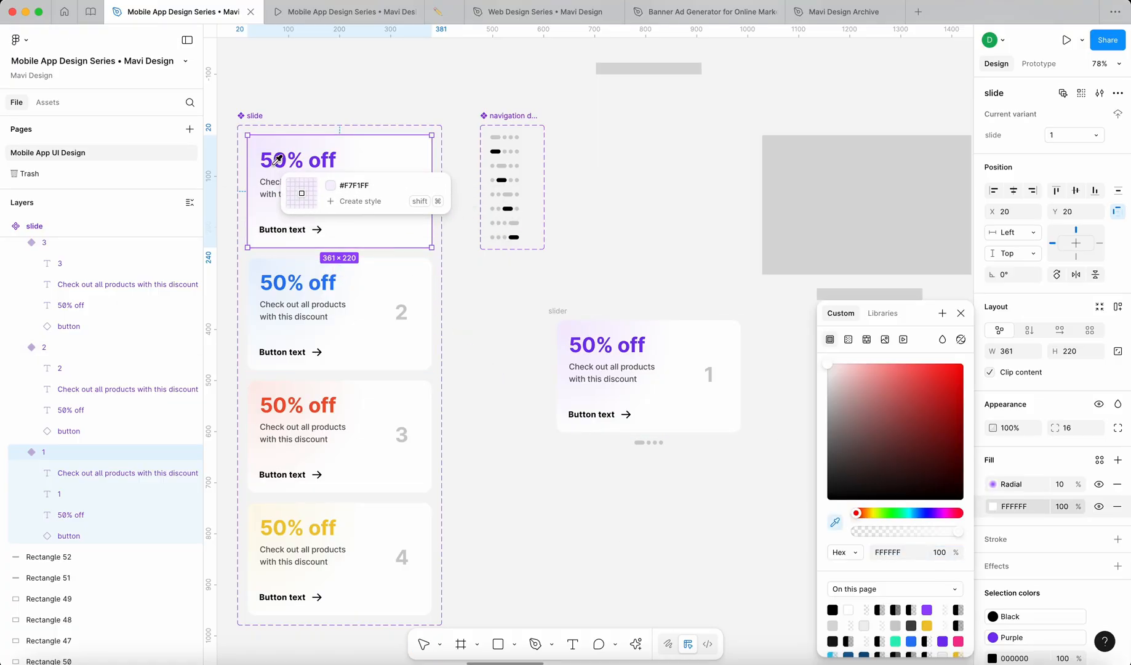
scroll(277, 160, "up", 5)
left_click(370, 163)
scroll(369, 163, "down", 5)
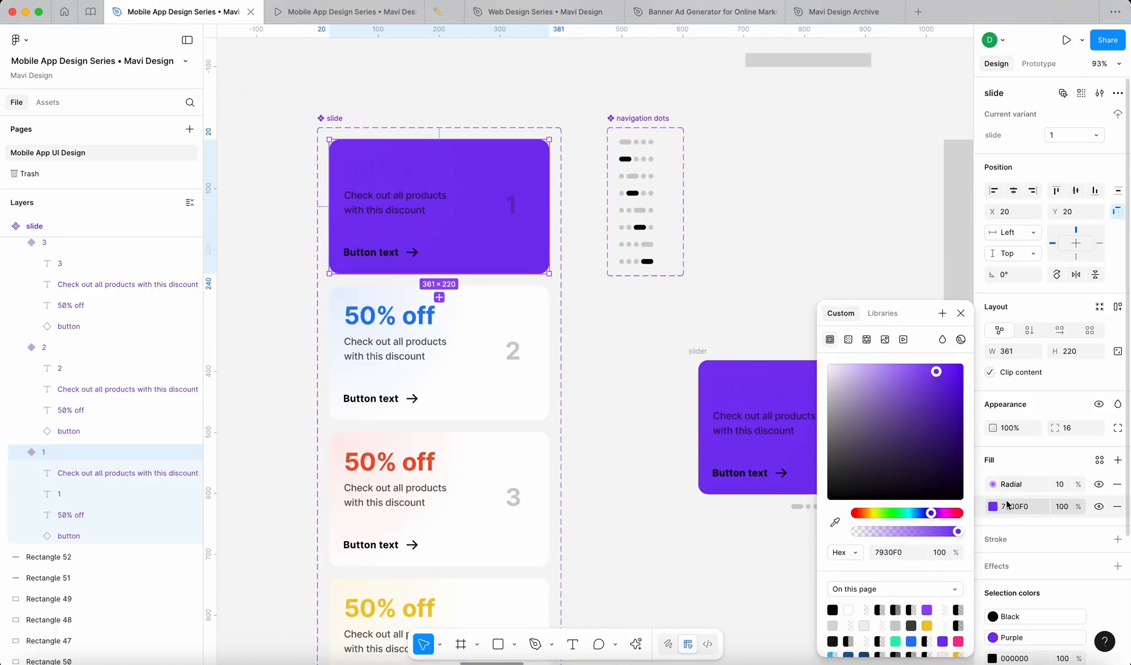
Step: Lower the purple 7930F0 base fill opacity of slide variant 1 to 6%
left_click(1066, 506)
key("shift+Down")
key("shift+Down")
key("shift+Down")
key("shift+Down")
key("shift+Down")
key("shift+Down")
key("shift+Down")
key("shift+Down")
key("shift+Down")
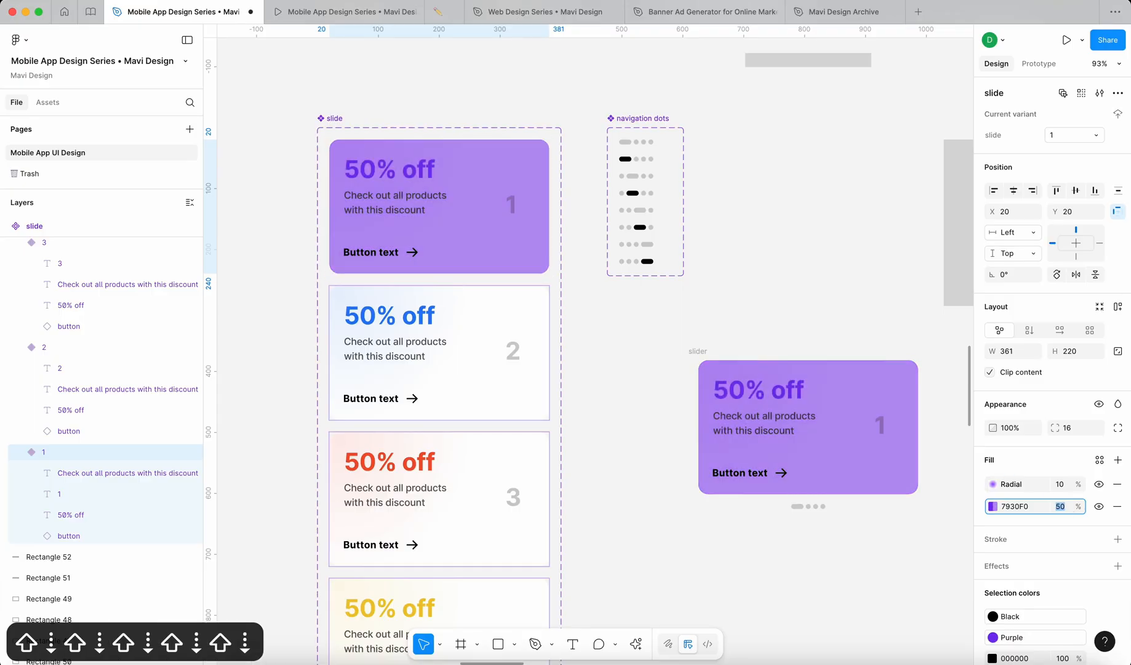
key("shift+Down")
key("shift+Up")
key("Down")
key("Down")
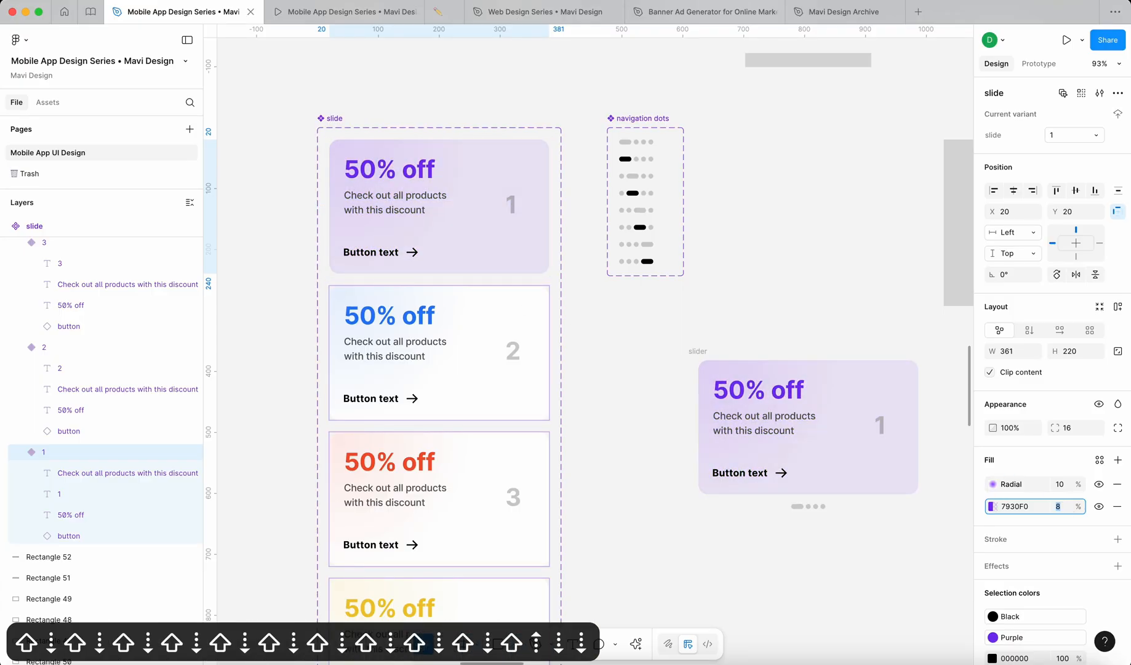
key("shift+Down")
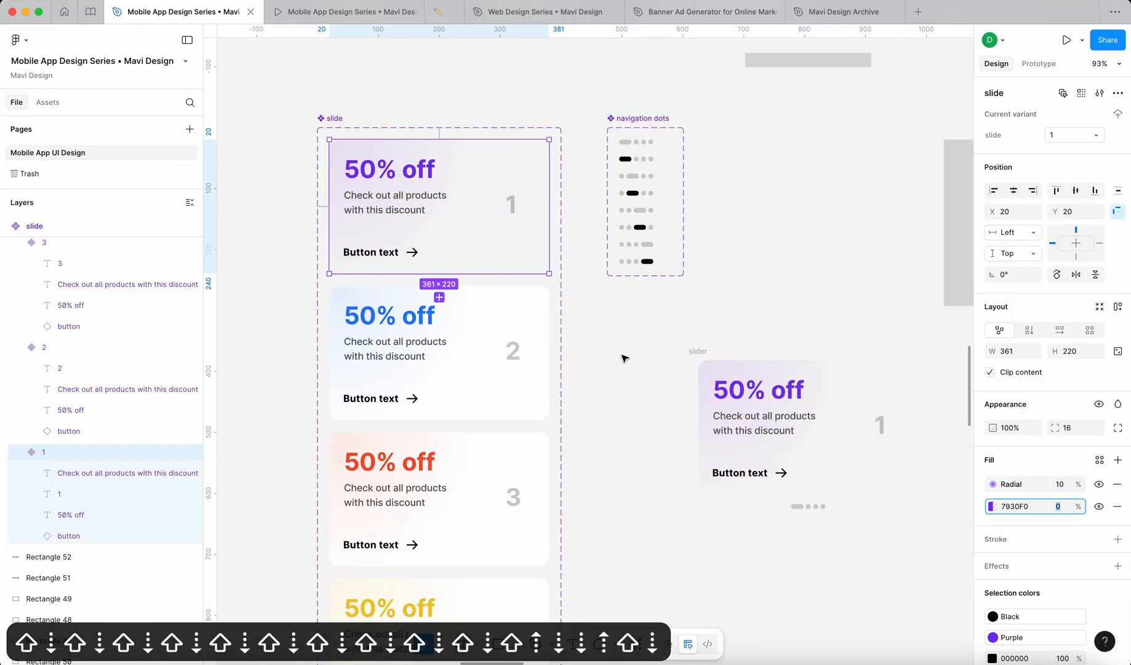
key("shift+Up")
key("Down")
key("Down")
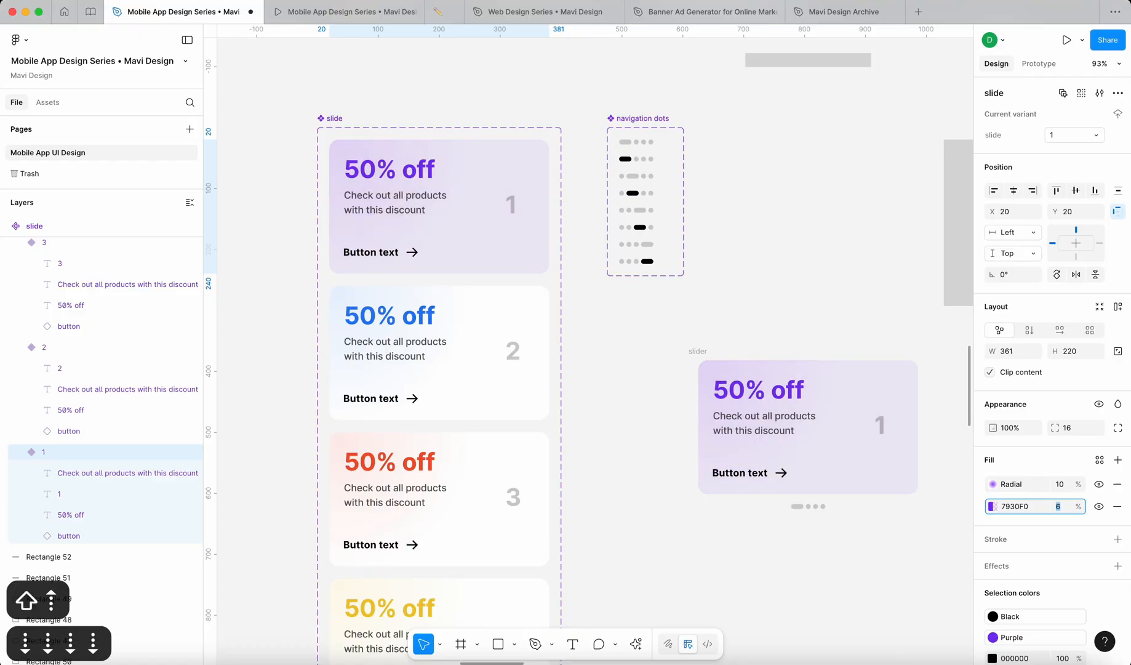
key("Down")
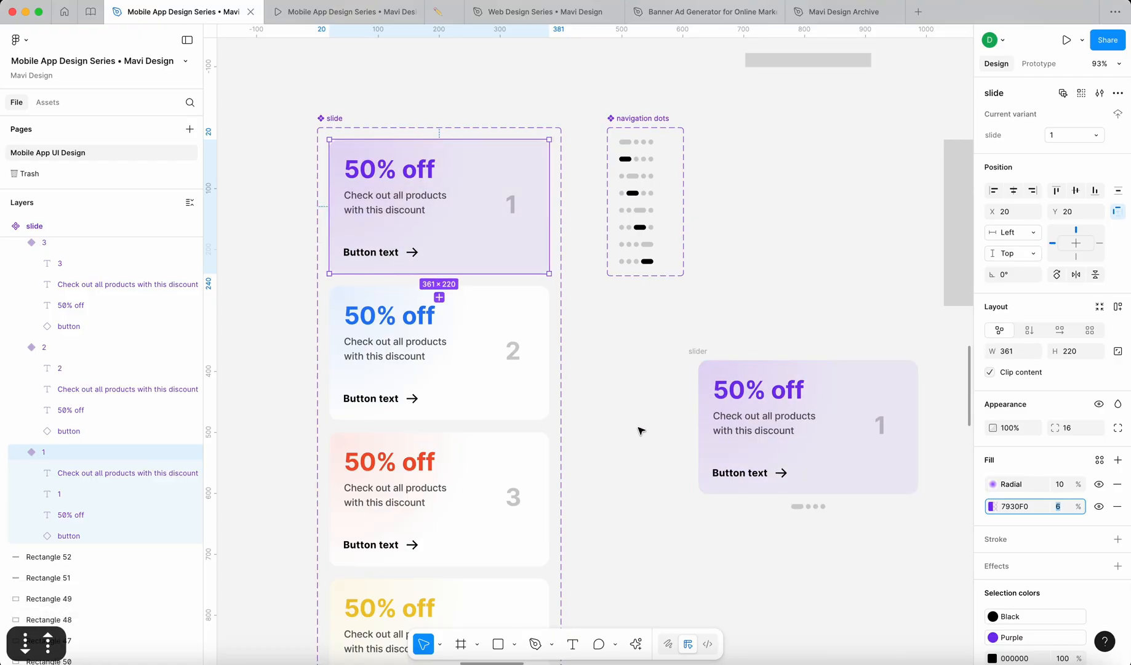
left_click(640, 430)
Step: Set the radial gradient fill opacity of slide variant 1 to 12%
left_click(441, 224)
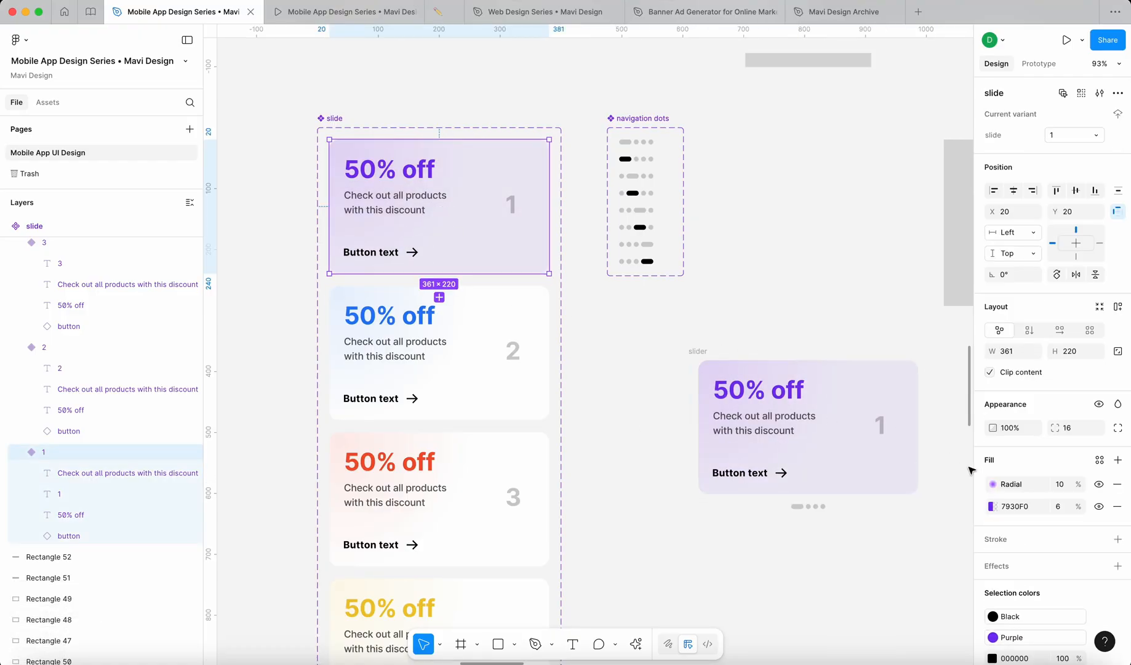
left_click(1059, 484)
key("shift+Up")
key("shift+Up")
key("shift+Down")
key("shift+Down")
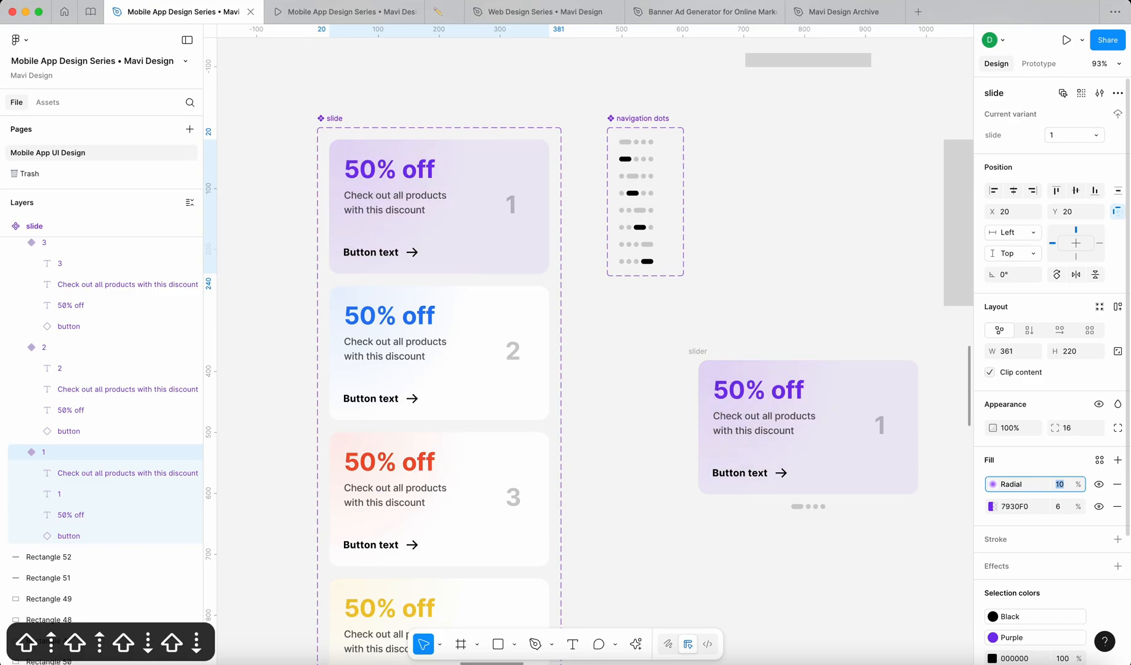
key("Up")
key("Up")
left_click(790, 315)
Step: Change the white base fill of slide variant 2 to blue 277AF6 at 6% opacity
left_click(445, 329)
scroll(455, 337, "down", 3)
scroll(455, 337, "left", 2)
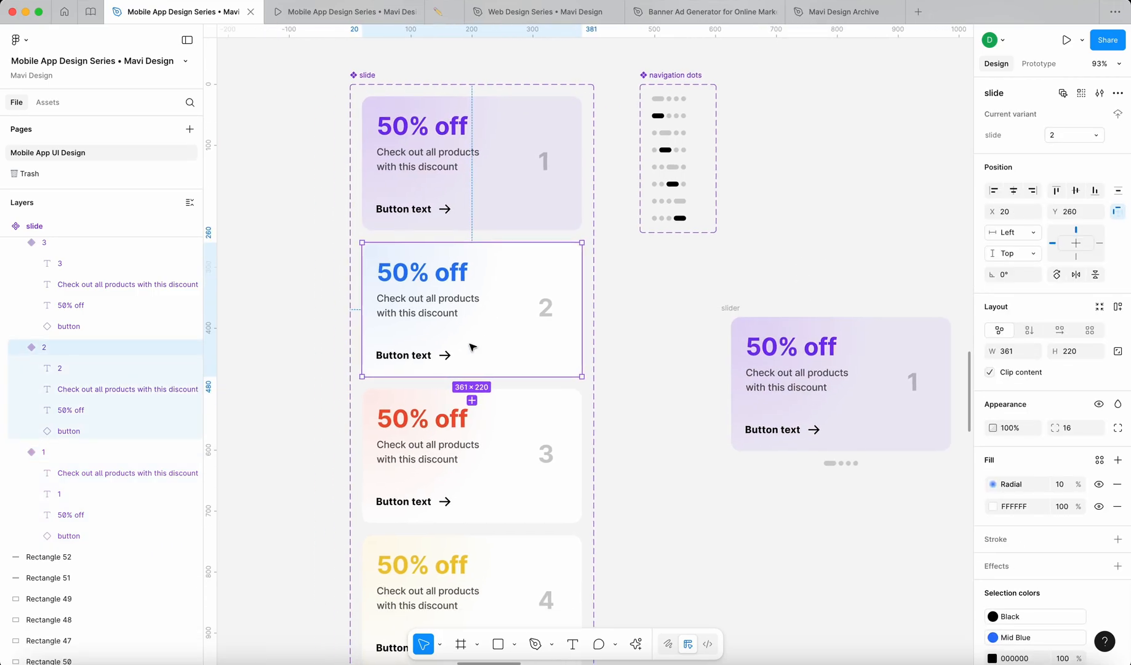
left_click(993, 506)
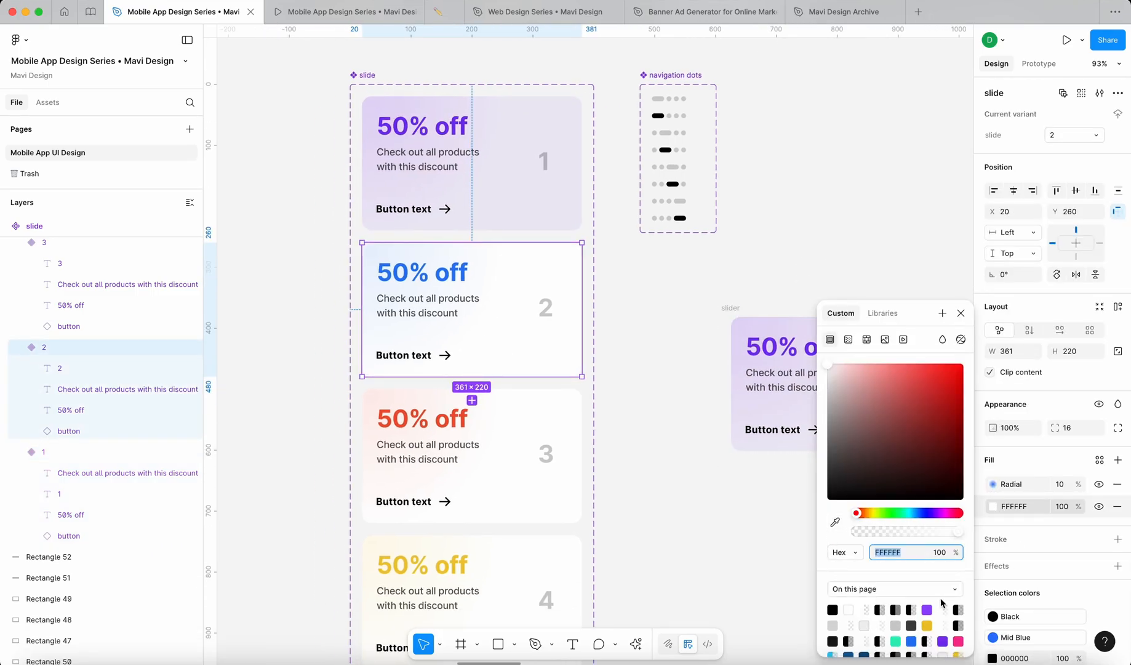
left_click(911, 641)
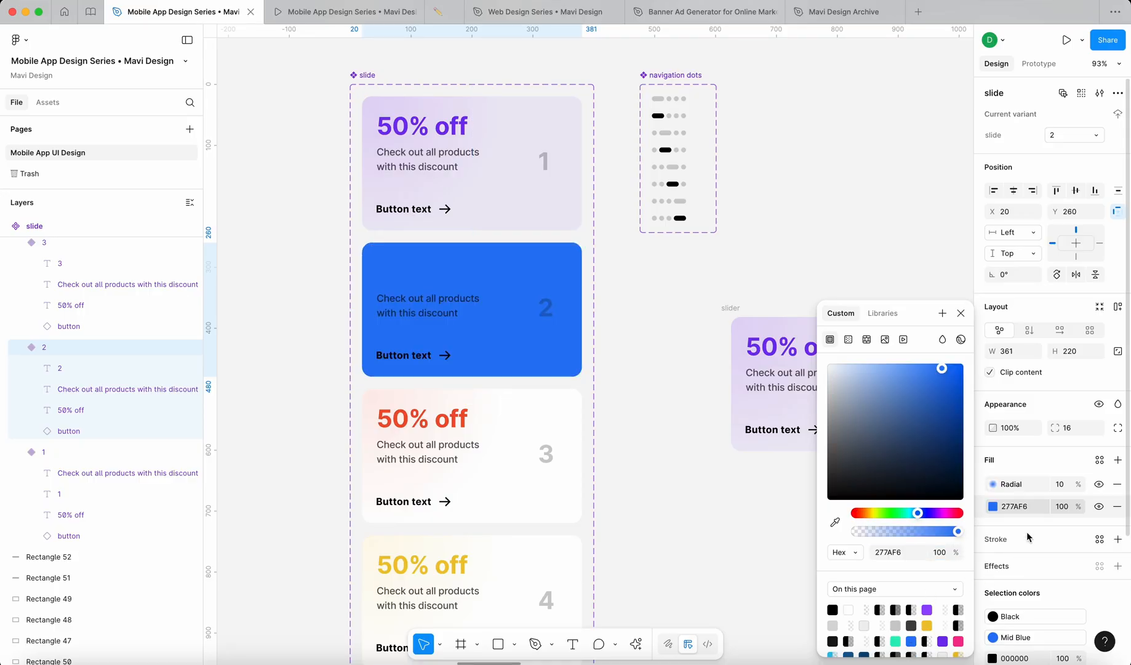
left_click(1058, 506)
type("6")
key("Return")
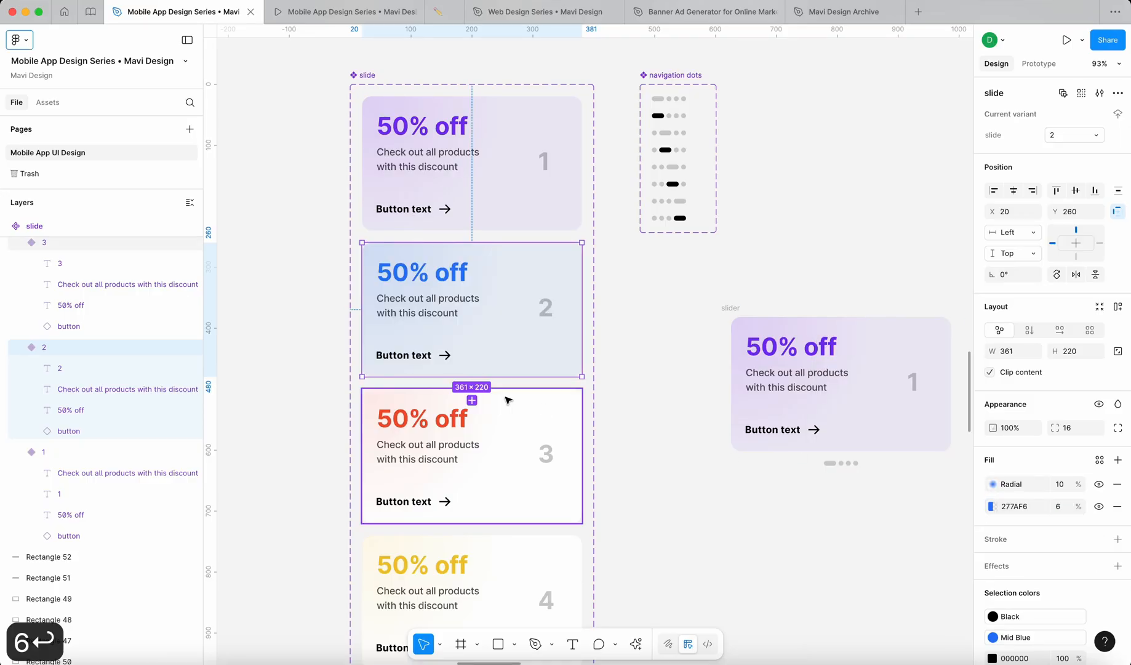
left_click(661, 509)
Step: Change the white base fill of slide variant 3 to red F05230, sampled from its 50% off heading, at 6% opacity
left_click(517, 455)
left_click(991, 507)
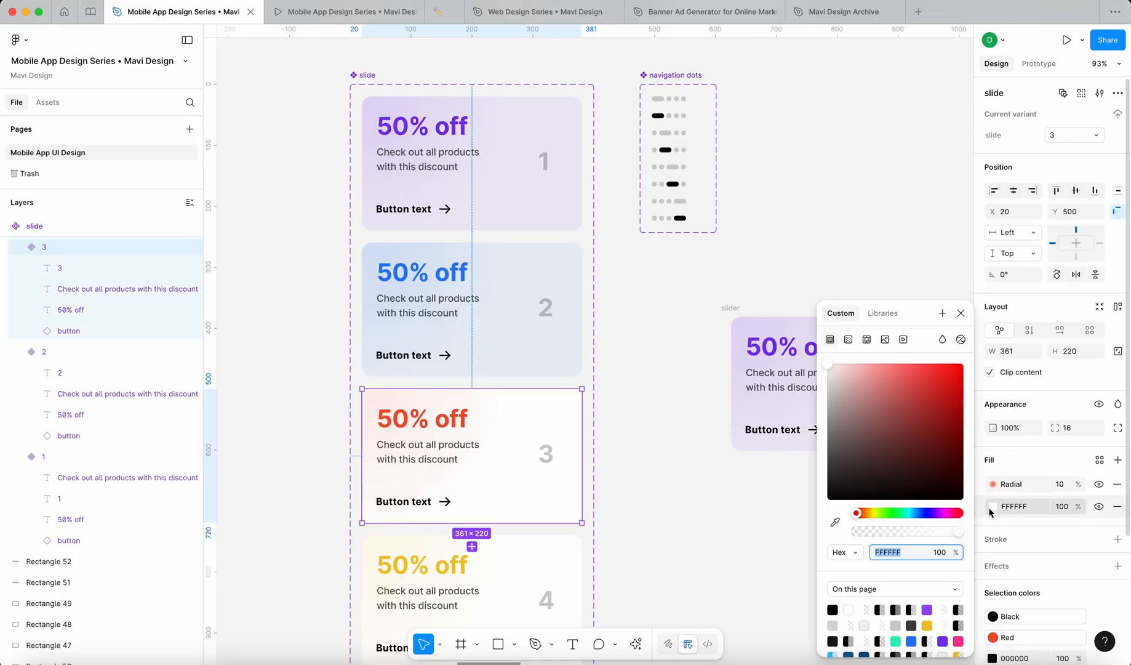
left_click(835, 521)
scroll(390, 430, "up", 10)
left_click(386, 383)
scroll(386, 383, "down", 6)
left_click(939, 551)
type("6")
key("Return")
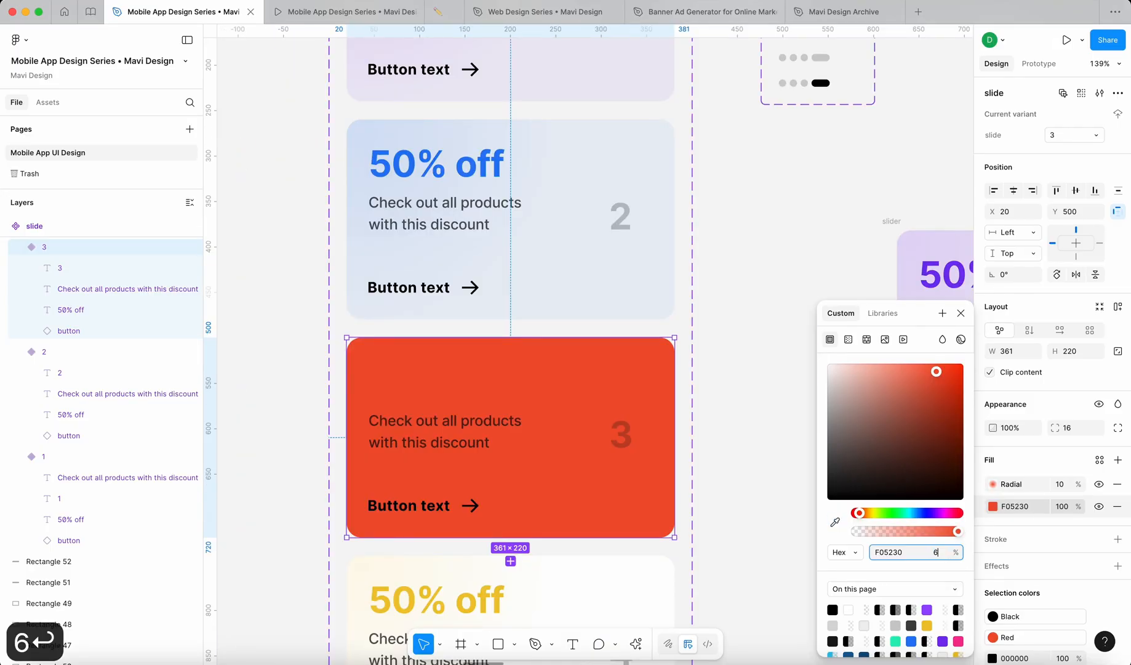
scroll(705, 512, "down", 3)
left_click(705, 512)
Step: Change the white base fill of slide variant 4 to yellow F0C630 at 6% opacity
left_click(585, 507)
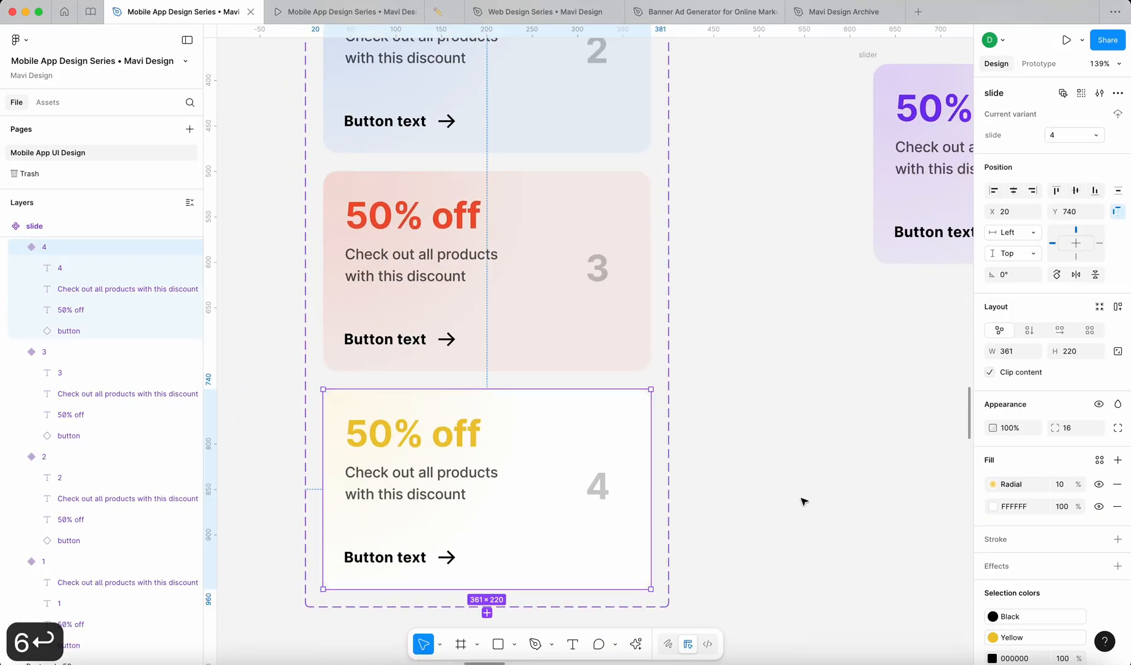
left_click(993, 506)
left_click(836, 528)
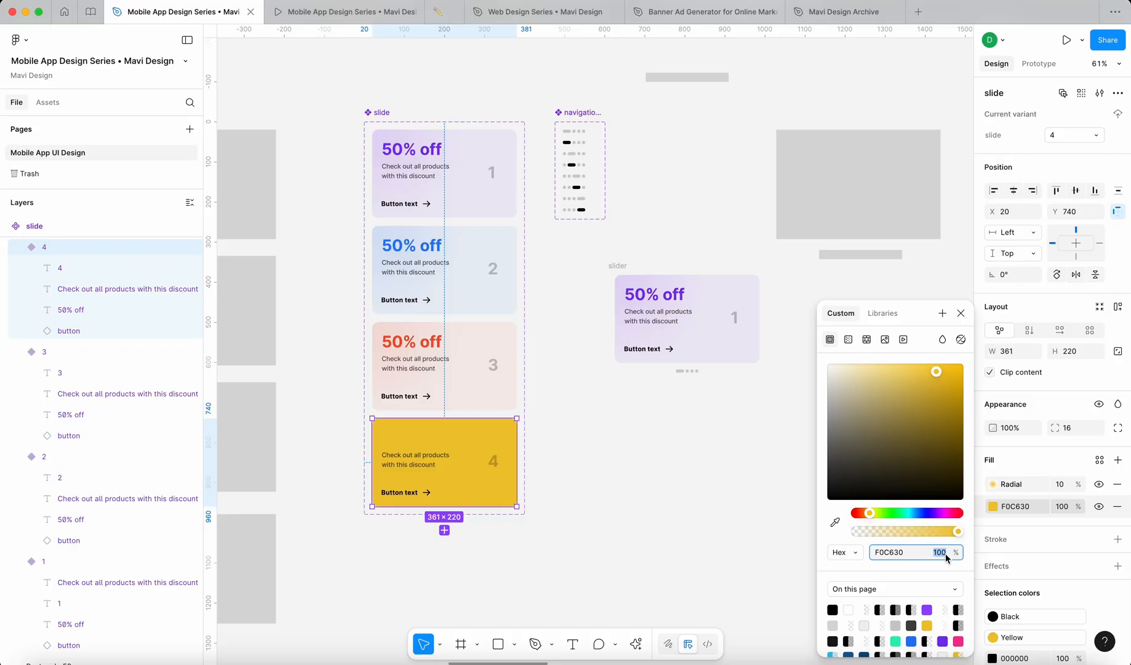
type("6")
key("Return")
left_click(707, 467)
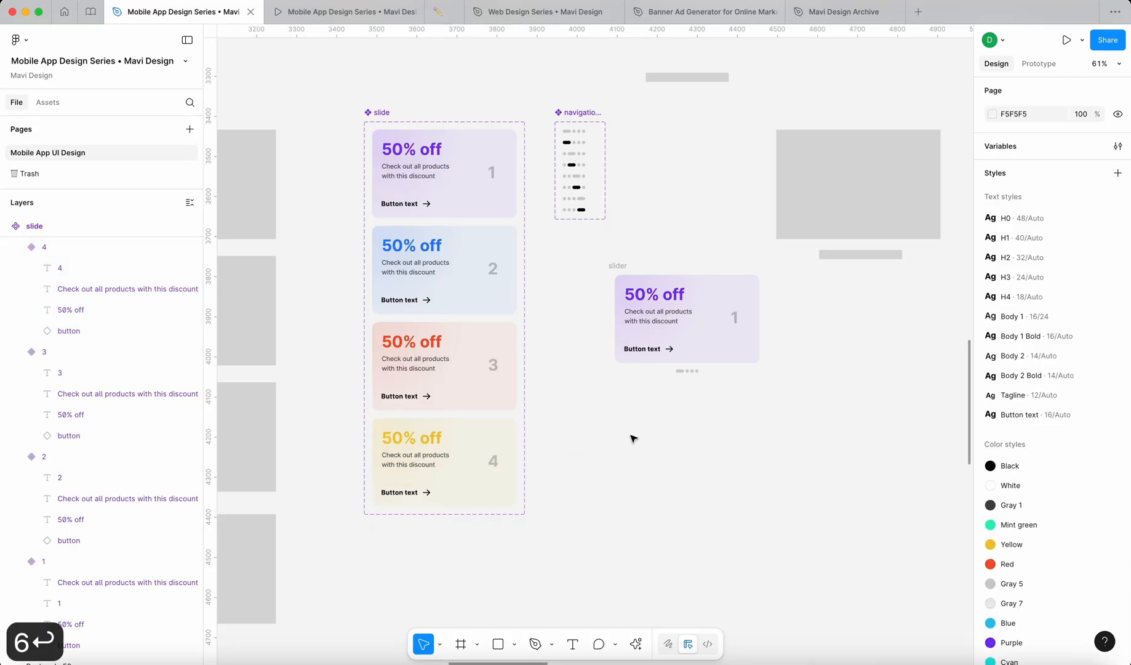
Step: Raise the yellow base fill opacity of slide variant 4 to 7%
left_click(496, 468)
scroll(483, 477, "up", 5)
left_click(1074, 507)
key("Up")
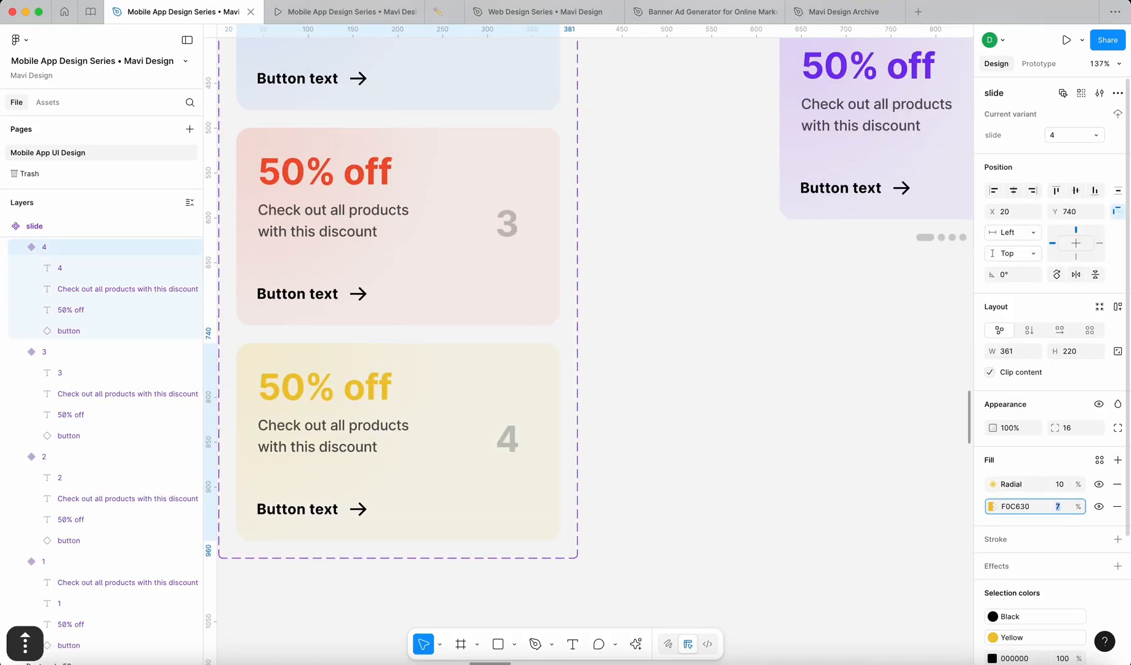
left_click(790, 497)
Step: Turn the slider auto layout frame into a component
scroll(790, 497, "down", 10)
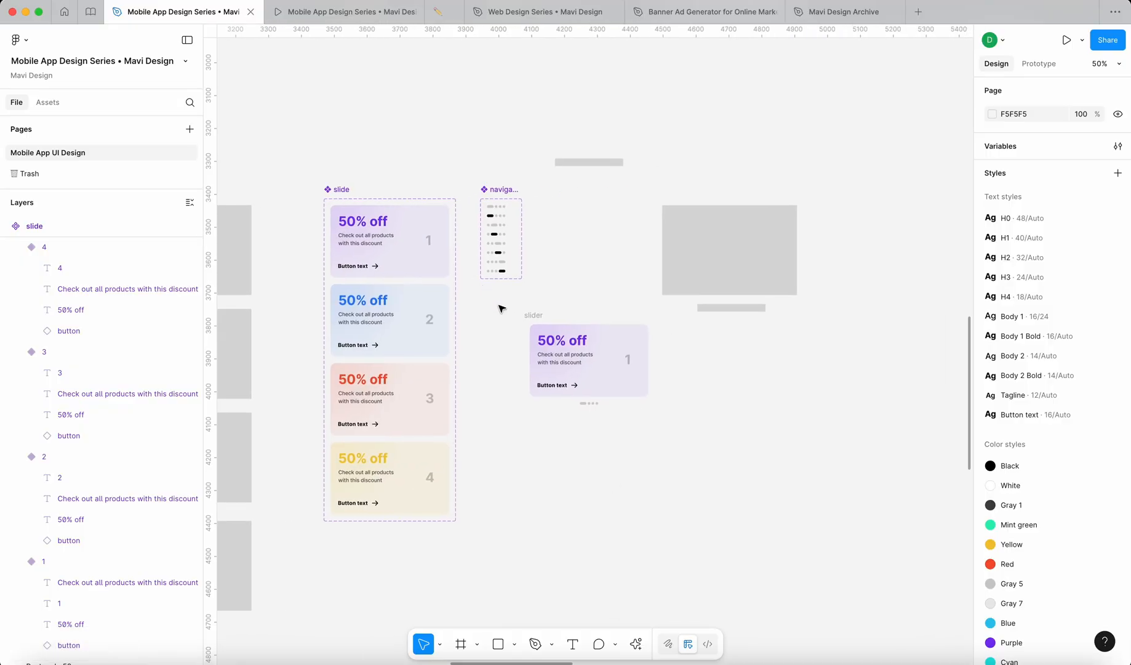
scroll(553, 310, "up", 2)
left_click_drag(573, 293, 502, 271)
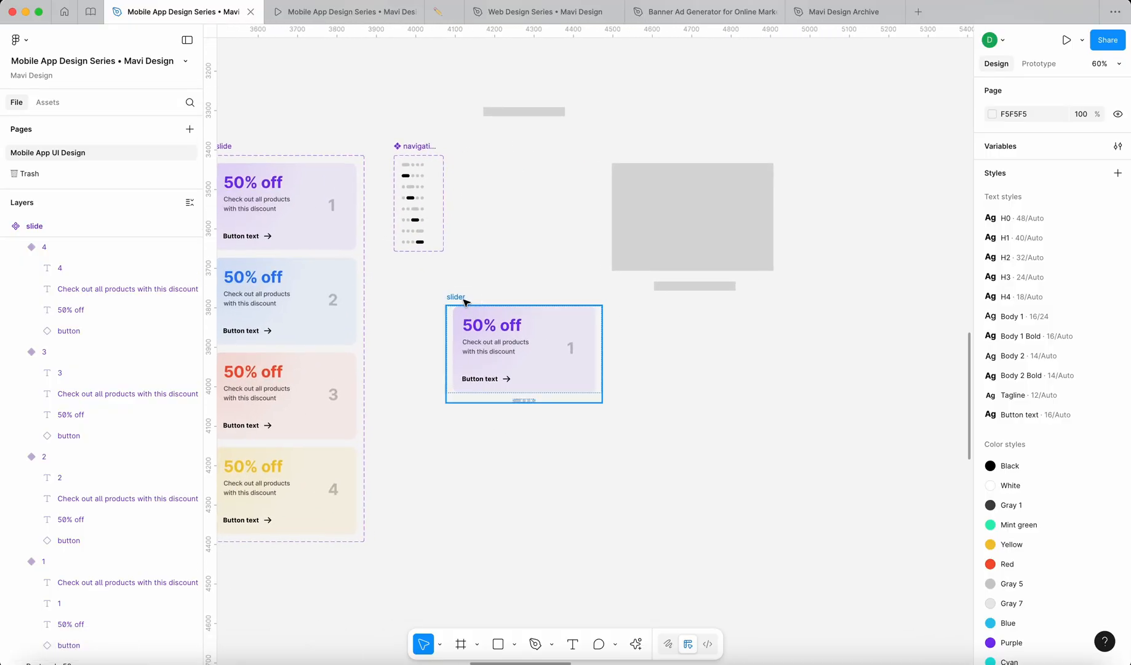
left_click(465, 299)
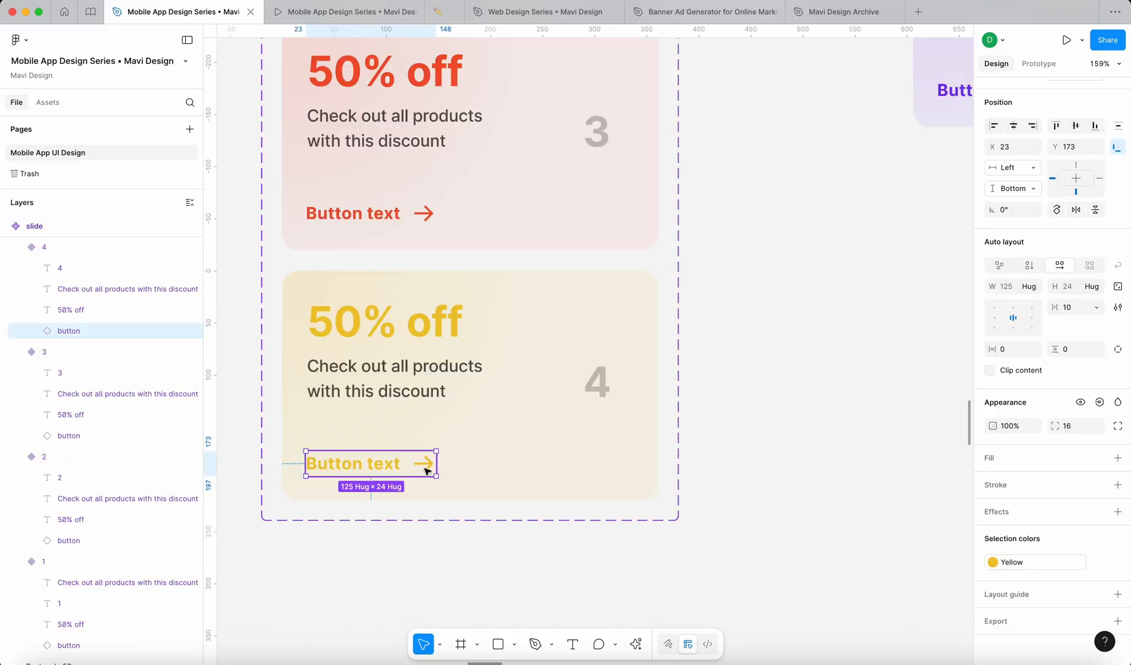
scroll(424, 467, "down", 5)
left_click(699, 450)
scroll(667, 333, "up", 5)
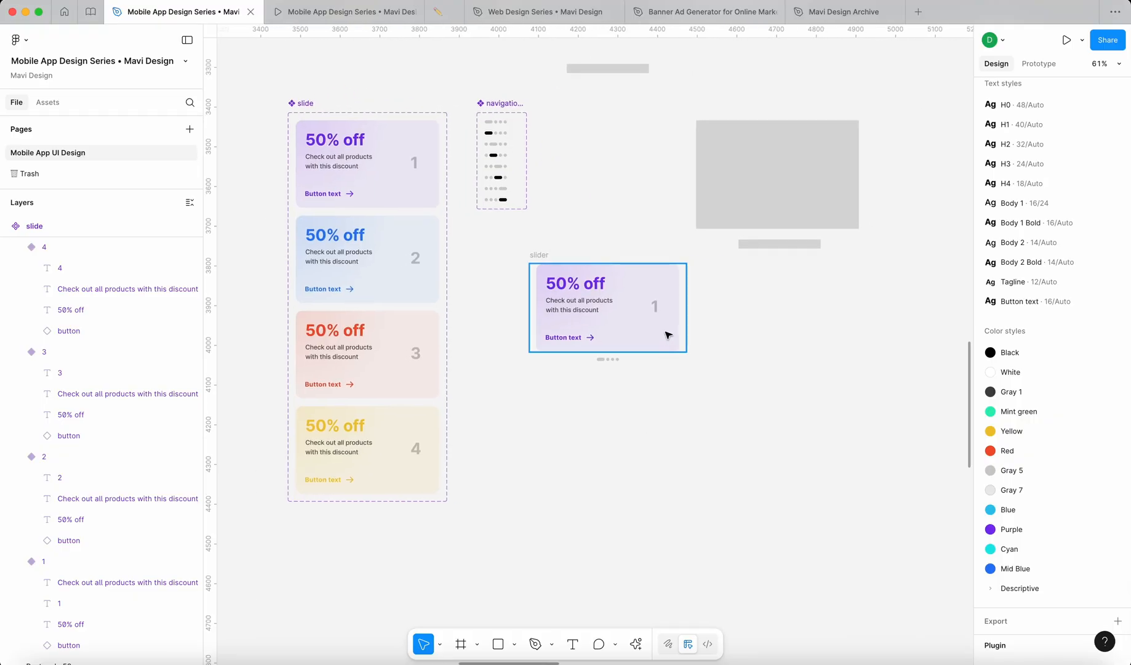
scroll(635, 393, "down", 3)
left_click(508, 306)
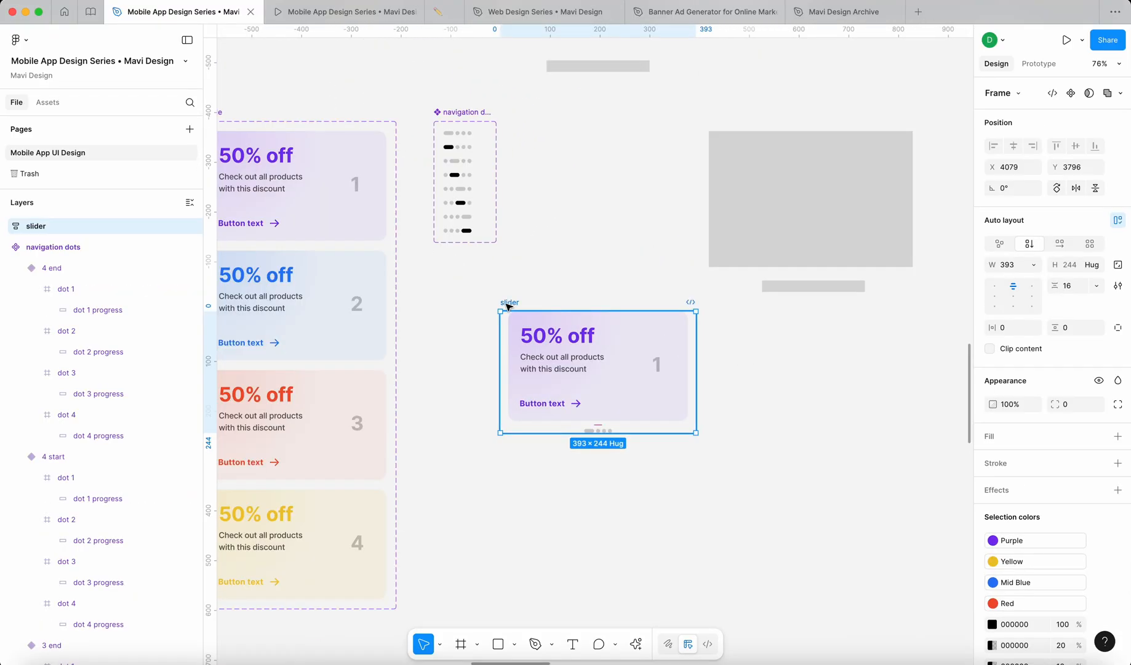
scroll(505, 304, "up", 5)
scroll(568, 306, "down", 3)
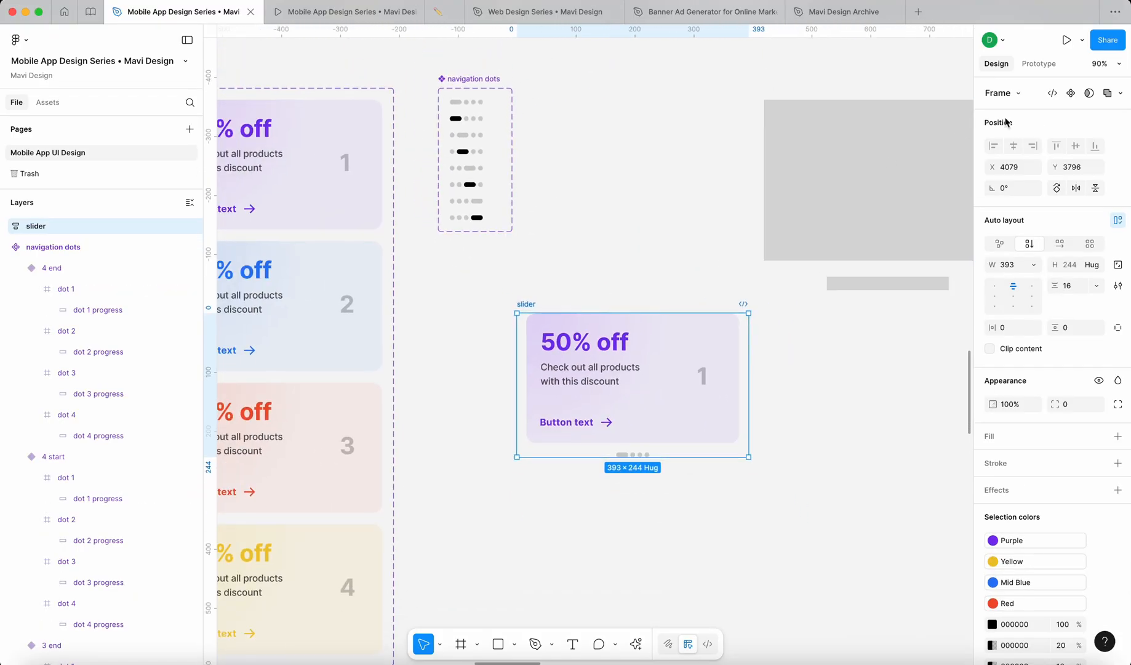
left_click(1069, 97)
left_click(634, 230)
scroll(635, 250, "down", 5)
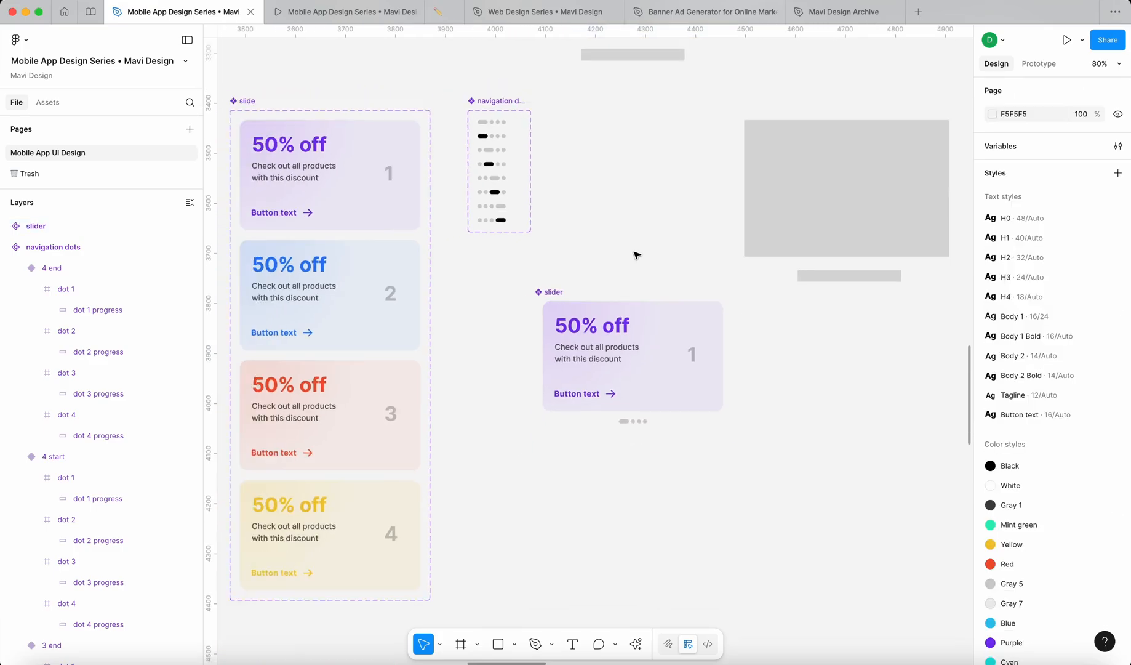
Step: Move the slider component to about X 4120, Y 3847 and add a second variant to it
left_click(629, 323)
left_click_drag(638, 321, 650, 353)
scroll(702, 351, "up", 5)
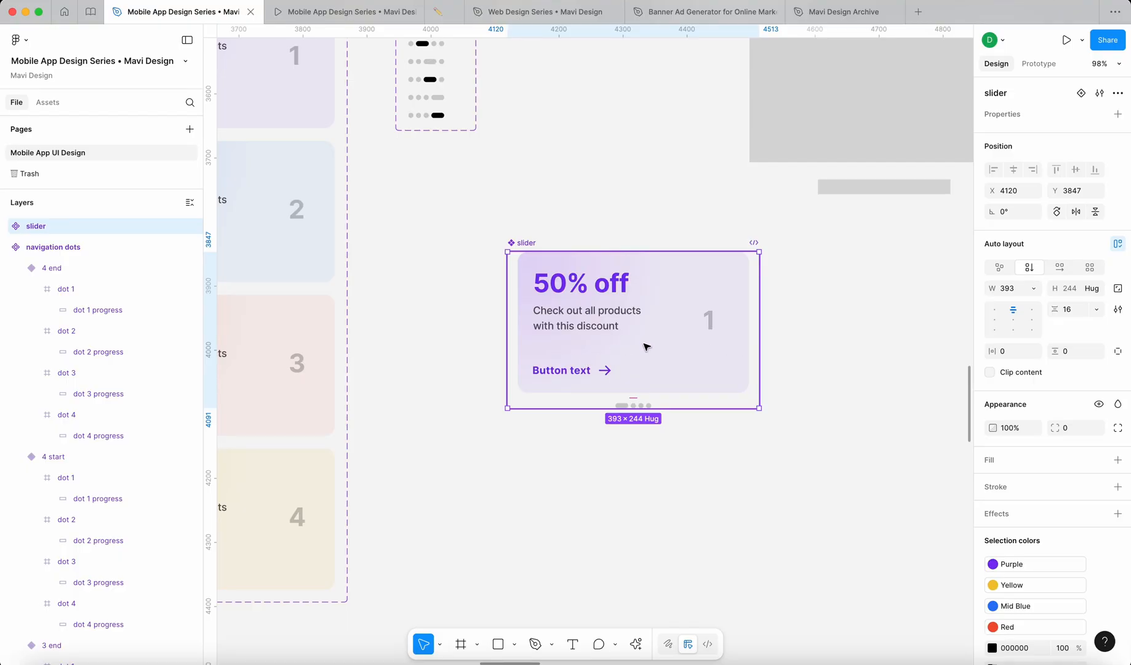
left_click(1080, 93)
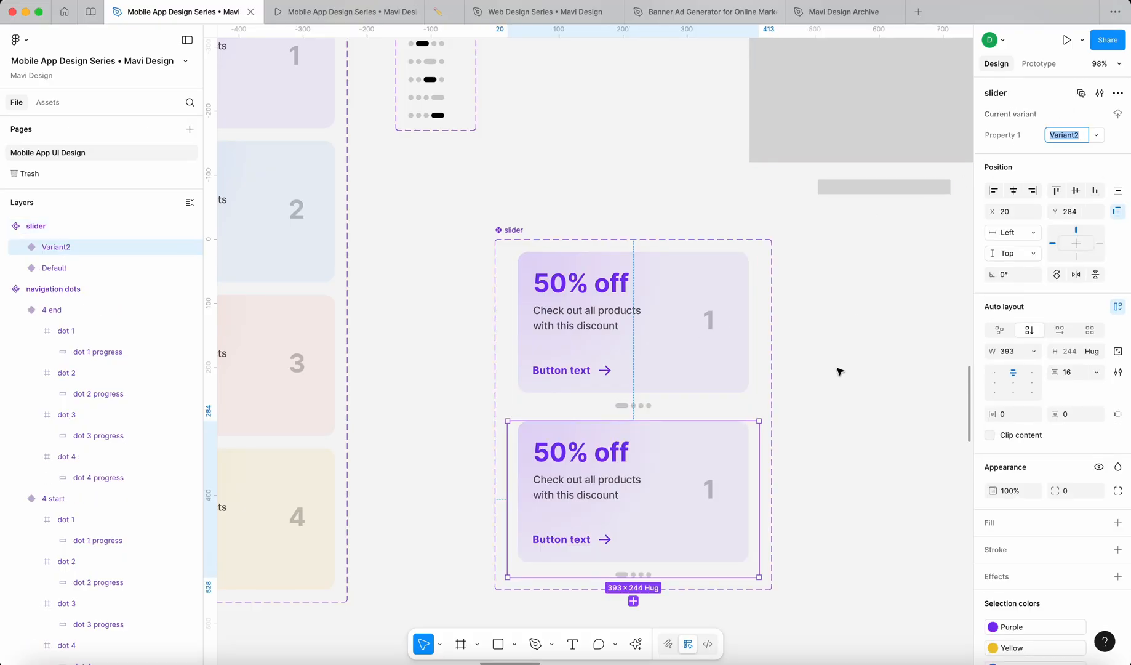
Step: Rename the slider component set's variant property as "state"
left_click(636, 318)
left_click(513, 230)
left_click(1096, 136)
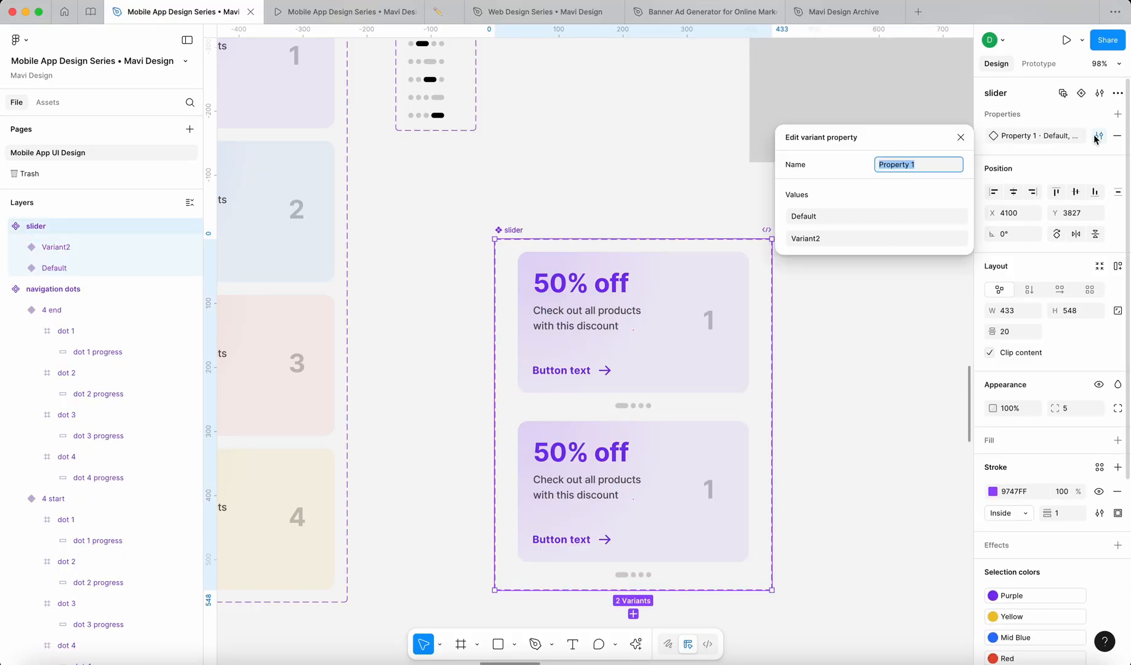
left_click(515, 211)
left_click(514, 229)
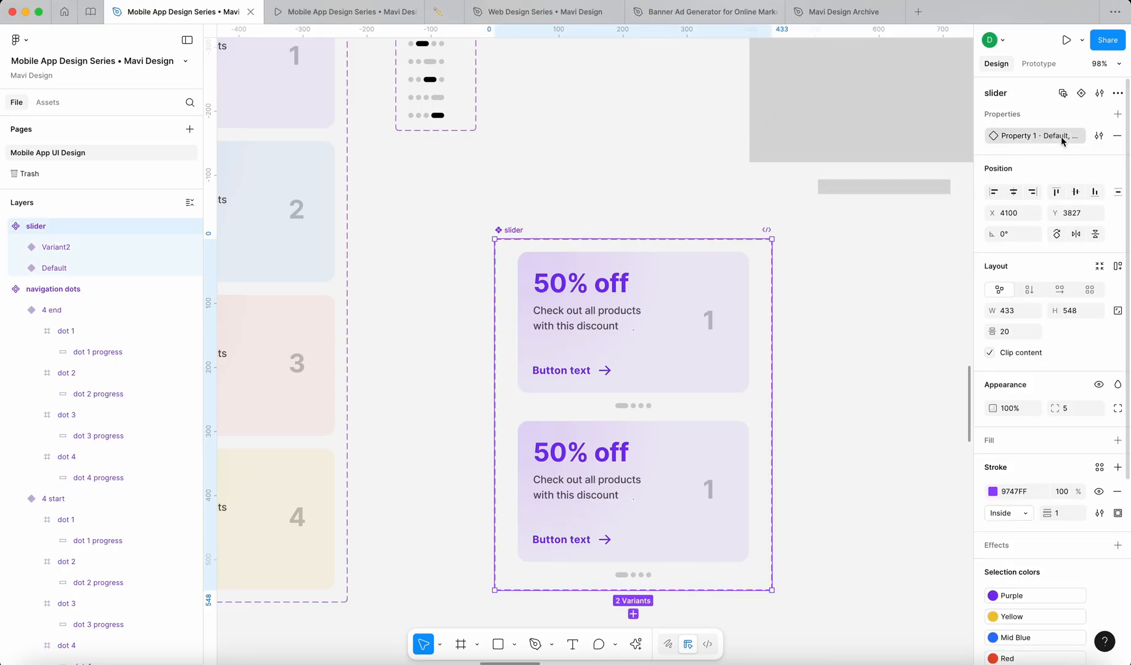
left_click(1096, 137)
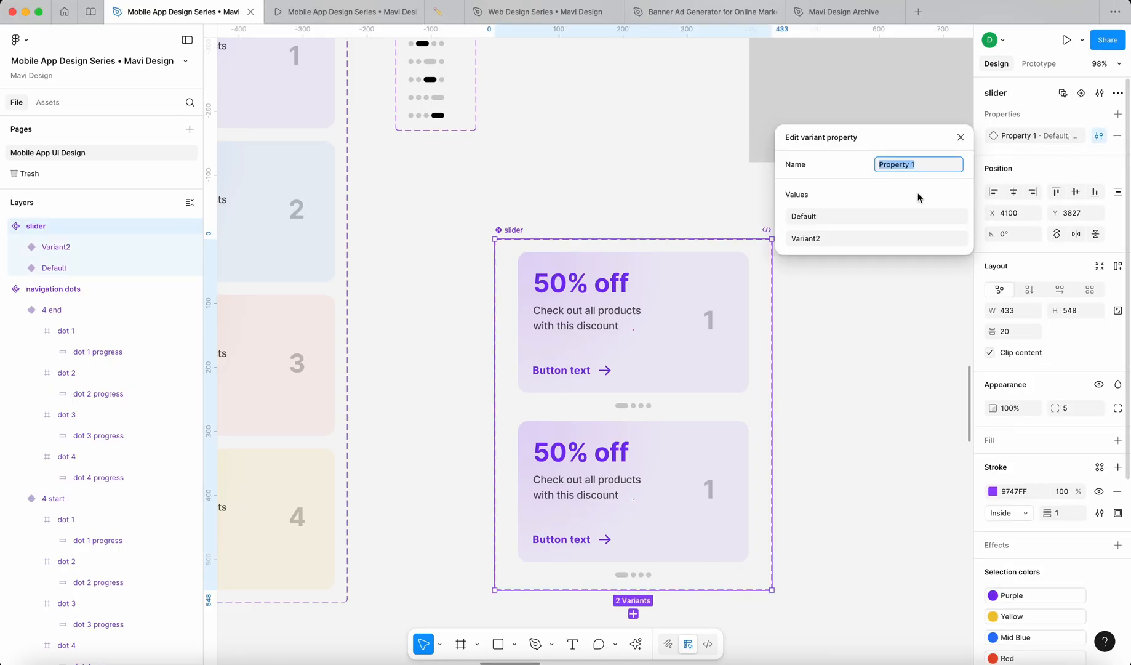
type("state")
key("Return")
Step: Set the state value of the upper slider variant to 1 and of the lower one to 2
left_click(632, 344)
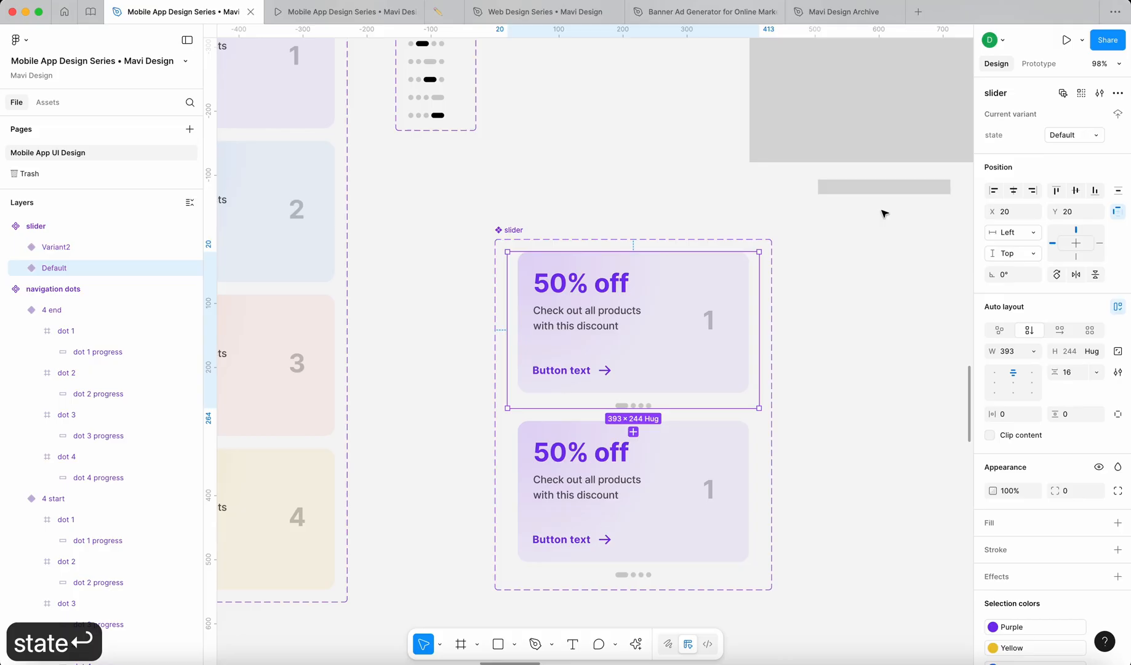
left_click(1061, 135)
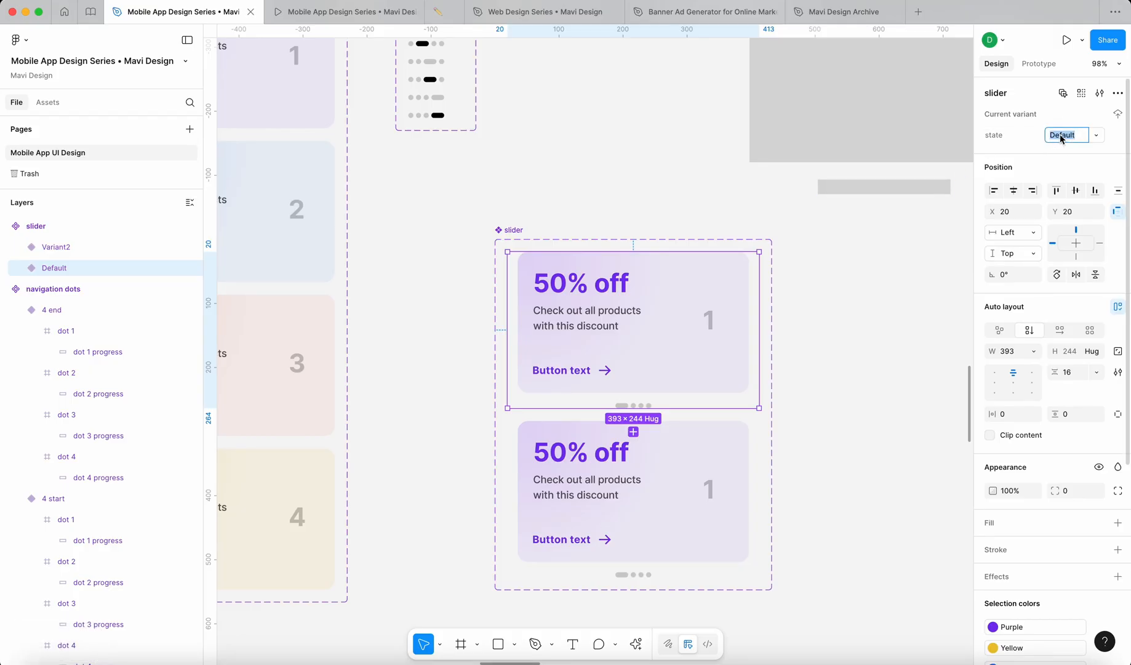
type("1")
left_click(674, 523)
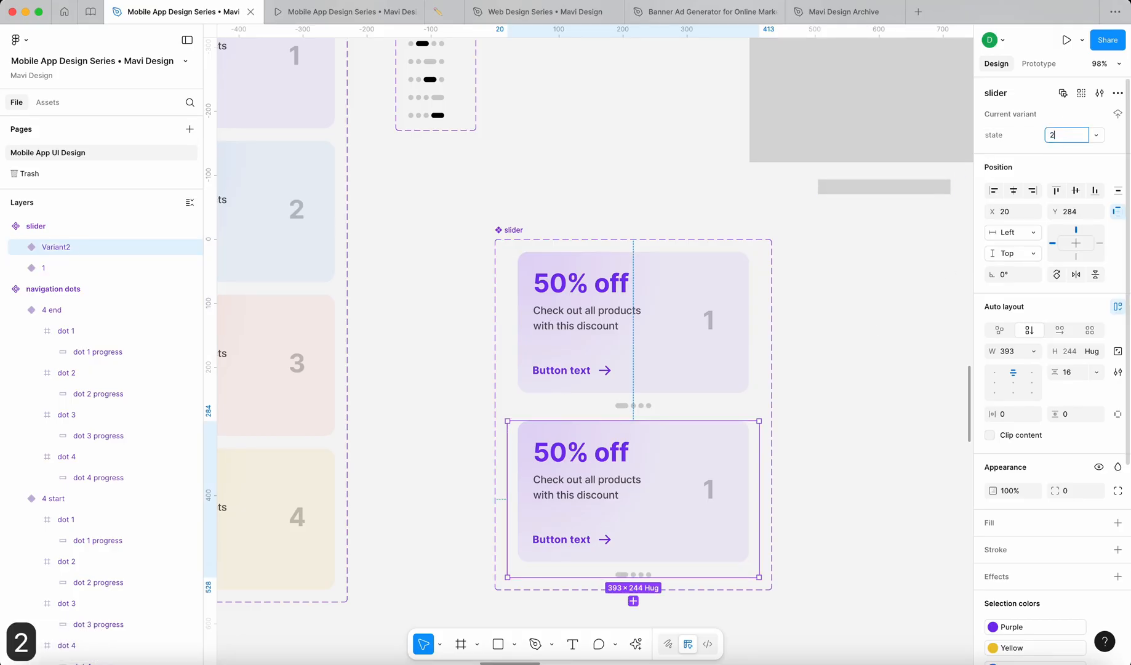
left_click(813, 393)
Step: Shift the slides container in slider variant 2 horizontally to X -754 so slide 2 aligns with slide 1 above
scroll(769, 413, "down", 1)
double_click(679, 448)
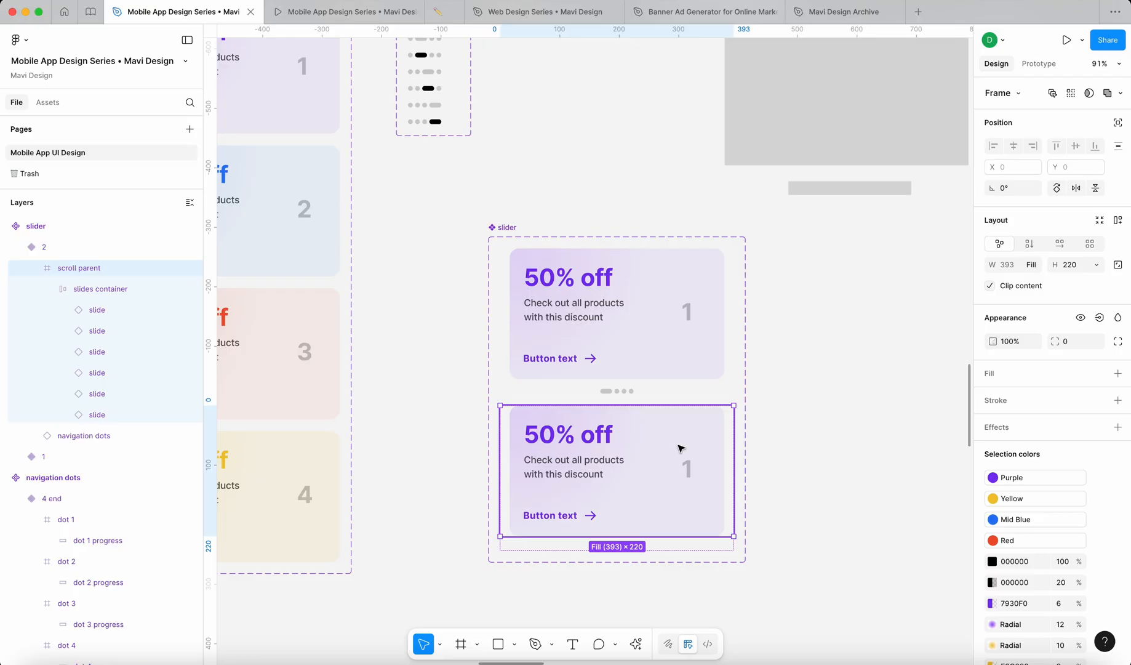
key("Return")
key("shift+Left")
key("shift+Left")
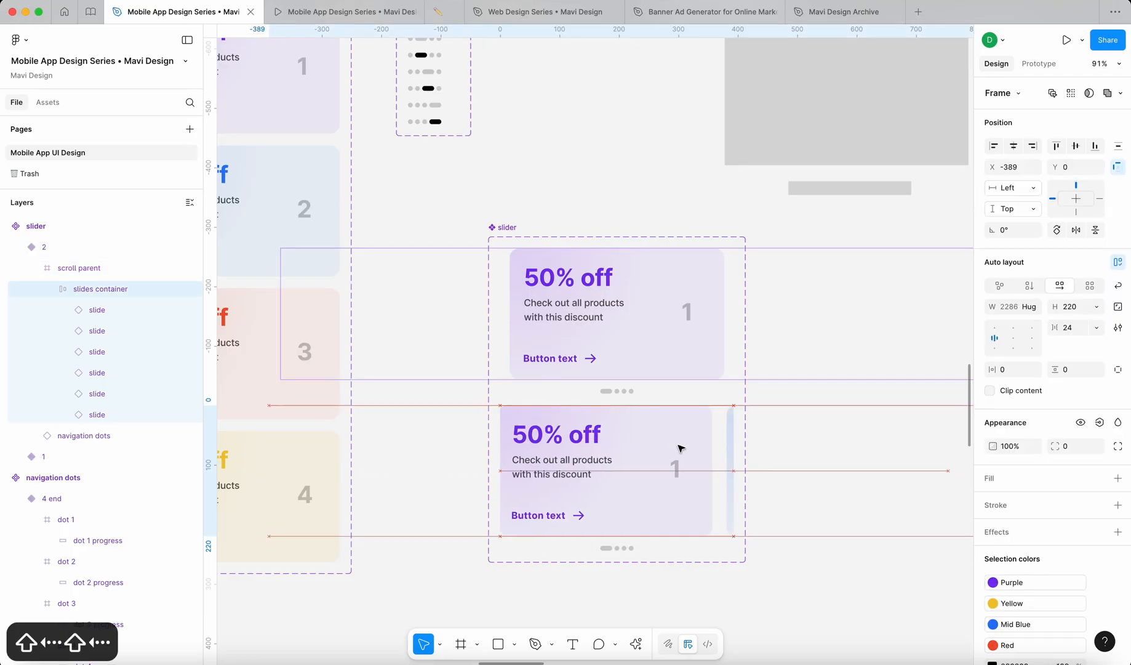
key("shift+Left")
key("shift+Left")
key("shift+Left")
key("shift+Left")
key("shift+Left")
key("shift+Left")
key("shift+Left")
key("shift+Left")
key("shift+Left")
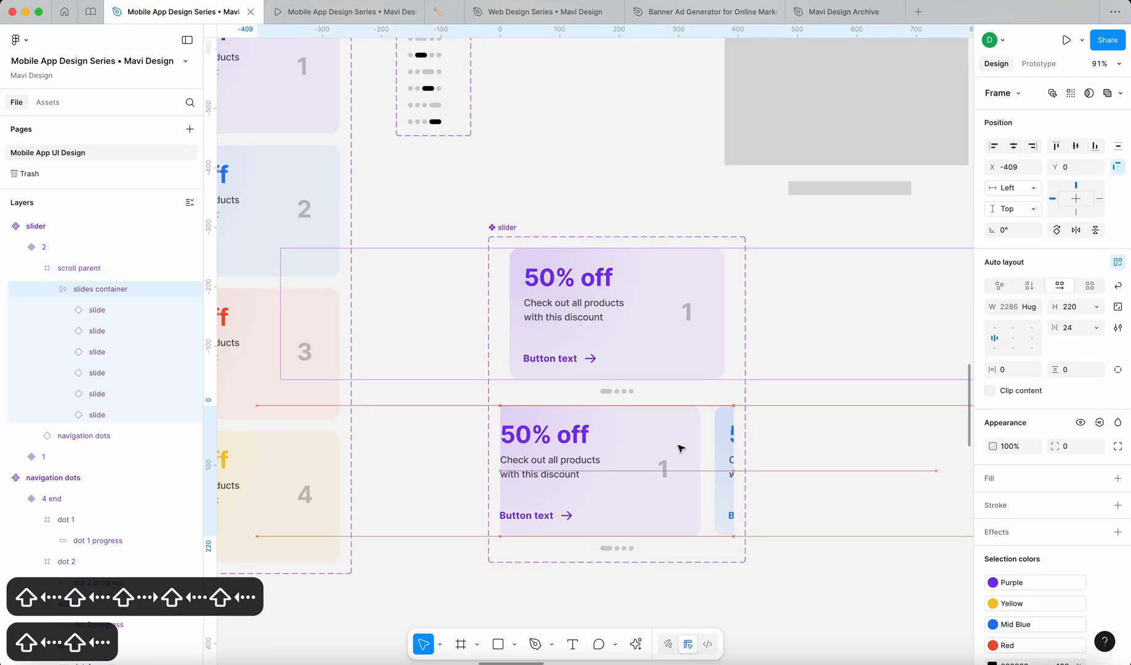
key("shift+Left")
key("shift+Left")
key("shift+Left")
key("shift+Left")
key("shift+Left")
key("shift+Left")
key("shift+Left")
key("shift+Left")
key("shift+Left")
key("shift+Left")
key("shift+Left")
key("shift+Left")
key("shift+Left")
key("shift+Left")
key("shift+Left")
key("shift+Left")
key("shift+Left")
key("shift+Left")
key("shift+Left")
key("shift+Left")
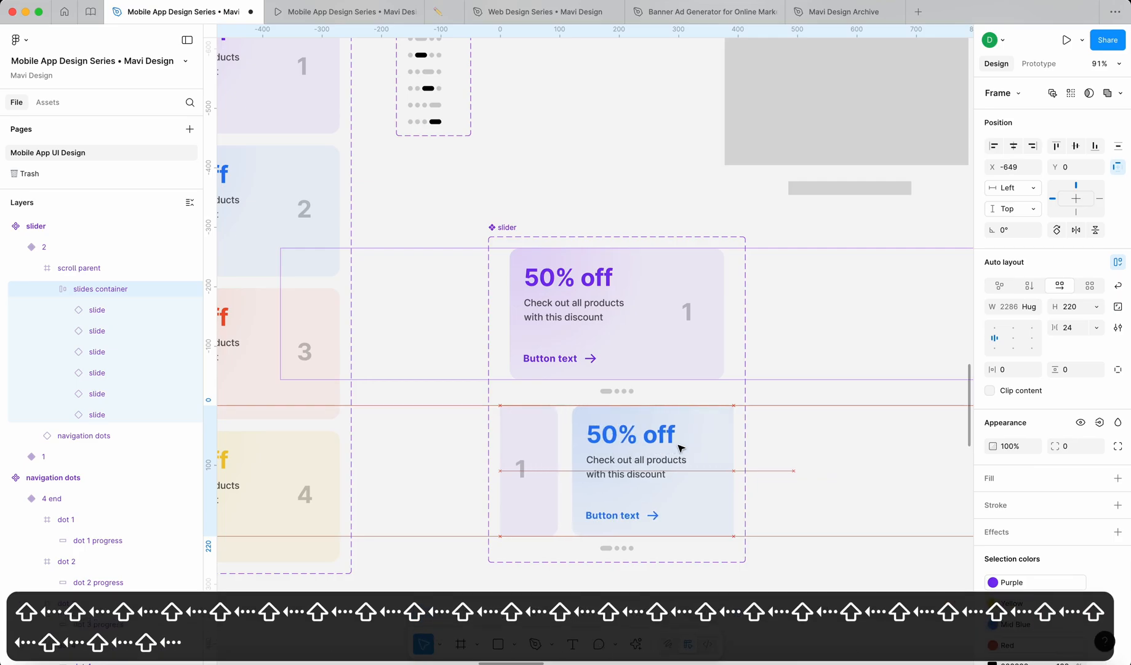
key("shift+Left")
key("shift+Left")
key("shift+Left")
scroll(547, 419, "up", 2)
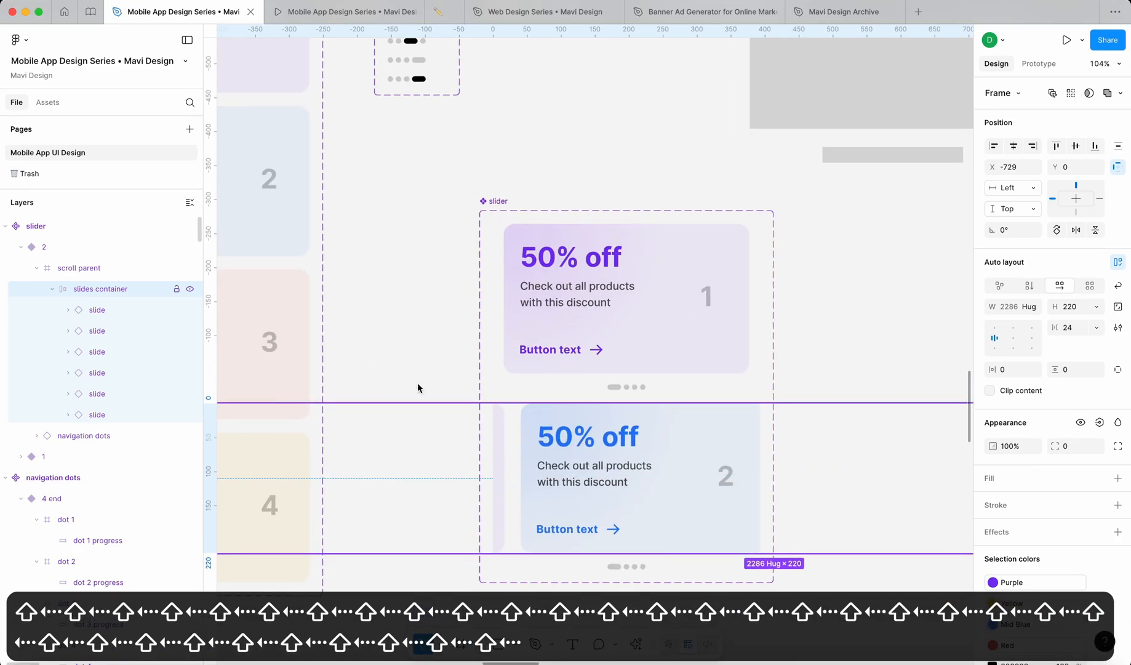
key("shift+Left")
scroll(490, 417, "up", 5)
key("Left")
key("Left")
key("Left")
key("Left")
key("Left")
key("Left")
key("Left")
key("Left")
key("Left")
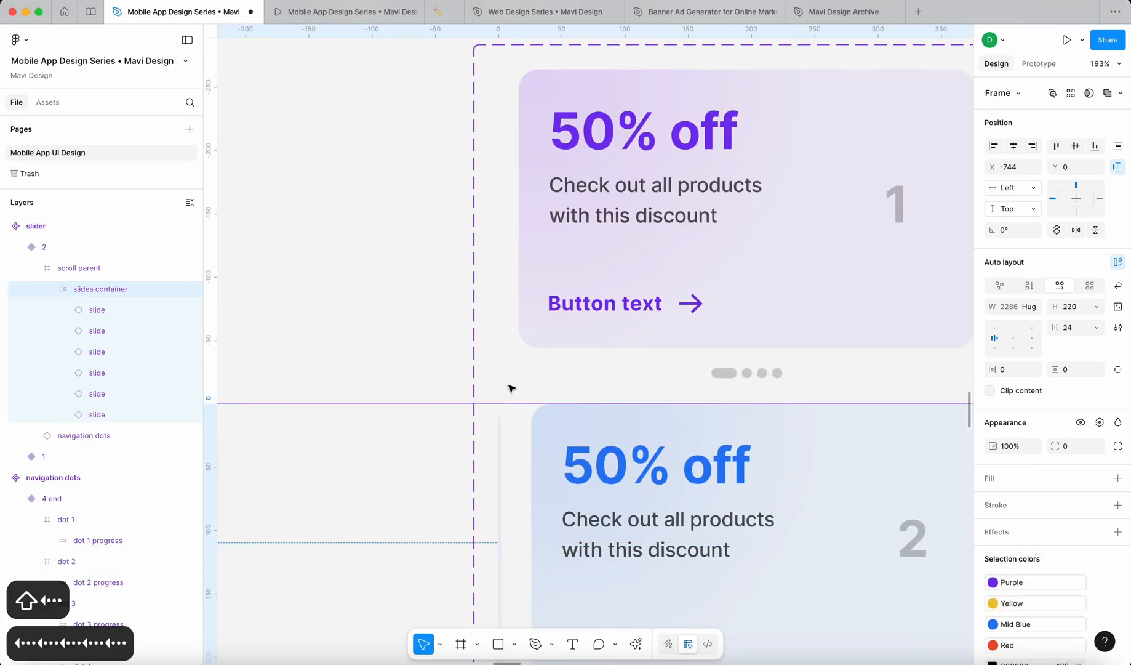
key("Left")
key("Left")
key("Left")
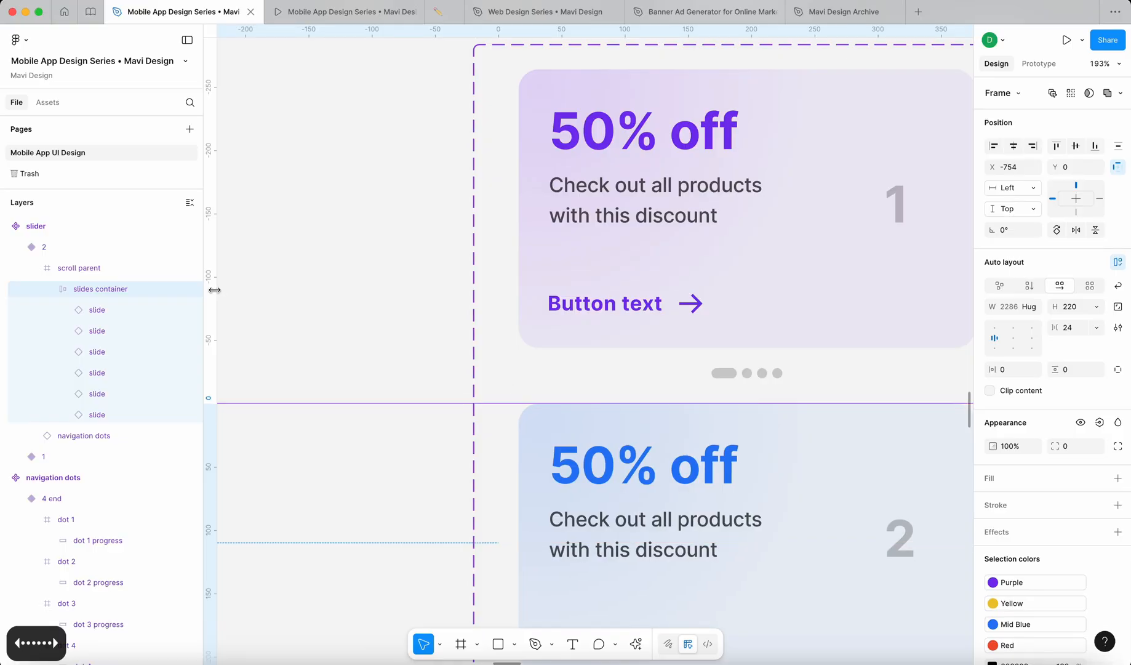
Step: Check the X position of the slides container in slider variant 1
mouse_move(213, 293)
left_mouse_down()
mouse_move(517, 296)
mouse_move(217, 296)
left_mouse_up()
scroll(222, 295, "down", 5)
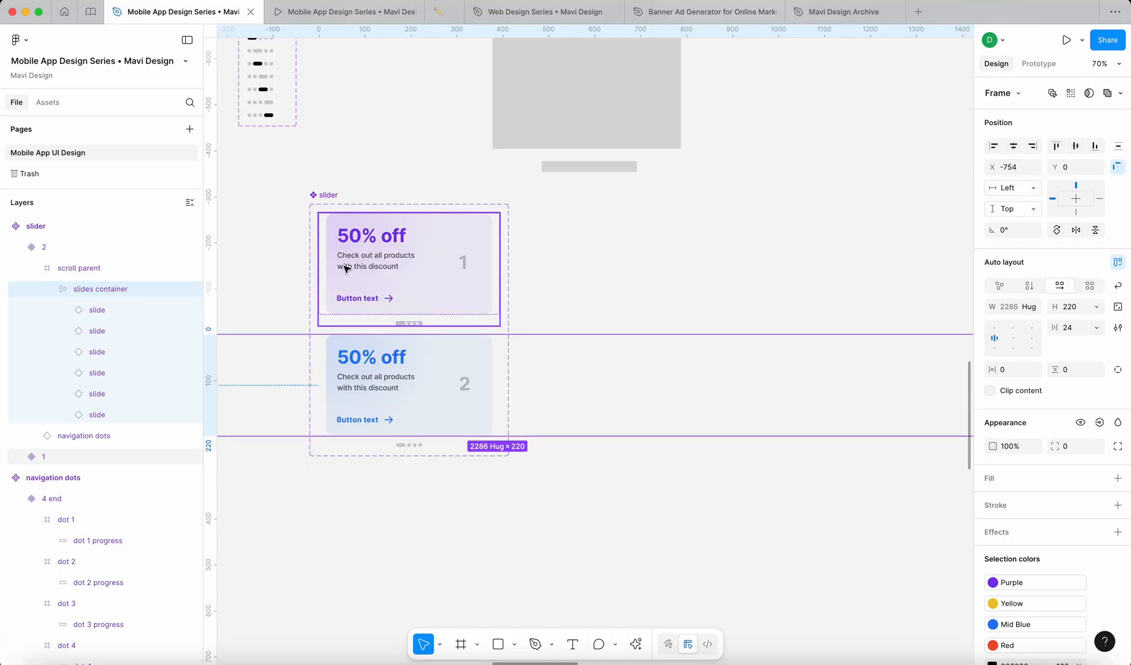
left_click(370, 275)
double_click(370, 275)
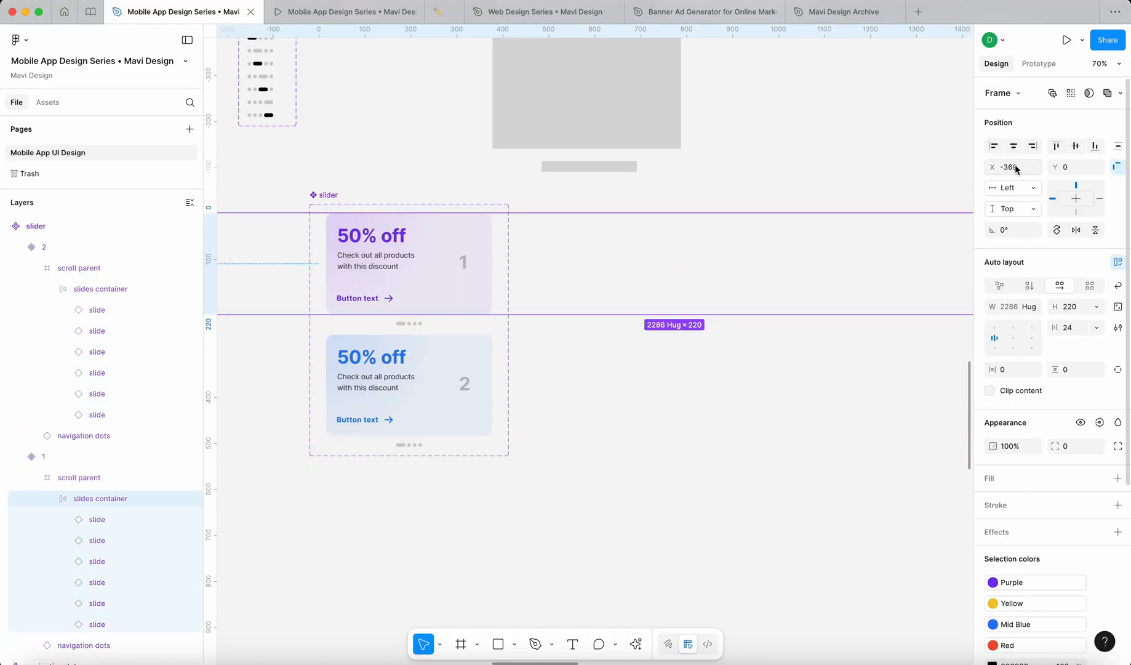
left_click(703, 495)
scroll(500, 547, "left", 3)
scroll(499, 548, "down", 1)
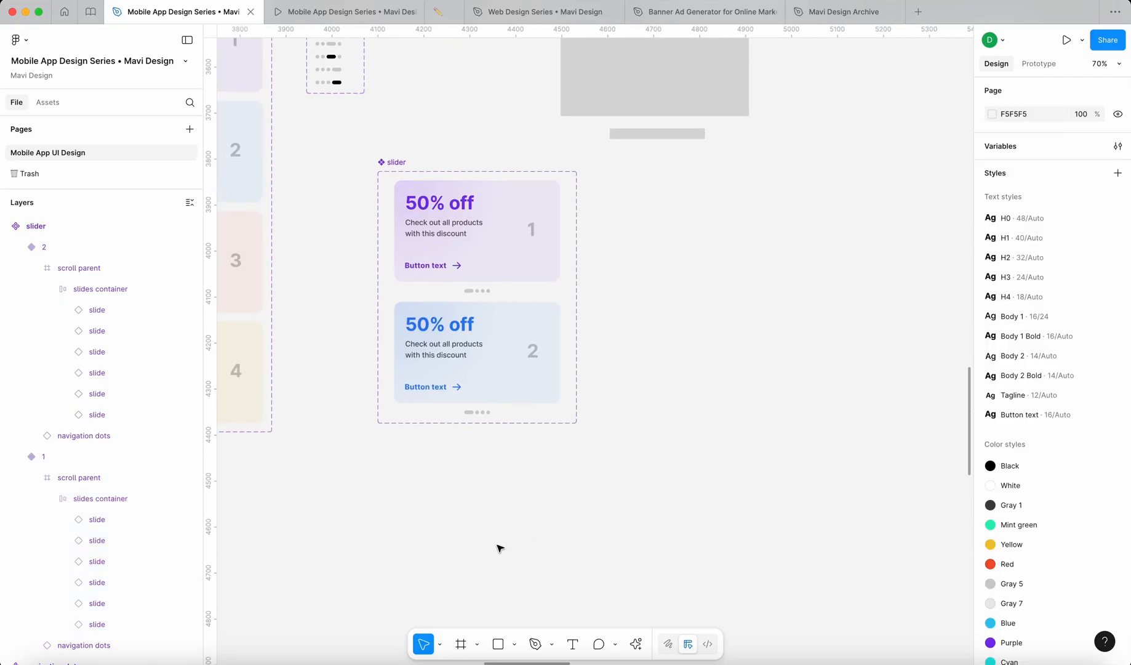
Step: Add a text note reading 385 and place it beside the slider component set at about X 4563, Y 3808
scroll(467, 517, "up", 5)
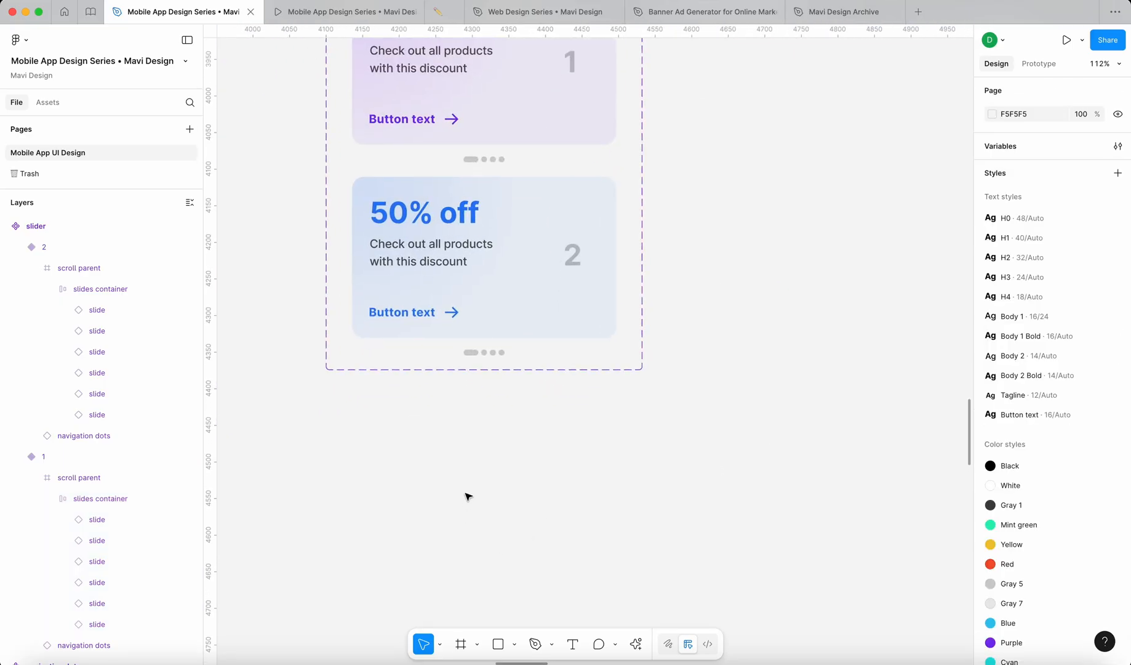
key("t")
left_click(491, 436)
type("385")
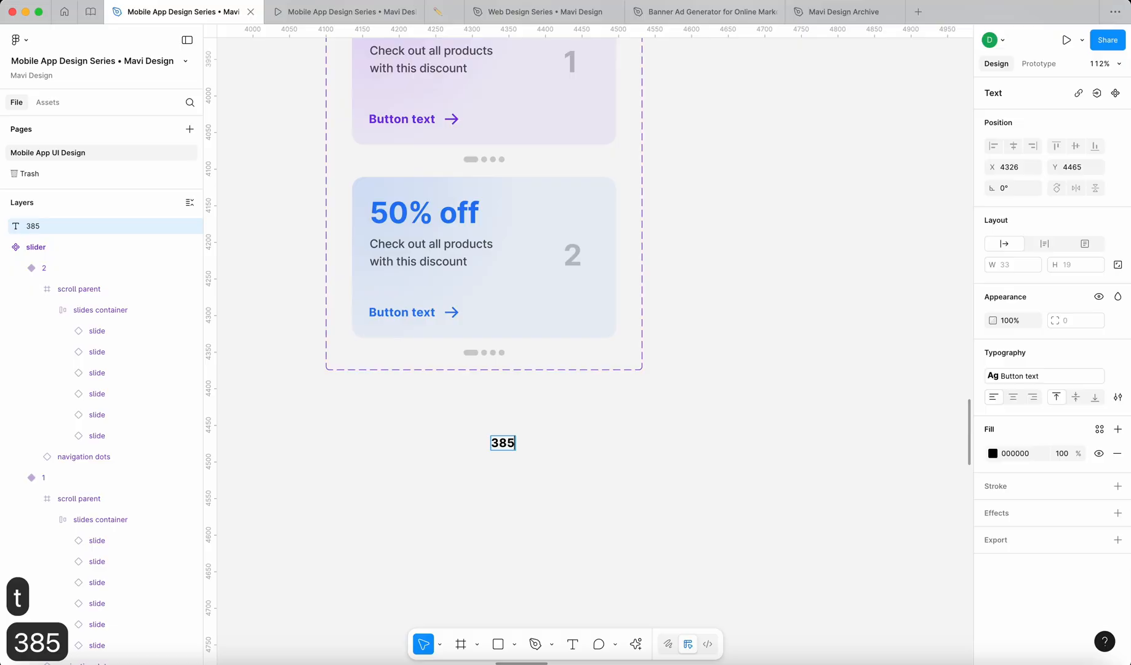
left_click(644, 550)
scroll(513, 451, "down", 5)
left_click_drag(513, 456, 599, 208)
key("super+z")
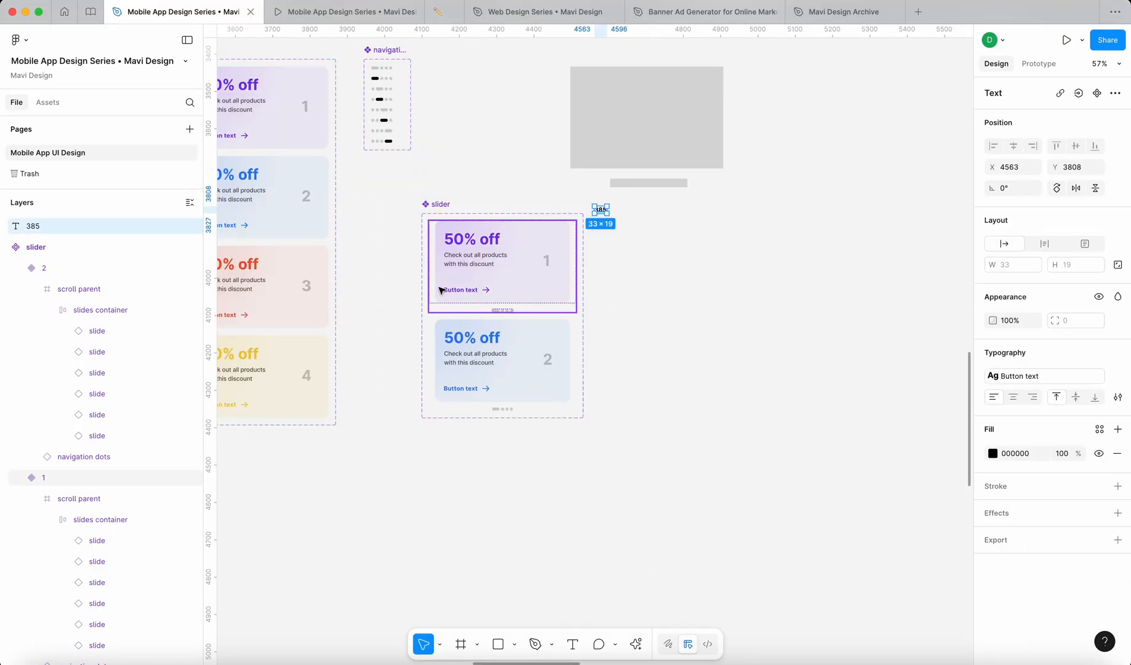
Step: Nudge the 385 note to just above the upper-right corner of the slider component set
double_click(473, 294)
double_click(473, 294)
left_click(656, 442)
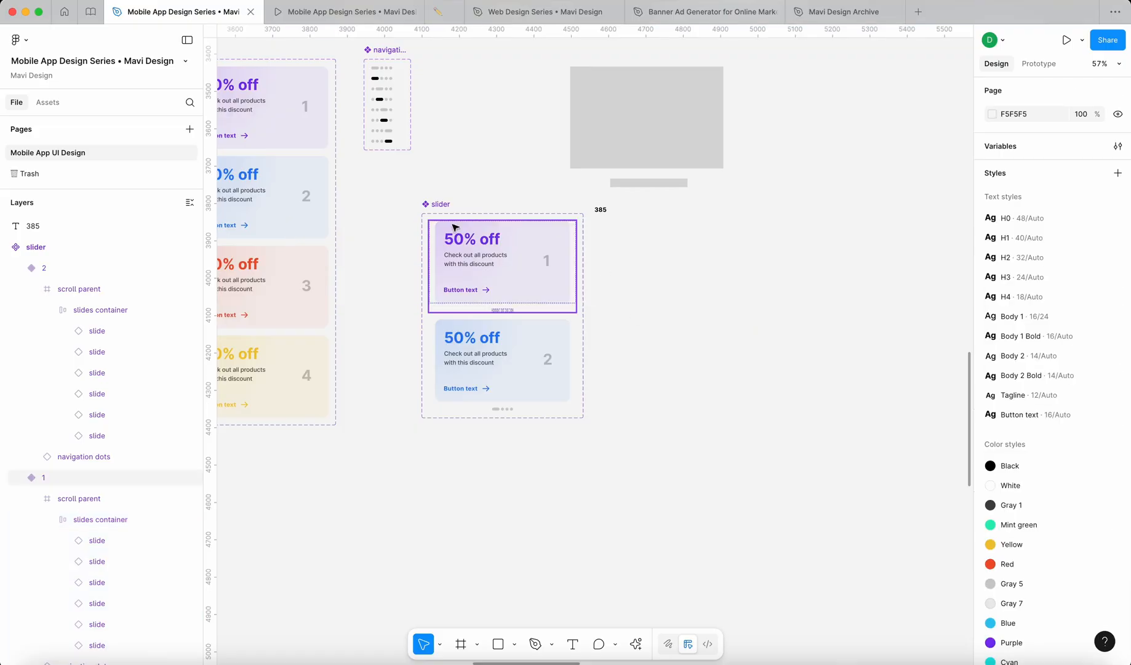
scroll(421, 305, "down", 1)
scroll(422, 309, "up", 2)
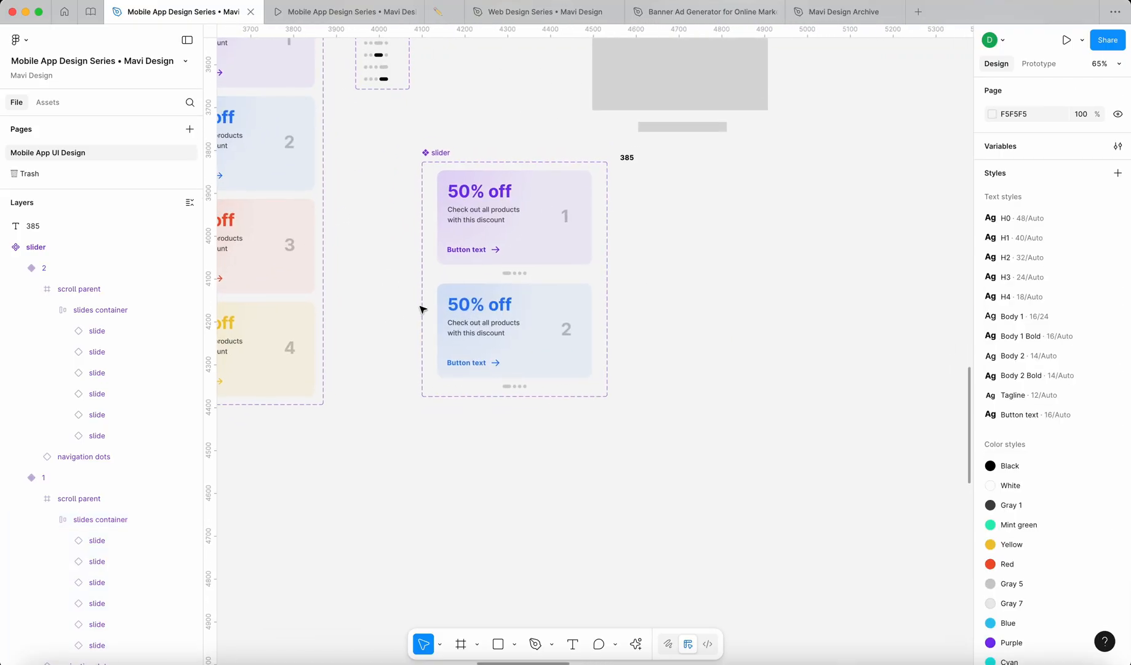
mouse_move(626, 158)
left_mouse_down()
mouse_move(646, 187)
mouse_move(608, 154)
mouse_move(635, 154)
left_mouse_up()
left_click(635, 155)
scroll(571, 156, "up", 4)
scroll(523, 187, "down", 3)
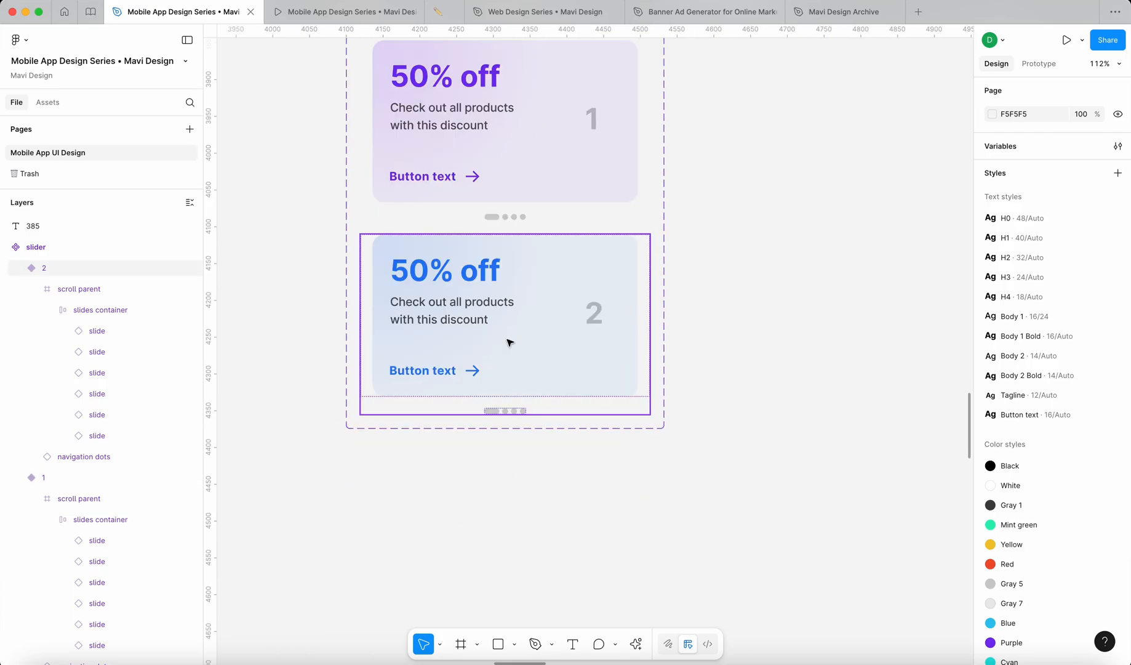
Step: Connect slide 1 in slider variant 1 to variant 2 with an On drag interaction that changes the state to 2
left_click(509, 342)
scroll(560, 172, "down", 4)
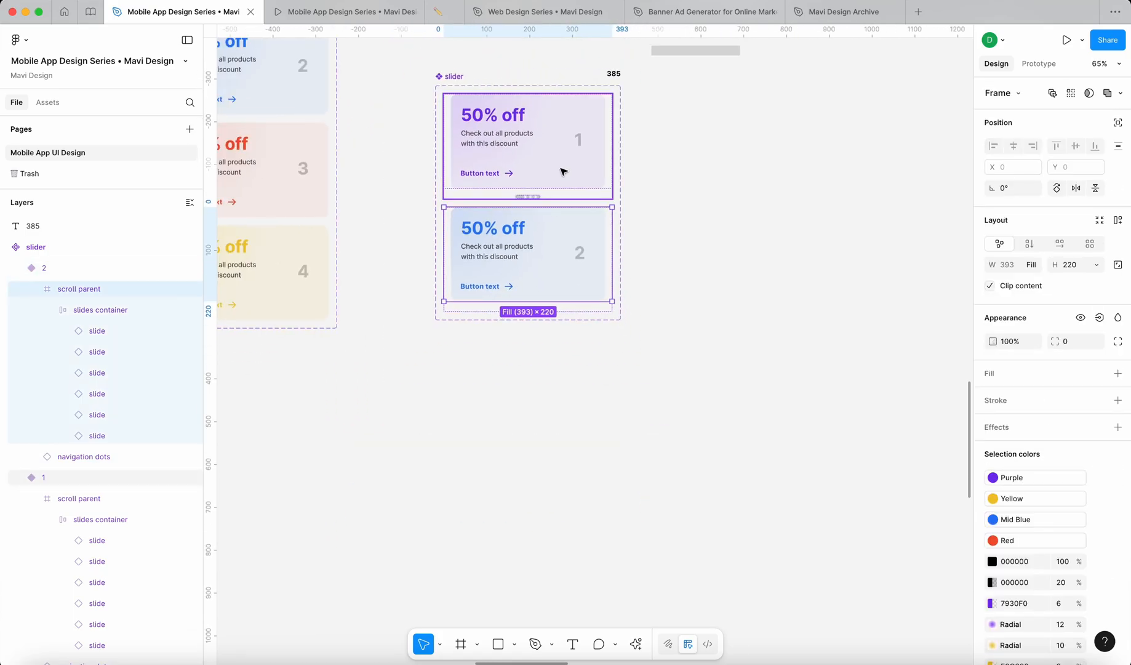
left_click(557, 172)
double_click(557, 173)
double_click(555, 172)
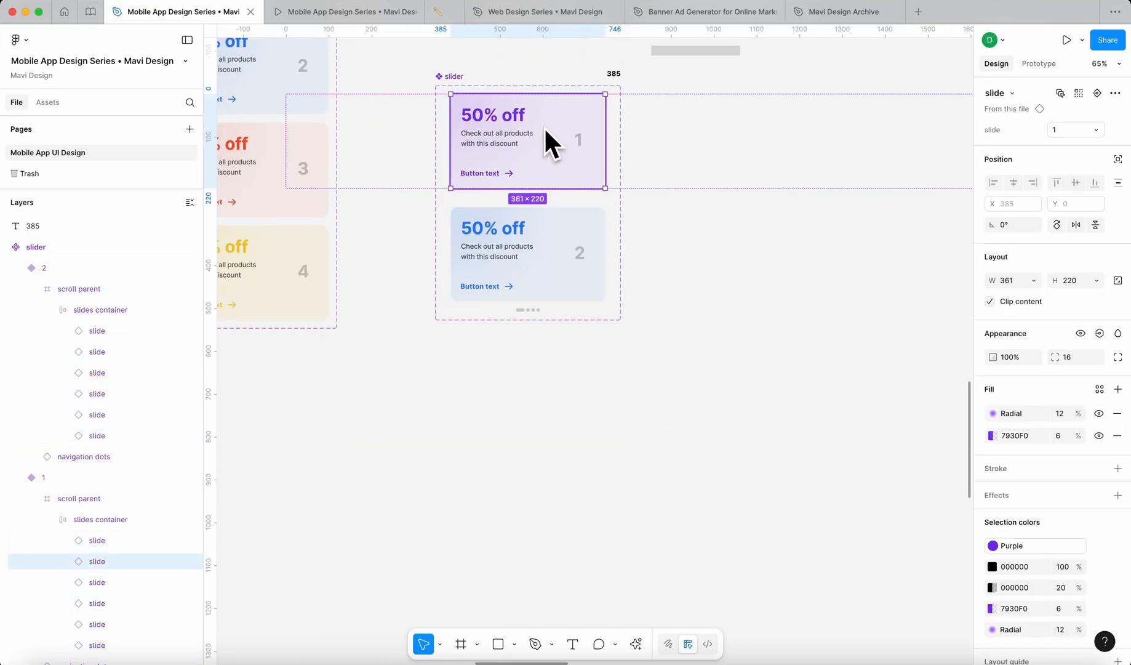
scroll(545, 126, "up", 4)
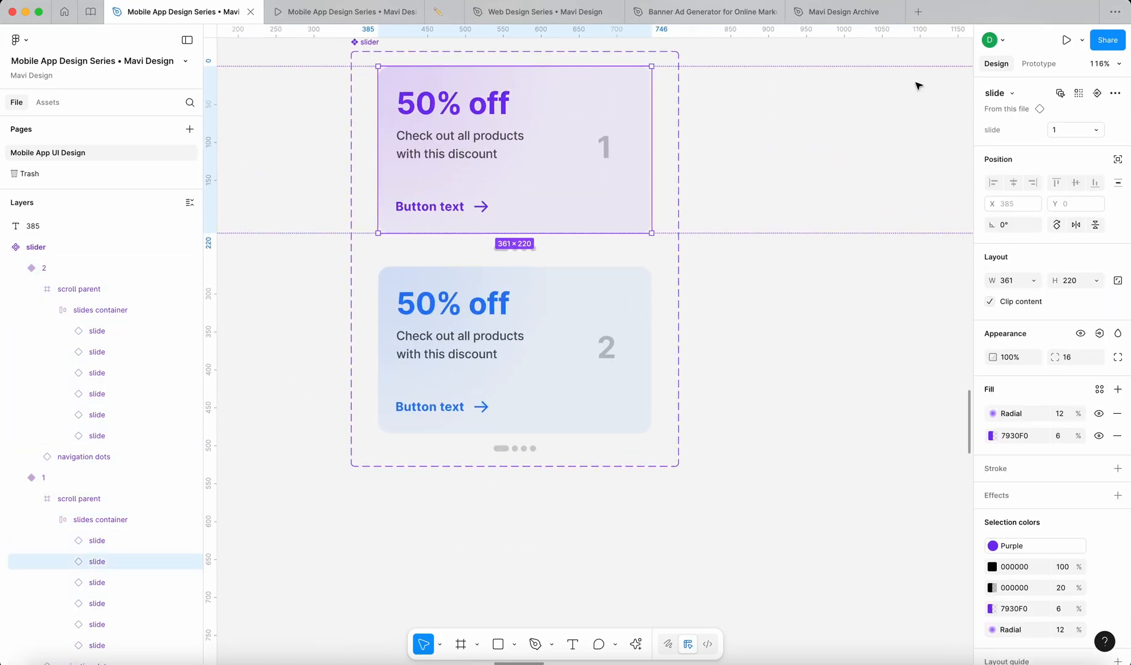
left_click(1037, 64)
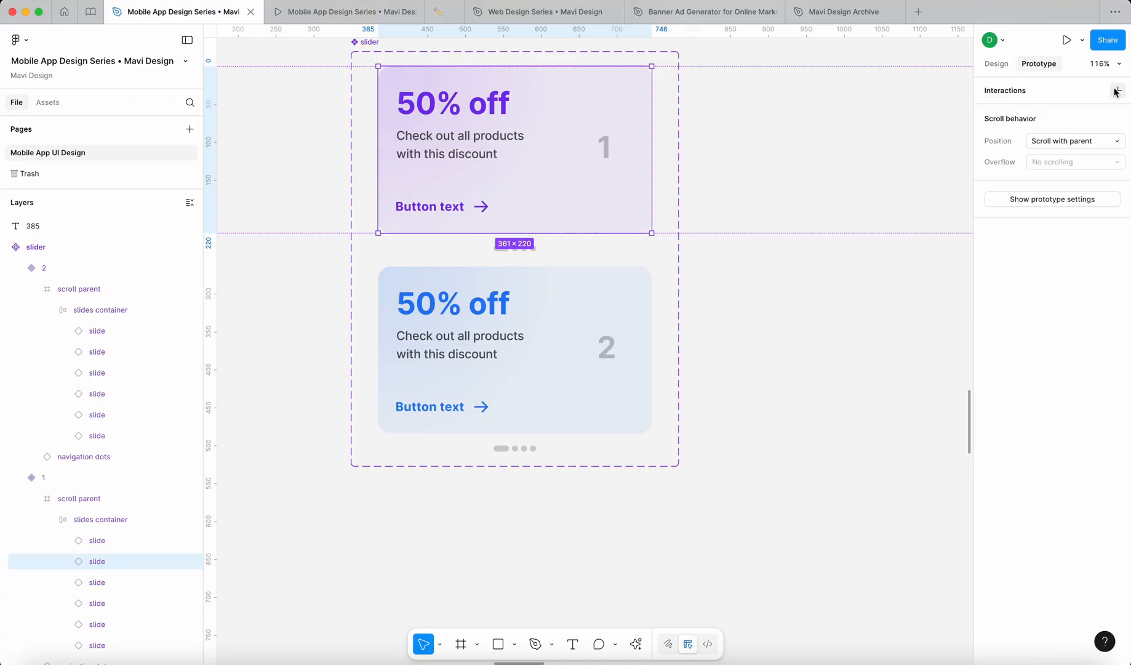
left_click_drag(514, 233, 570, 272)
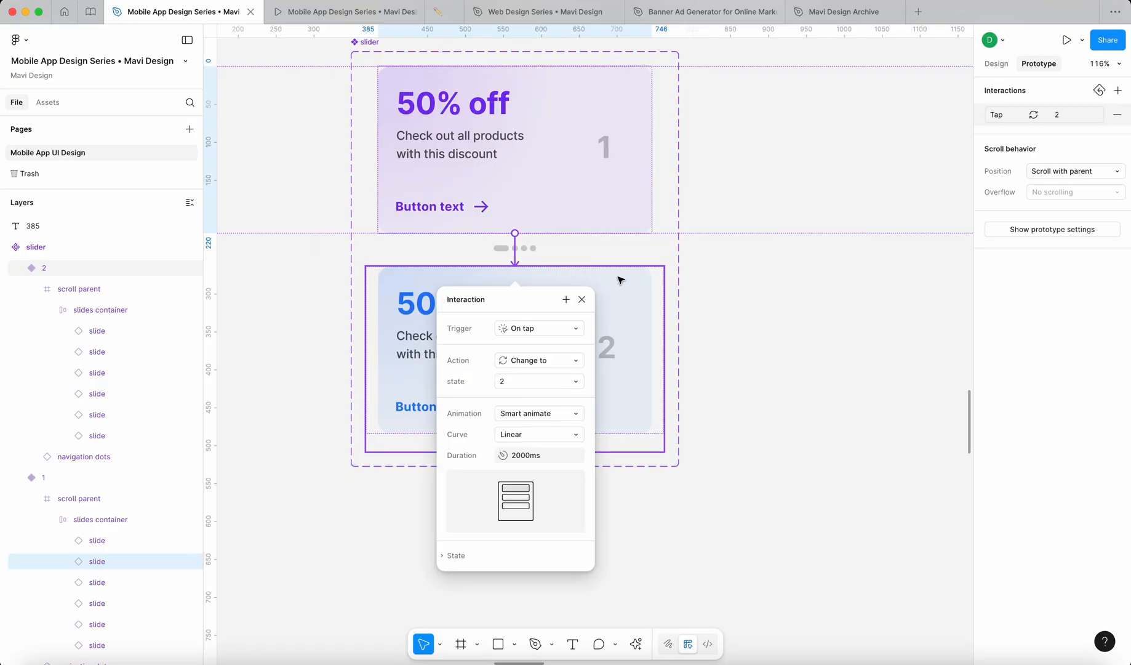
left_click(564, 329)
left_click(558, 344)
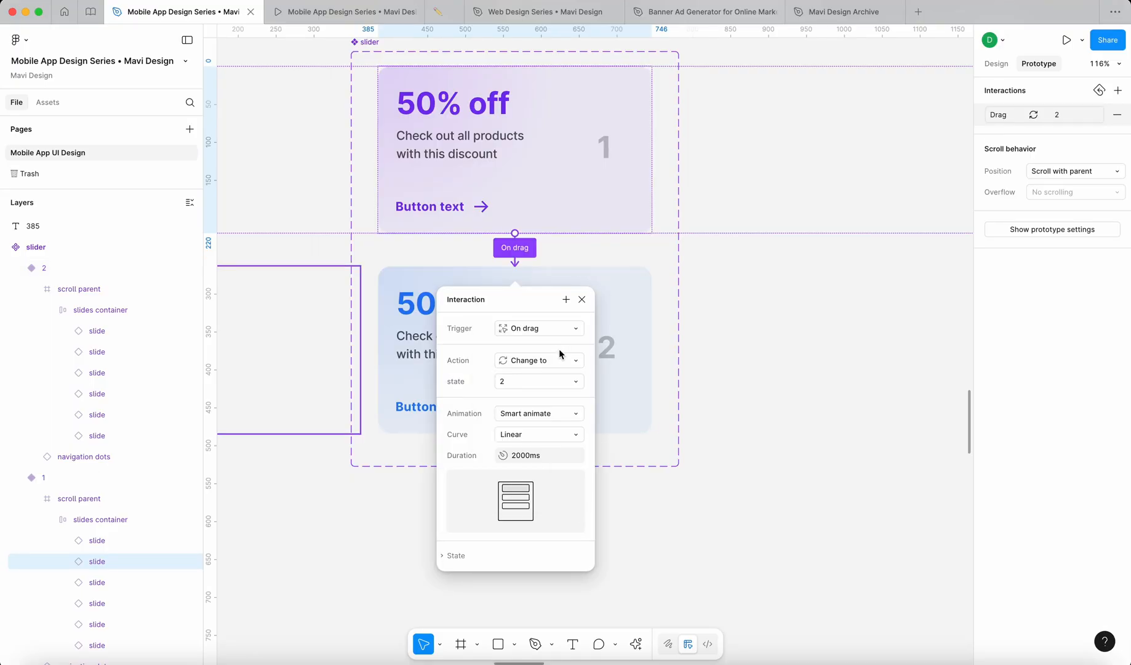
Step: Set the drag interaction's smart animate curve to Ease out and its duration to 300 ms
left_click(545, 454)
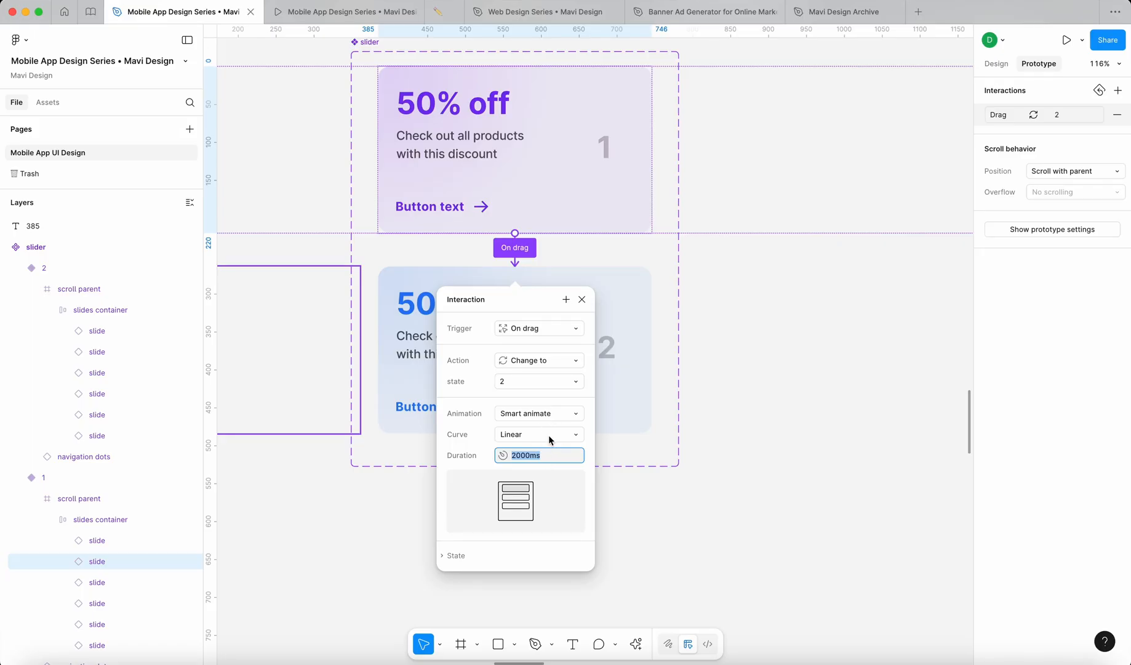
left_click(550, 437)
left_click(567, 473)
left_click(546, 455)
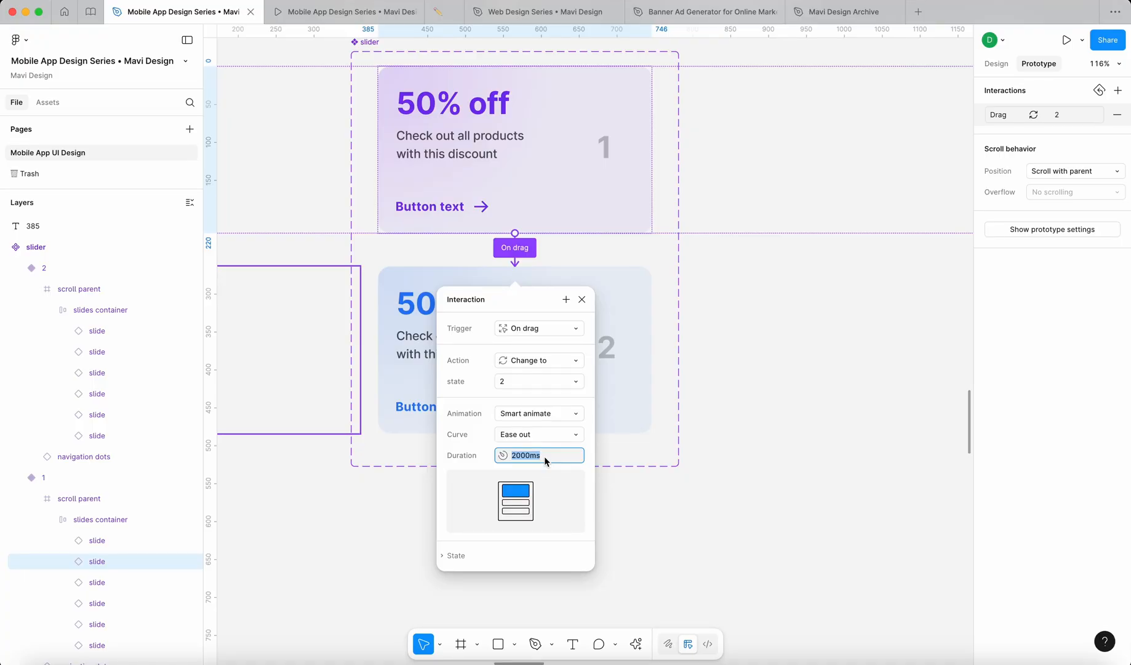
type("300")
Step: Connect slide 2 in slider variant 2 back to variant 1 with an On drag interaction that changes the state to 1
left_click(632, 342)
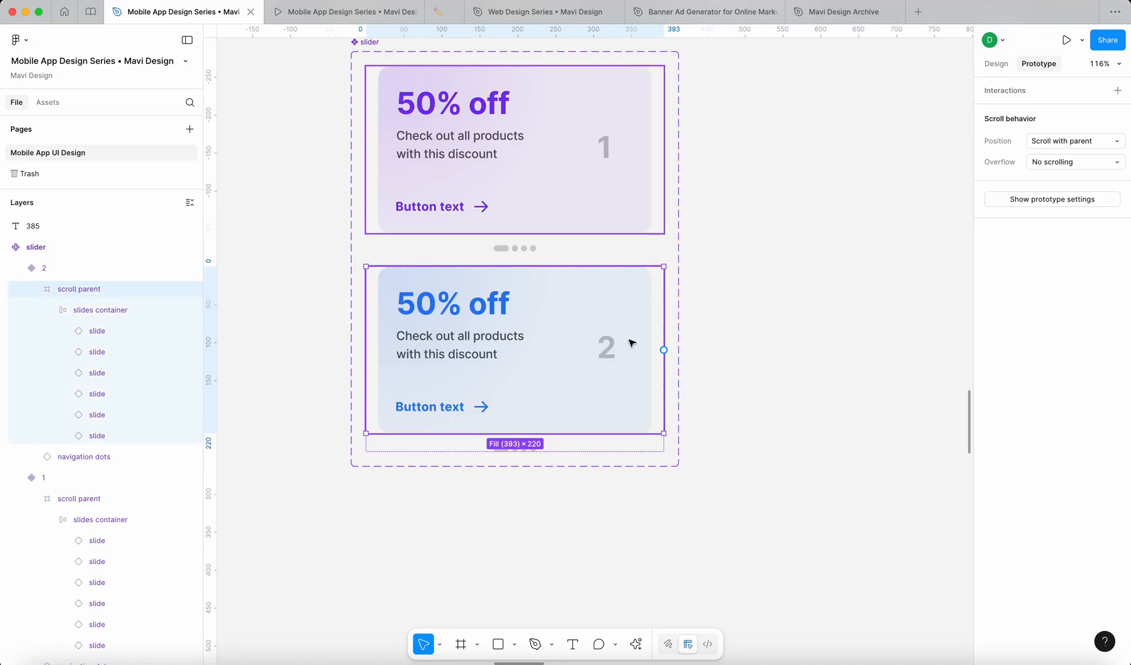
left_click(632, 343)
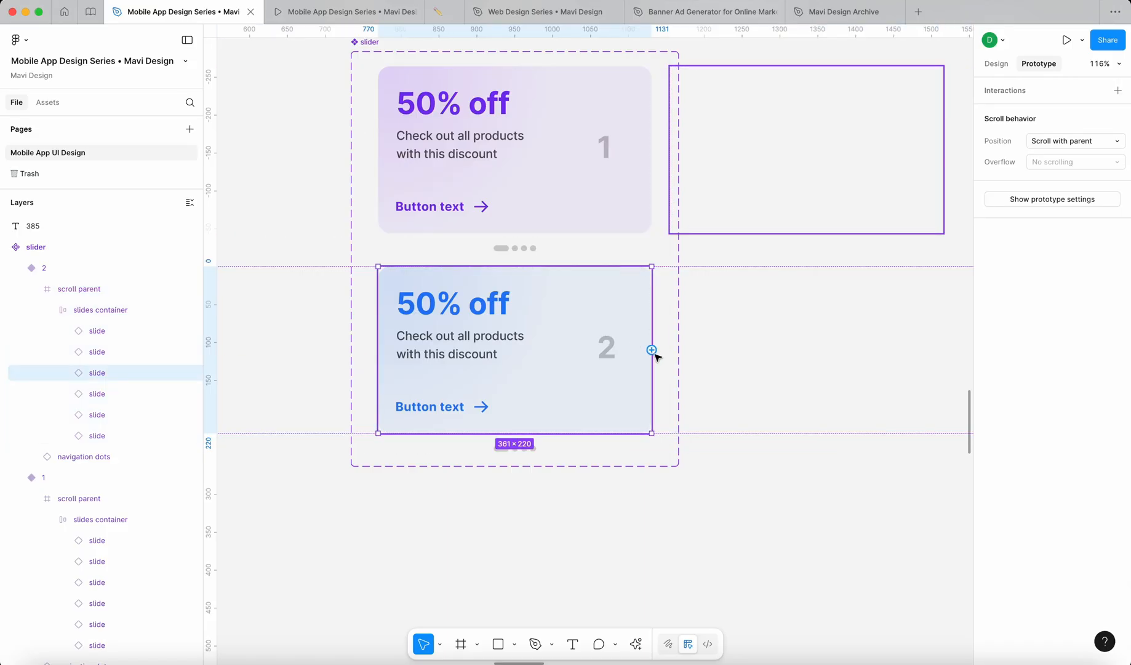
left_click_drag(652, 350, 609, 241)
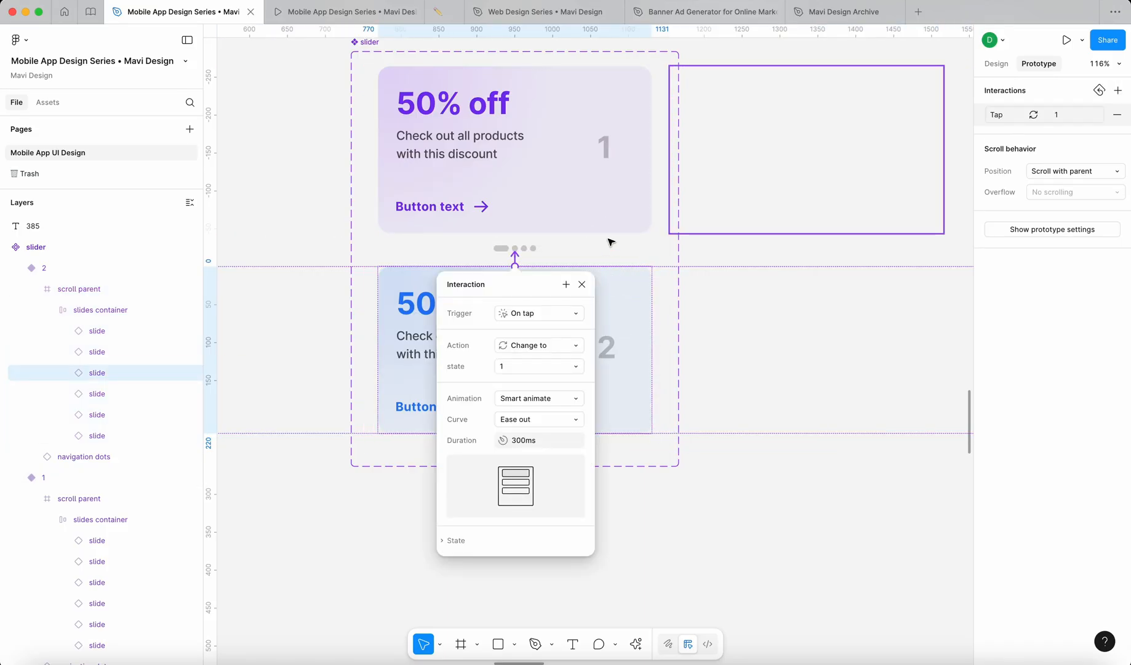
left_click(554, 317)
left_click(552, 335)
left_click(653, 516)
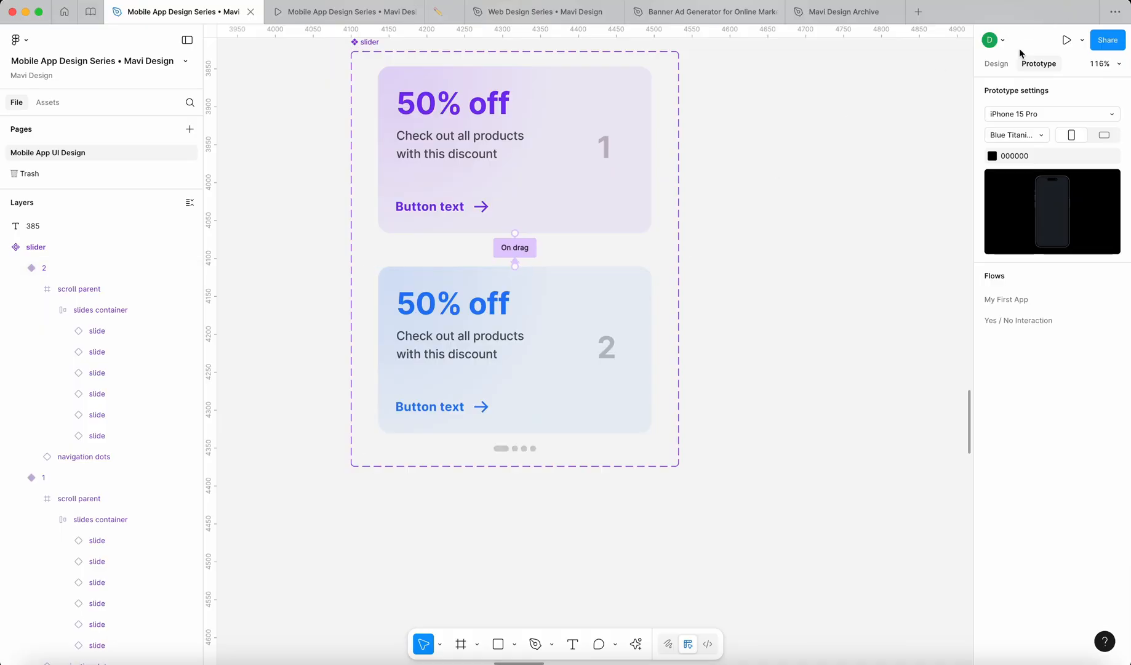
Step: Switch the navigation dots in slider variant 2 to the 2 start variant
left_click(996, 63)
left_click(514, 450)
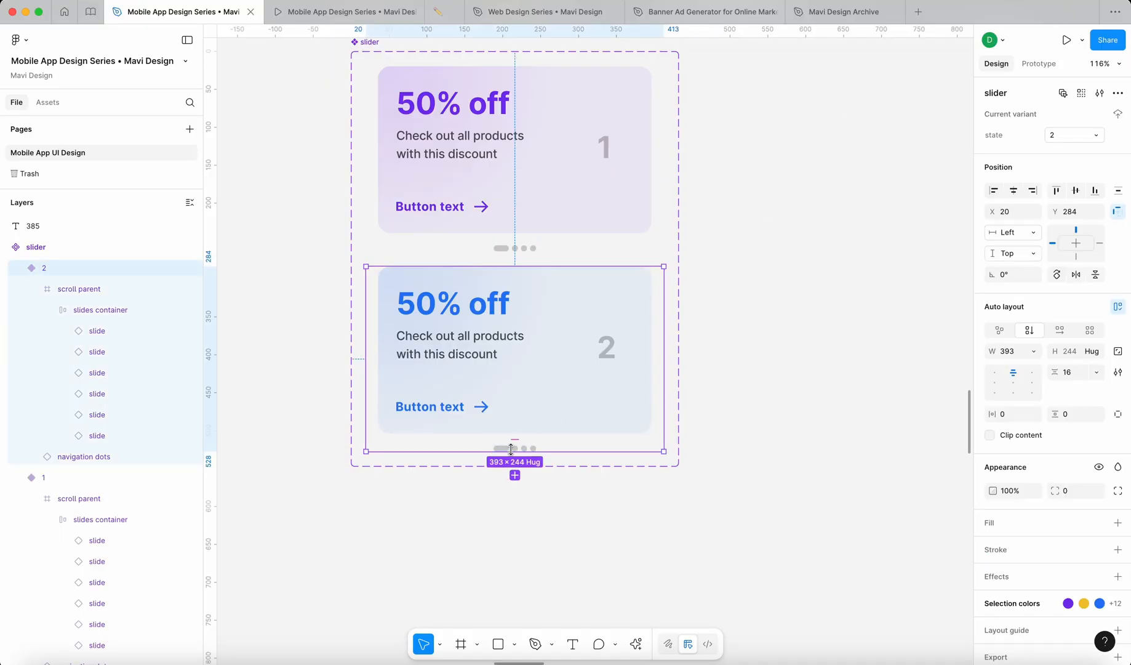
scroll(513, 451, "up", 5)
left_click(514, 449)
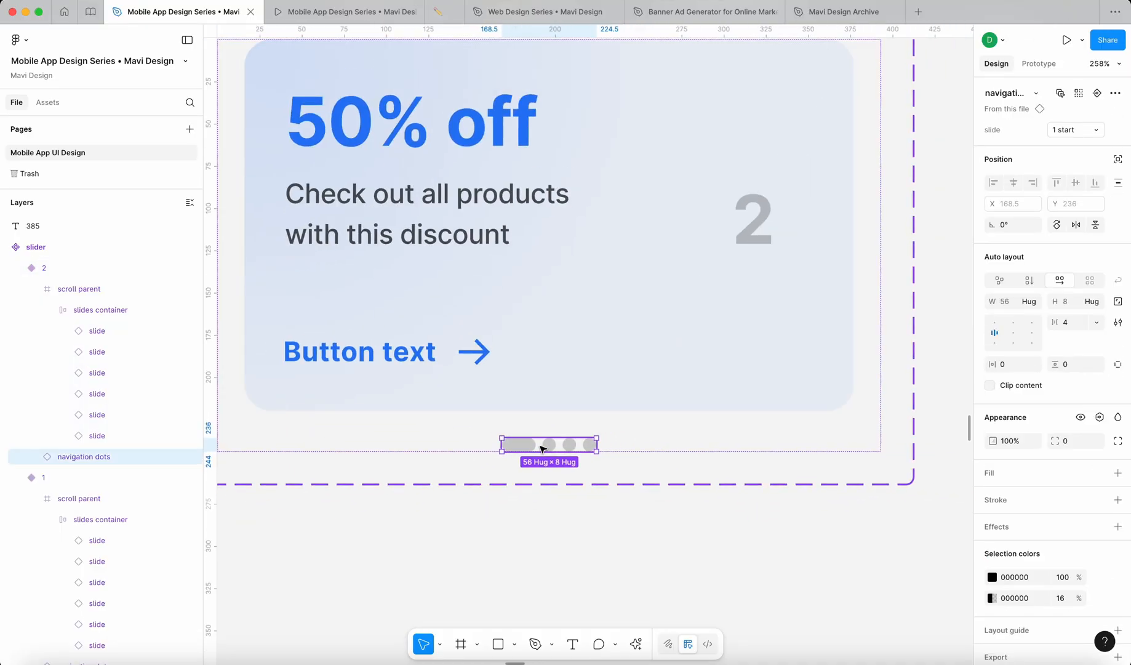
left_click(1068, 128)
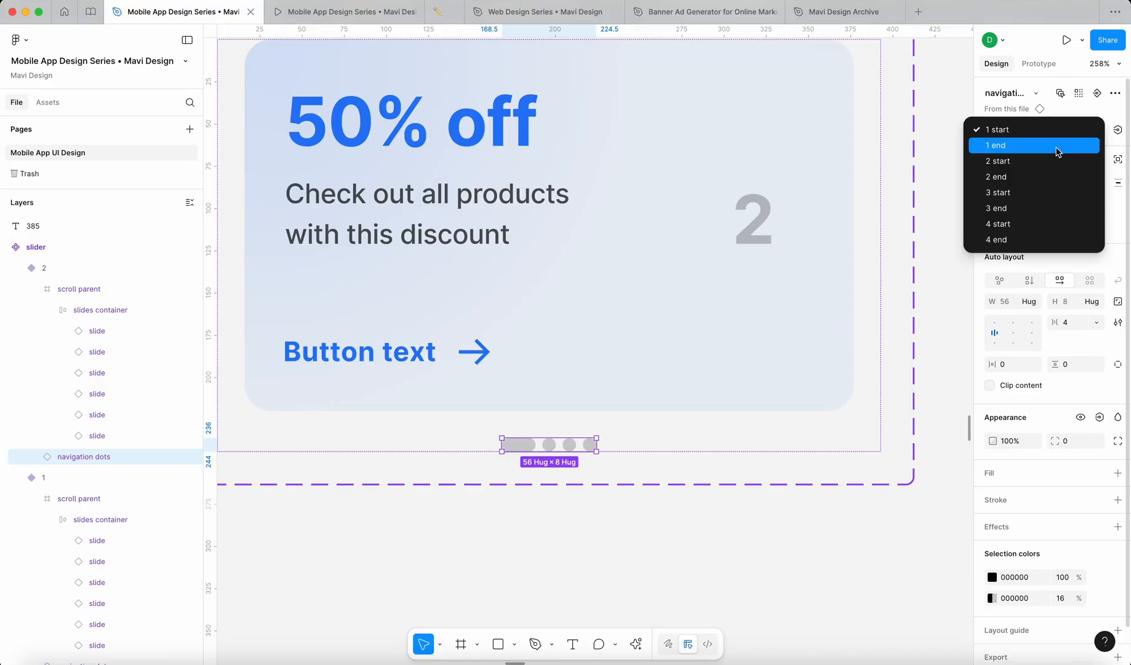
left_click(701, 614)
scroll(701, 614, "down", 10)
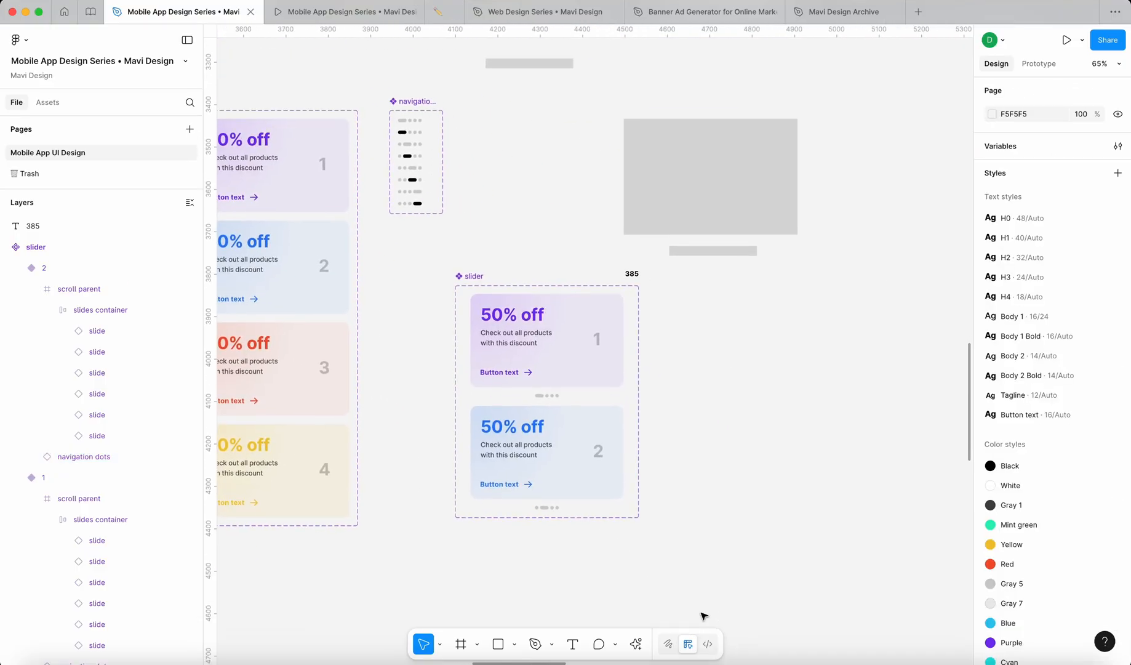
Step: Create an instance of slider variant 1 and move it next to the Test page 4 frame
left_click(609, 308)
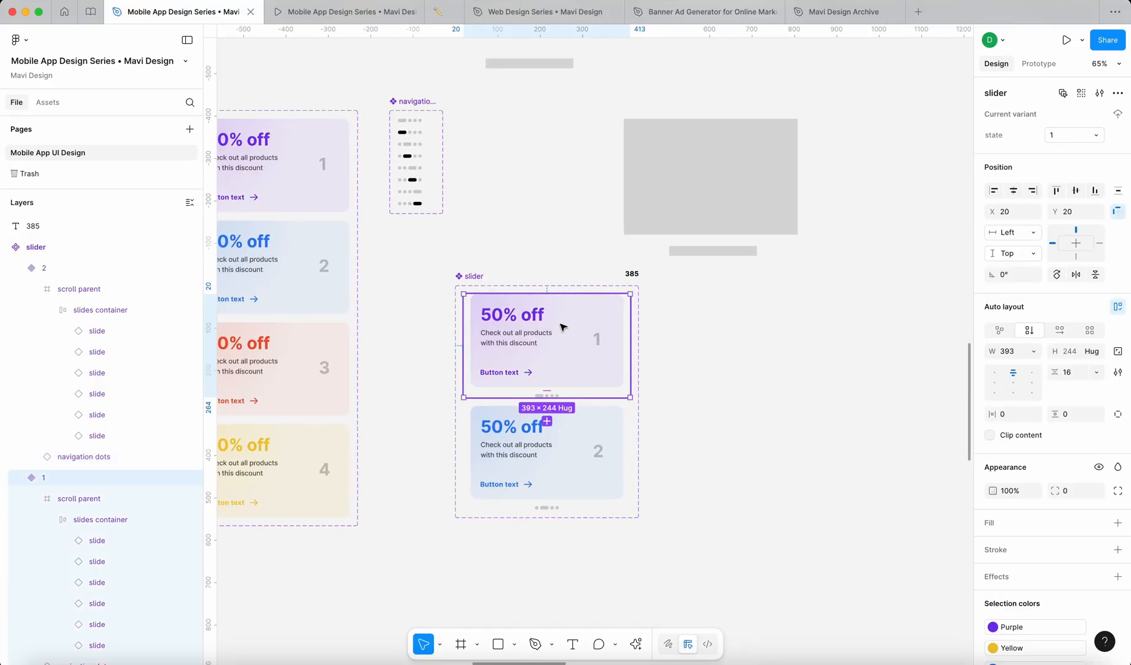
left_click_drag(557, 243, 737, 168)
scroll(559, 208, "down", 6)
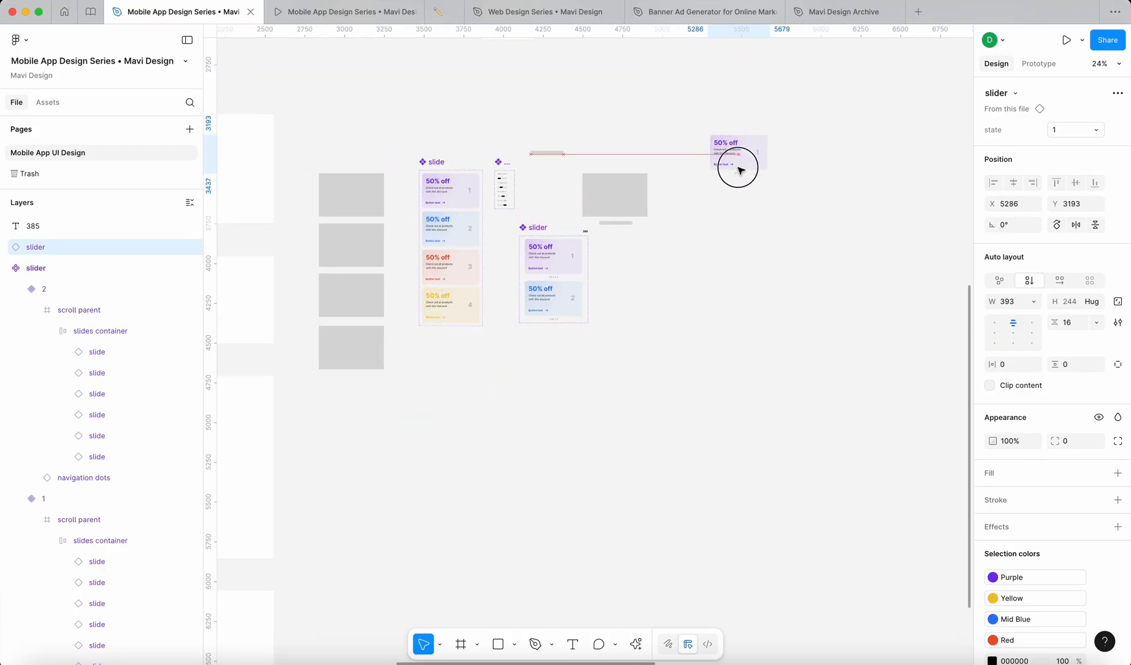
scroll(737, 167, "down", 7)
scroll(624, 230, "up", 5)
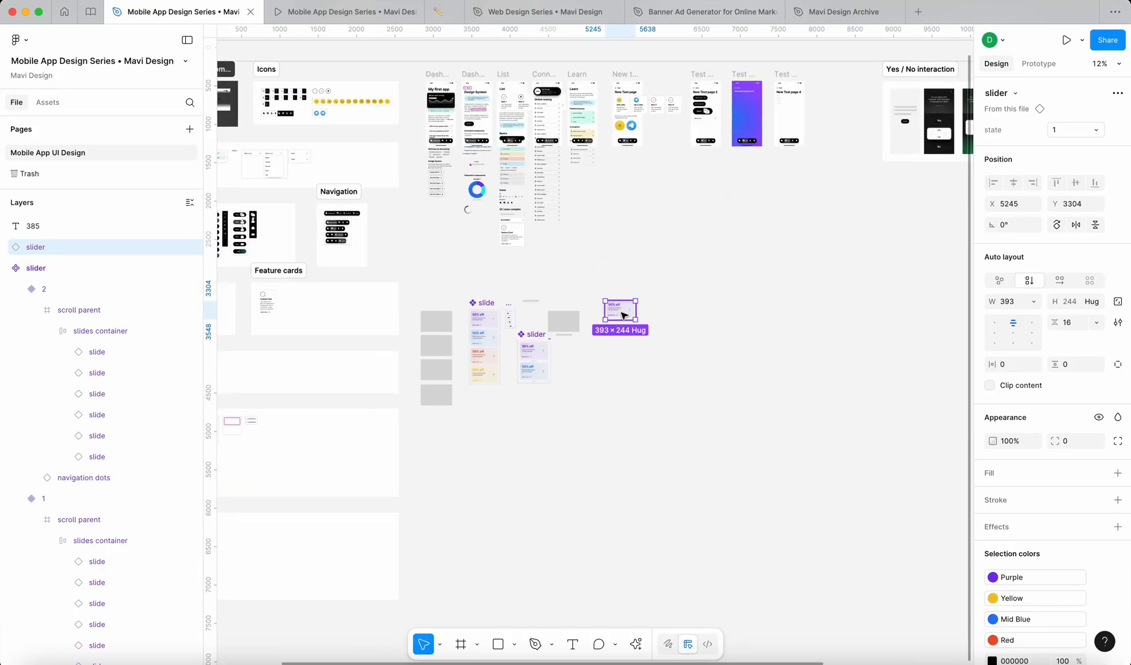
left_click_drag(634, 301, 800, 176)
scroll(798, 176, "up", 6)
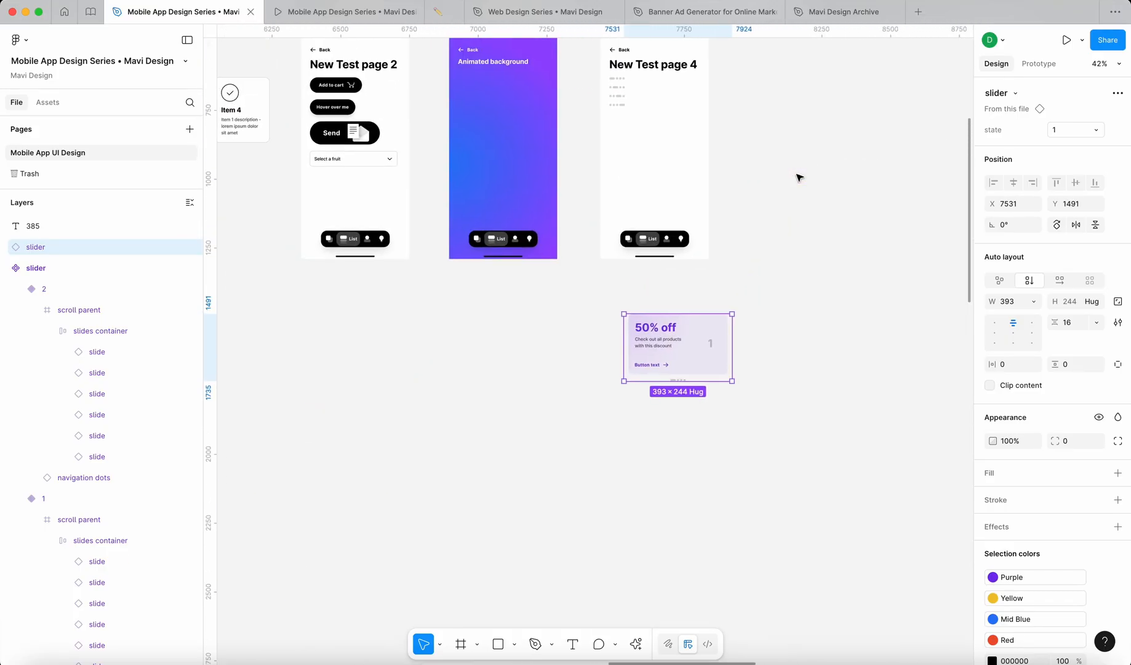
Step: Place the slider instance inside Test page 4 at Y 400 and centre it horizontally
left_click_drag(675, 410, 659, 238)
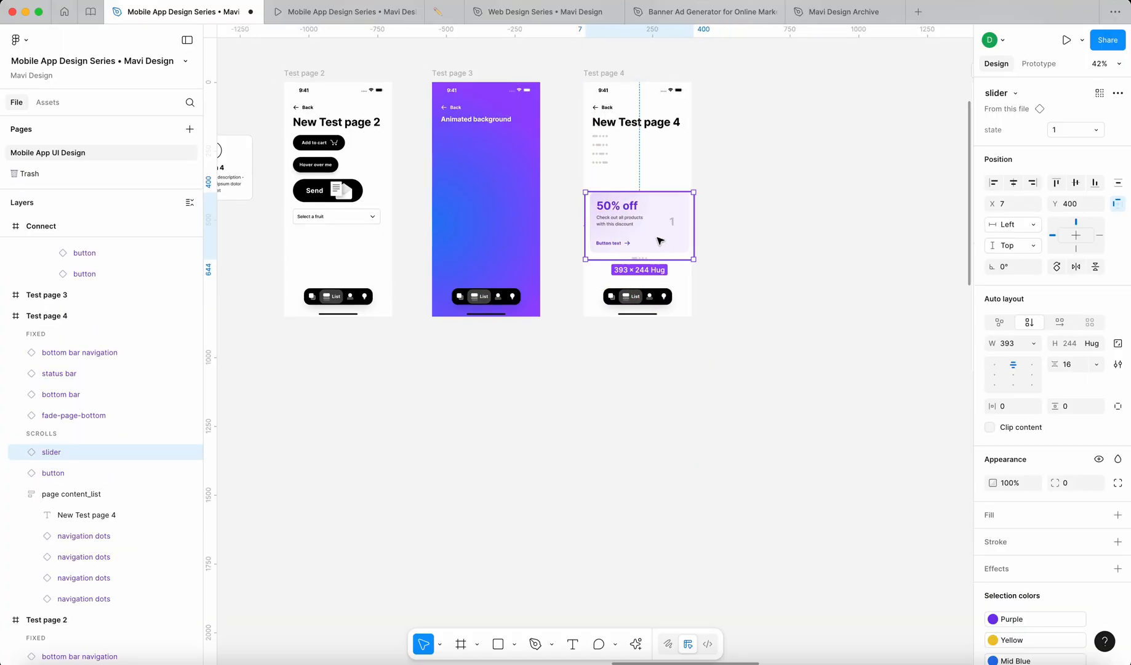
scroll(655, 248, "up", 2)
key("alt+h")
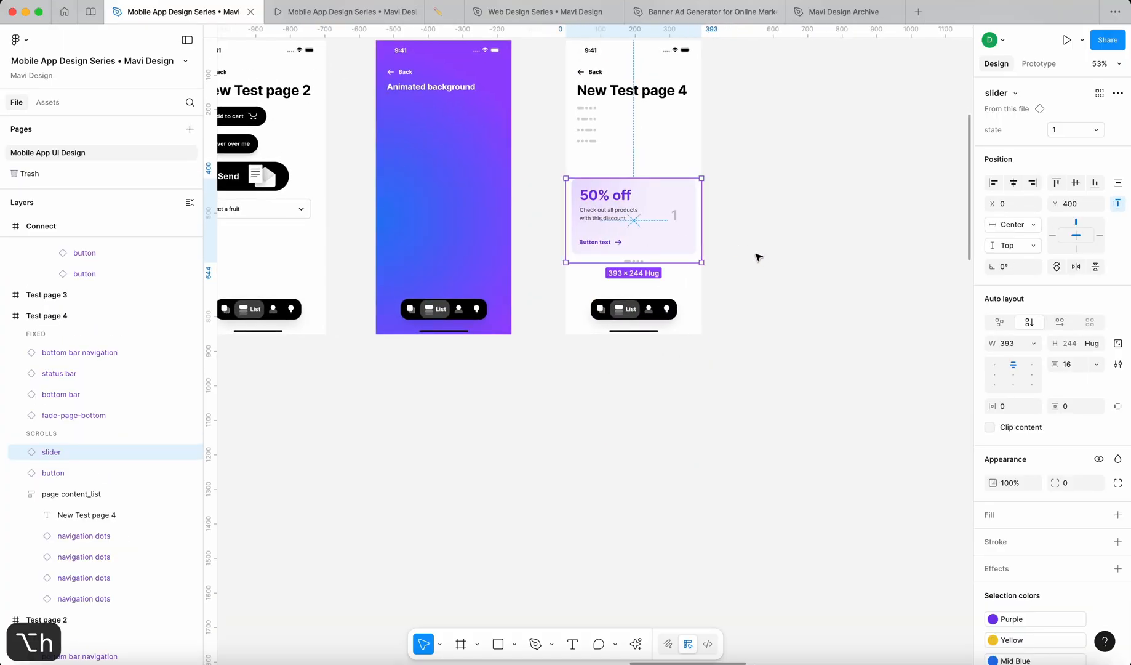
Step: Delete the four standalone navigation dots instances below the heading on Test page 4
left_click(630, 120)
scroll(671, 160, "up", 5)
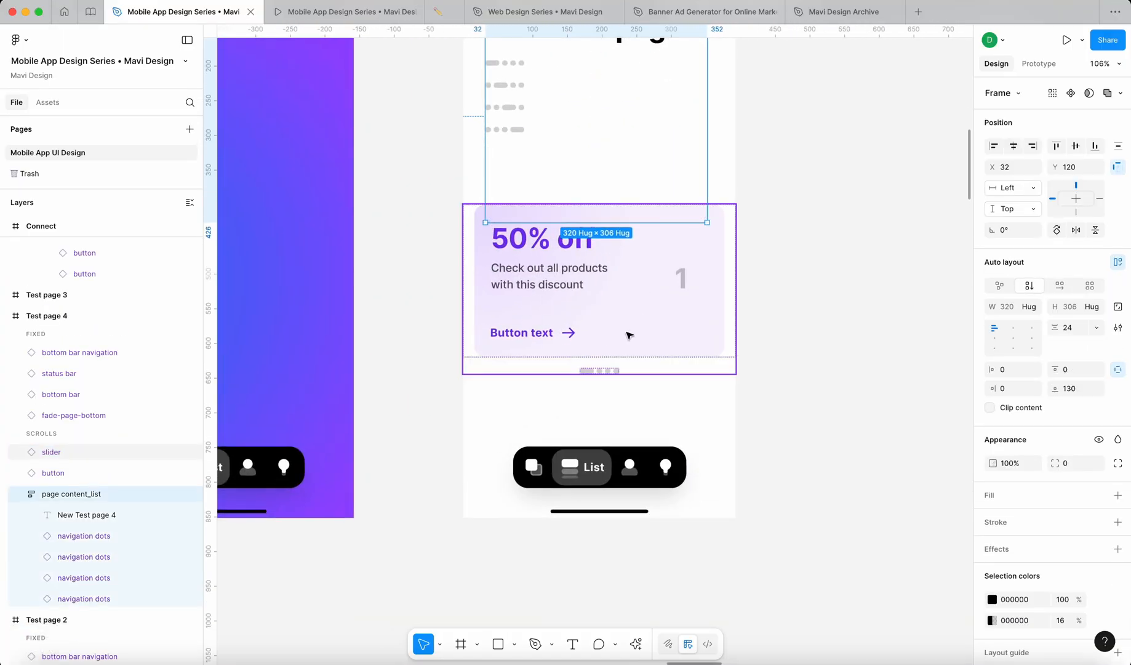
left_click(625, 333)
scroll(626, 333, "up", 2)
double_click(535, 222)
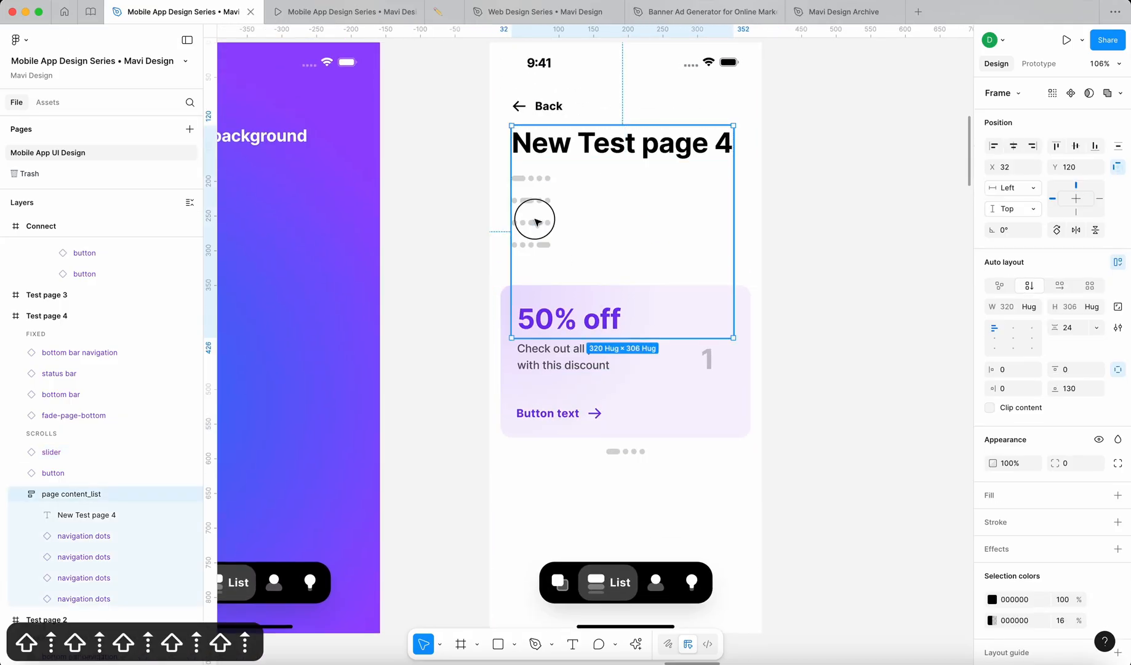
left_click(531, 180, "shift")
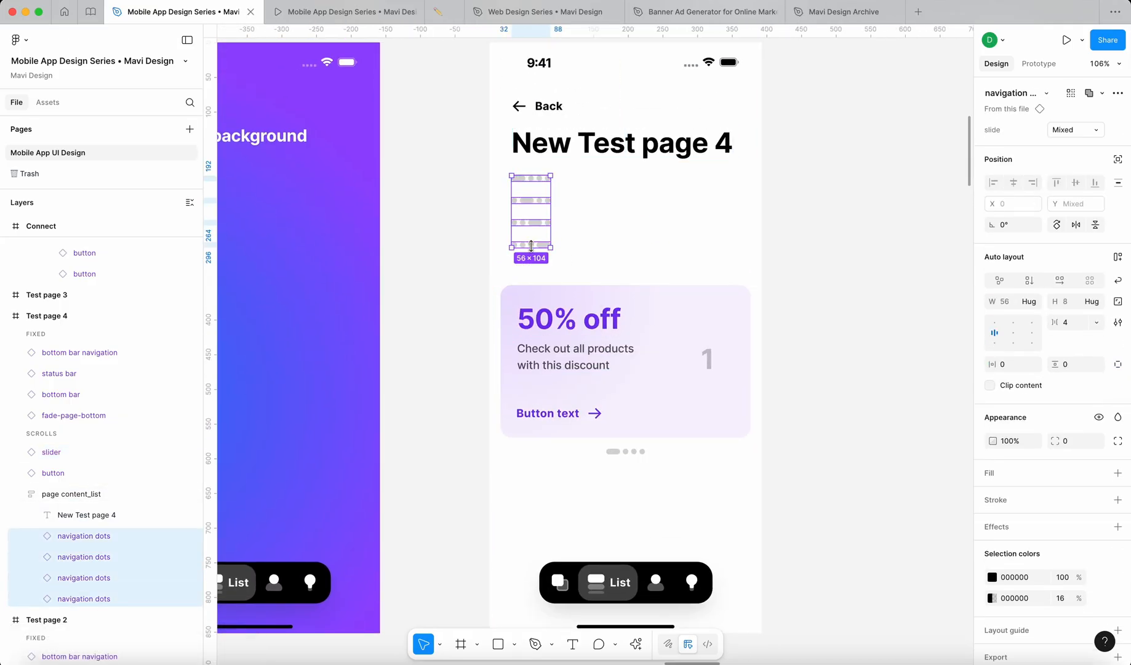
key("BackSpace")
Step: Move the slider instance up to Y 195, just below the New Test page 4 heading
left_click(631, 399)
left_click_drag(668, 417, 677, 312)
left_click(839, 386)
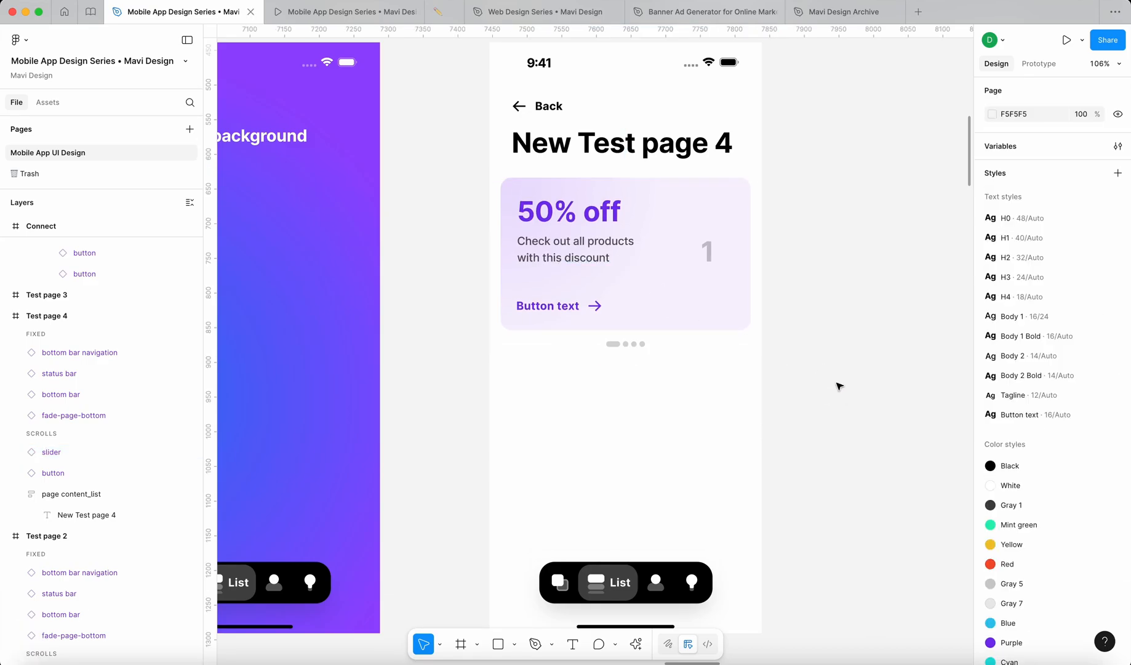
Step: Delete the New Test page 4 heading text from the page content list
left_click(624, 153)
left_click(623, 154)
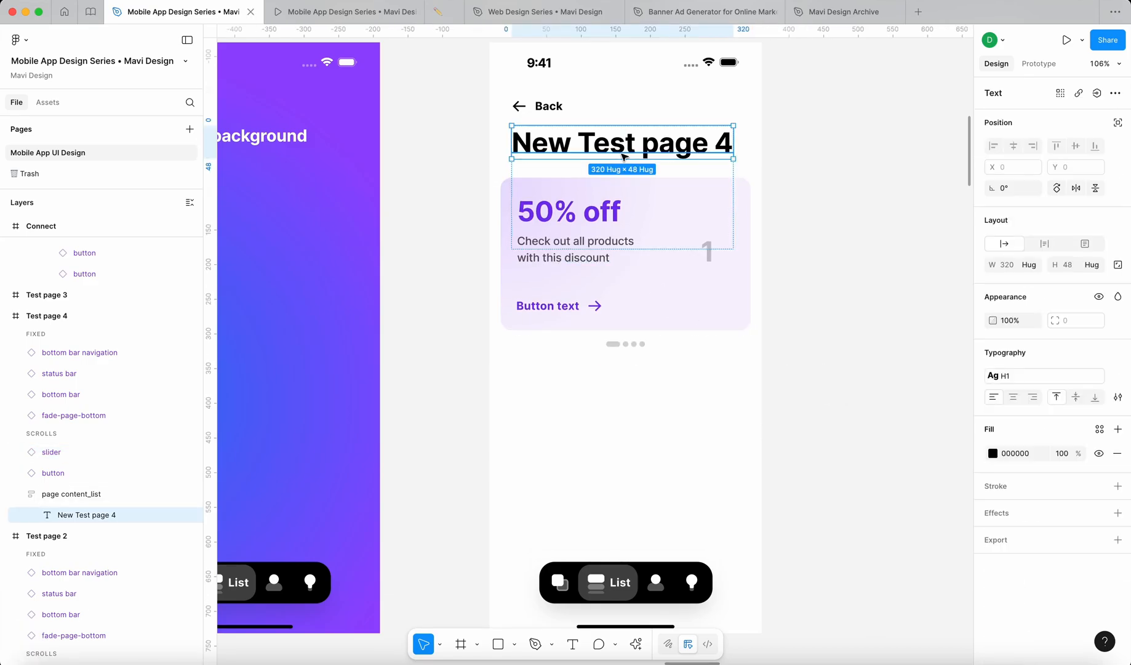
key("shift+Return")
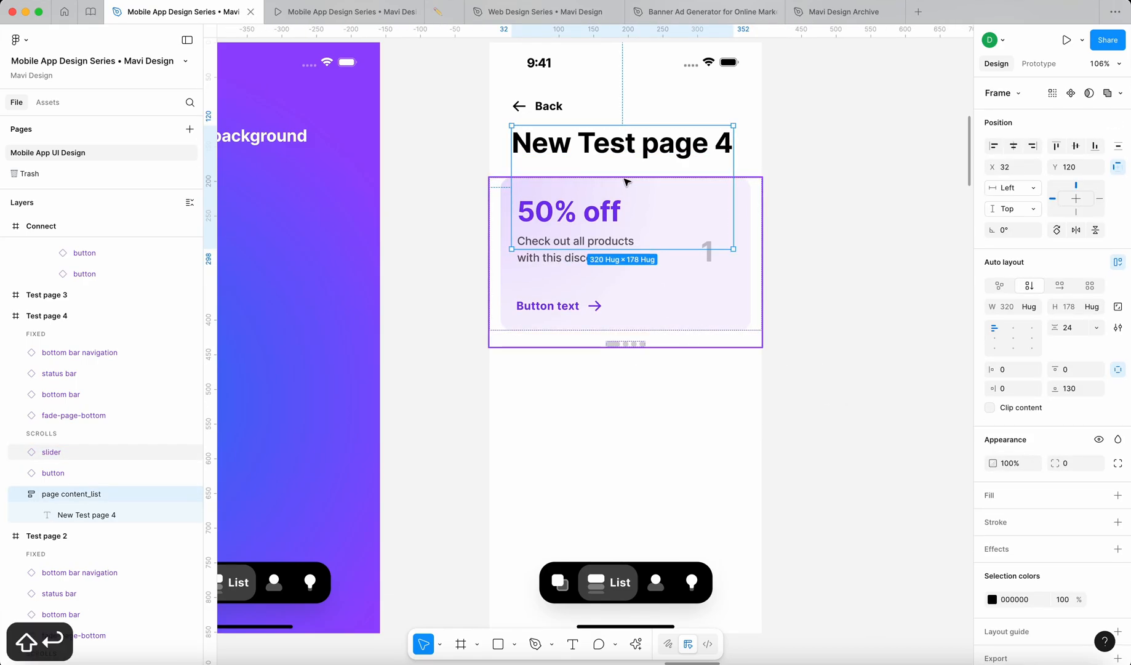
left_click(600, 145)
key("Delete")
Step: Move the slider instance up to Y 119, directly below the Back button on Test page 4
left_click(601, 274)
left_click(606, 281)
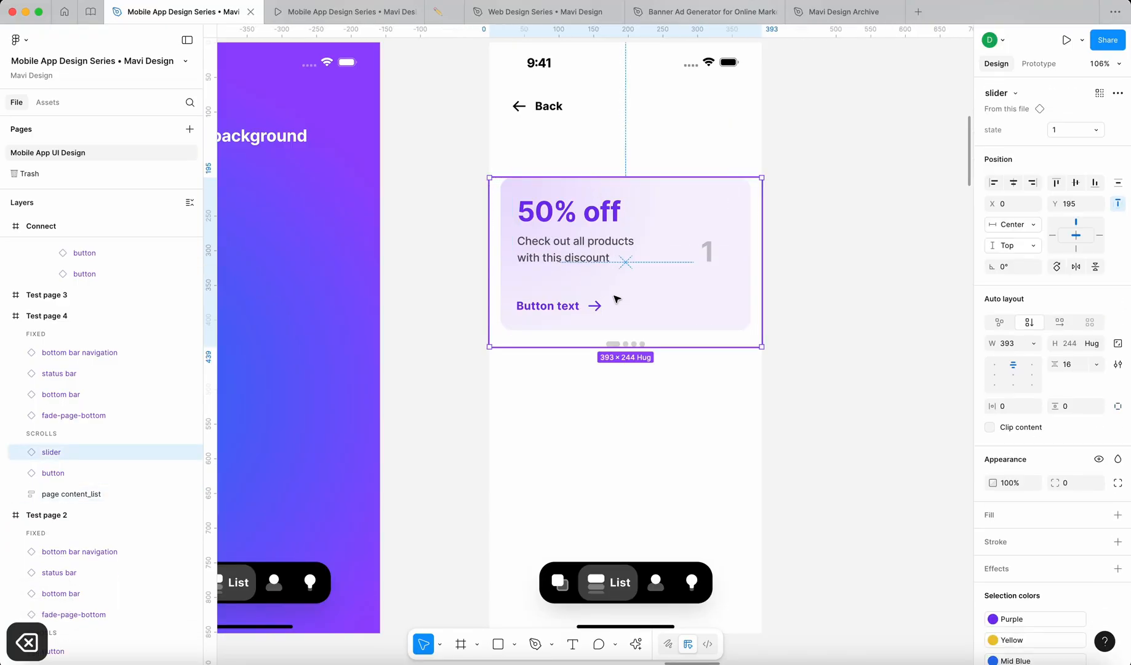
left_click_drag(615, 249, 616, 285)
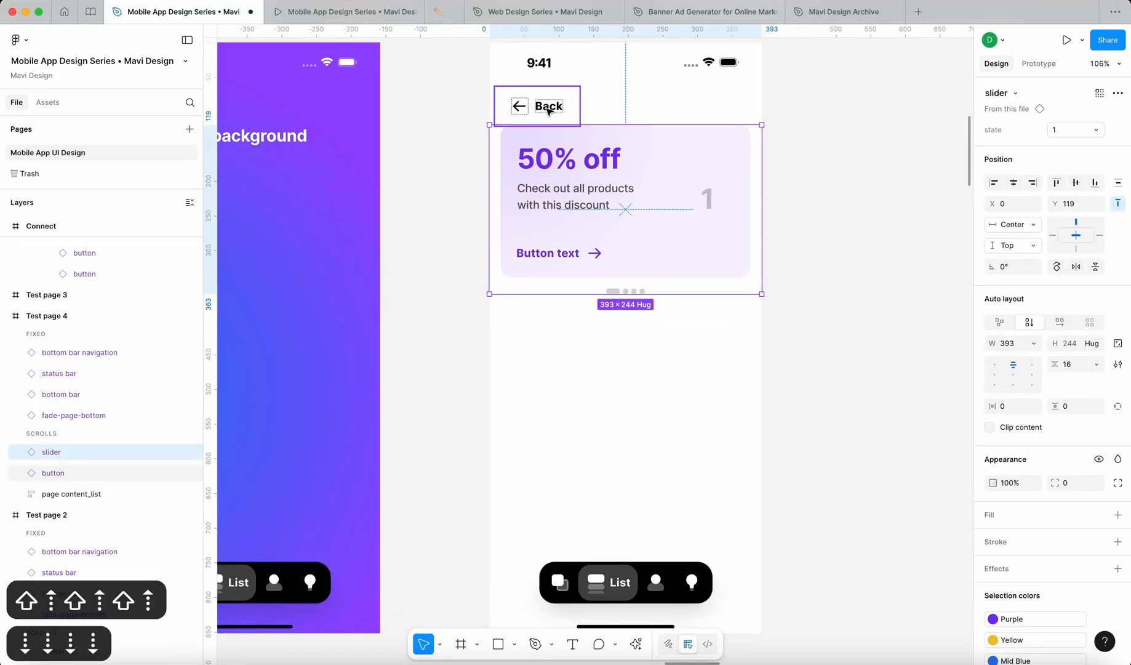
left_click(840, 275)
scroll(842, 276, "down", 3)
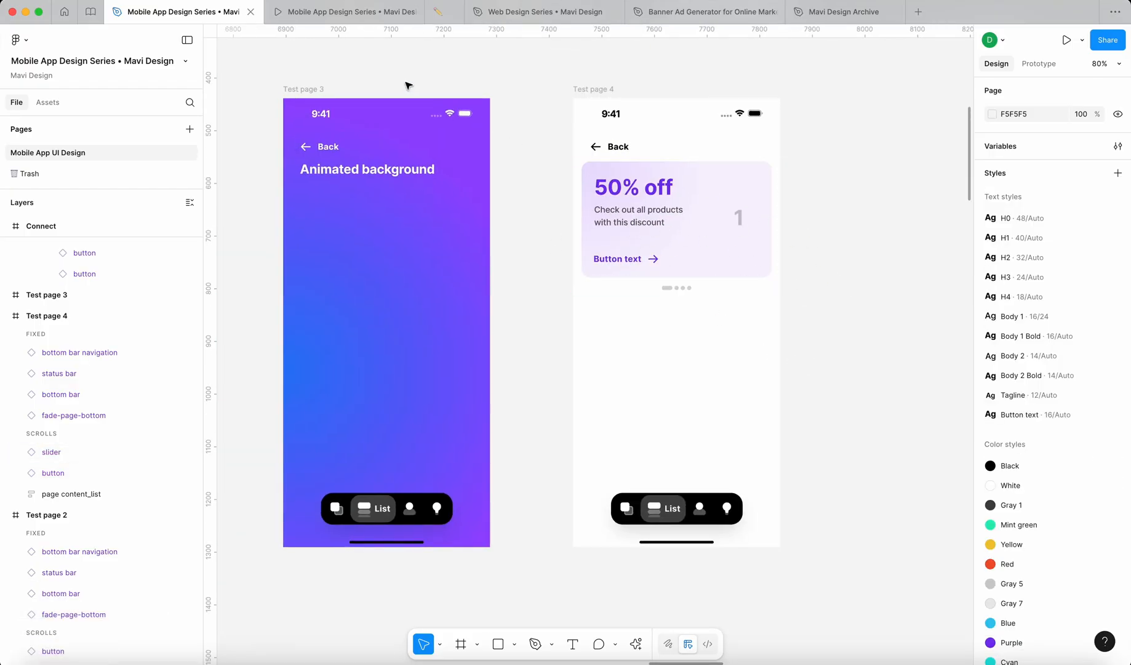
Step: Reload the prototype preview and open New Test Page 4 from the app's dashboard
left_click(379, 11)
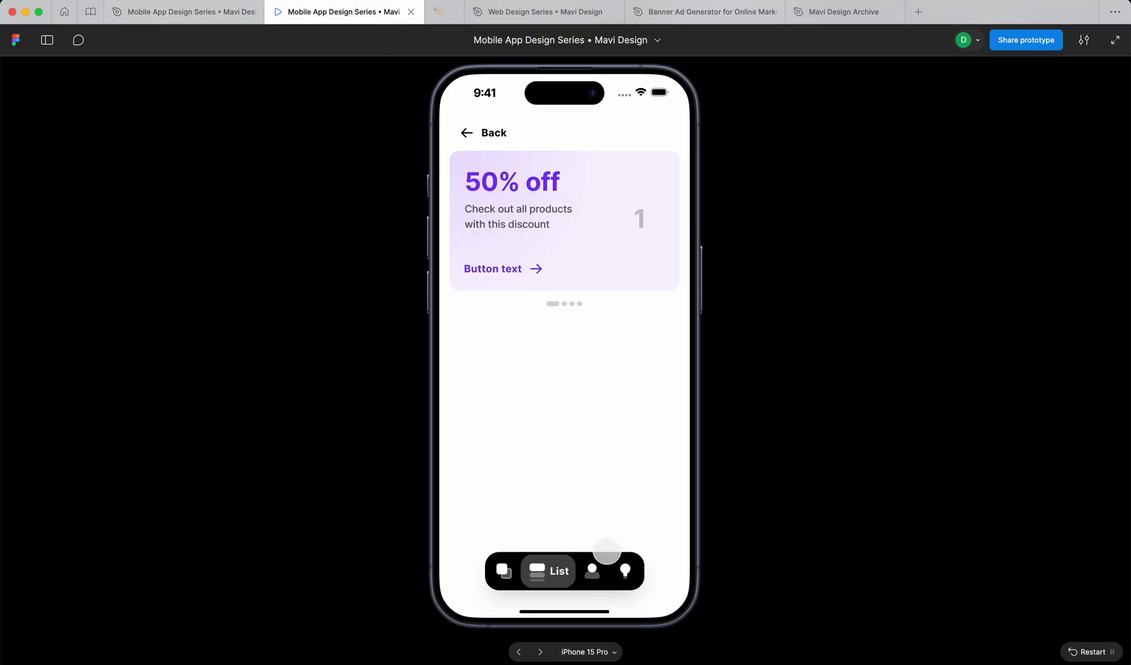
left_click(504, 570)
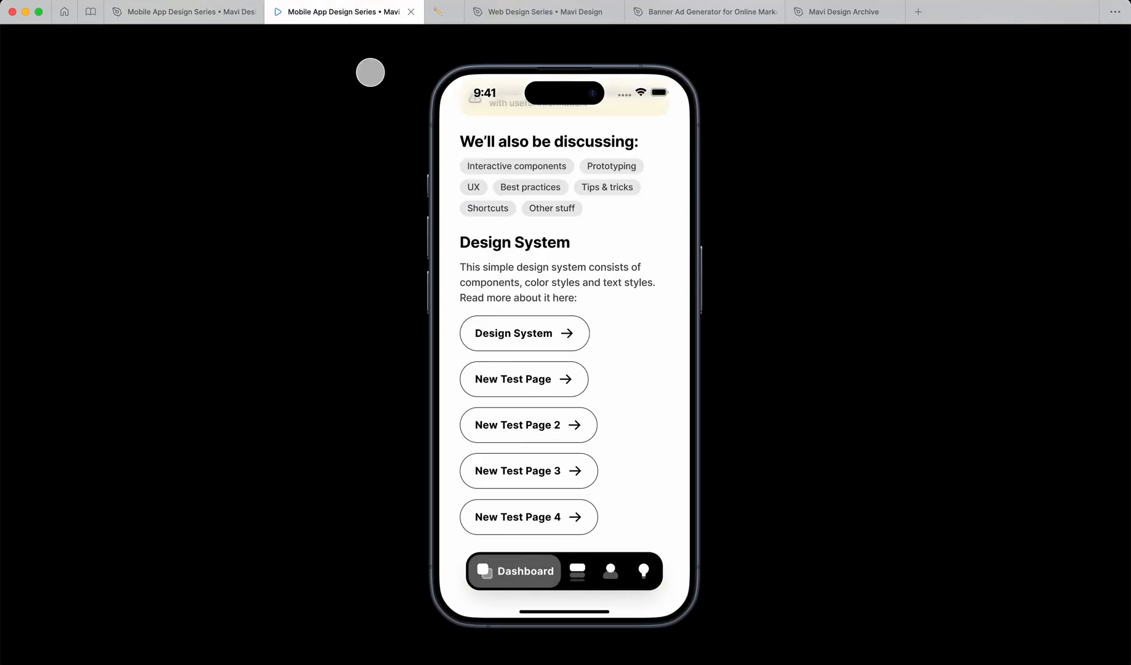
scroll(498, 468, "up", 10)
right_click(356, 13)
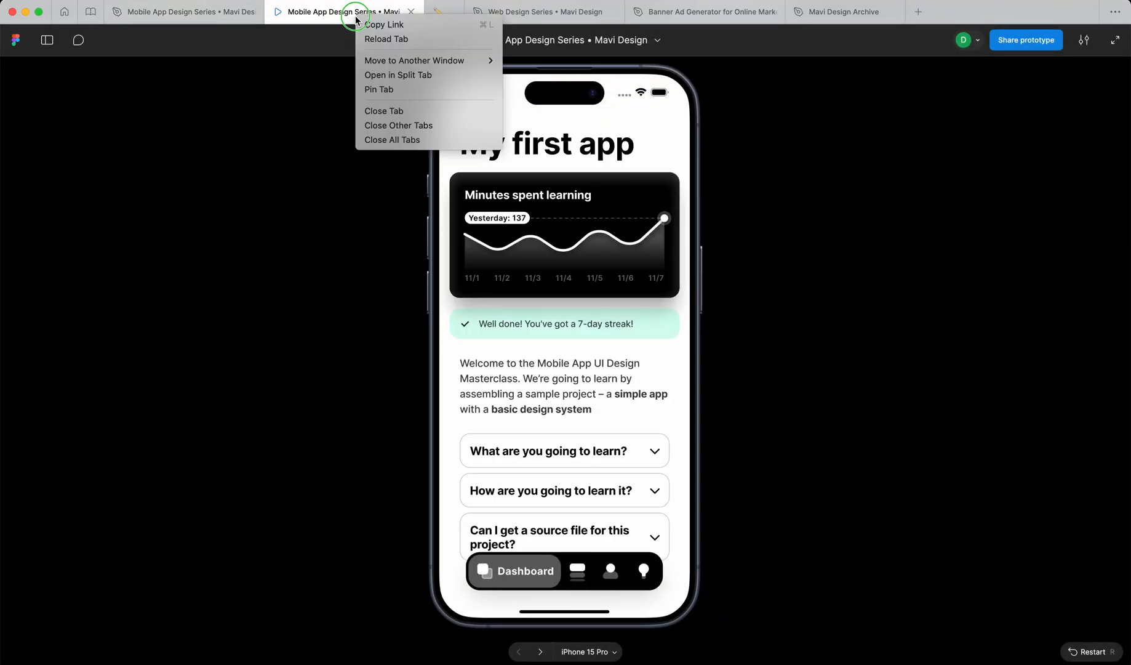
left_click(366, 40)
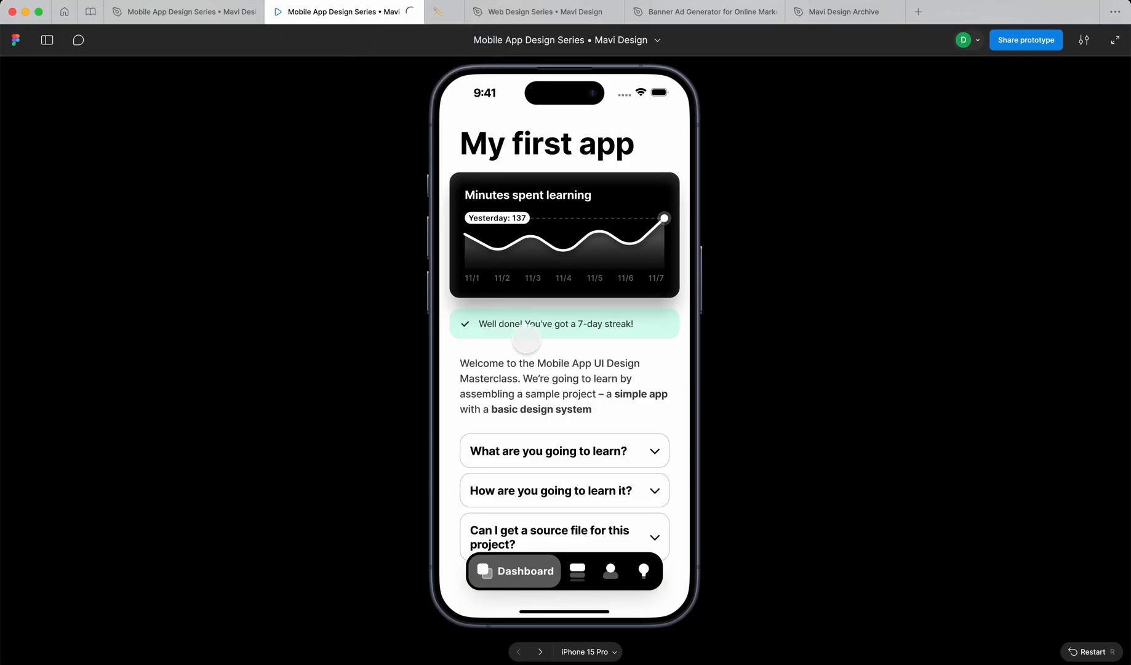
scroll(526, 339, "down", 10)
left_click(544, 518)
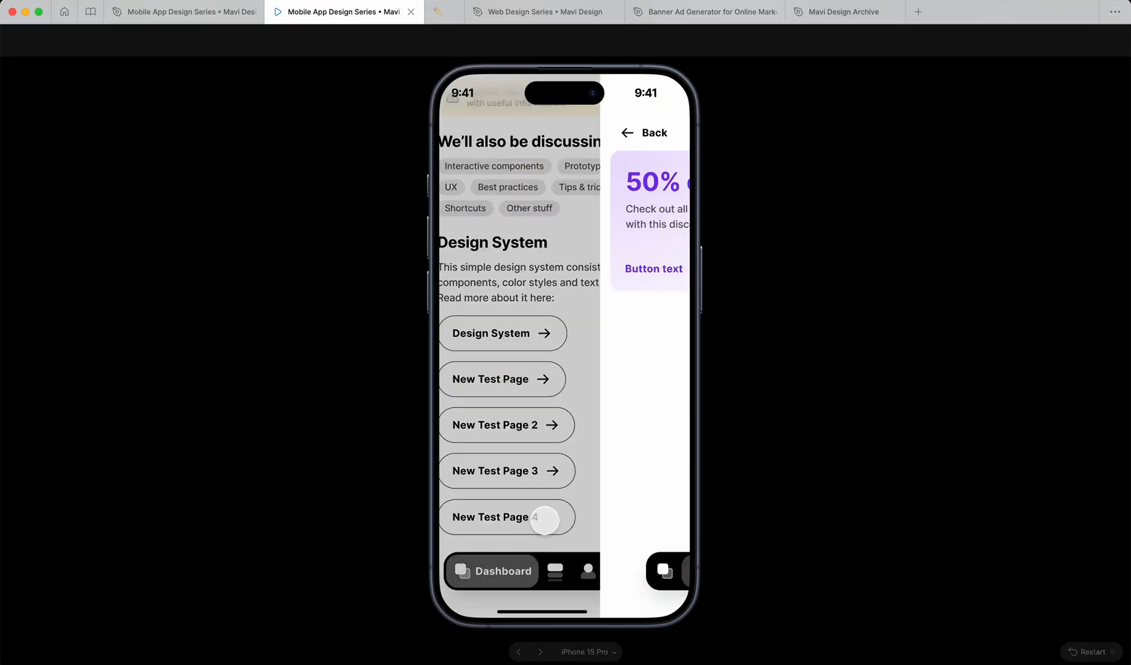
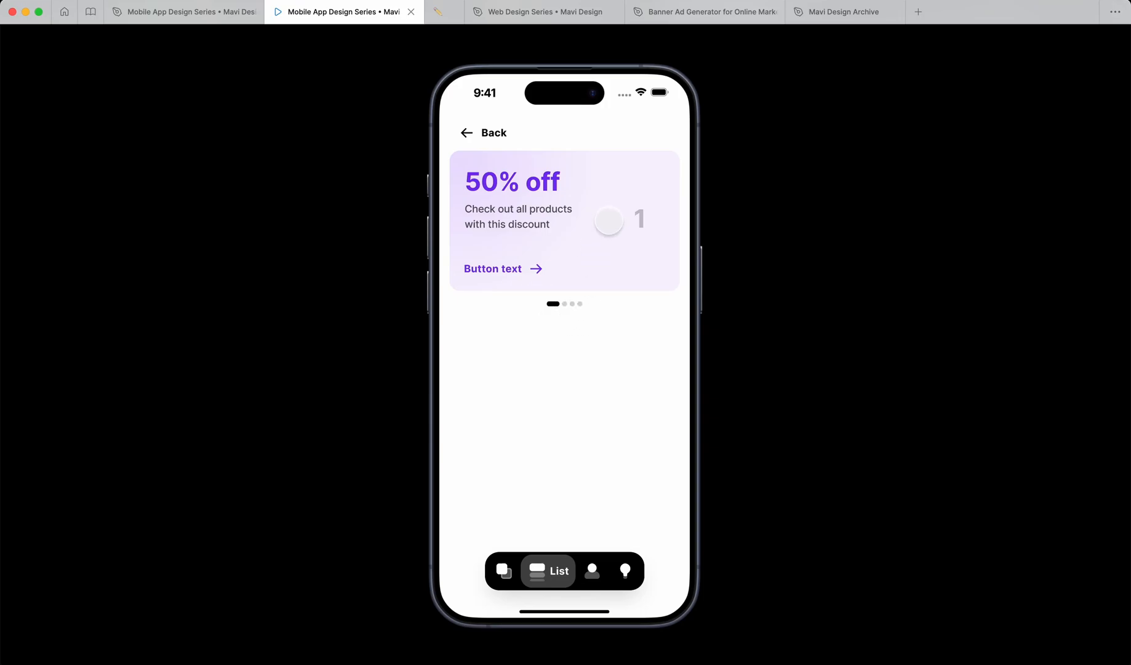
Step: Test swiping the slider back and forth between slides 1 and 2, checking how the navigation dots respond
mouse_move(609, 220)
left_mouse_down()
mouse_move(529, 222)
mouse_move(607, 242)
left_mouse_up()
left_click_drag(503, 243, 655, 257)
left_click_drag(612, 234, 492, 239)
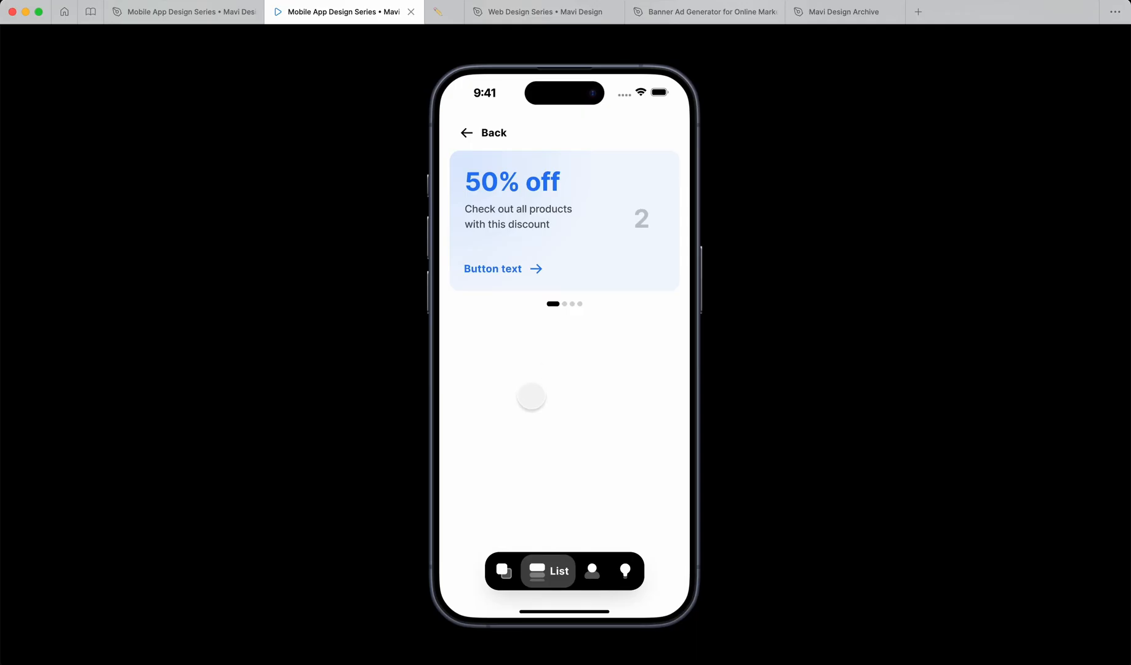
left_click_drag(525, 192, 651, 217)
left_click_drag(480, 220, 692, 255)
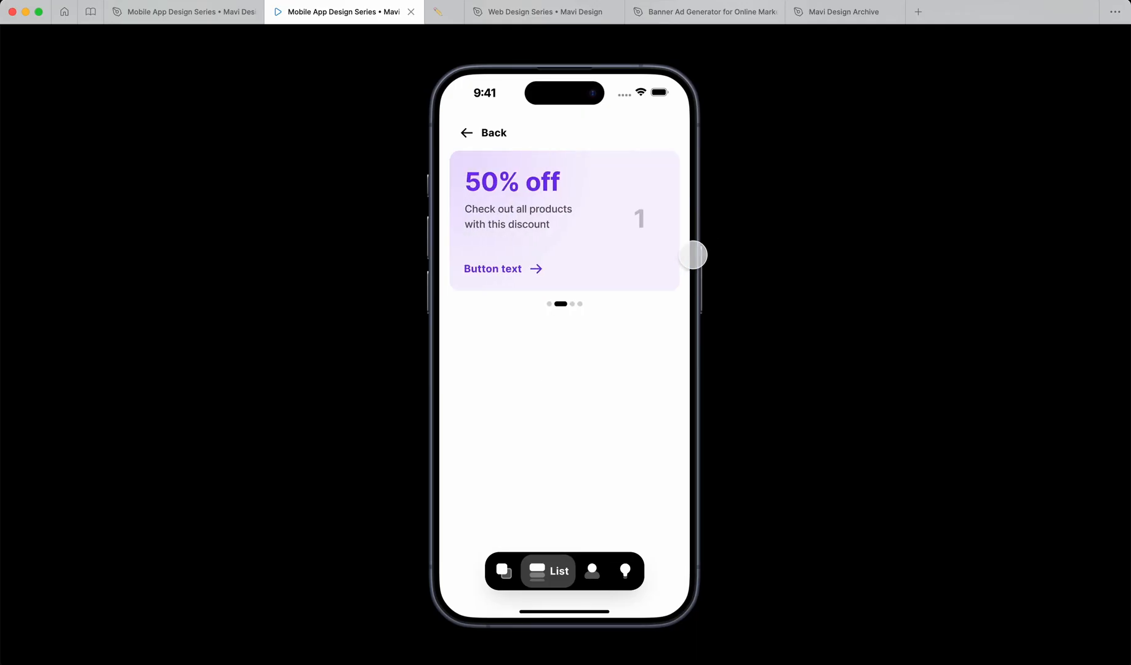
left_click(601, 430)
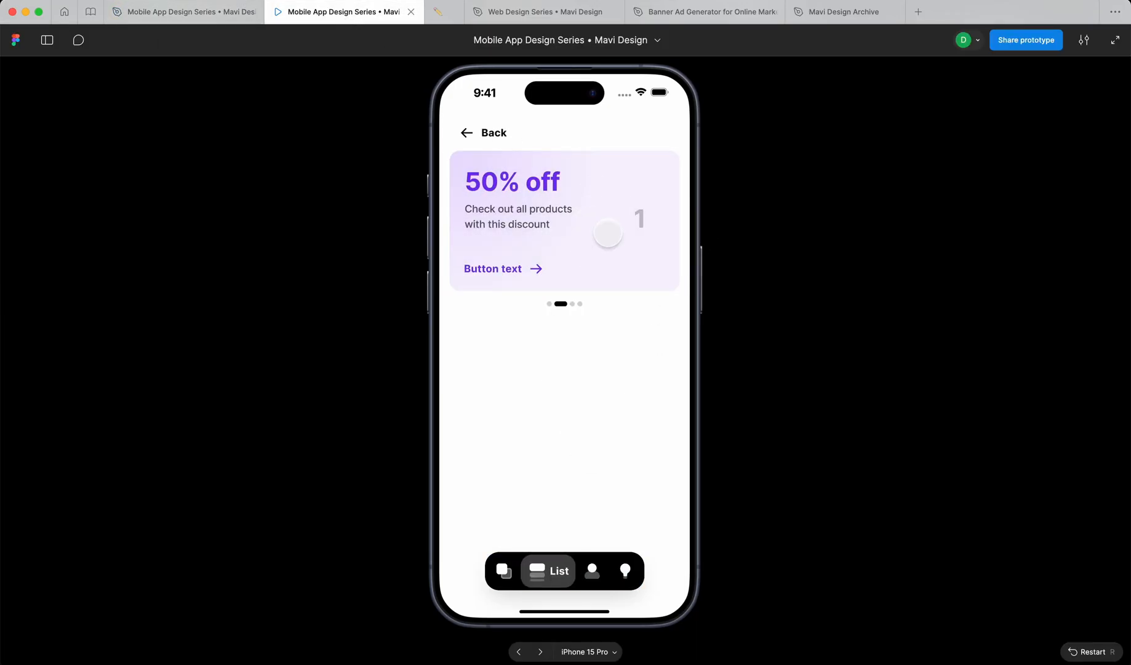
left_click_drag(608, 234, 554, 247)
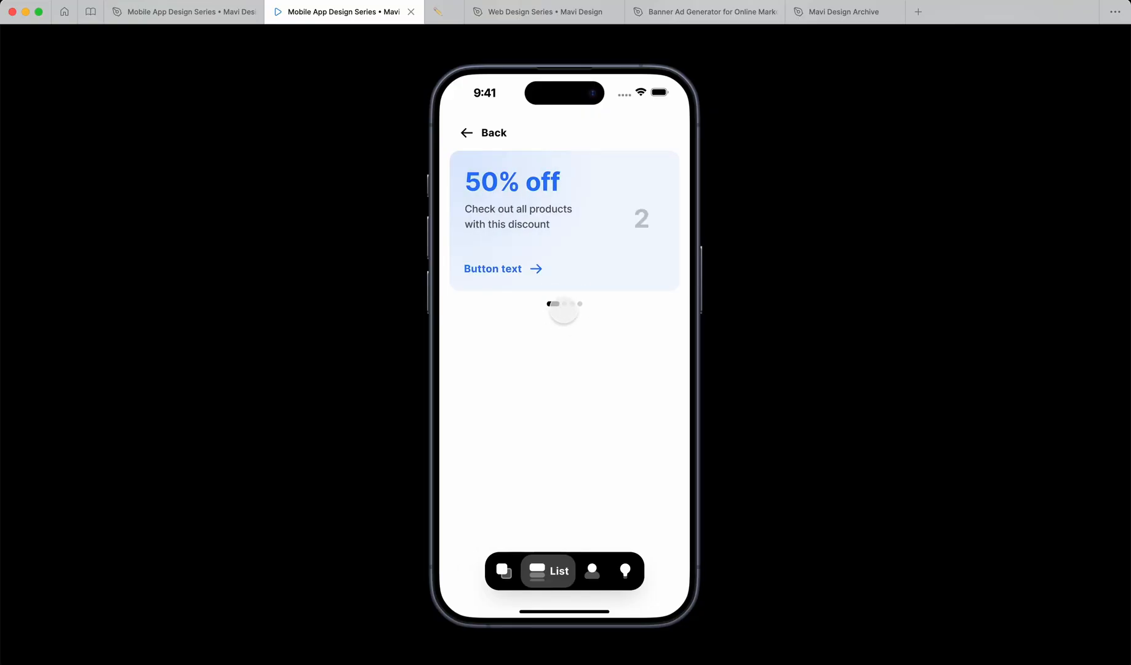
left_click_drag(497, 205, 460, 260)
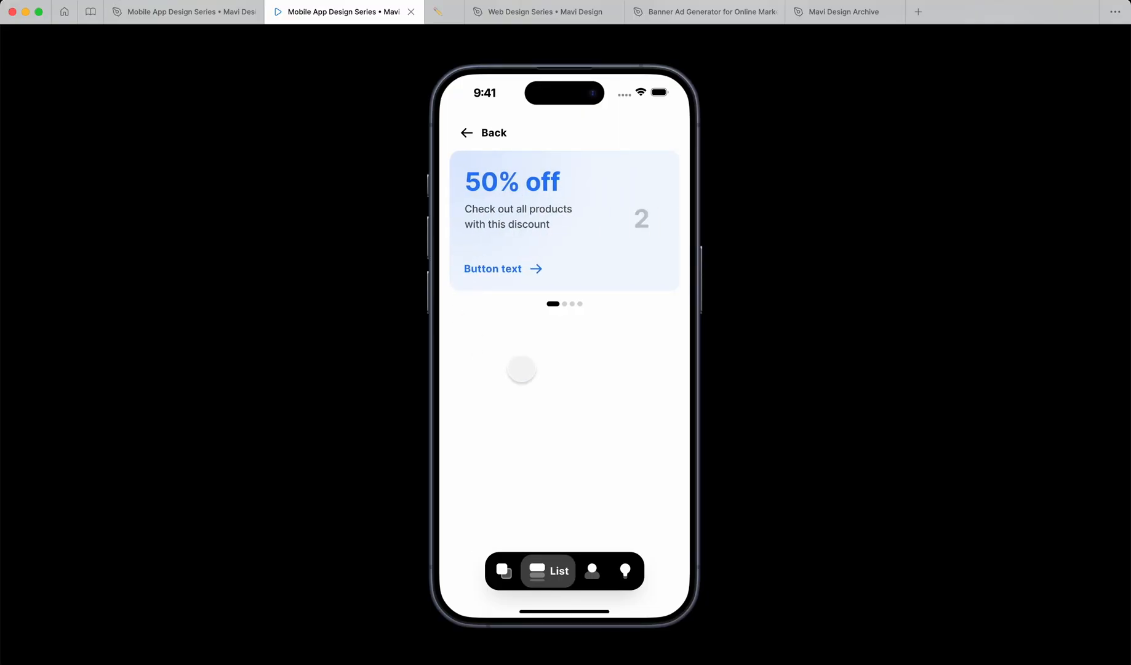
left_click_drag(557, 249, 609, 237)
left_click_drag(520, 225, 479, 227)
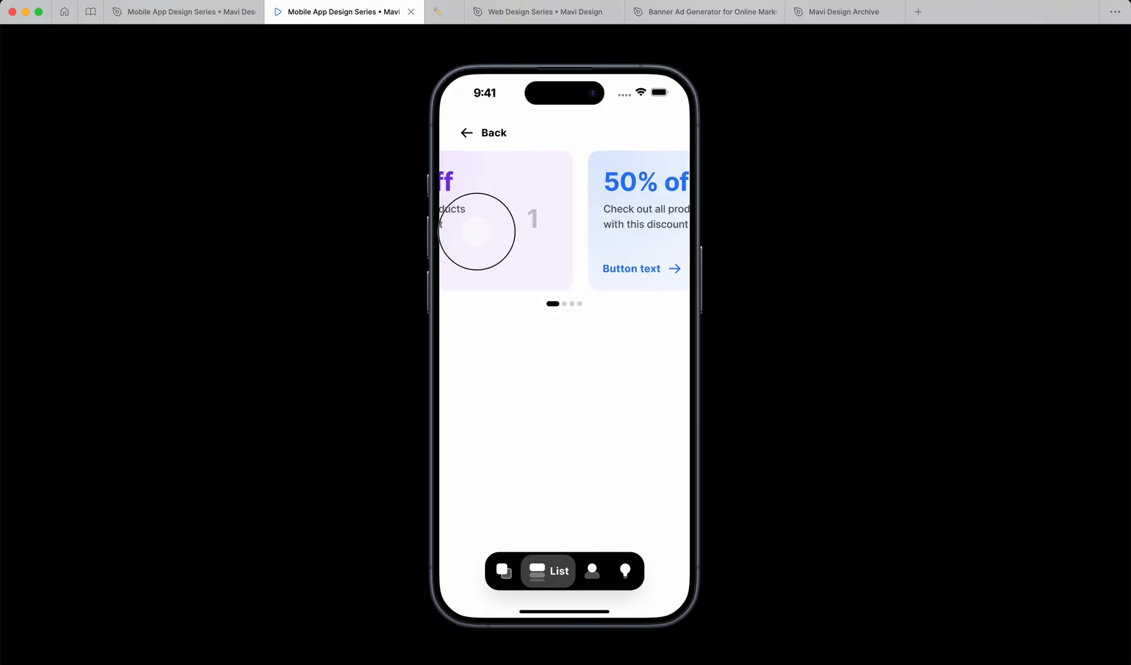
Step: Enable Reset component state on slider variant 1's On drag interaction that changes to state 2
left_click(195, 20)
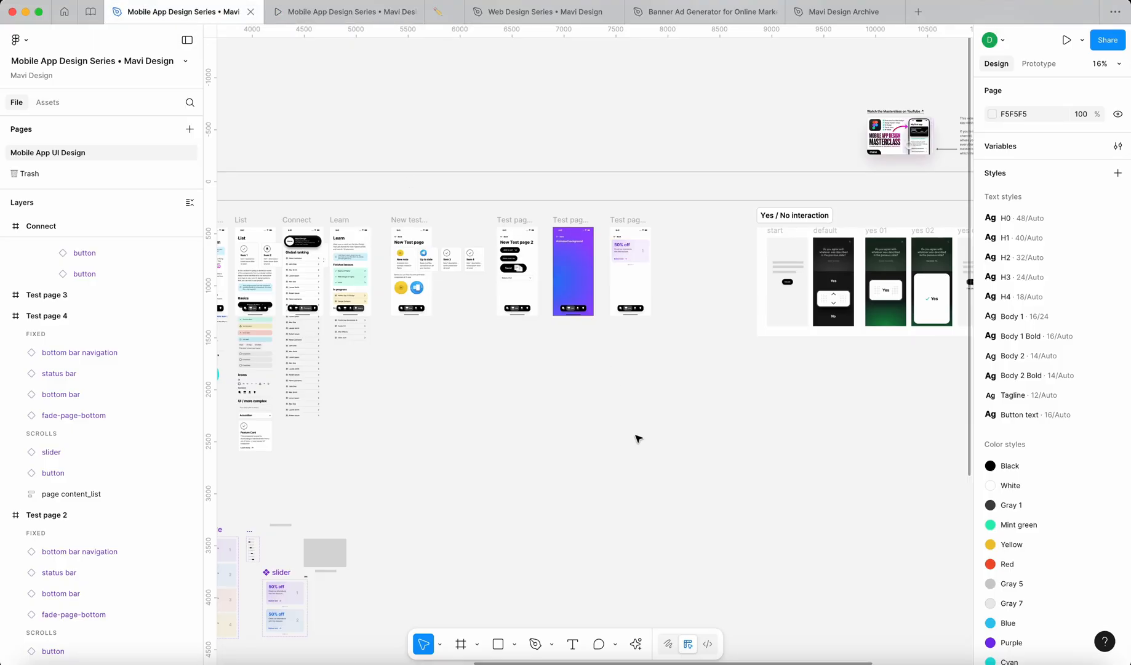
scroll(639, 438, "down", 5)
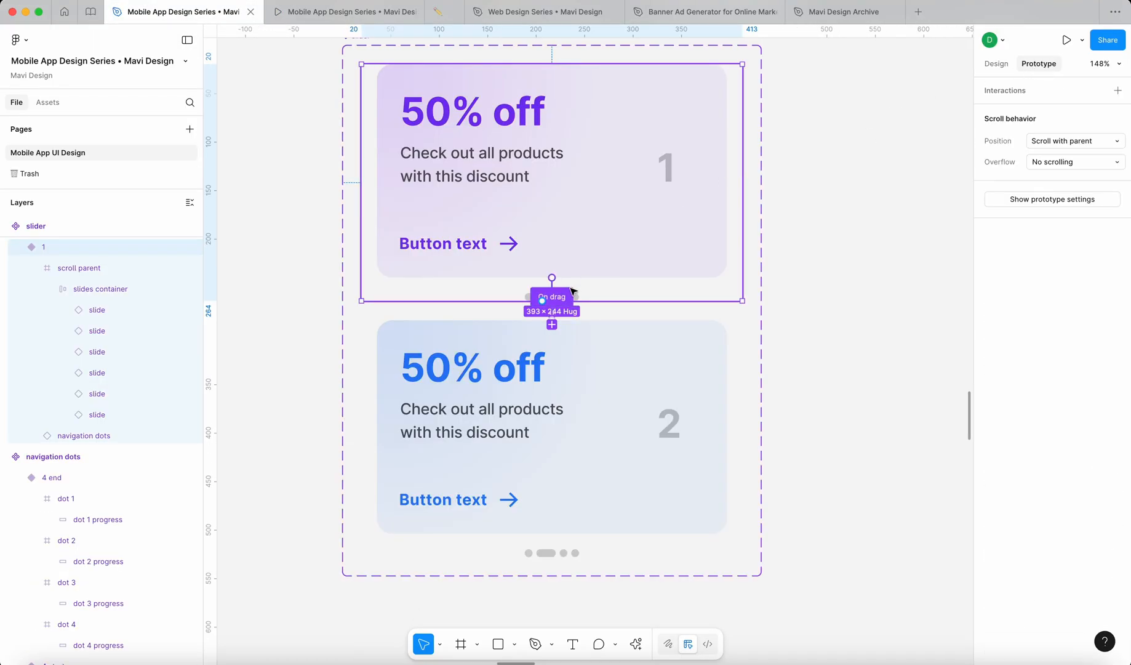
scroll(567, 297, "up", 7)
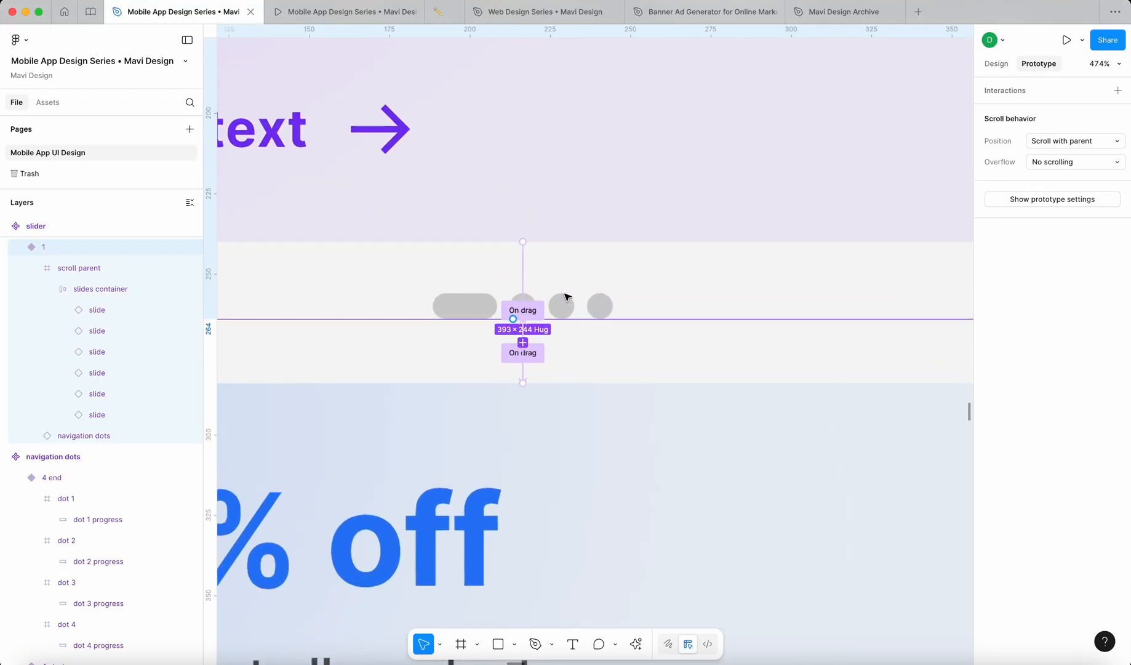
left_click(527, 316)
left_click(467, 604)
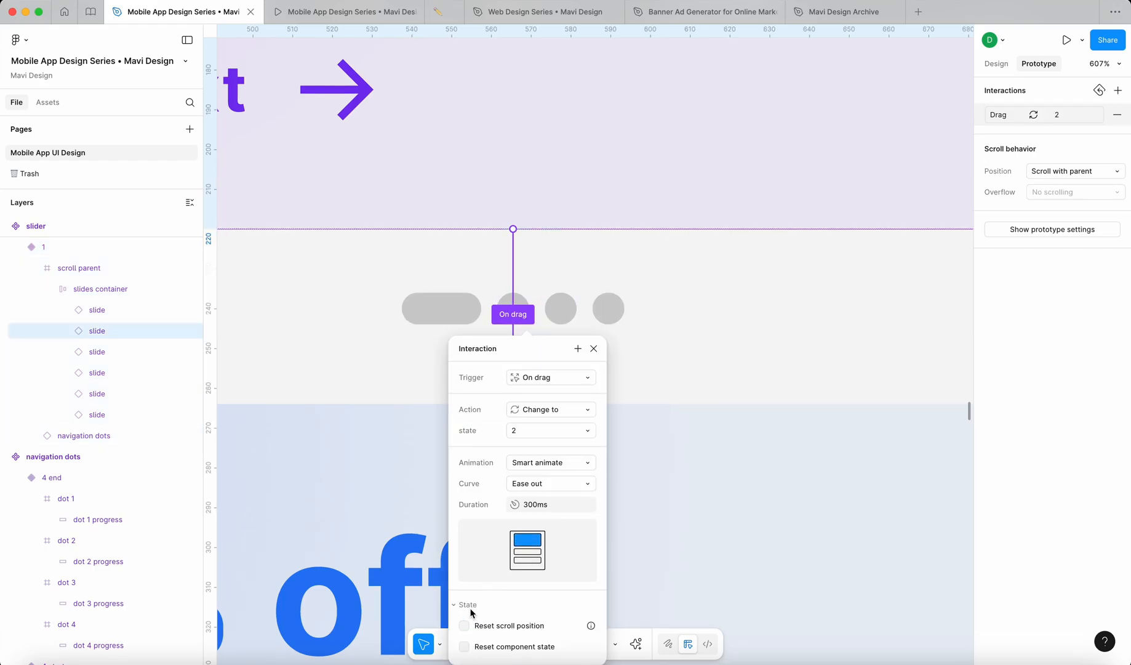
scroll(489, 584, "down", 4)
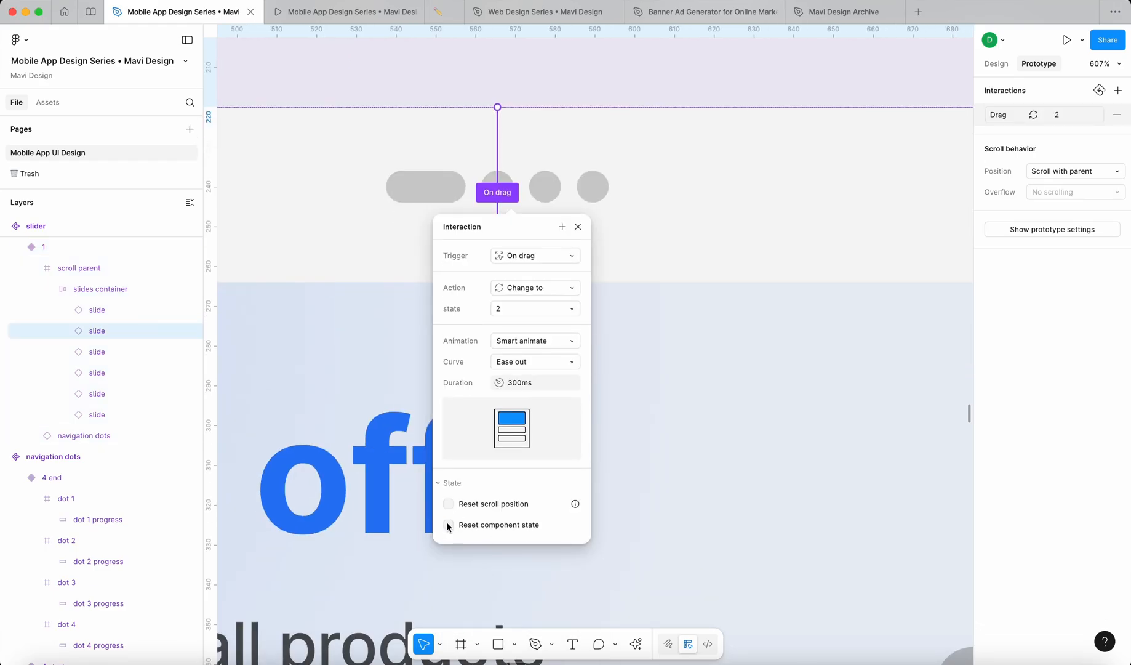
left_click(448, 525)
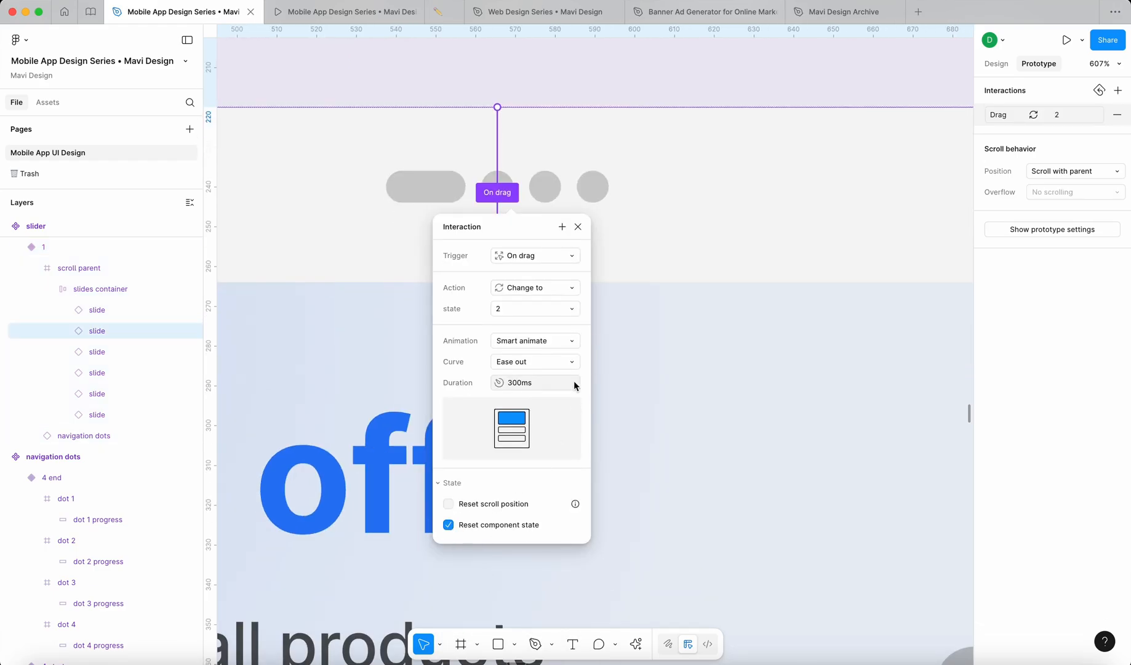
left_click(577, 227)
Step: Enable Reset component state on slider variant 2's On drag interaction that changes to state 1
scroll(580, 231, "down", 5)
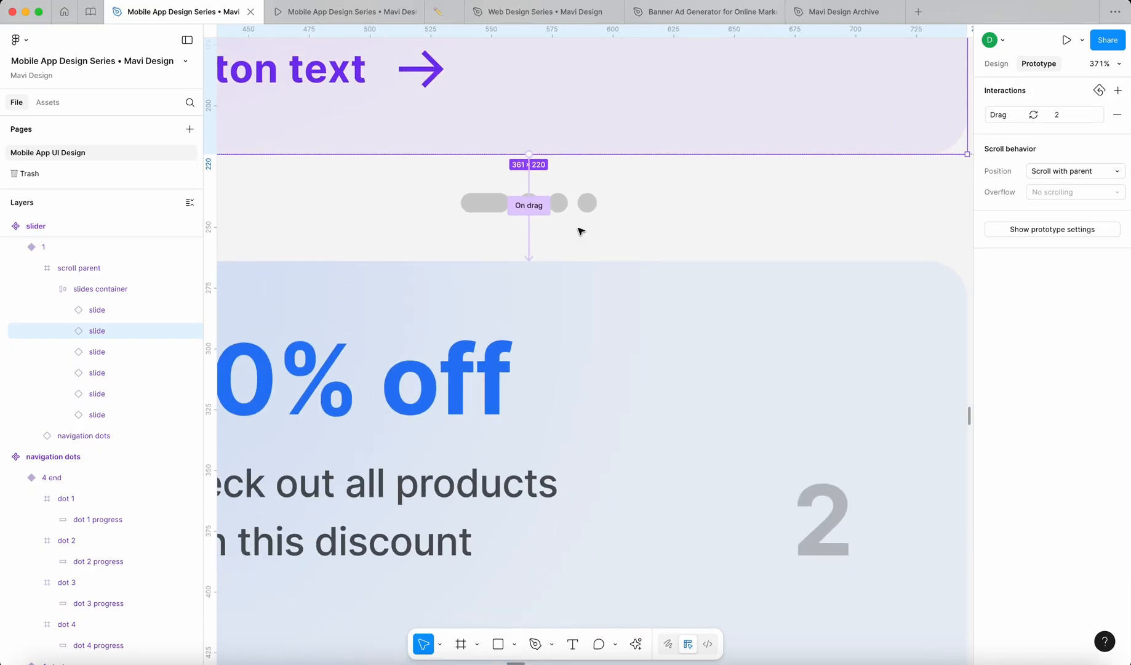
left_click(612, 311)
left_click(542, 240)
scroll(543, 244, "up", 5)
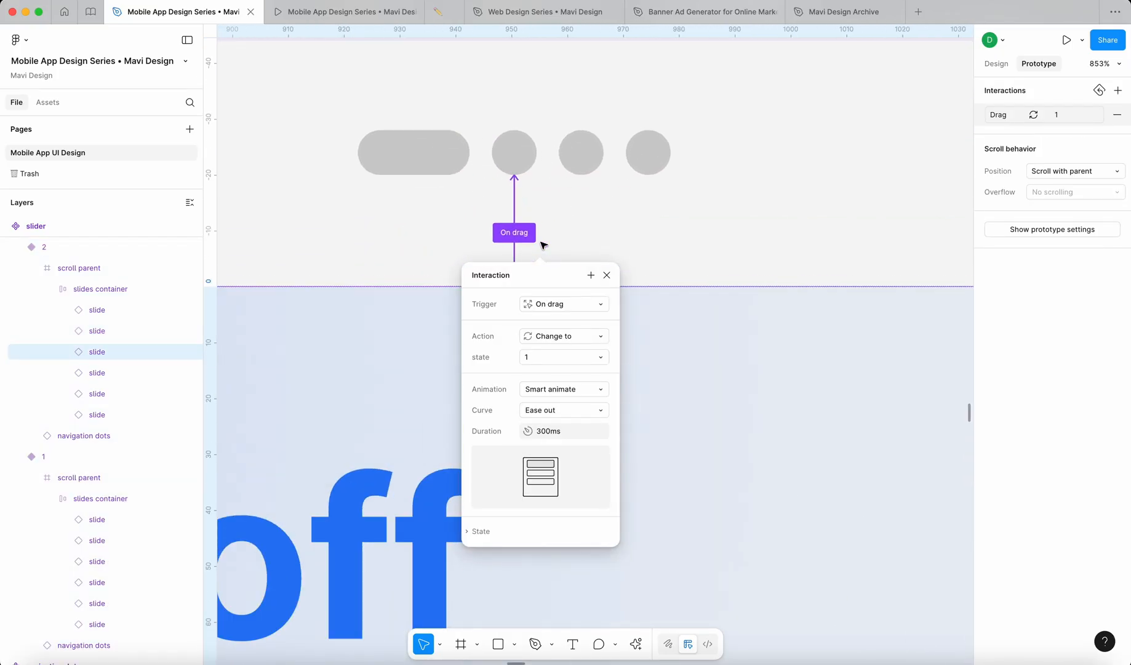
left_click(476, 532)
left_click(674, 523)
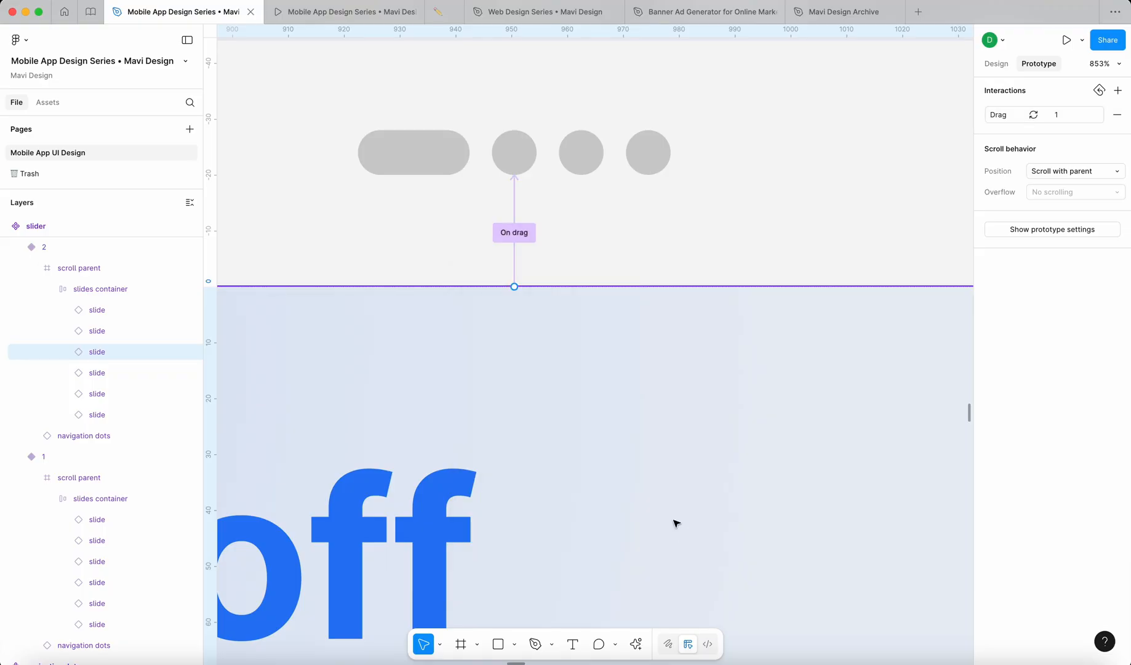
left_click(522, 240)
left_click(469, 534)
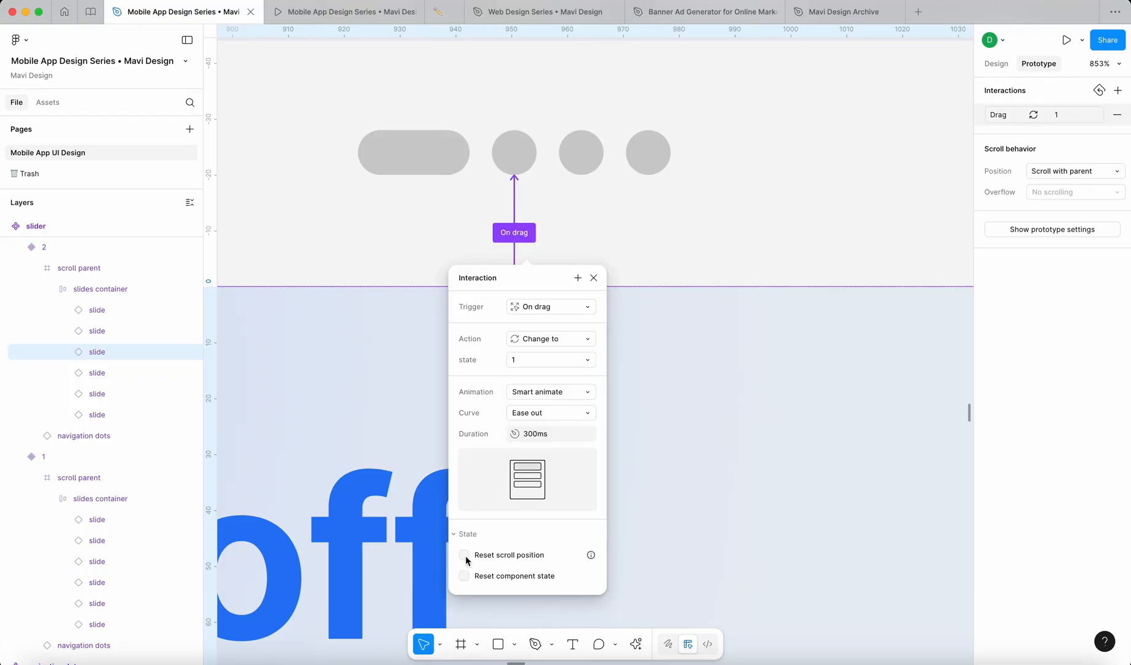
left_click(464, 575)
left_click(671, 472)
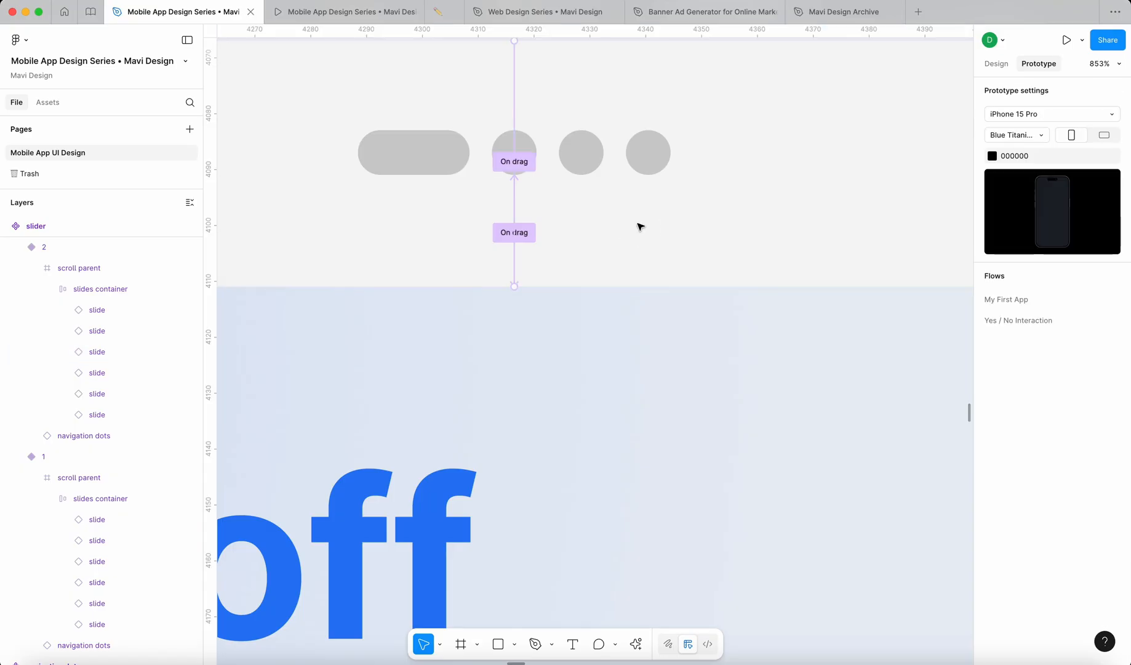
Step: Check the state-reset options of slider variant 1's On drag interaction without changing them
left_click(526, 162)
left_click(466, 449)
left_click(715, 383)
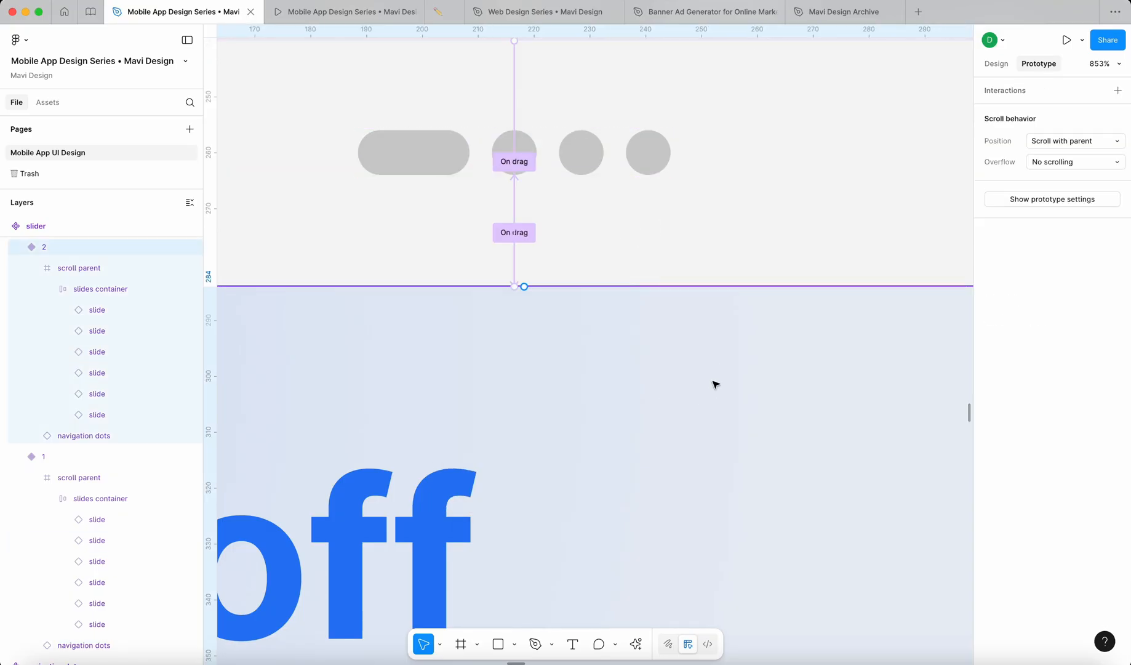
left_click(675, 247)
scroll(675, 246, "down", 1)
scroll(676, 247, "down", 2)
Step: Reload the prototype preview and swipe the slider between slides 1 and 2 to test the navigation dots' reset
left_click(352, 13)
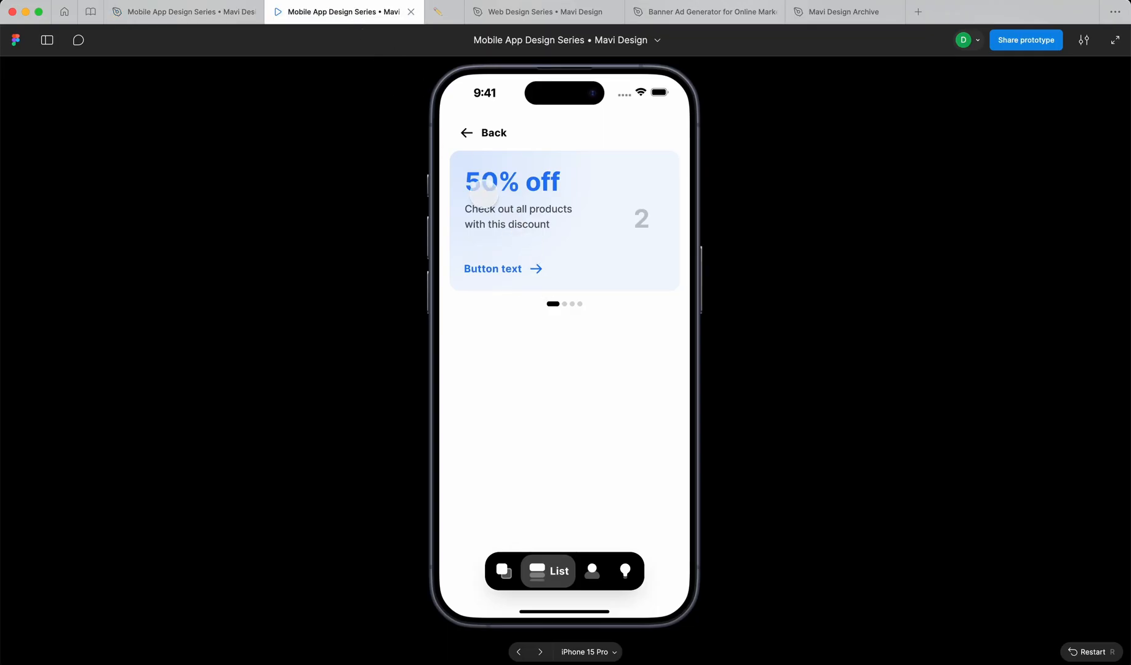
right_click(320, 17)
left_click(329, 35)
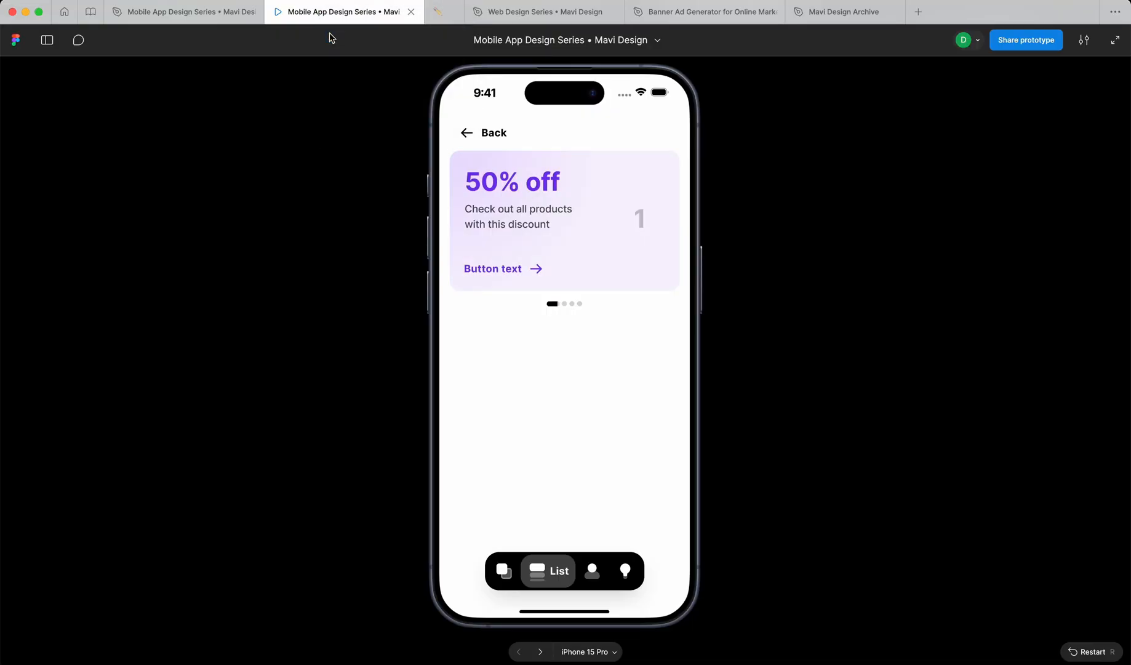
left_click_drag(604, 221, 456, 246)
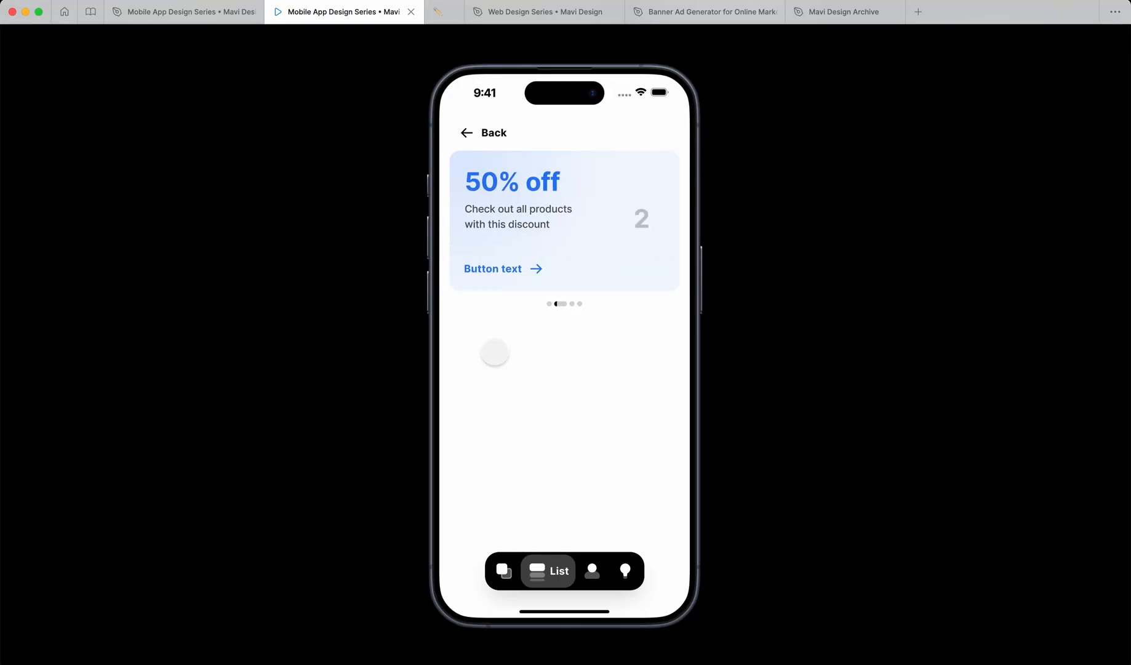
left_click_drag(508, 200, 466, 268)
left_click_drag(537, 212, 616, 232)
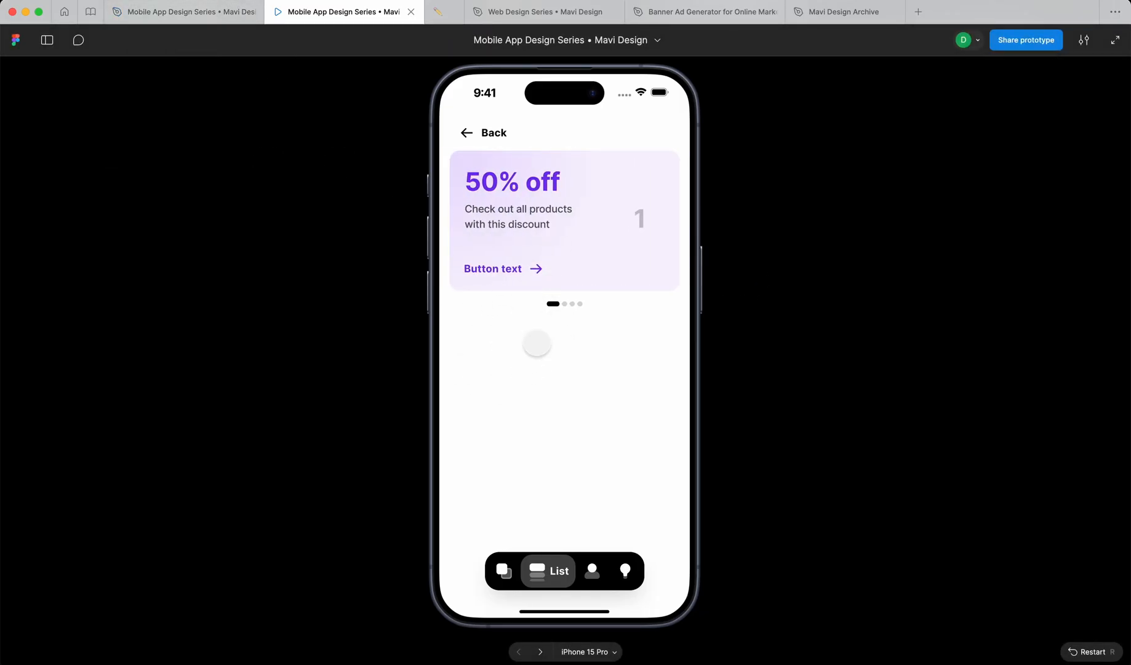
Step: Look over the navigation dots variants in the design file, and swipe from slide 1 to 2 and back again in the preview
left_click(192, 13)
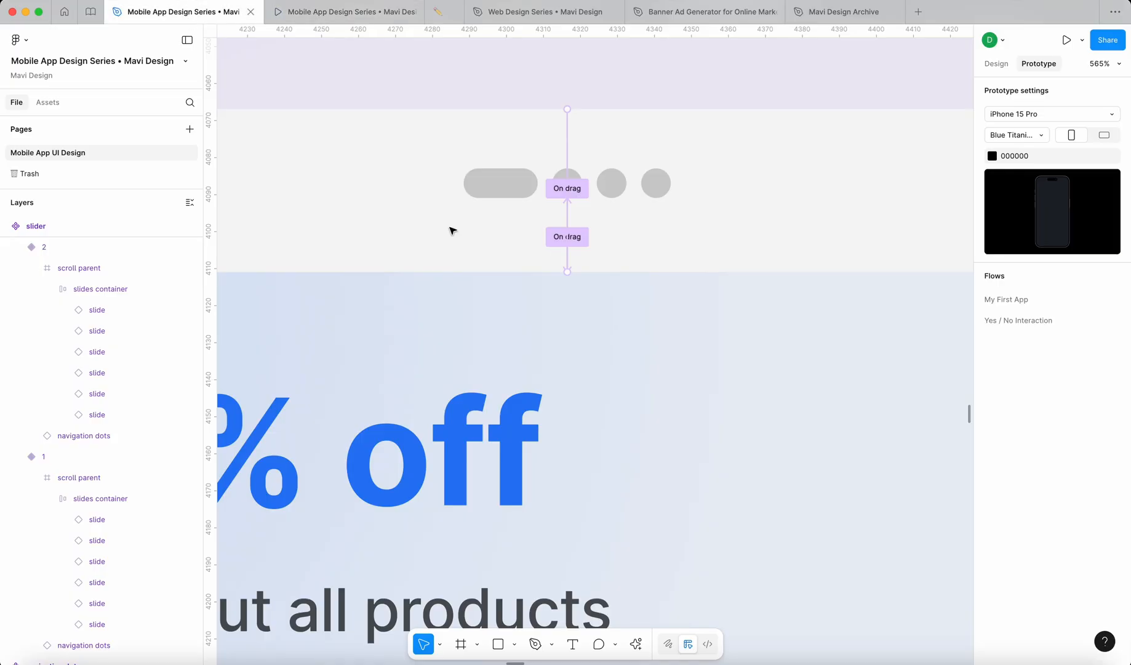
scroll(452, 229, "down", 10)
scroll(452, 230, "left", 5)
scroll(453, 230, "up", 5)
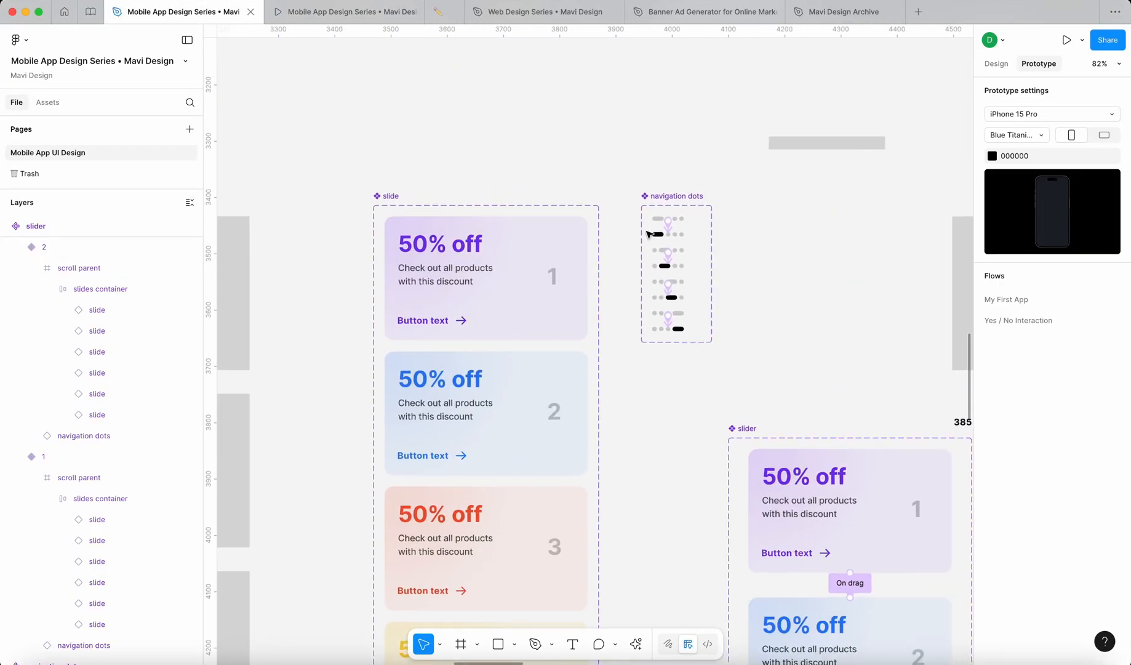
scroll(609, 335, "up", 5)
left_click(311, 14)
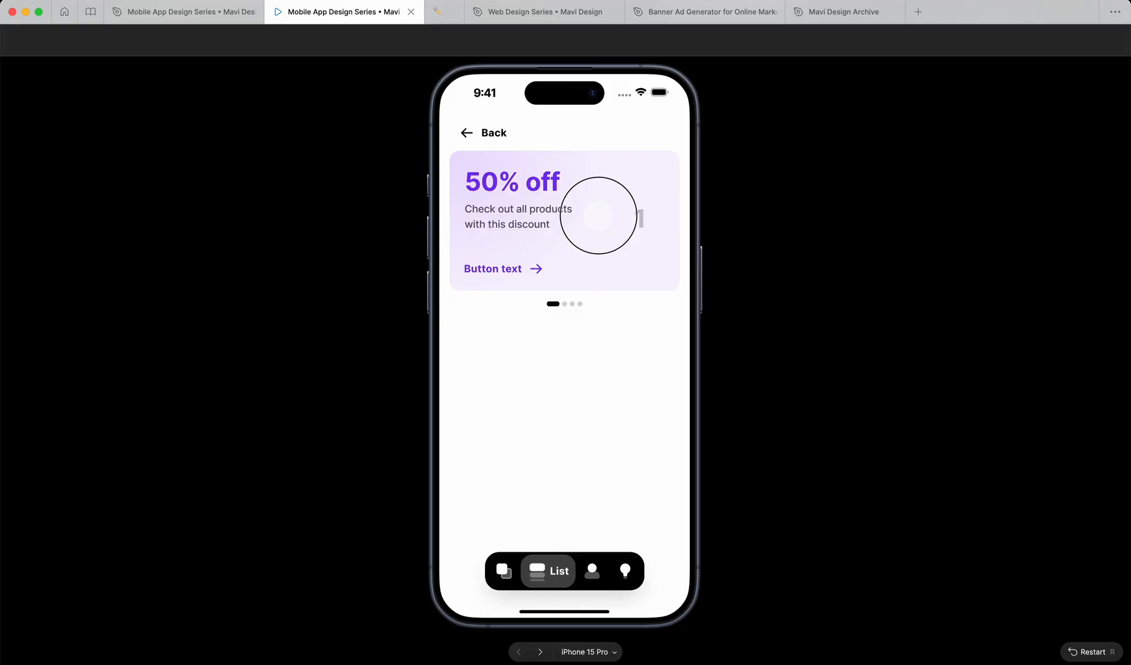
left_click_drag(598, 202, 417, 245)
left_click_drag(553, 247, 694, 253)
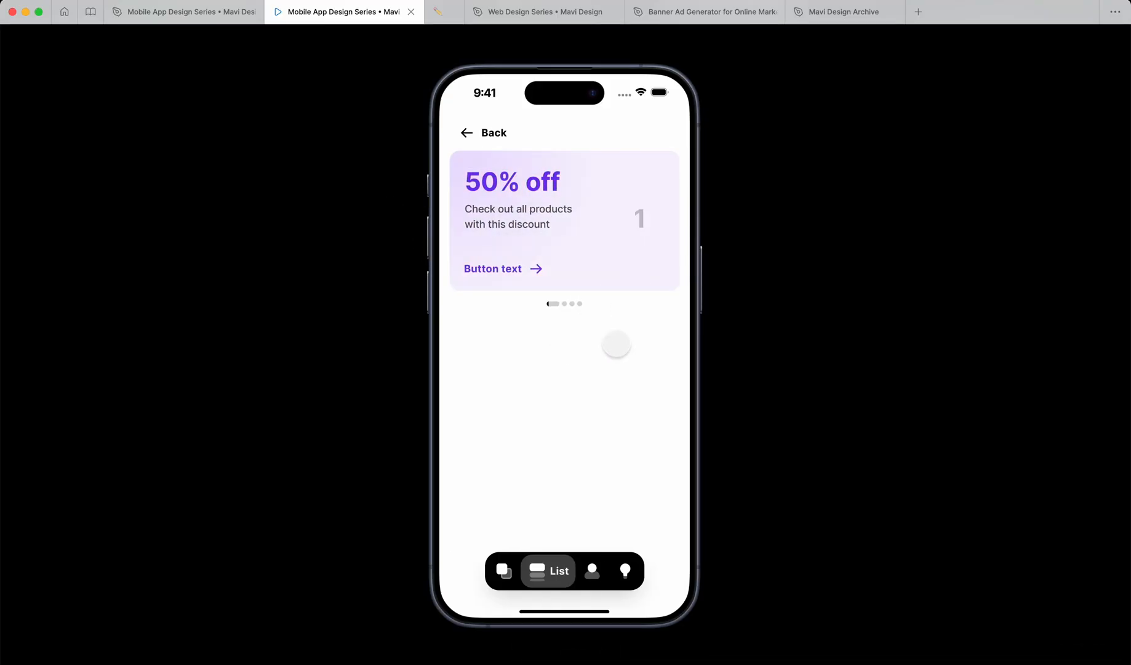
Step: Swipe through the first discount slides in the prototype preview and return to the design file
left_click_drag(564, 270, 437, 252)
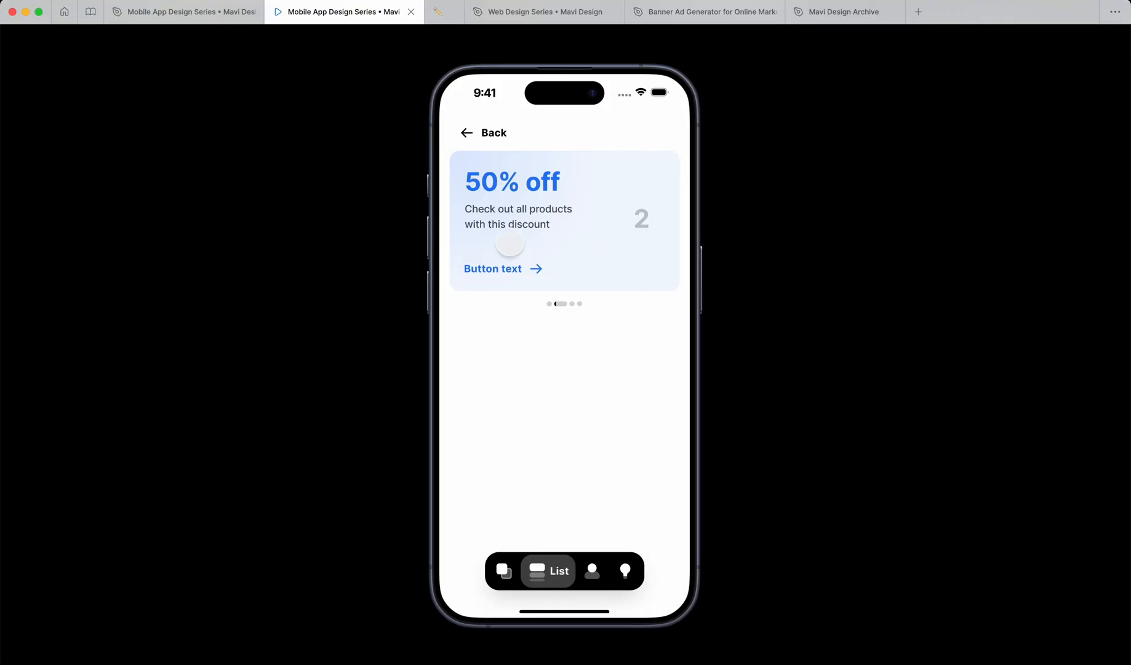
left_click_drag(554, 216, 412, 316)
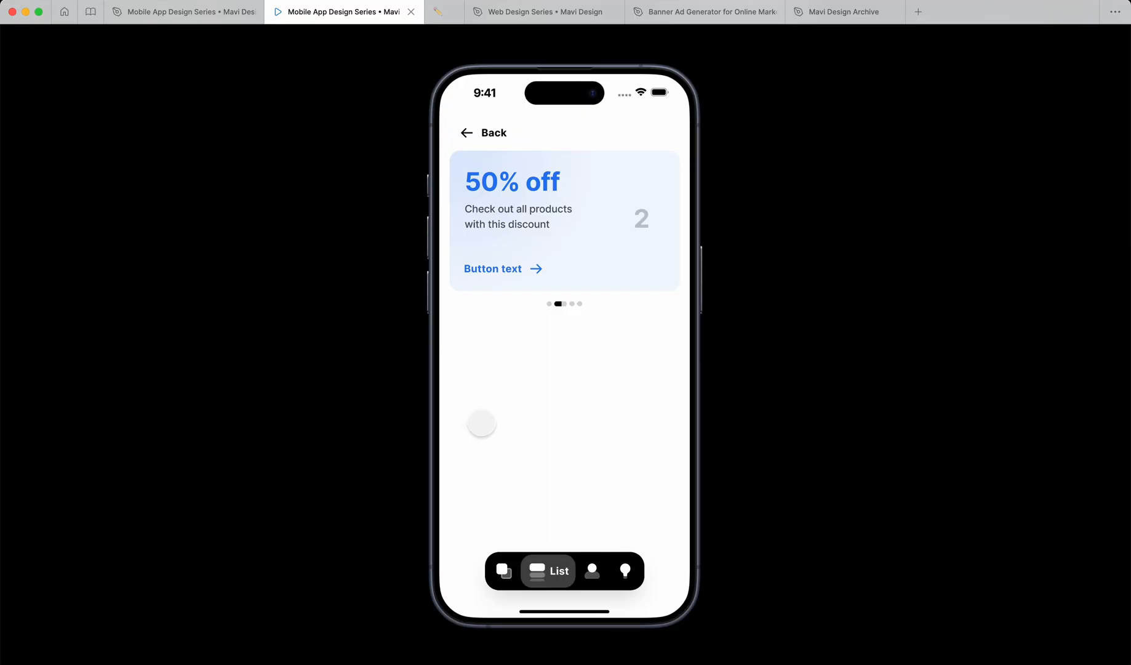
left_click(185, 11)
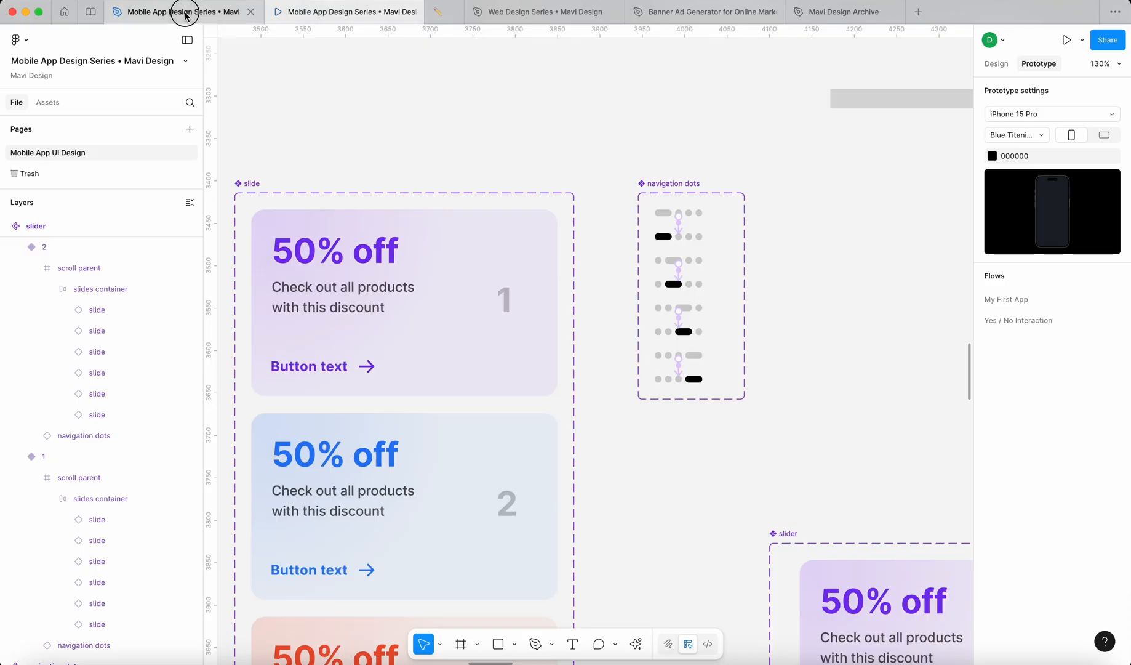
left_click(329, 12)
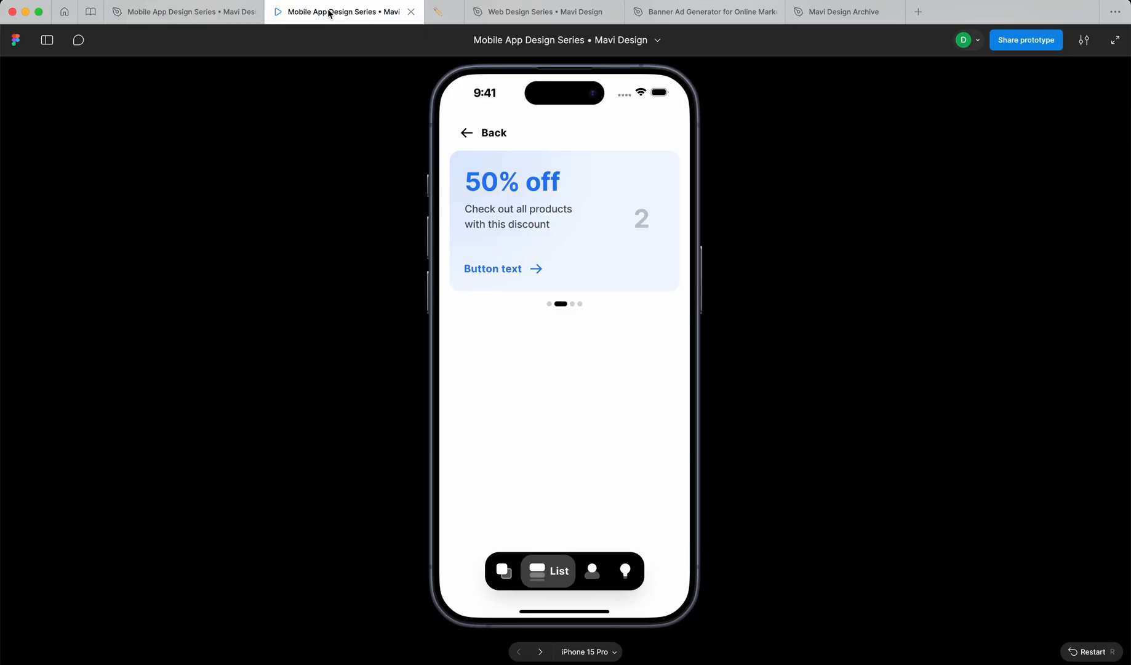
left_click(184, 12)
Step: Add a third variant to the slider component set and set its state to 3
scroll(628, 459, "down", 5)
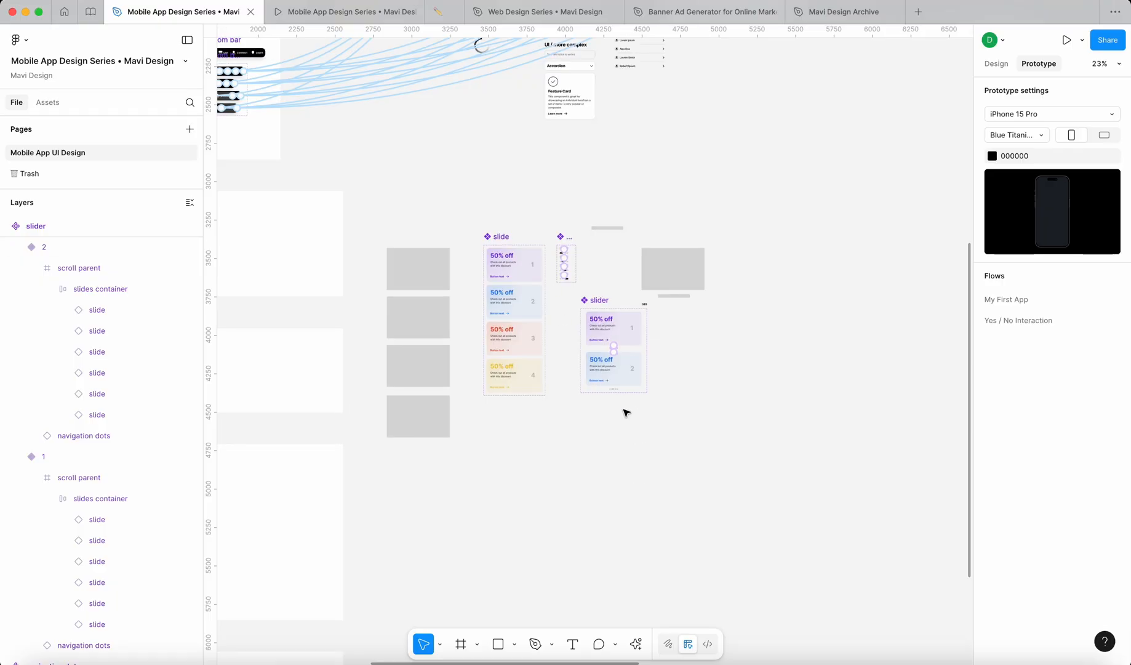
scroll(626, 413, "up", 5)
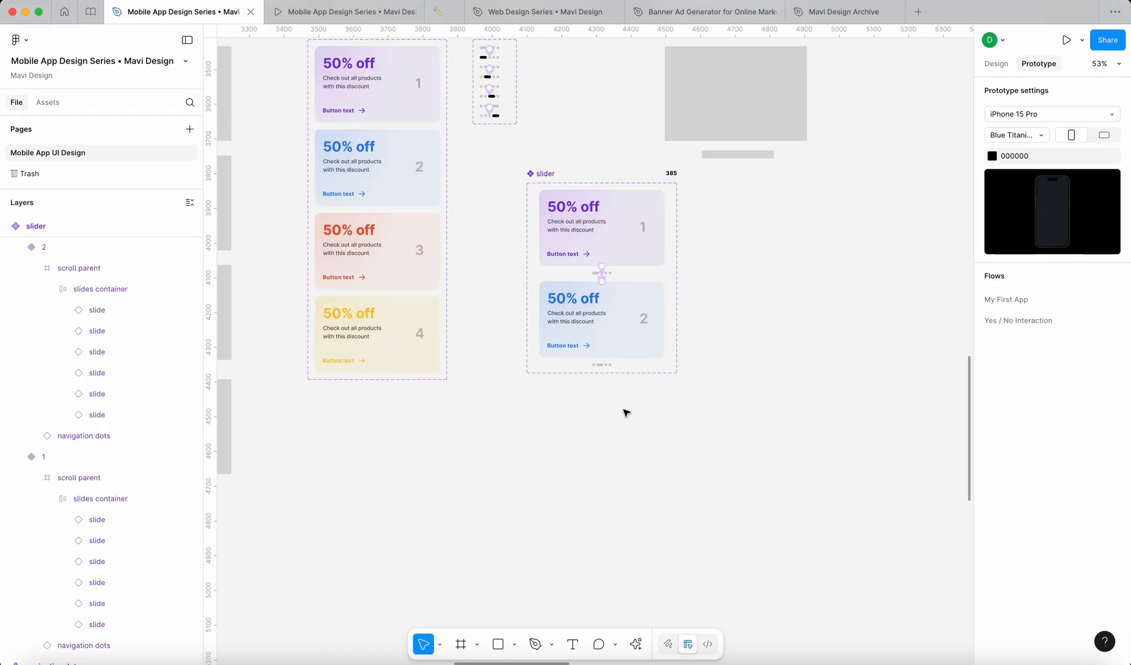
left_click(1004, 69)
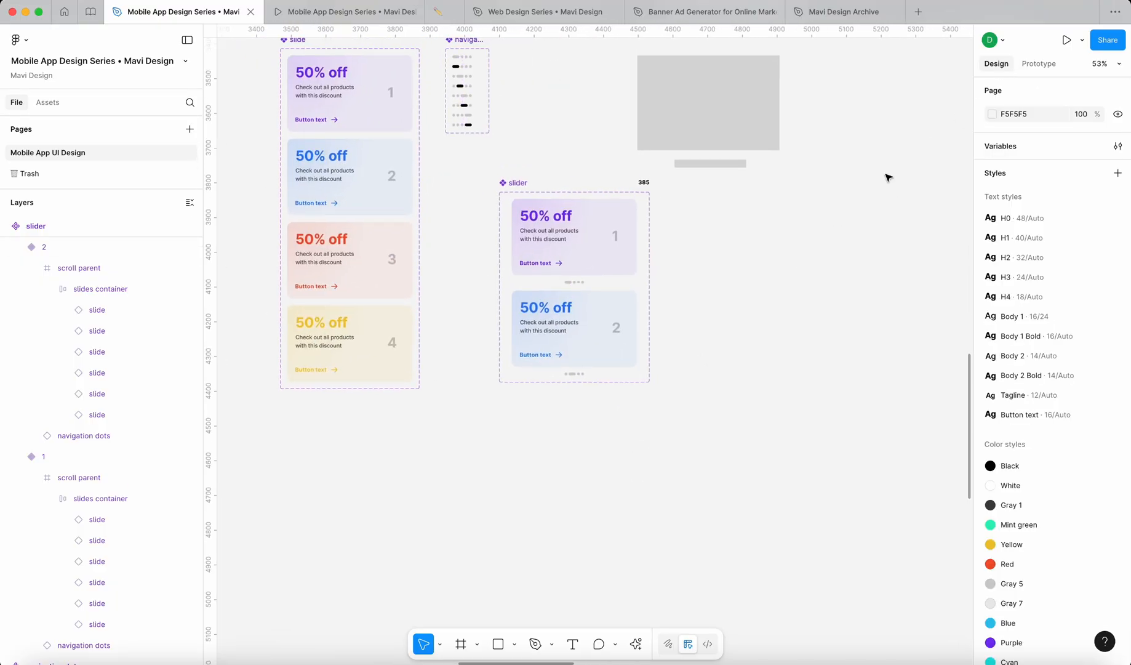
left_click(529, 193)
scroll(649, 348, "up", 3)
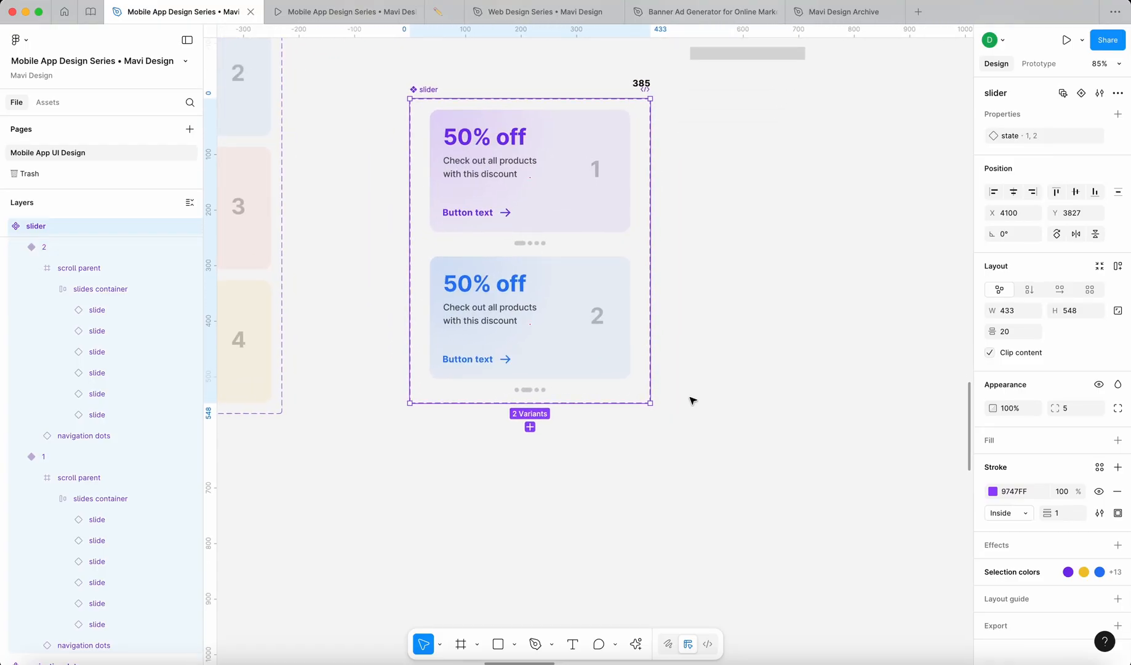
left_click(596, 346)
left_click(530, 416)
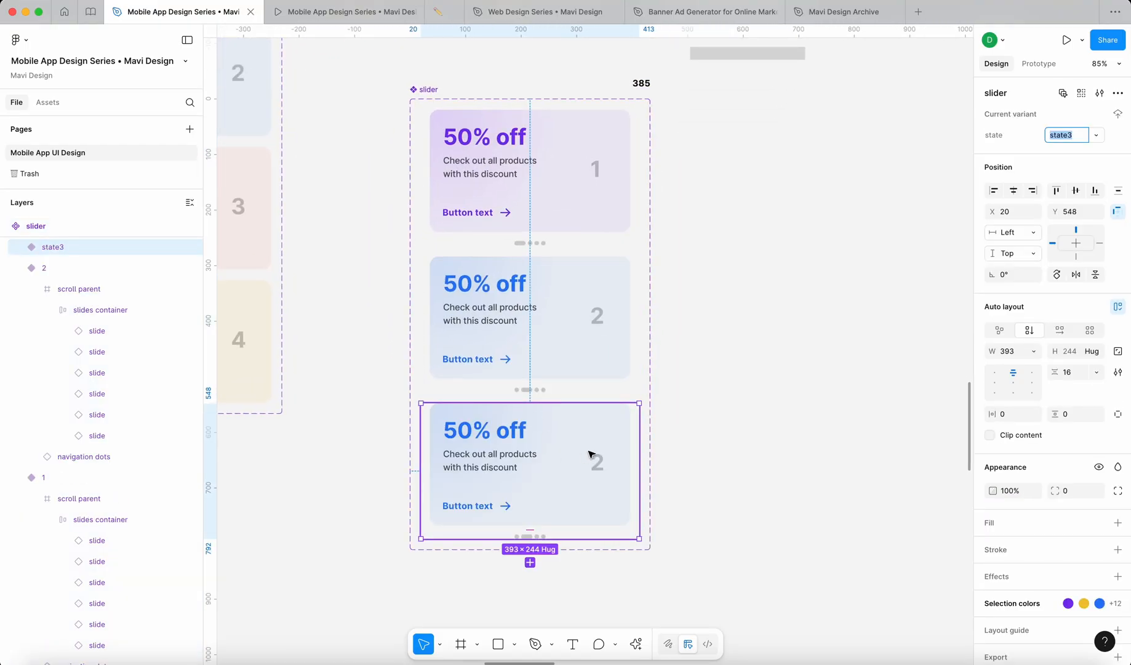
type("3")
key("Return")
Step: Subtract 385 from the X position of the slides container in slider variant 3
left_click(577, 475)
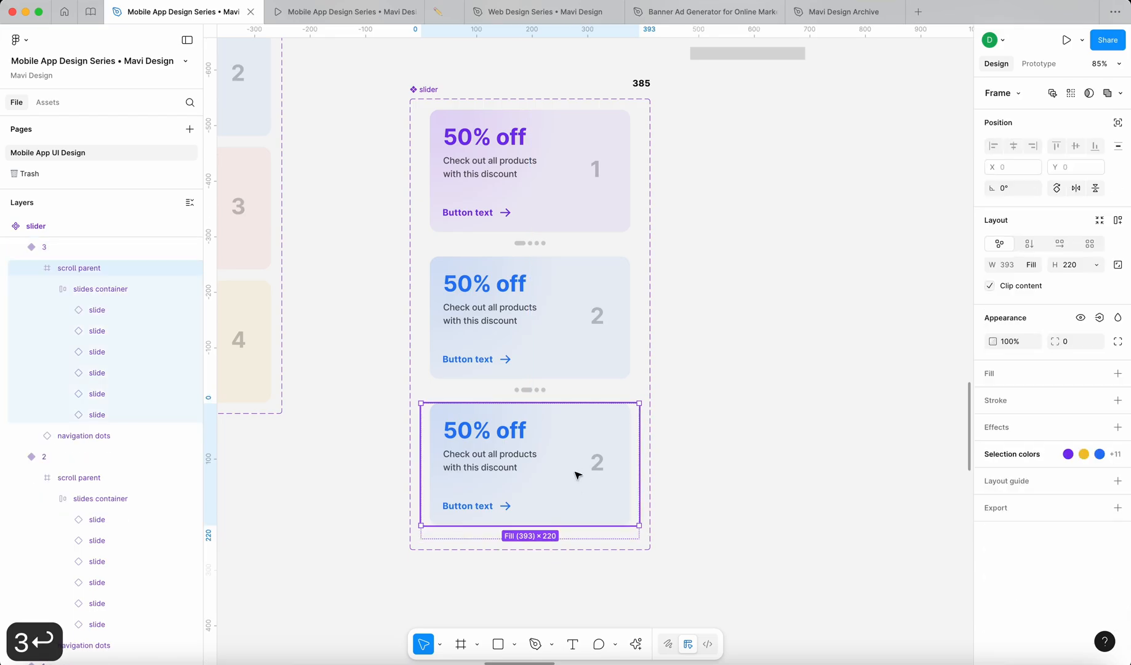
double_click(577, 474)
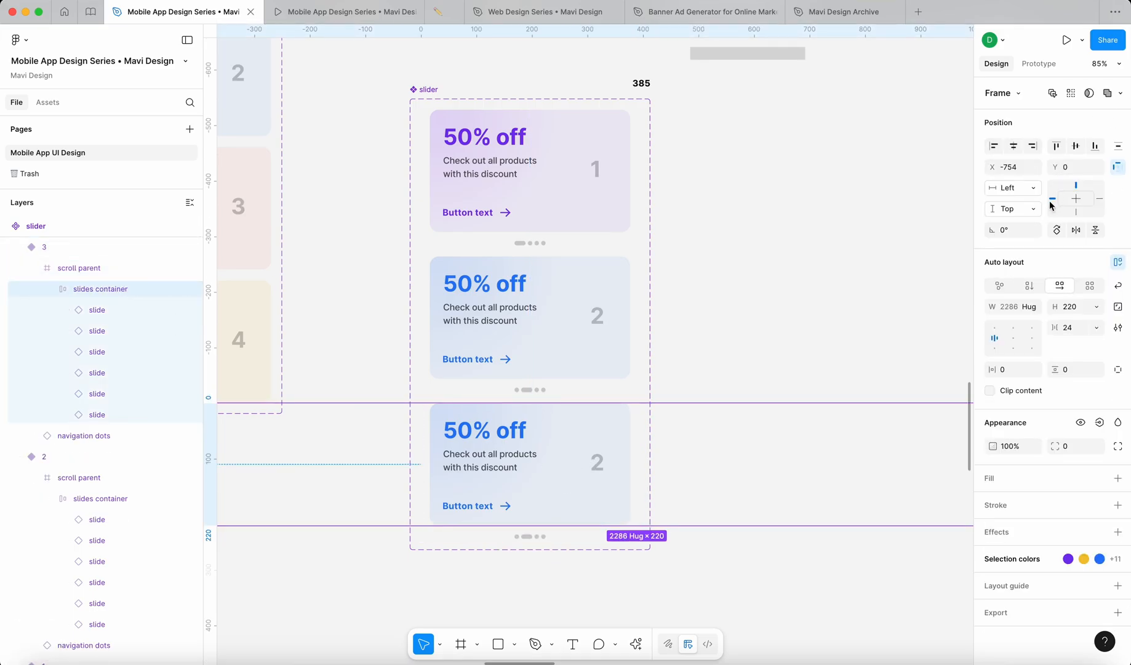
left_click(1015, 168)
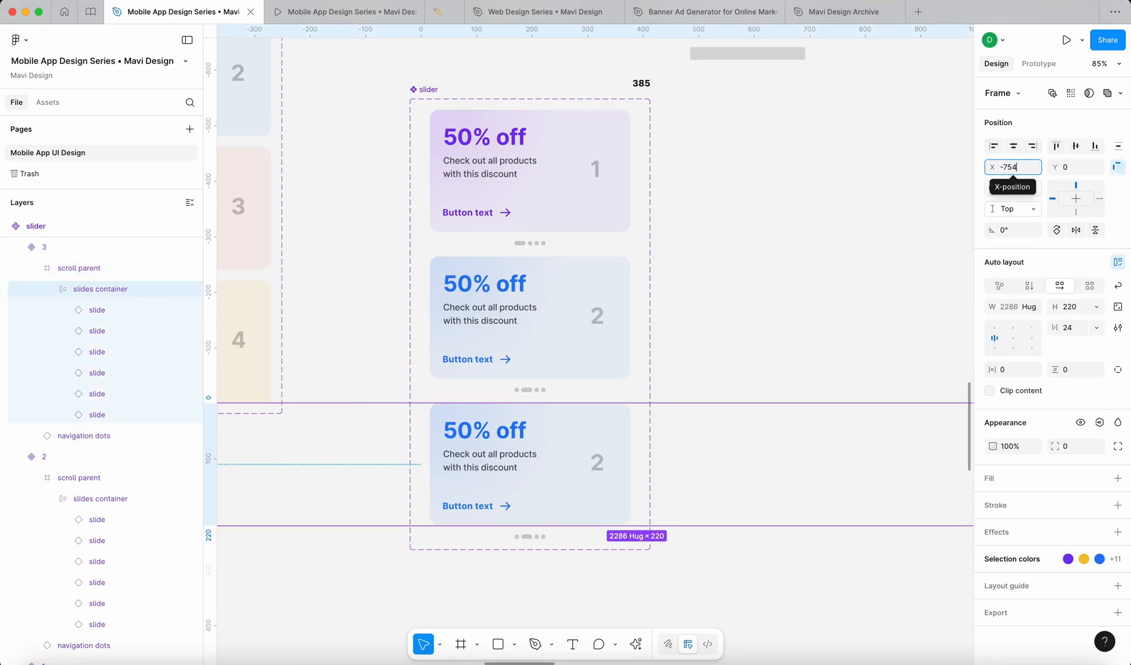
type("-385")
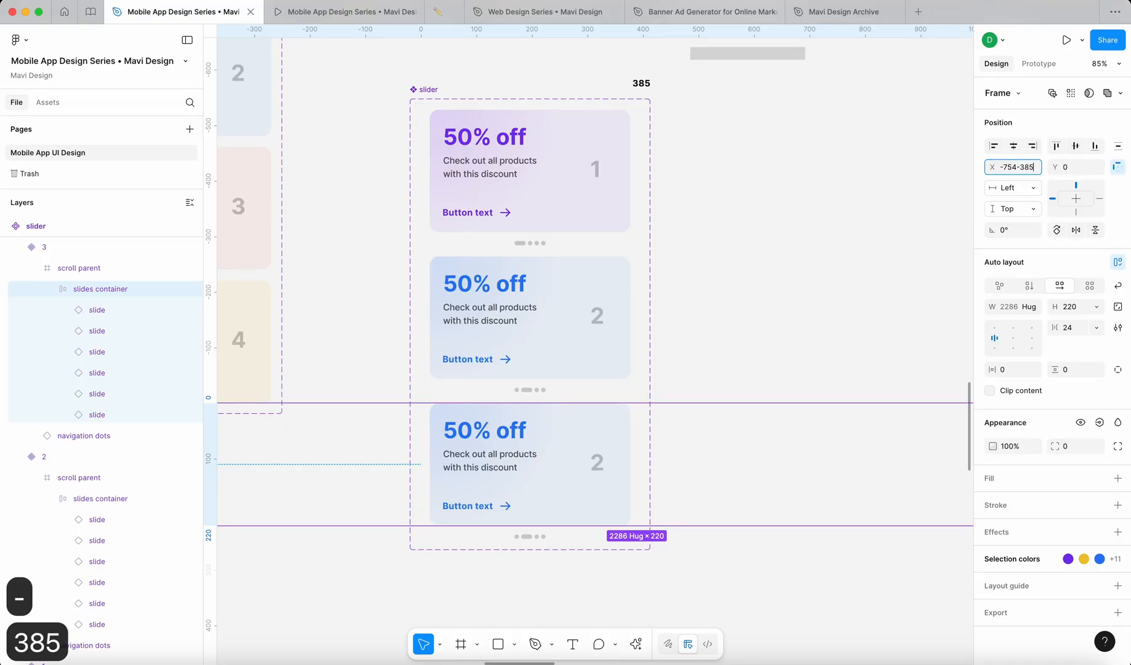
key("Return")
left_click(852, 355)
Step: Add a fourth variant to the slider component set and set its state to 4
left_click(585, 482)
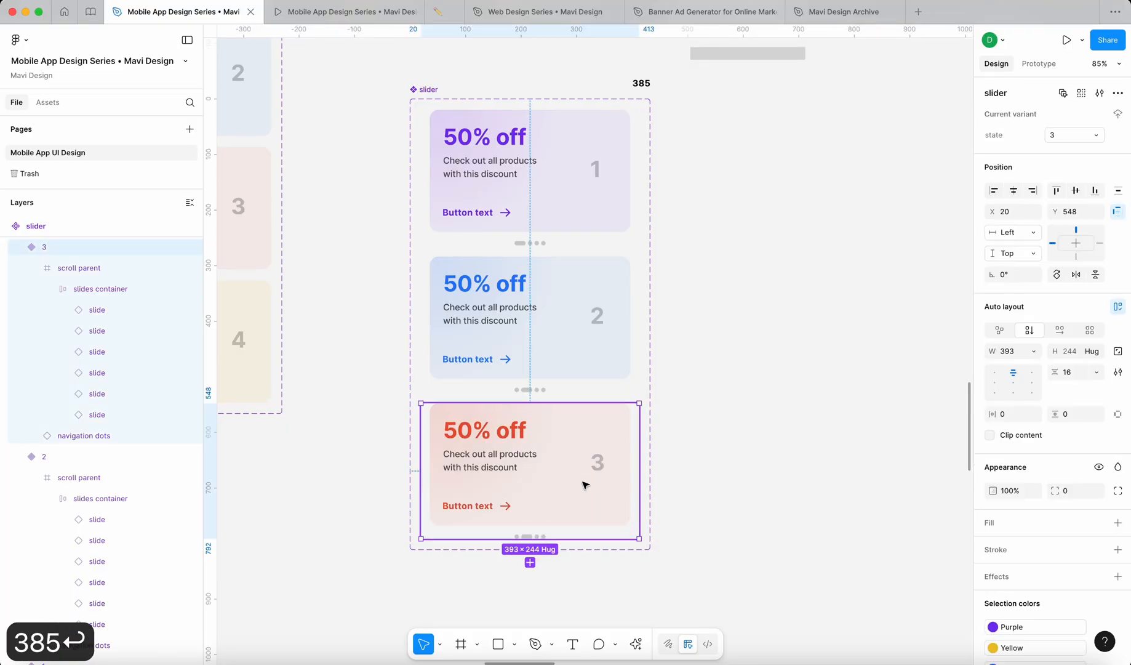
scroll(572, 499, "down", 5)
left_click(573, 470)
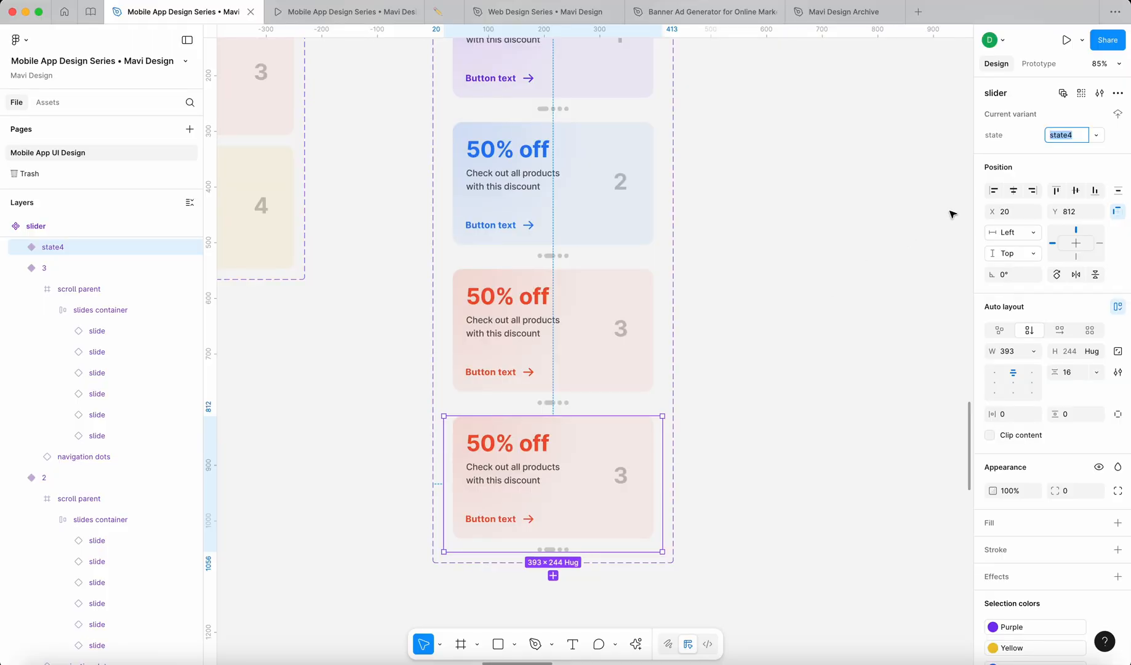
type("4")
key("Return")
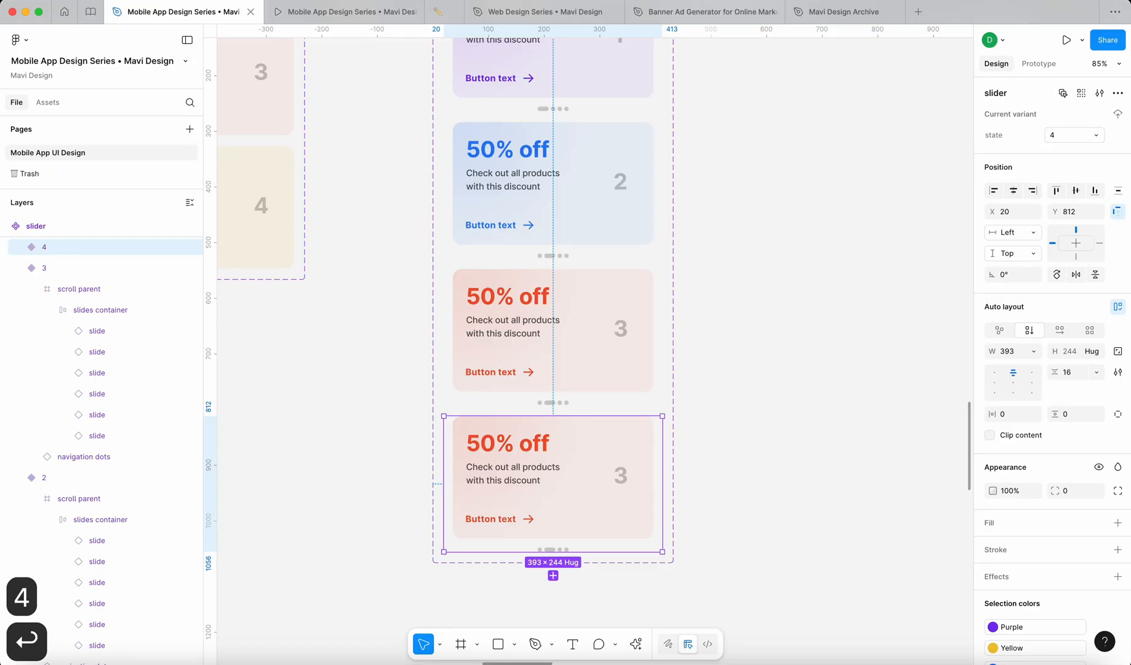
Step: Subtract 385 from the X position of the slides container in variant 4, giving X -1524
left_click(558, 442)
left_click(557, 442)
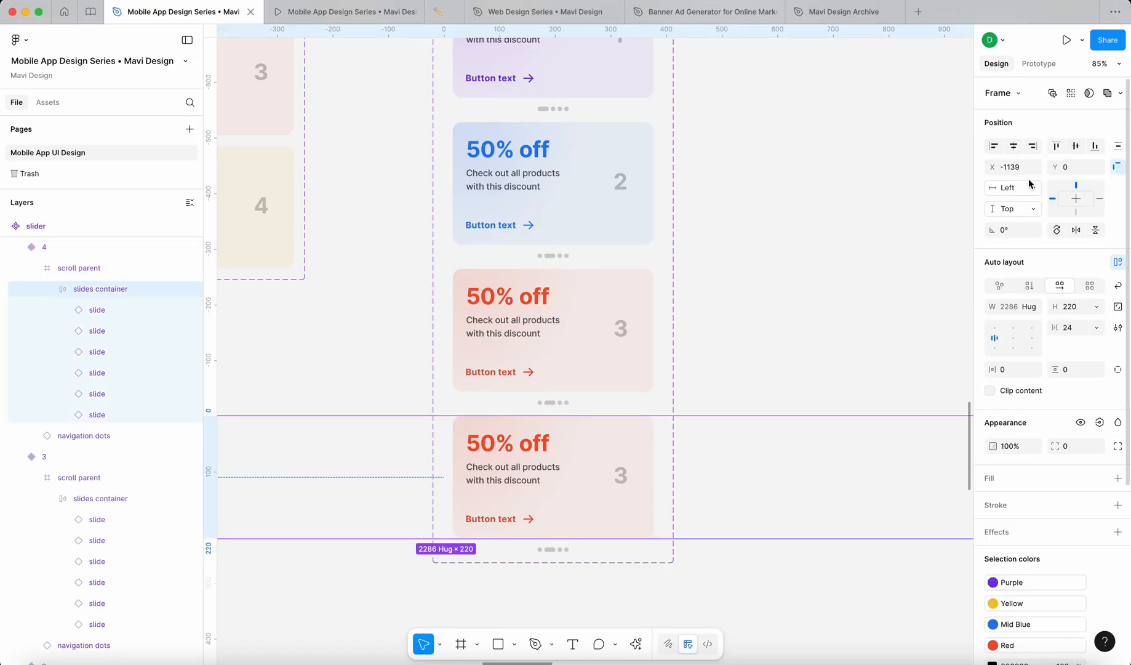
key("Right")
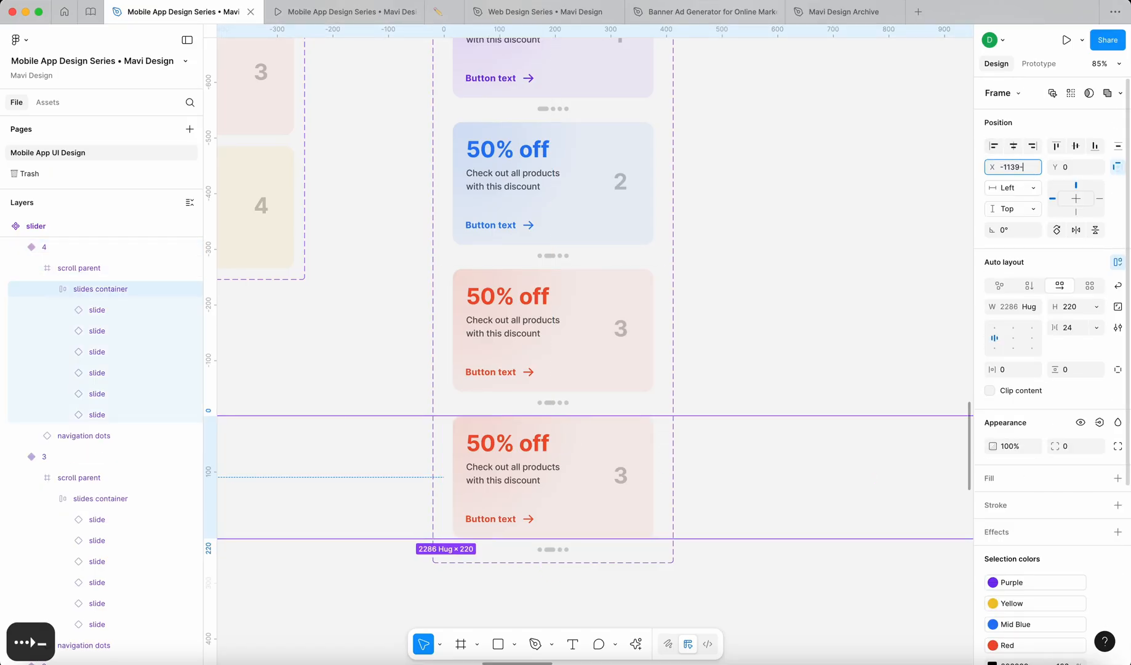
type("-385")
key("Return")
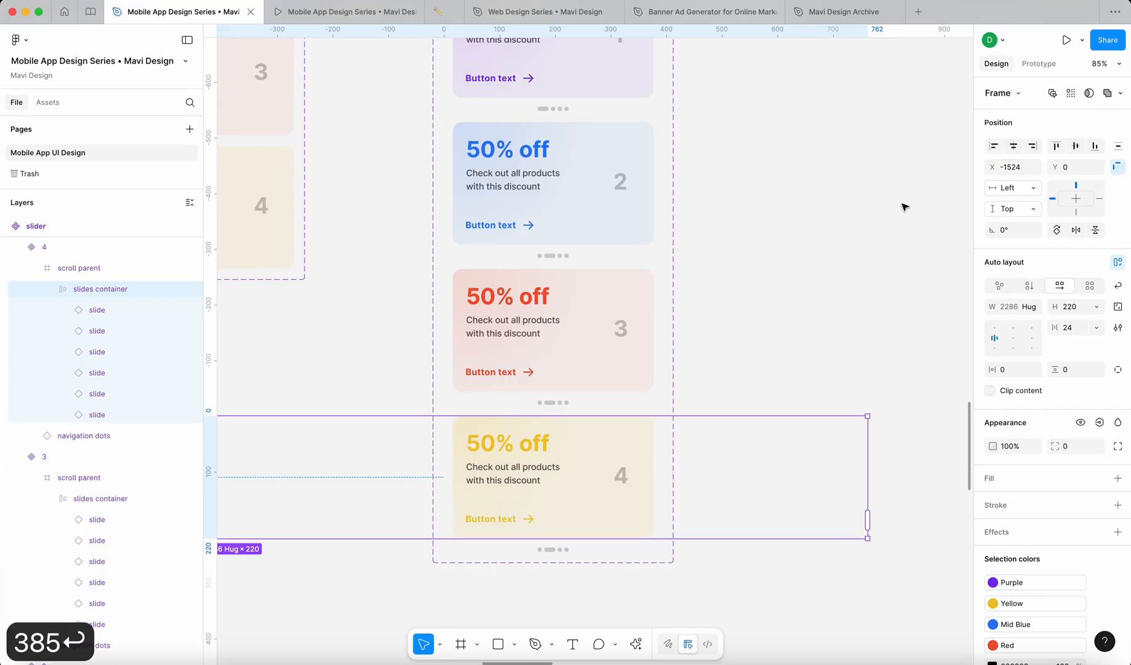
left_click(902, 213)
Step: Enlarge the slider component set's frame to about 875 × 1597 around its four variants
scroll(901, 216, "down", 4)
scroll(901, 216, "down", 4)
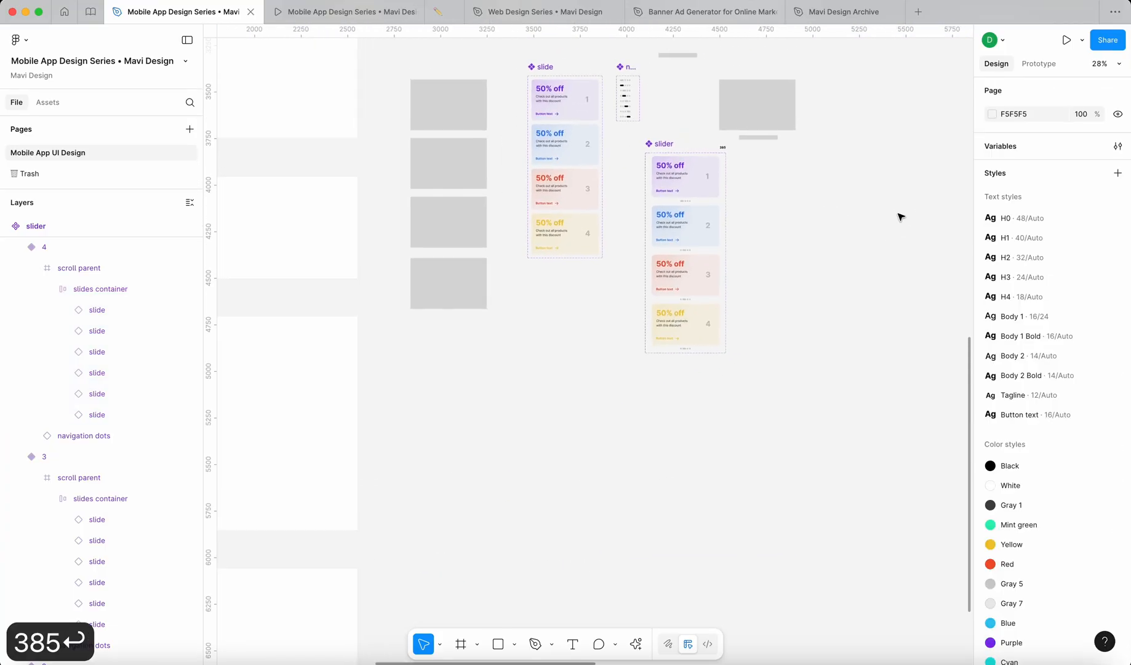
left_click(661, 147)
left_click_drag(726, 352, 808, 450)
scroll(732, 277, "up", 4)
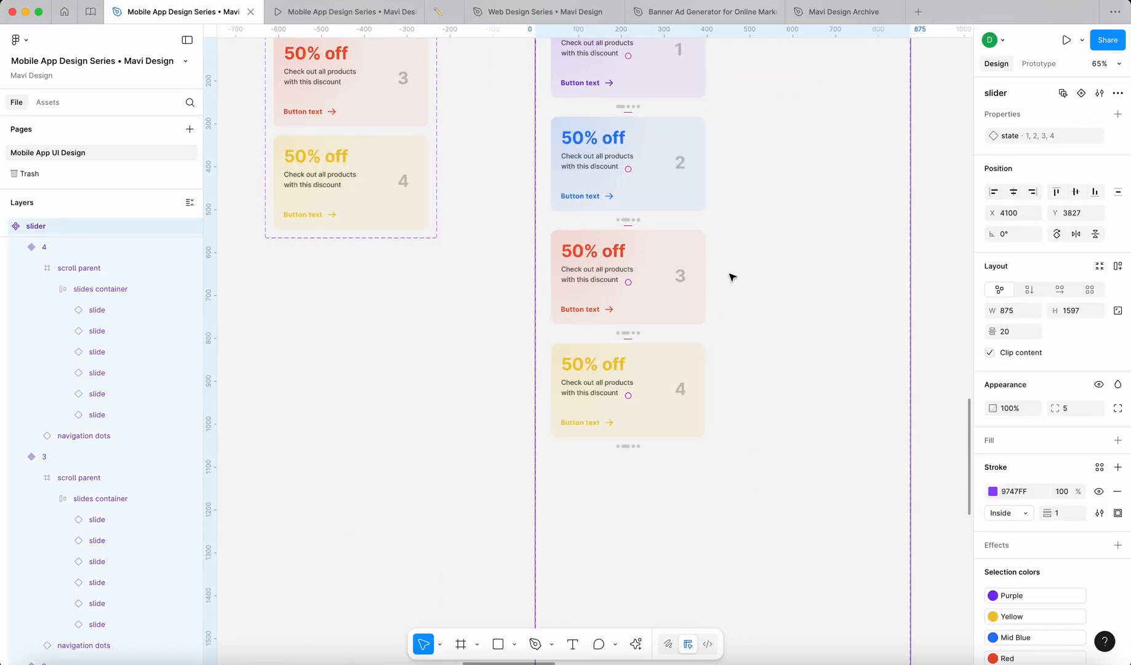
Step: Select all four slider variants and move them together to the middle of the enlarged component set
scroll(731, 277, "up", 2)
scroll(723, 283, "down", 3)
left_click(676, 372)
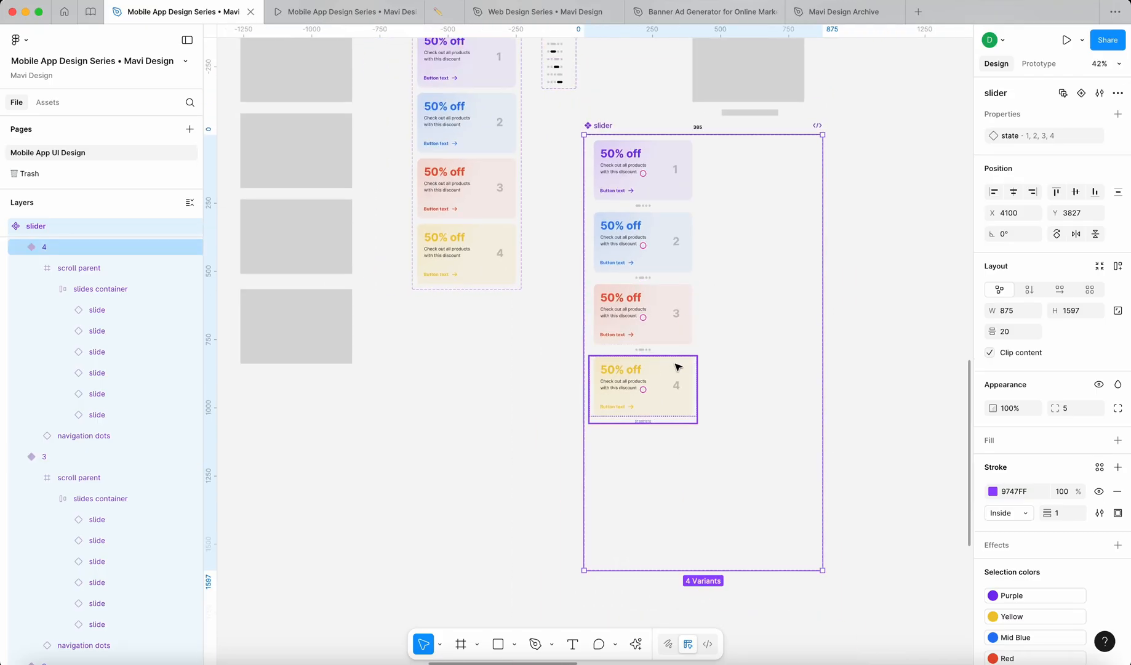
left_click(668, 328, "shift")
left_click(669, 241, "shift")
left_click(664, 179, "shift")
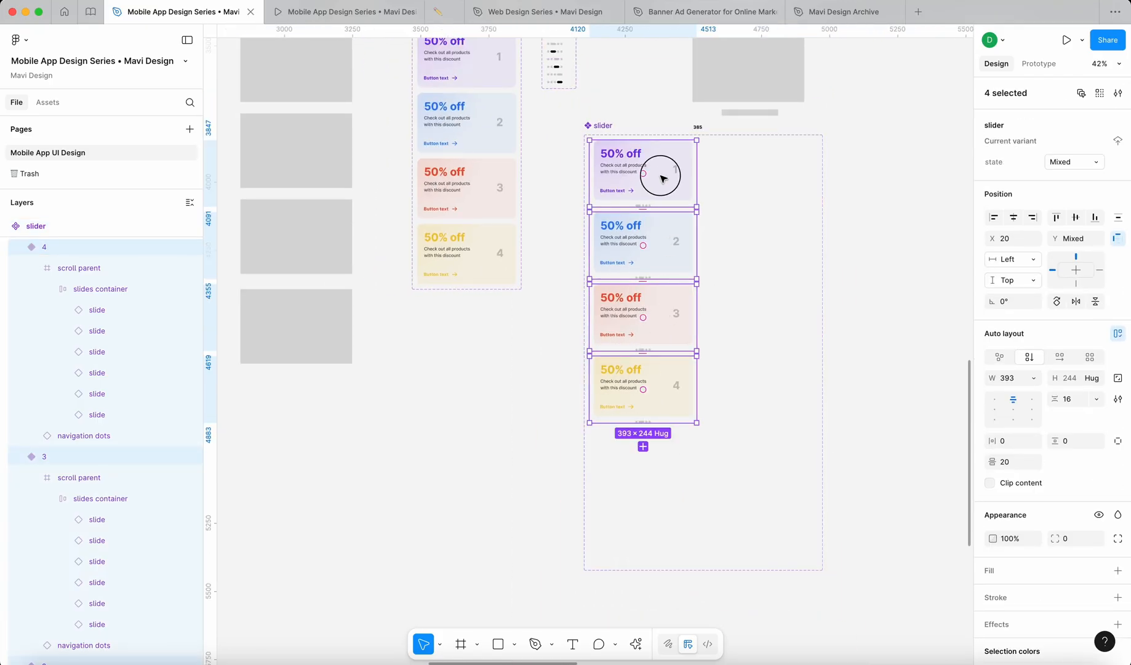
left_click_drag(664, 180, 721, 237)
left_click(840, 290)
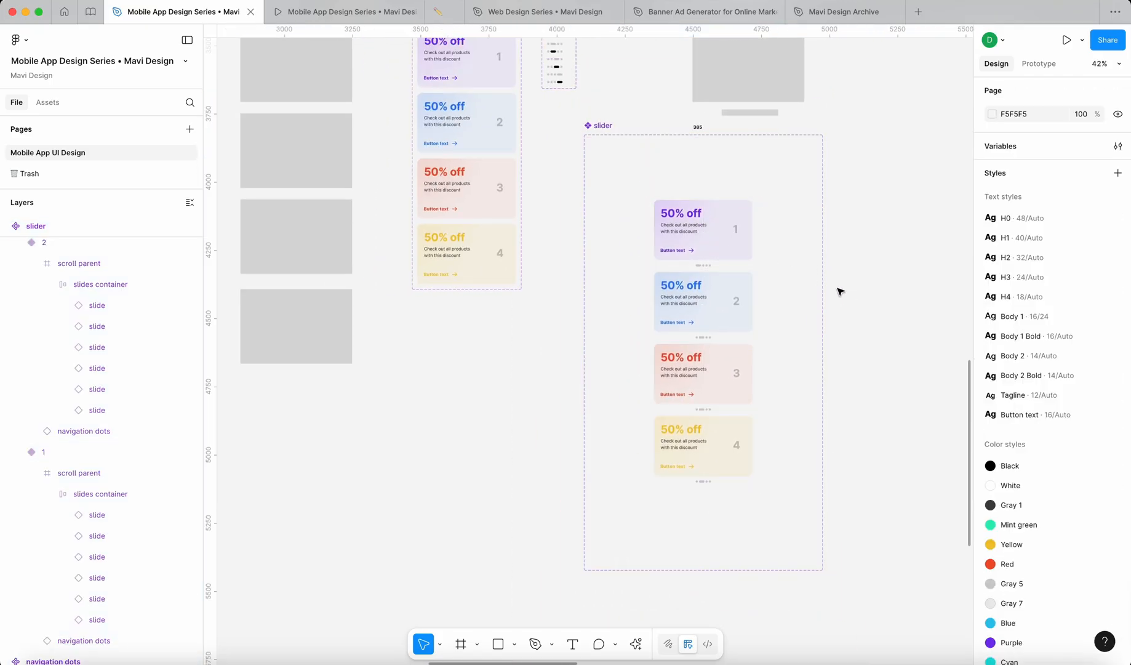
Step: Connect the blue slide in variant 2 to variant 3 with a prototype interaction that changes the state to 3
scroll(681, 357, "right", 1)
triple_click(681, 357)
triple_click(682, 280)
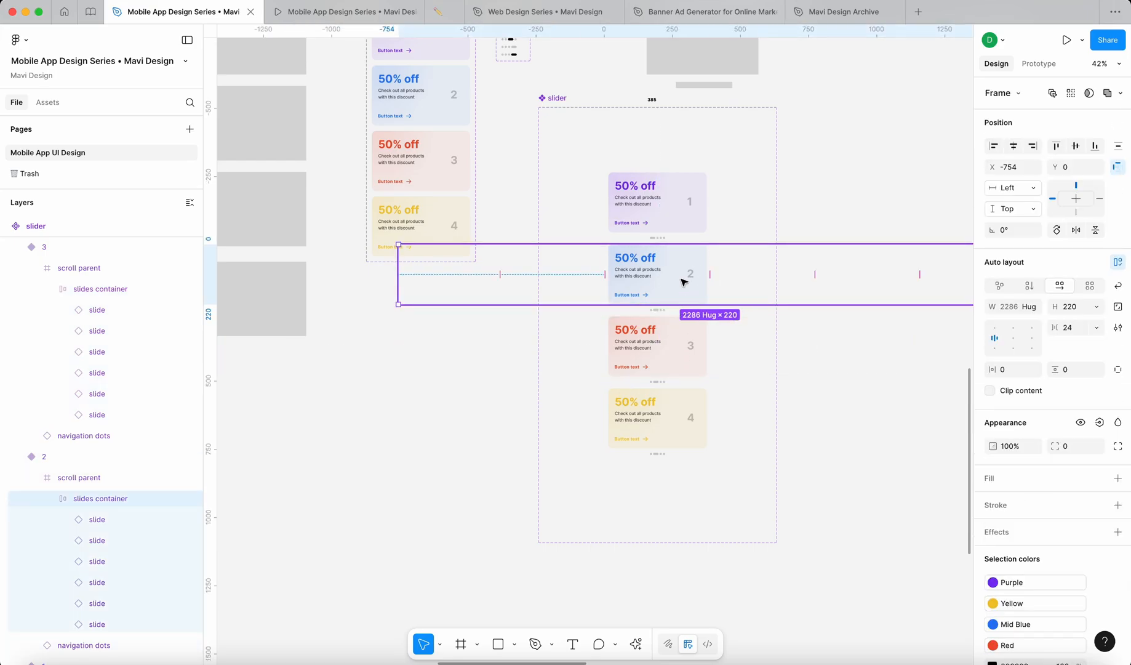
double_click(683, 282)
scroll(686, 284, "up", 3)
left_click(1039, 63)
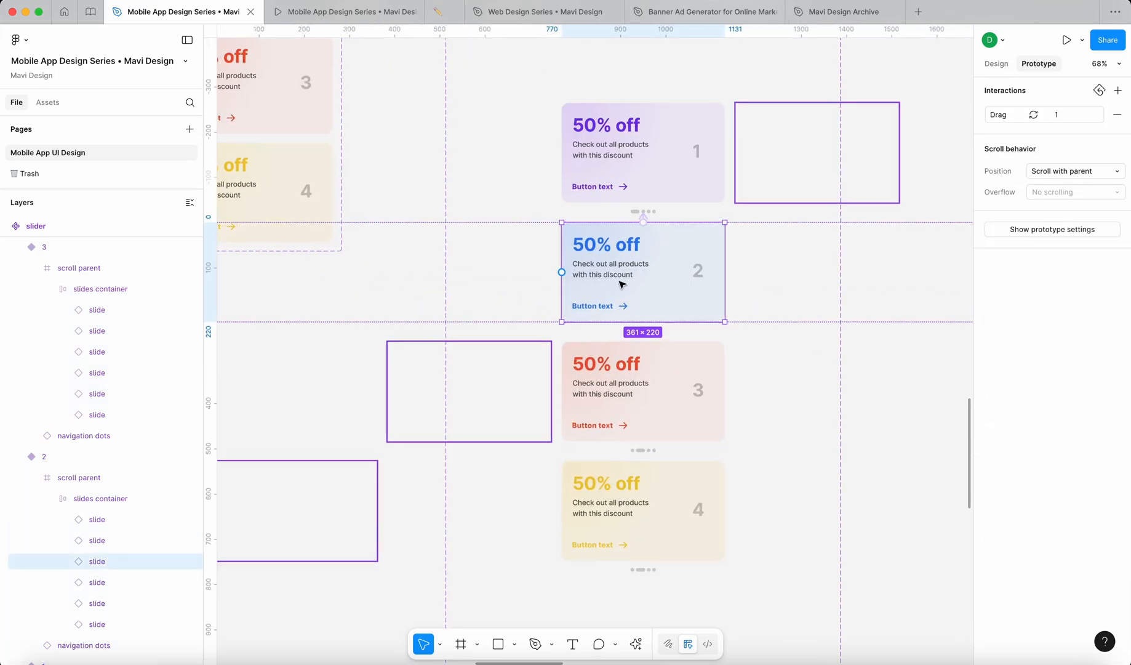
scroll(620, 283, "up", 5)
left_click_drag(668, 363, 672, 411)
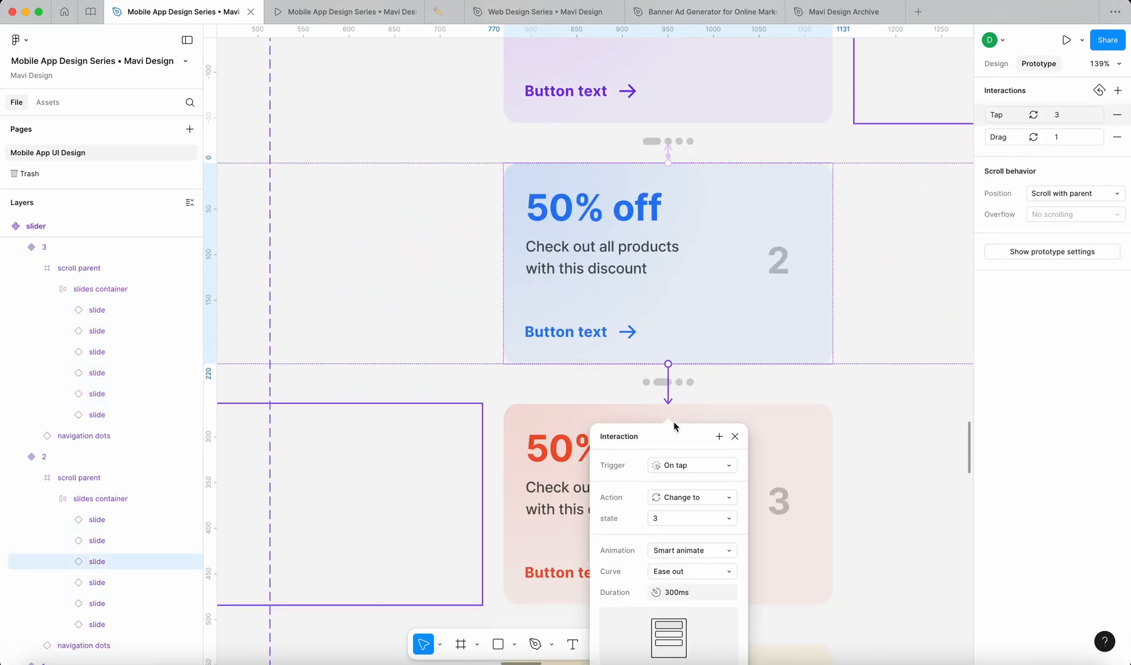
Step: Set the trigger of the interaction from variant 2 to variant 3 to On drag
scroll(680, 429, "down", 1)
scroll(637, 163, "down", 5)
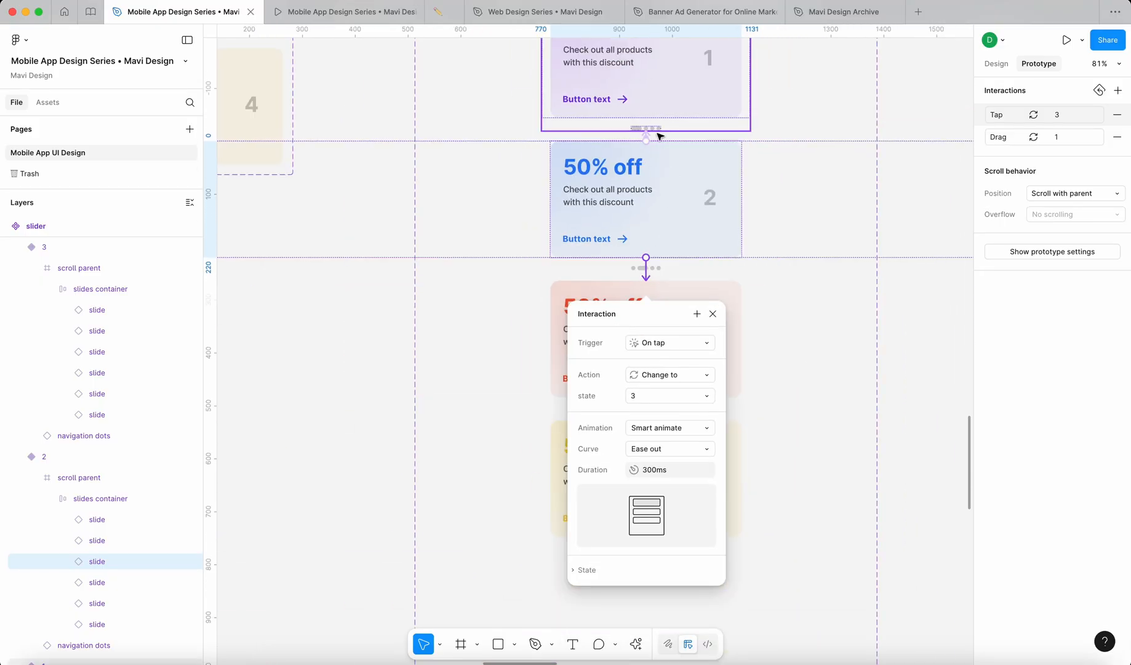
scroll(656, 339, "up", 5)
left_click(664, 301)
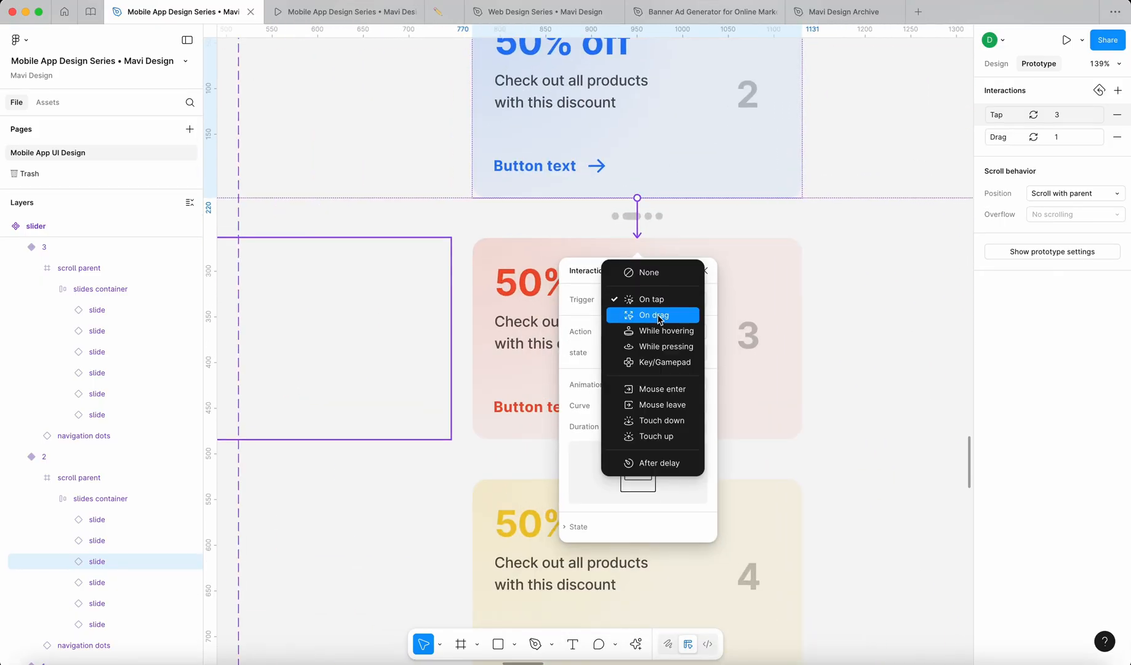
left_click(657, 316)
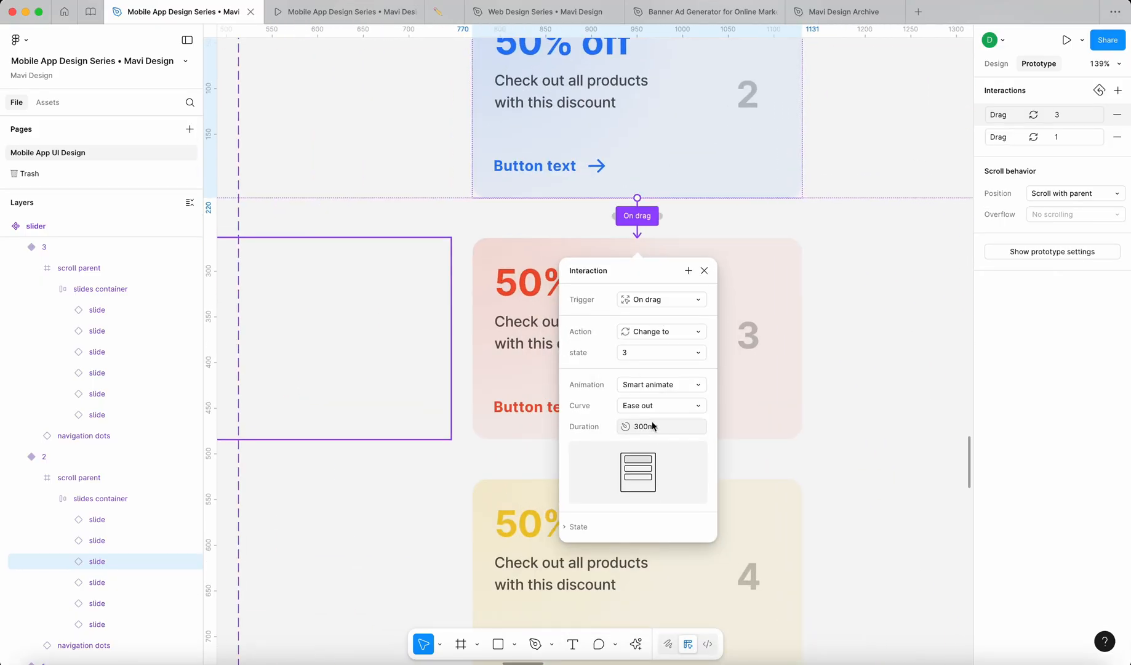
left_click(705, 272)
scroll(704, 269, "down", 5)
scroll(694, 203, "up", 1)
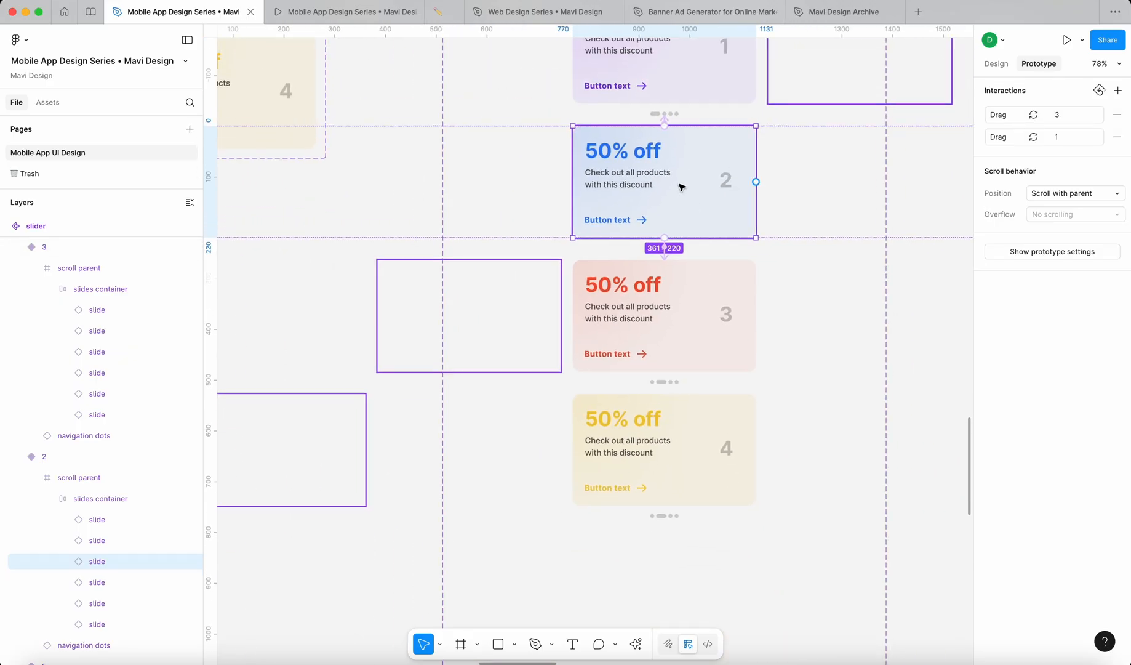
scroll(675, 178, "up", 1)
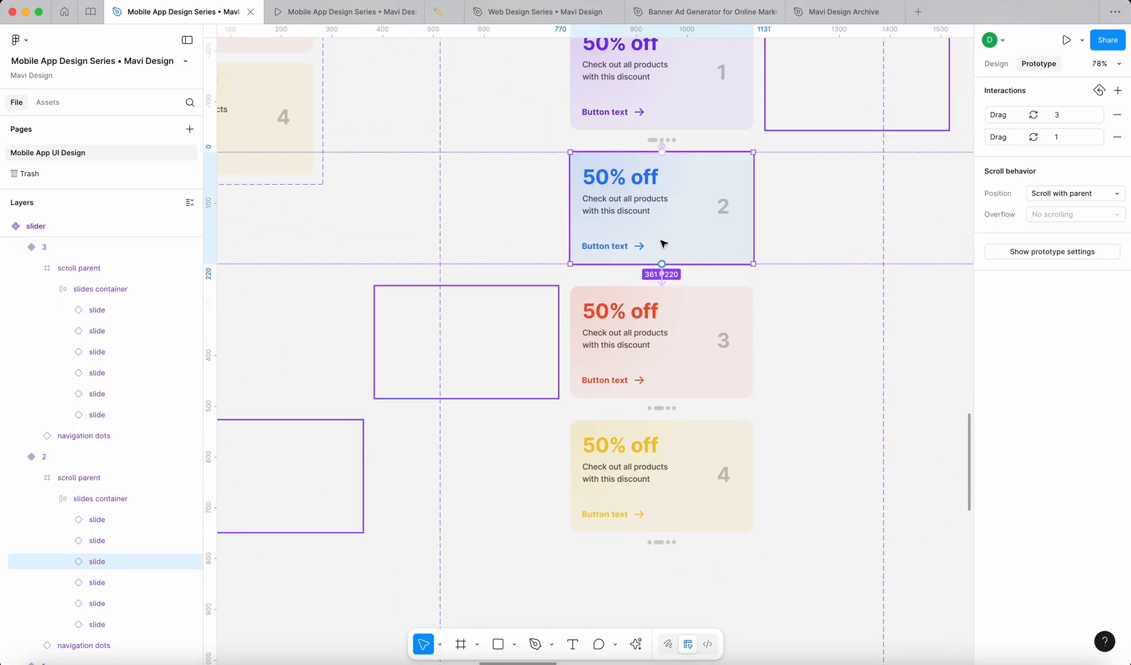
Step: Connect the red slide in variant 3 to variant 2 with an On drag interaction that changes the state to 2
left_click(692, 340)
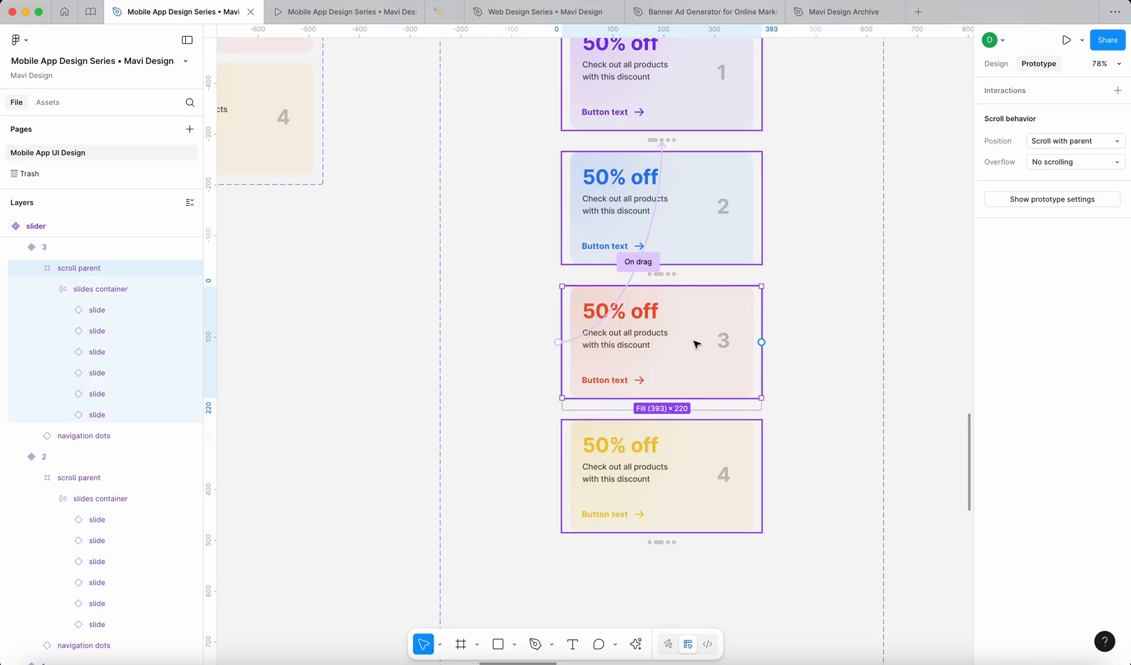
double_click(694, 342)
double_click(693, 342)
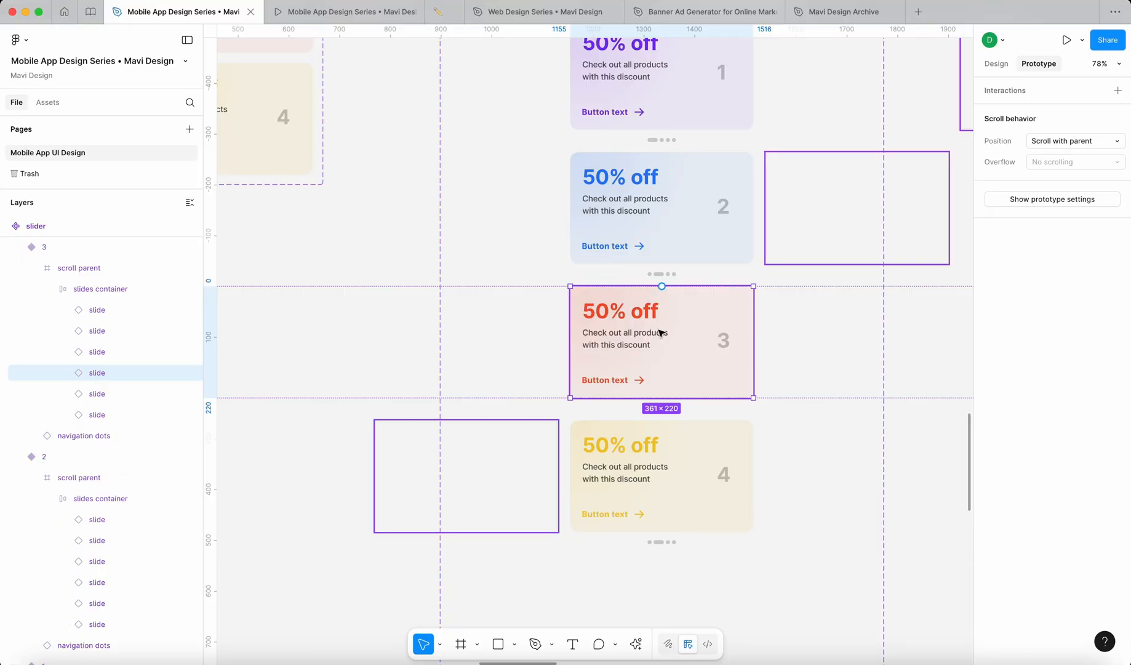
scroll(659, 333, "up", 3)
left_click_drag(662, 267, 688, 258)
left_click(688, 315)
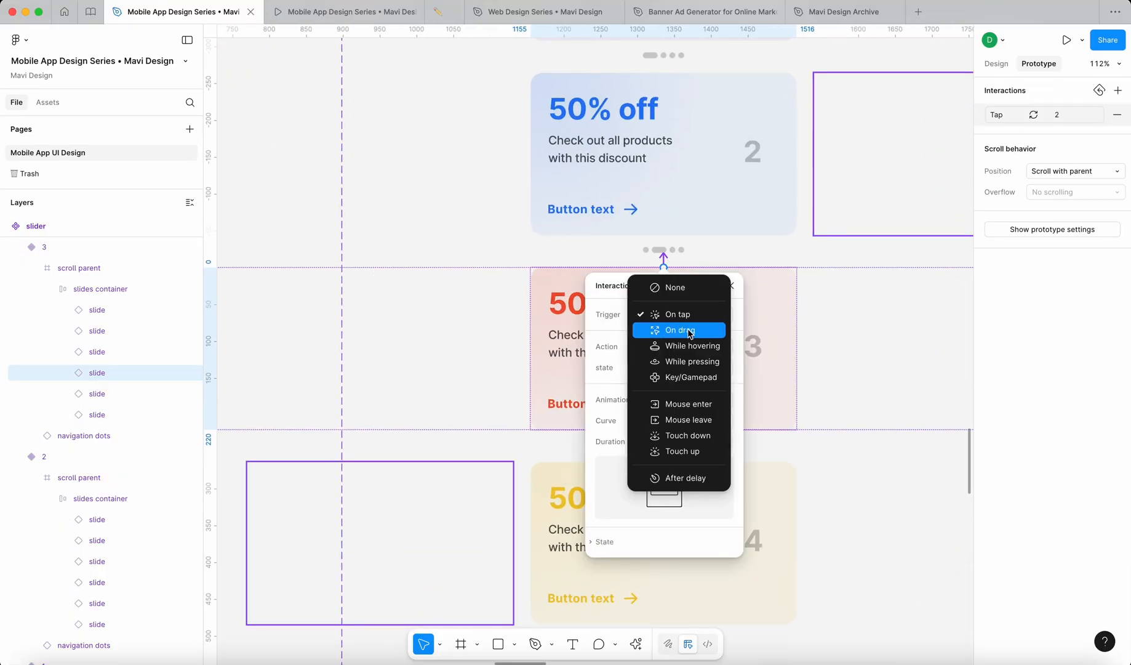
left_click(690, 331)
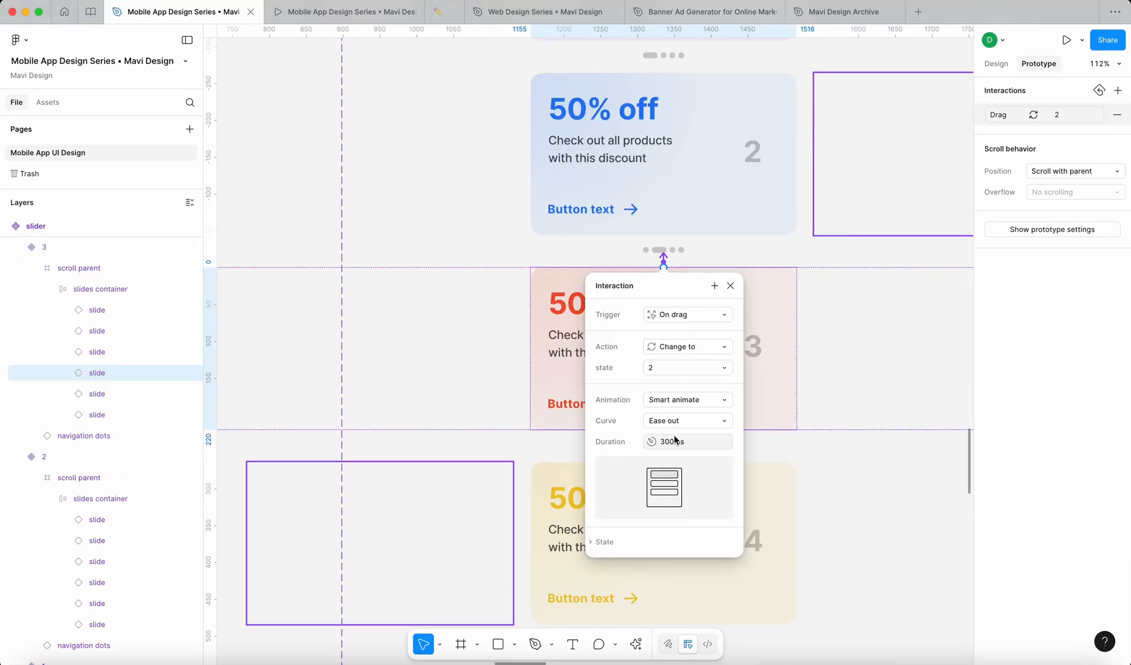
left_click(731, 287)
Step: Connect the red slide in variant 3 to variant 4 with an On drag interaction that changes the state to 4
scroll(684, 362, "down", 2)
scroll(684, 362, "right", 1)
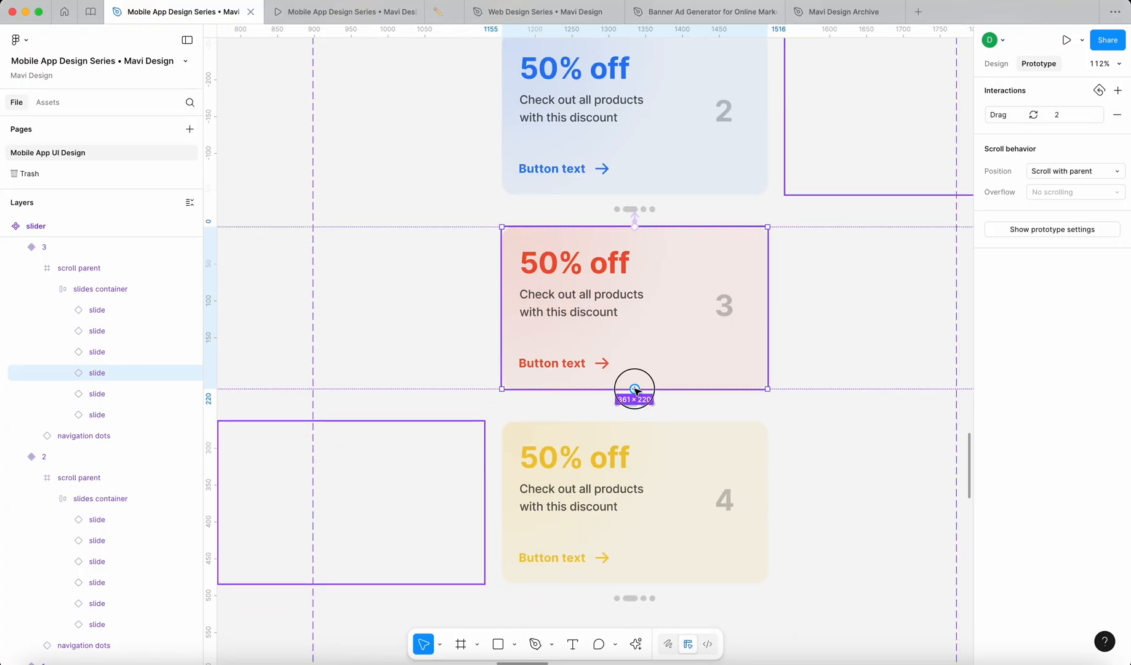
left_click_drag(634, 388, 658, 433)
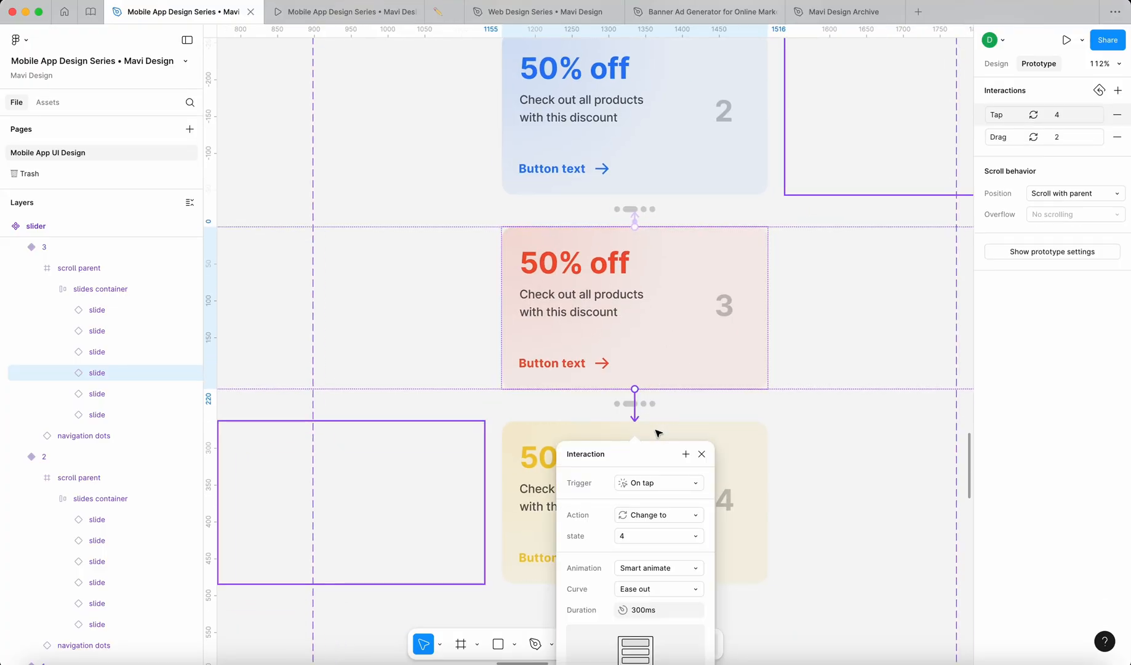
left_click(645, 482)
left_click(646, 496)
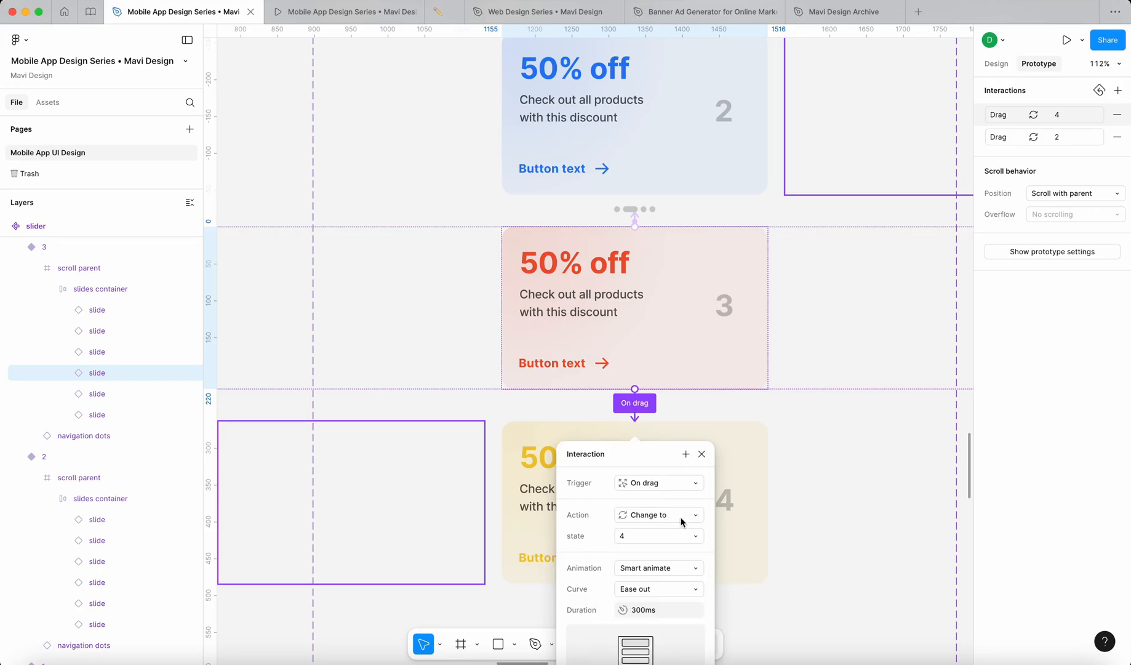
left_click(701, 454)
Step: Connect the yellow slide in variant 4 back to variant 3 with an interaction that changes the state to 3
left_click(682, 500)
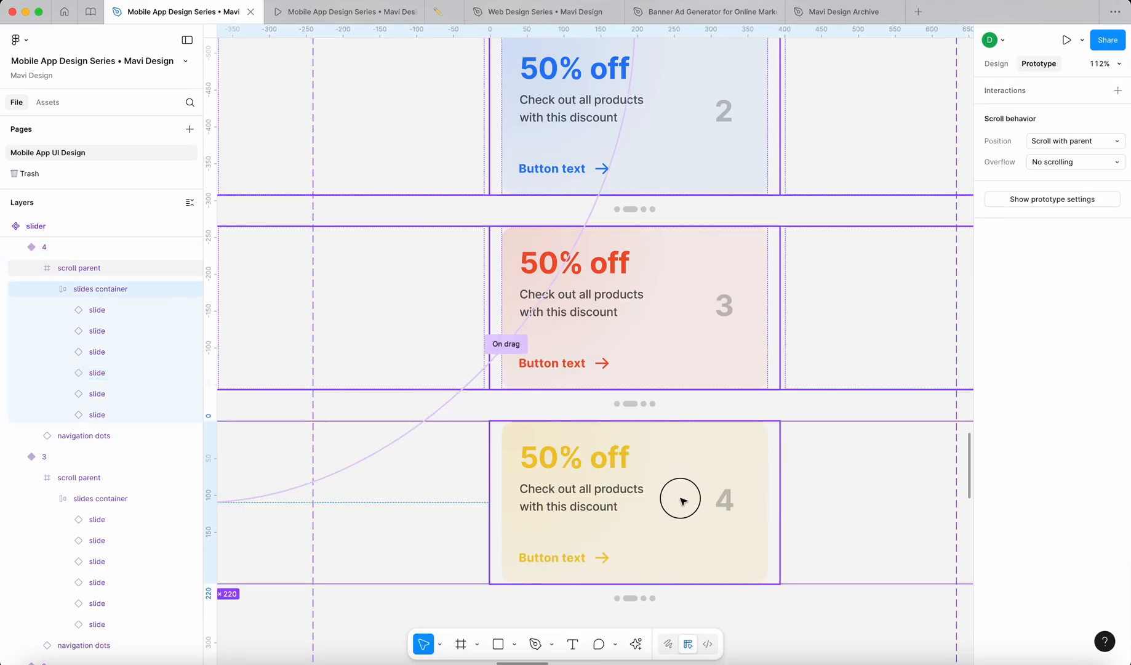
left_click_drag(636, 422, 677, 397)
scroll(676, 400, "down", 5)
scroll(669, 404, "up", 5)
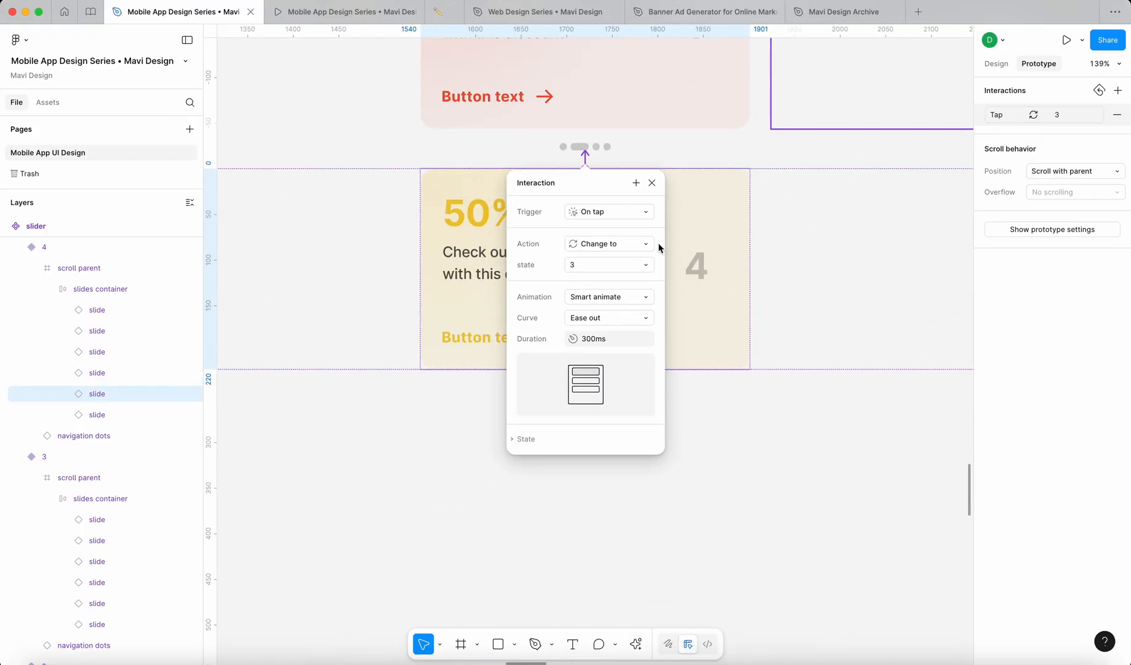
scroll(659, 244, "down", 8)
left_click(707, 275)
Step: Examine the slides around the yellow one in variant 4 and the design properties of its last slide
scroll(665, 272, "up", 4)
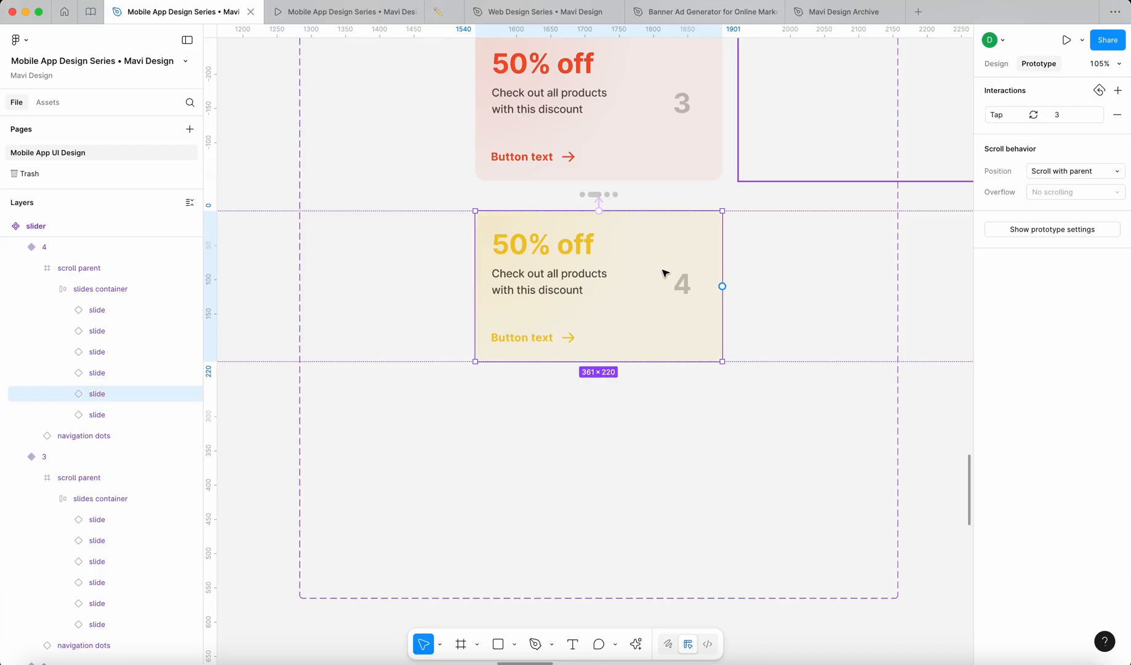
scroll(618, 397, "down", 4)
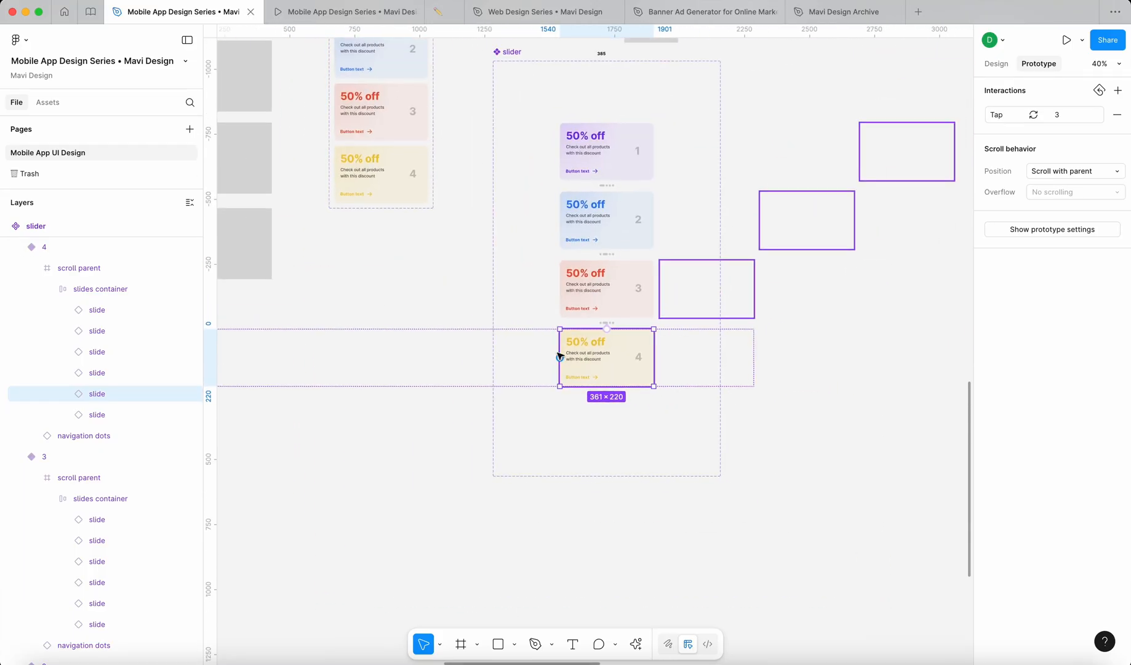
scroll(590, 347, "up", 3)
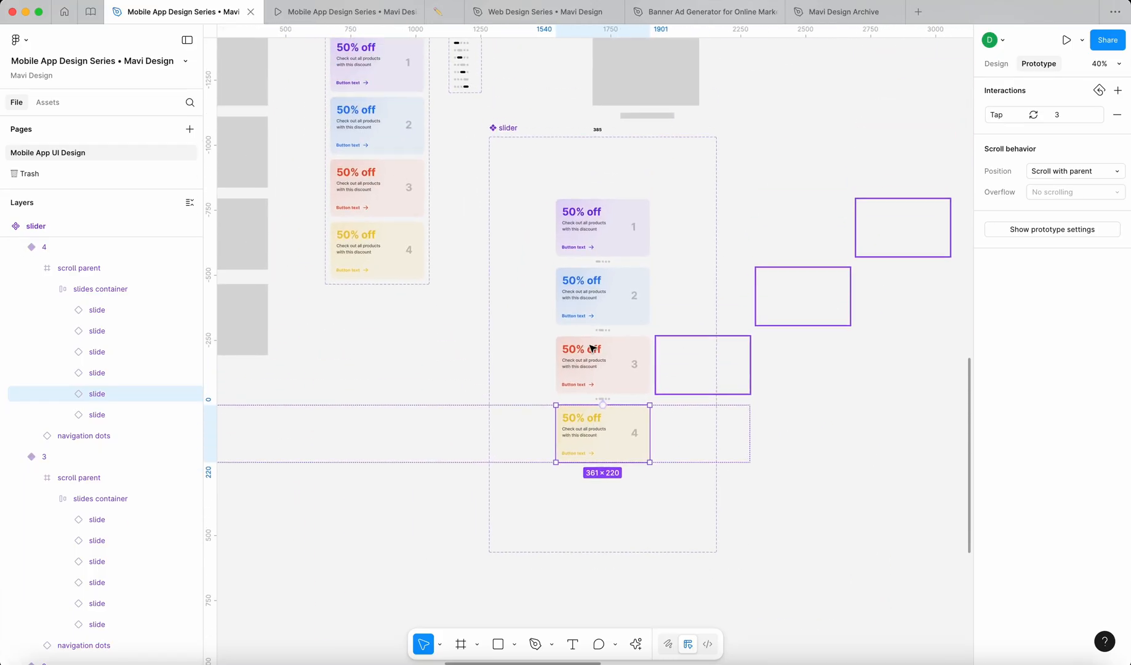
scroll(607, 471, "up", 4)
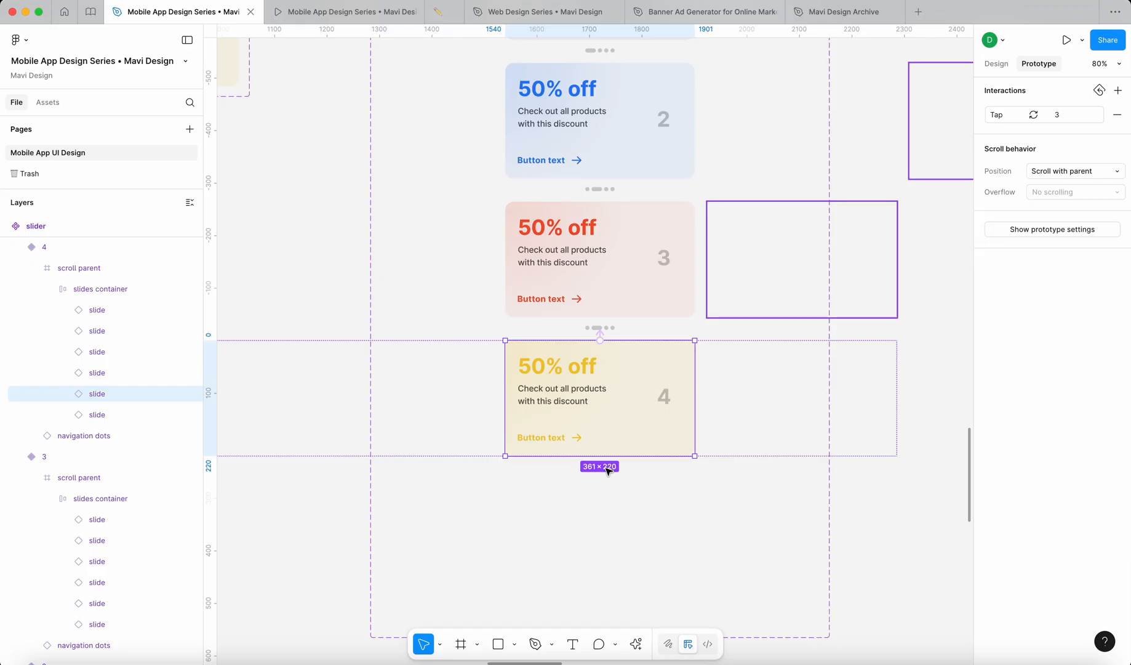
scroll(607, 470, "down", 4)
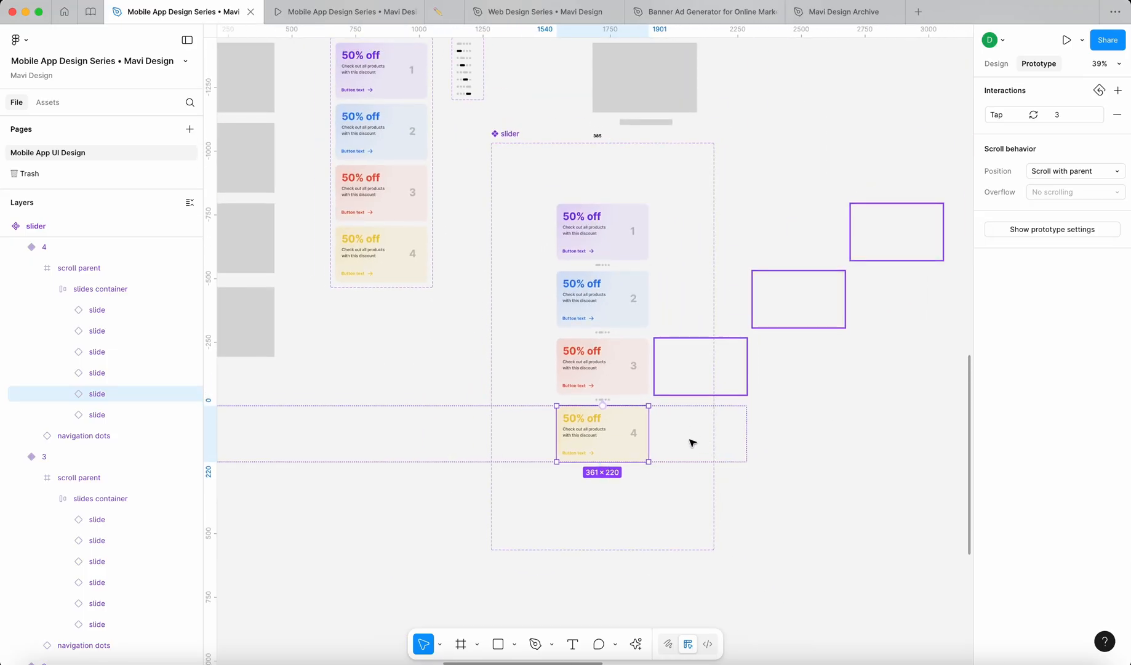
scroll(671, 424, "up", 3)
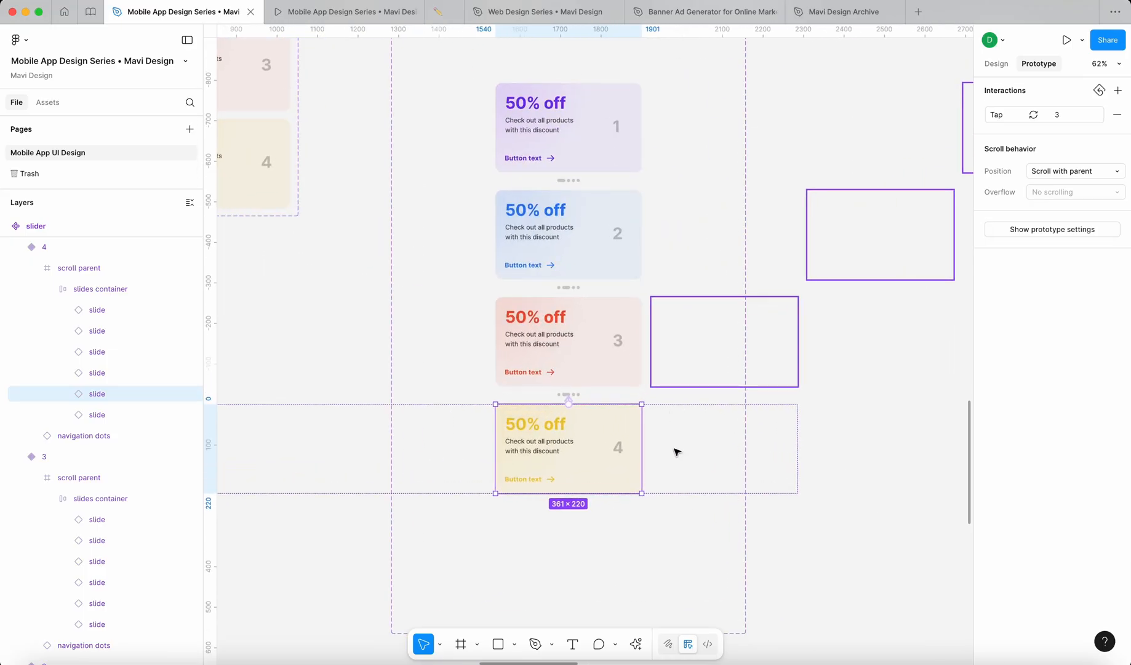
left_click(97, 414)
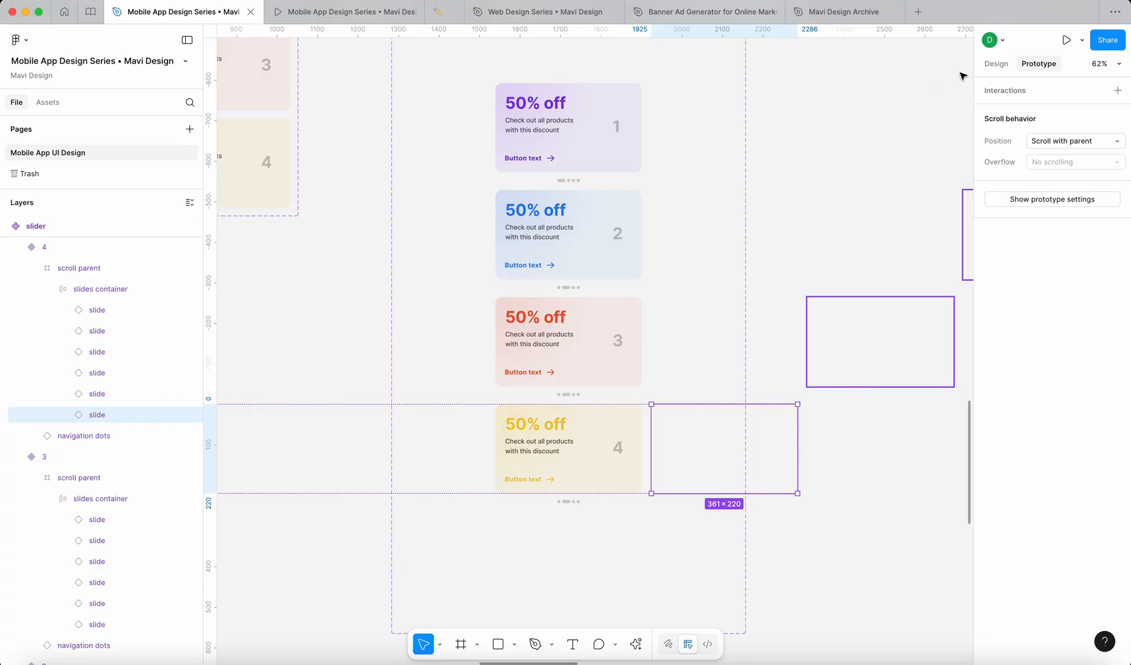
left_click(996, 63)
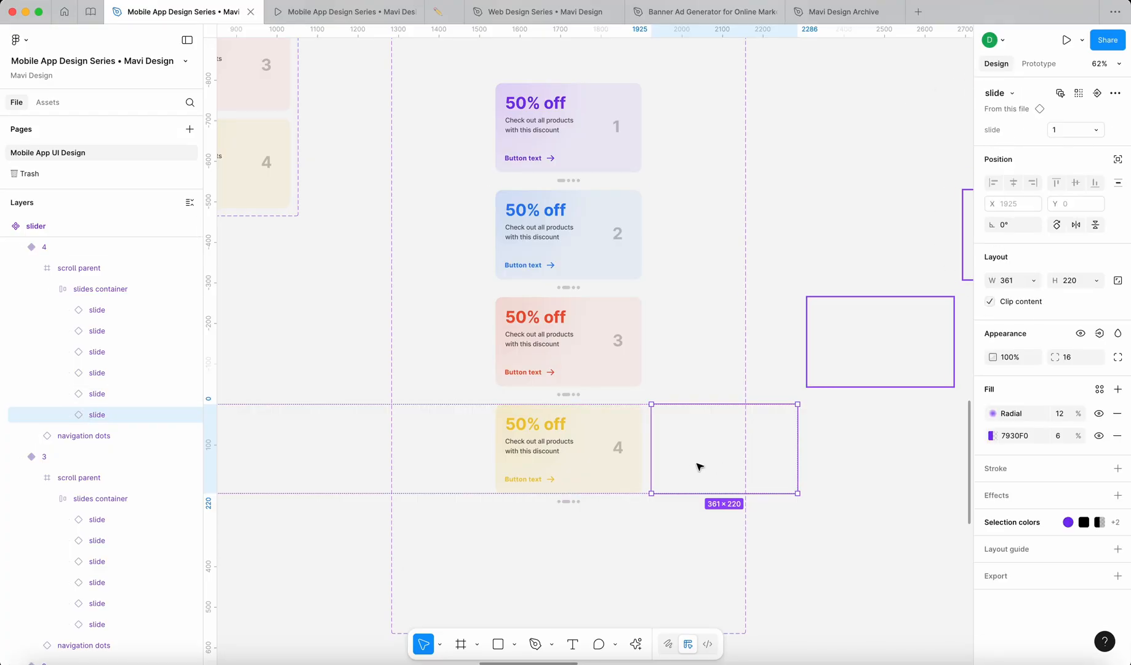
Step: Examine the slides container of variant 1 and the layout of the whole slider component set
left_click(570, 122)
double_click(570, 122)
double_click(569, 122)
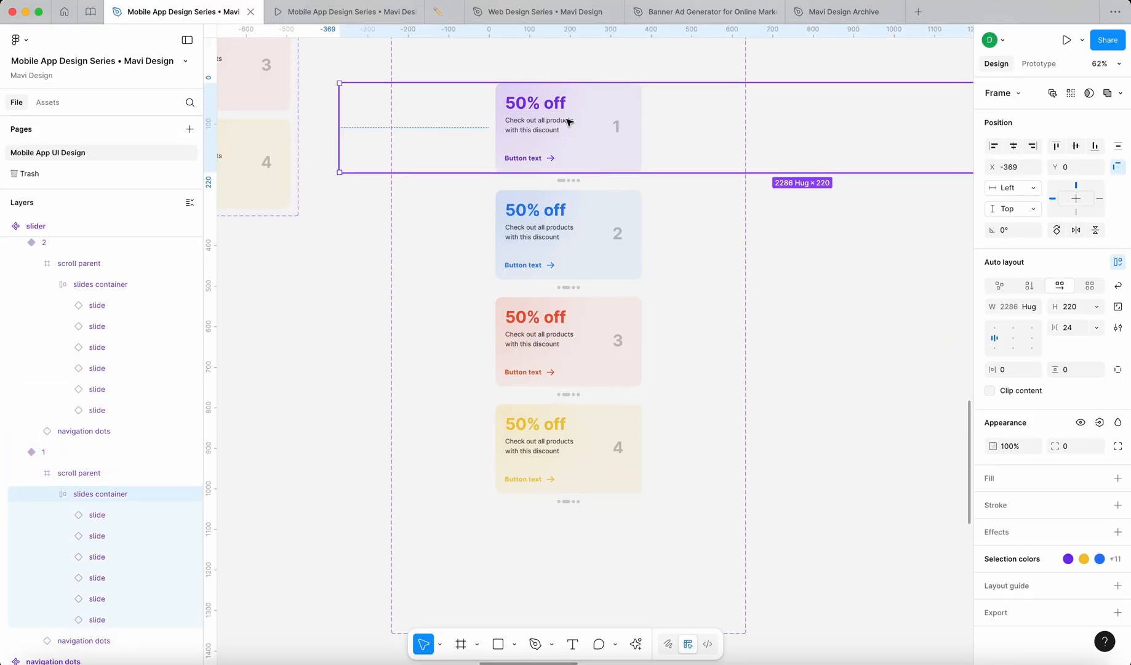
left_click(814, 463)
scroll(813, 463, "down", 3)
scroll(814, 462, "down", 2)
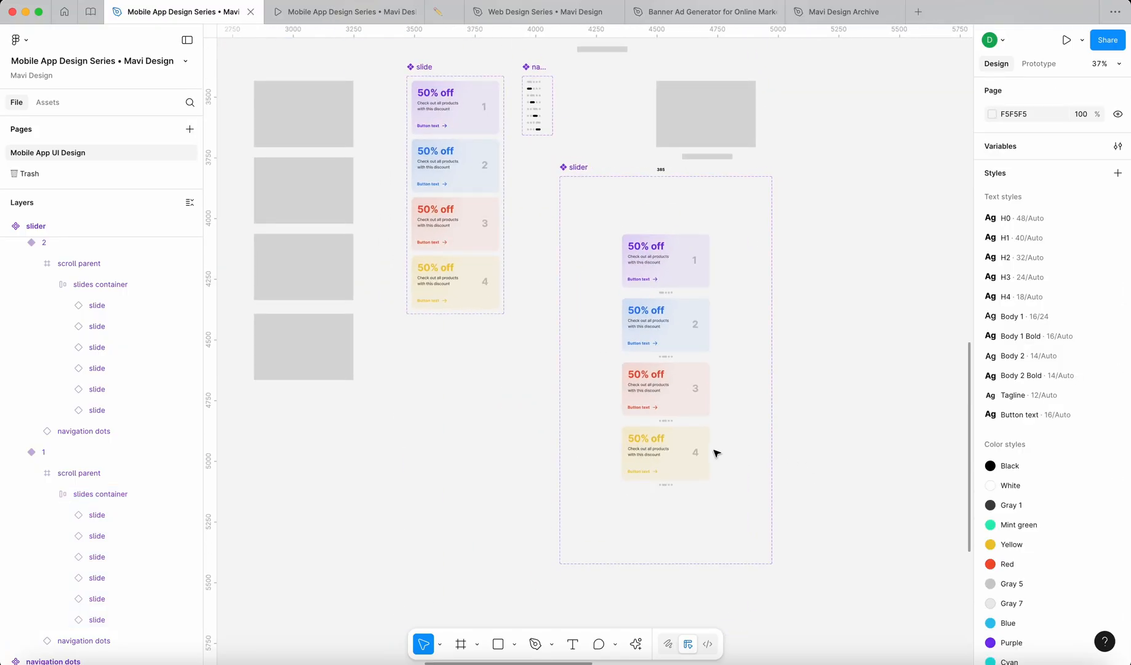
scroll(714, 453, "up", 5)
scroll(708, 451, "down", 4)
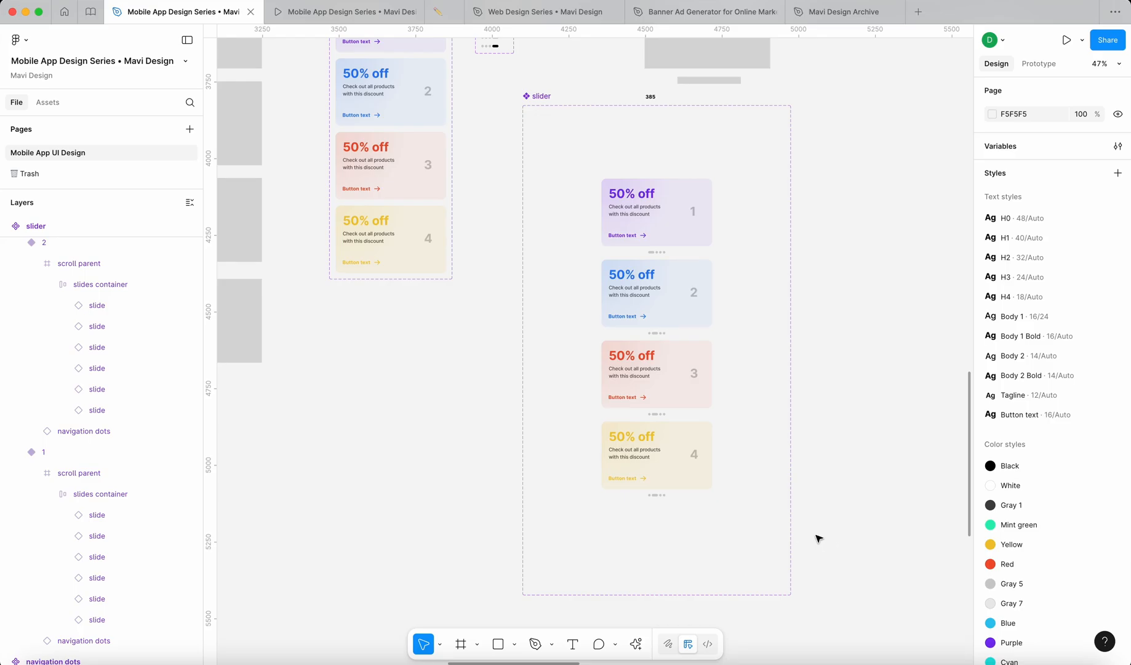
Step: Review the drag interaction from variant 3 to variant 4, including its state reset options
left_click(671, 394)
key("shift+e")
key("shift+2")
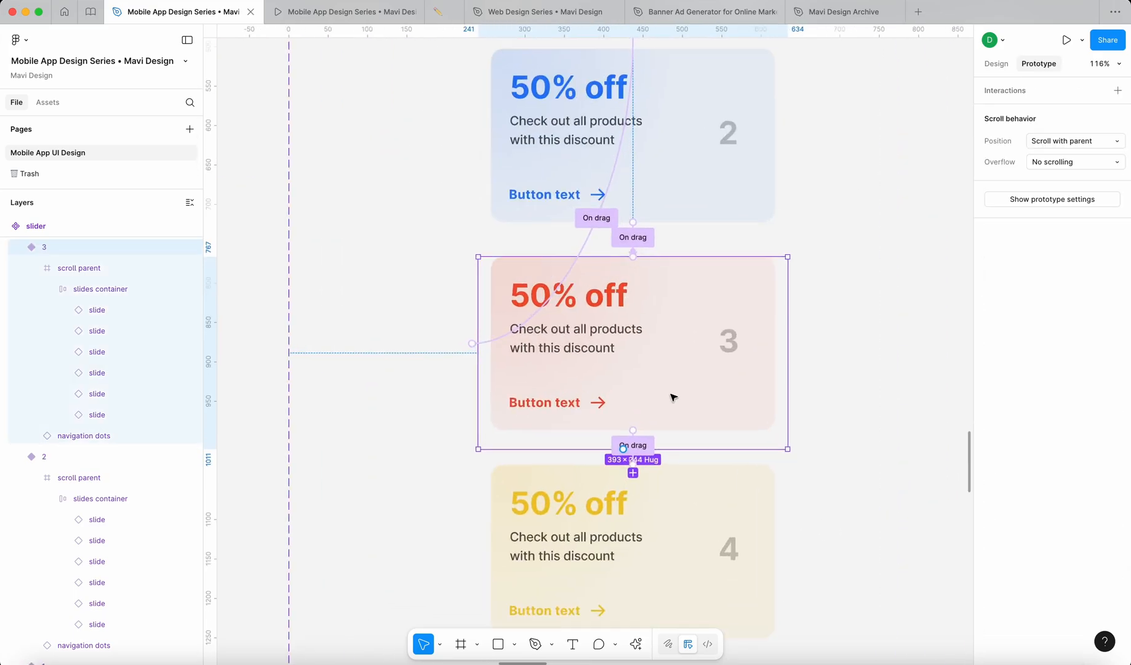
left_click(628, 454)
left_click(586, 612)
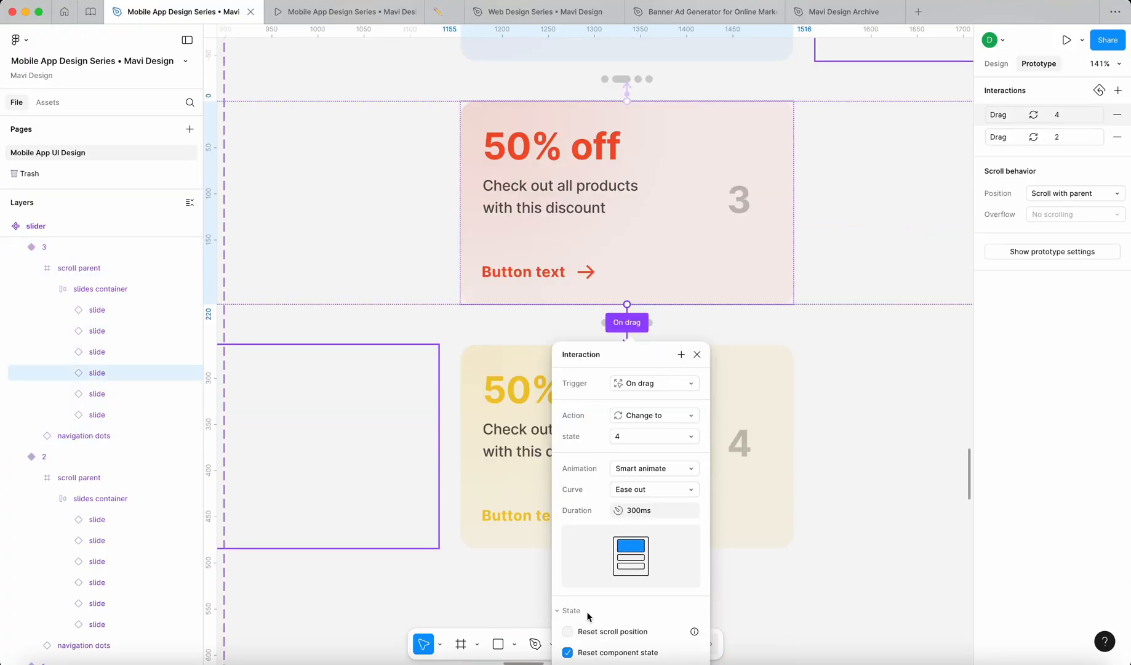
left_click(697, 306)
Step: Set the trigger of the interaction from variant 4 to variant 3 to On drag and check its state reset options
left_click(677, 396)
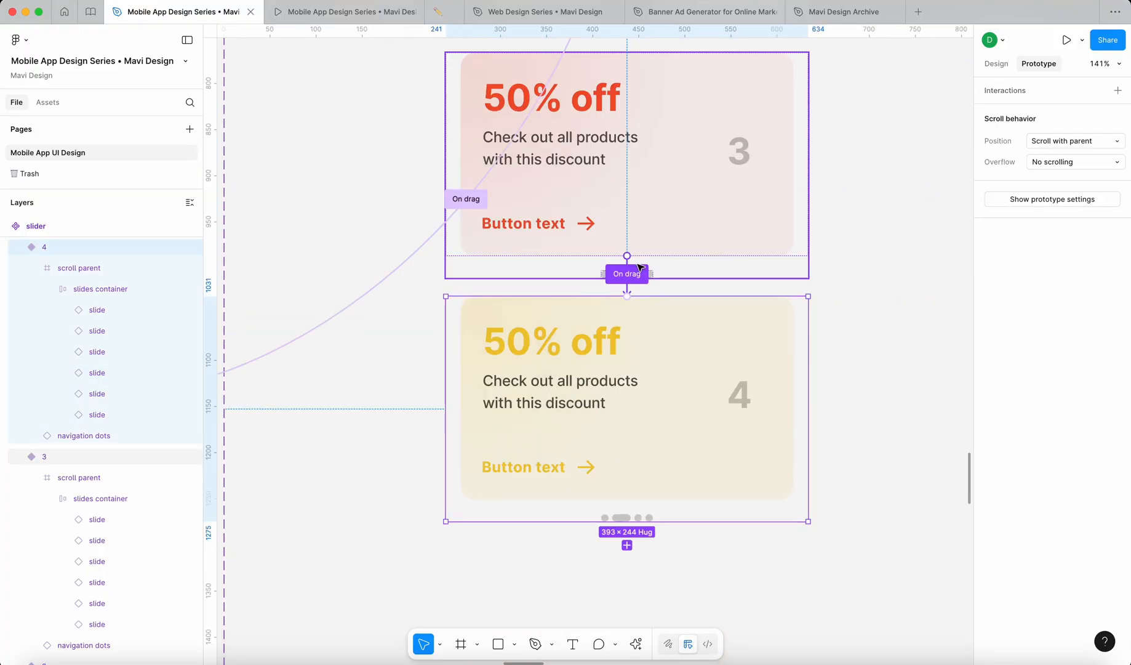
left_click(679, 196)
left_click(694, 311)
scroll(603, 280, "up", 10)
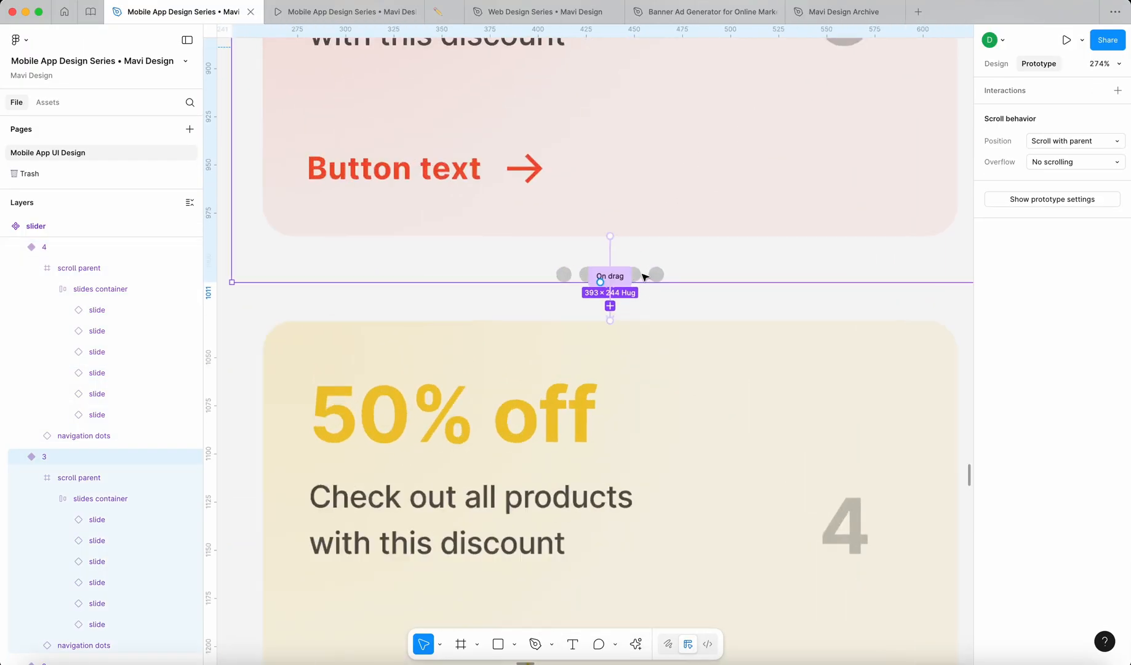
left_click(598, 280)
left_click(702, 318)
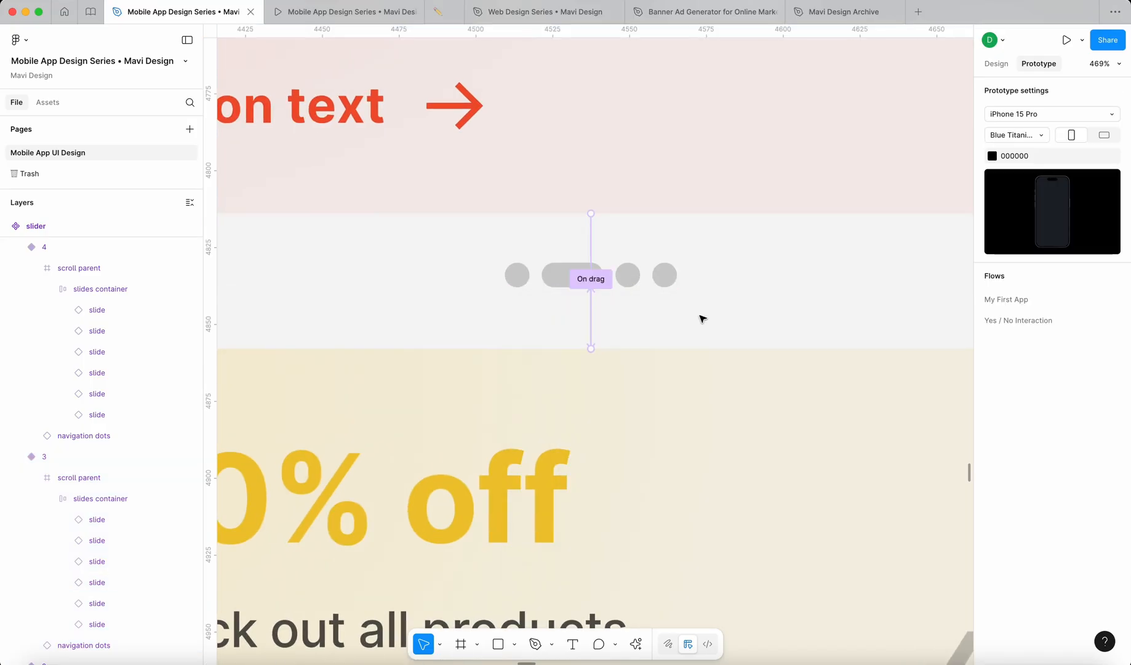
left_click(592, 312)
left_click(634, 376)
left_click(640, 384)
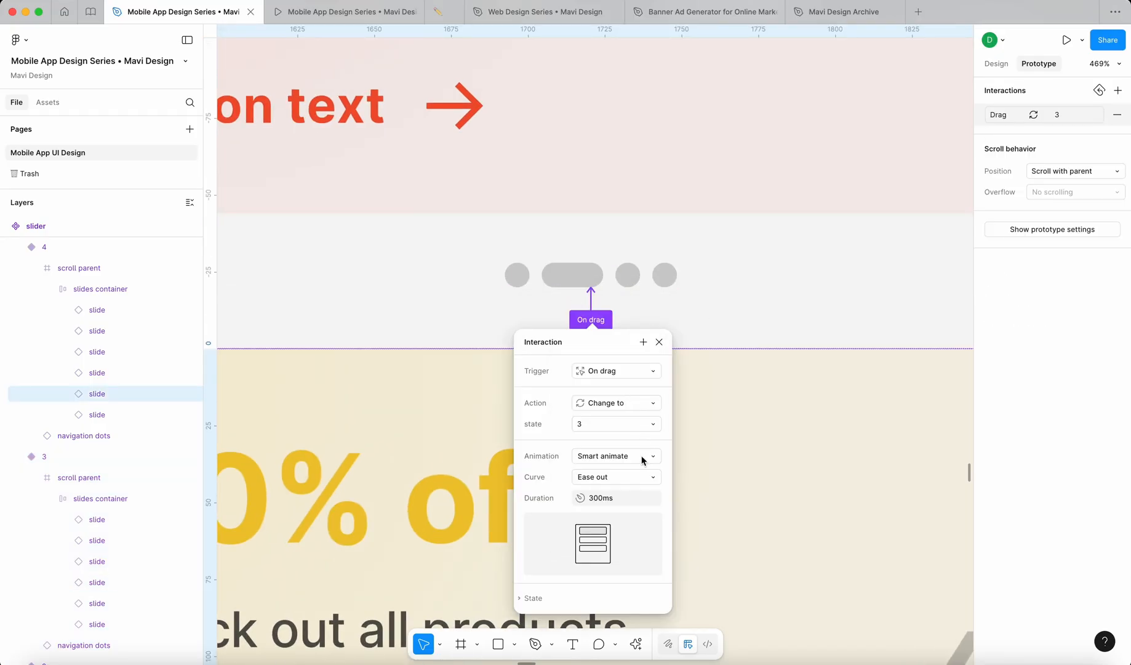
left_click(534, 598)
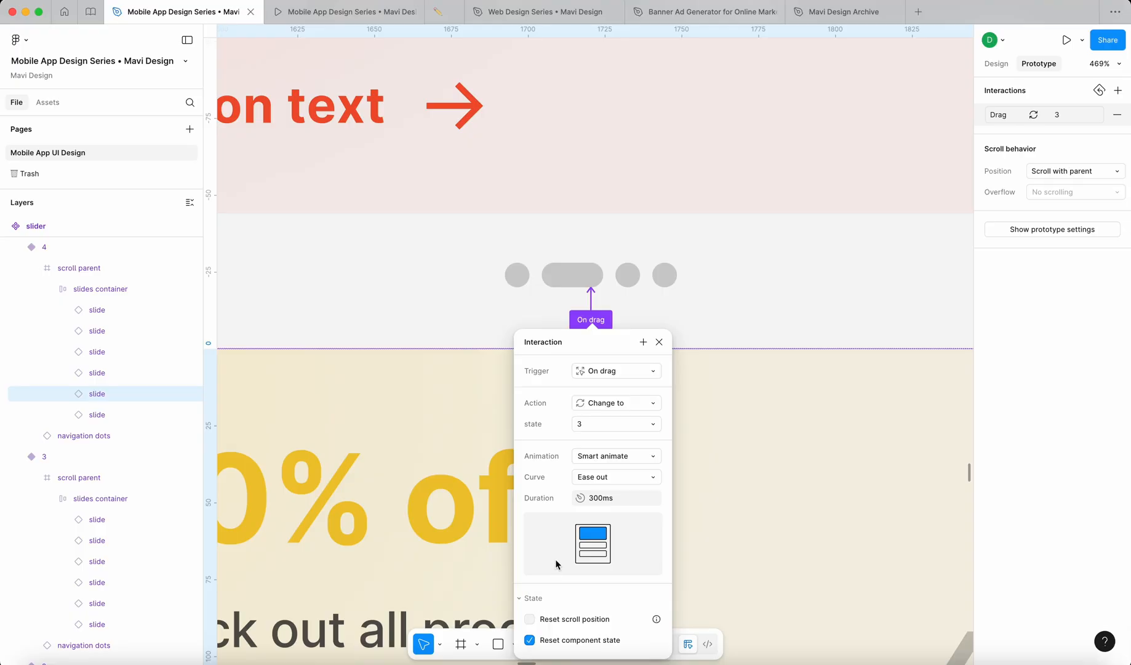
left_click(659, 298)
scroll(667, 297, "down", 10)
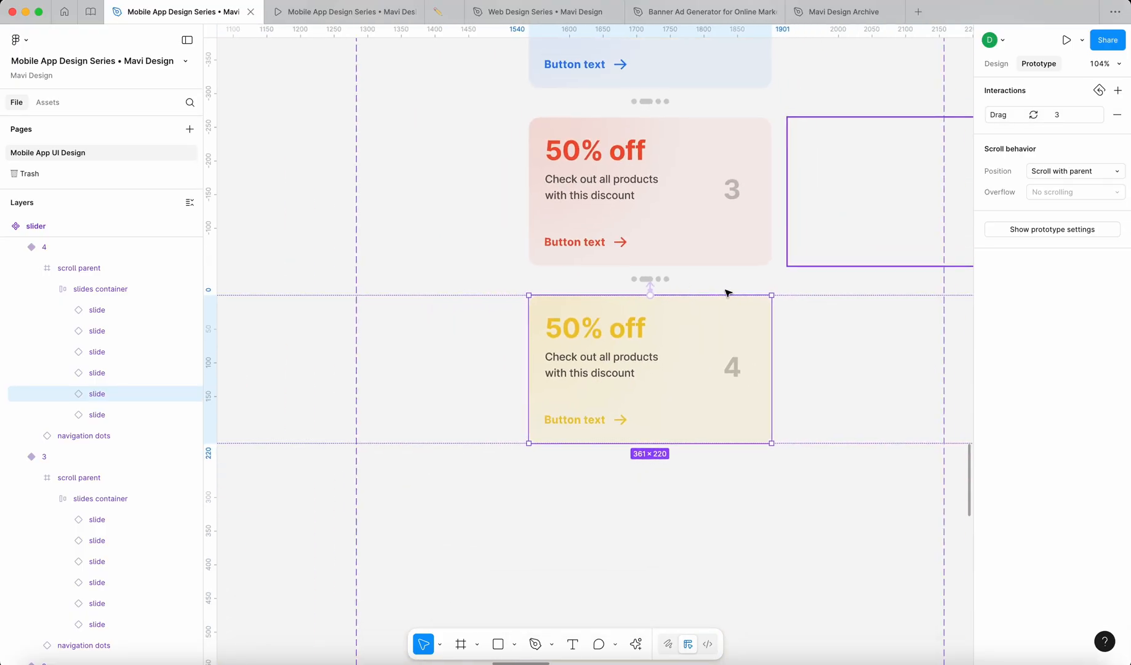
Step: Switch to the prototype preview of the mobile app and reload it
left_click(781, 514)
key("super+alt+Return")
right_click(332, 11)
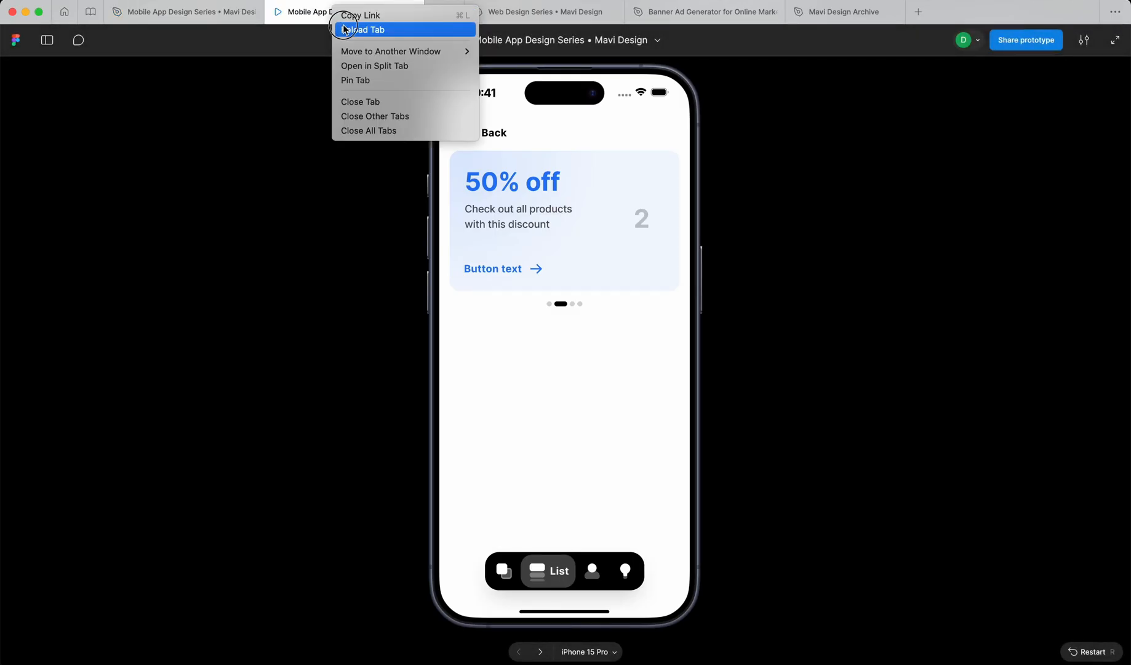
left_click(356, 27)
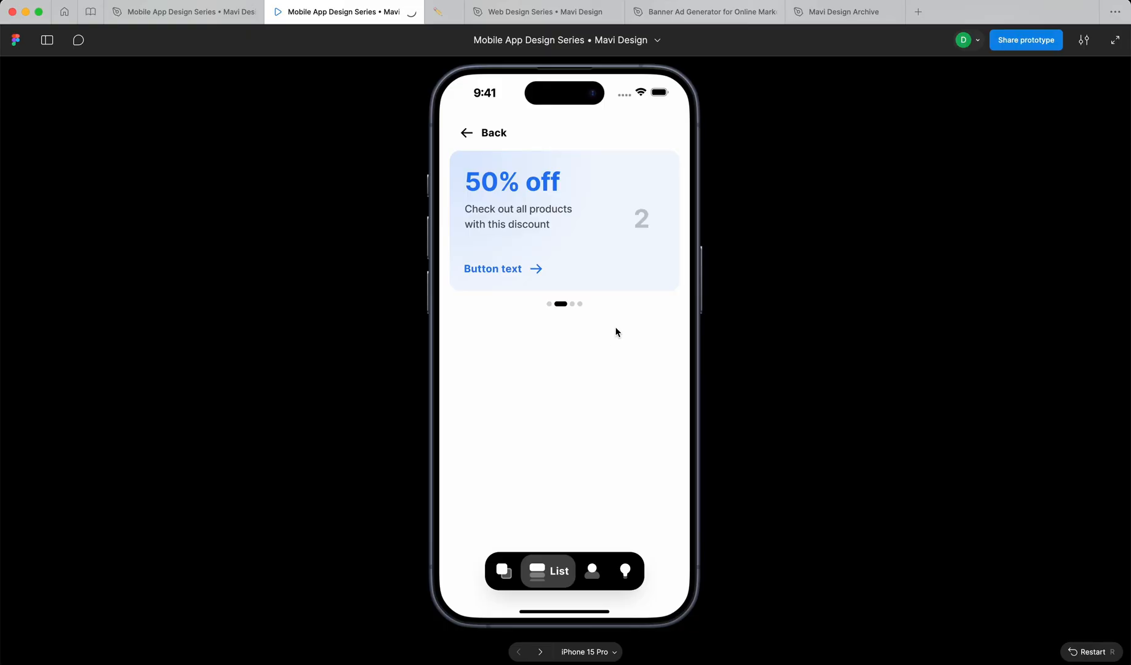
Step: Test the slider in the prototype preview by swiping repeatedly back and forth through the discount cards
left_click_drag(483, 216, 548, 237)
mouse_move(649, 244)
left_mouse_down()
mouse_move(586, 254)
mouse_move(643, 257)
mouse_move(611, 237)
mouse_move(509, 239)
mouse_move(658, 234)
left_mouse_up()
left_click_drag(547, 234, 486, 236)
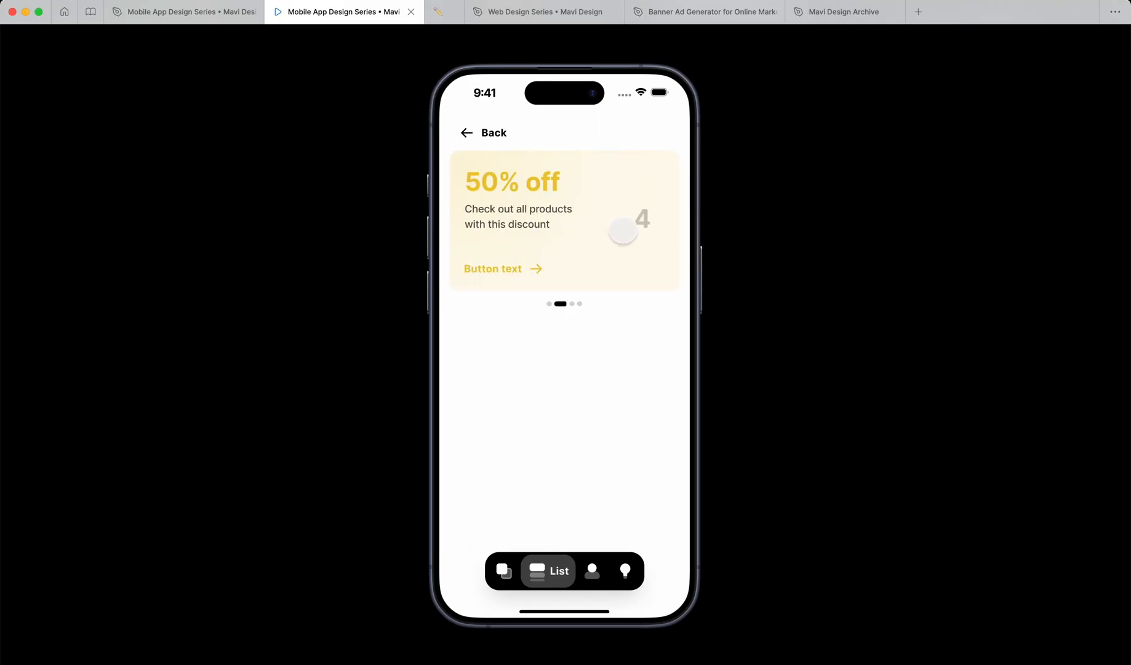
left_click_drag(493, 232, 720, 243)
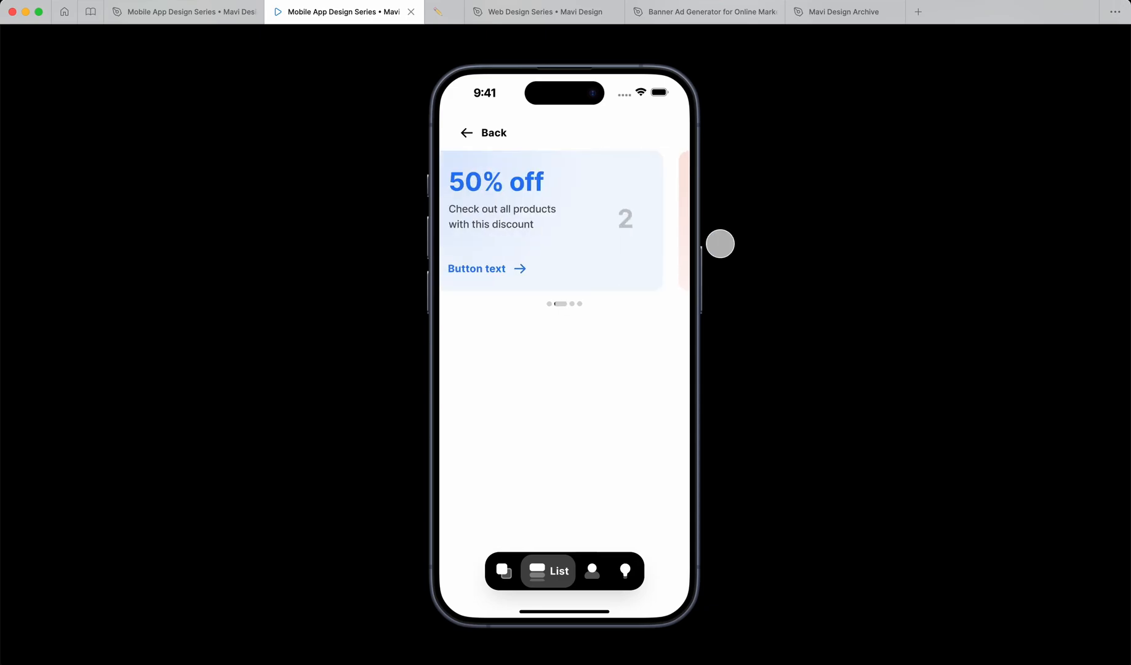
left_click_drag(584, 231, 724, 241)
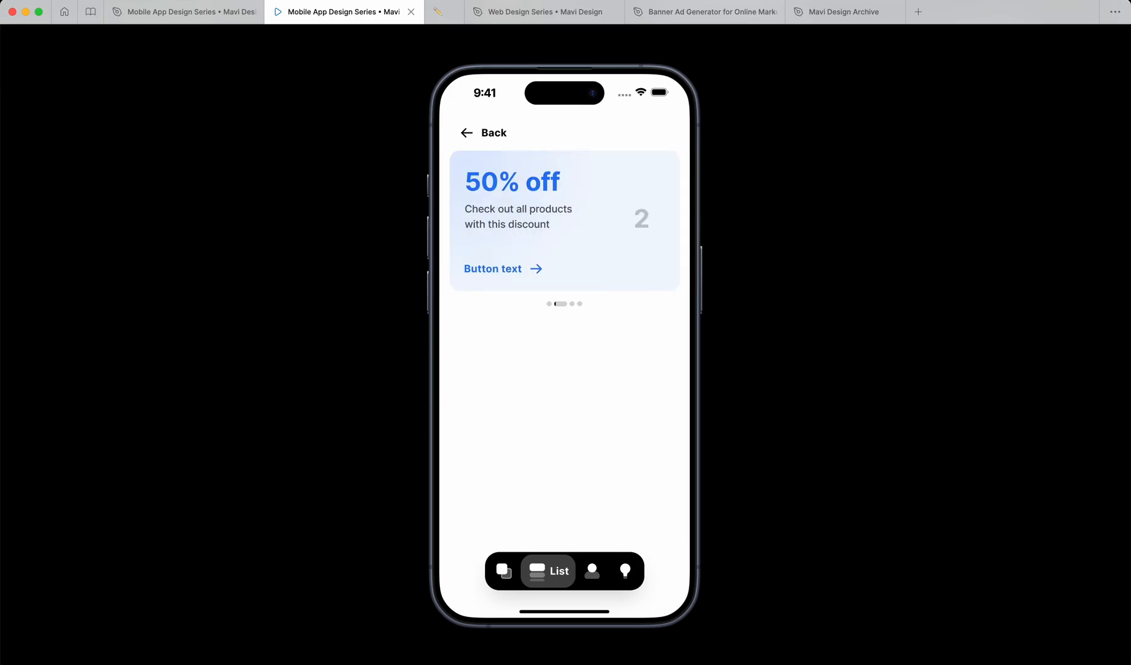
left_click_drag(592, 236, 666, 252)
left_click_drag(581, 227, 732, 240)
left_click_drag(642, 221, 439, 219)
left_click_drag(586, 223, 670, 229)
left_click_drag(547, 221, 394, 217)
left_click_drag(526, 222, 670, 230)
left_click_drag(570, 226, 333, 224)
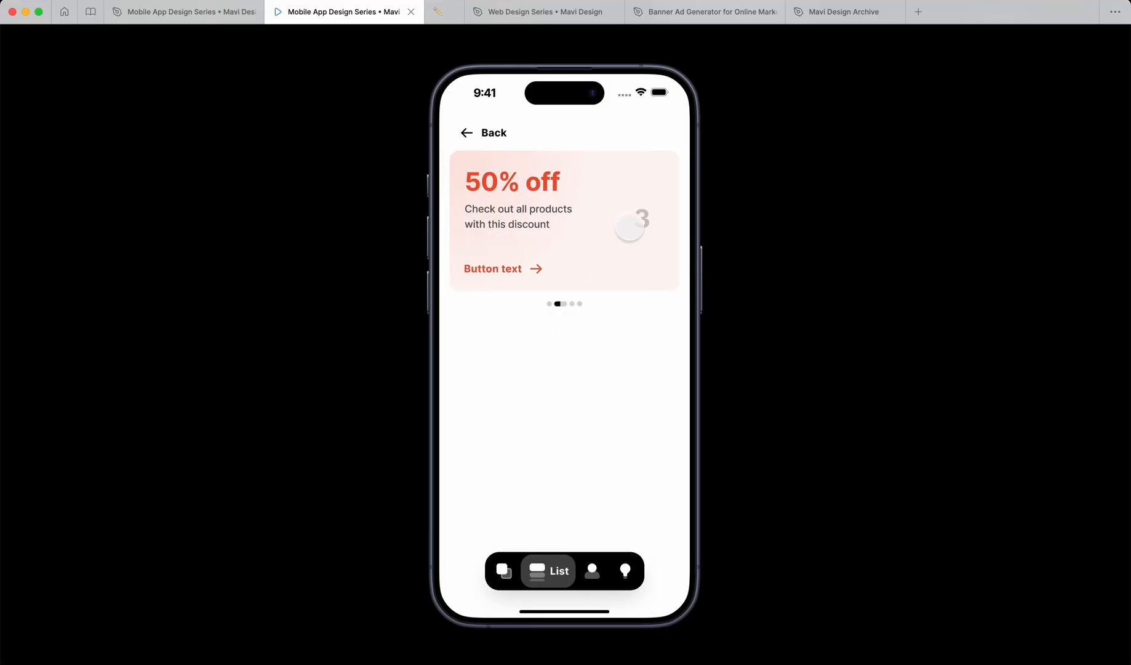
left_click_drag(630, 226, 409, 233)
left_click_drag(519, 238, 664, 261)
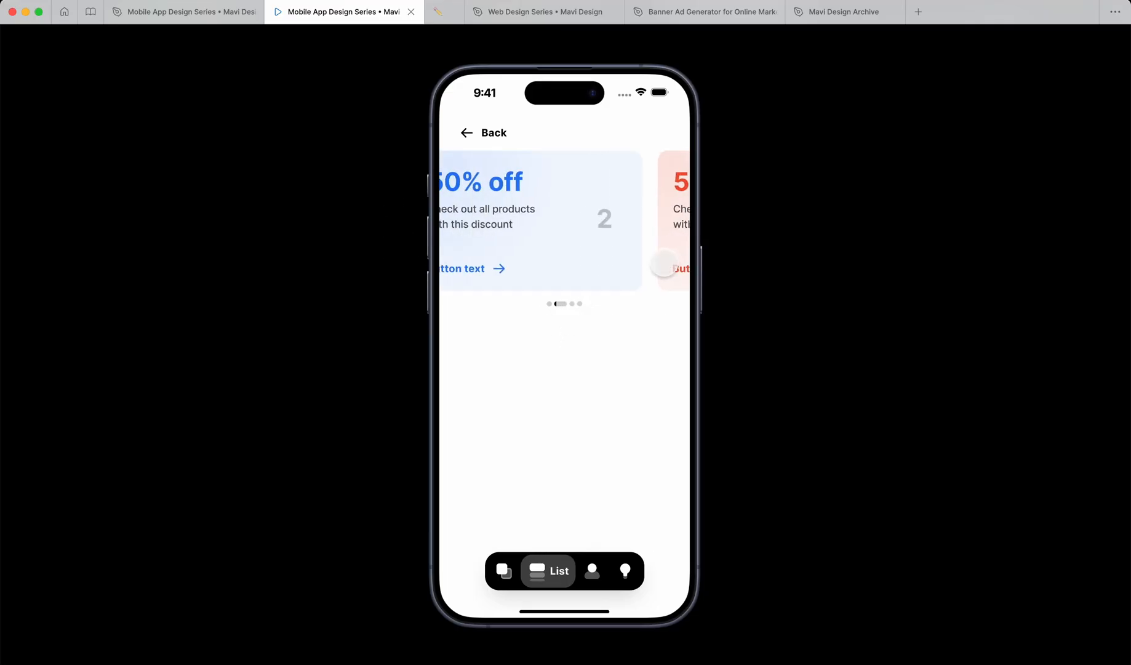
Step: Swipe forward through the remaining discount cards in the prototype preview up to card 4
left_click_drag(524, 261, 475, 255)
left_click_drag(573, 246, 483, 254)
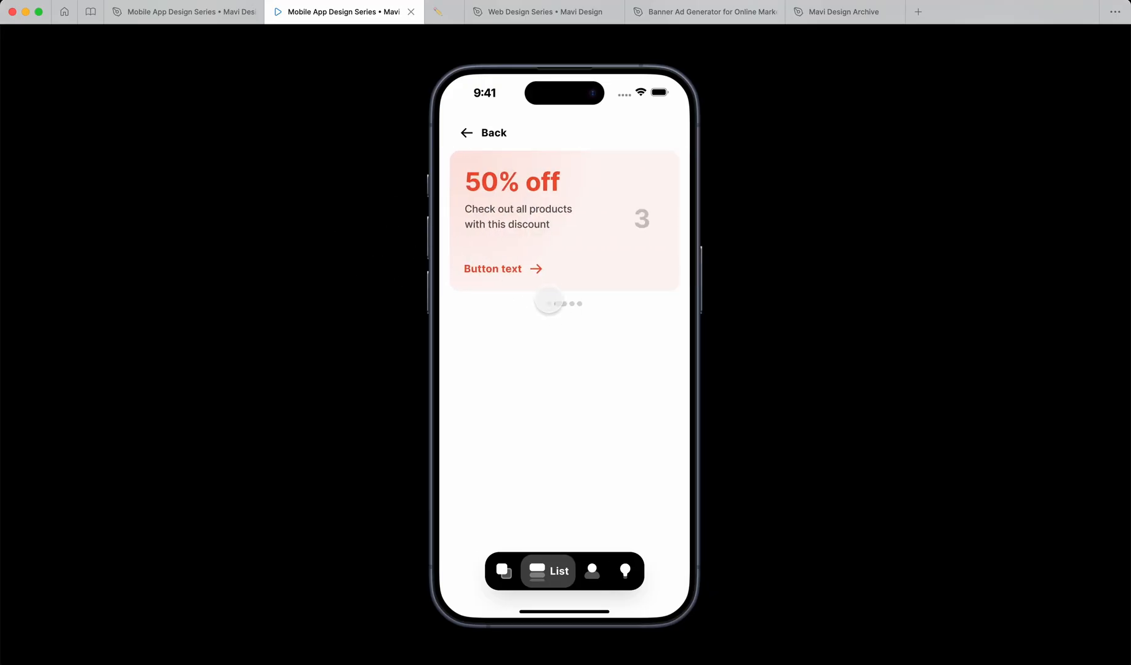
left_click_drag(590, 254, 492, 264)
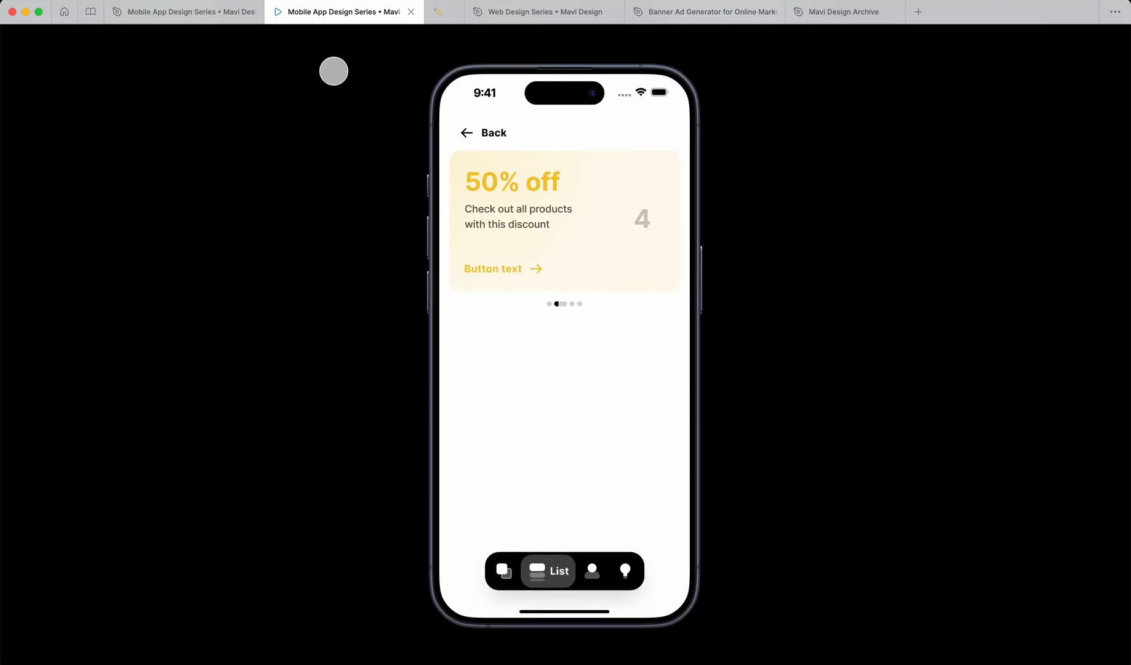
Step: Return to the design file and review the drag interactions between variants 2 and 3, including the state reset options
left_click(215, 13)
scroll(489, 189, "up", 3)
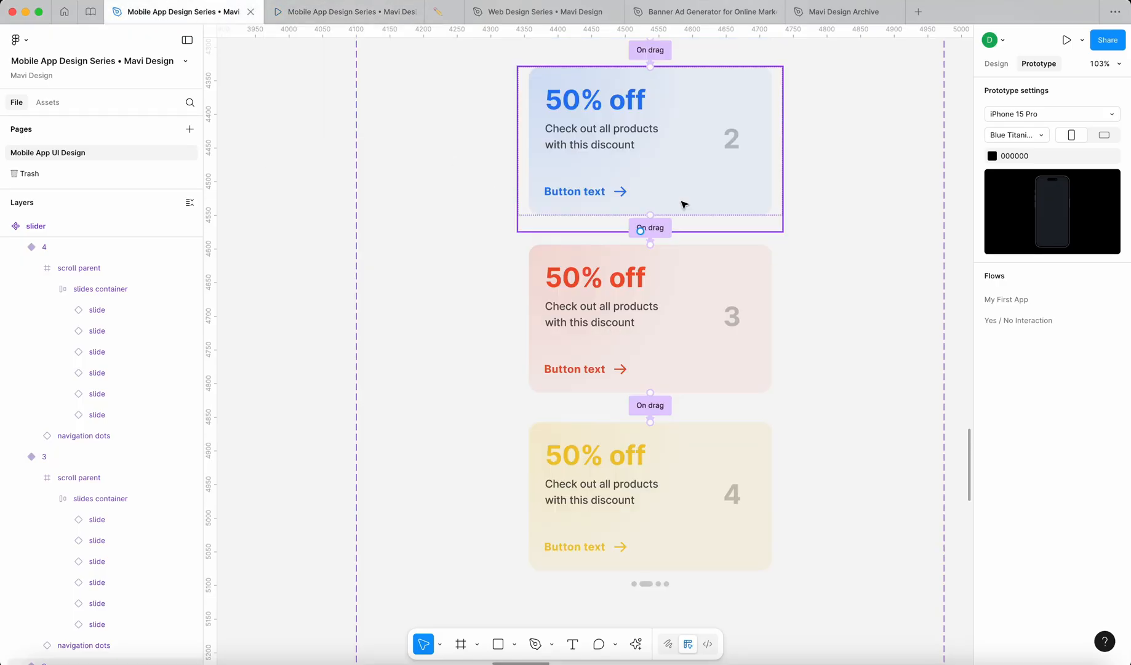
left_click(663, 232)
left_click(599, 518)
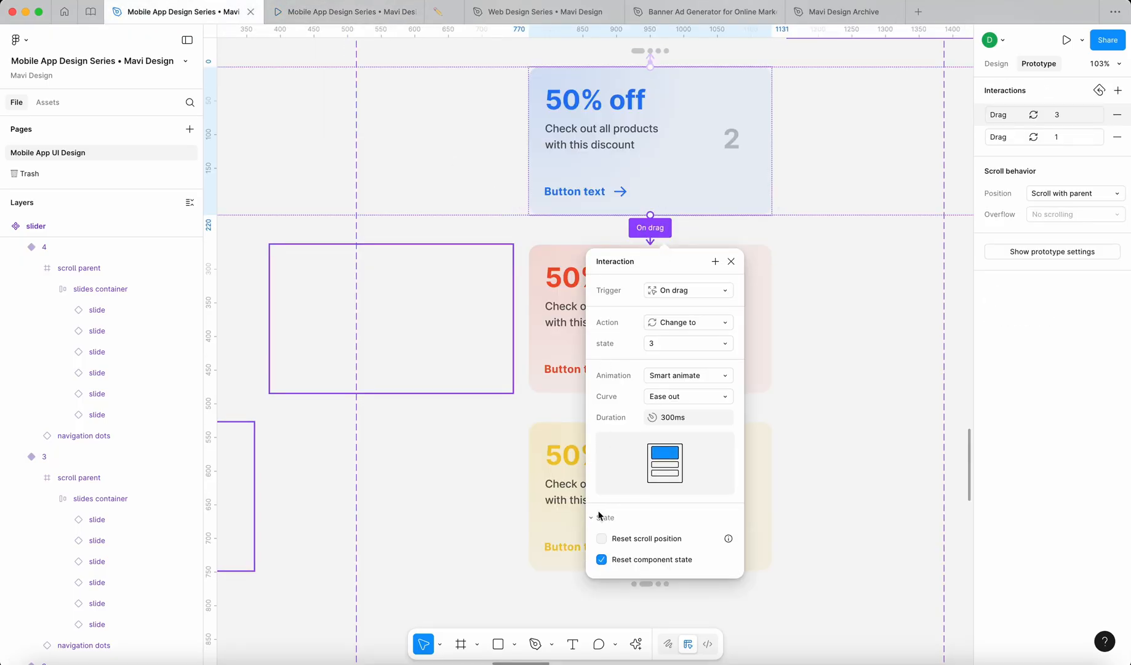
left_click(731, 263)
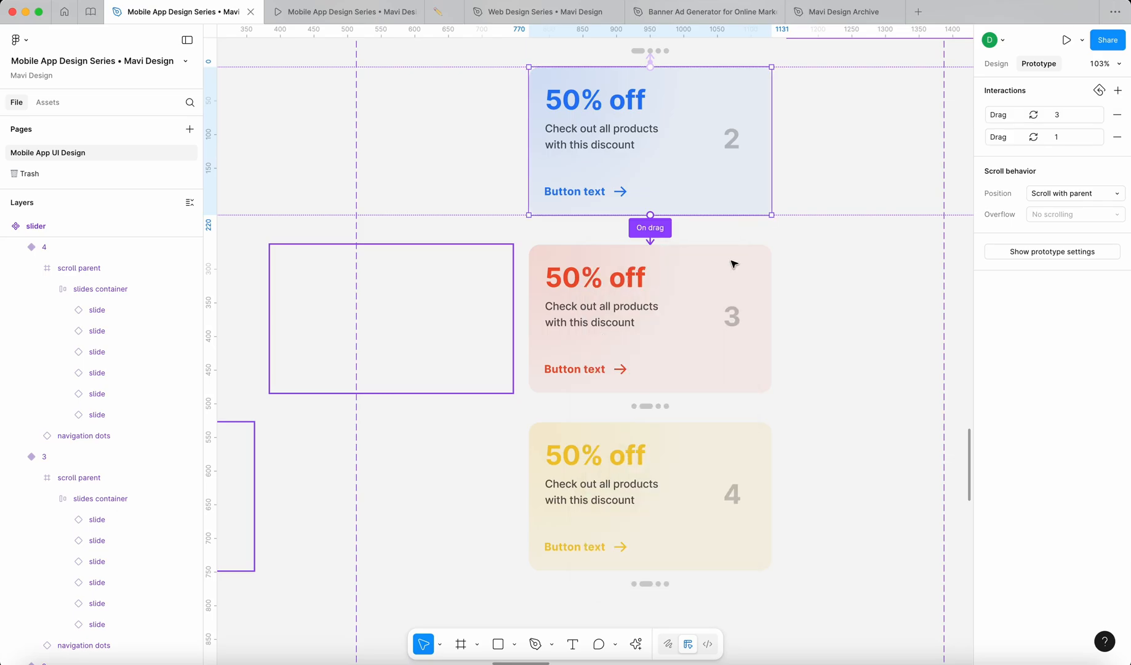
left_click(701, 353)
scroll(651, 215, "up", 5)
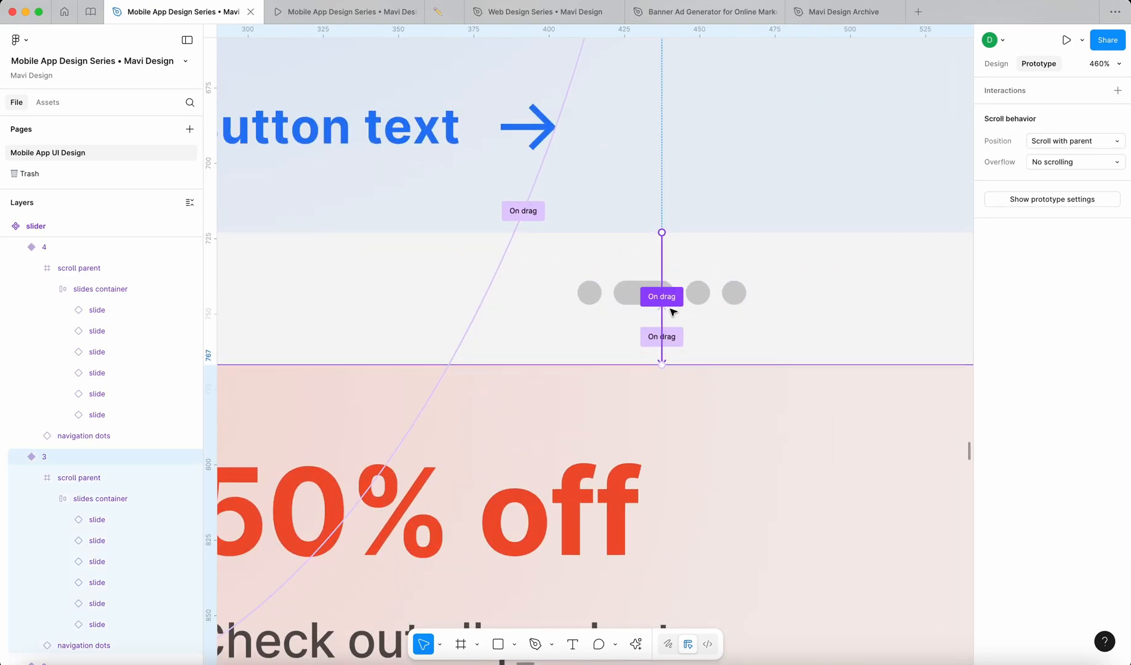
left_click(667, 332)
Step: Reload the prototype preview and swipe from card 1 through to card 4, watching the navigation dots
left_click(397, 13)
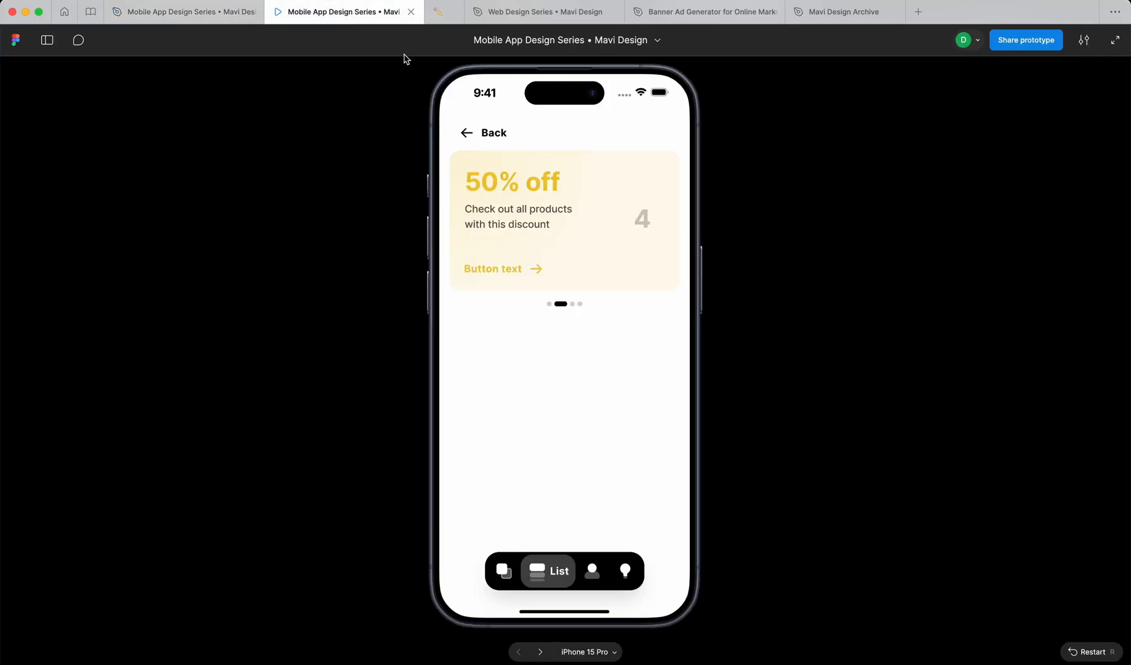
right_click(353, 2)
left_click(368, 28)
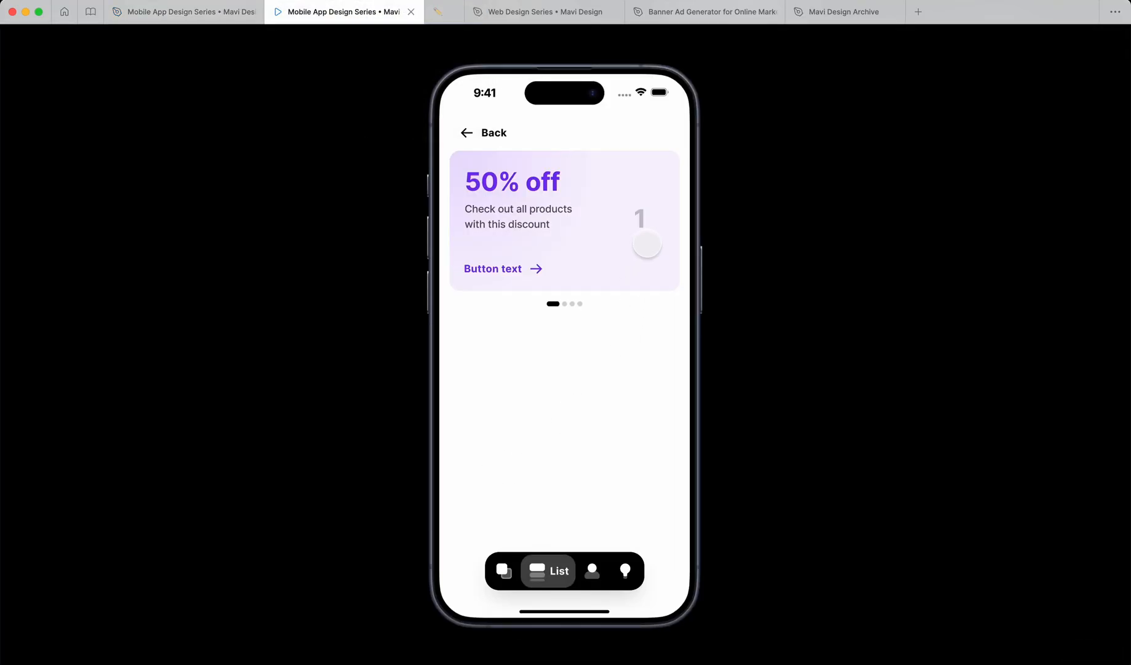
left_click_drag(644, 247, 381, 275)
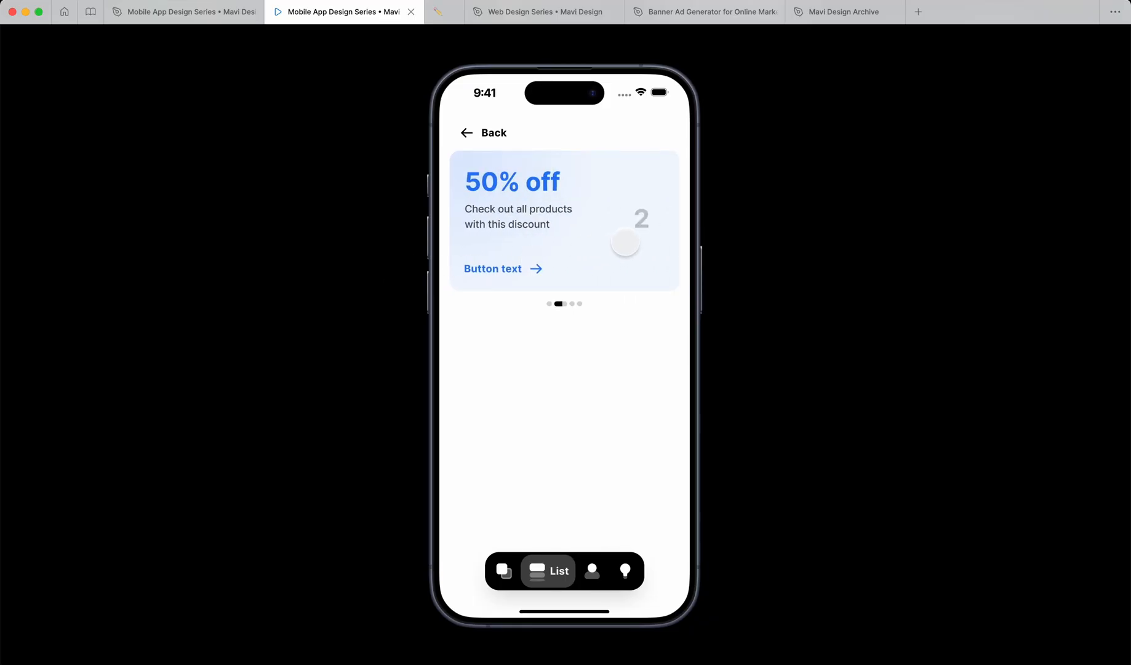
left_click_drag(646, 233, 353, 261)
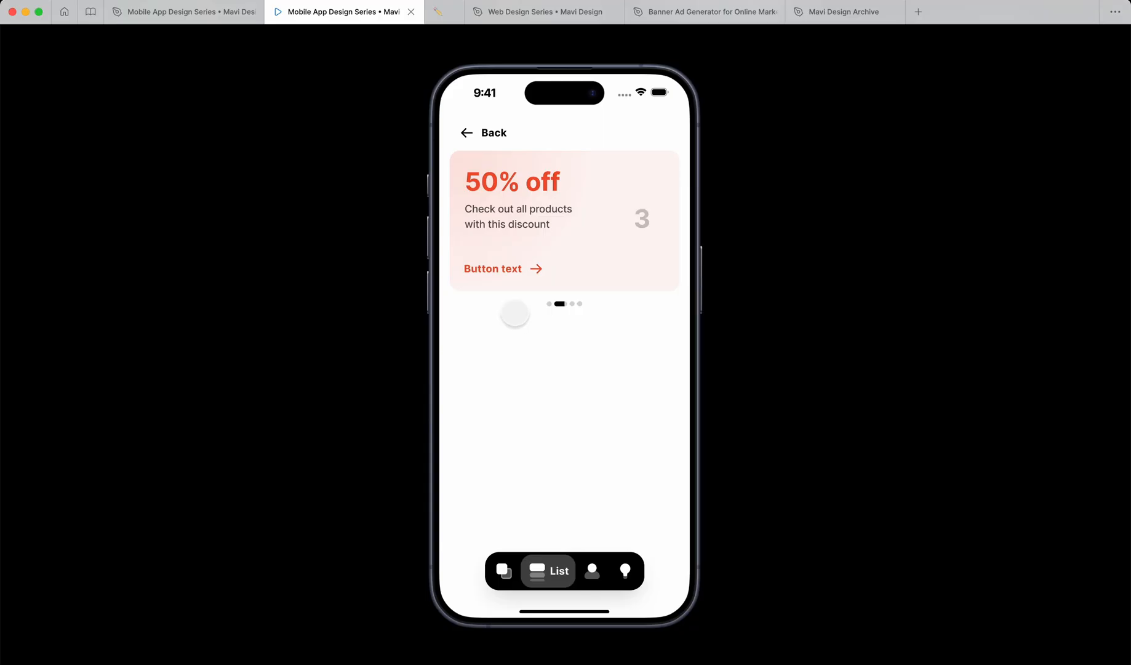
left_click_drag(649, 223, 307, 238)
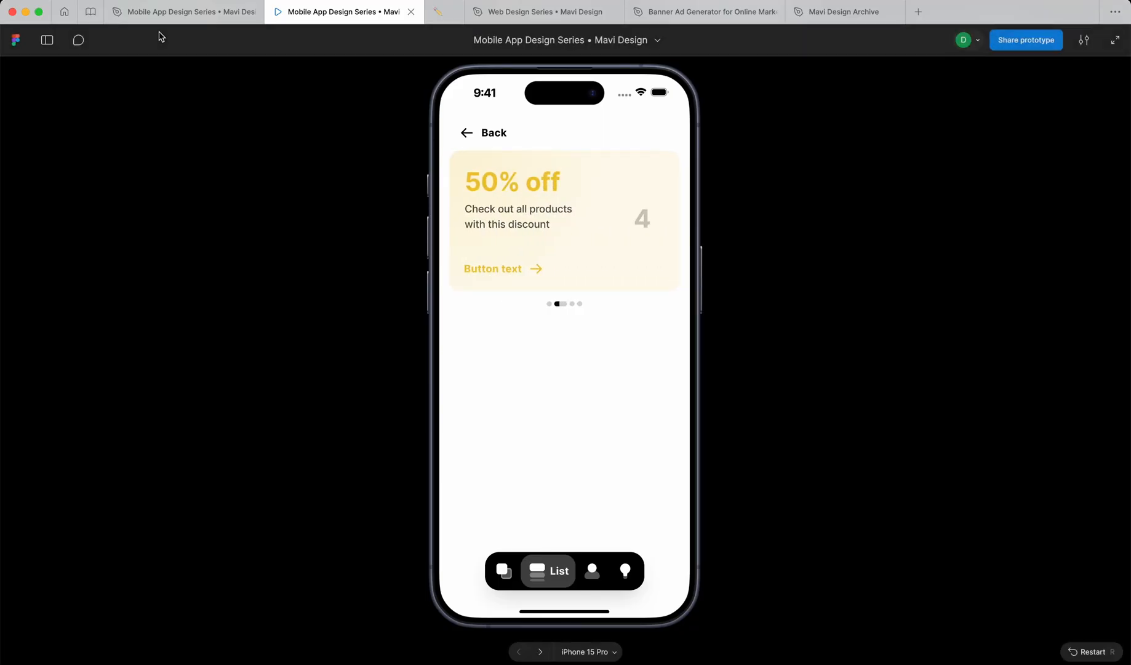
Step: Switch to the design file and set the slide property of variant 3's navigation dots to 3 start
left_click(185, 11)
scroll(705, 342, "right", 2)
scroll(702, 344, "down", 5)
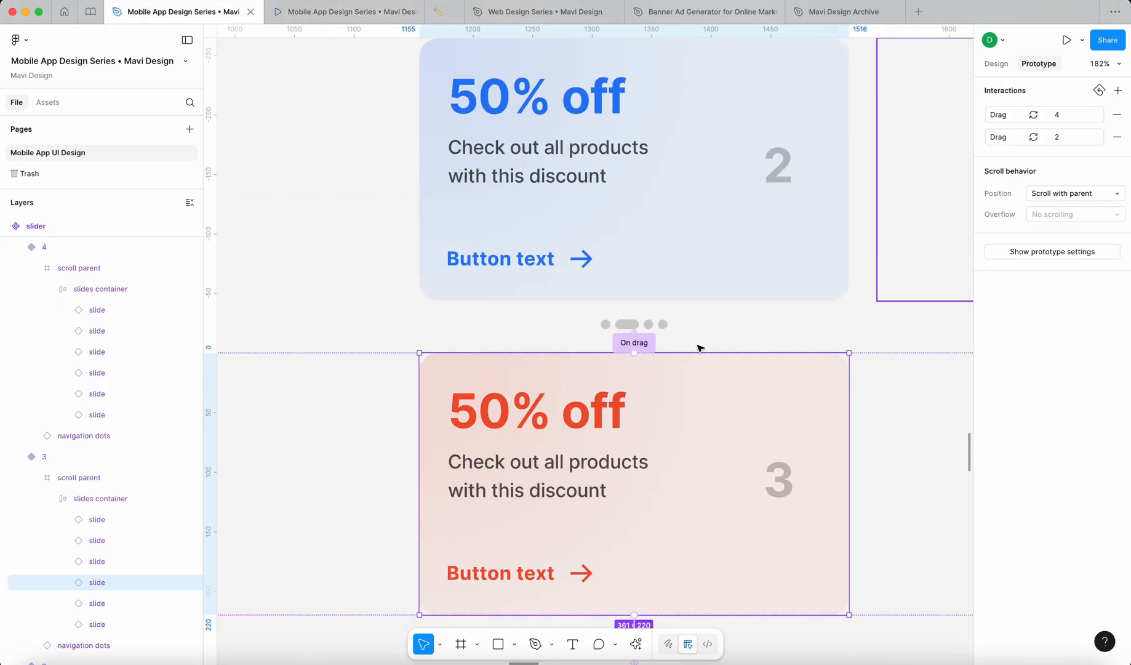
left_click(996, 66)
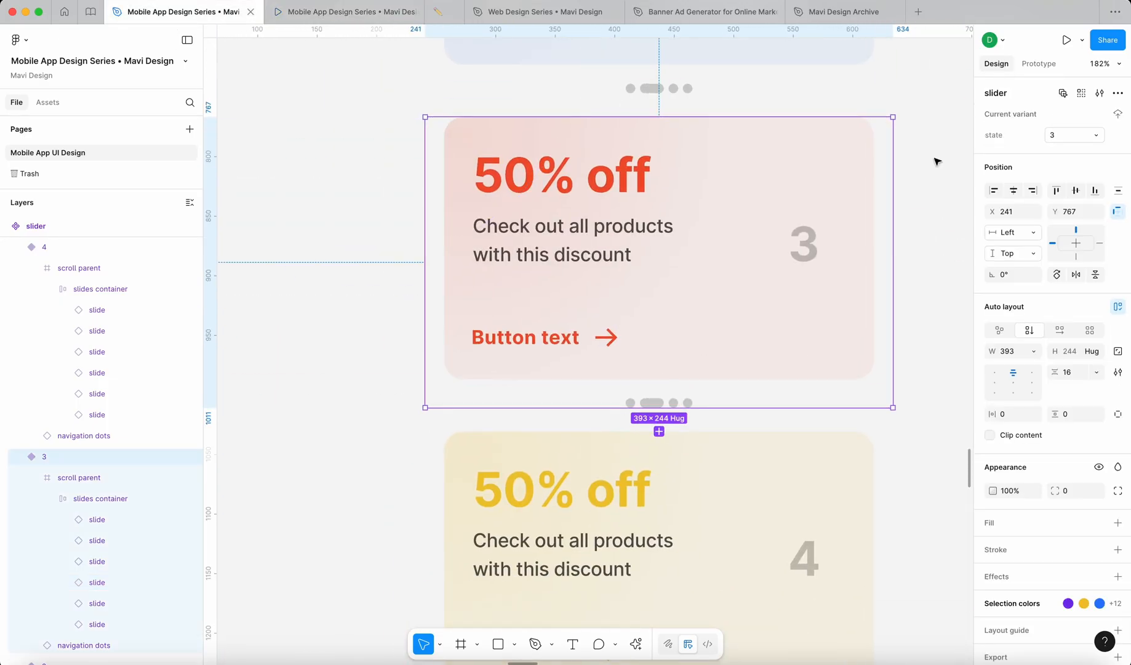
scroll(809, 340, "down", 5)
left_click(764, 600)
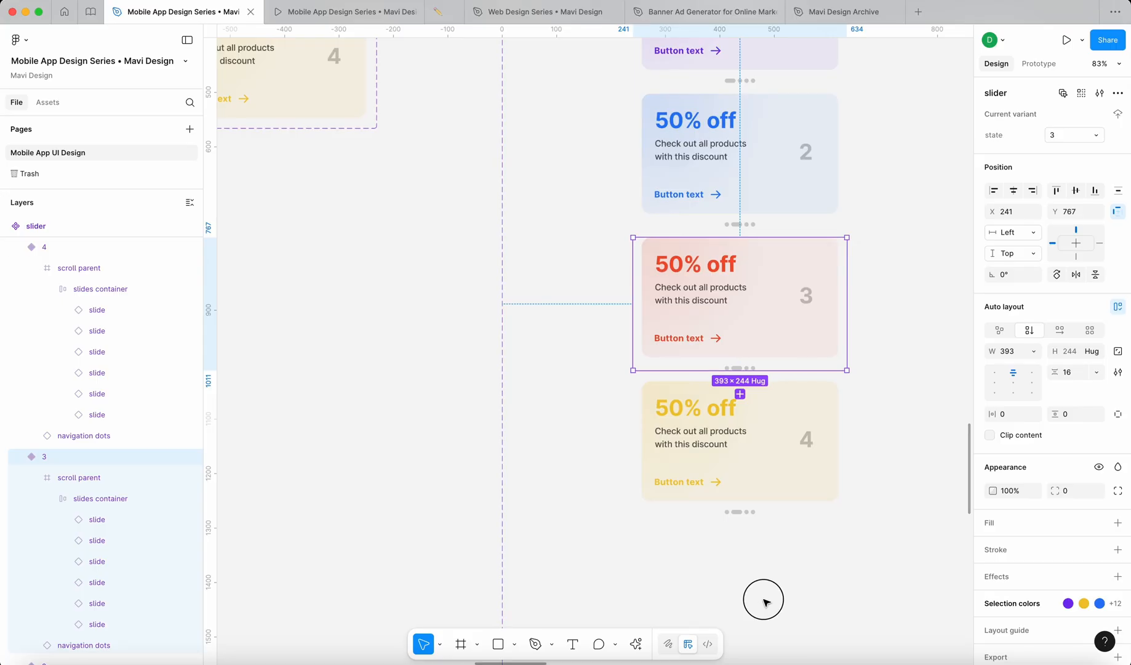
scroll(767, 603, "right", 2)
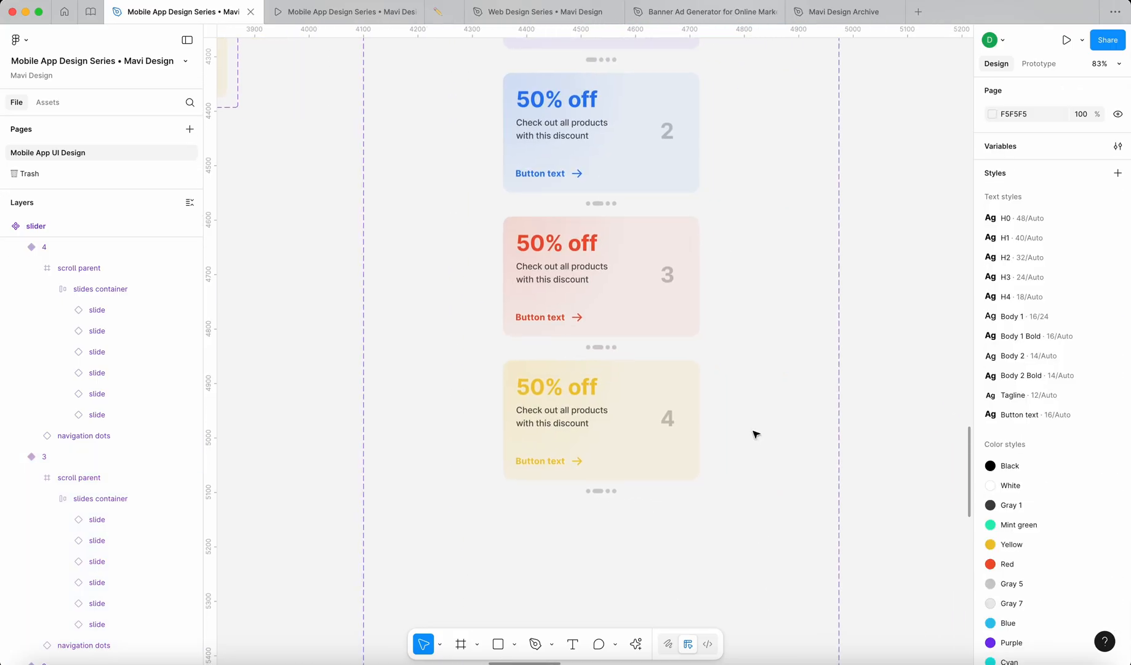
double_click(618, 347)
scroll(615, 348, "up", 5)
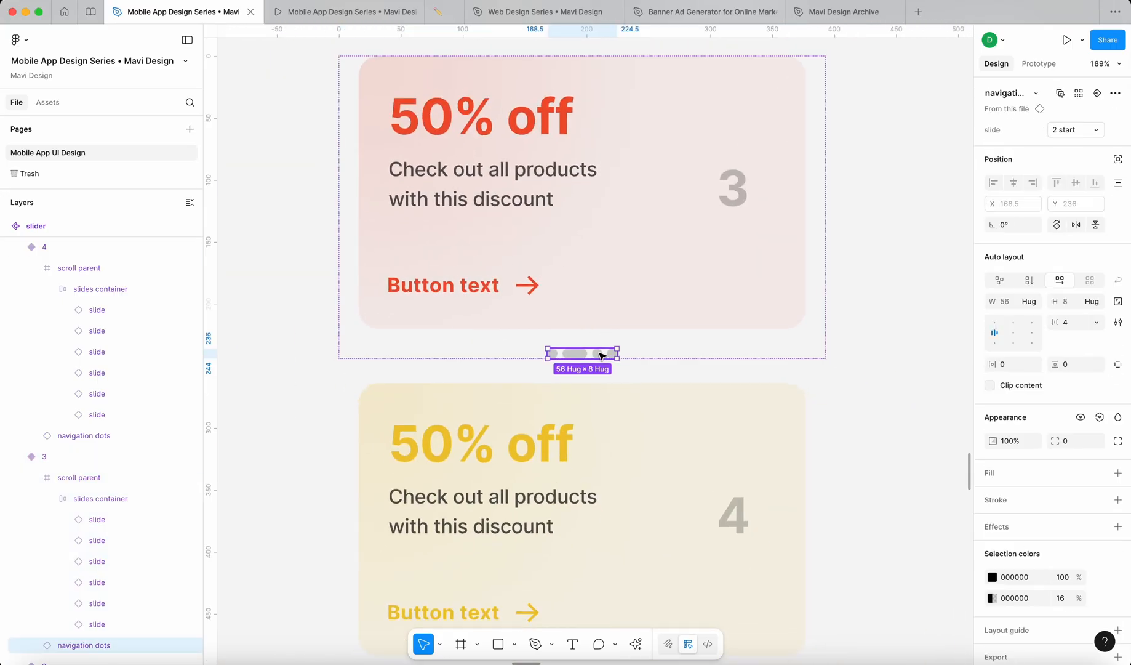
scroll(602, 356, "up", 3)
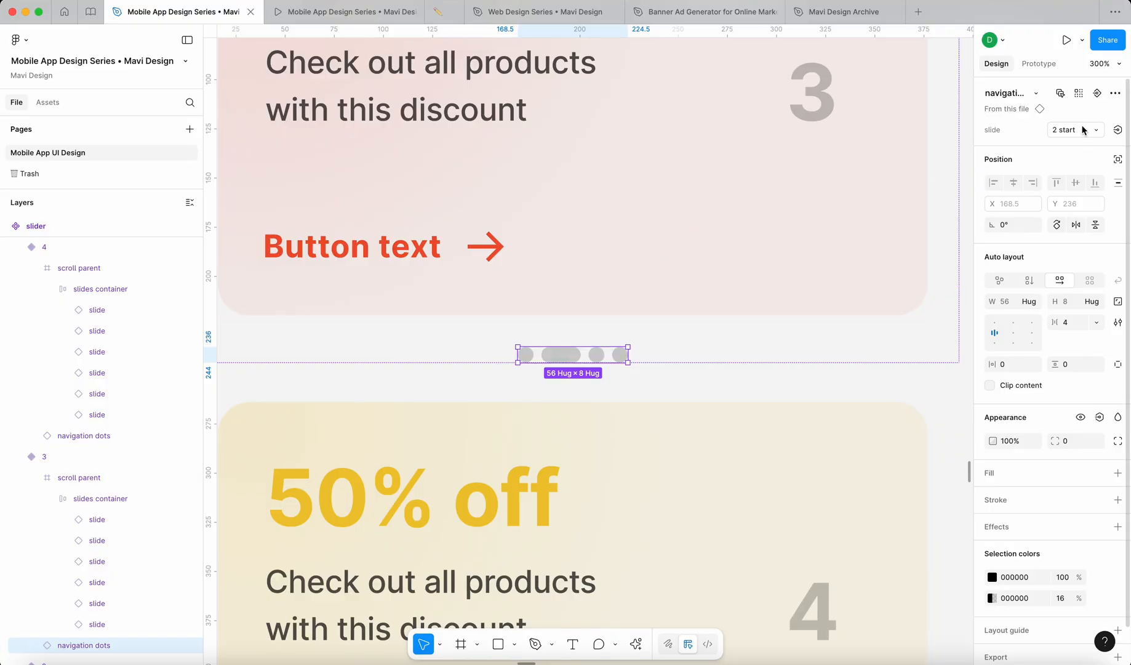
left_click(1063, 129)
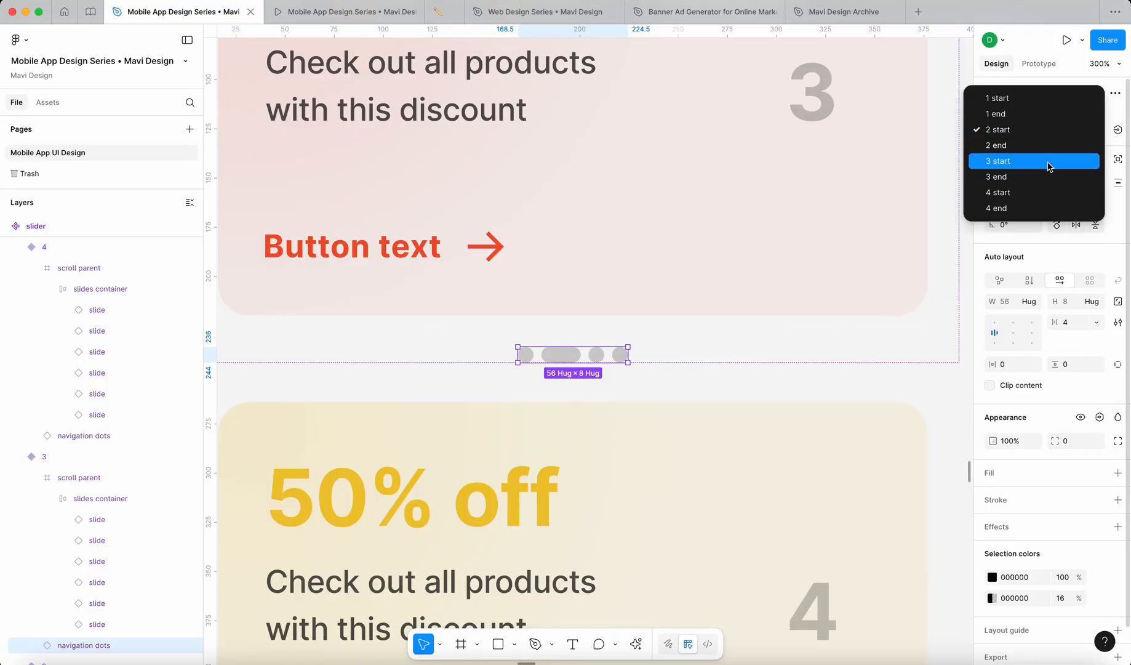
left_click(1049, 166)
Step: Set the slide property of variant 4's navigation dots to 4 start and clear the selection
scroll(696, 444, "down", 7)
double_click(653, 592)
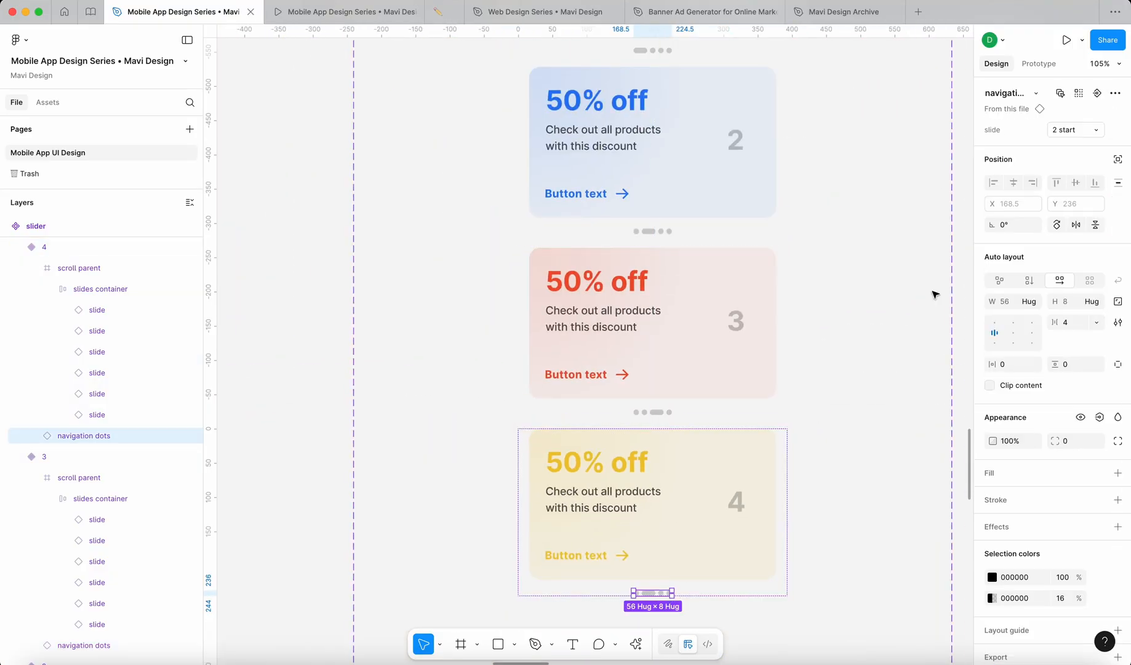
left_click(1073, 130)
left_click(1048, 190)
left_click(279, 404)
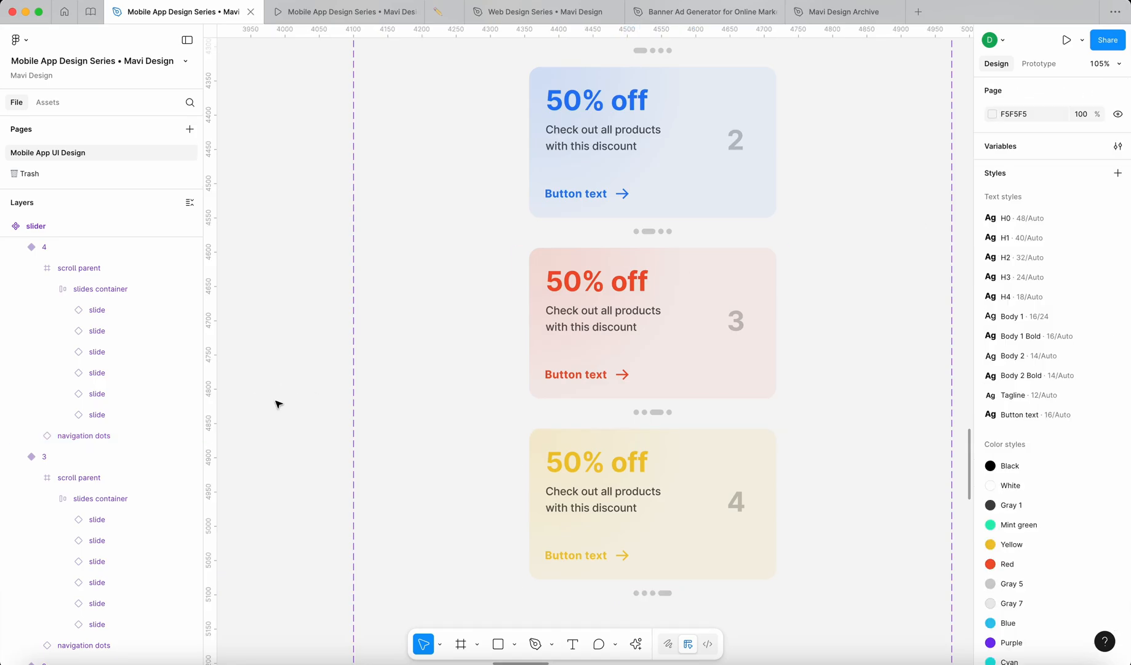
Step: Restart the prototype preview and test the slider and its navigation dots by swiping through the cards in both directions
left_click(344, 11)
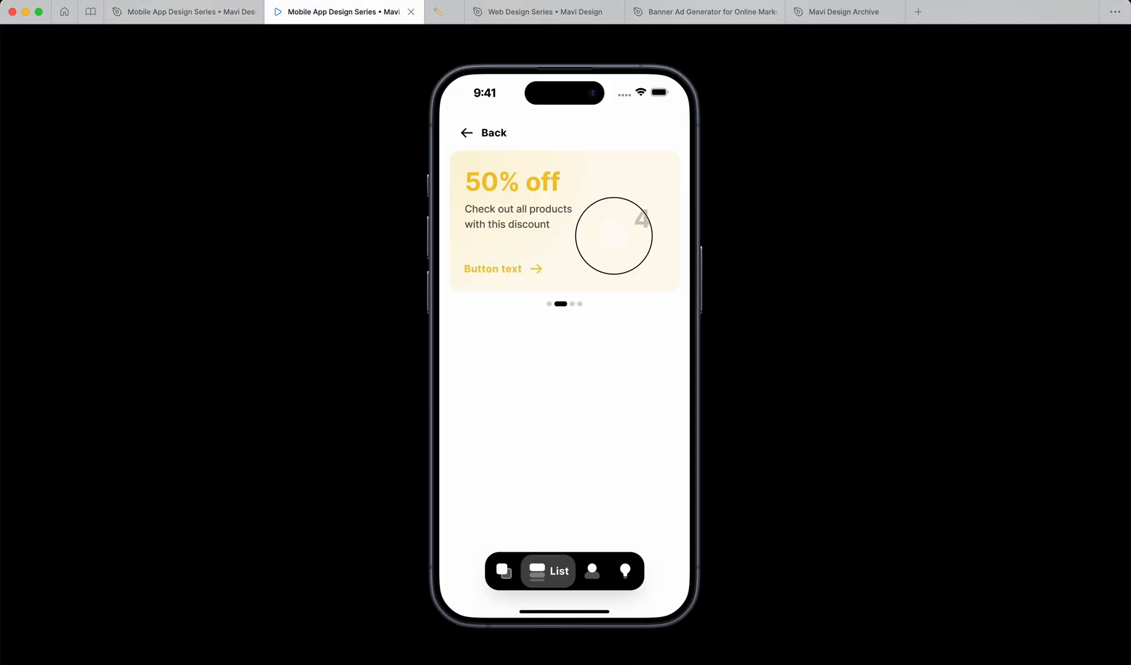
left_click_drag(530, 189, 595, 253)
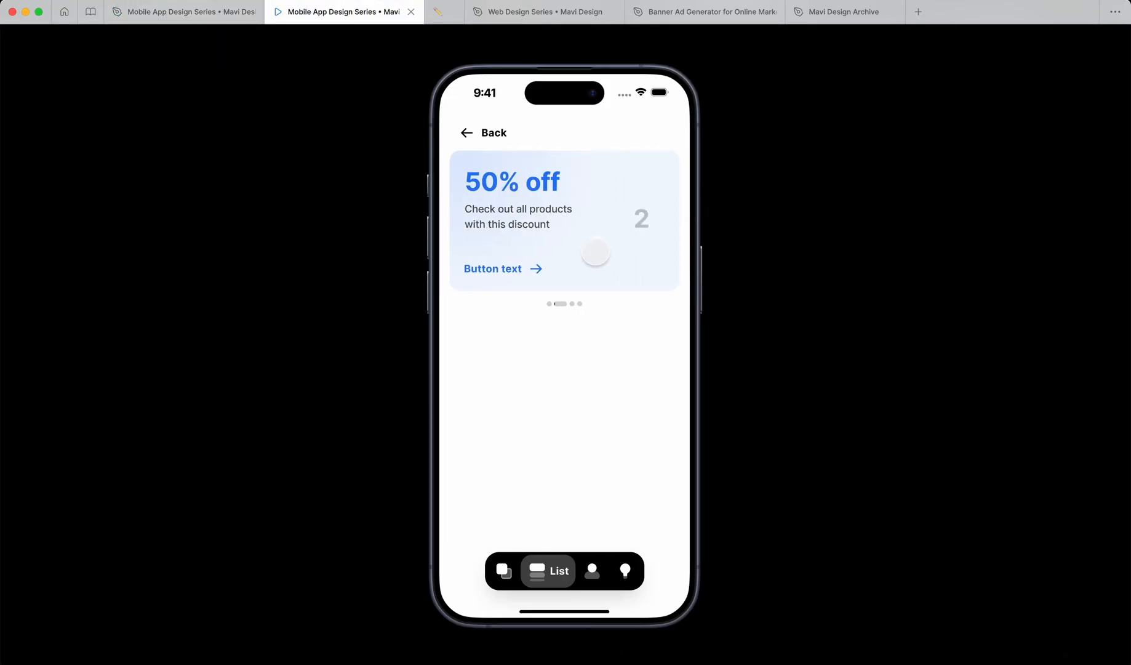
key("r")
scroll(582, 420, "down", 10)
left_click(542, 512)
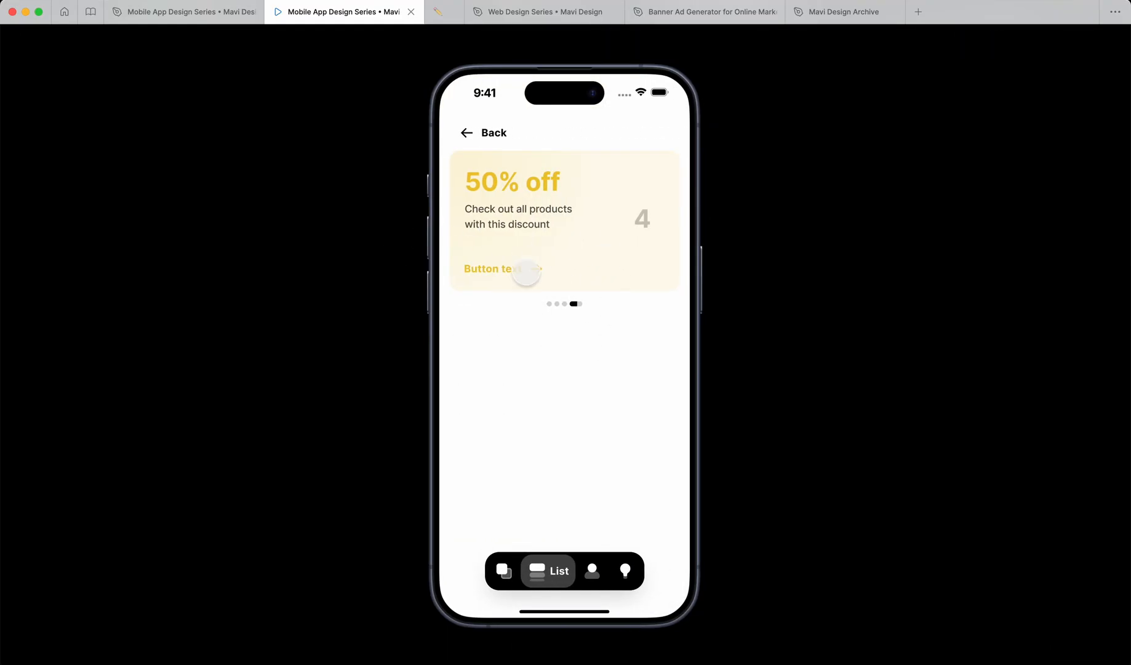
left_click_drag(495, 217, 680, 211)
left_click_drag(538, 205, 743, 205)
Step: Return to the design file and inspect variant 4 of the slider component, including its scroll parent and slides container
left_click(175, 19)
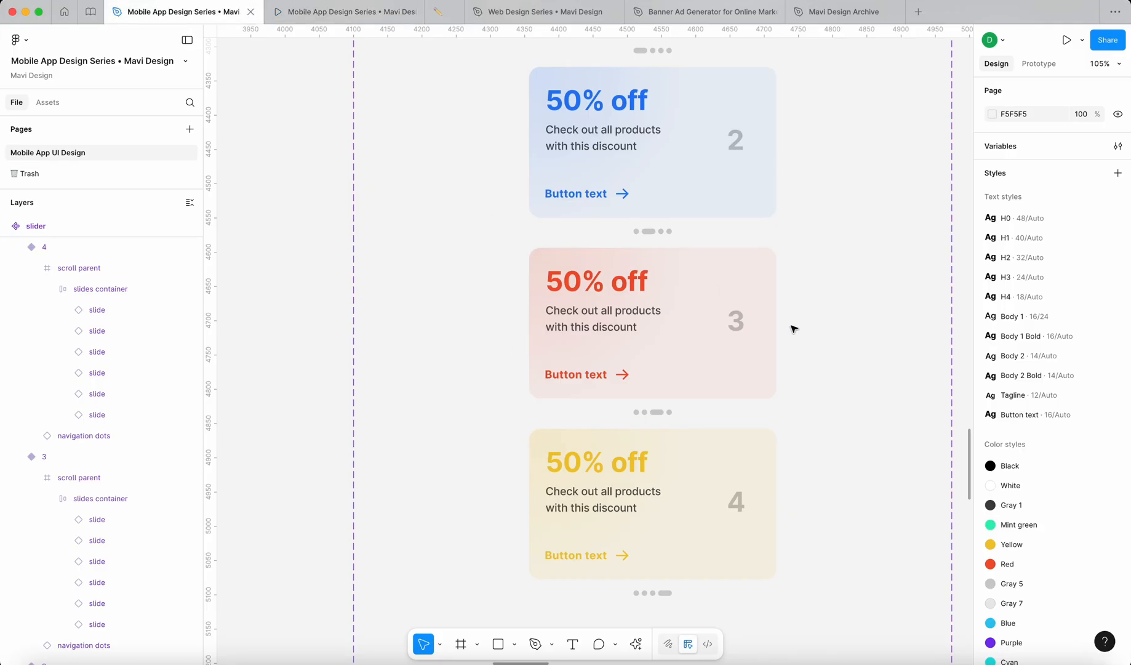
scroll(791, 327, "down", 5)
double_click(795, 362)
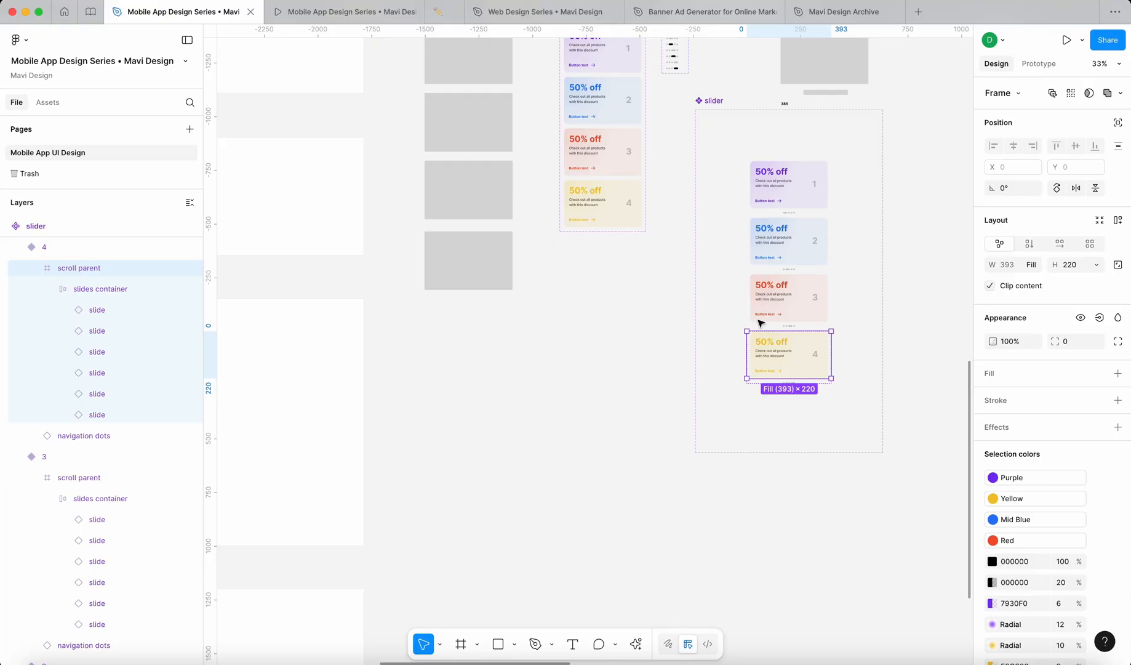
left_click(487, 475)
scroll(487, 474, "right", 3)
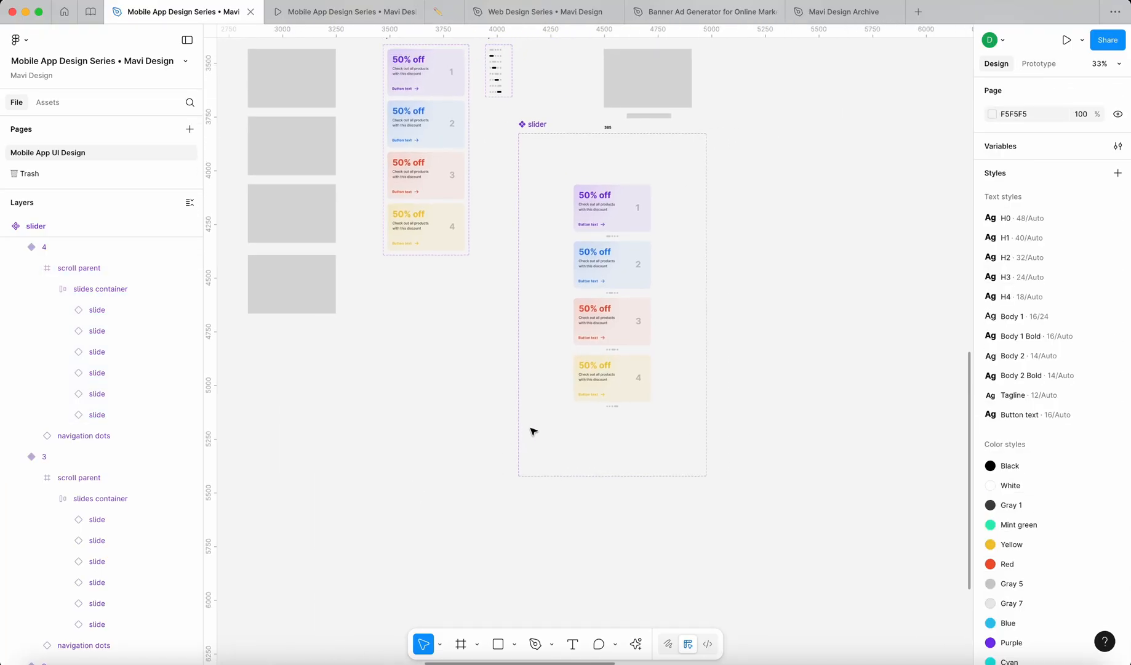
left_click(1033, 65)
left_click(995, 64)
double_click(632, 379)
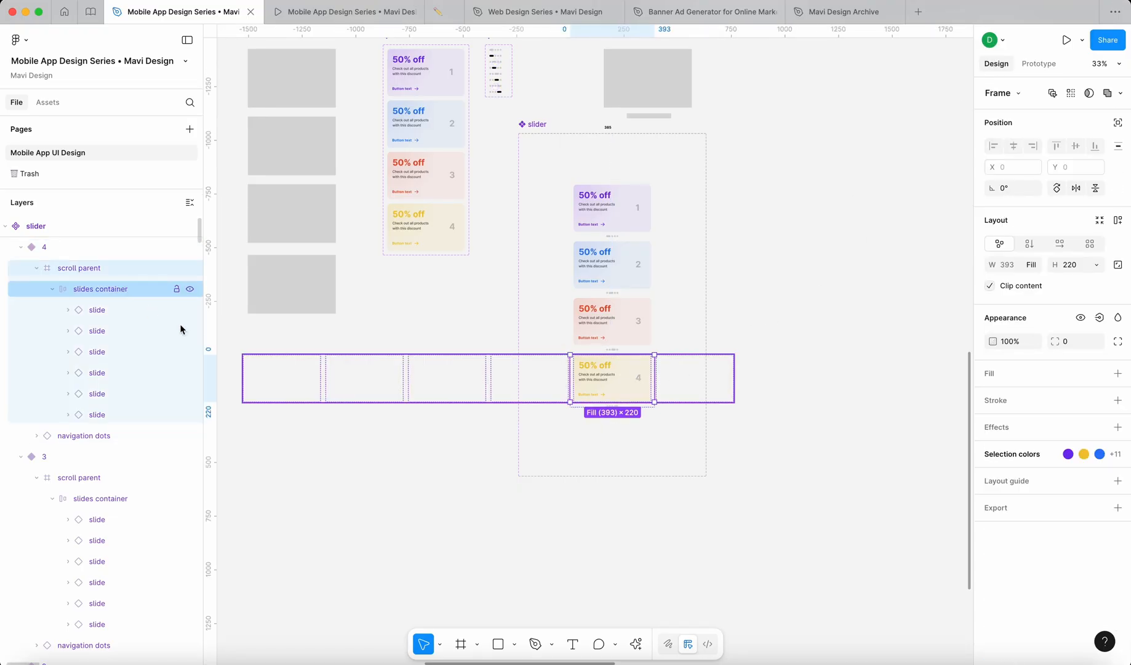
left_click(732, 449)
left_click(643, 400)
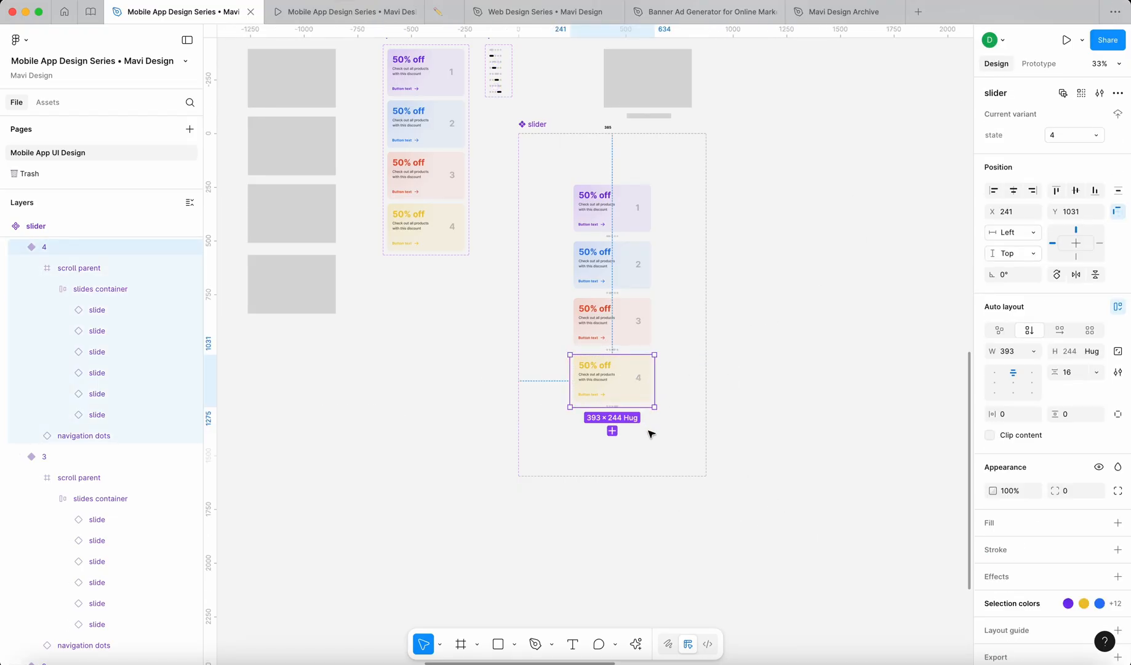
Step: Enlarge the slider component set to about 944 × 1731 and move its four variants together, placing variant 4 at about X 275, Y 1140
left_click(656, 437)
left_click_drag(706, 475, 720, 504)
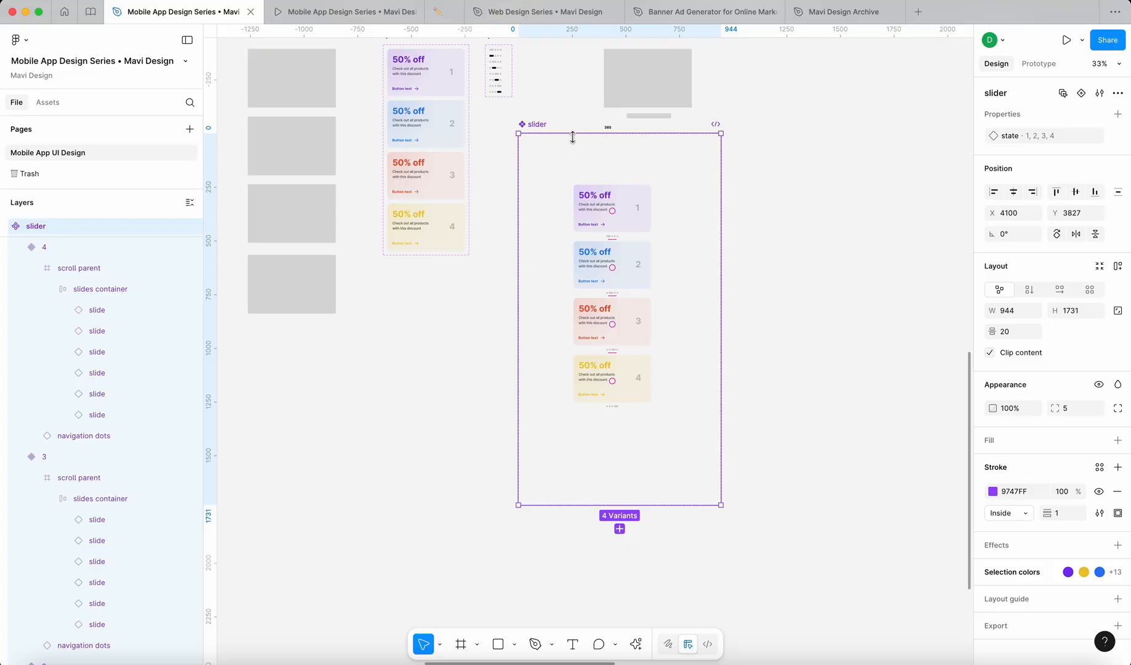
left_click(612, 382)
left_click(631, 320, "shift")
left_click(628, 265, "shift")
left_click(635, 218, "shift")
left_click_drag(635, 215, 642, 236)
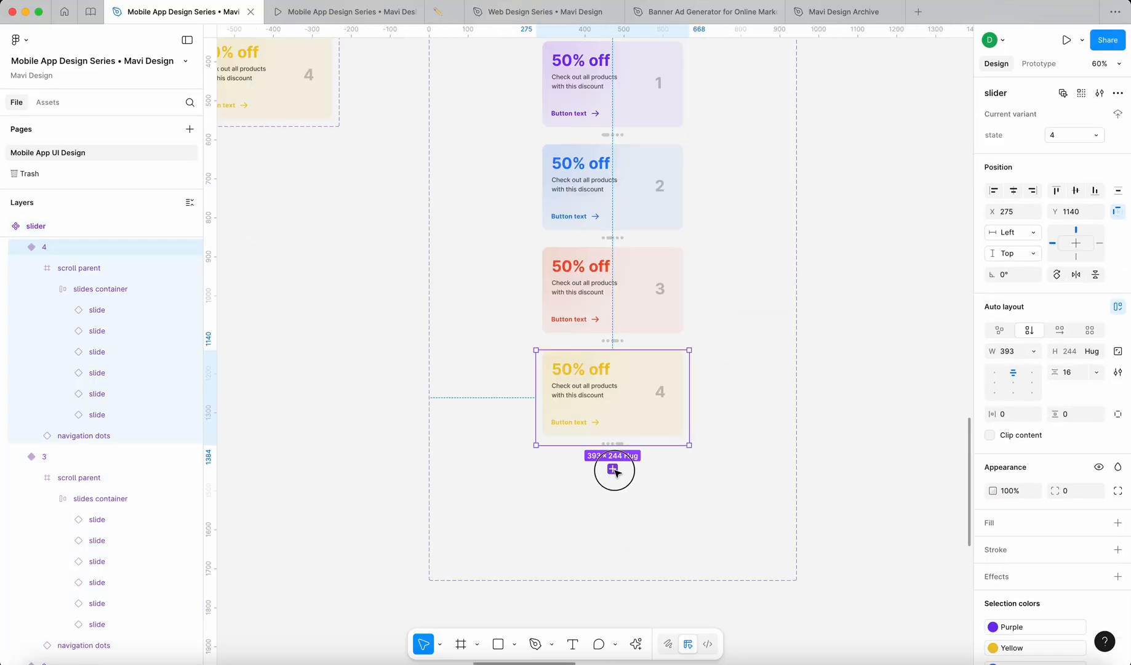
Step: Add a new variant below variant 4 of the slider and name its state 1-fake
left_click(613, 469)
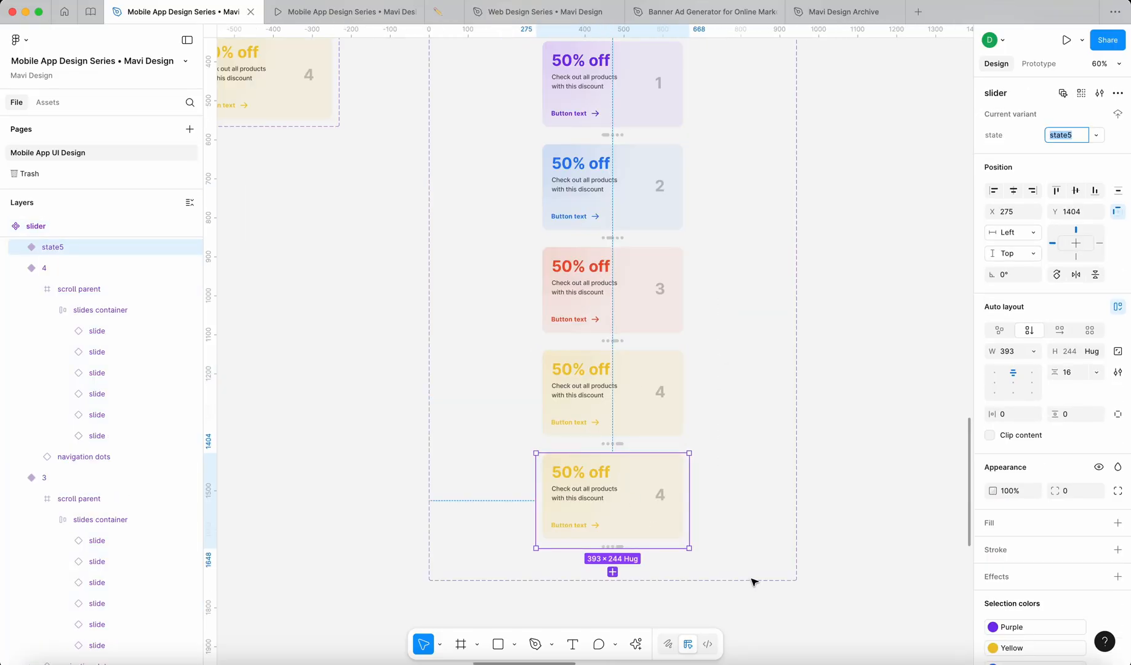
scroll(762, 417, "down", 3)
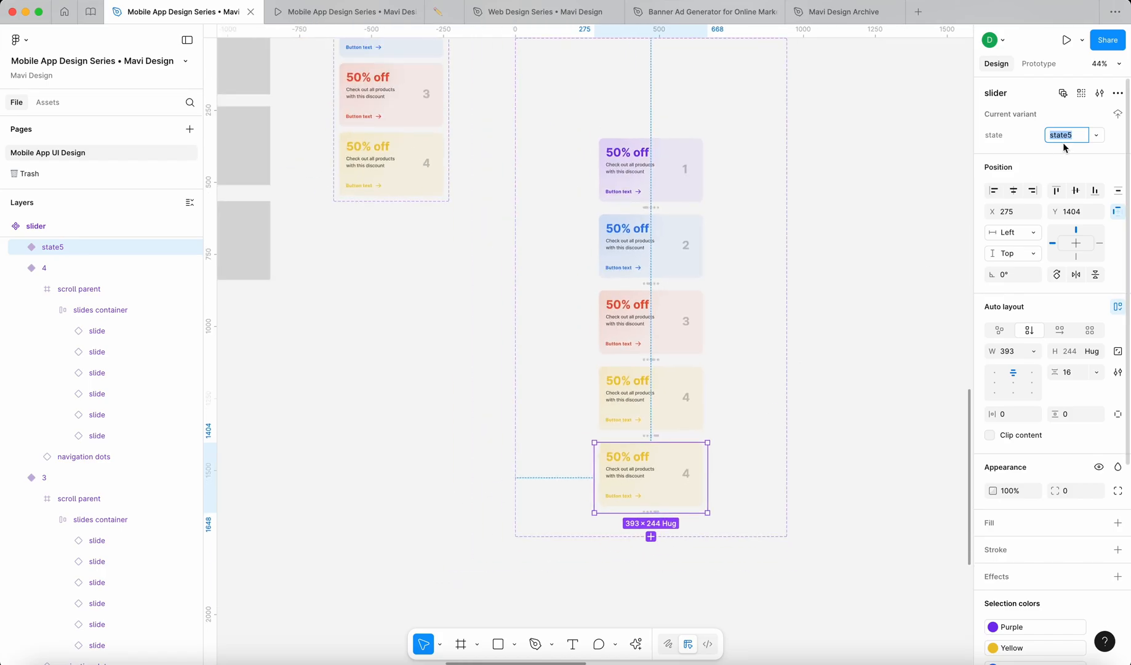
type("1-fake")
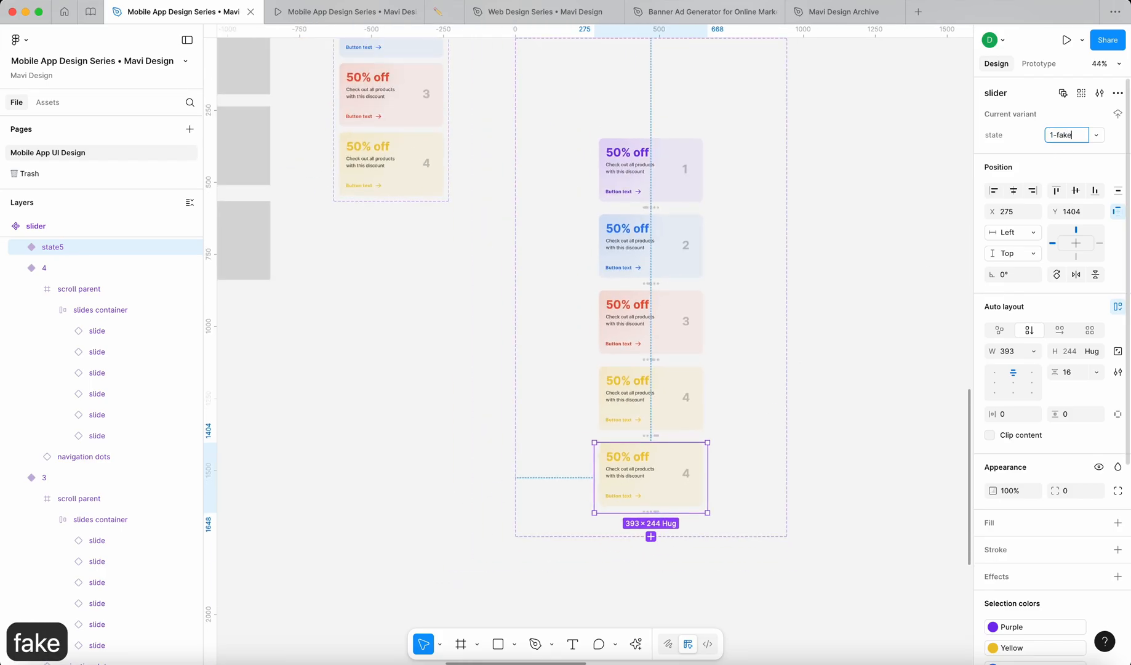
key("Return")
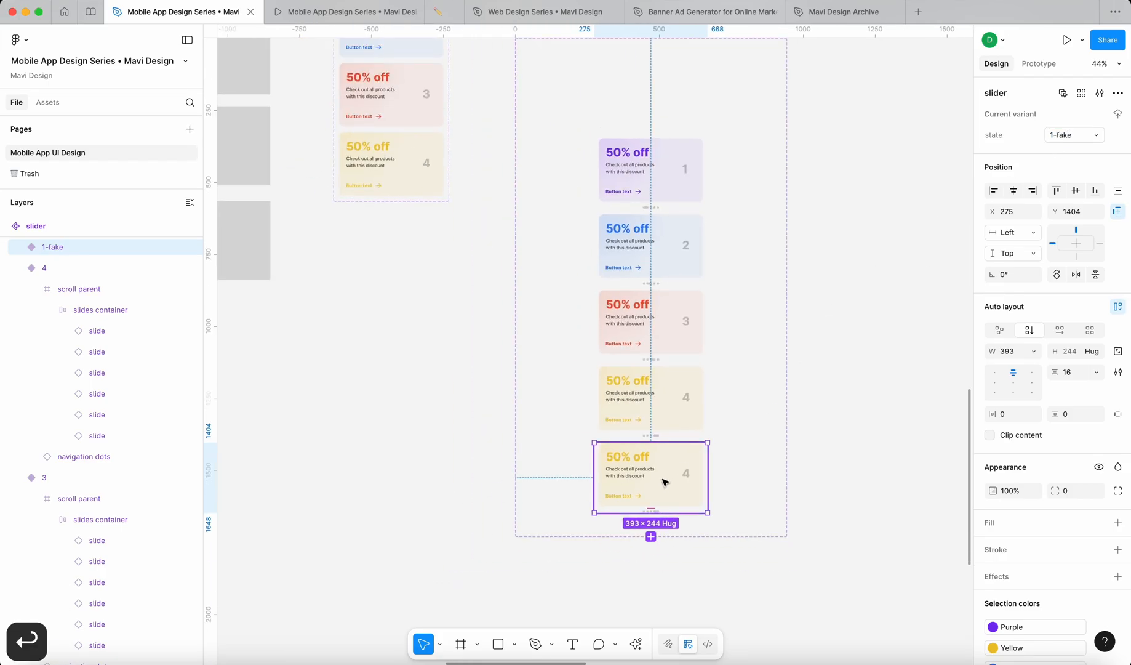
Step: Add a new variant from slider variant 1 and place it above variant 1 at about X 273, Y 84
left_click(662, 179)
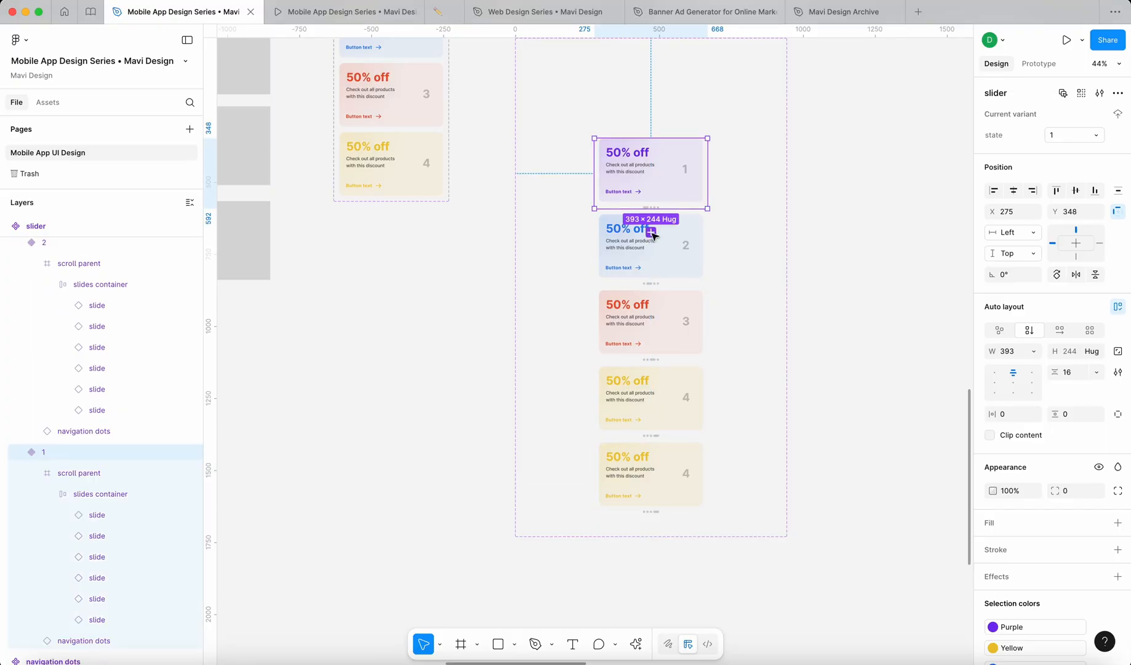
left_click(651, 232)
left_click_drag(679, 548, 677, 90)
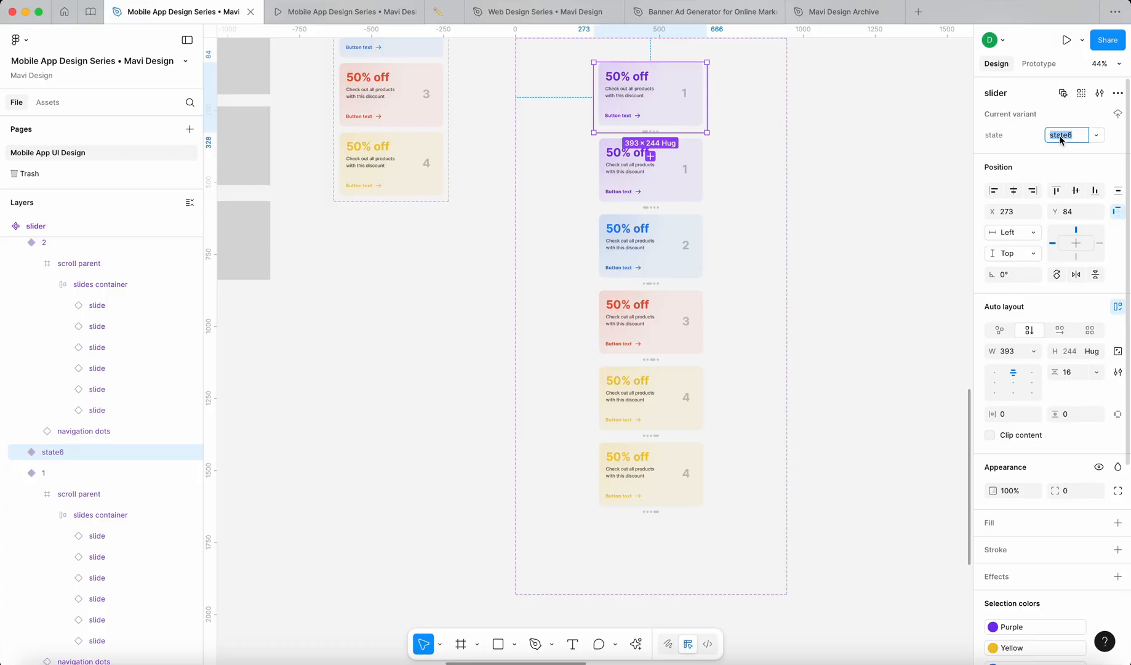
Step: Name the state of the new topmost slider variant 4-fake
type("5")
key("BackSpace")
key("BackSpace")
key("BackSpace")
type("4")
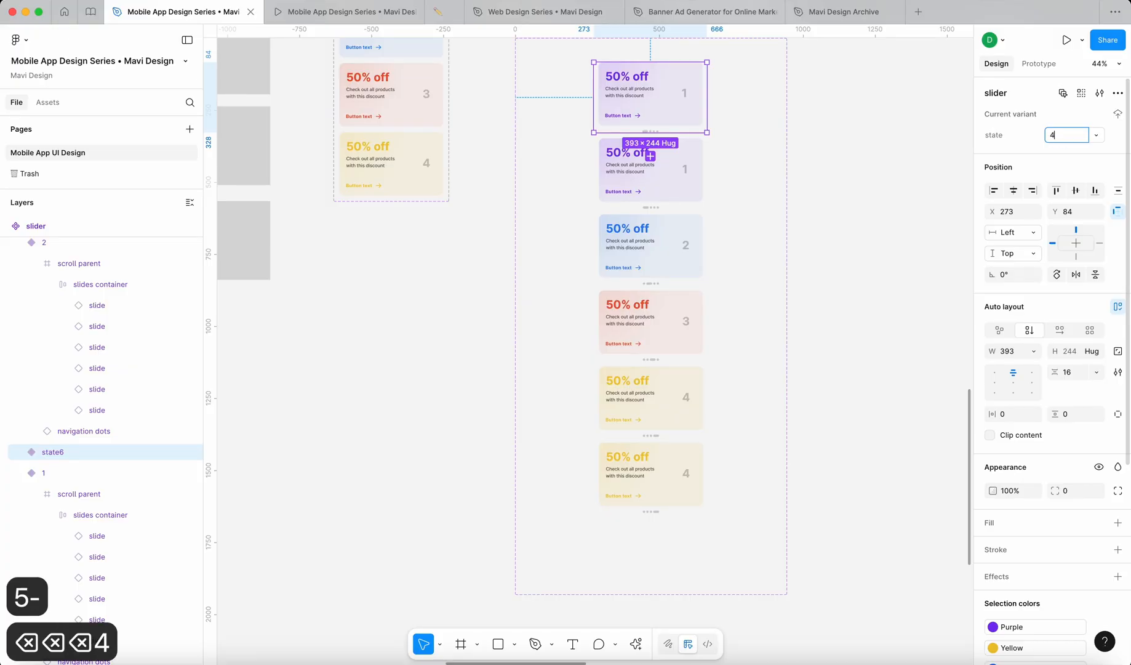
type("-fake")
key("Return")
left_click(818, 255)
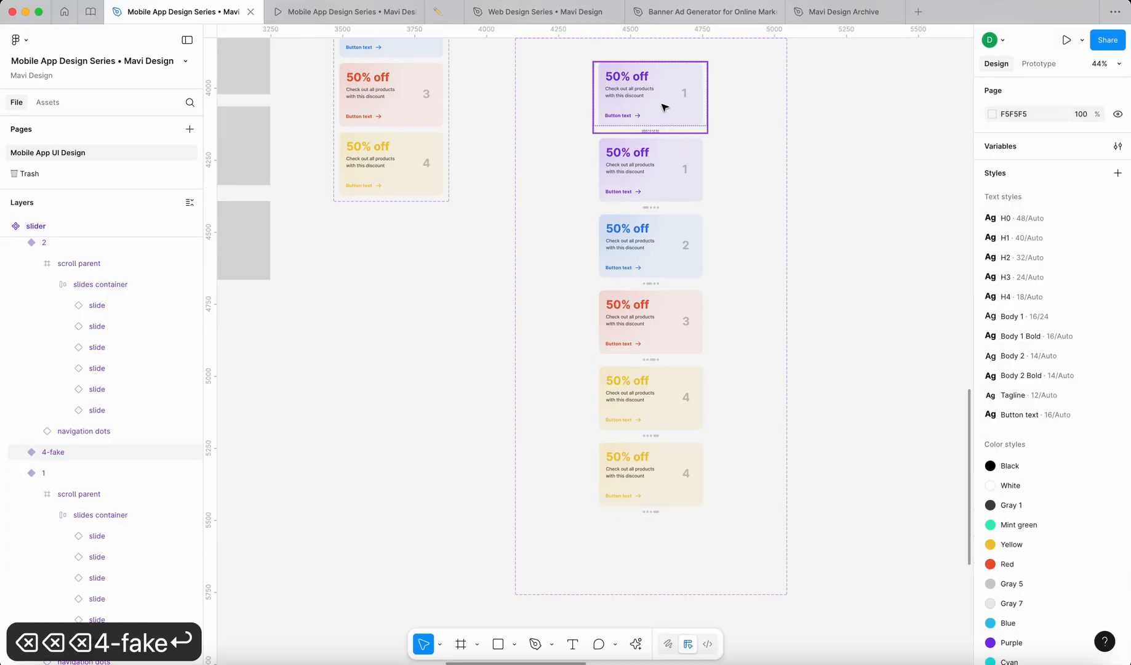
Step: Select the slides container inside the scroll parent of the 4-fake variant
left_click(663, 106)
left_click(660, 496)
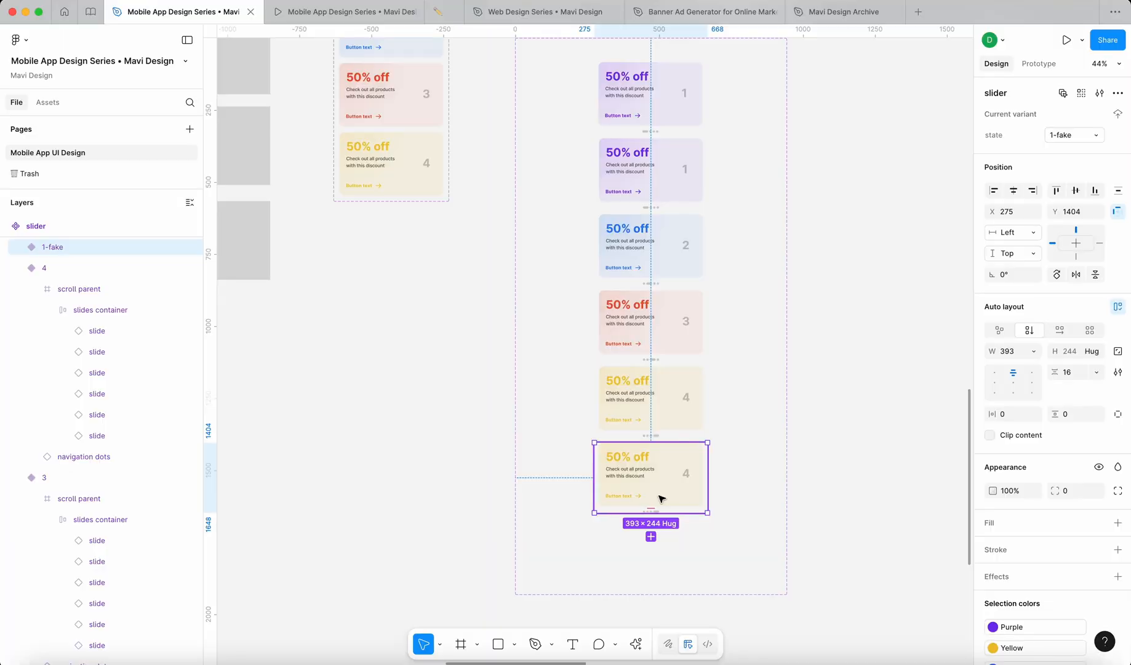
left_click(655, 111)
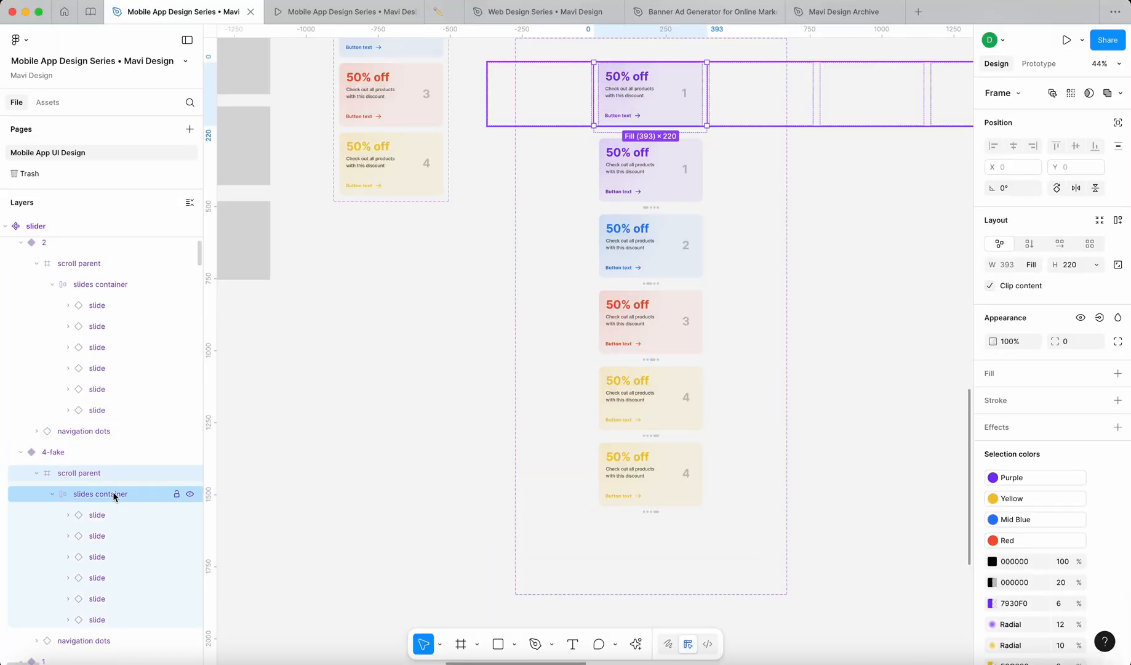
left_click(101, 494)
scroll(671, 220, "up", 1)
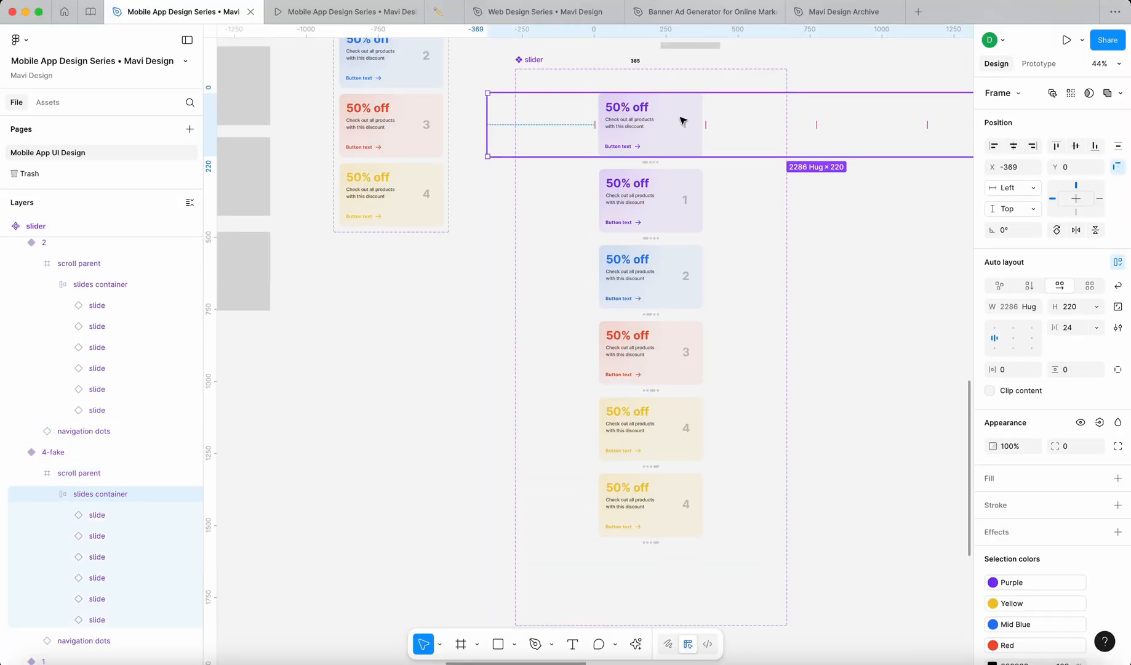
scroll(737, 218, "up", 2)
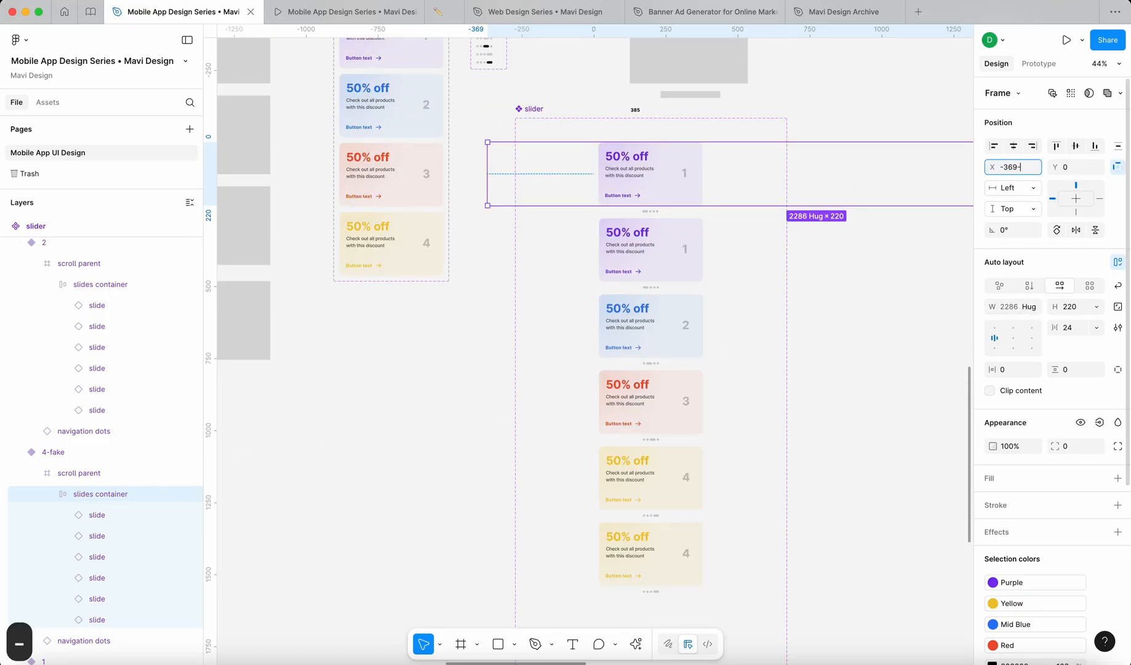
type("385")
key("Return")
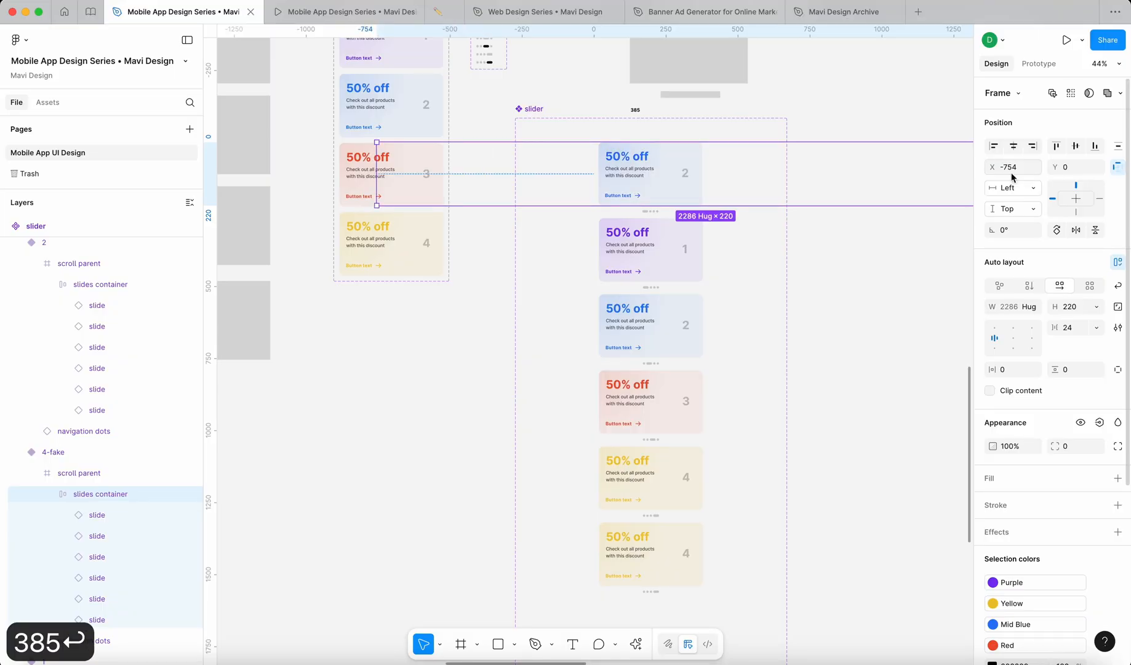
key("super+z")
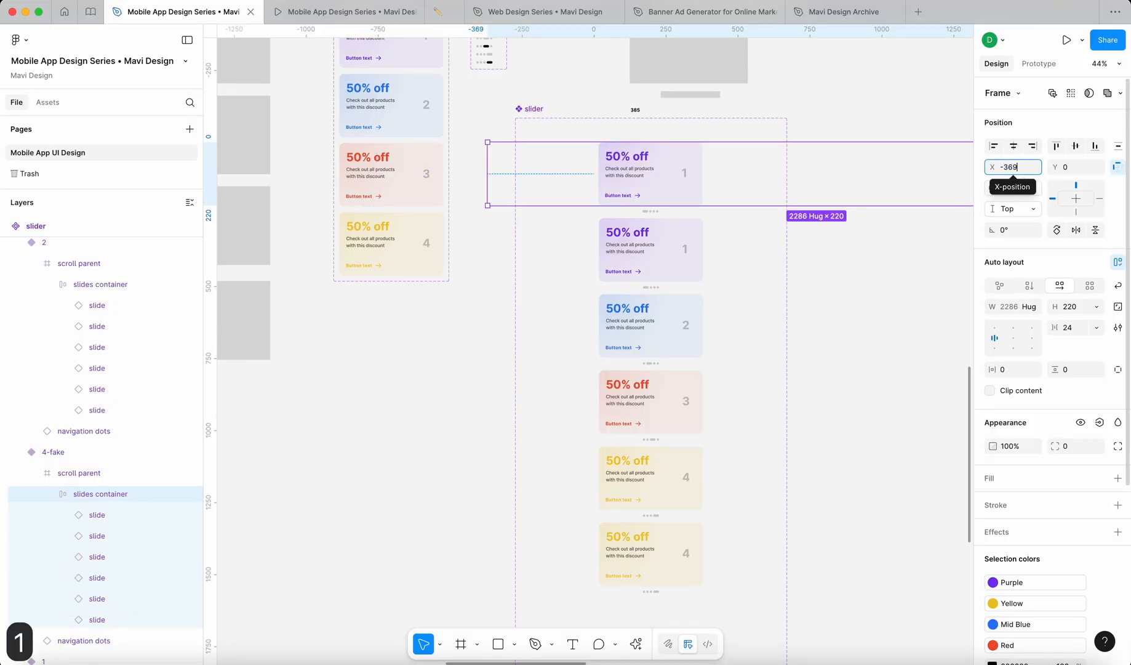
Step: Add 385 to the X position of the 4-fake variant's slides container, bringing it to X 16
key("BackSpace")
type("+")
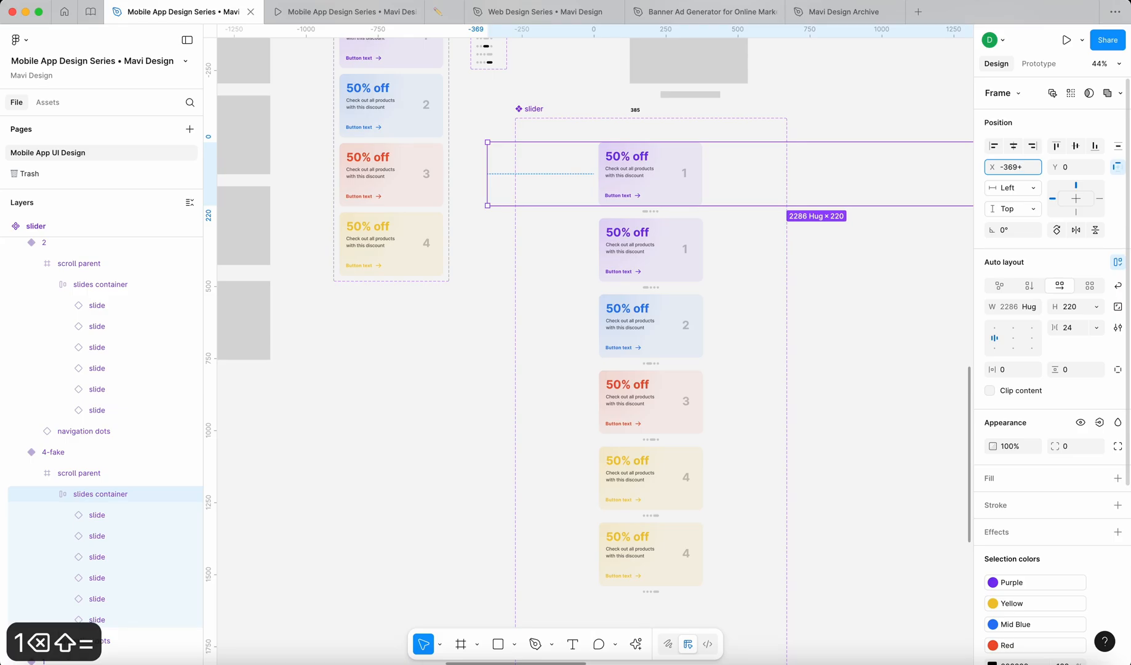
type("385")
key("Return")
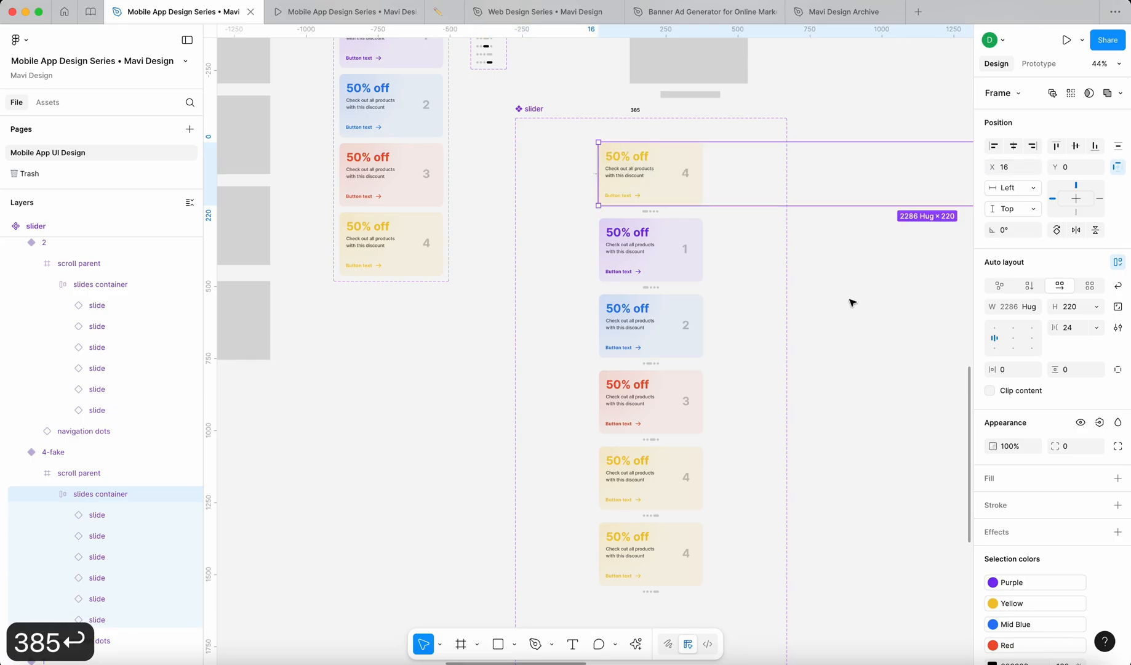
left_click(853, 303)
Step: Subtract 385 from the X position of the 1-fake variant's slides container, bringing it to X -1909
scroll(853, 303, "down", 3)
double_click(671, 427)
double_click(671, 427)
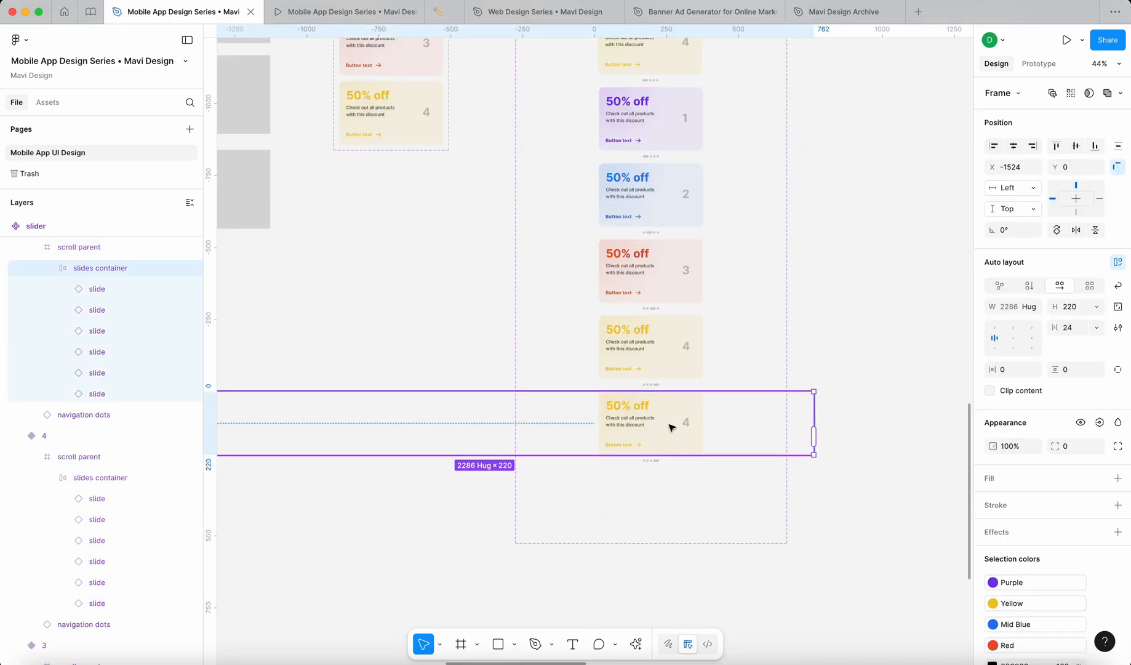
left_click(1033, 167)
type("-")
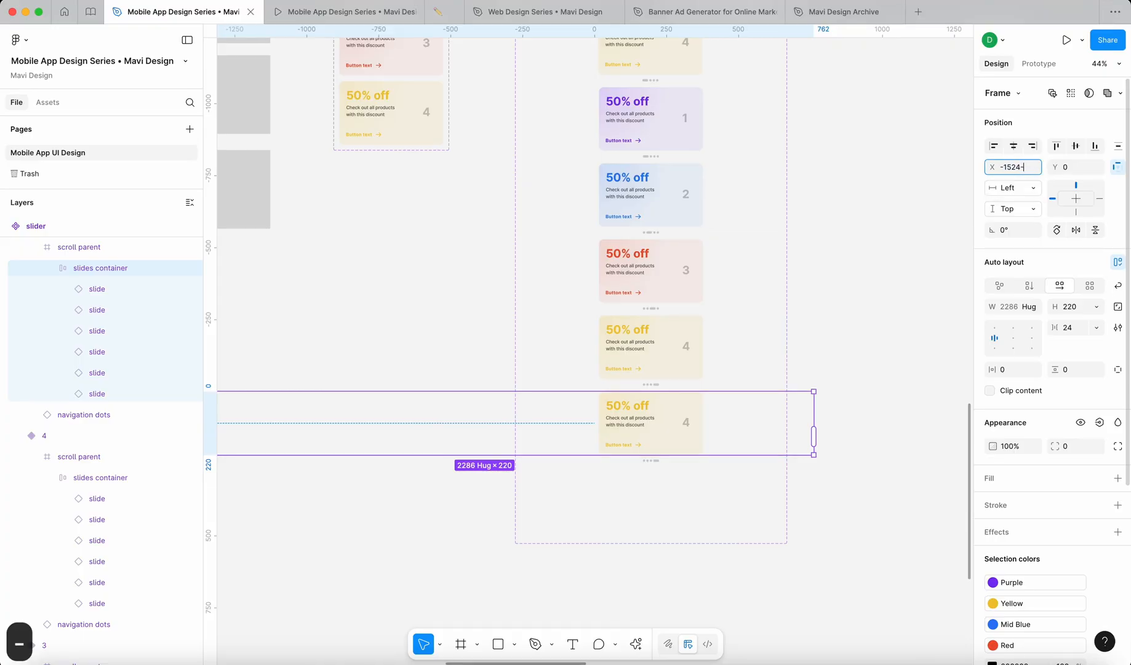
type("385")
key("Return")
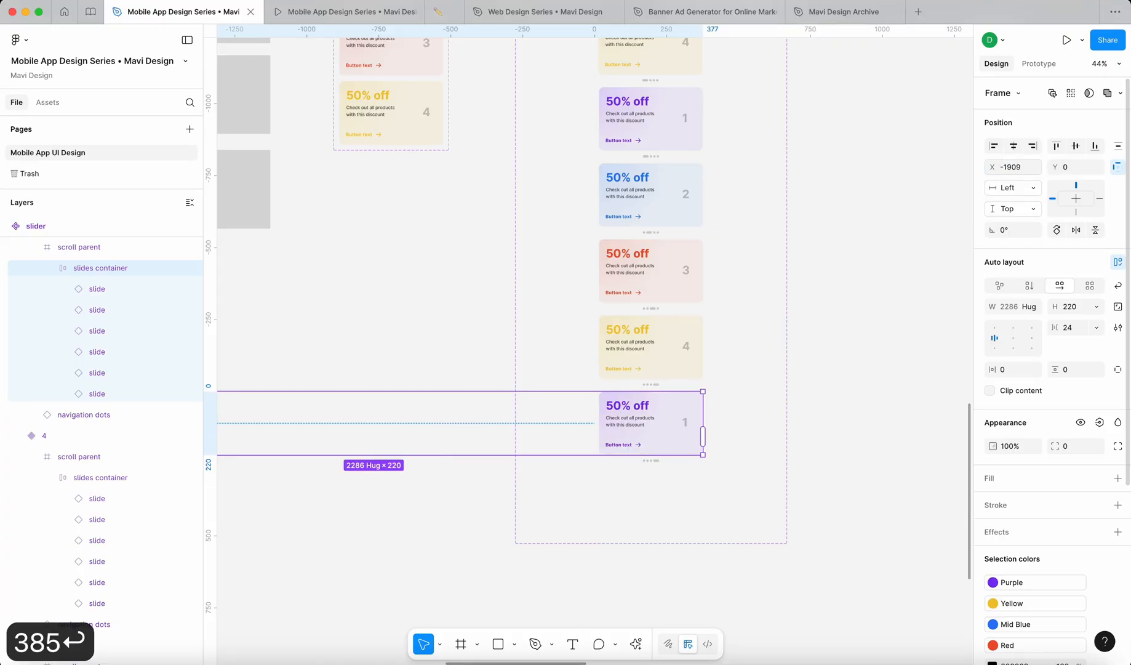
left_click(918, 367)
Step: Check the six slider variants in order from 4-fake to 1-fake, comparing their state names and visible cards
left_click(688, 241)
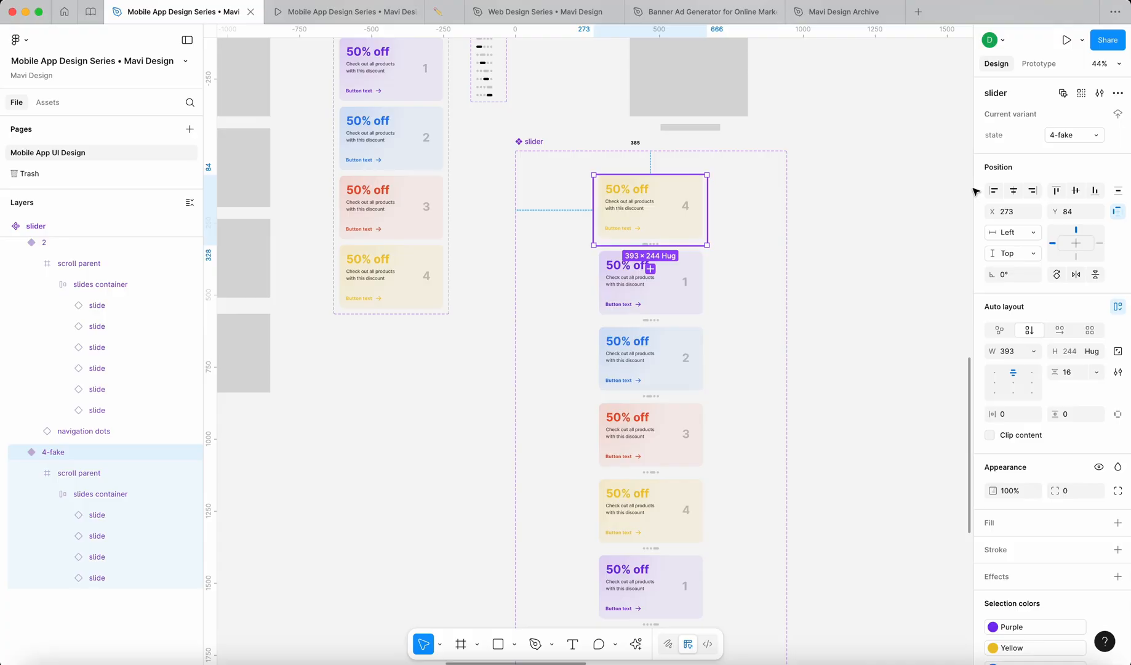
left_click(640, 302)
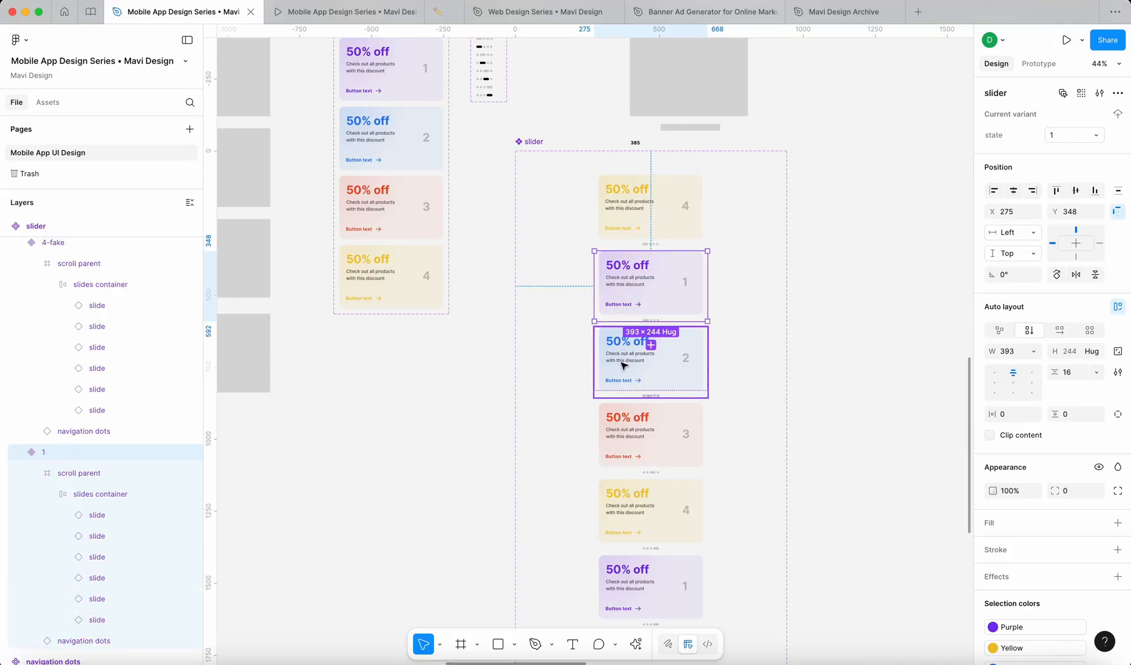
left_click(624, 367)
left_click(614, 442)
left_click(620, 528)
scroll(825, 393, "down", 3)
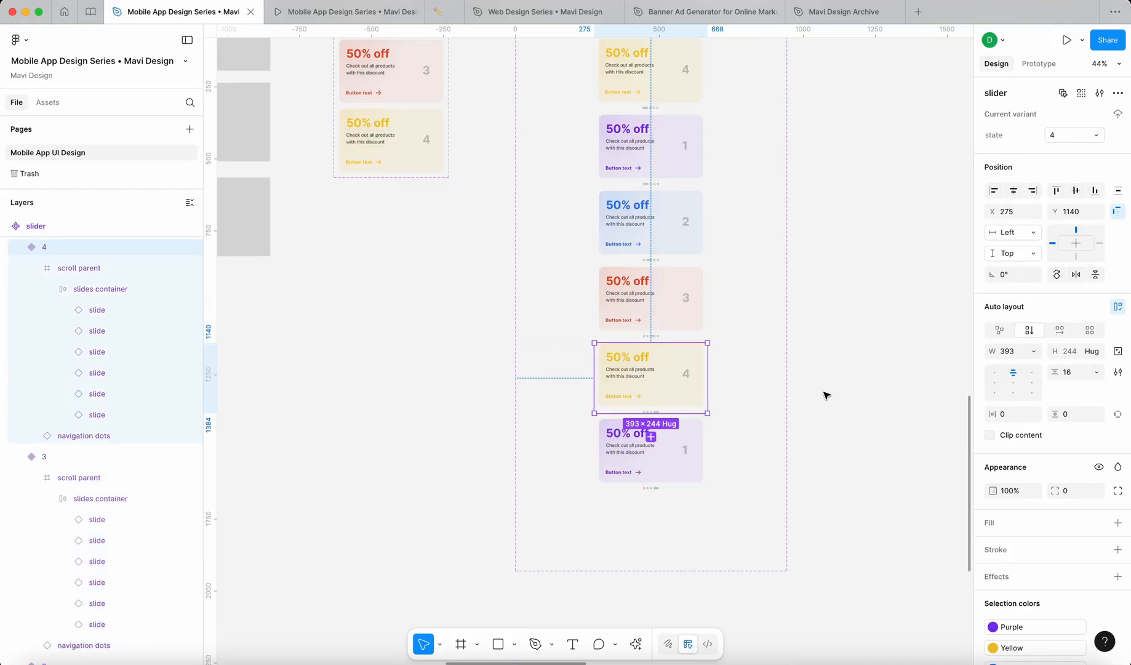
left_click(665, 461)
left_click(792, 399)
scroll(795, 398, "up", 3)
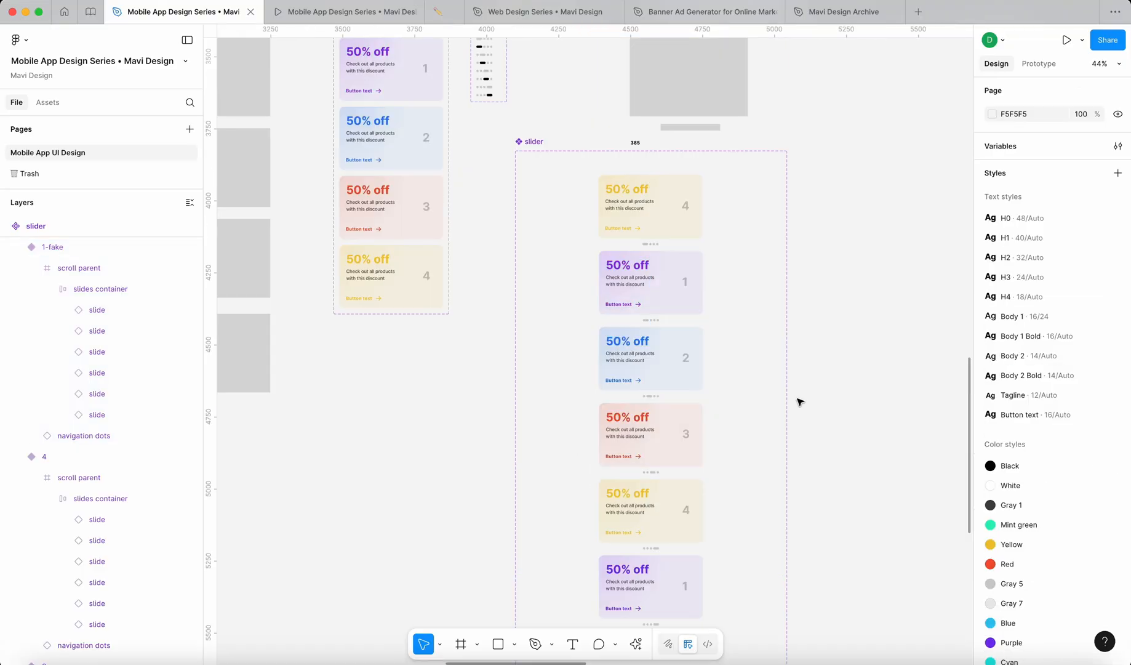
left_click(665, 195)
left_click(577, 194)
Step: Set the slide property of the 4-fake variant's navigation dots to 4 start
scroll(607, 215, "down", 1)
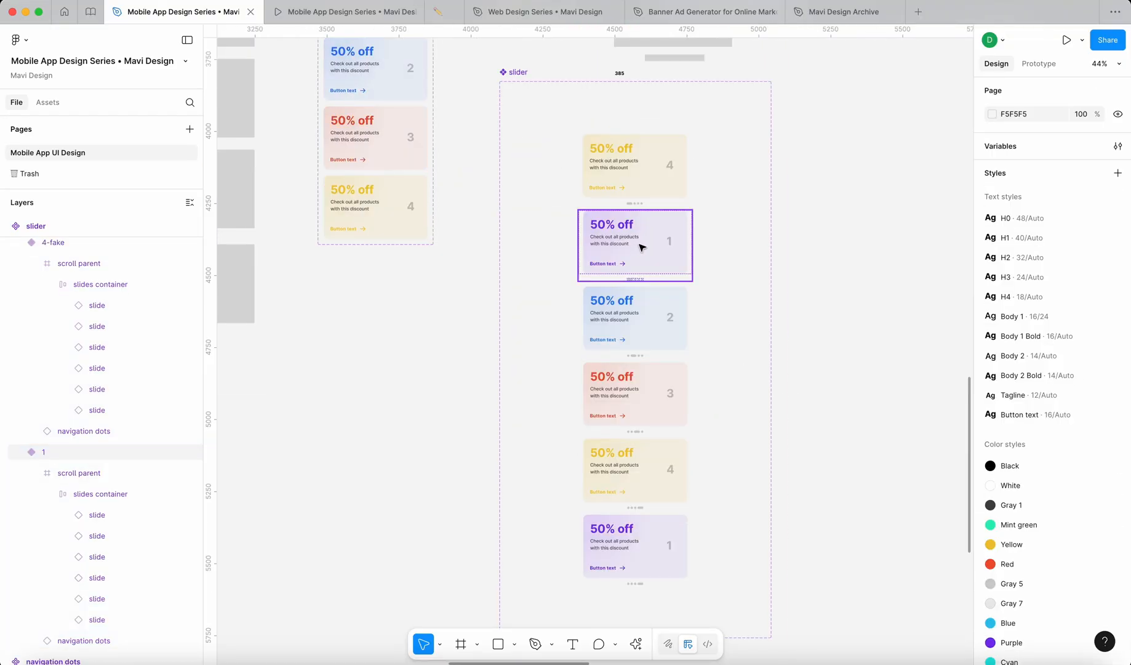
left_click(637, 200)
scroll(638, 198, "up", 5)
double_click(631, 214)
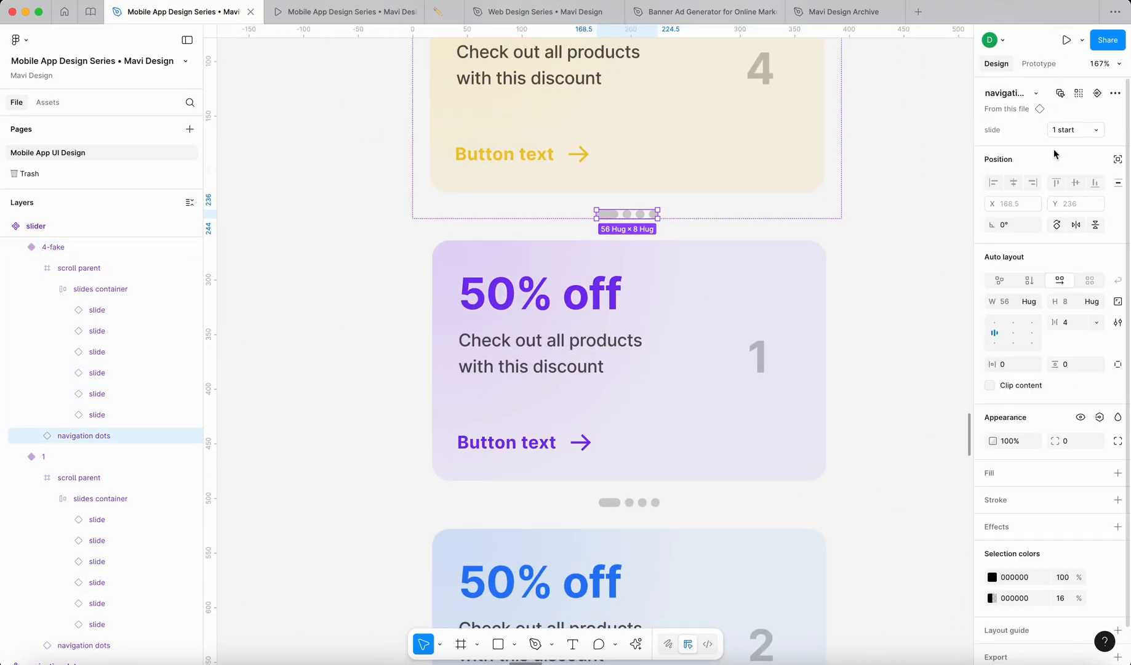
left_click(1074, 130)
left_click(1022, 223)
Step: Set the slide property of the 1-fake variant's navigation dots to 1 start
scroll(786, 247, "down", 5)
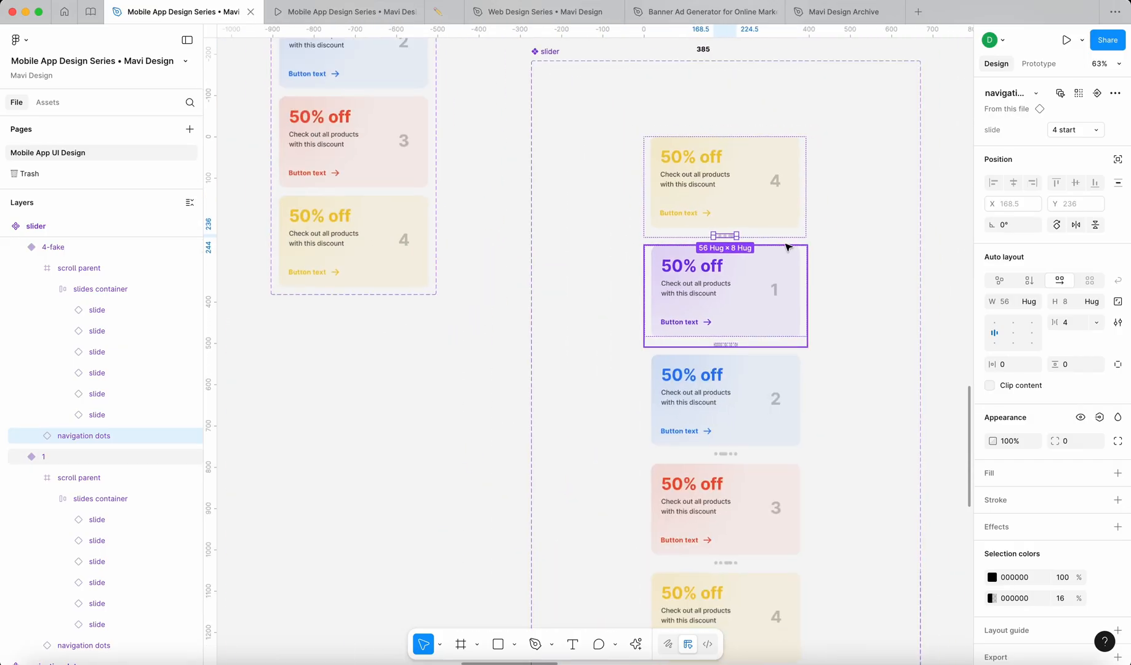
scroll(692, 518, "down", 5)
scroll(687, 497, "up", 5)
double_click(688, 497)
left_click(1074, 129)
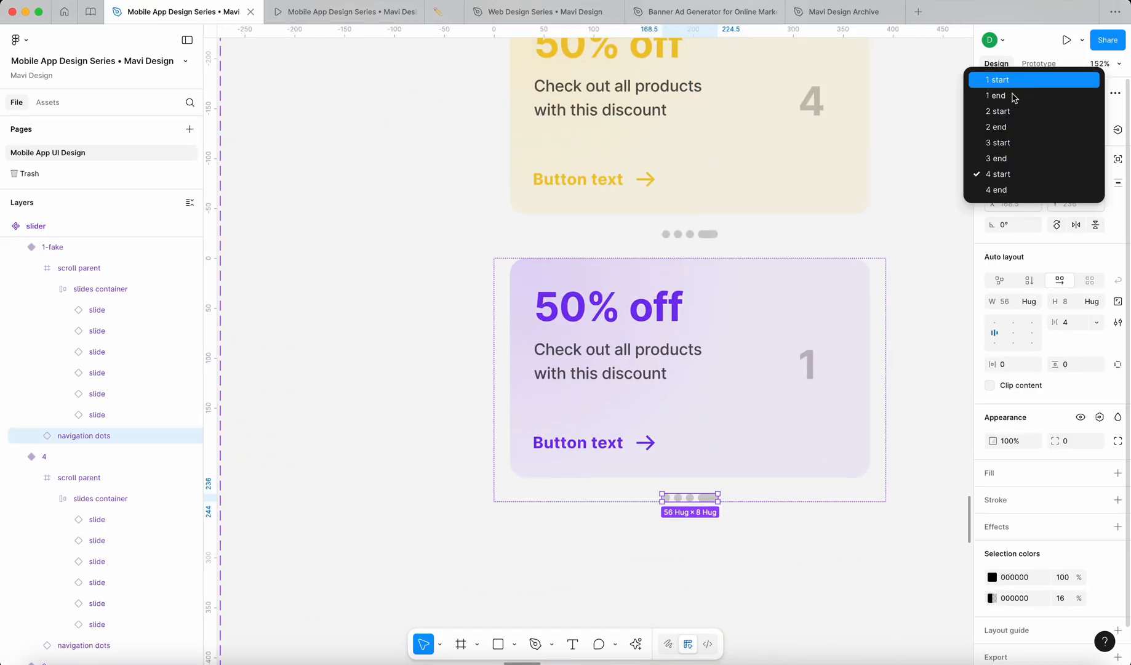
left_click(1013, 80)
Step: Connect the visible slide of variant 4 to 1-fake with an On drag, Change to interaction using Smart animate, Ease out, 300ms
scroll(484, 339, "down", 5)
left_click(554, 212)
triple_click(568, 275)
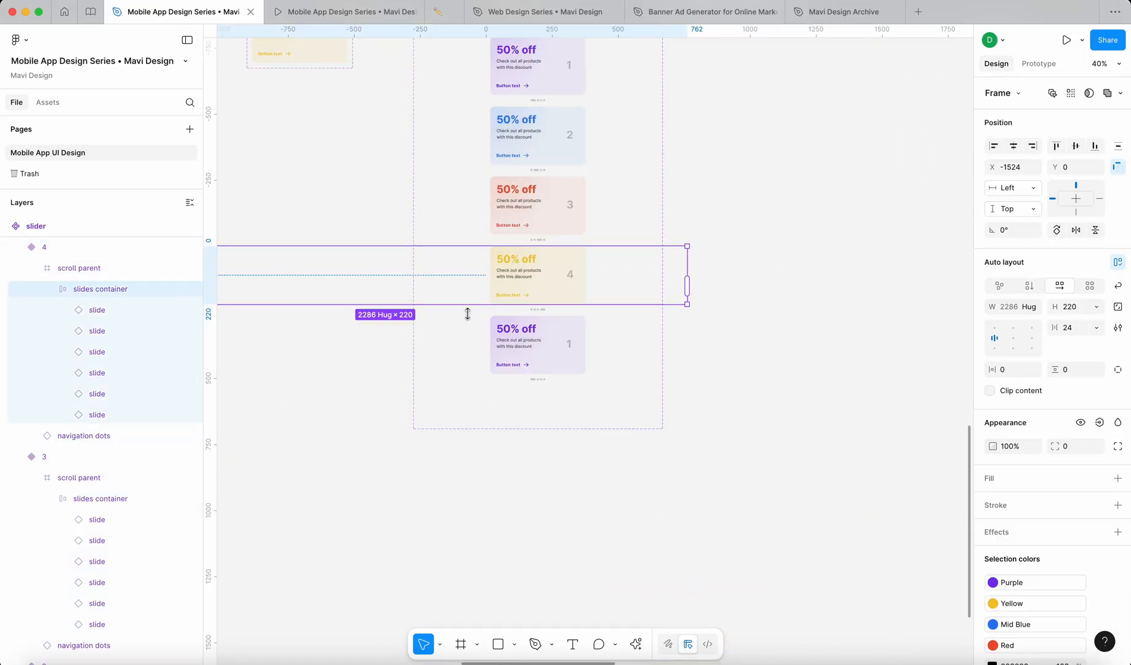
scroll(485, 308, "up", 5)
double_click(617, 251)
scroll(600, 268, "up", 1)
scroll(600, 268, "up", 3)
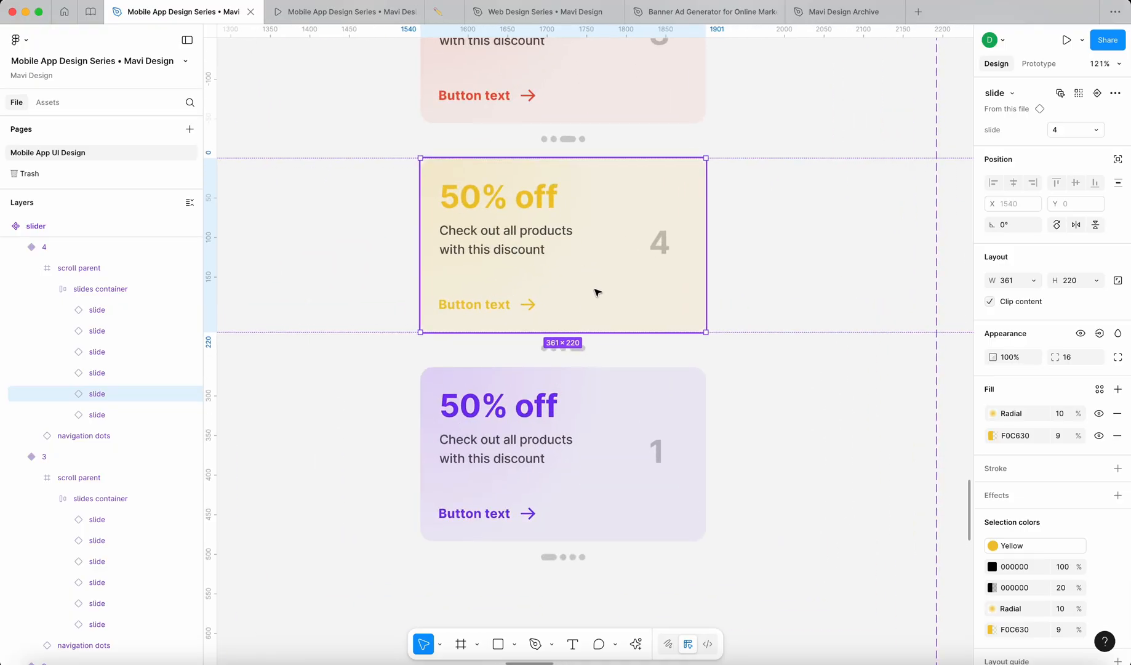
scroll(596, 291, "down", 2)
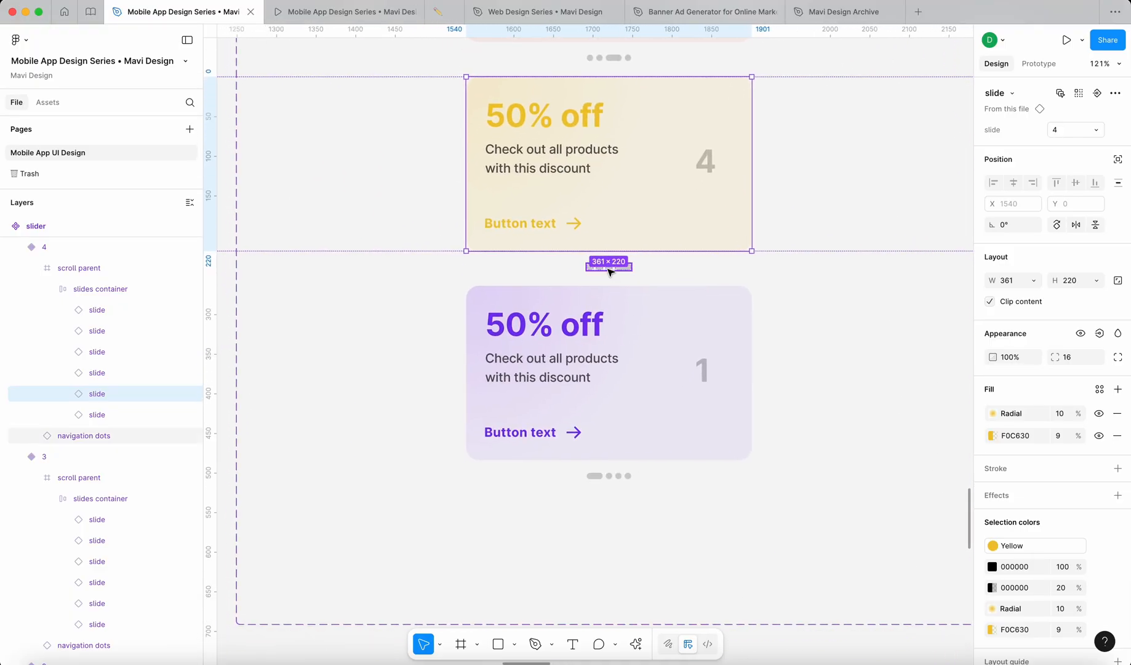
left_click(1039, 64)
left_click_drag(609, 251, 633, 307)
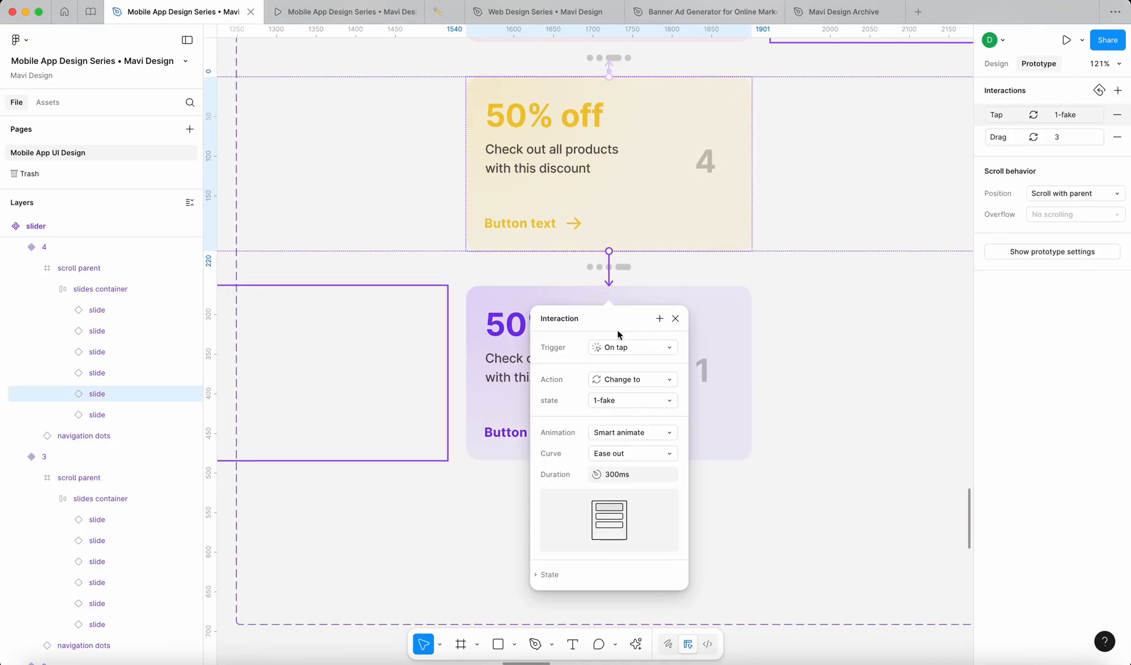
left_click(632, 347)
left_click(643, 362)
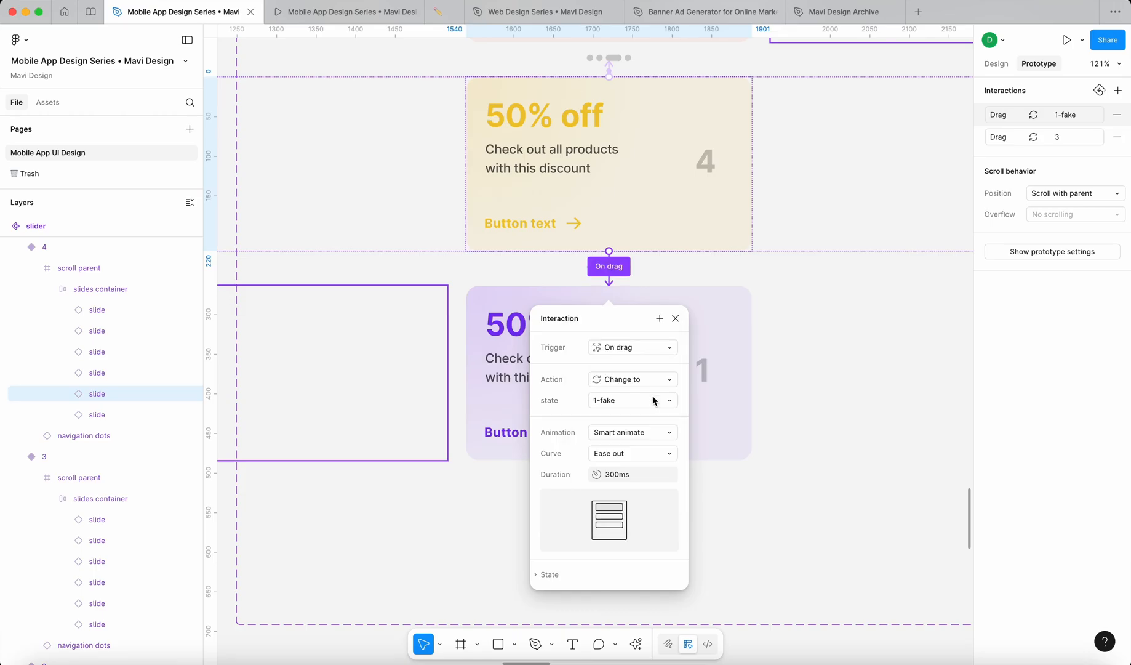
left_click(676, 318)
Step: Connect the visible slide of variant 1 to 4-fake with an On drag, Change to interaction using Smart animate, Ease out, 300ms
scroll(680, 321, "down", 5)
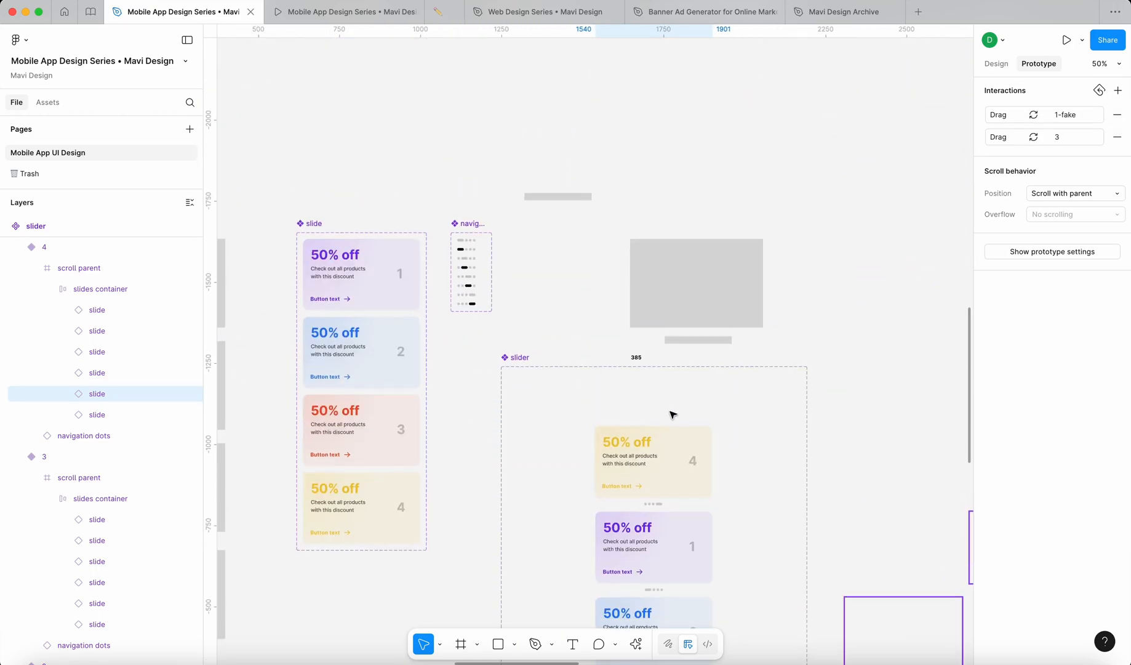
left_click(677, 429)
left_click(701, 410)
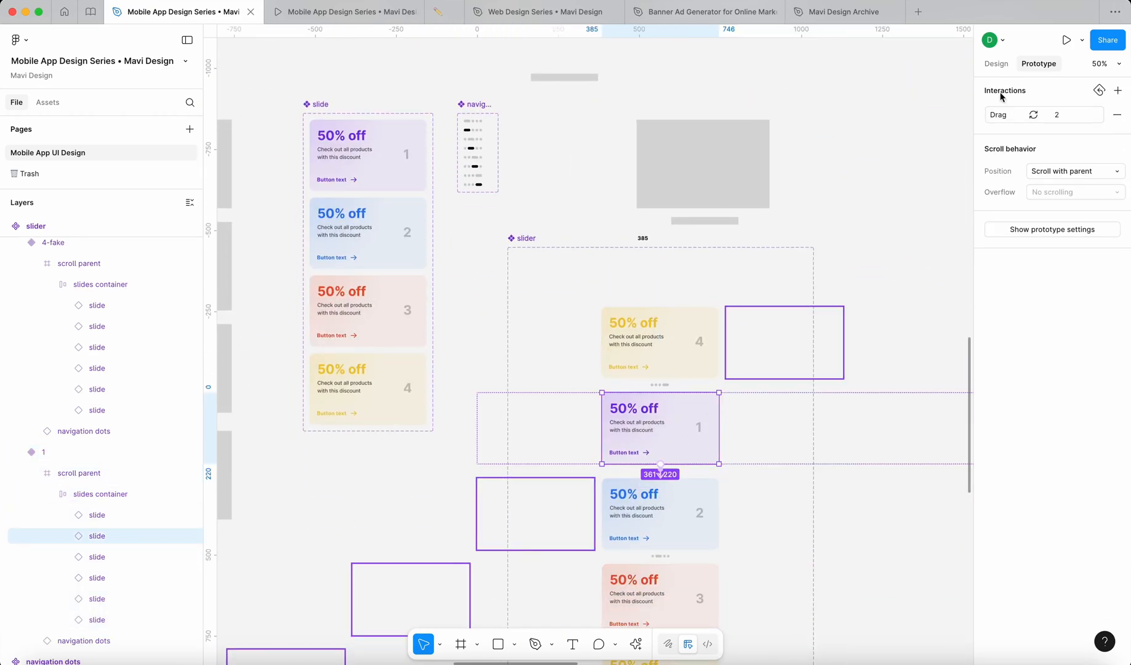
scroll(676, 403, "up", 5)
left_click_drag(659, 376, 676, 333)
left_click(672, 420)
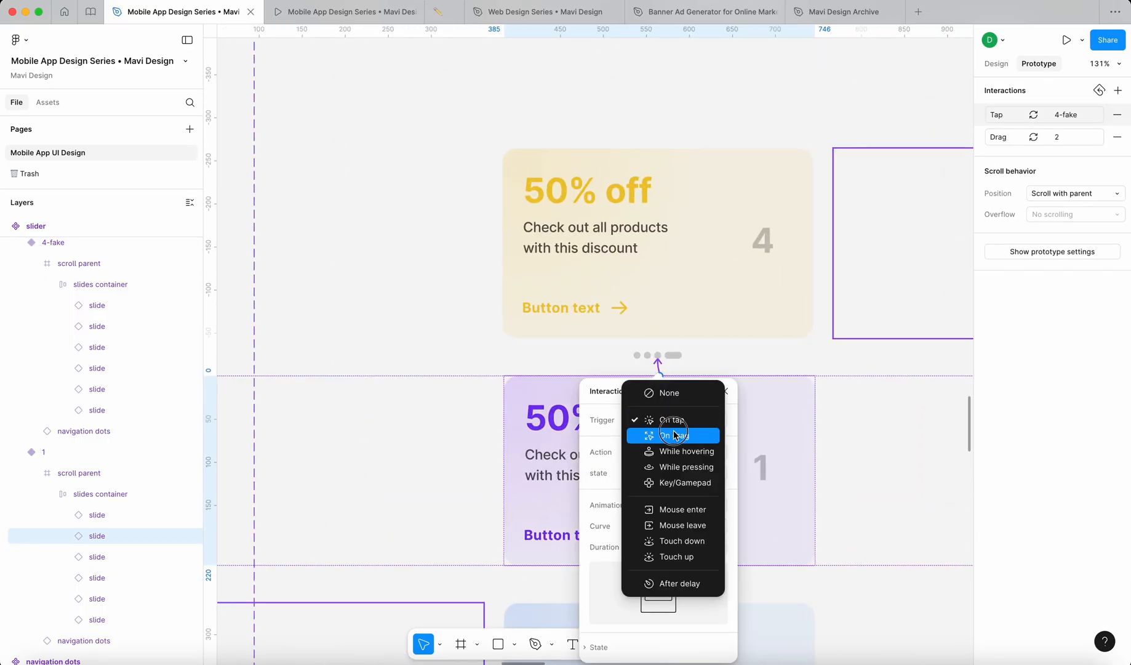
left_click(674, 435)
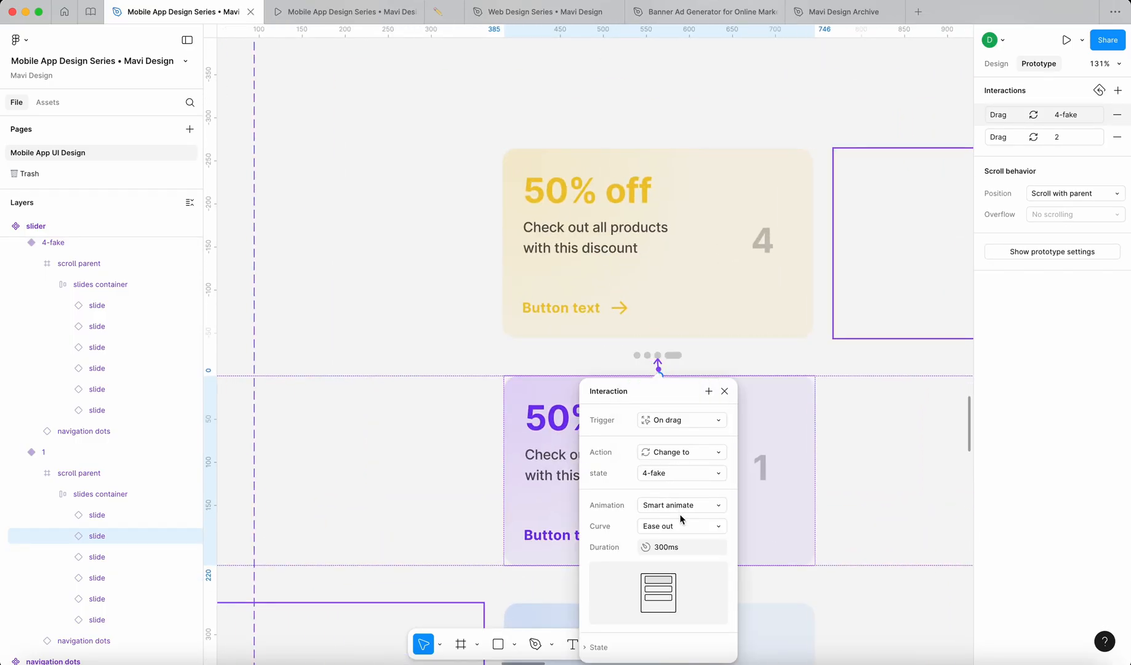
scroll(680, 518, "down", 5)
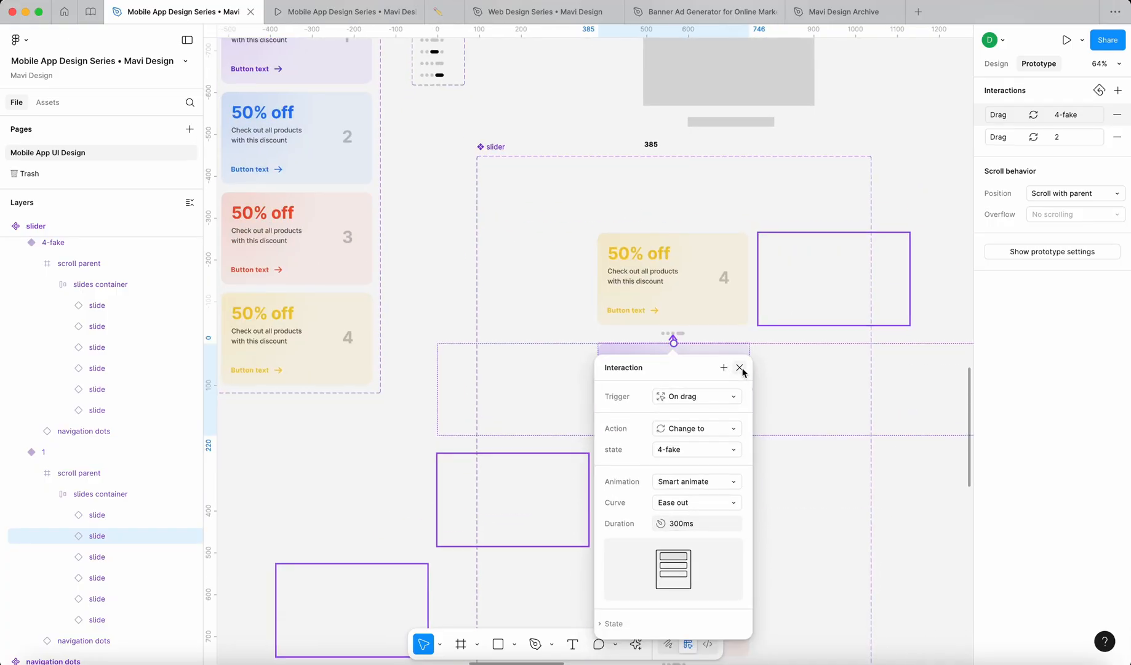
left_click(740, 368)
scroll(753, 368, "down", 5)
left_click(863, 283)
Step: Switch to the prototype preview, restart it, open New Test Page 4 and test swiping backward from slide 1
left_click(361, 12)
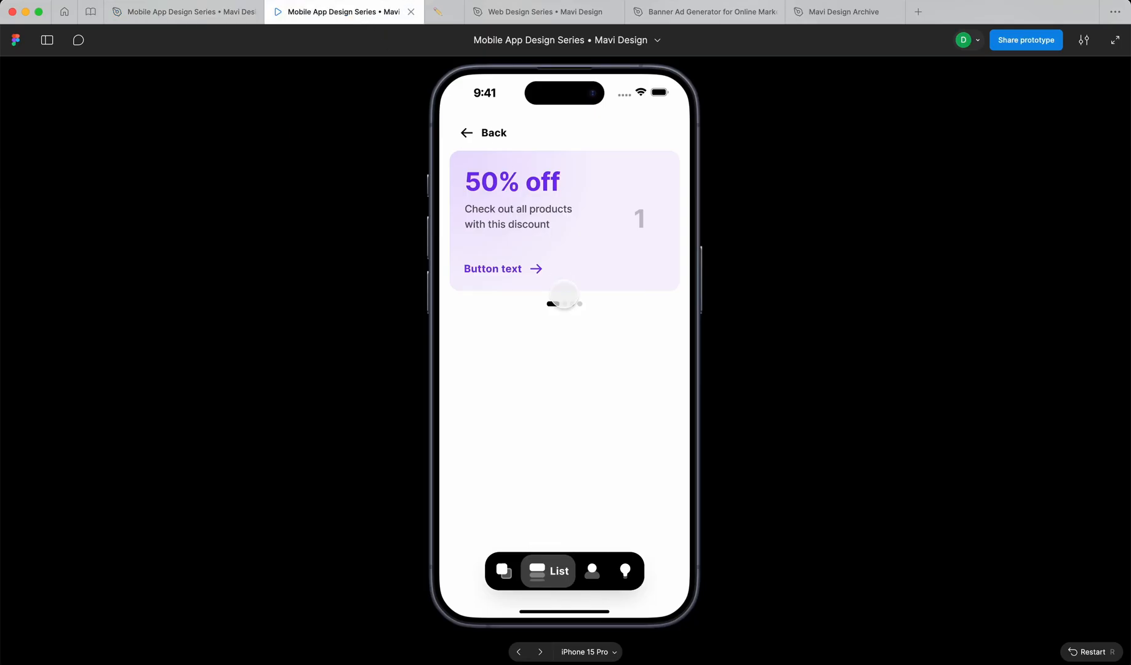
key("r")
scroll(554, 431, "down", 10)
left_click(511, 517)
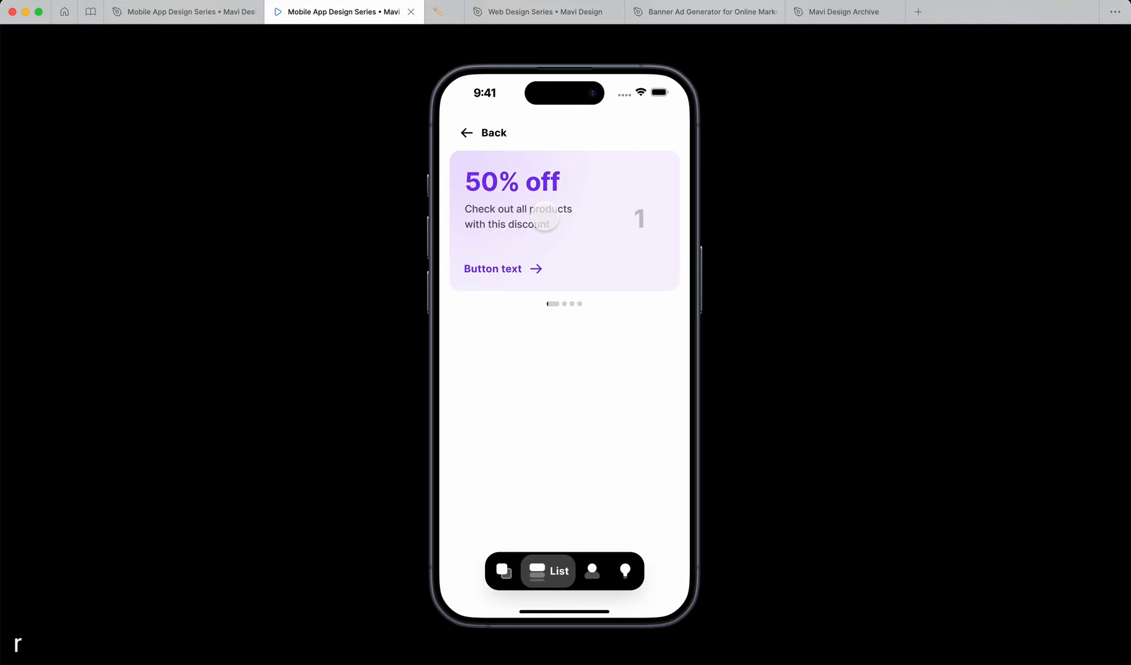
left_click_drag(545, 217, 596, 222)
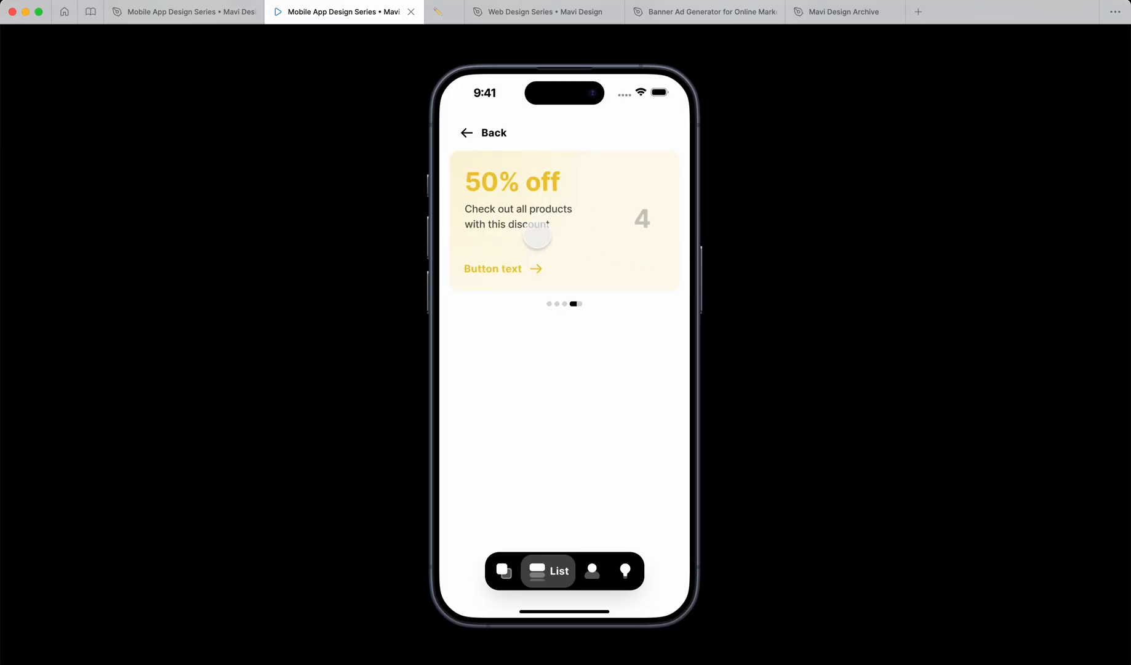
left_click(551, 227)
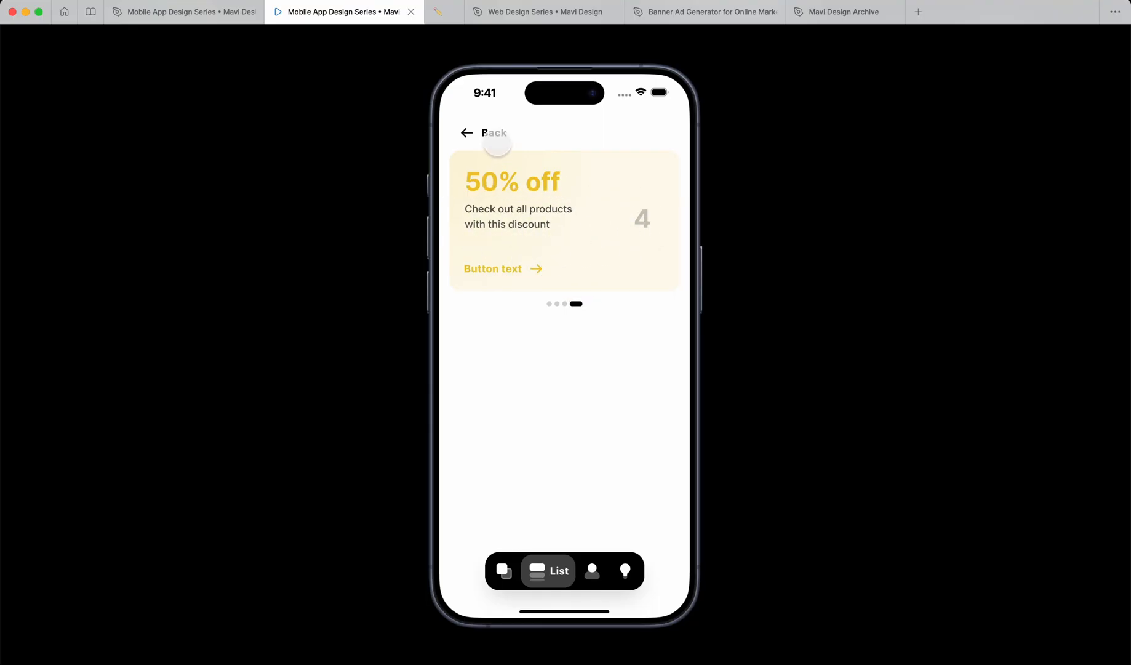
Step: Restart the prototype, reopen New Test Page 4 and test swiping the slider in both directions past slide 1
left_click(485, 133)
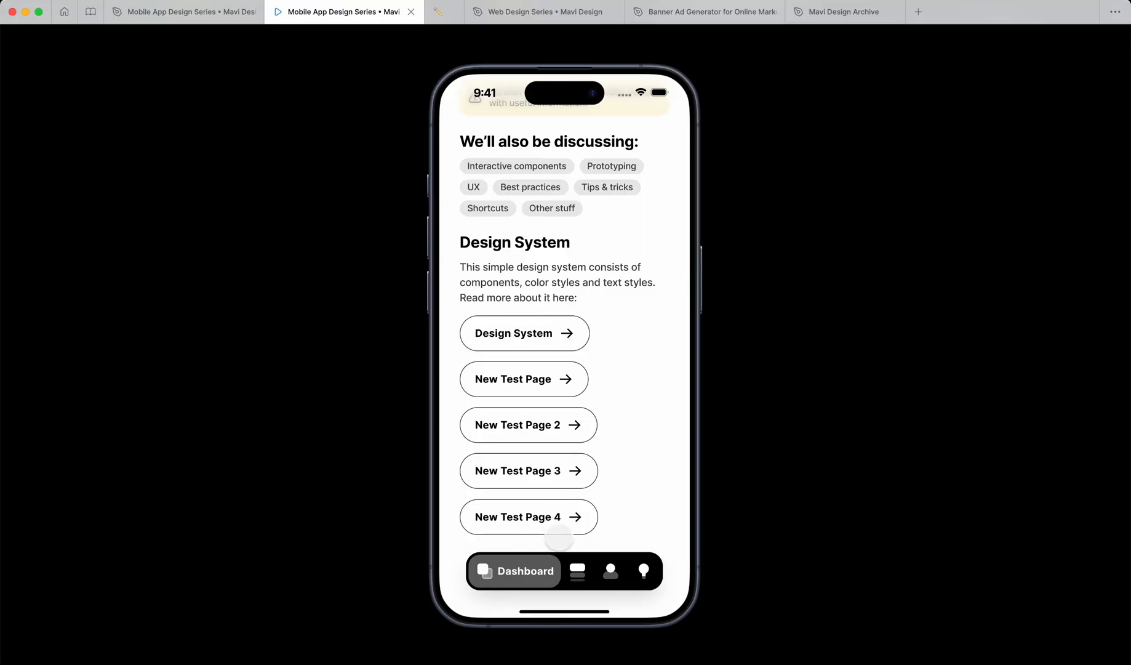
left_click(577, 571)
key("r")
scroll(540, 391, "down", 15)
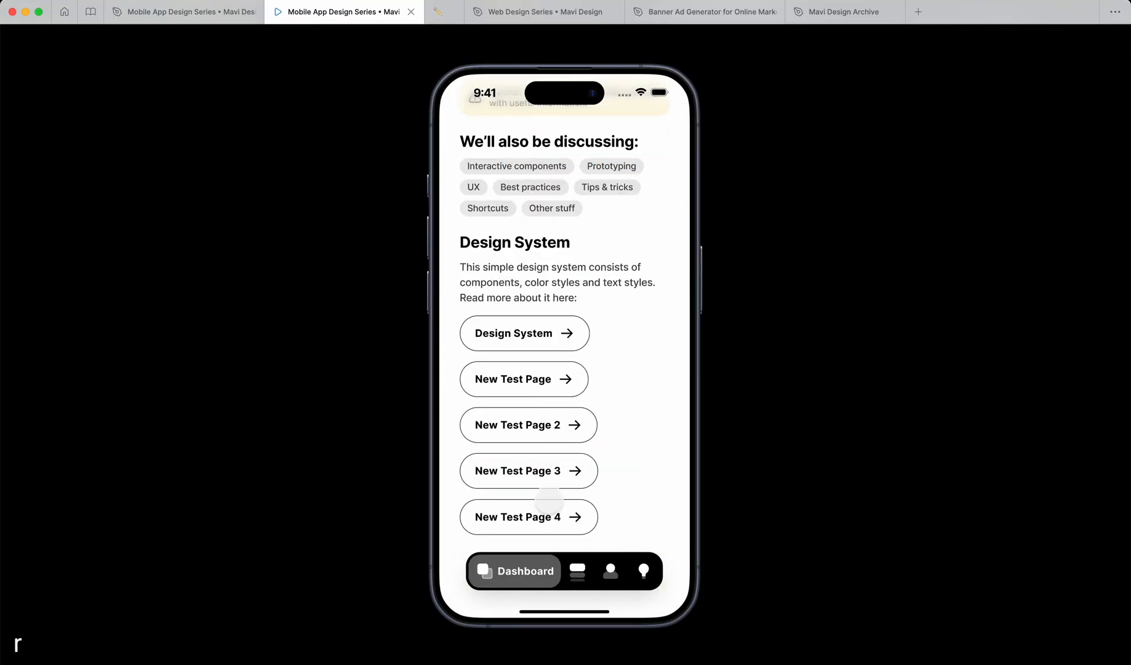
left_click(544, 513)
left_click_drag(583, 210, 528, 217)
left_click_drag(582, 221, 620, 234)
left_click_drag(553, 229, 669, 246)
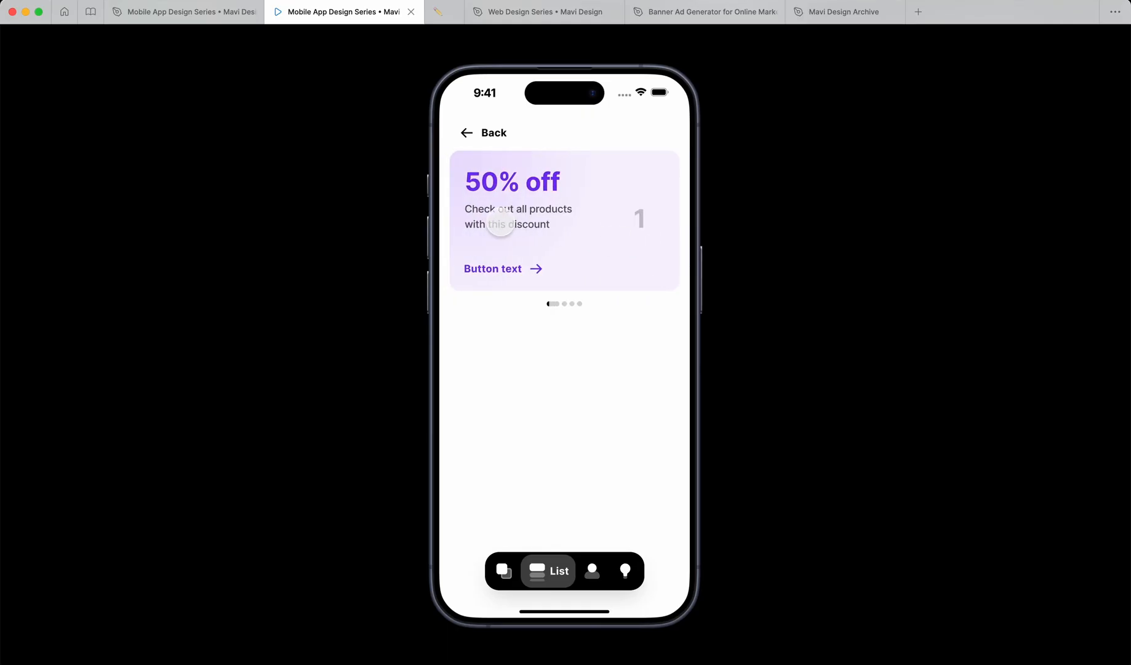
left_click_drag(500, 223, 585, 232)
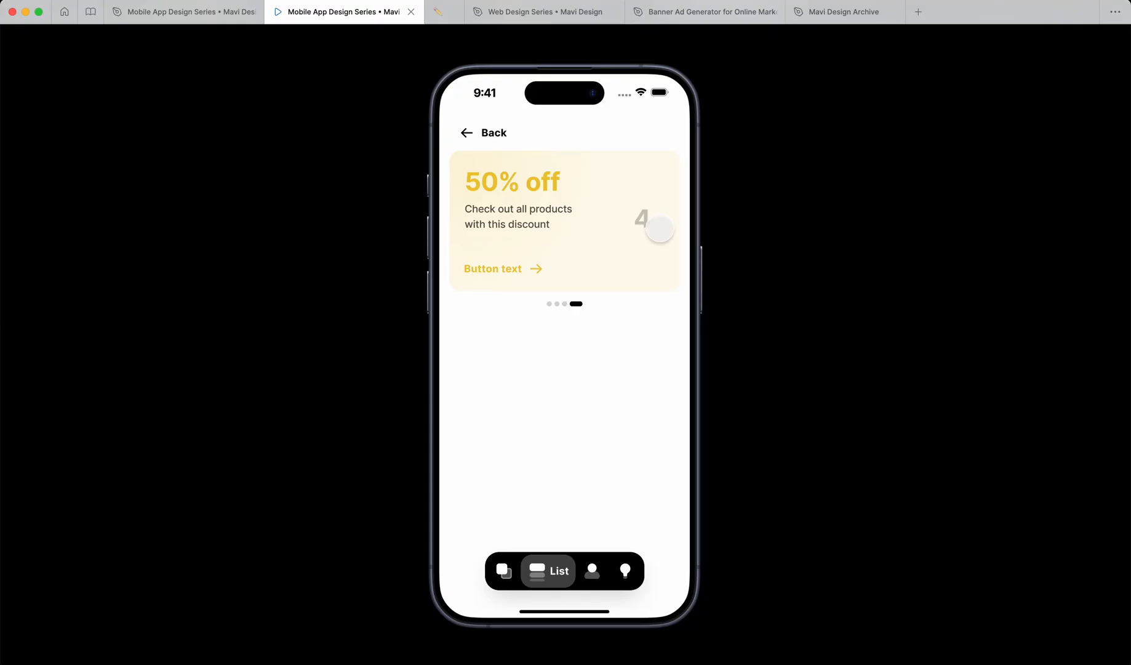
Step: Back in the design file, connect the whole 4-fake variant of the slider component to variant 4
left_click(212, 14)
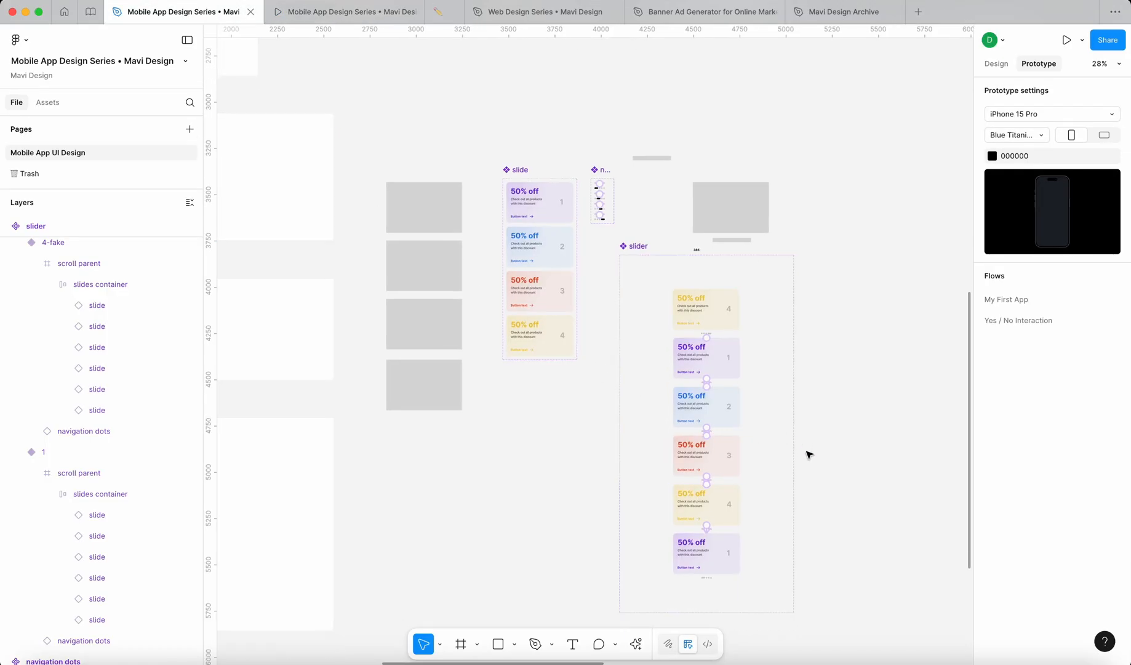
scroll(706, 318, "down", 3)
scroll(705, 320, "up", 5)
left_click(682, 119)
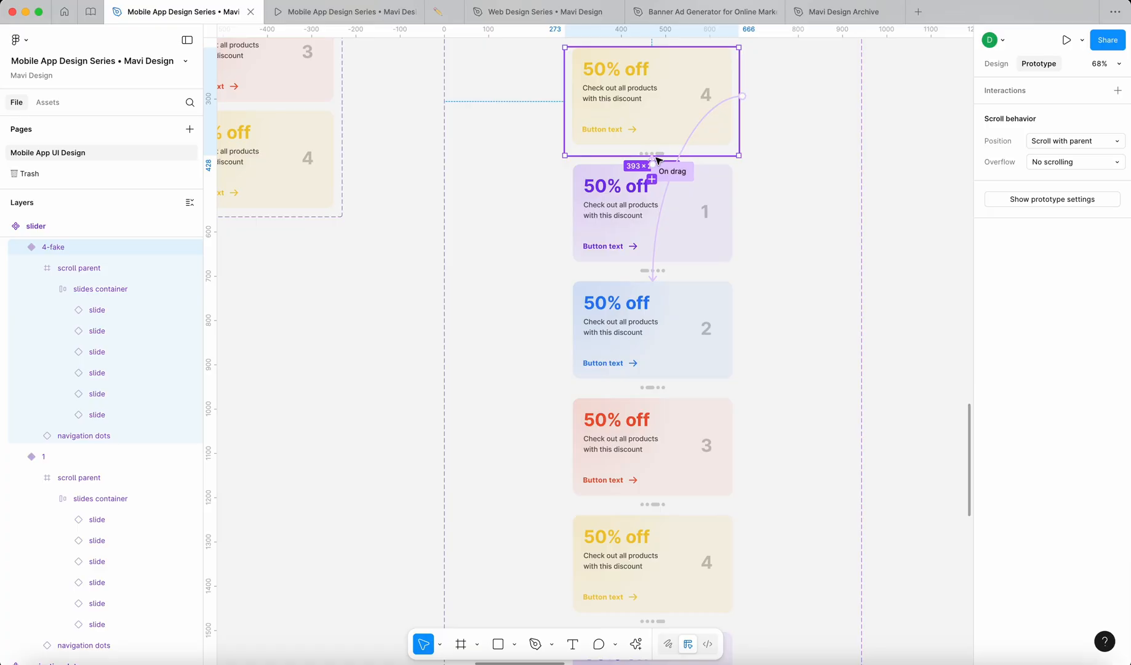
scroll(651, 97, "up", 1)
scroll(651, 97, "right", 1)
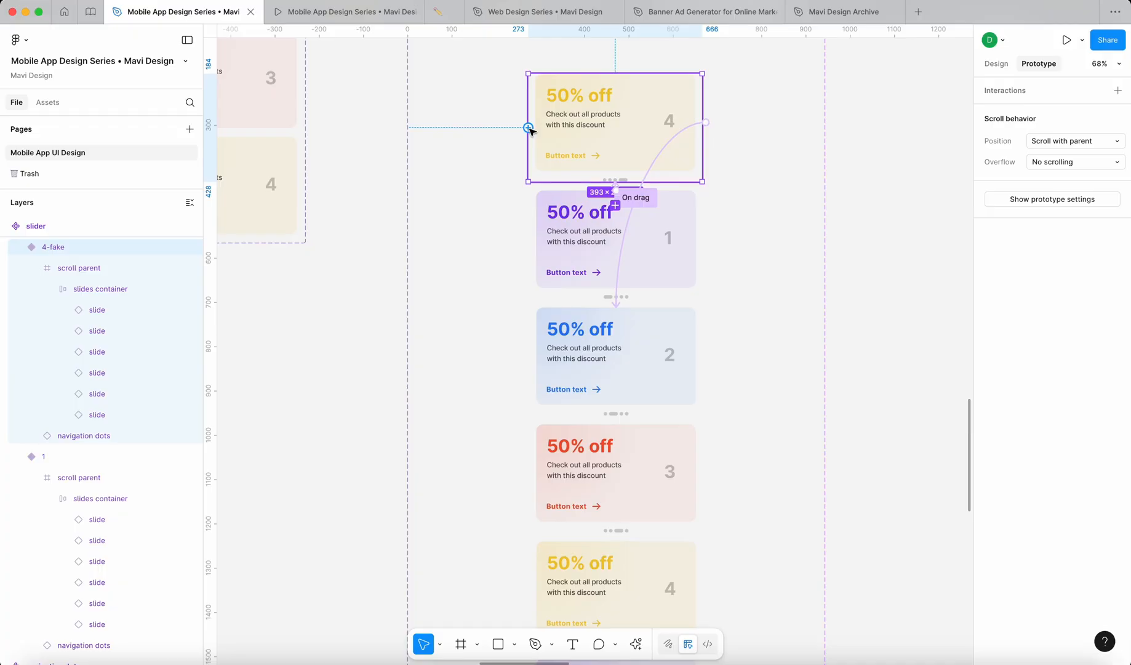
left_click_drag(529, 128, 595, 563)
scroll(584, 449, "down", 3)
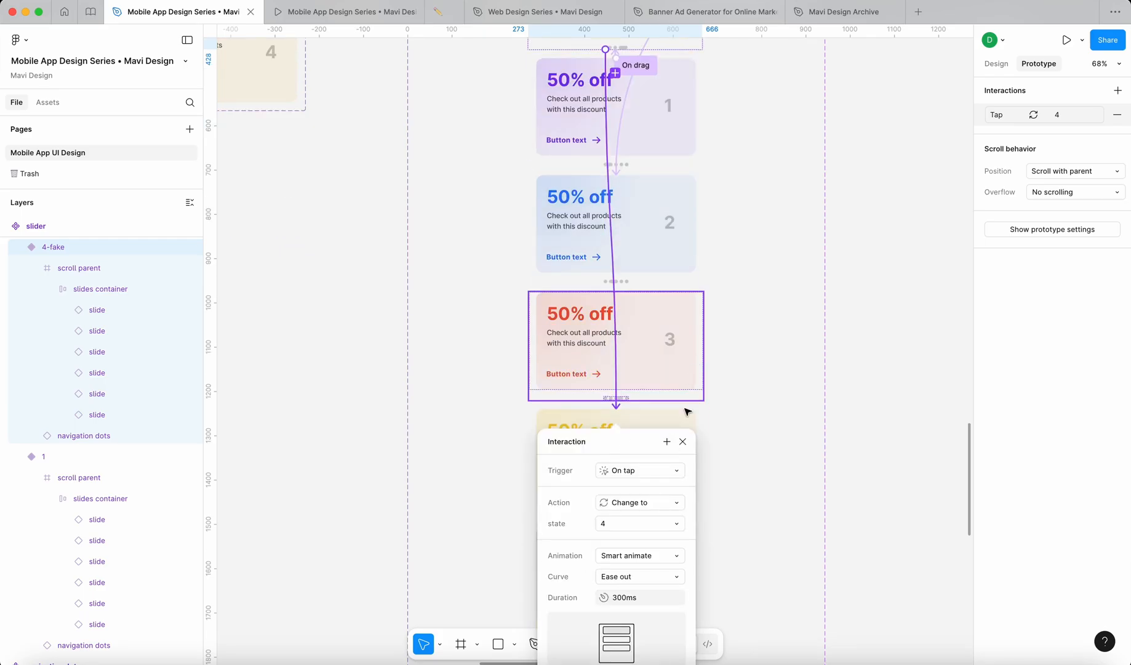
Step: Set the 4-fake to 4 interaction to trigger After delay at 1ms, with Instant animation
left_click(660, 470)
left_click(654, 634)
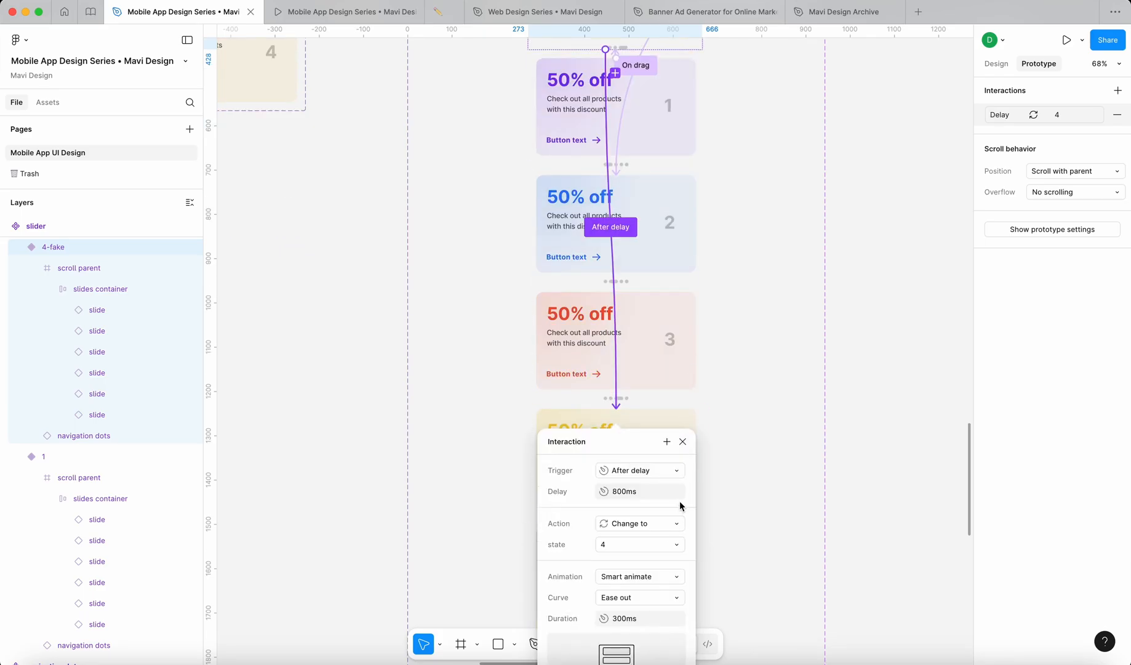
left_click(666, 491)
type("0")
left_click(642, 579)
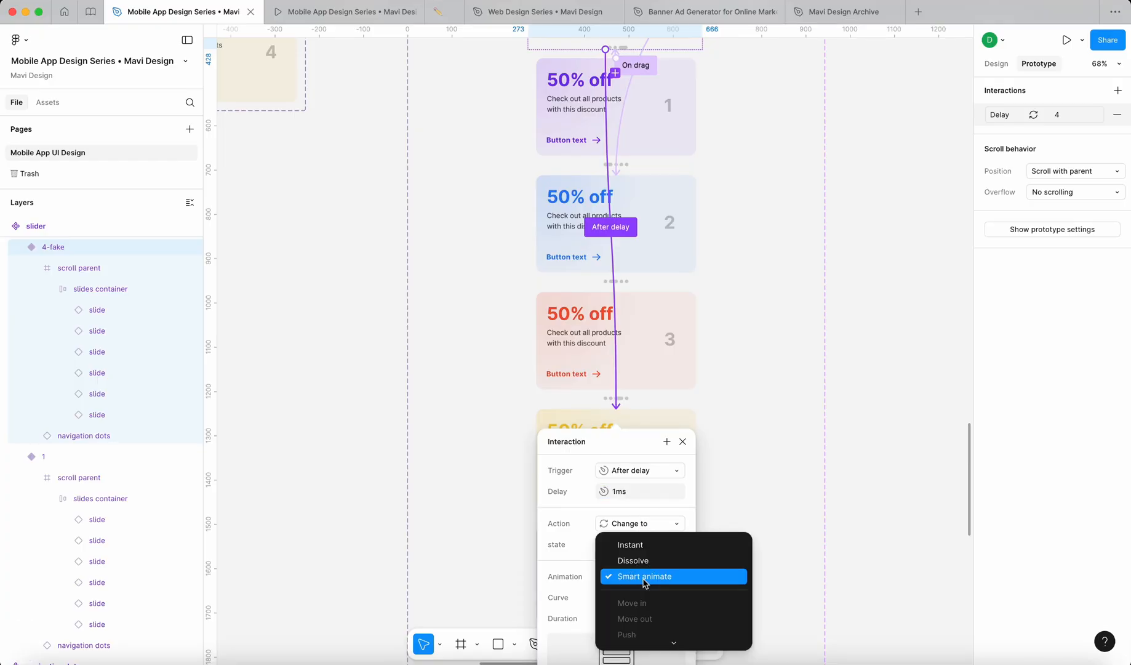
left_click(653, 544)
left_click(558, 607)
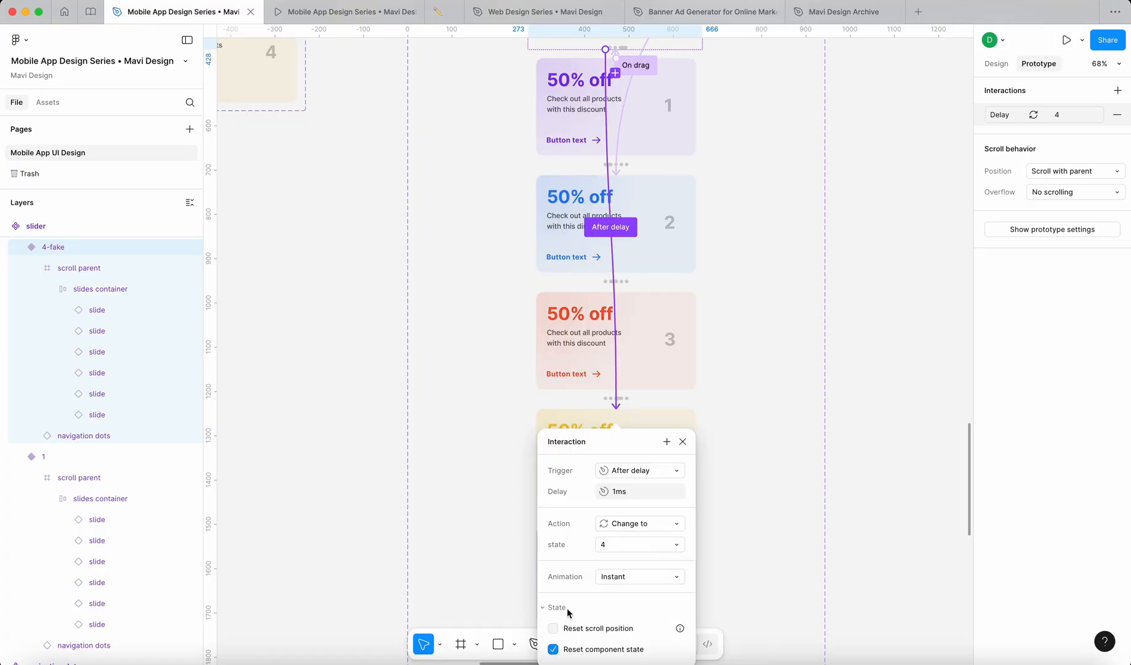
left_click(681, 441)
left_click(882, 412)
Step: Connect the whole 1-fake variant of the slider component to variant 1
key("minus")
left_click(753, 505)
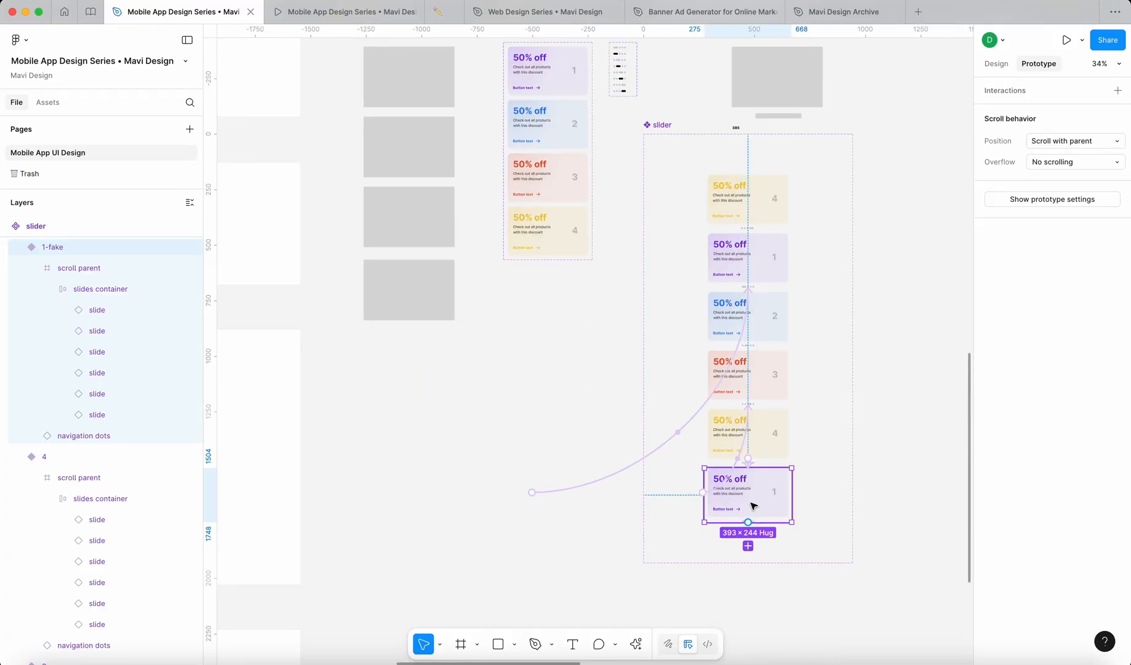
scroll(753, 504, "up", 5)
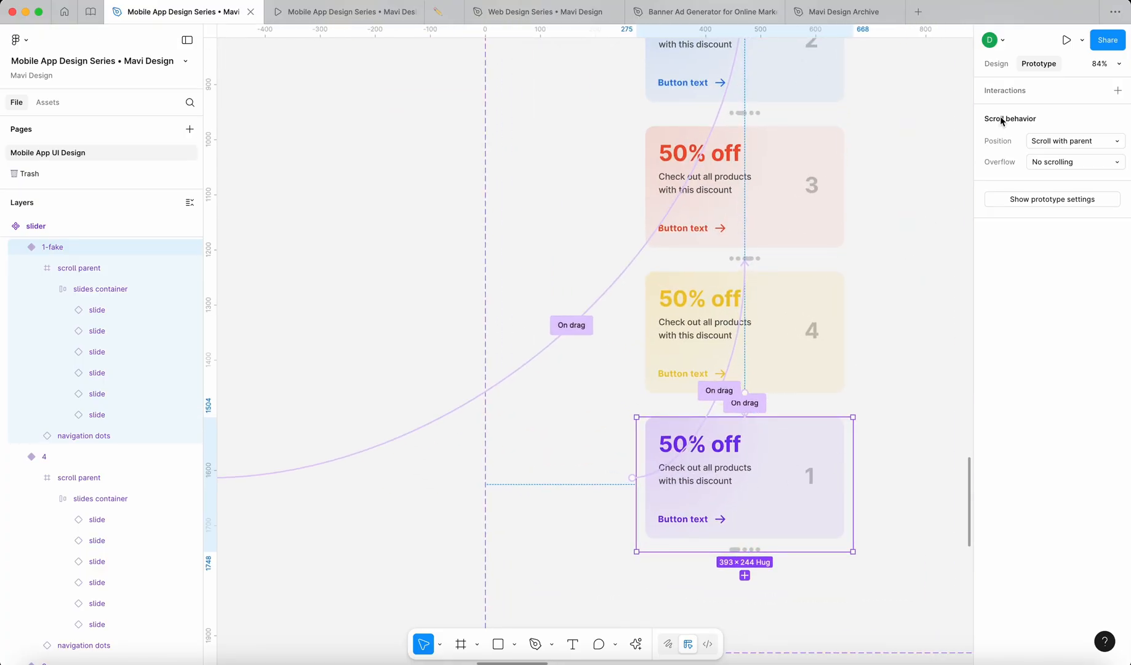
left_click(996, 64)
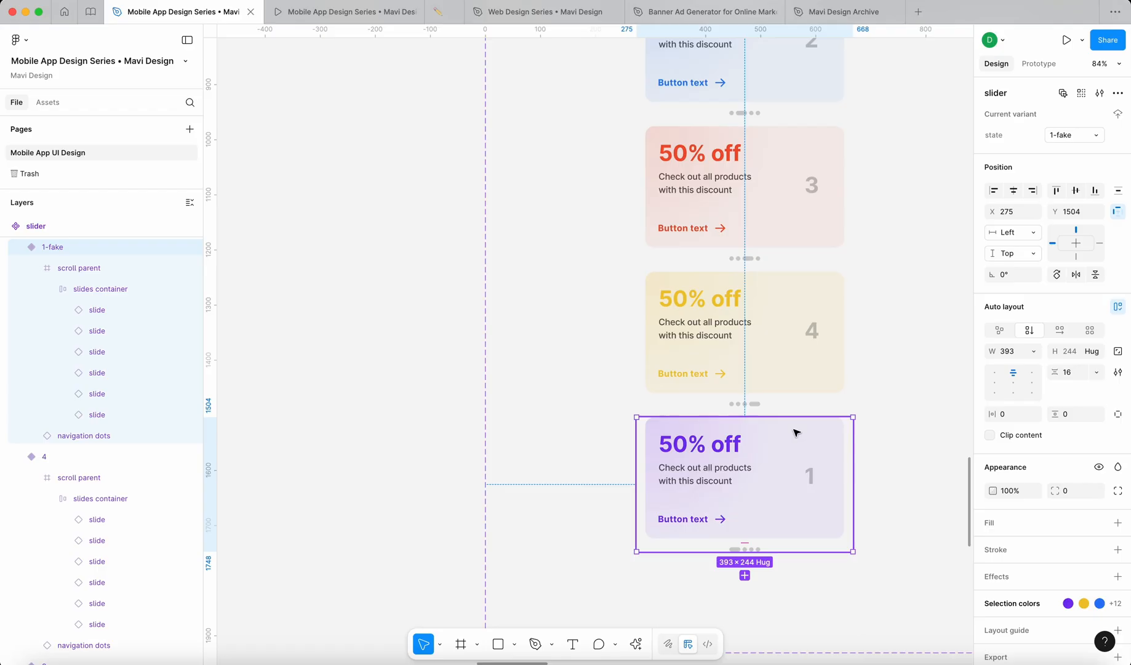
scroll(795, 432, "down", 5)
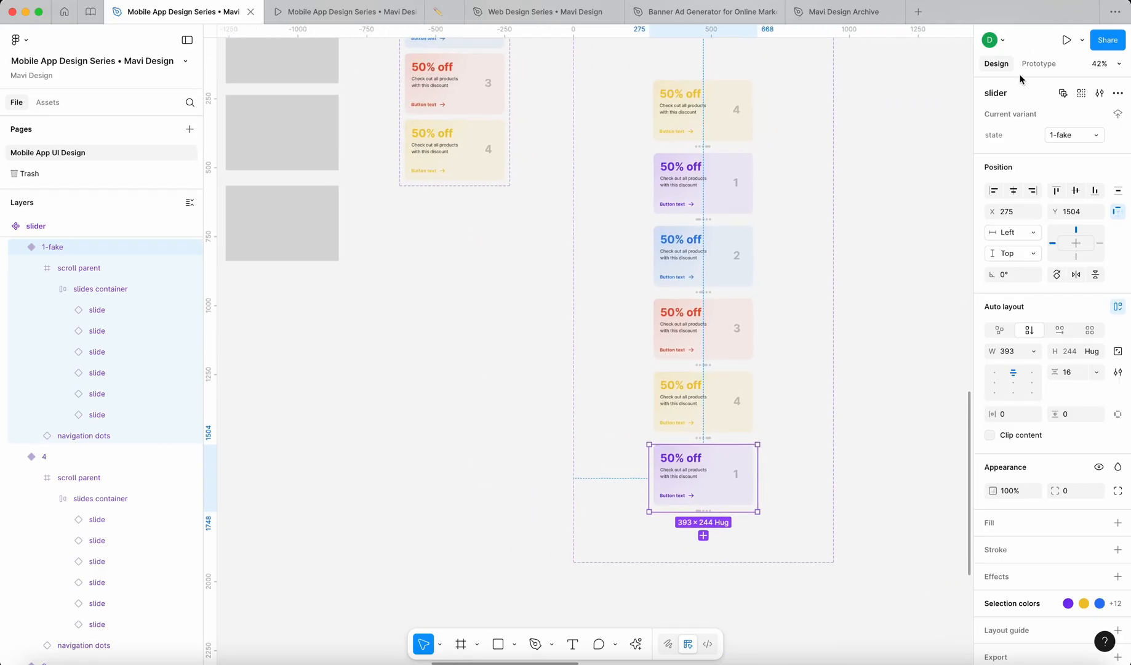
left_click(1039, 63)
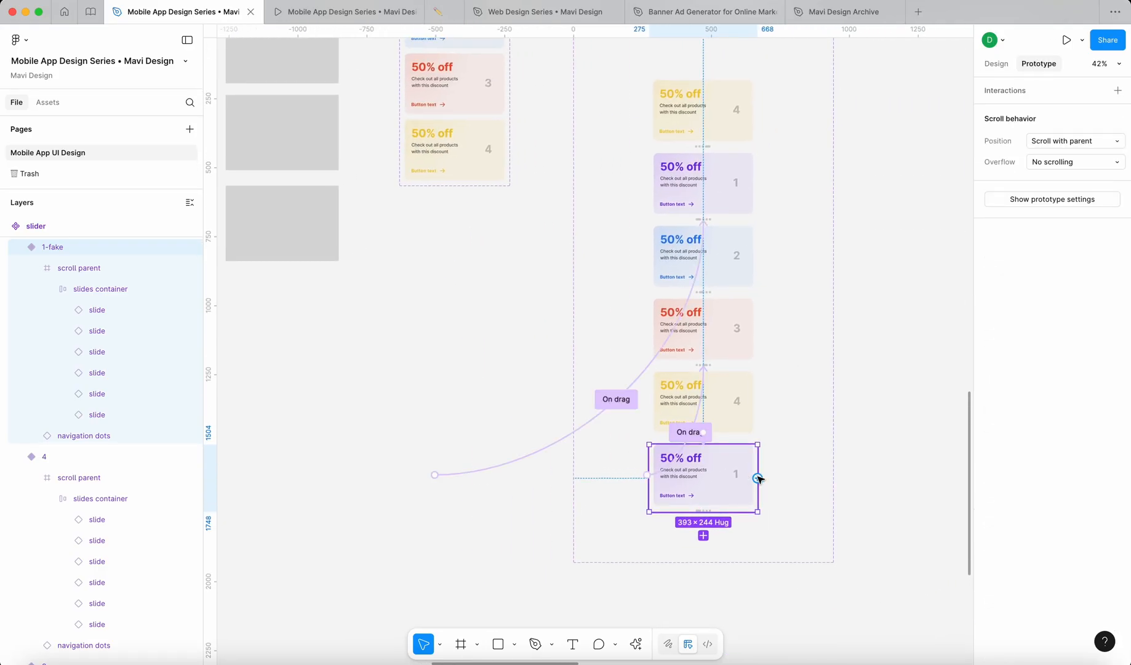
left_click_drag(758, 478, 738, 175)
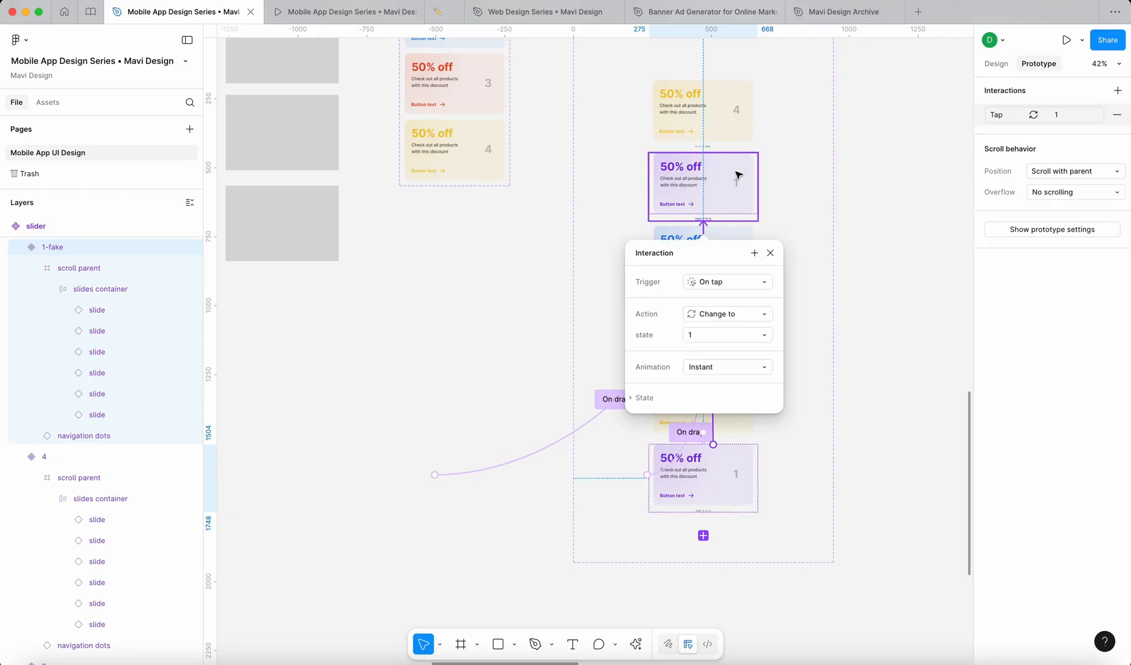
Step: Set the 1-fake to 1 interaction to trigger After delay, entering 0 as the delay
left_click(736, 283)
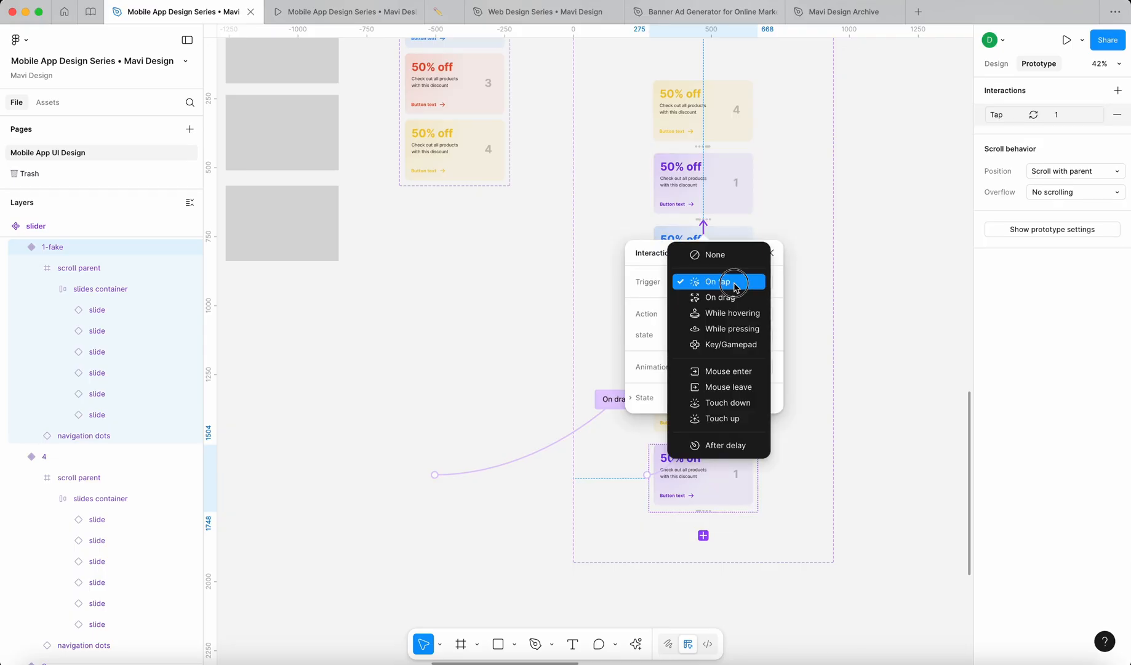
left_click(756, 444)
type("0")
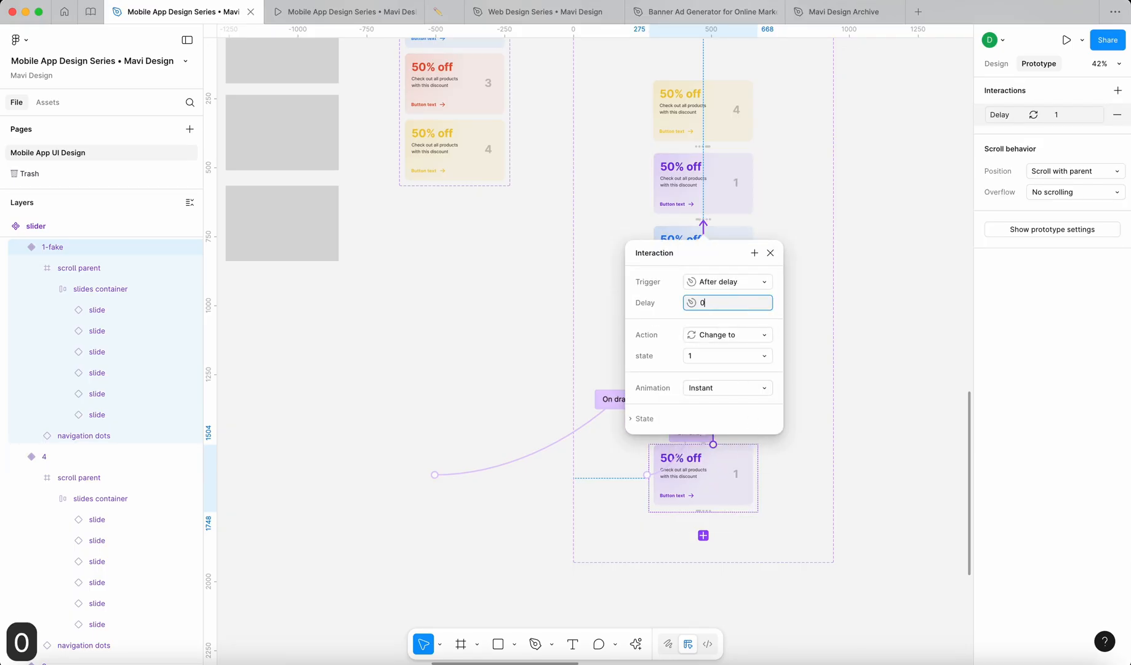
left_click(778, 331)
left_click(771, 253)
left_click(885, 416)
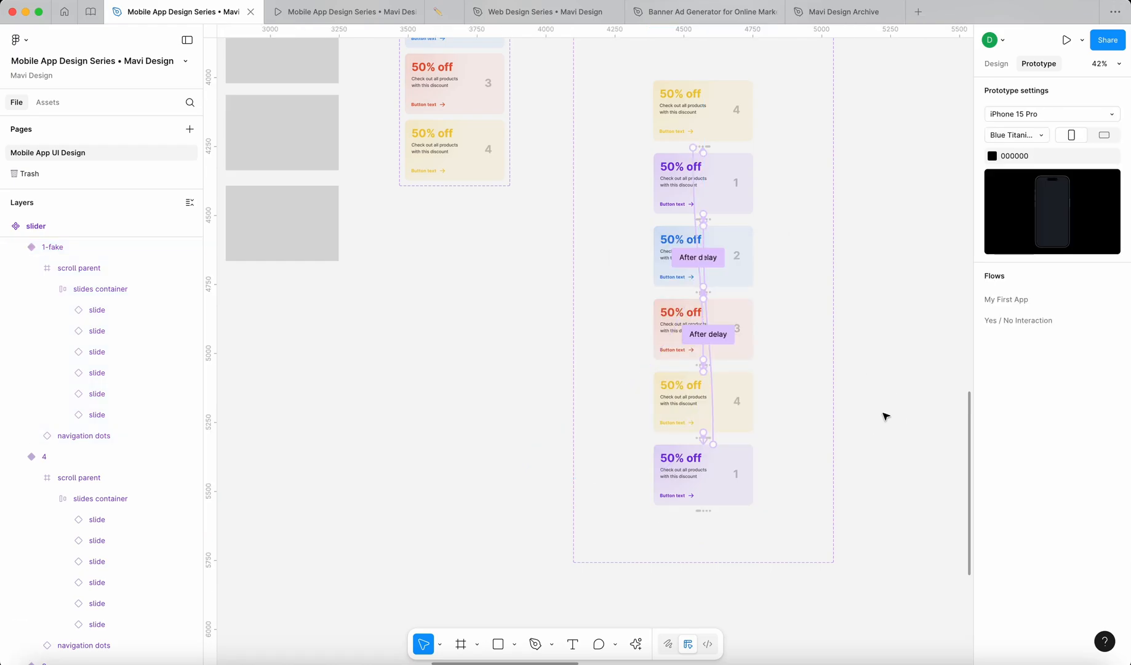
Step: Restart the prototype, open New Test Page 4 and swipe backward repeatedly to test the loop past slide 1
left_click(355, 16)
key("r")
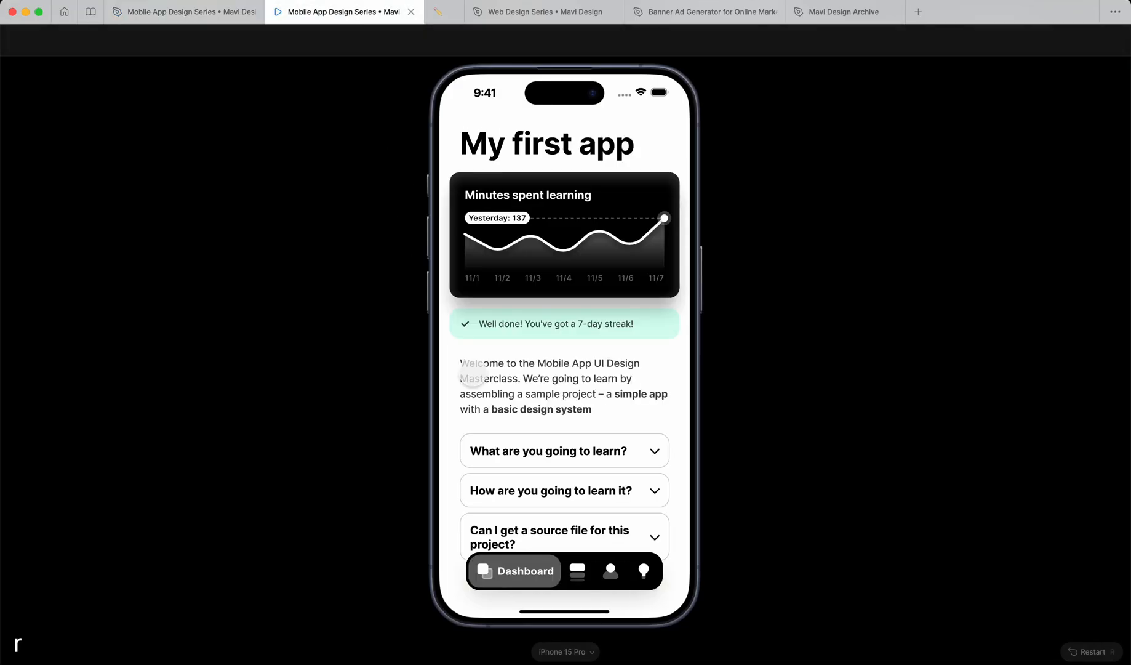
scroll(499, 377, "down", 10)
left_click(546, 508)
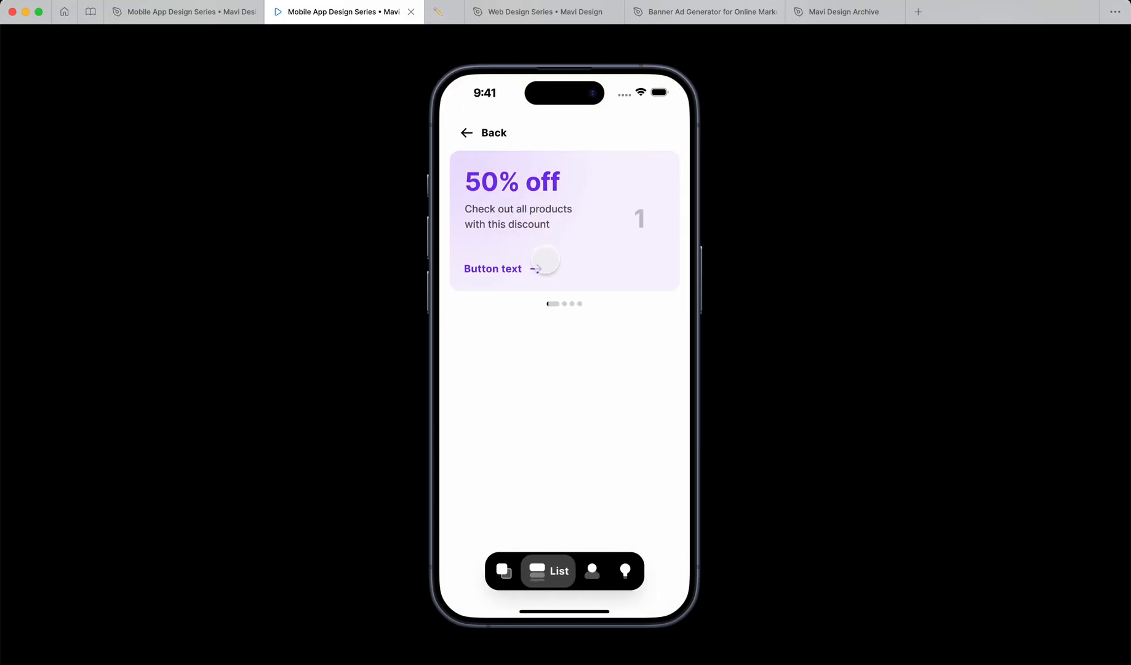
left_click_drag(532, 234, 782, 306)
left_click_drag(517, 213, 631, 206)
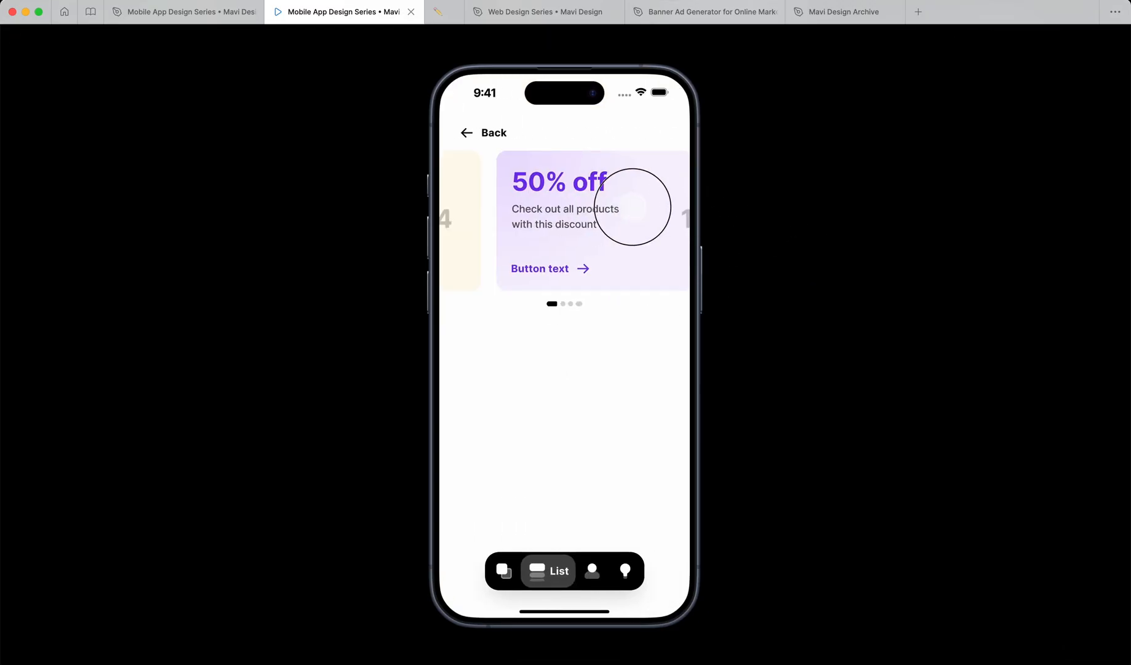
left_click_drag(519, 198, 677, 214)
left_click_drag(536, 202, 689, 218)
left_click_drag(532, 203, 763, 230)
Step: Swipe forward repeatedly through the slides in the prototype to test the loop from slide 4 to slide 1
left_click_drag(618, 213, 444, 217)
left_click_drag(662, 230, 511, 229)
left_click_drag(620, 230, 278, 255)
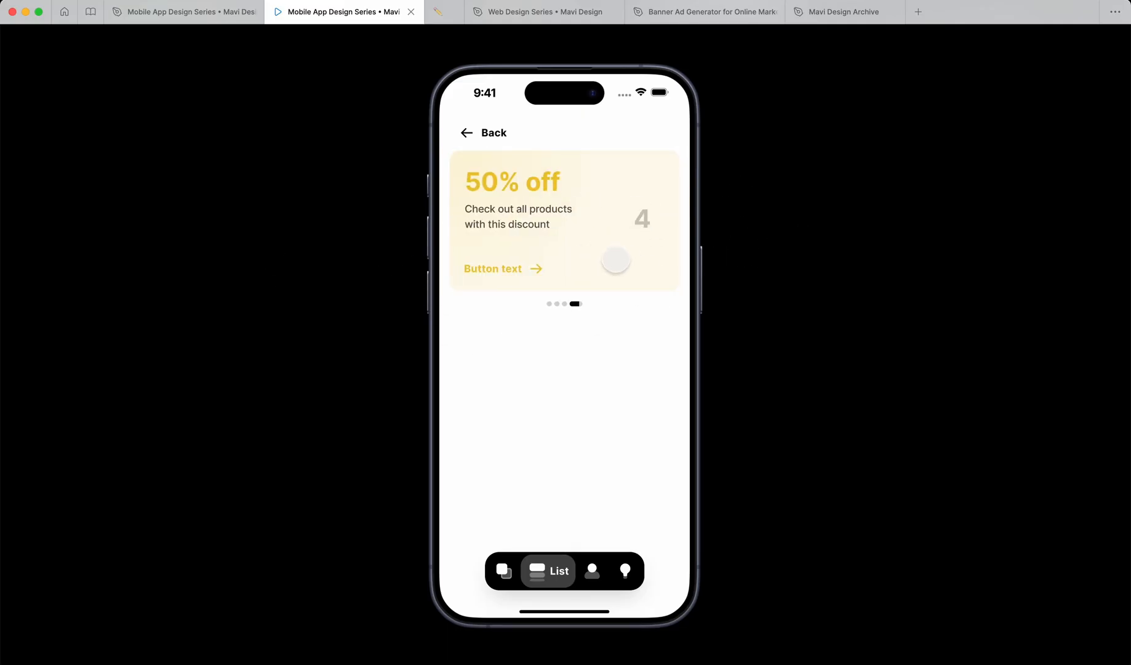
left_click_drag(637, 233, 288, 280)
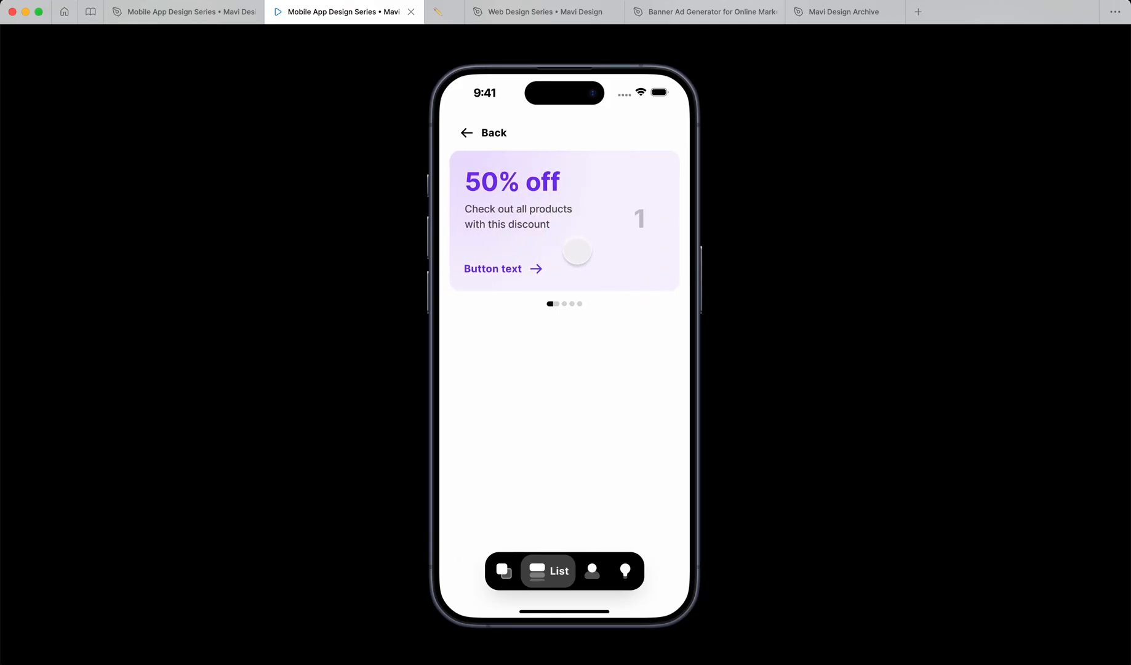
left_click_drag(520, 249, 449, 236)
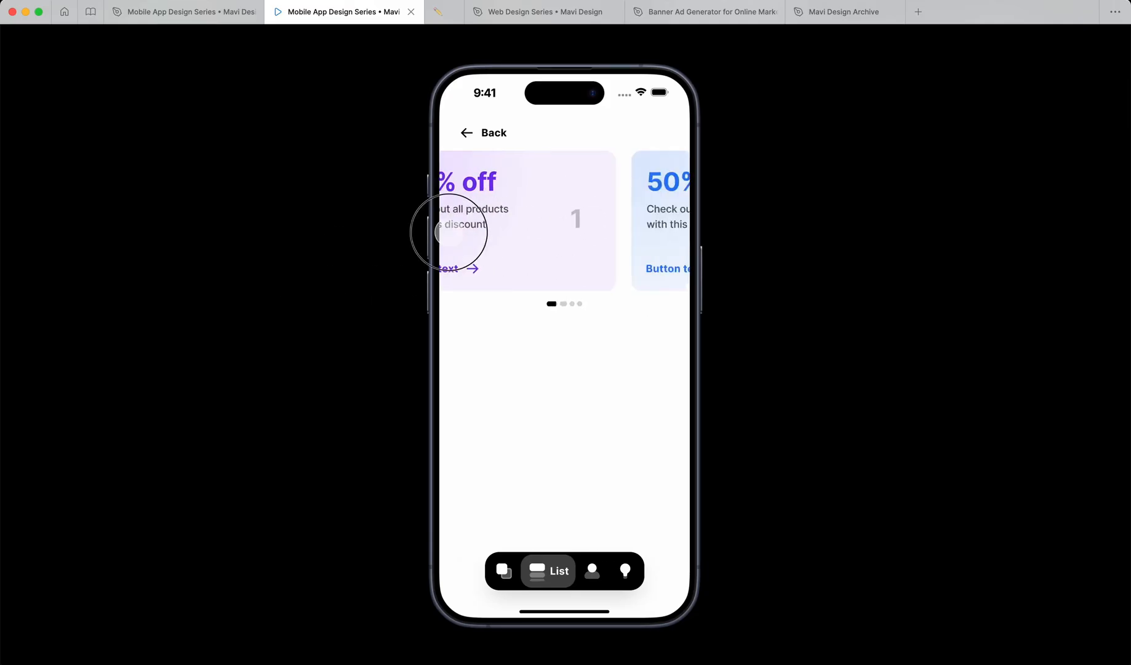
left_click_drag(616, 240, 384, 258)
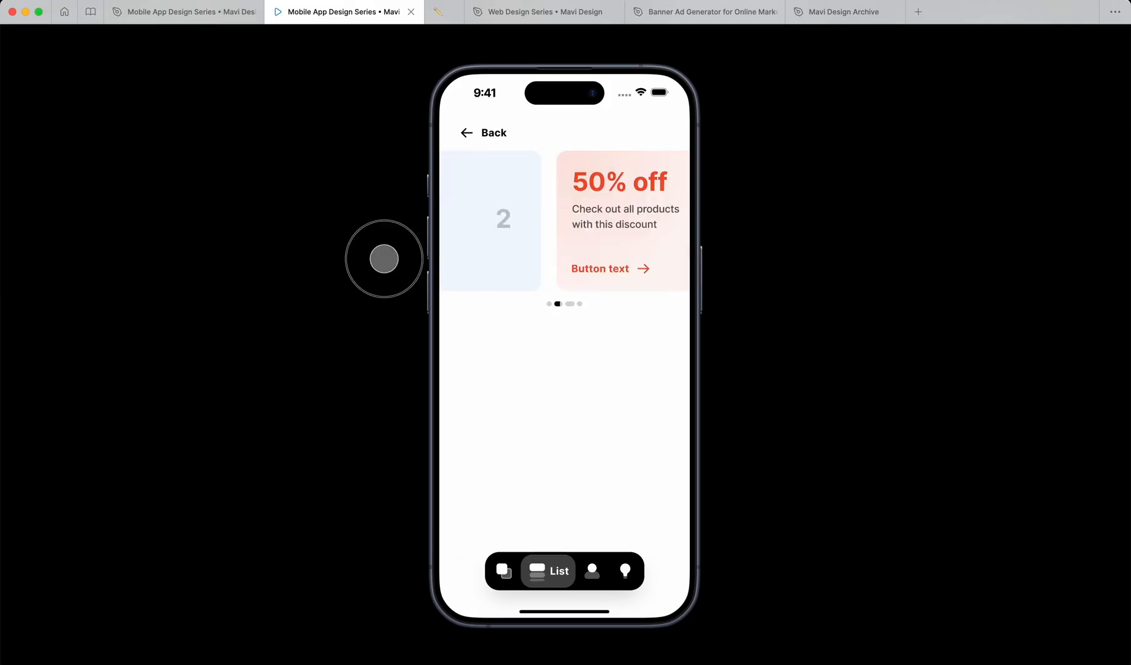
Step: Return to the design file and compare variants 1 and 1-fake and their design properties in the slider component
left_click(178, 12)
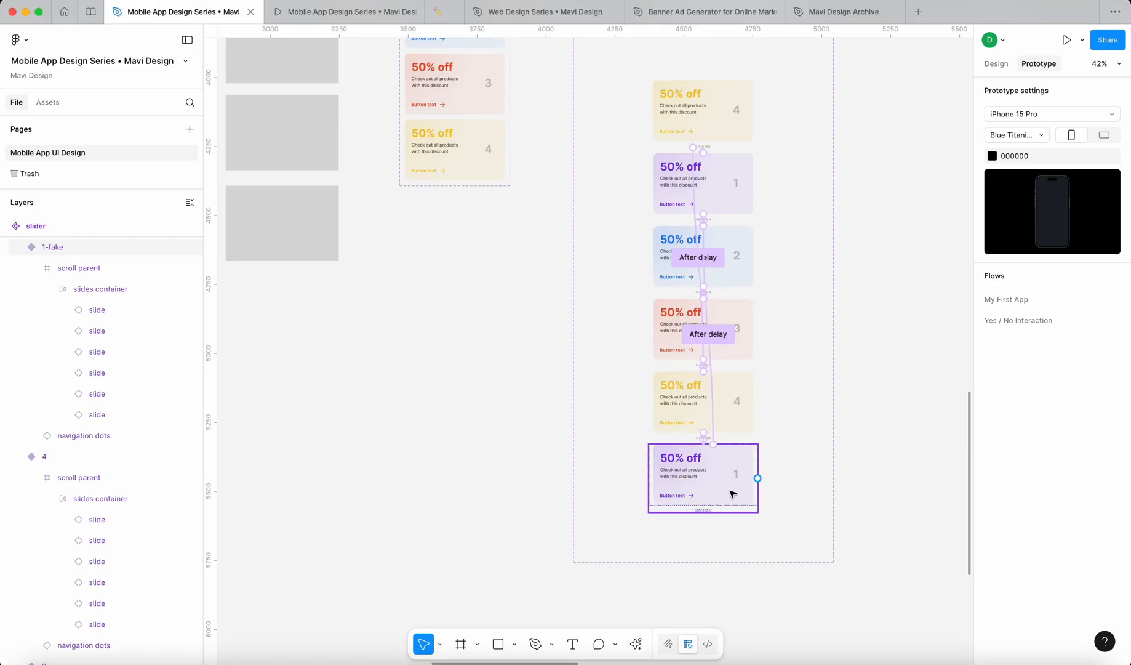
left_click(717, 376)
left_click(689, 172)
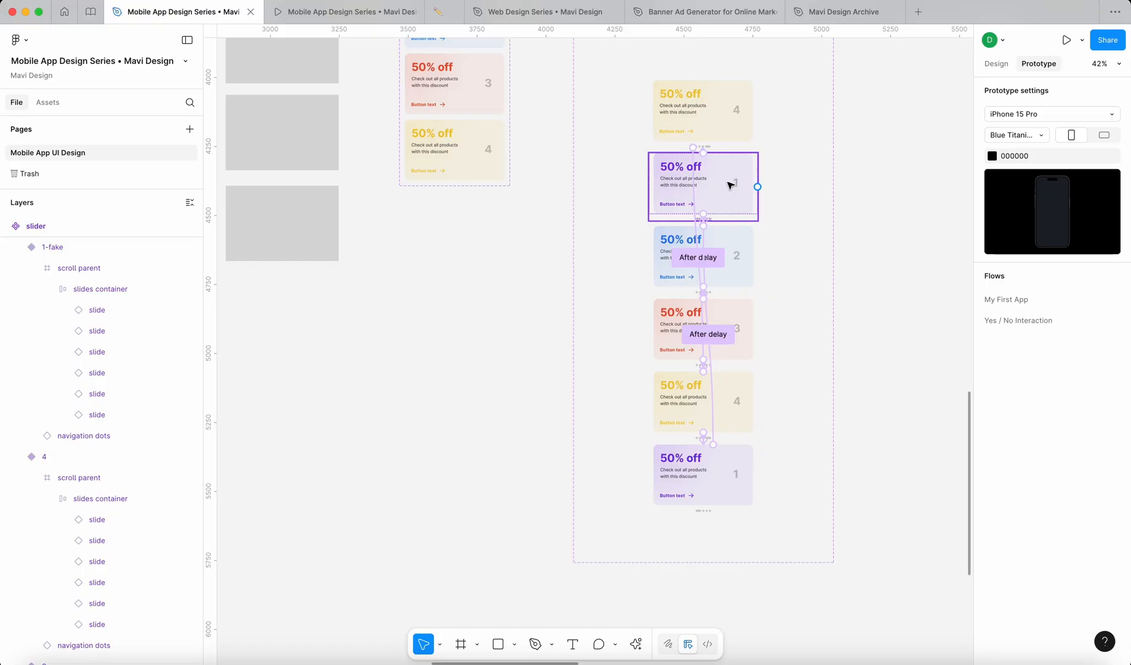
left_click(845, 125)
left_click(1008, 66)
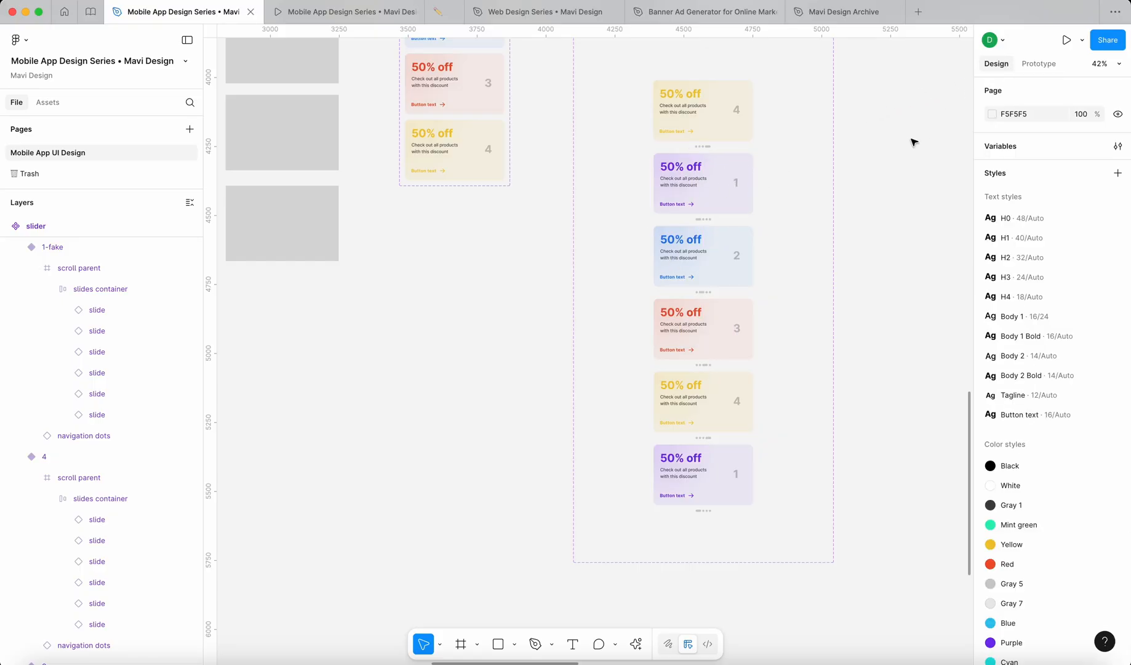
left_click(710, 200)
left_click(708, 468)
left_click(721, 190)
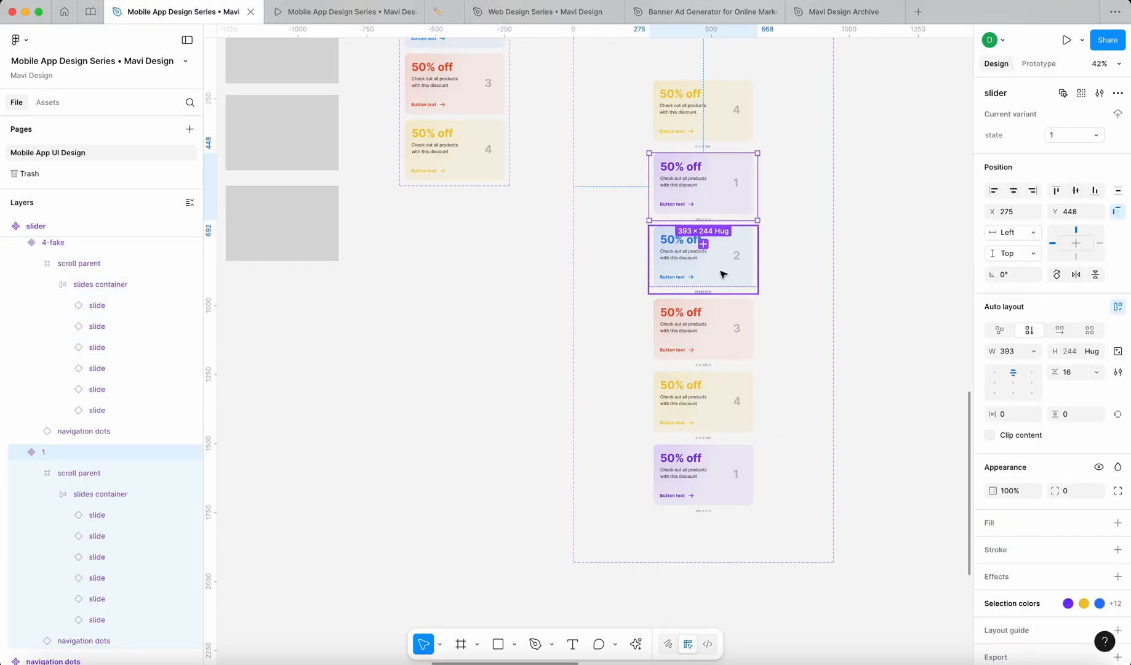
Step: Compare slider variant 1 with 1-fake, and variant 4 with 4-fake
left_click(737, 483)
left_click(724, 197)
left_click(723, 462)
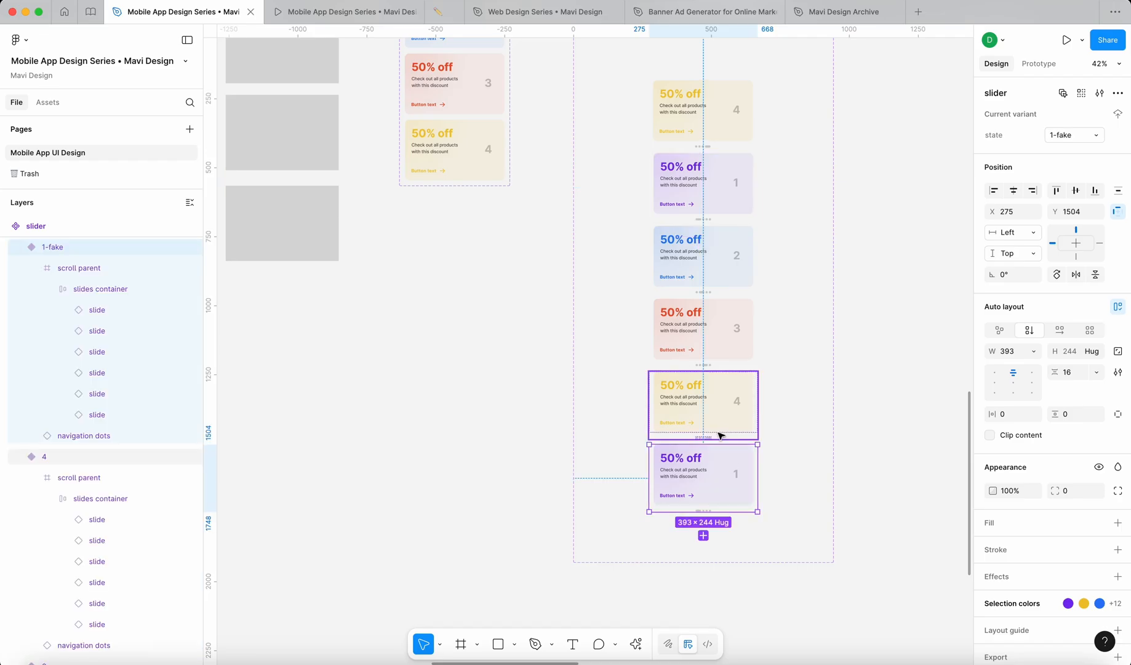
left_click(725, 412)
left_click(714, 116)
left_click(712, 396)
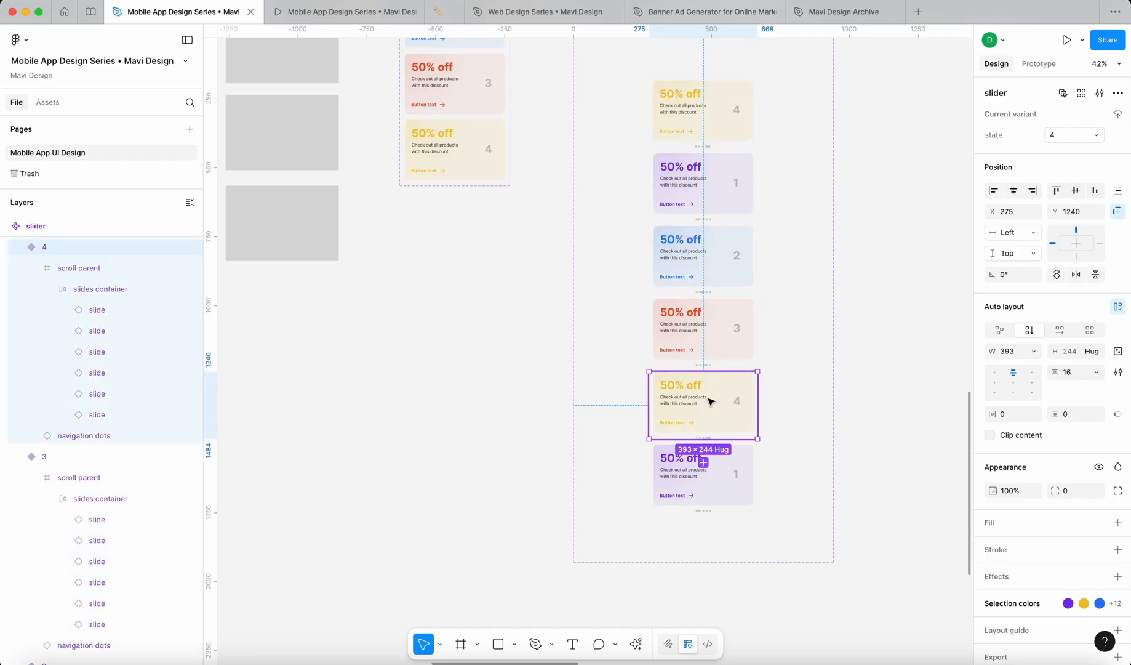
Step: Switch to the running prototype and swipe forward repeatedly to test the loop between slides 4 and 1
left_click(349, 12)
left_click_drag(622, 264, 270, 286)
left_click_drag(528, 253, 712, 267)
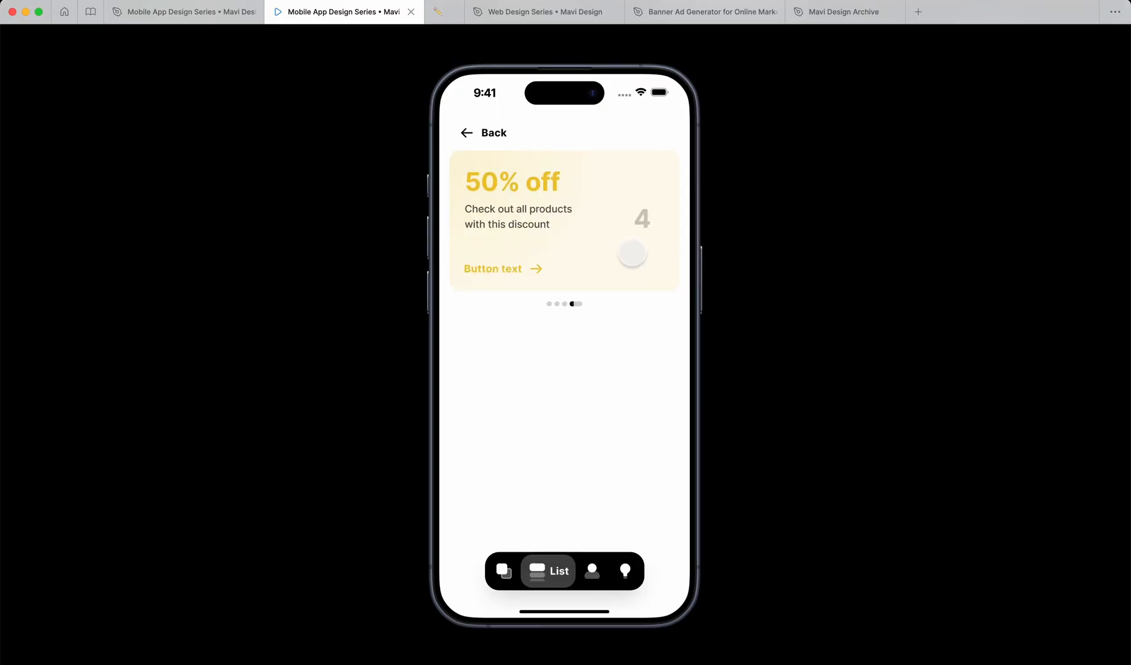
left_click_drag(631, 254, 397, 288)
left_click_drag(596, 244, 328, 290)
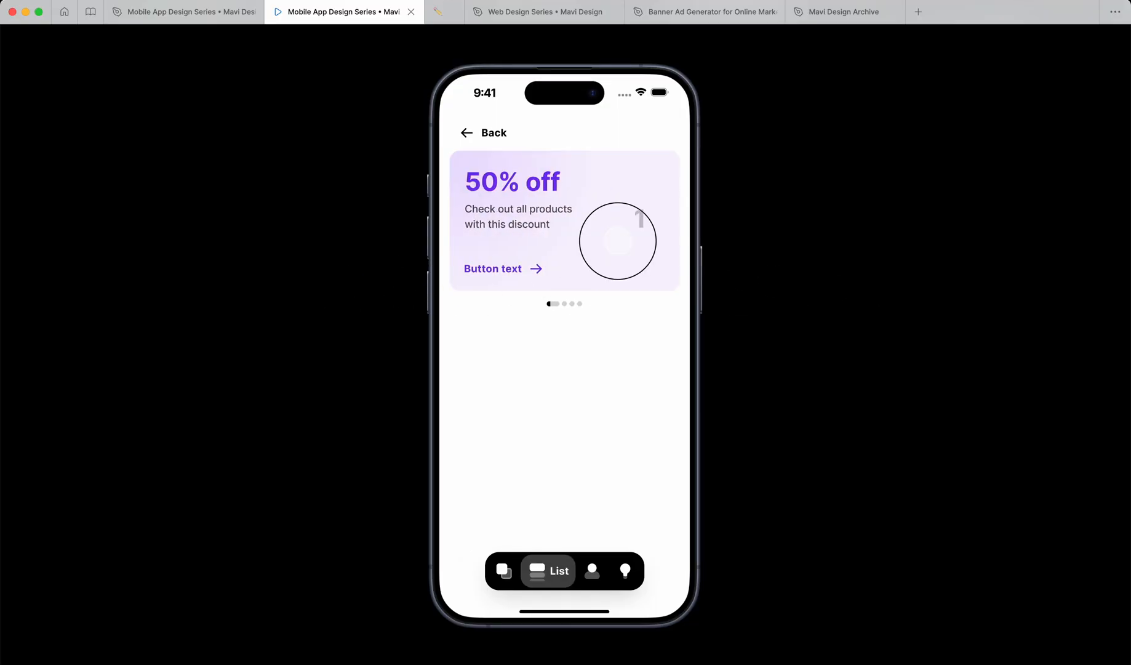
left_click_drag(618, 240, 480, 269)
left_click_drag(589, 249, 378, 280)
left_click_drag(602, 239, 355, 276)
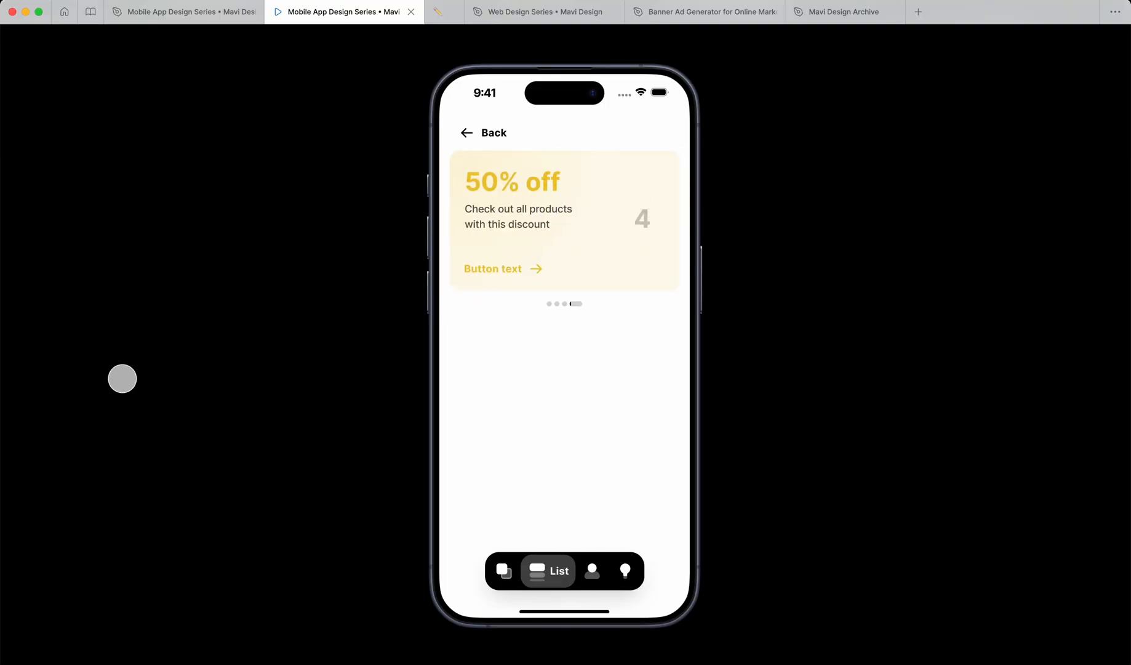
Step: Swipe backward and forward through the slides in the prototype, examining the navigation dots' progress on each slide
left_click_drag(534, 255, 702, 245)
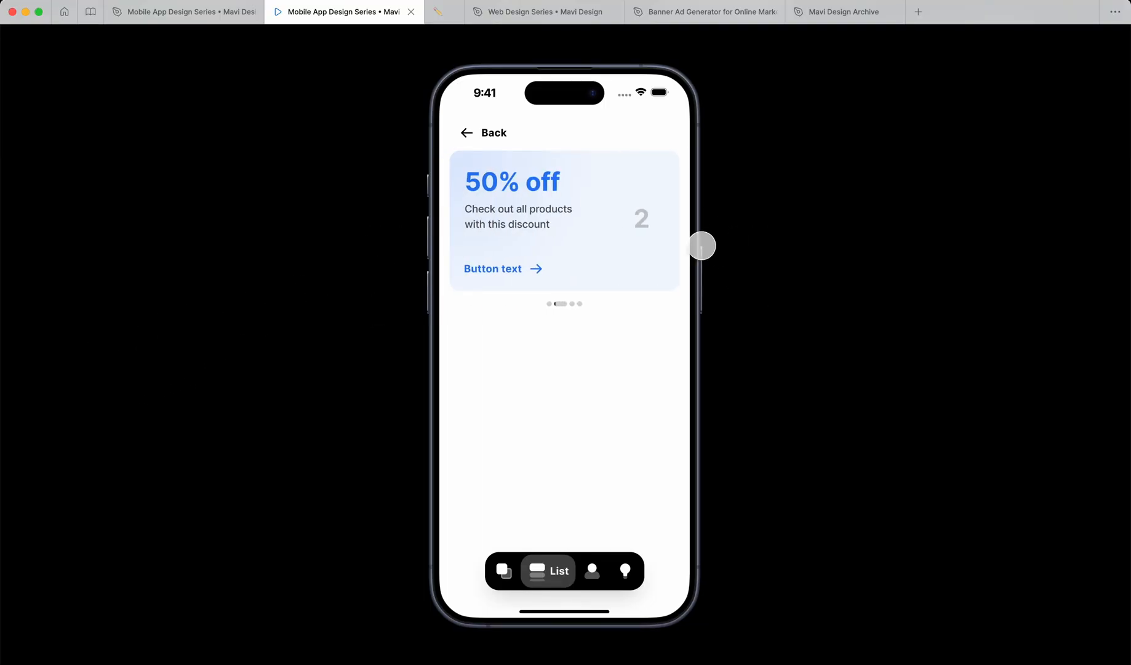
left_click_drag(547, 232, 766, 245)
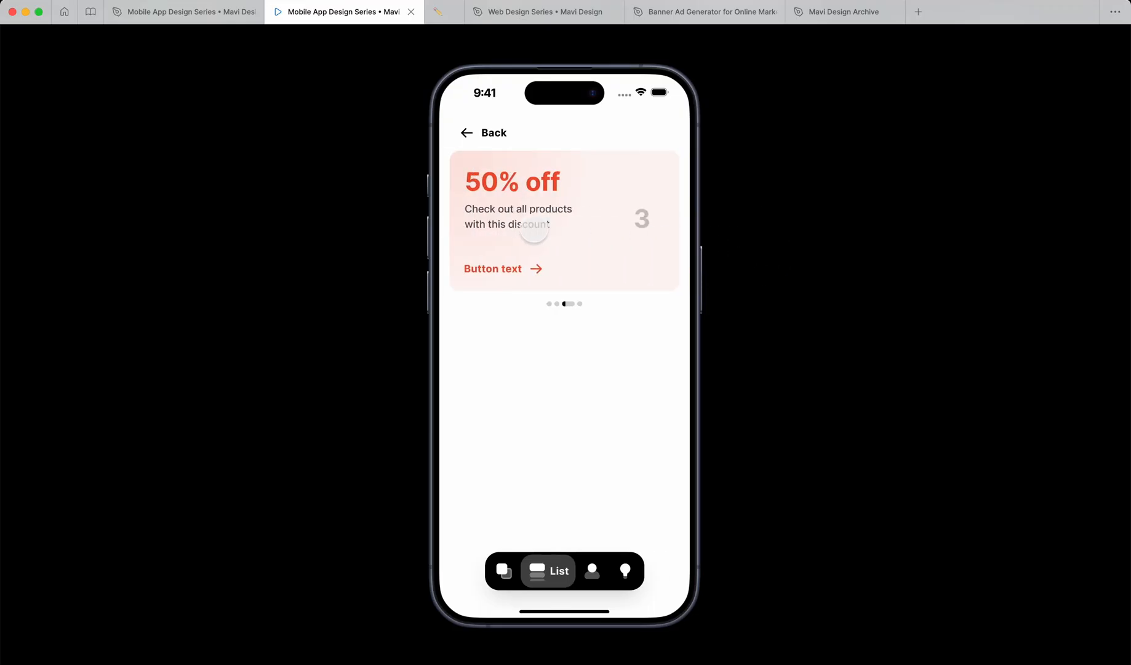
left_click_drag(534, 230, 386, 266)
left_click_drag(626, 227, 376, 266)
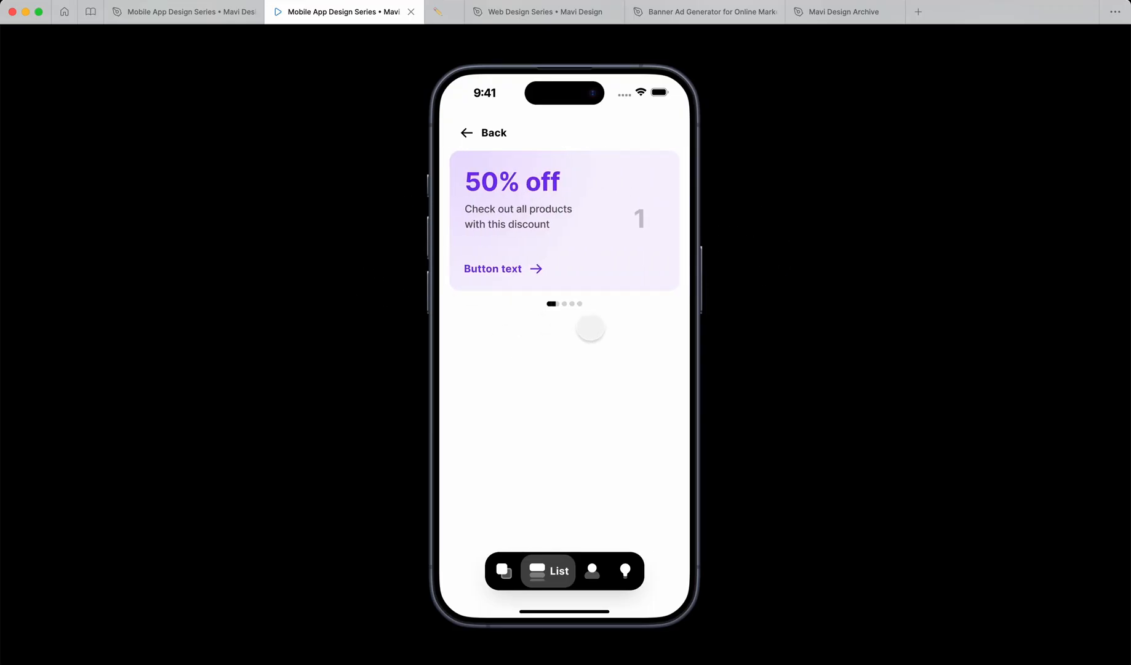
left_click(601, 254)
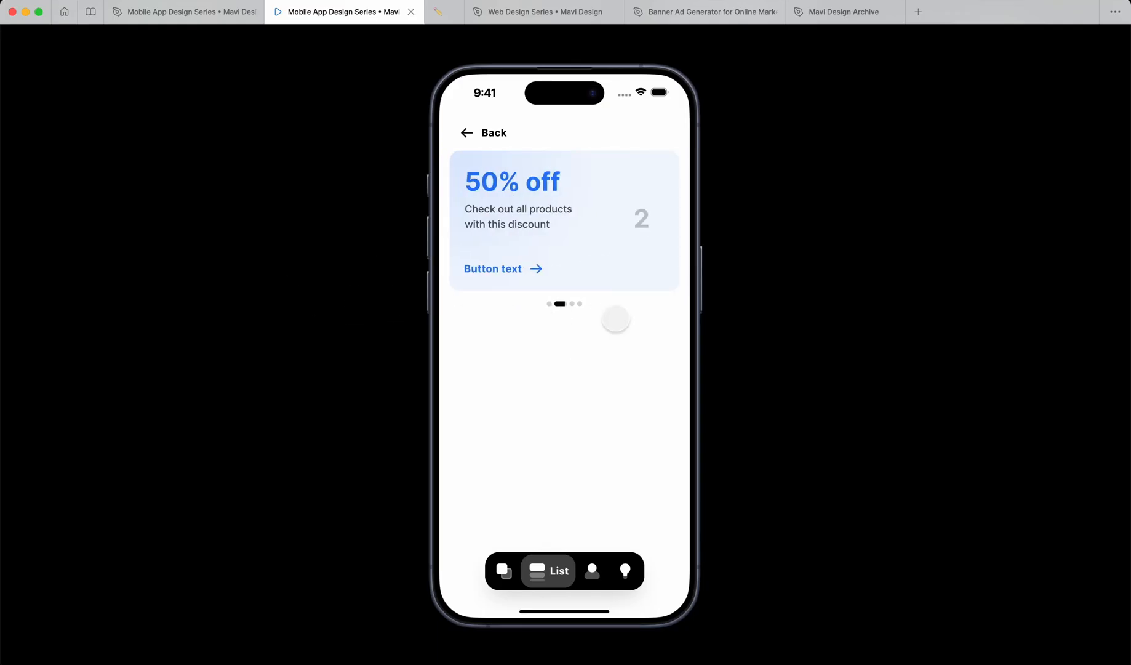
left_click_drag(639, 245, 351, 282)
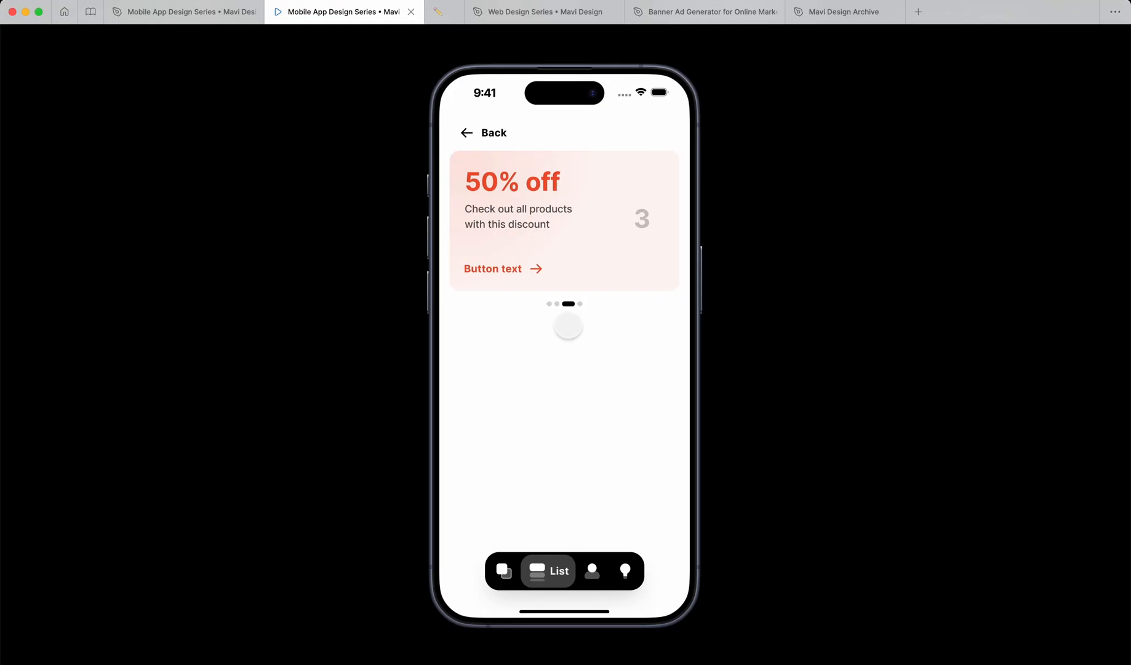
left_click_drag(586, 260, 339, 293)
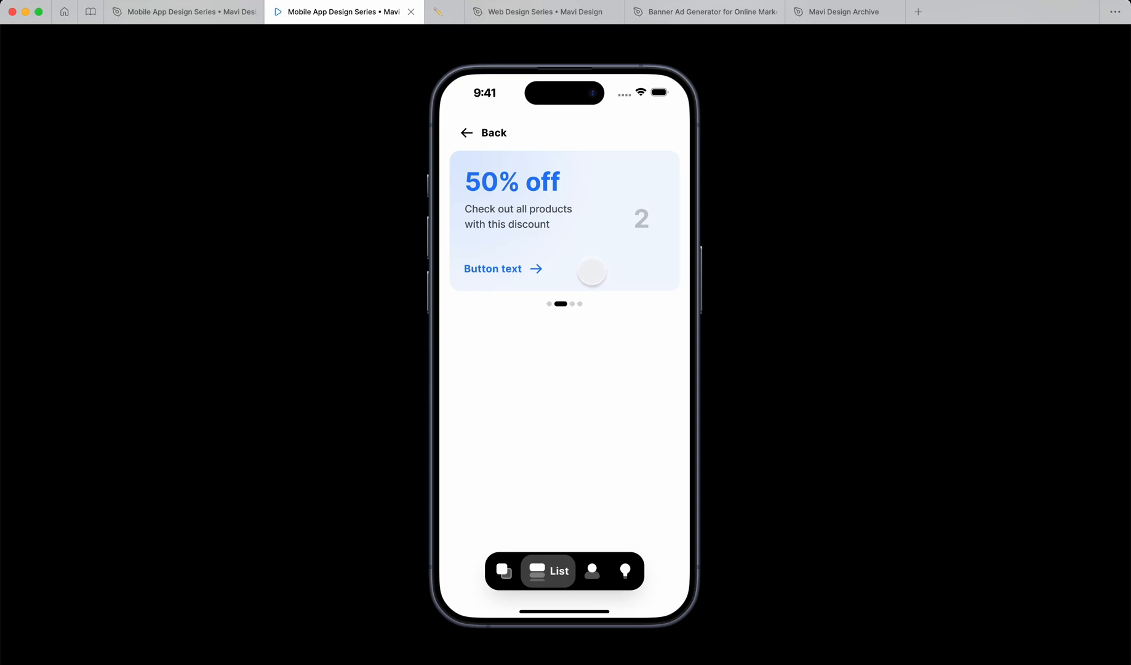
Step: Return to the design file and review the slider variants from 1 to 1-fake
left_click(179, 12)
left_click(720, 182)
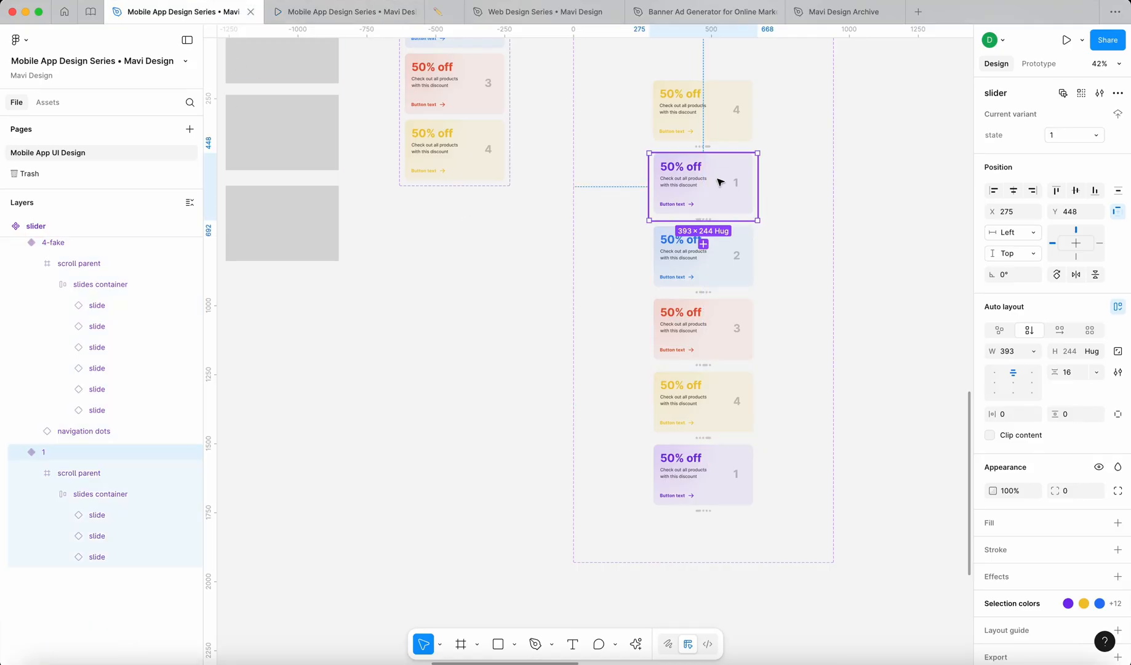
scroll(720, 182, "up", 5)
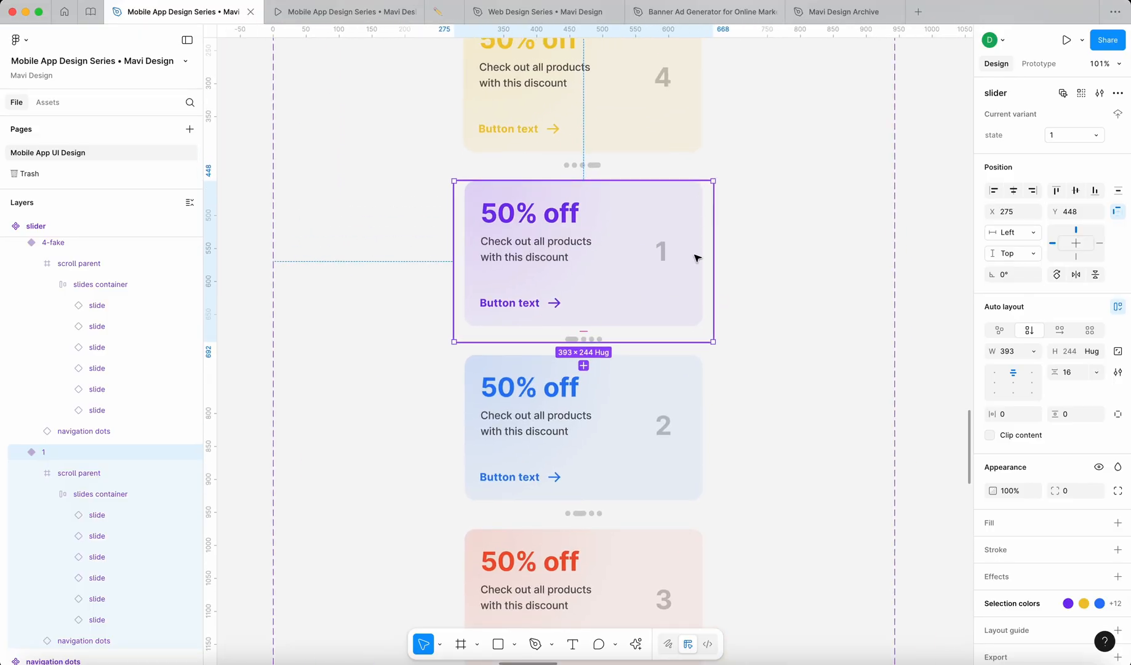
scroll(696, 257, "down", 4)
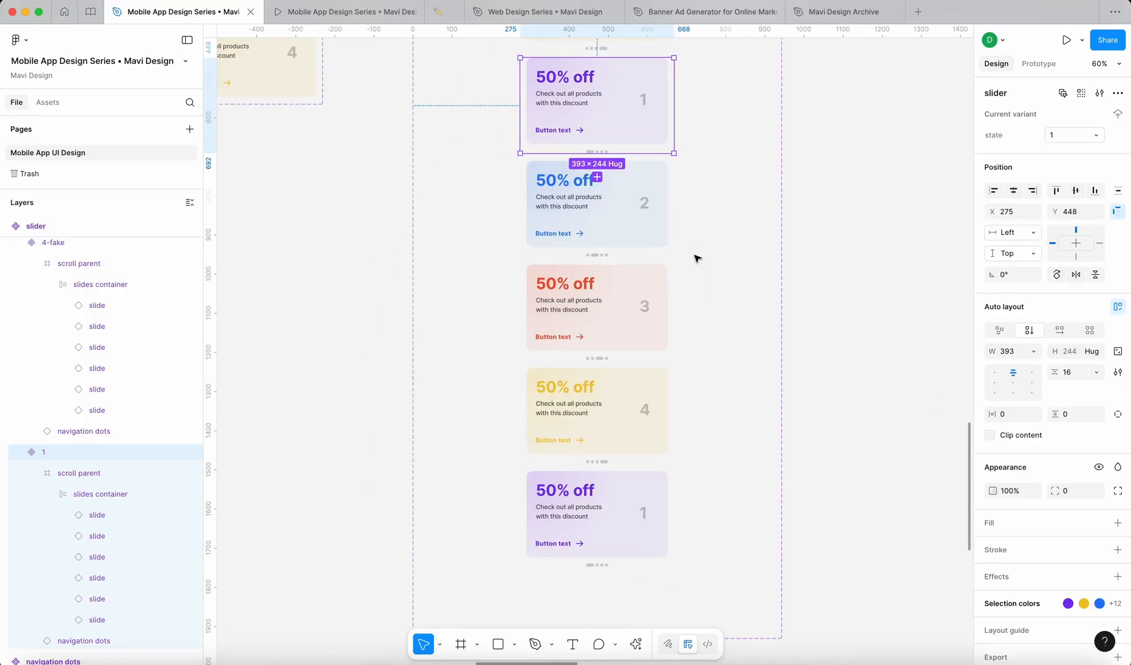
scroll(621, 123, "up", 3)
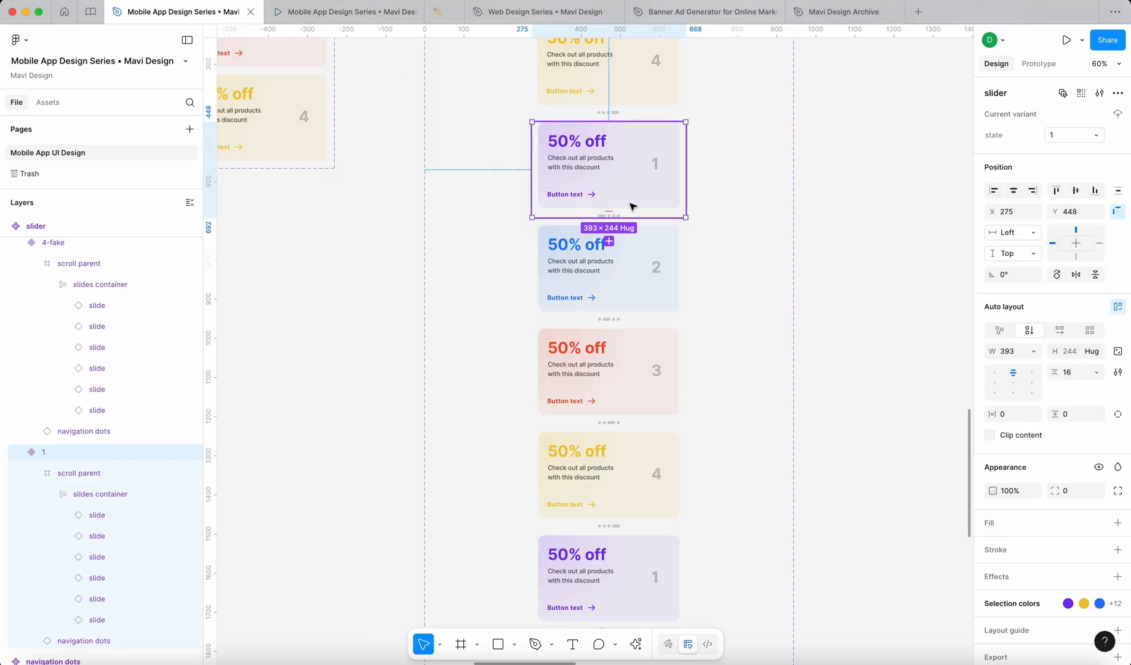
scroll(631, 207, "up", 5)
scroll(631, 207, "down", 5)
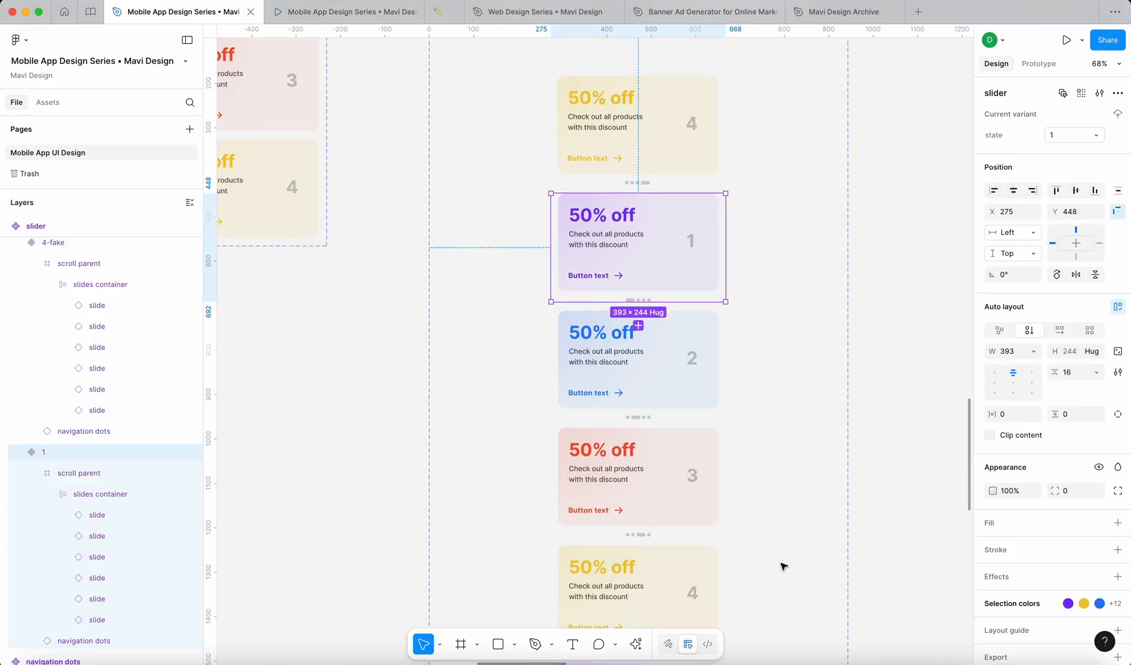
scroll(800, 554, "down", 4)
left_click(697, 496)
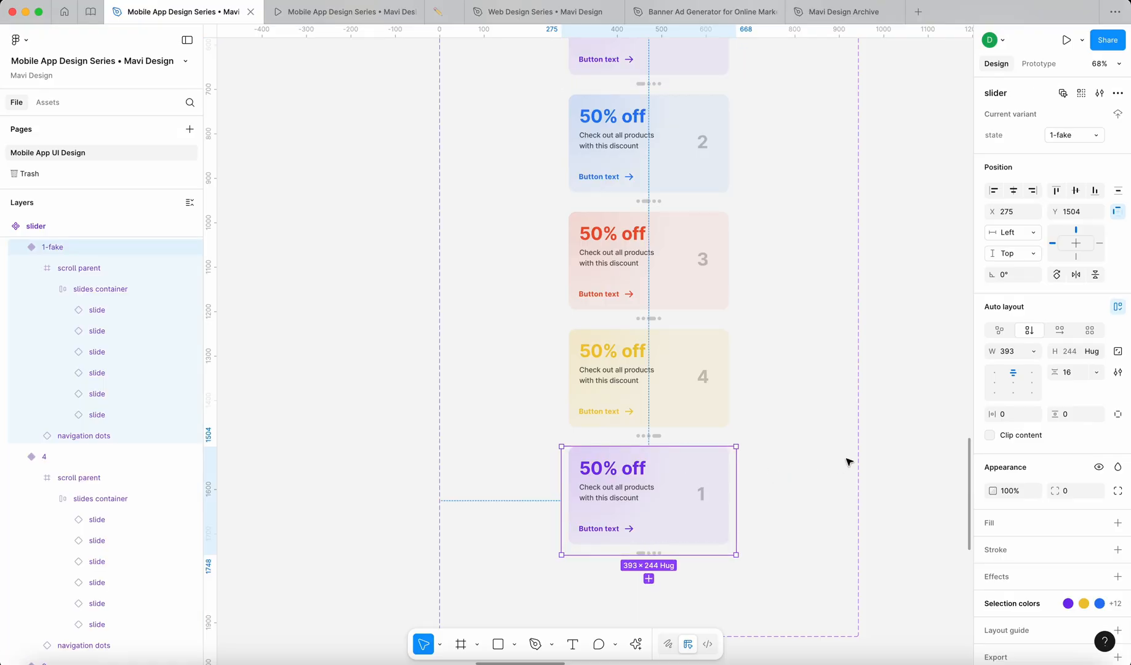
left_click(923, 443)
scroll(923, 444, "up", 3)
key("minus")
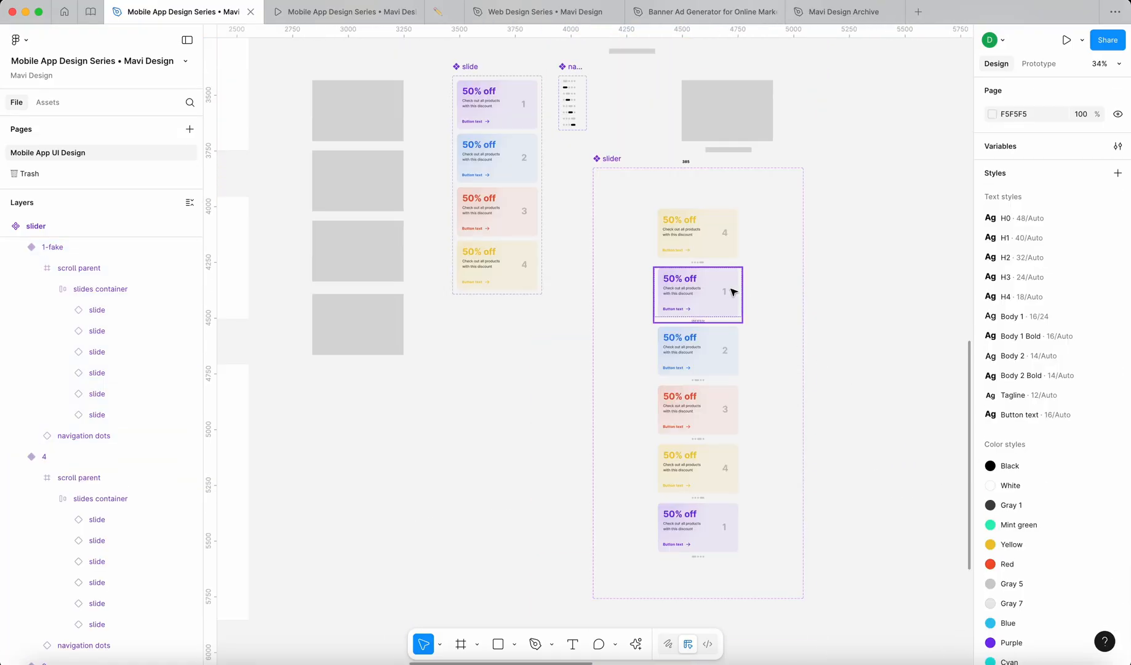
Step: Add a prototype interaction from slider variant 1 that changes to variant 2, triggered After delay
scroll(732, 292, "up", 5)
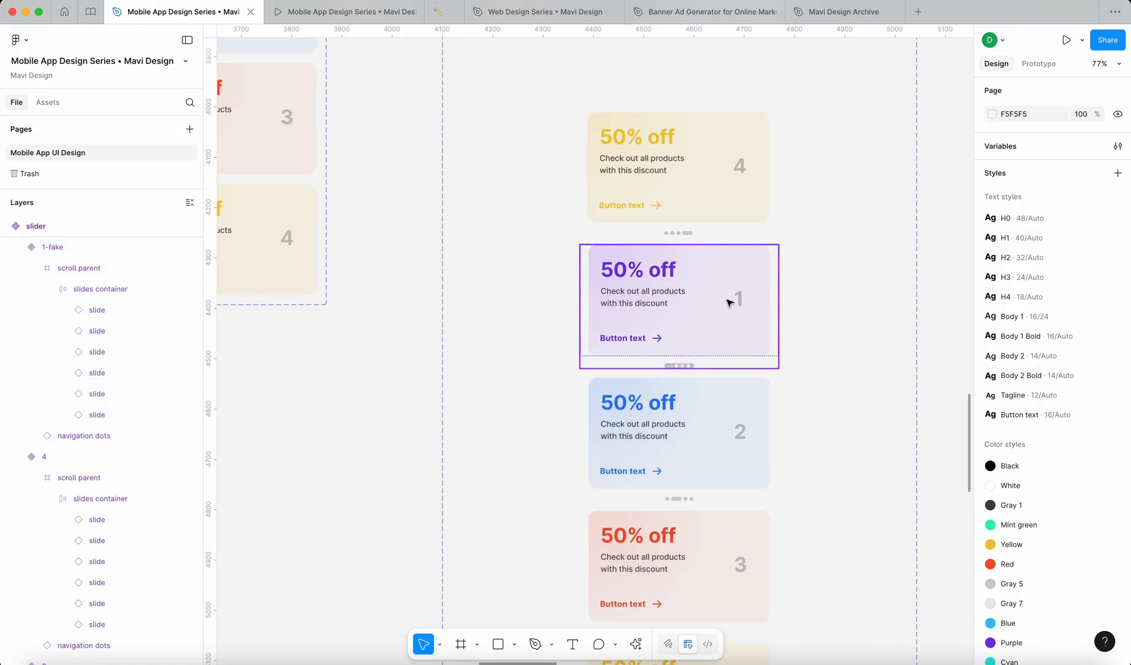
left_click(727, 299)
scroll(726, 299, "down", 2)
left_click(1036, 63)
mouse_move(685, 207)
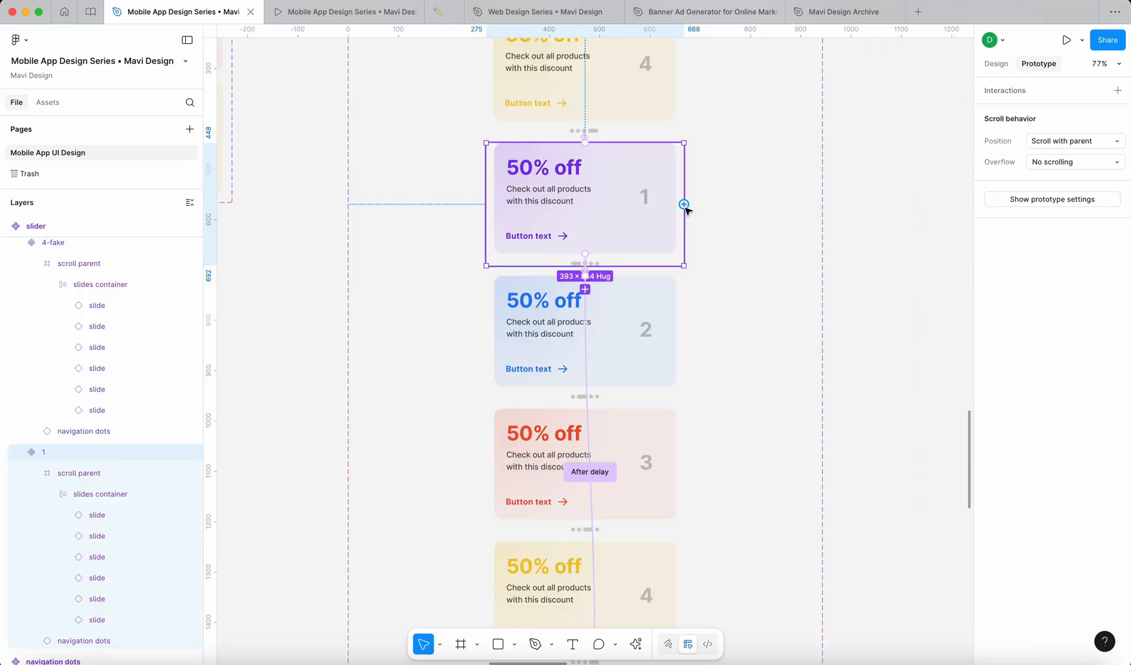
left_click_drag(685, 207, 666, 325)
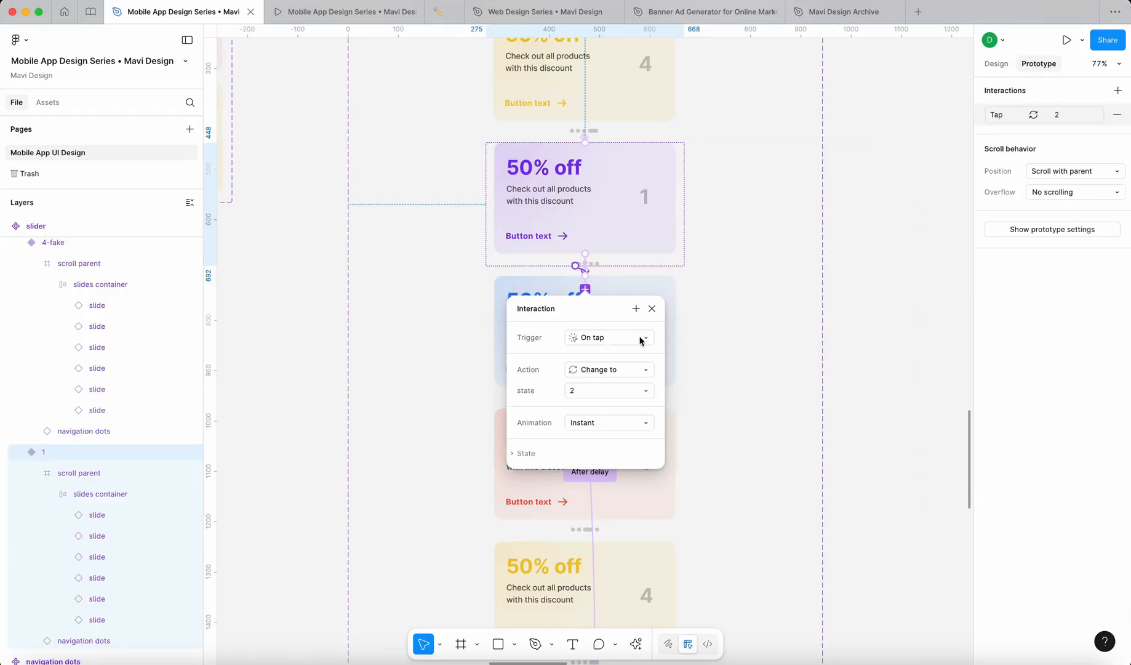
left_click(640, 337)
left_click(623, 504)
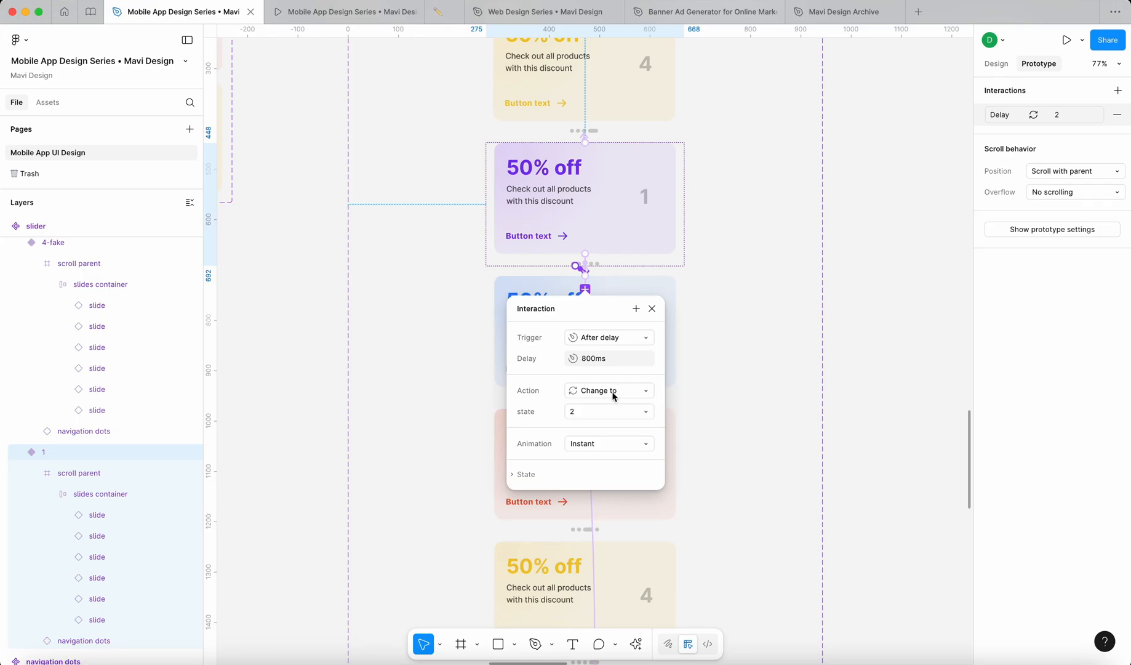
Step: Set the variant 1 to 2 interaction to Smart animate with a duration of 300 ms
left_click(611, 449)
left_click(637, 476)
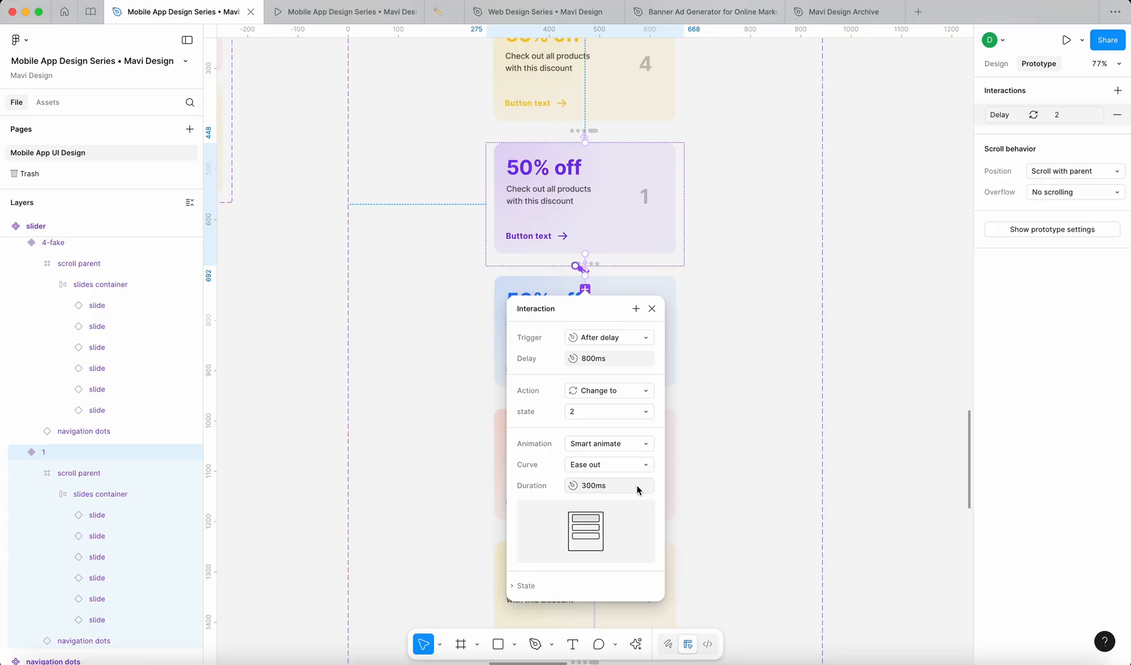
left_click(636, 484)
type("4000")
key("BackSpace")
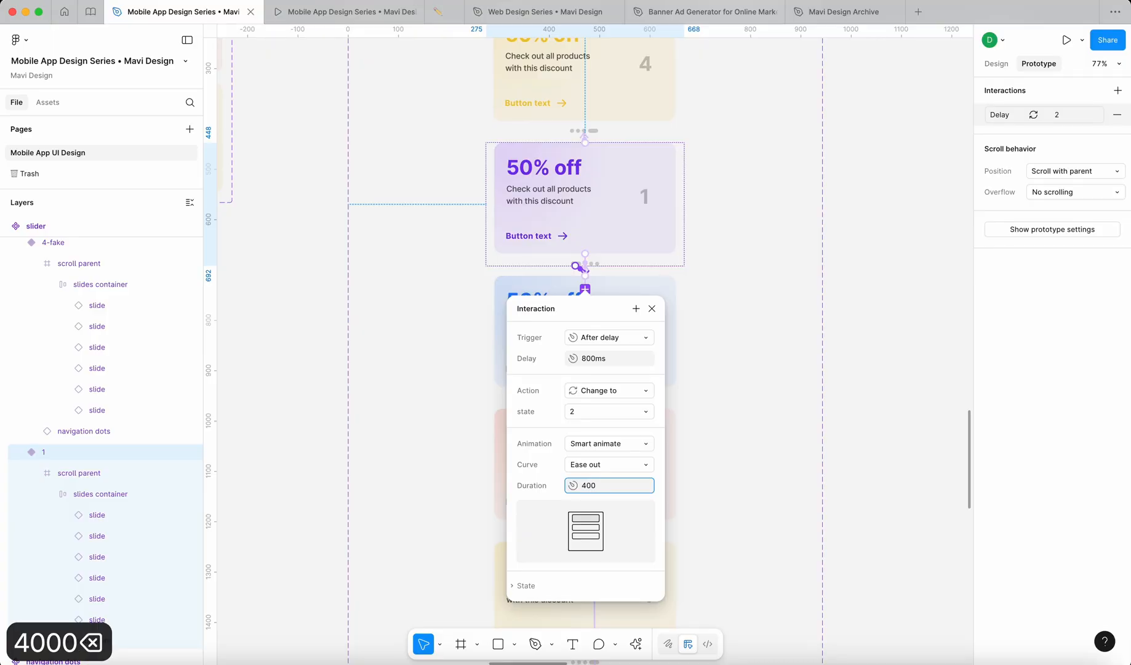
key("BackSpace")
key("BackSpace")
key("BackSpace")
type("300")
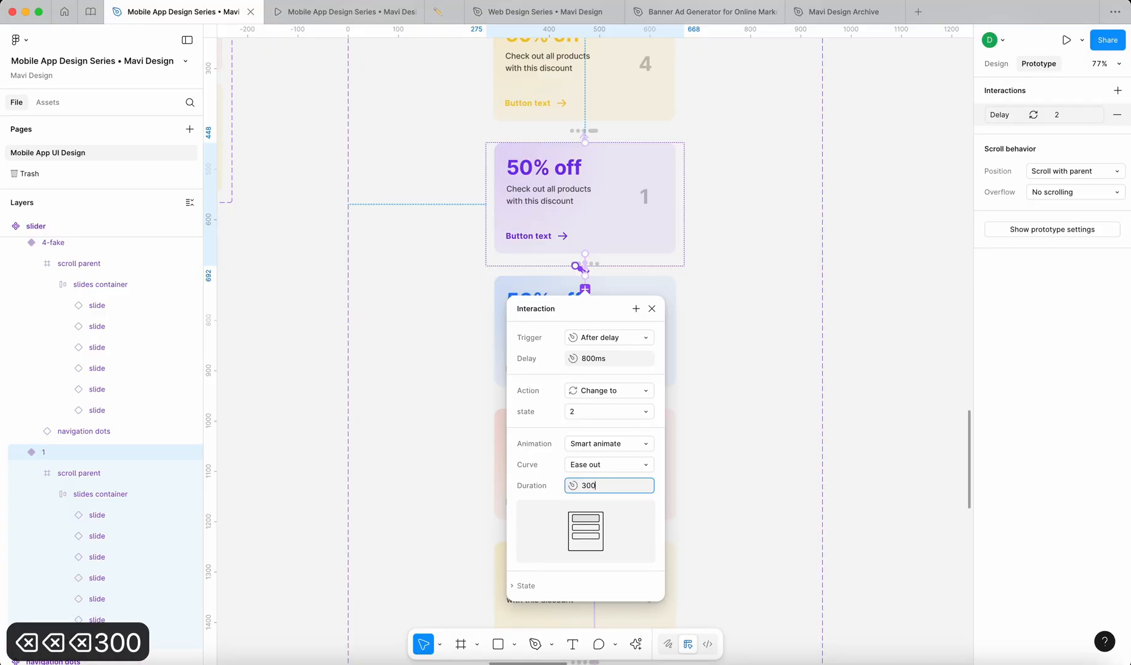
key("Return")
left_click(889, 349)
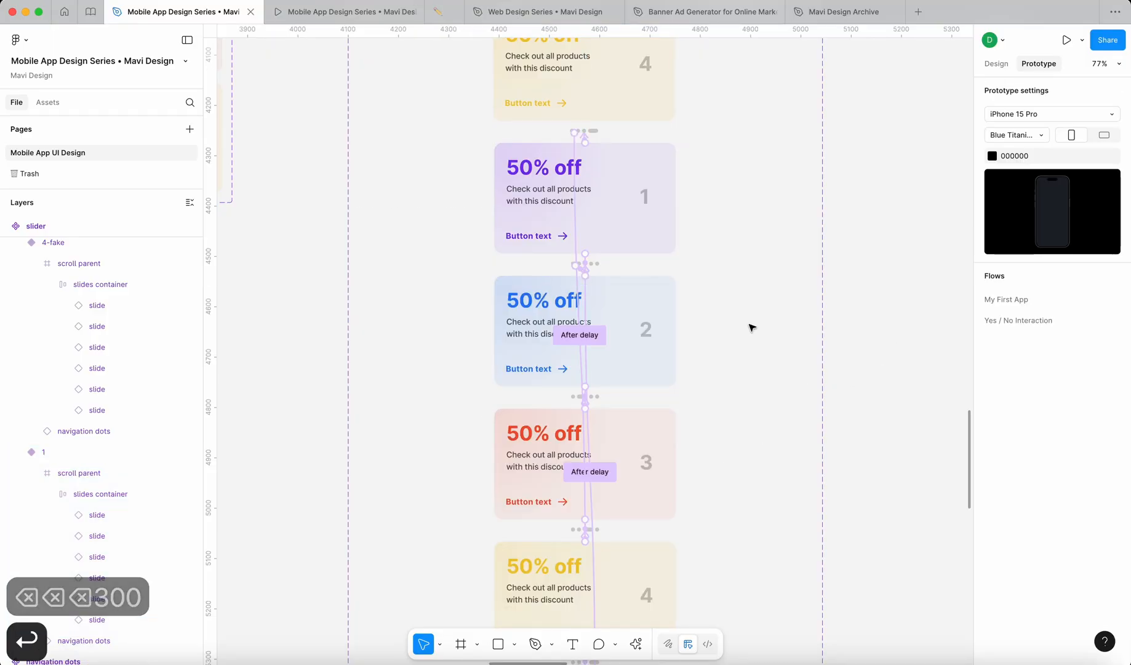
Step: Examine the duration of the navigation dots' 1 start to 1 end interaction, and reselect variant 1 in the slider
left_click(617, 238)
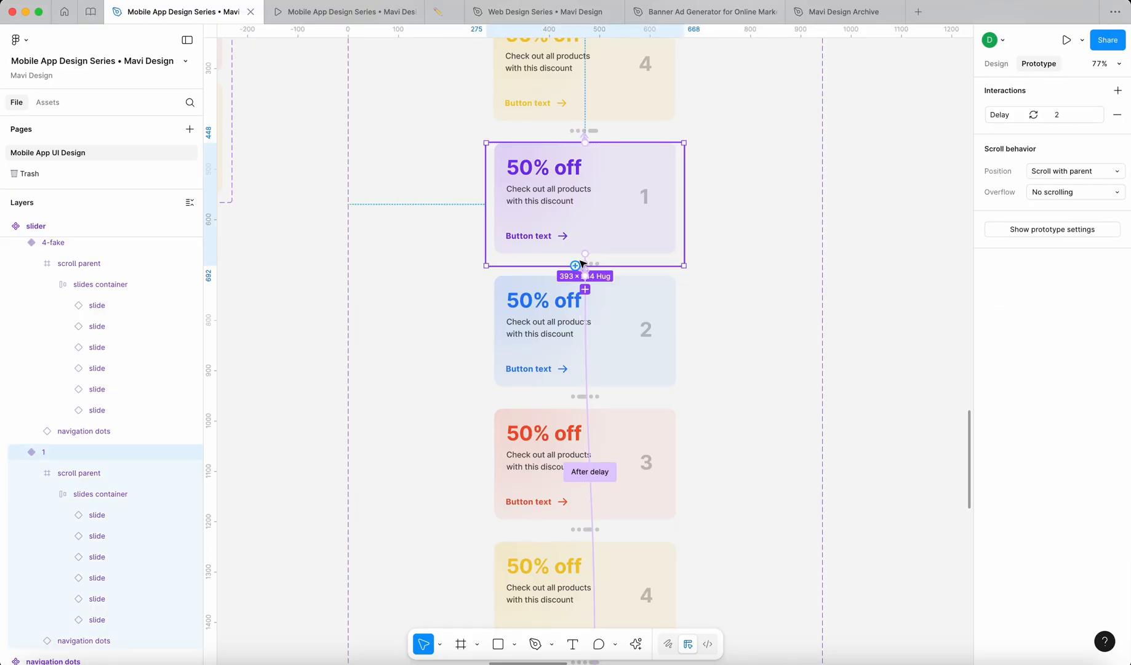
scroll(592, 271, "up", 10)
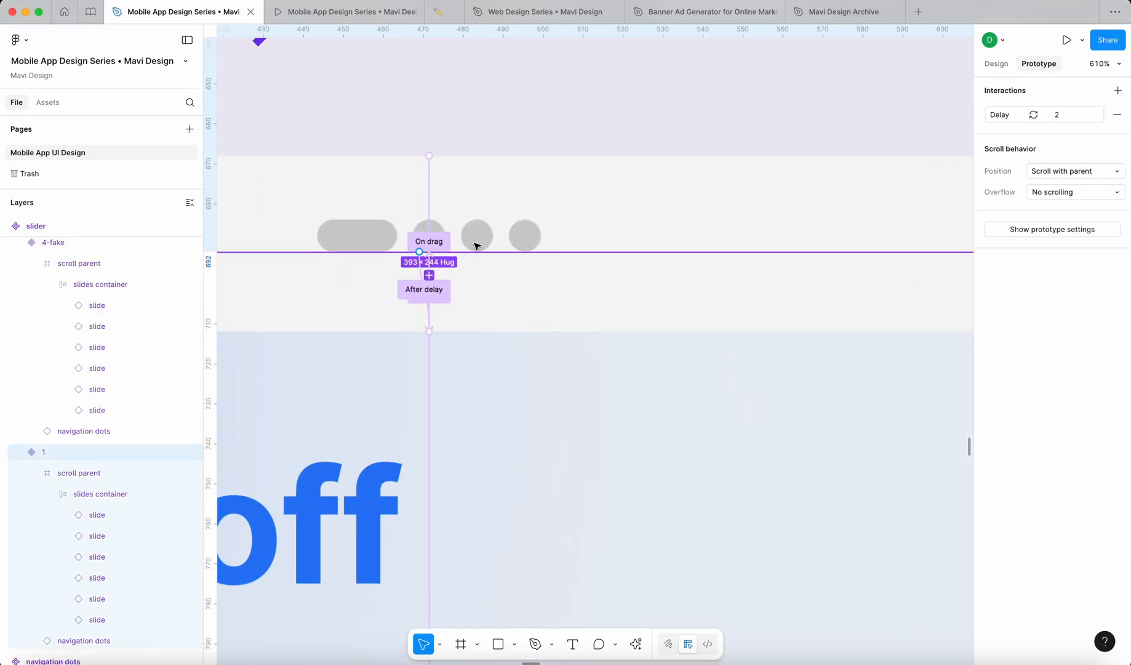
left_click(488, 238)
left_click(373, 235)
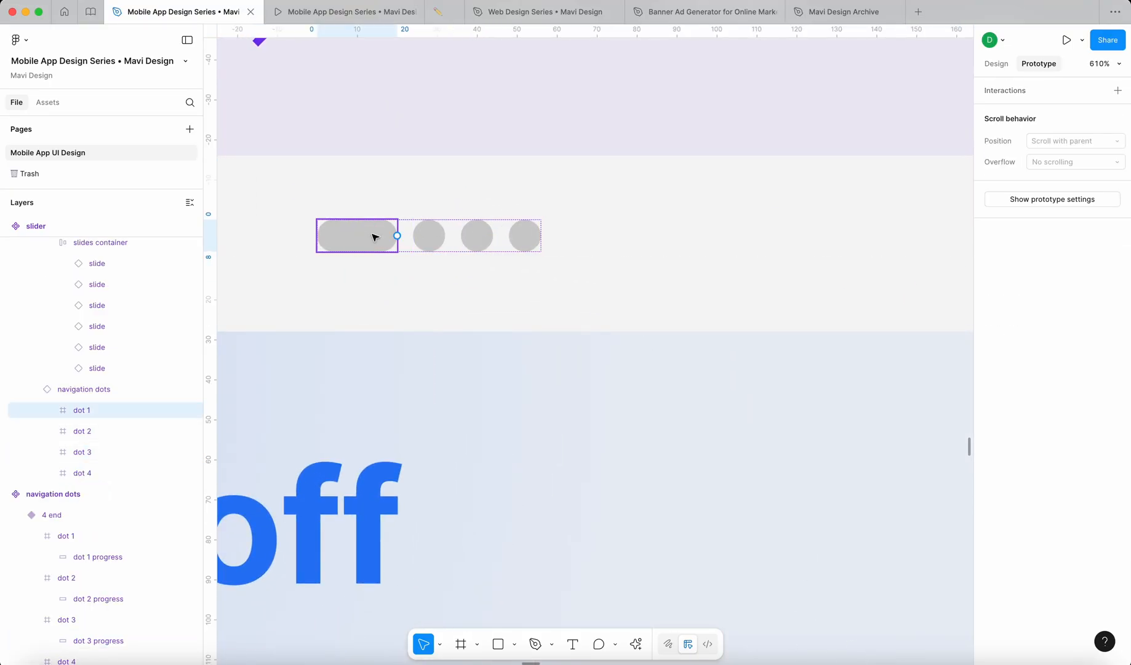
scroll(440, 246, "down", 10)
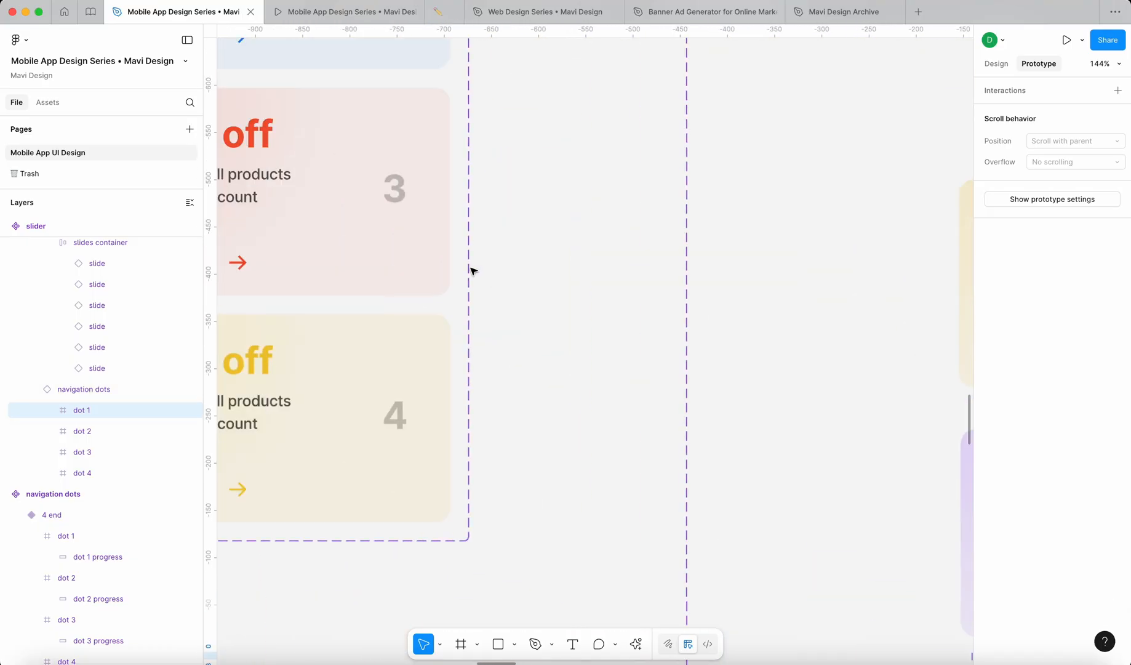
scroll(526, 166, "up", 5)
left_click(533, 152)
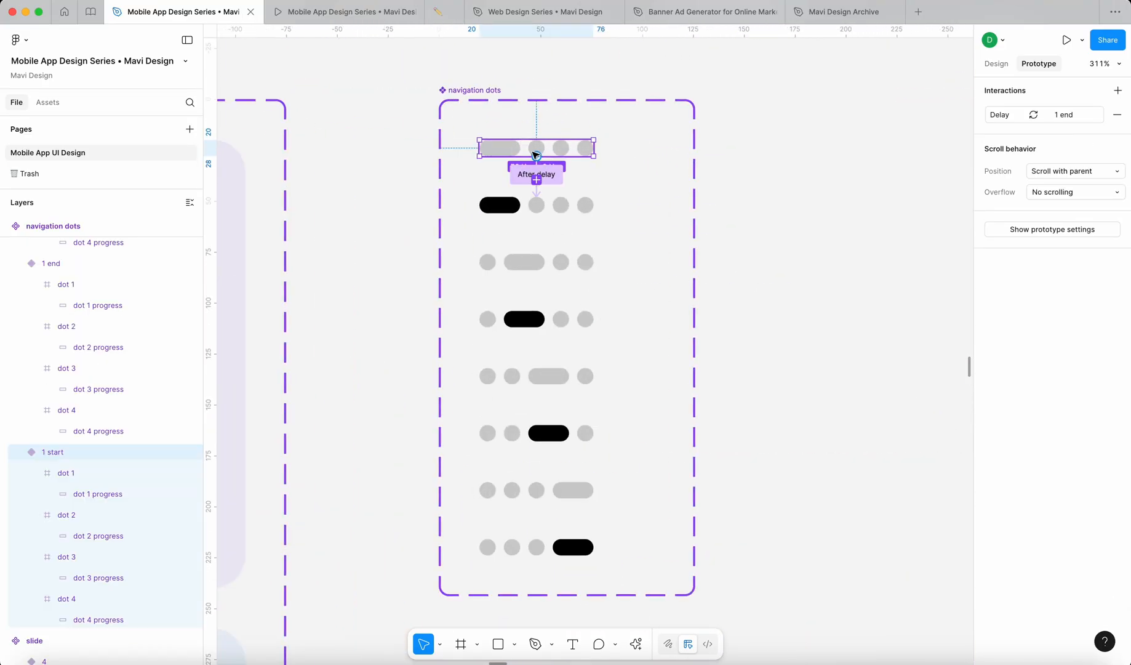
scroll(522, 181, "up", 4)
left_click(565, 175)
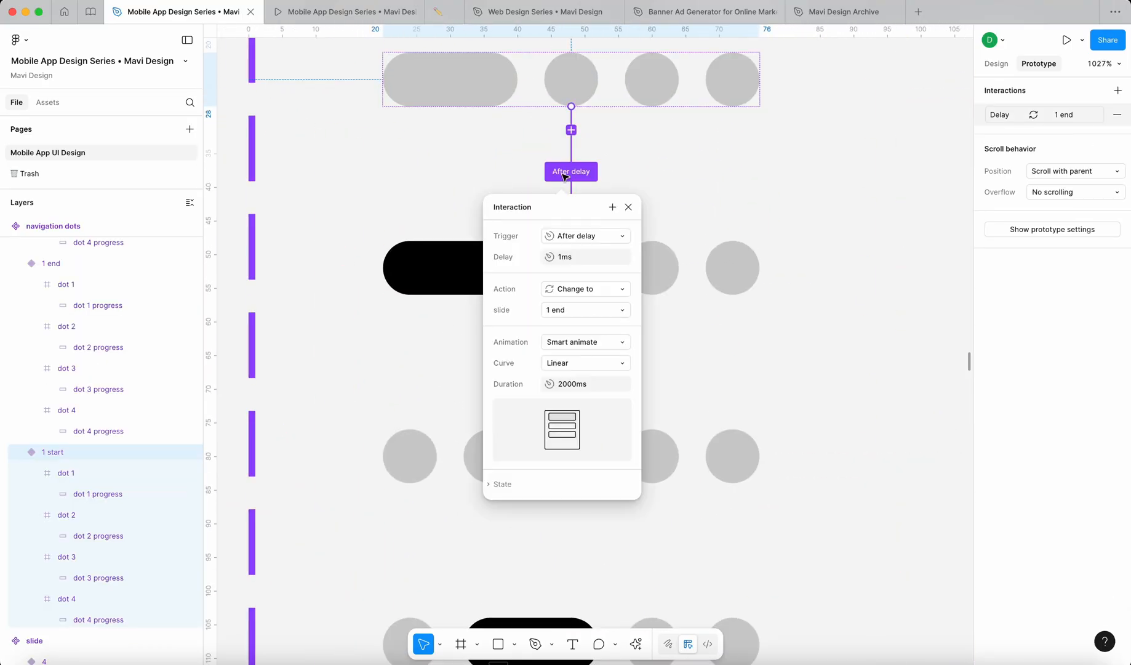
left_click(582, 386)
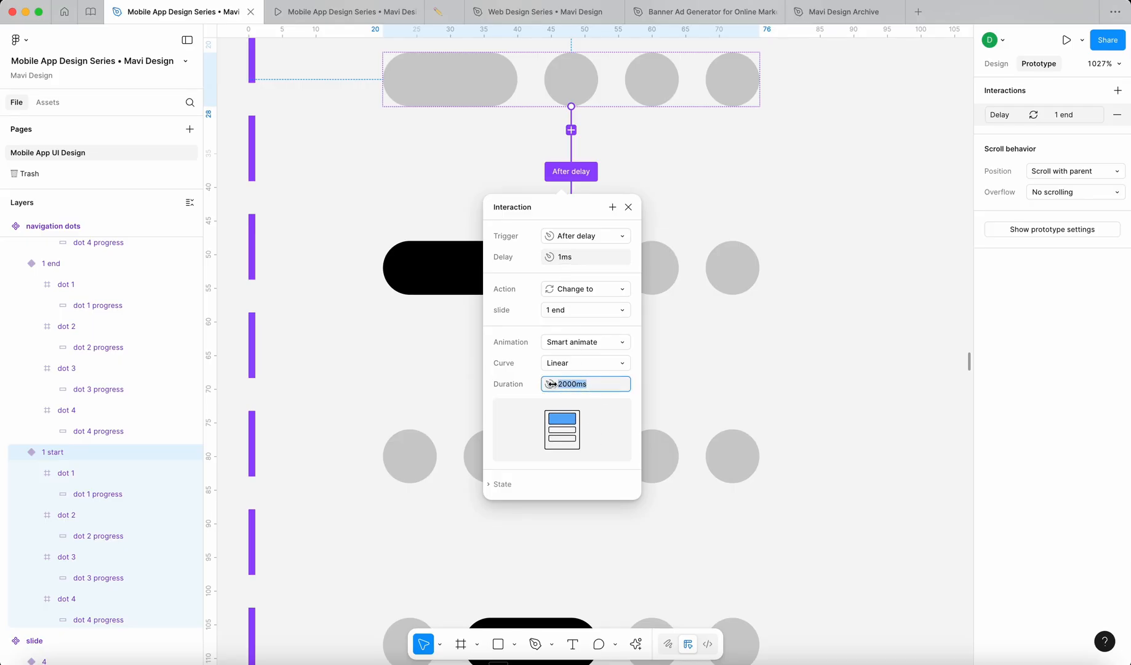
scroll(629, 209, "down", 15)
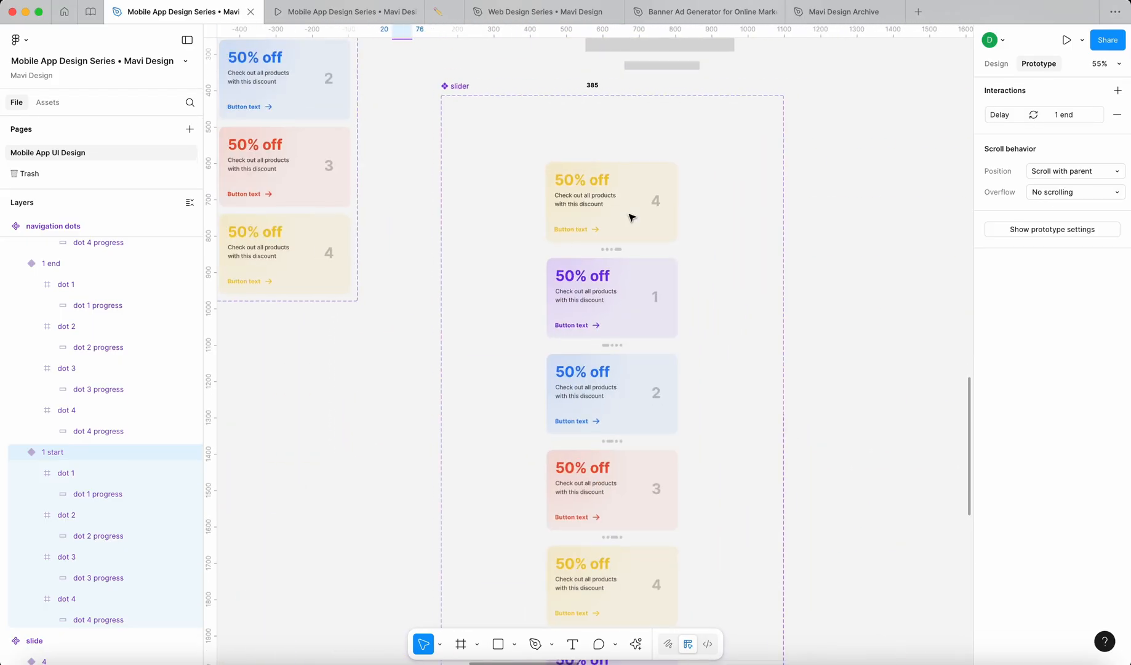
left_click(634, 298)
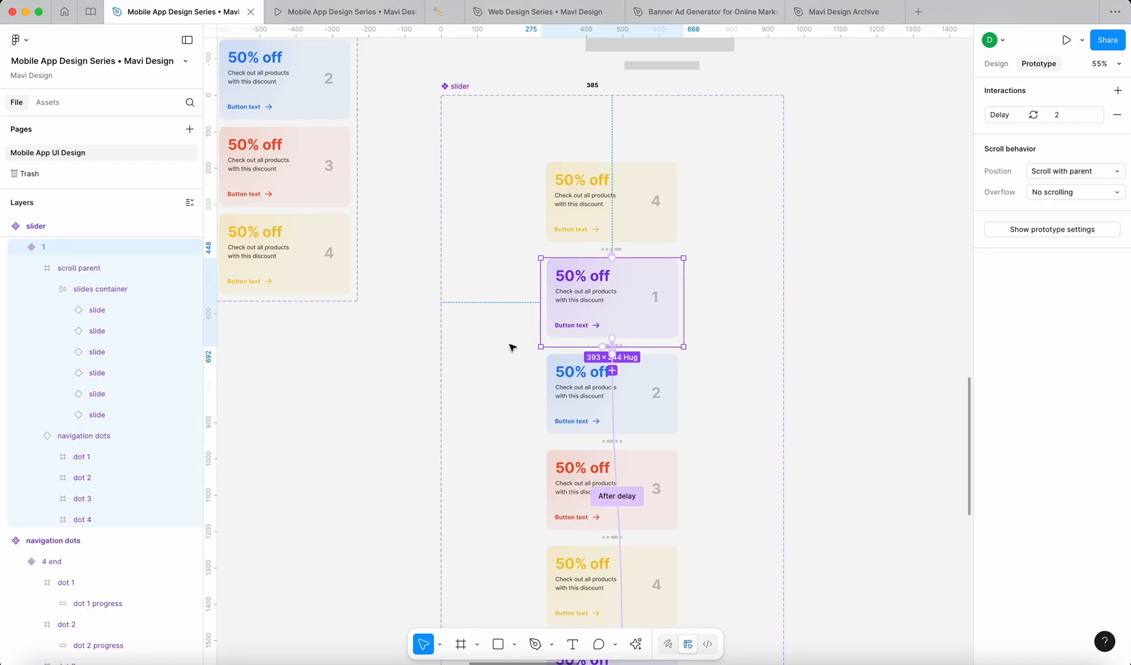
Step: Set the After delay interaction from slider variant 1 to variant 2 to a delay of 2000 ms
scroll(595, 387, "up", 10)
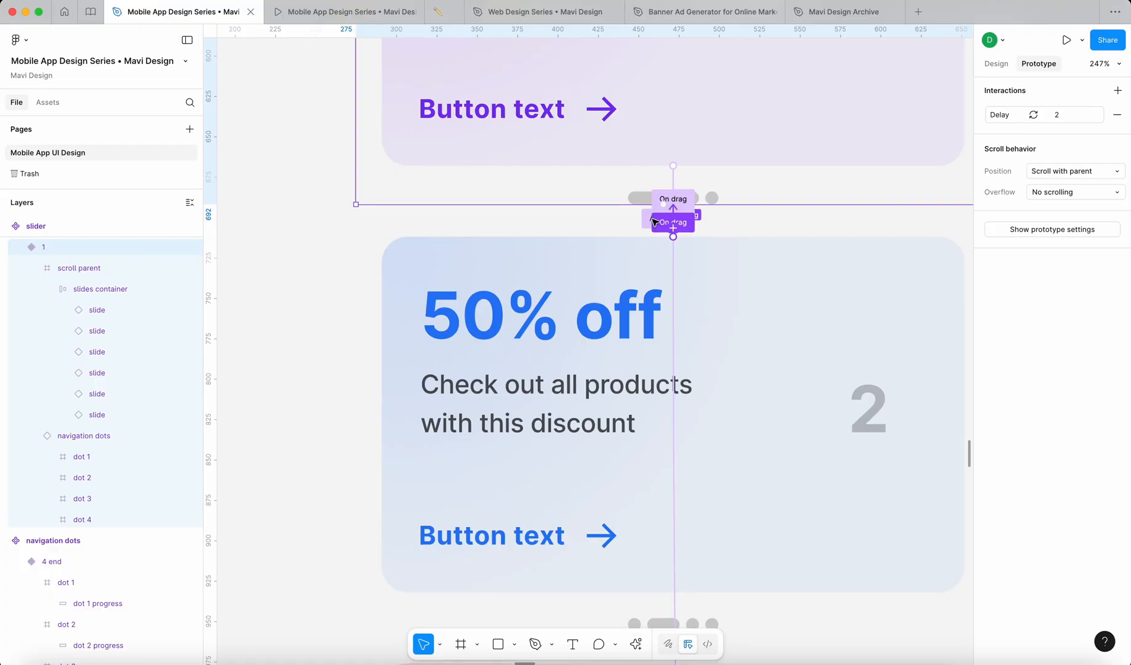
scroll(655, 220, "up", 10)
left_click(722, 223)
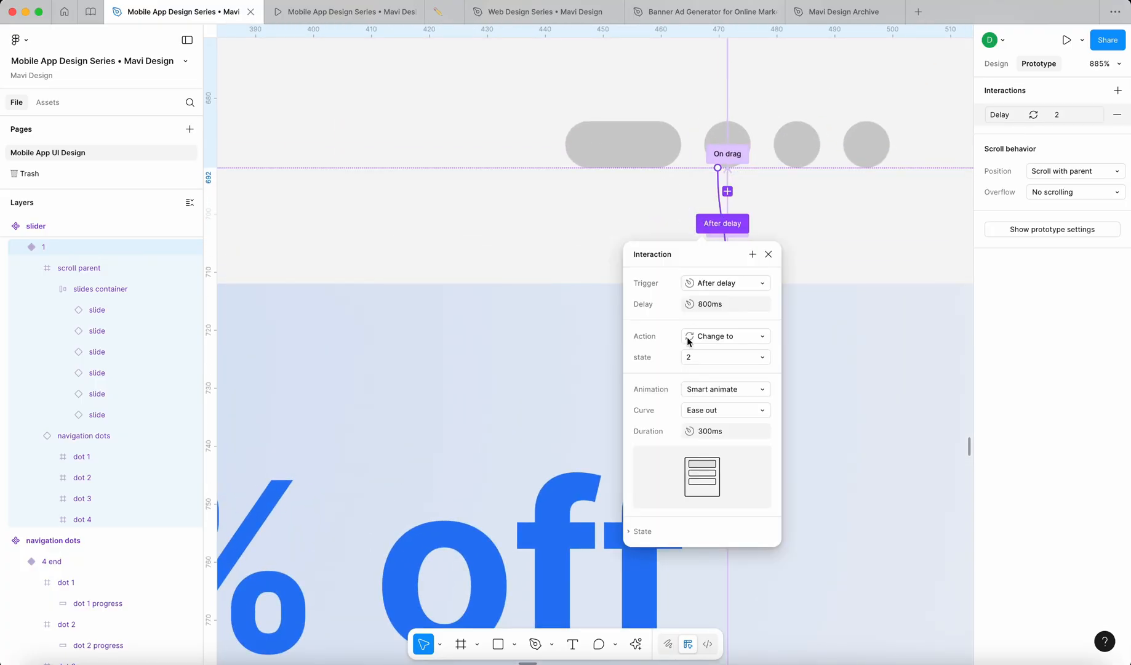
type("2")
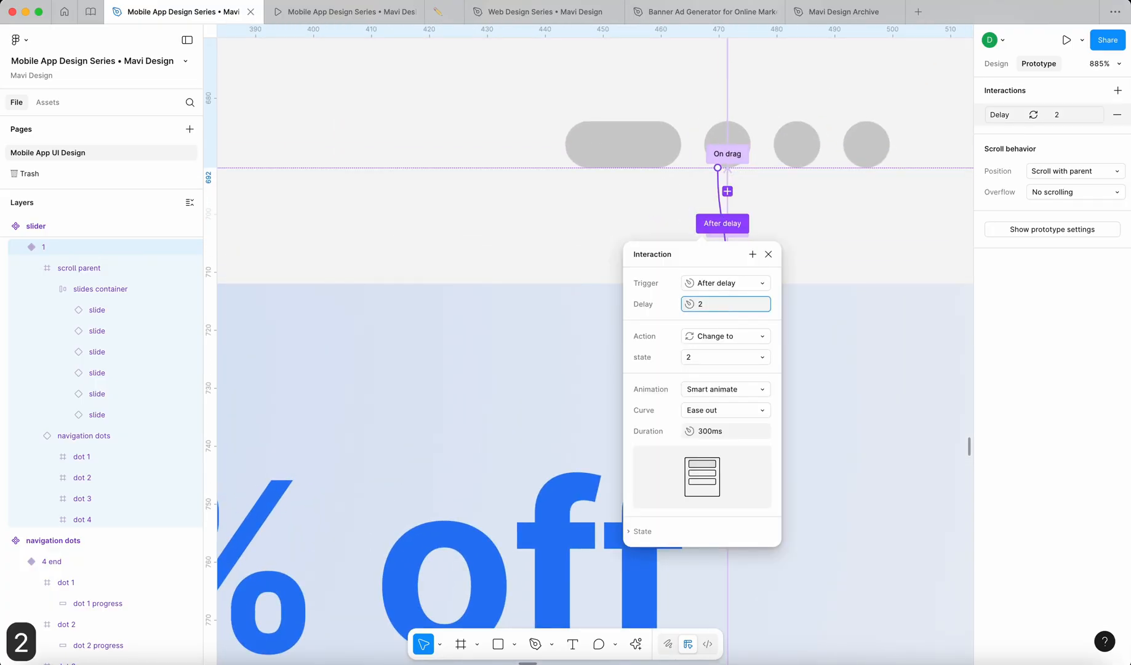
type("000")
key("Return")
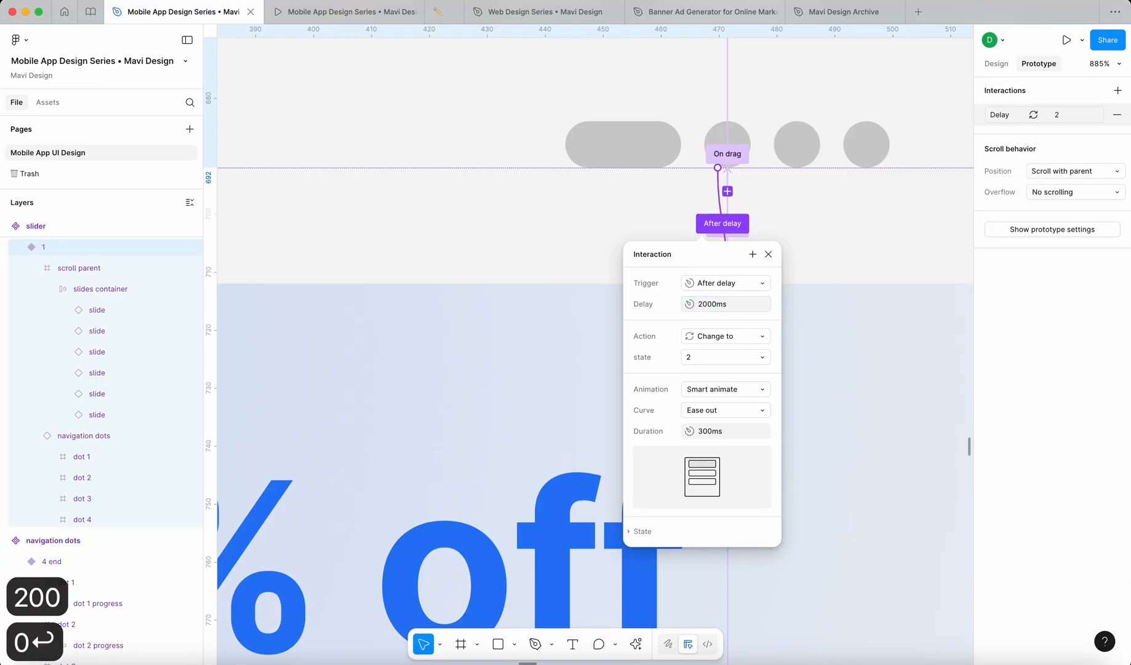
left_click(820, 235)
Step: Restart the prototype preview, open New Test Page 4 and swipe the slider back from card 1
left_click(336, 12)
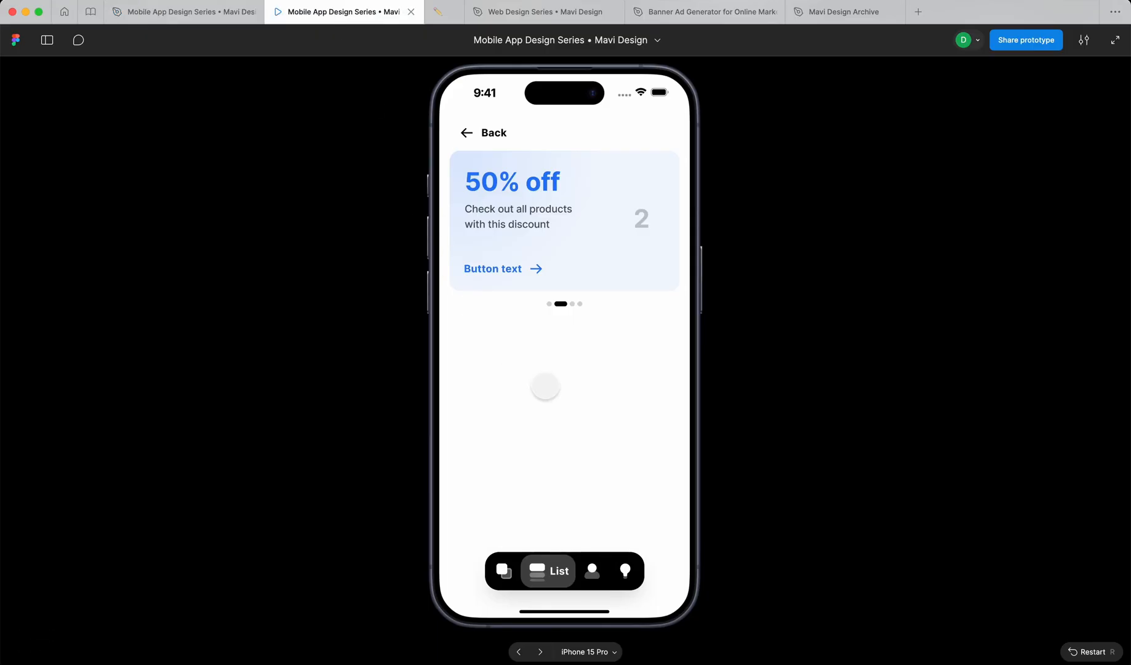
key("r")
scroll(545, 386, "down", 10)
left_click(548, 510)
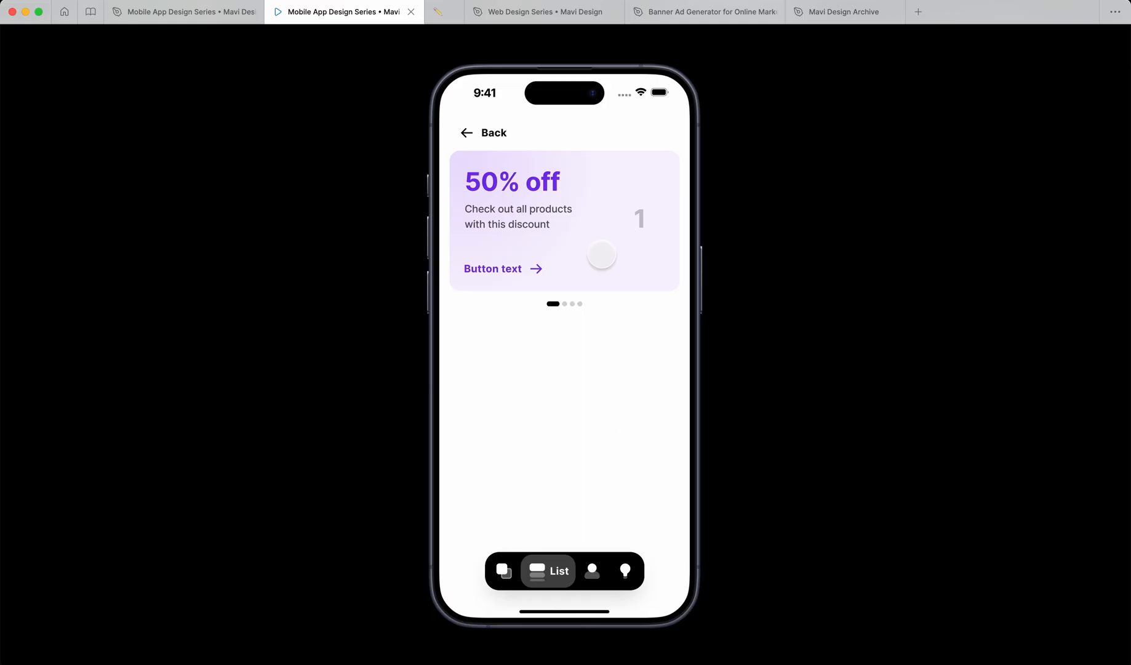
left_click_drag(614, 254, 651, 254)
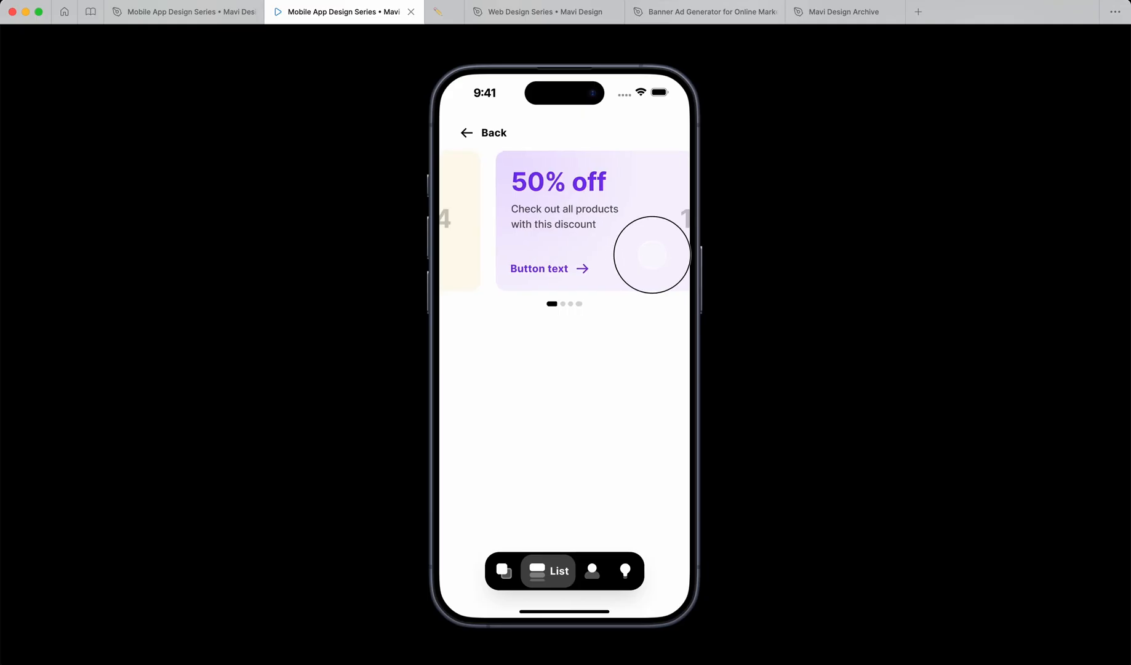
left_click(667, 228)
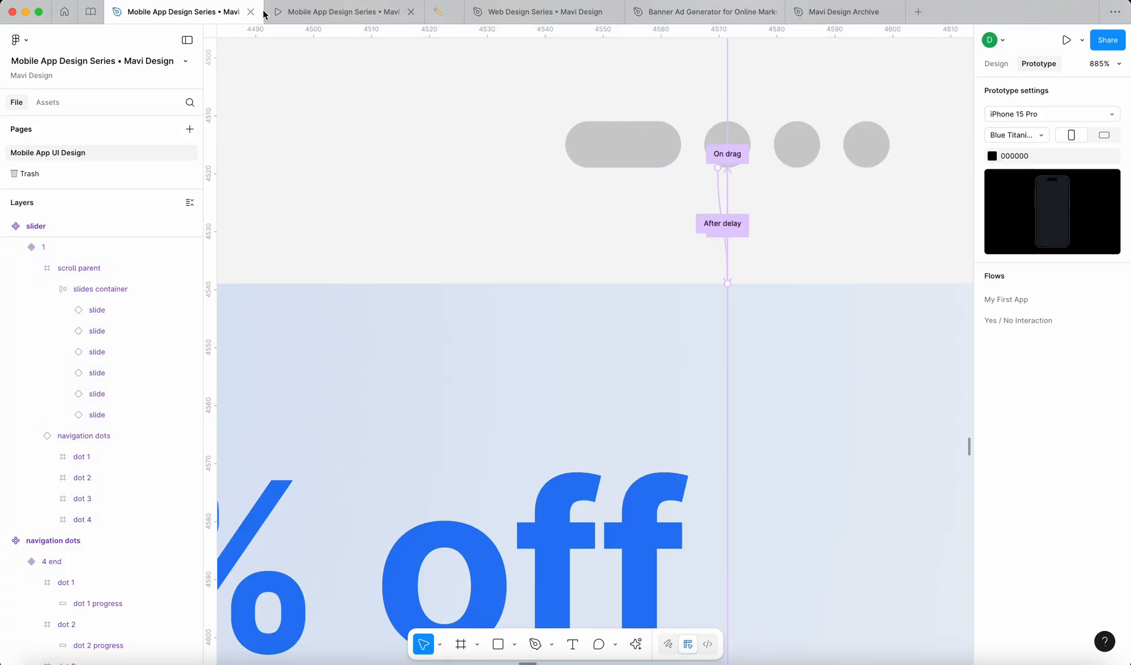
Step: Replay New Test Page 4 in the preview to check how card 1 auto-advances together with its progress dot
left_click(300, 10)
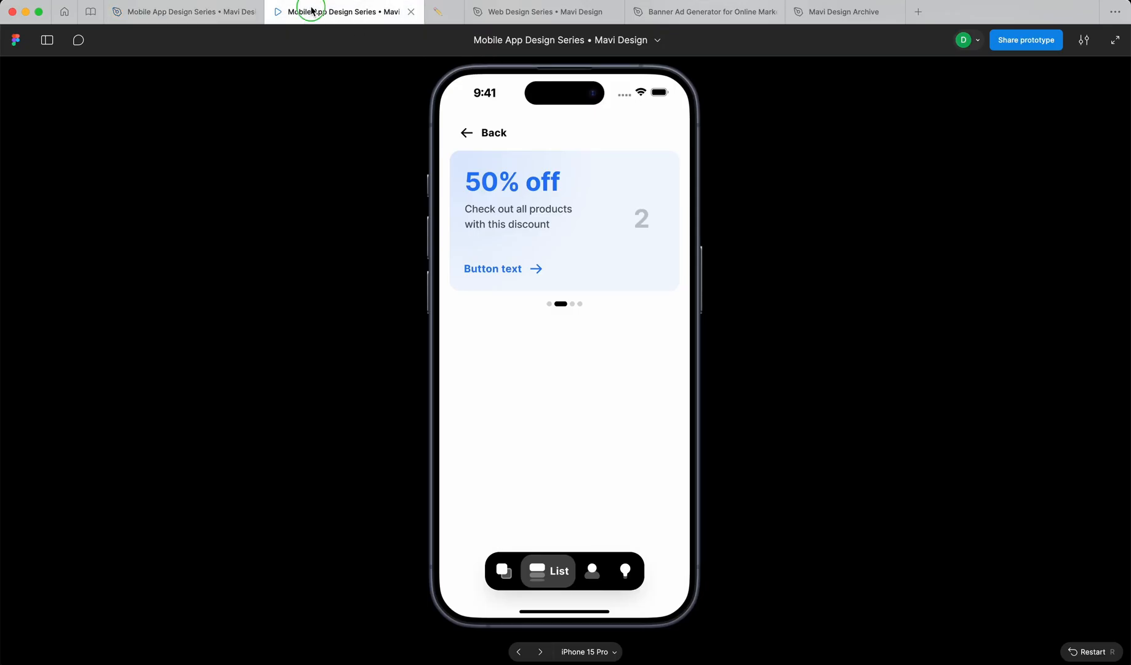
right_click(313, 10)
left_click(344, 31)
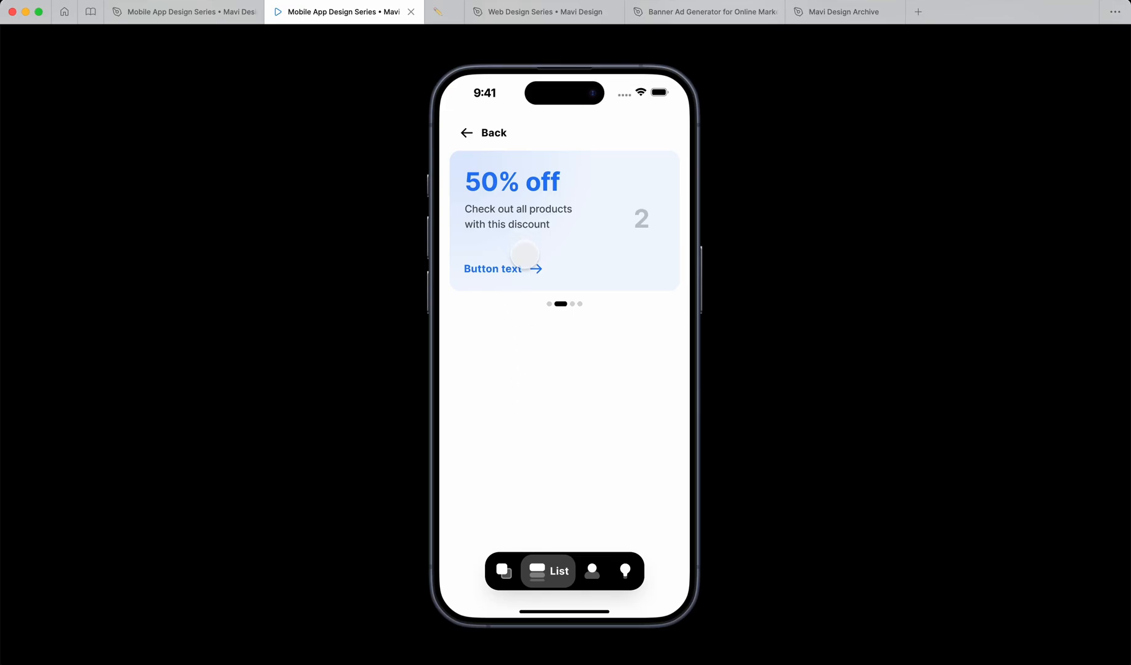
key("r")
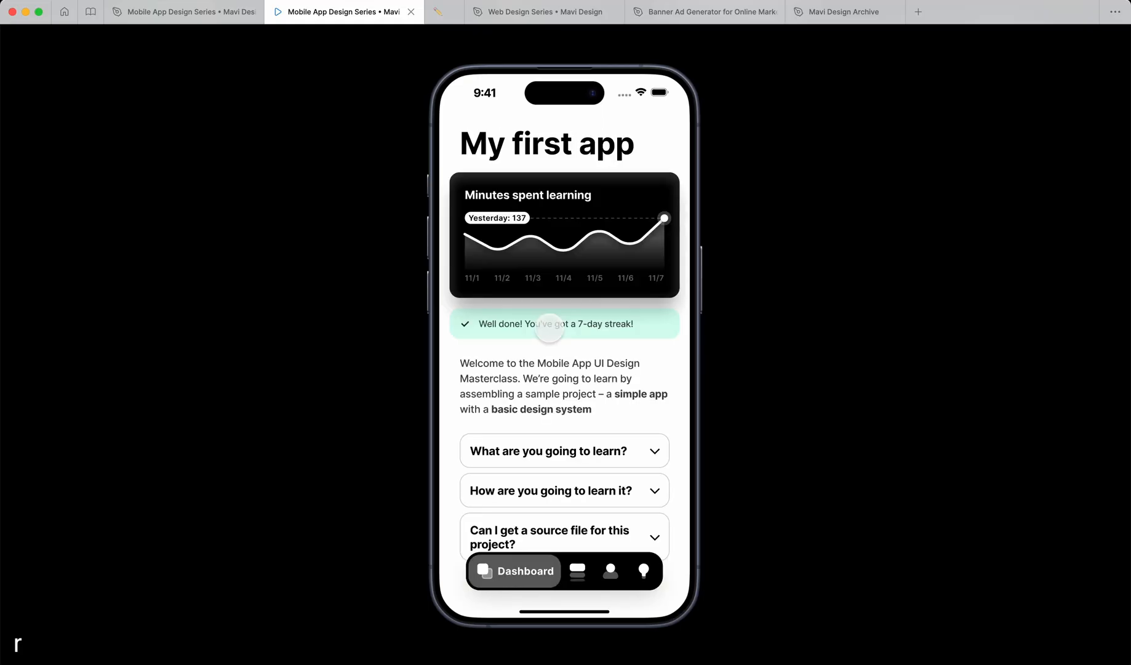
scroll(549, 333, "down", 5)
left_click(516, 525)
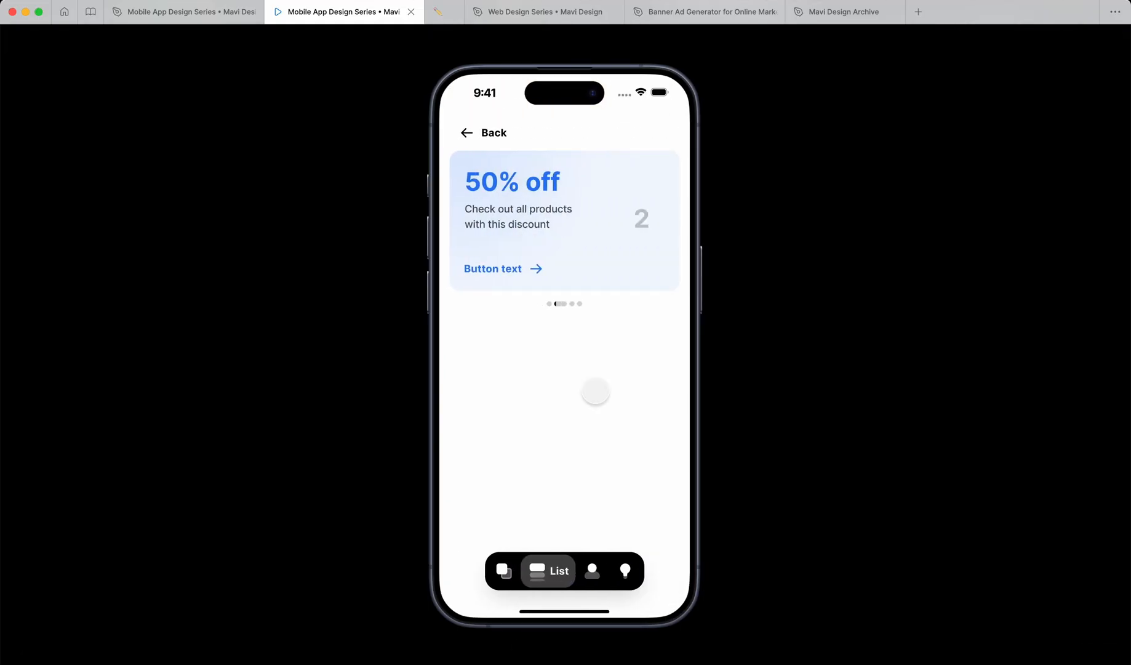
key("r")
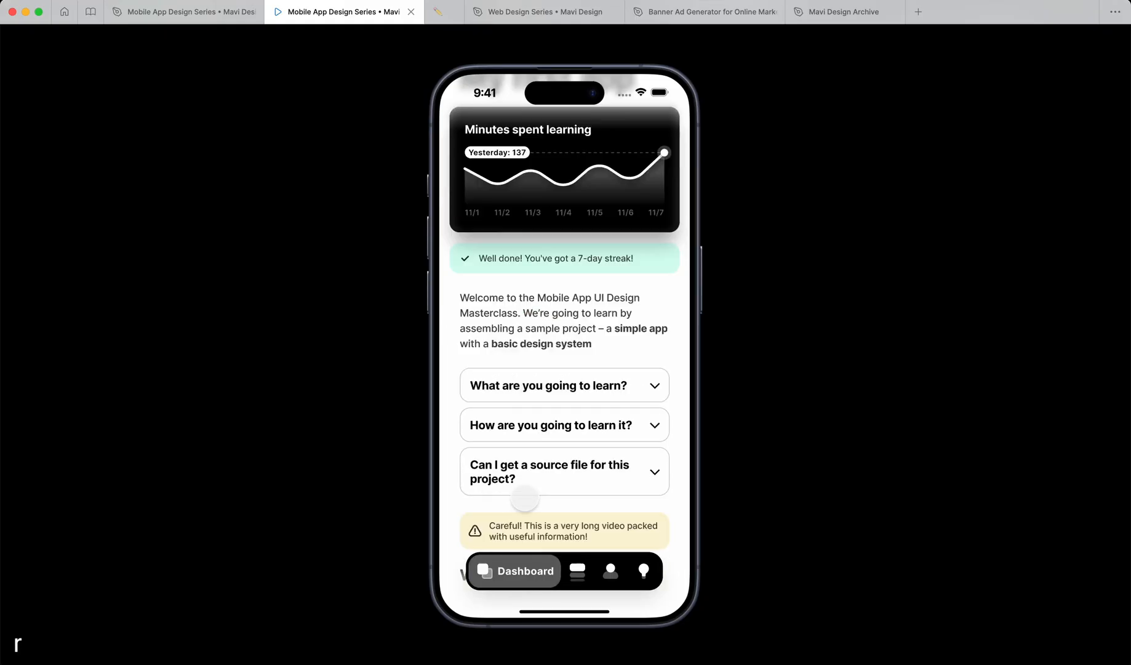
scroll(525, 505, "down", 5)
left_click(525, 511)
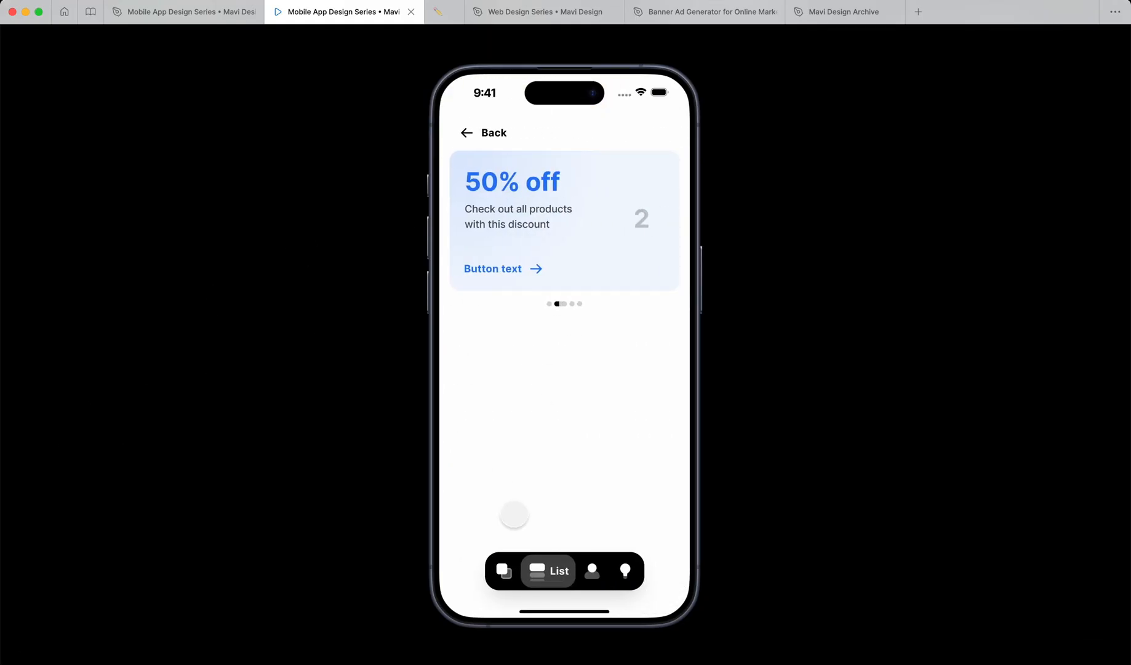
Step: Restart the preview, reopen New Test Page 4 and swipe card 1 back to card 4 before it auto-advances
key("r")
scroll(514, 514, "down", 5)
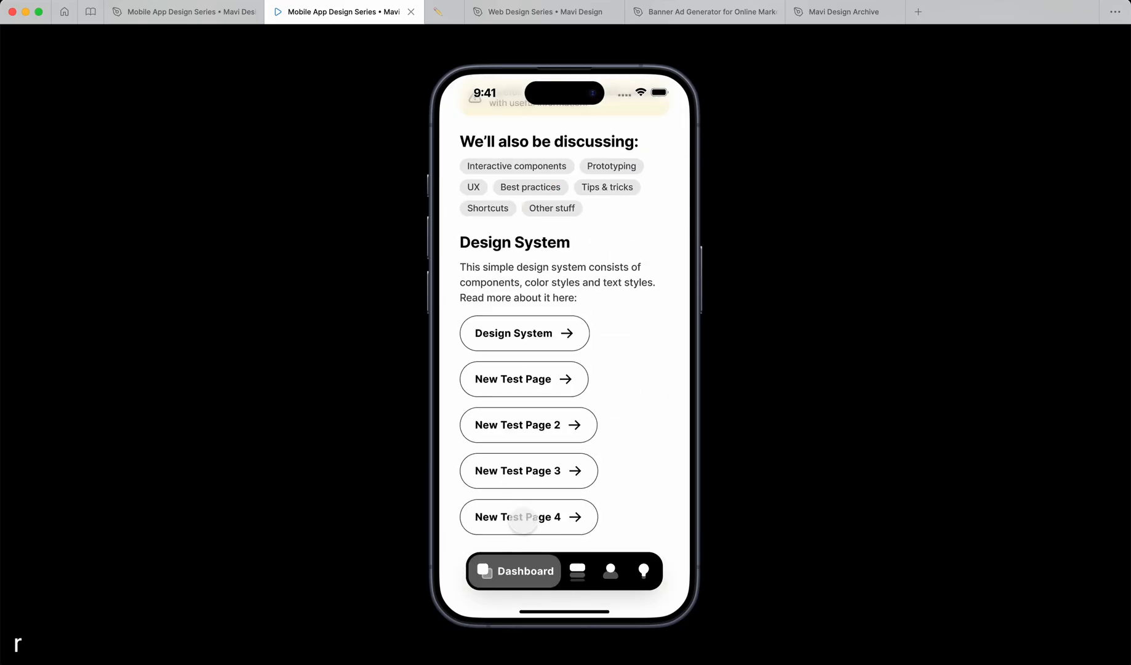
left_click(525, 515)
left_click_drag(515, 220, 836, 257)
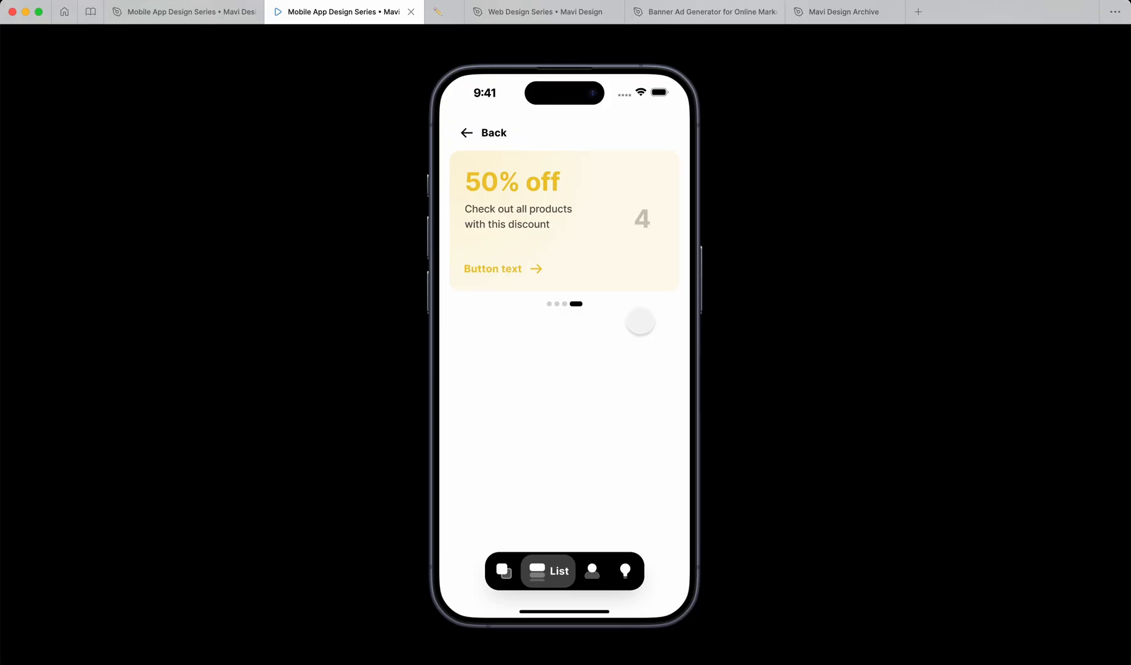
Step: Return to the design file and select slider variant 2 for prototype editing
left_click(185, 12)
scroll(538, 305, "down", 3)
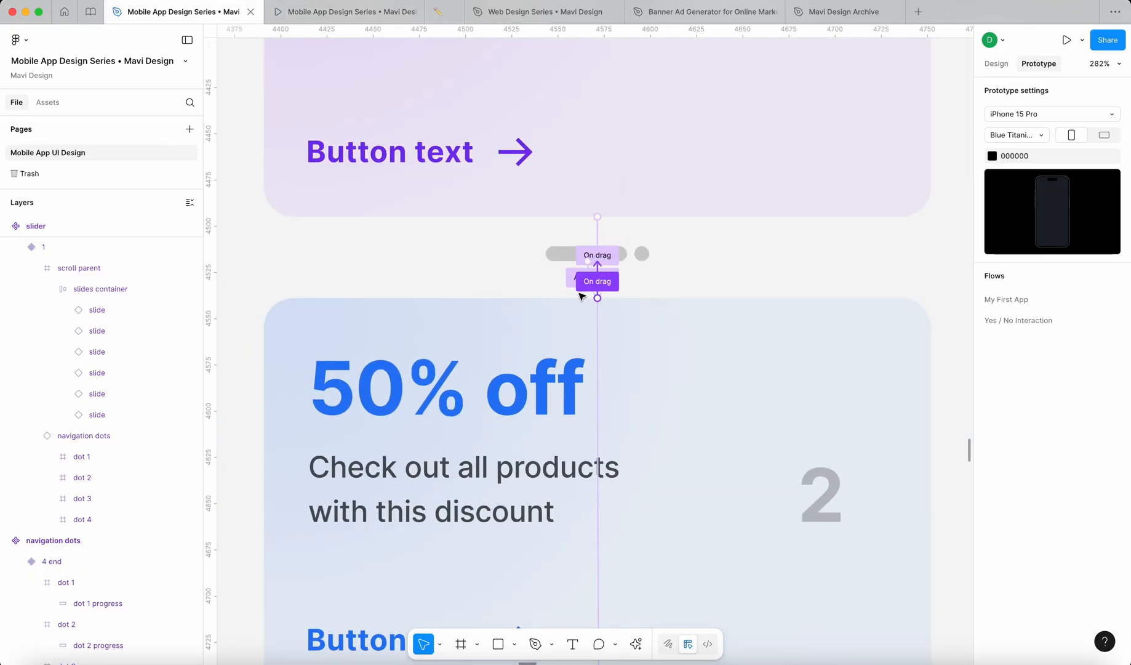
scroll(592, 356, "down", 3)
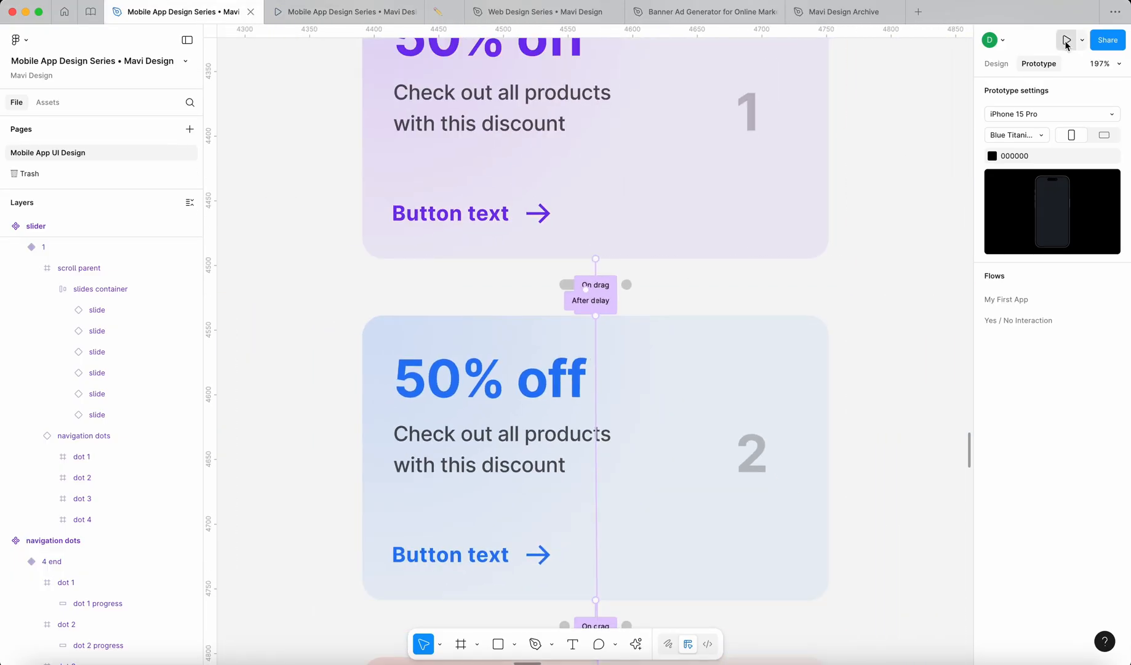
left_click(996, 64)
left_click(753, 351)
scroll(754, 351, "down", 3)
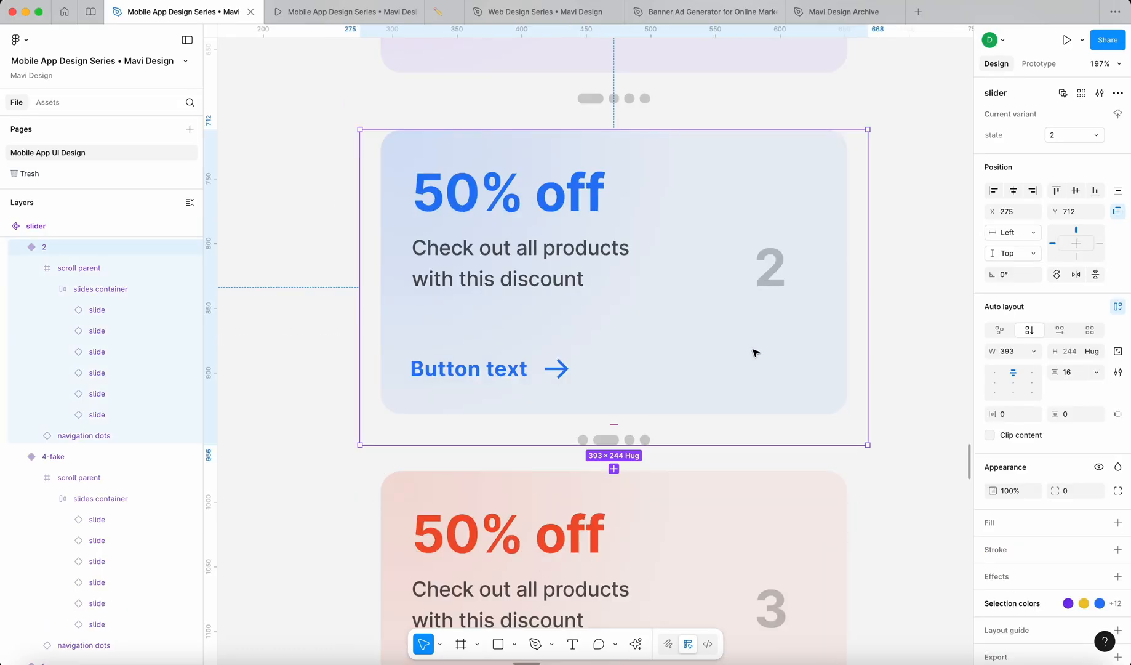
scroll(754, 352, "down", 5)
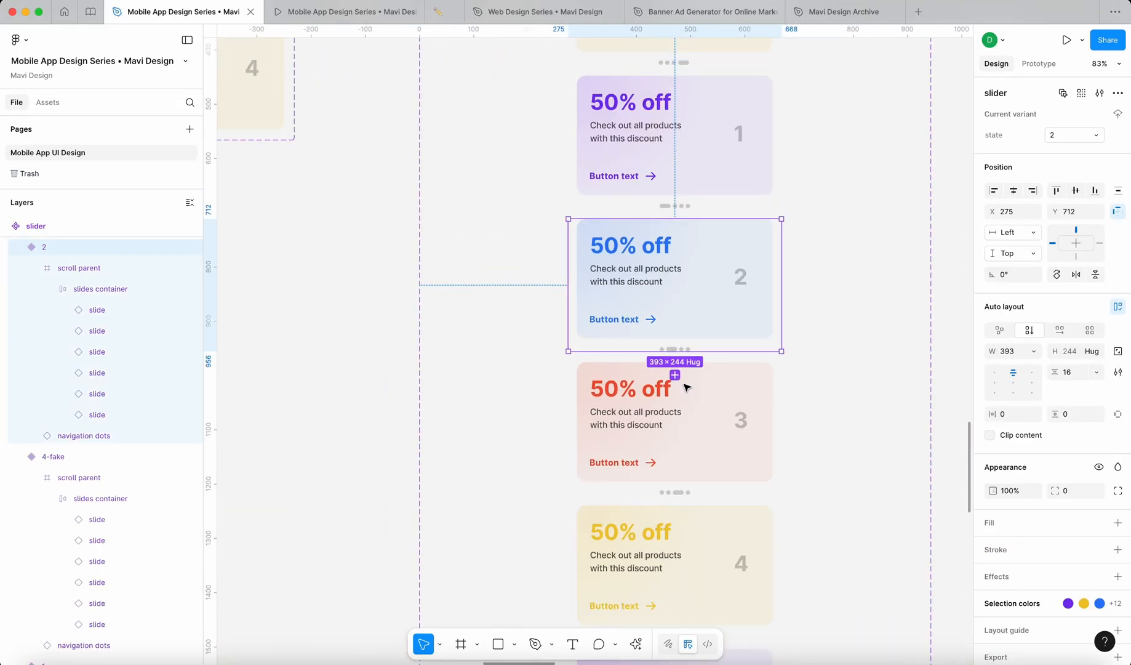
scroll(677, 366, "up", 5)
left_click(1039, 64)
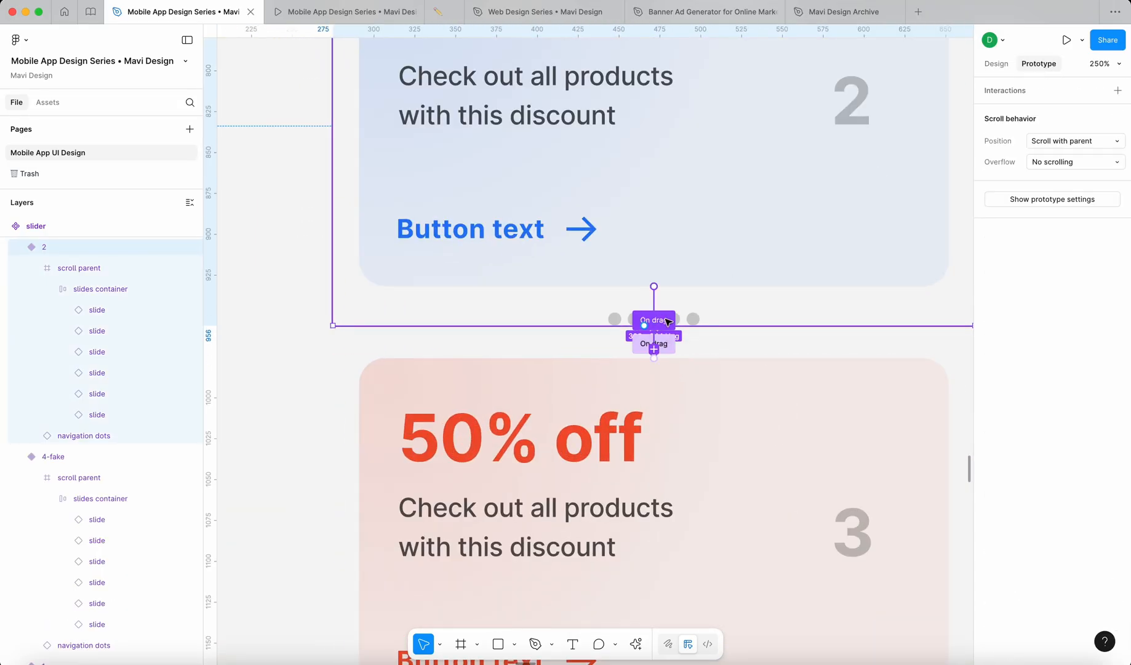
scroll(725, 322, "down", 4)
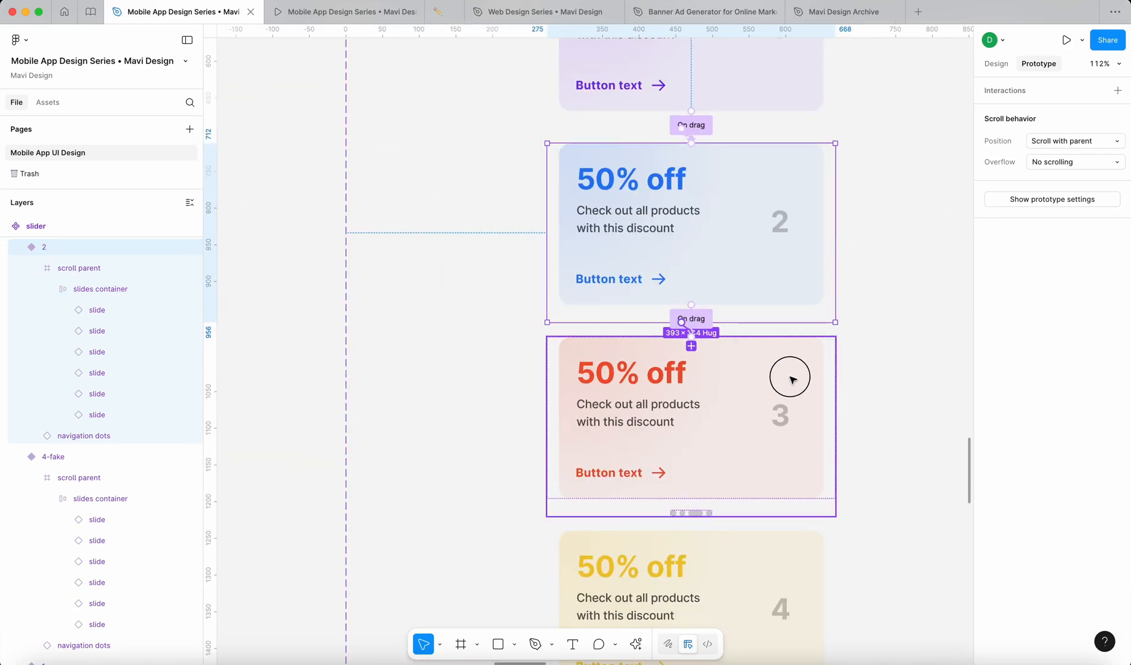
Step: Add an After delay interaction of 2000 ms from slider variant 2 that changes to variant 3
left_click_drag(792, 380, 782, 391)
left_click(712, 406)
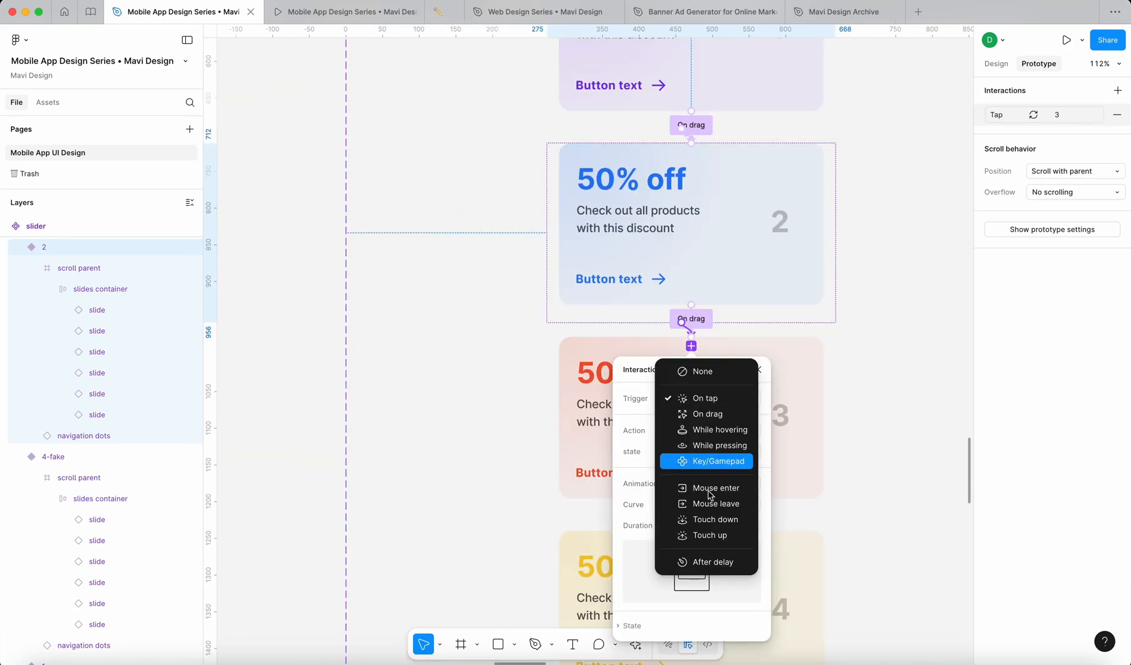
left_click(714, 561)
left_click(724, 421)
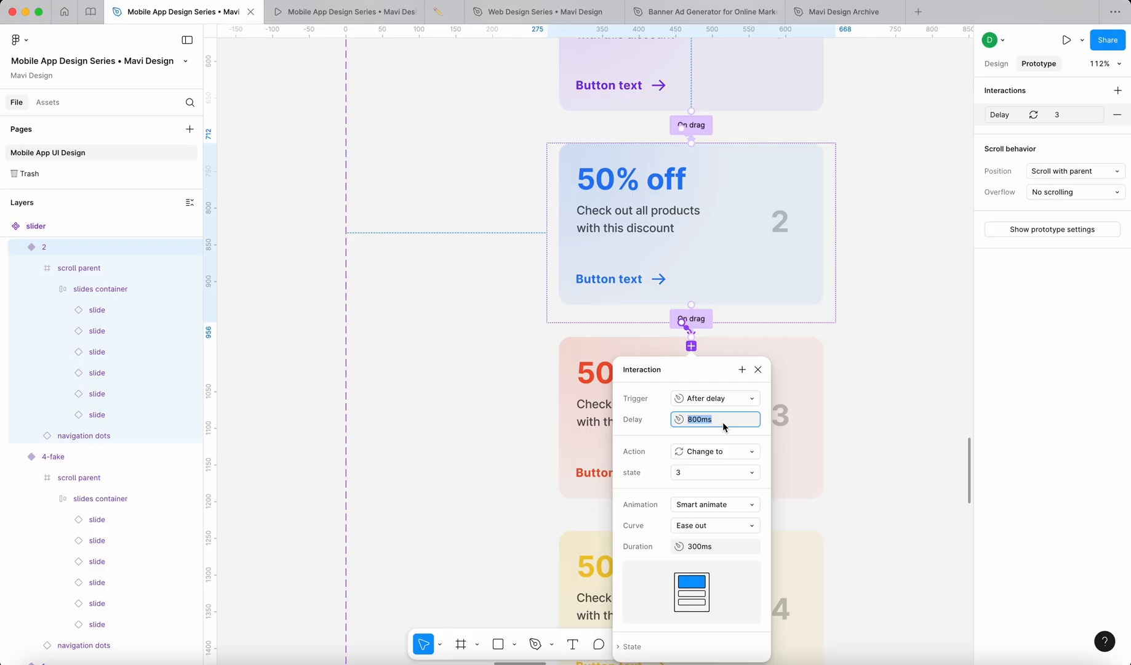
type("2000")
key("Return")
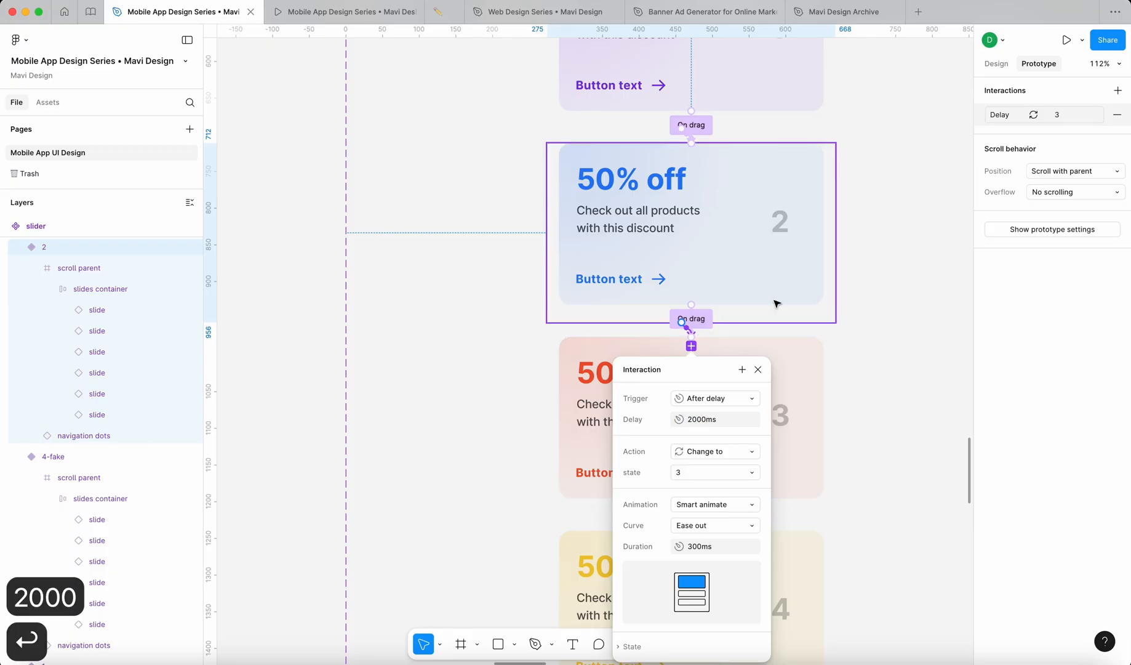
Step: Add an After delay interaction of 2000 ms from slider variant 3 that changes to variant 4
scroll(774, 303, "down", 5)
scroll(775, 304, "right", 3)
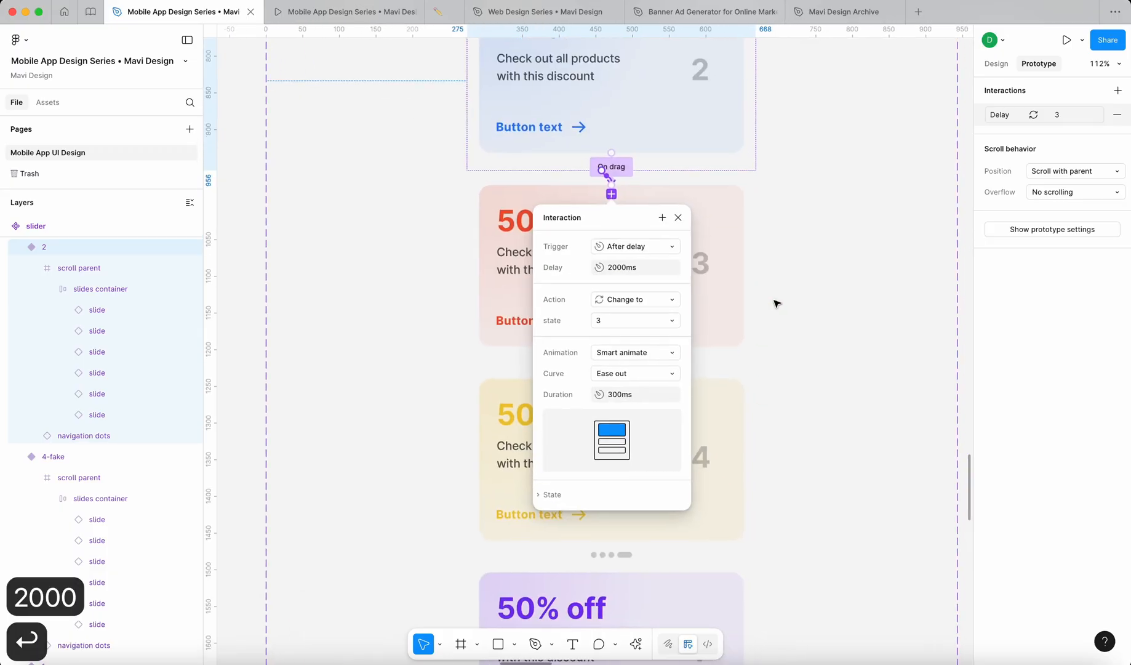
left_click(732, 288)
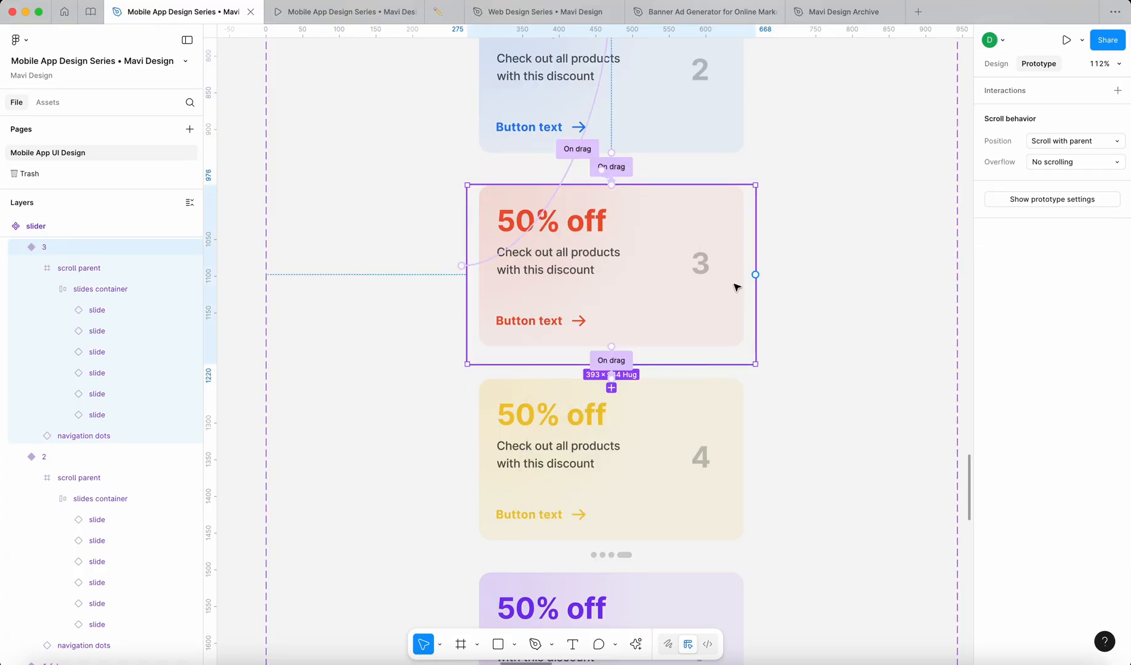
left_click_drag(752, 273, 670, 425)
left_click(616, 440)
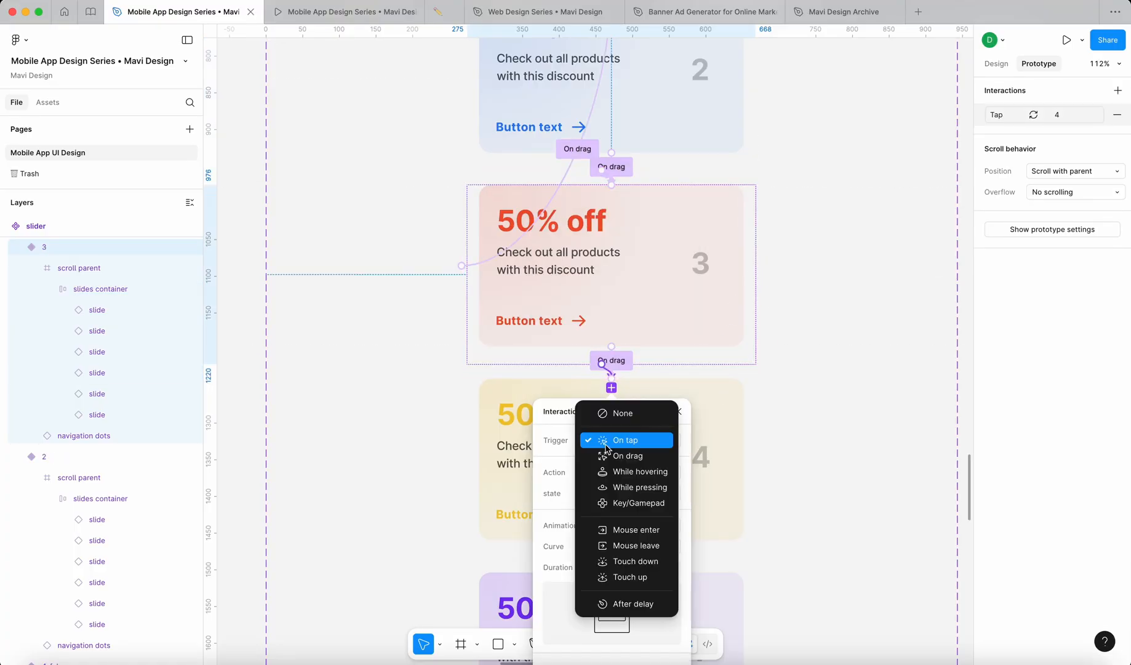
left_click(617, 601)
left_click(645, 460)
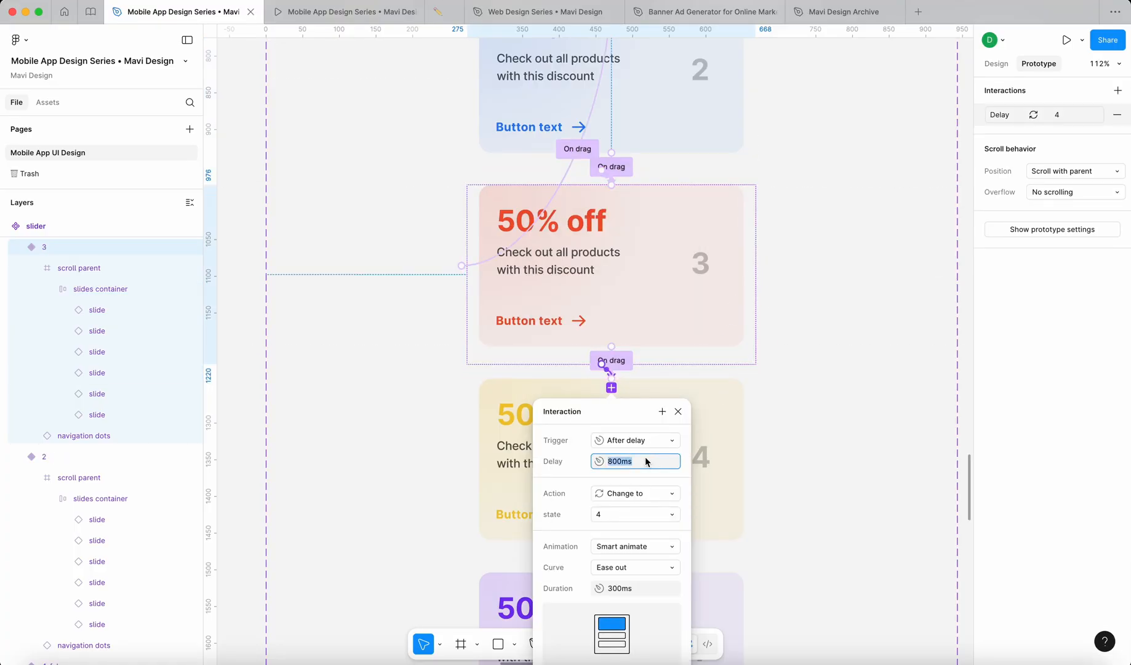
type("2000")
key("Return")
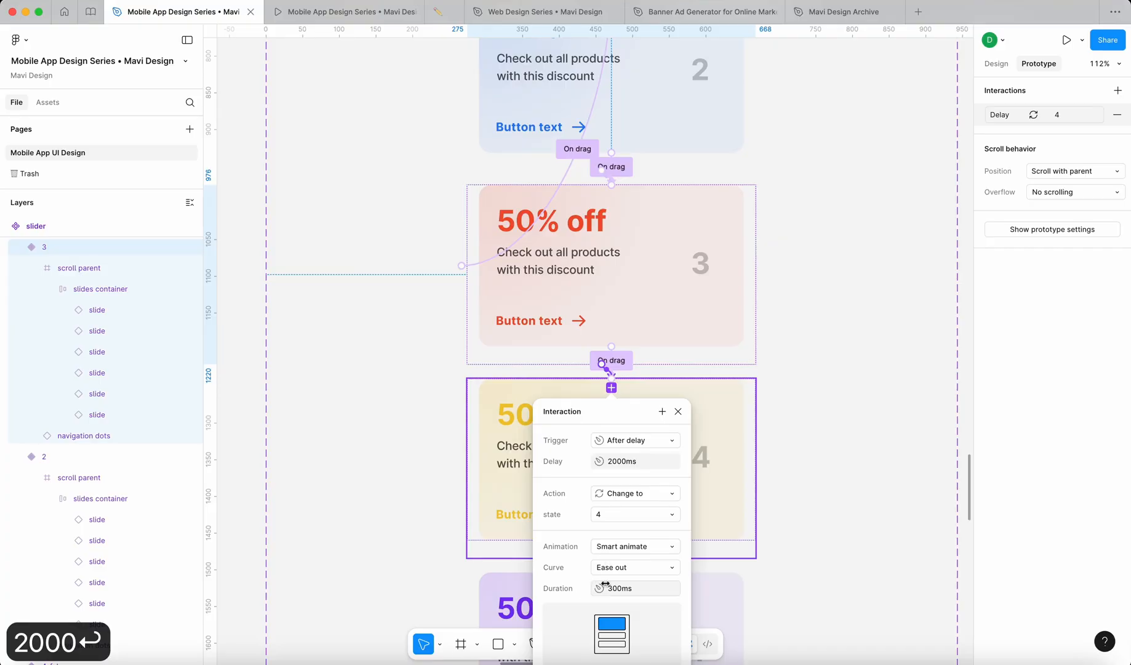
left_click(677, 411)
Step: Add an After delay interaction of 2000 ms from slider variant 4 that changes to variant 1-fake
scroll(664, 321, "down", 5)
left_click(668, 269)
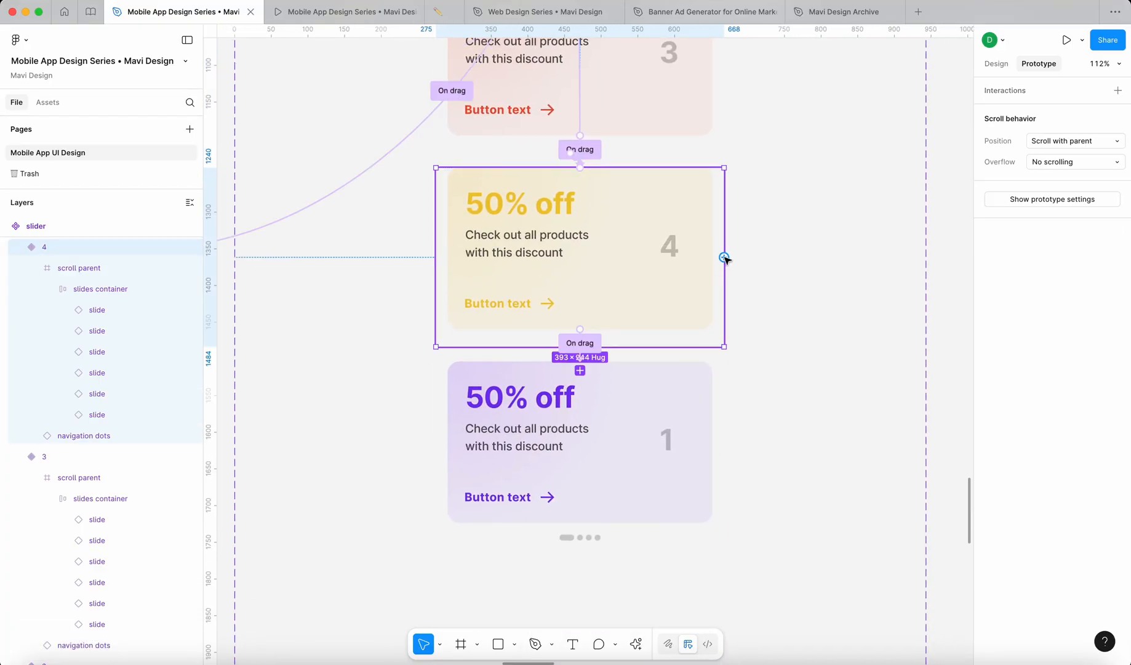
left_click_drag(724, 257, 699, 415)
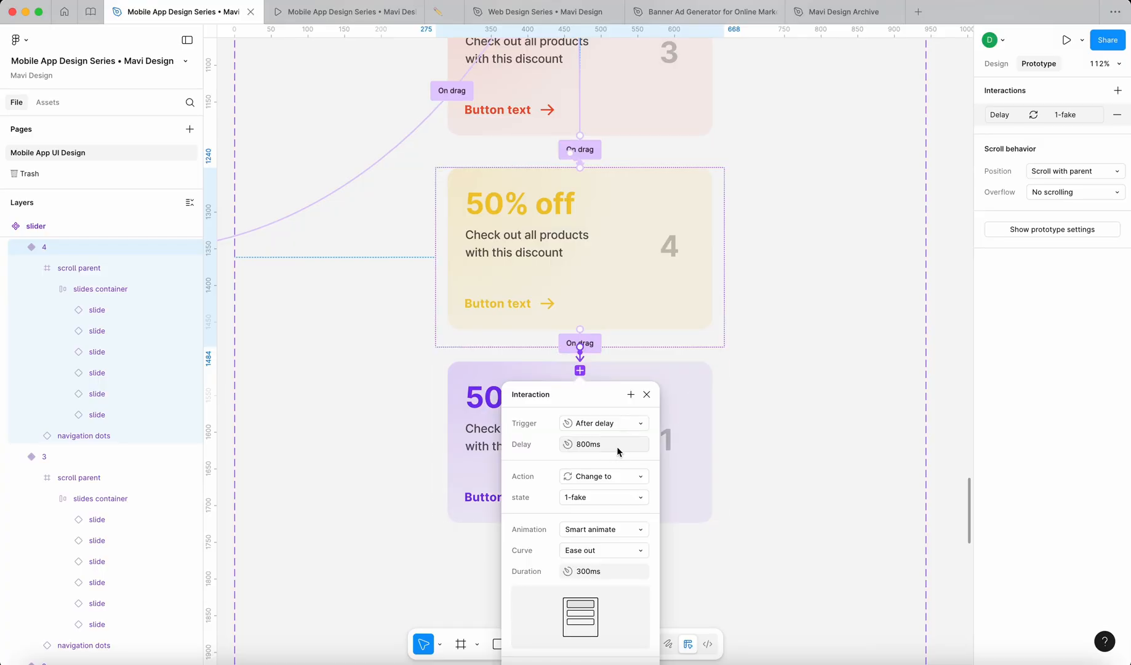
left_click(616, 446)
type("2000")
key("Return")
Step: Select slider variant 1-fake and review the interactions linking it to the other slider variants
left_click(709, 448)
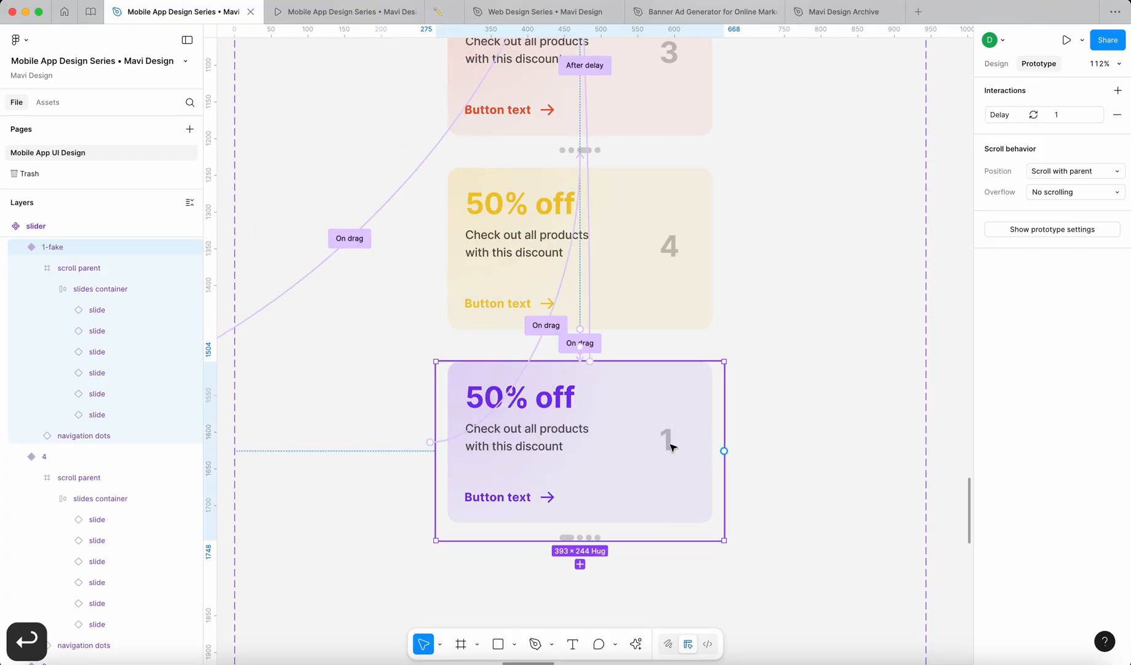
scroll(674, 448, "down", 5)
scroll(600, 374, "up", 5)
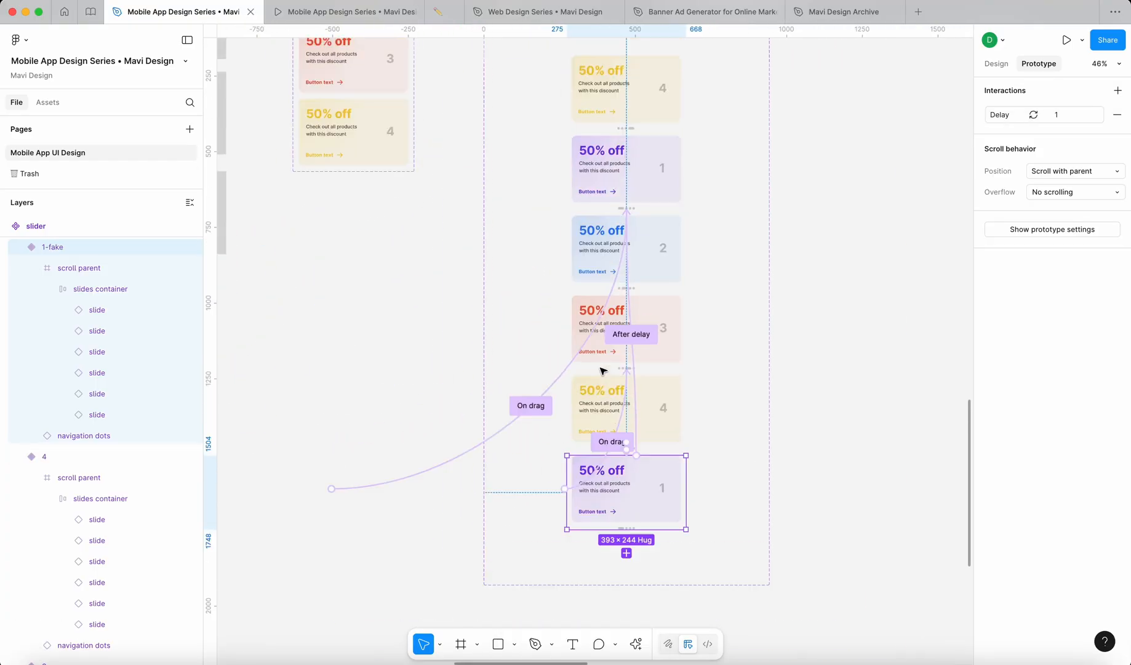
scroll(649, 309, "down", 2)
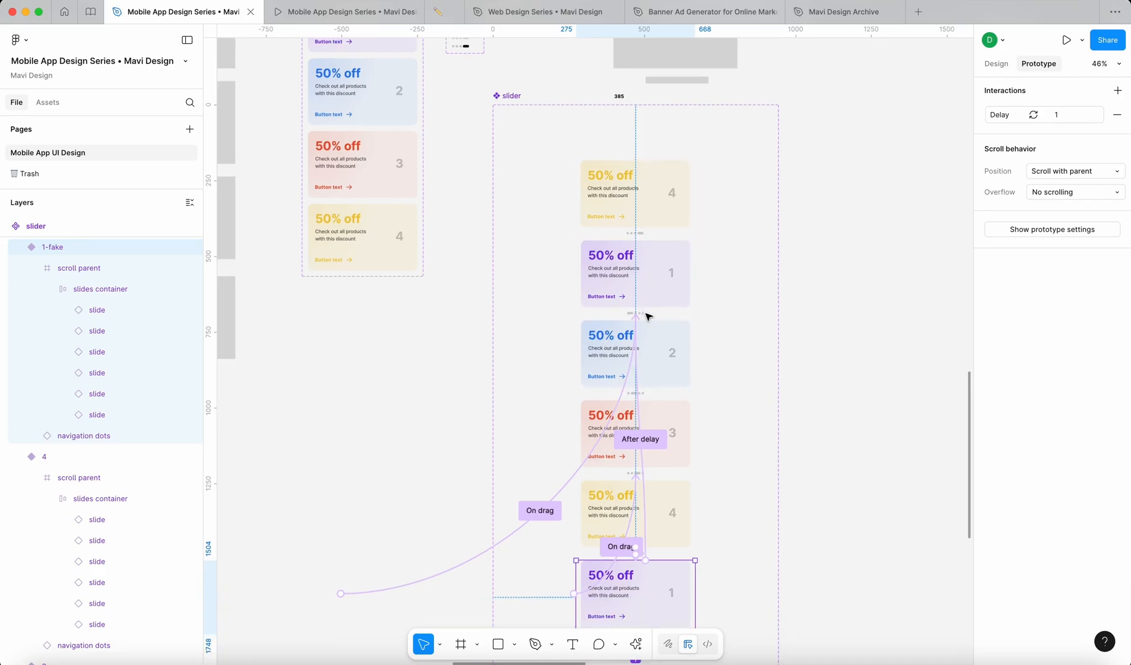
Step: Switch to the prototype preview and test the card slider's automatic advance and its swiping in both directions
left_click(674, 176)
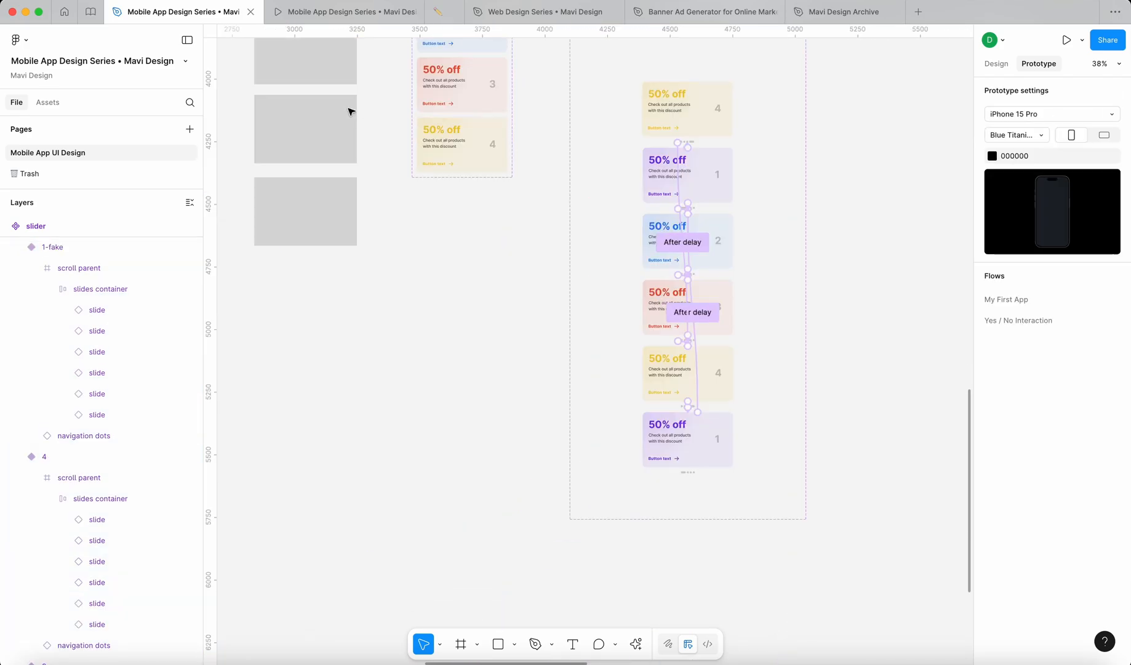
left_click(340, 12)
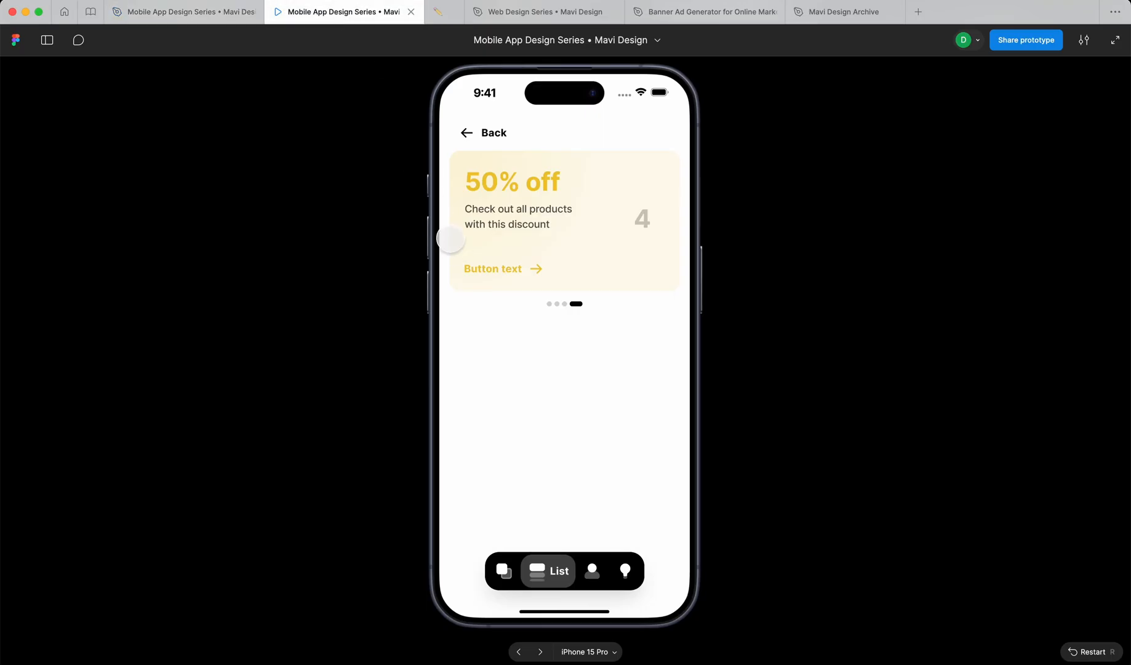
right_click(379, 19)
left_click(389, 38)
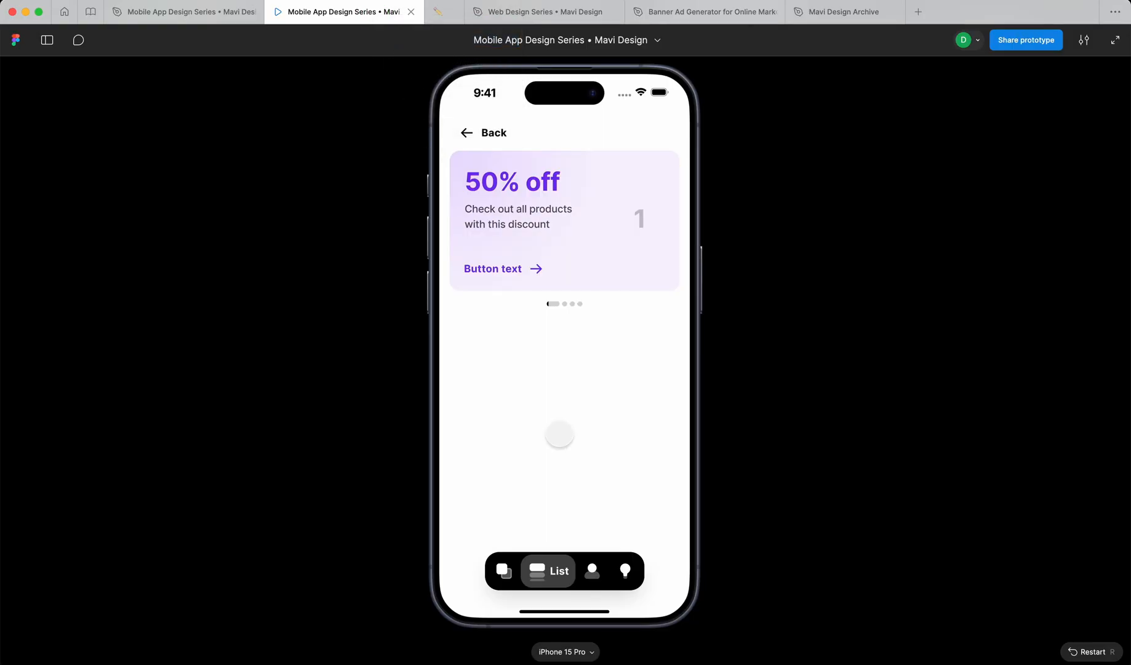
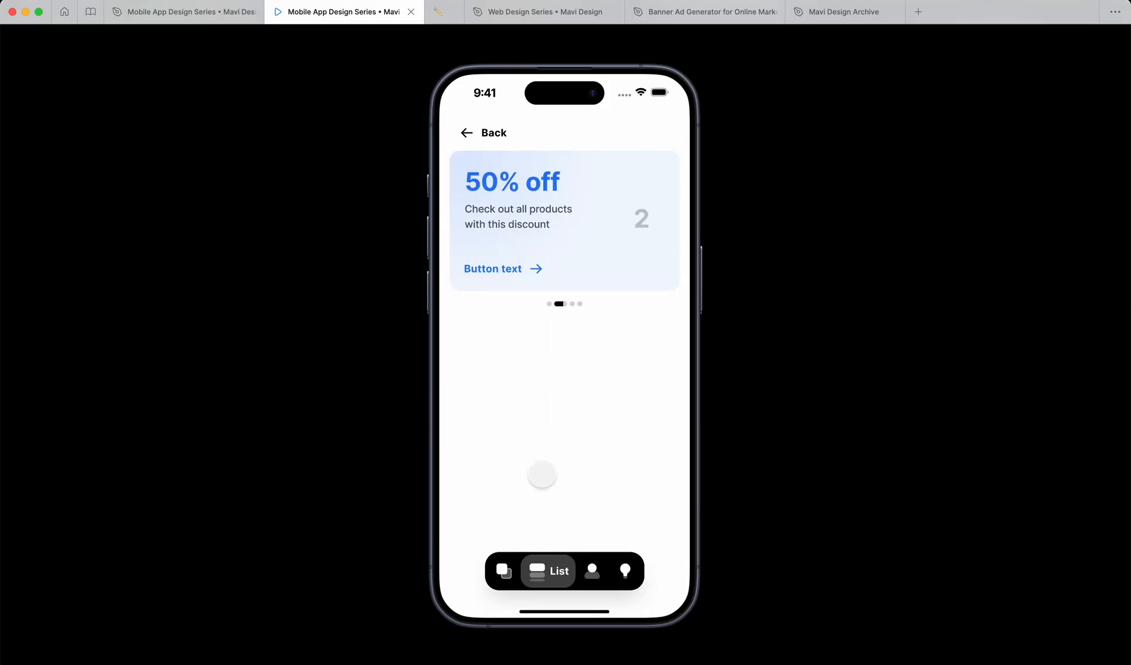
left_click_drag(508, 222, 714, 248)
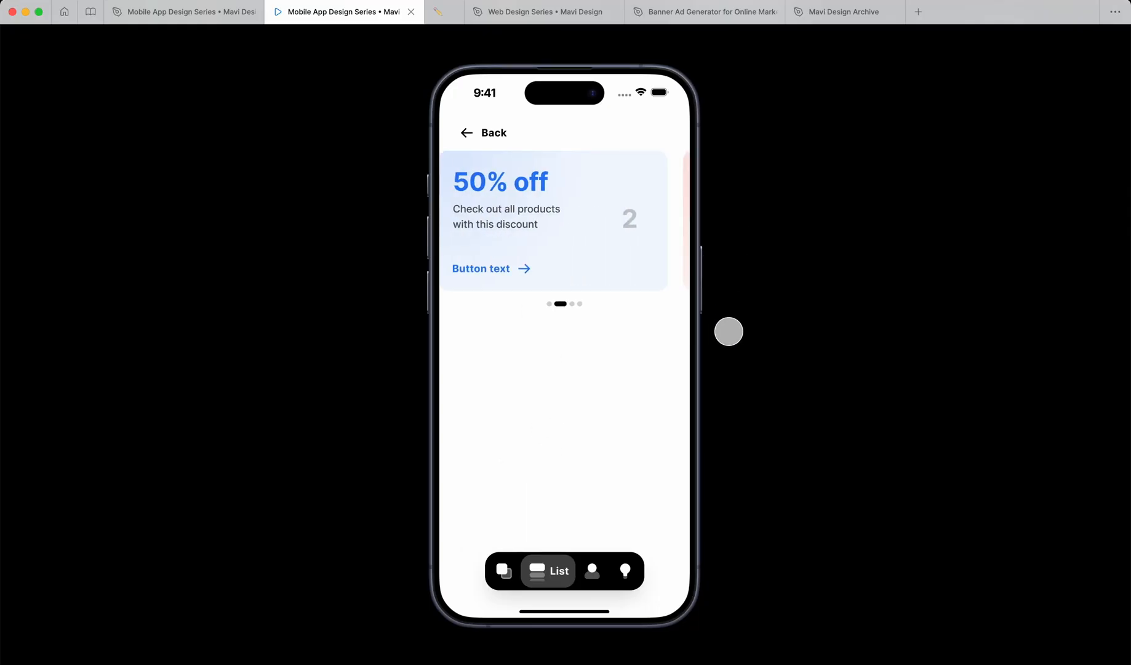
left_click_drag(513, 220, 593, 416)
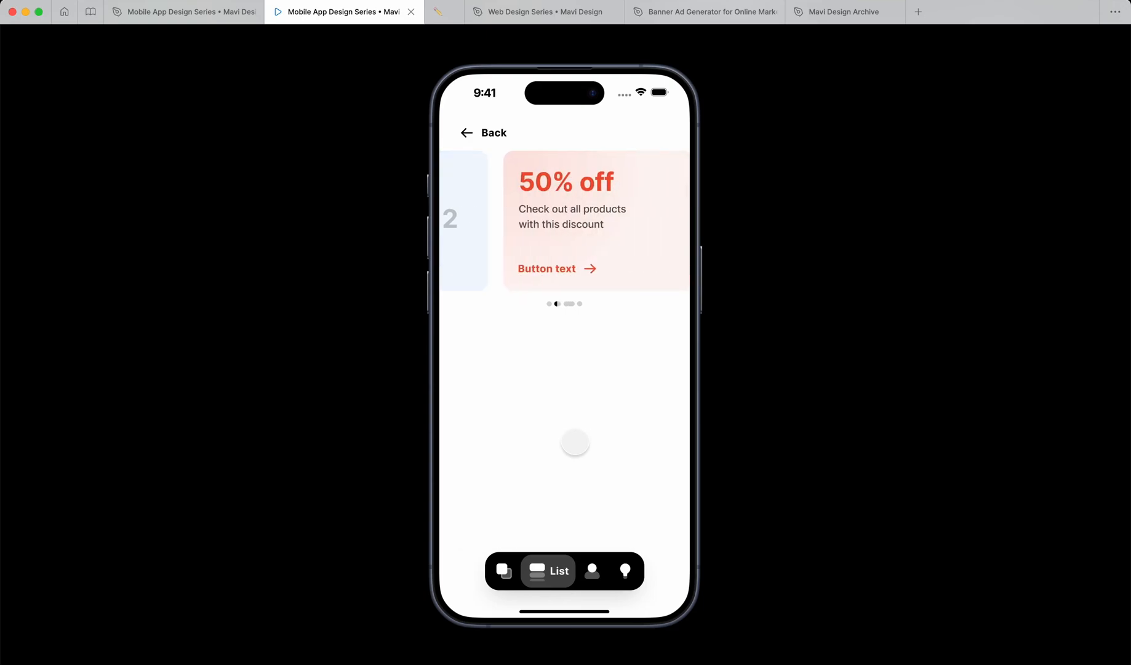
left_click_drag(648, 227, 475, 257)
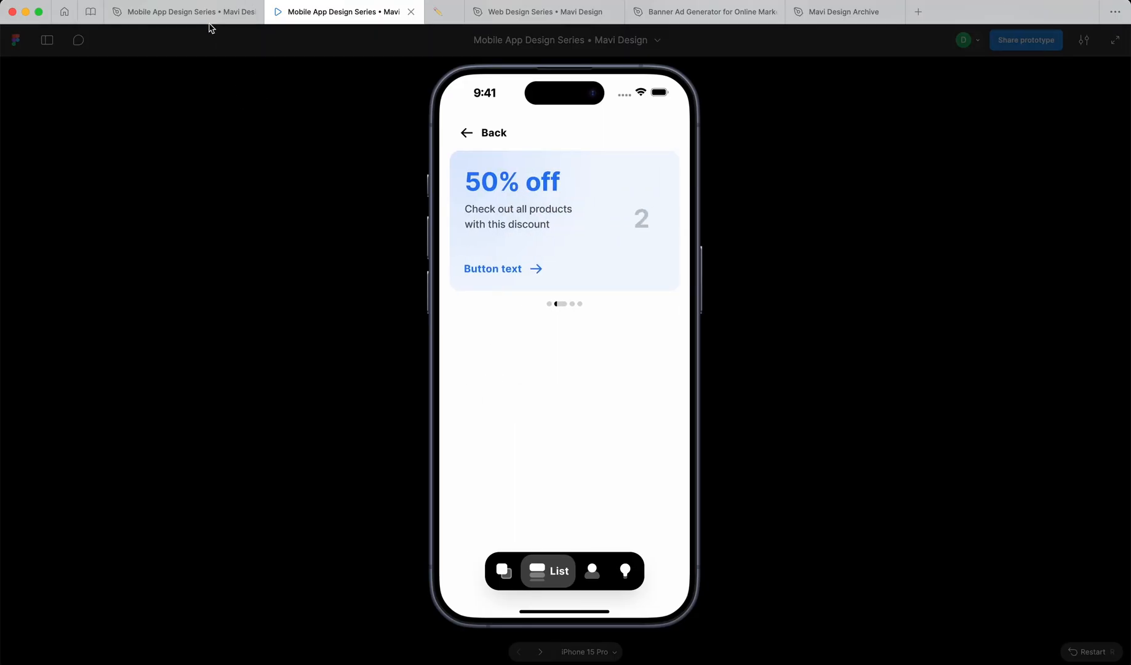
Step: Return to the design file and inspect the After delay interaction from slider variant 4 to 1-fake
left_click(185, 12)
left_click(709, 382)
scroll(709, 394, "up", 10)
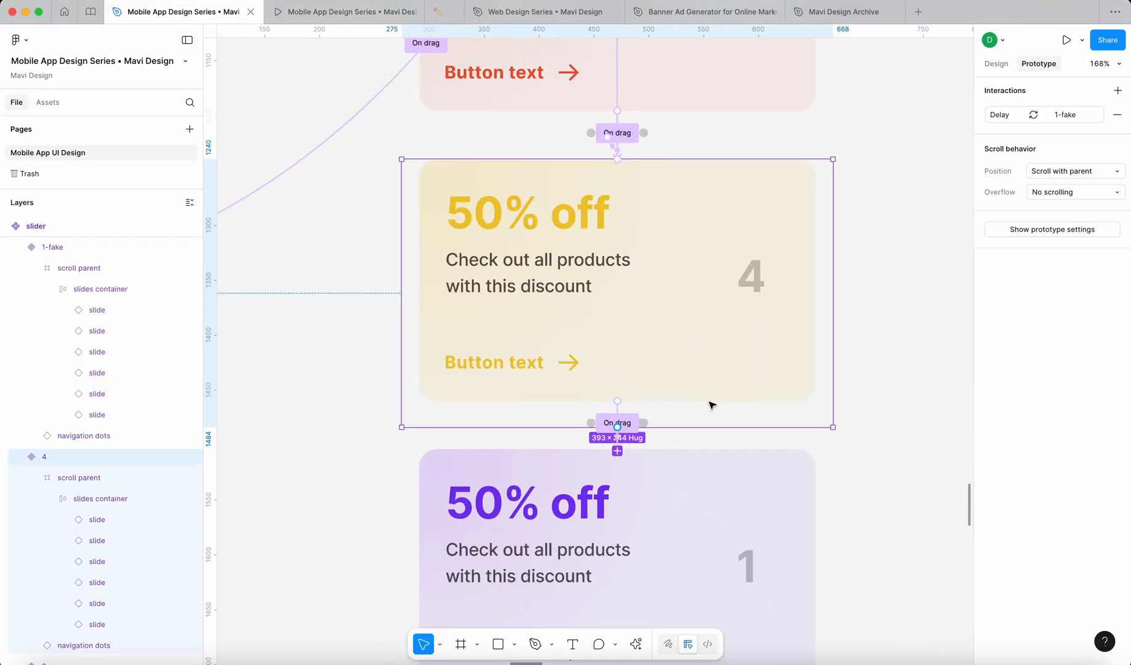
scroll(634, 425, "up", 4)
left_click(593, 472)
scroll(603, 541, "down", 3)
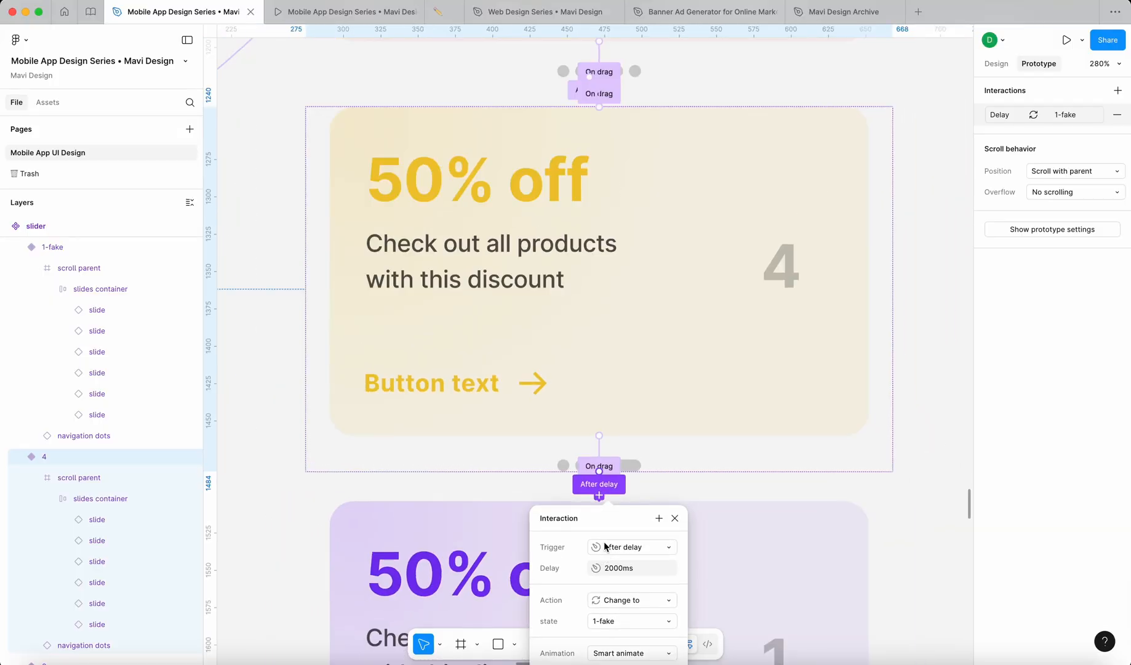
scroll(768, 579, "down", 3)
scroll(768, 580, "down", 2)
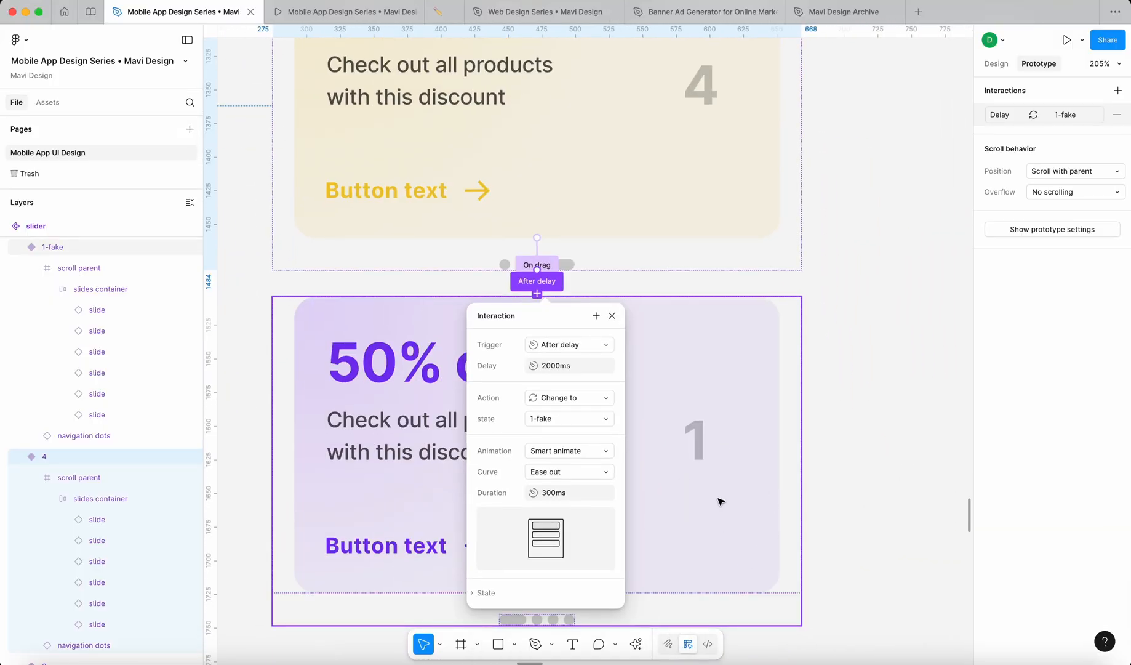
scroll(721, 502, "down", 5)
Step: Review the prototype connections of slider variants 4, 1-fake and 4-fake
scroll(693, 329, "up", 5)
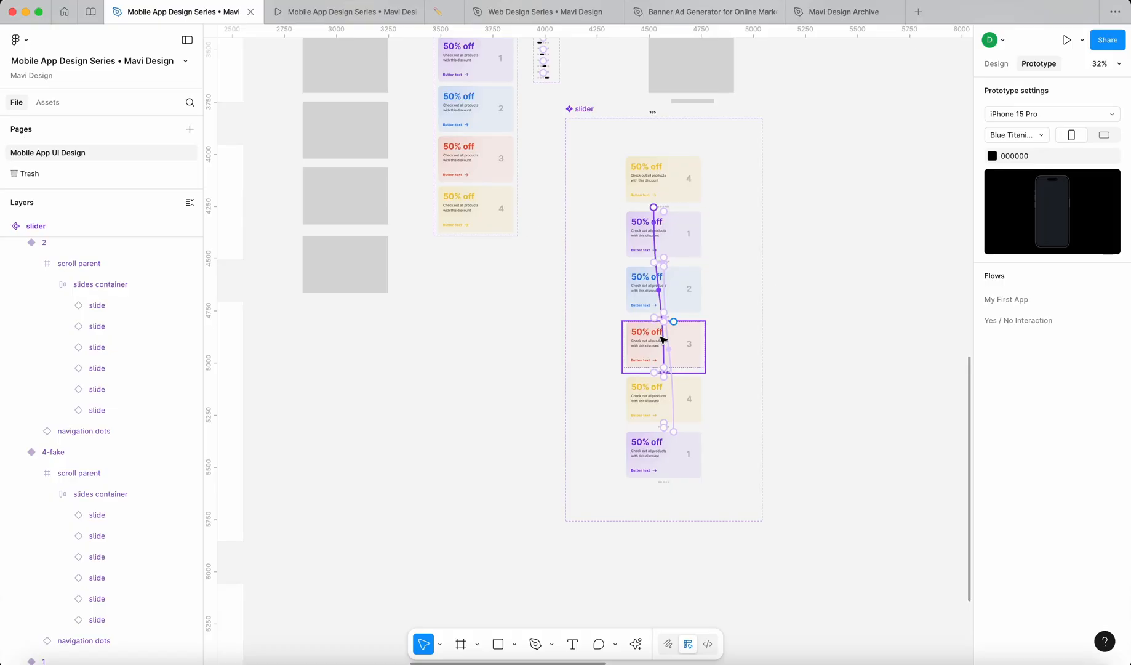
scroll(663, 340, "up", 4)
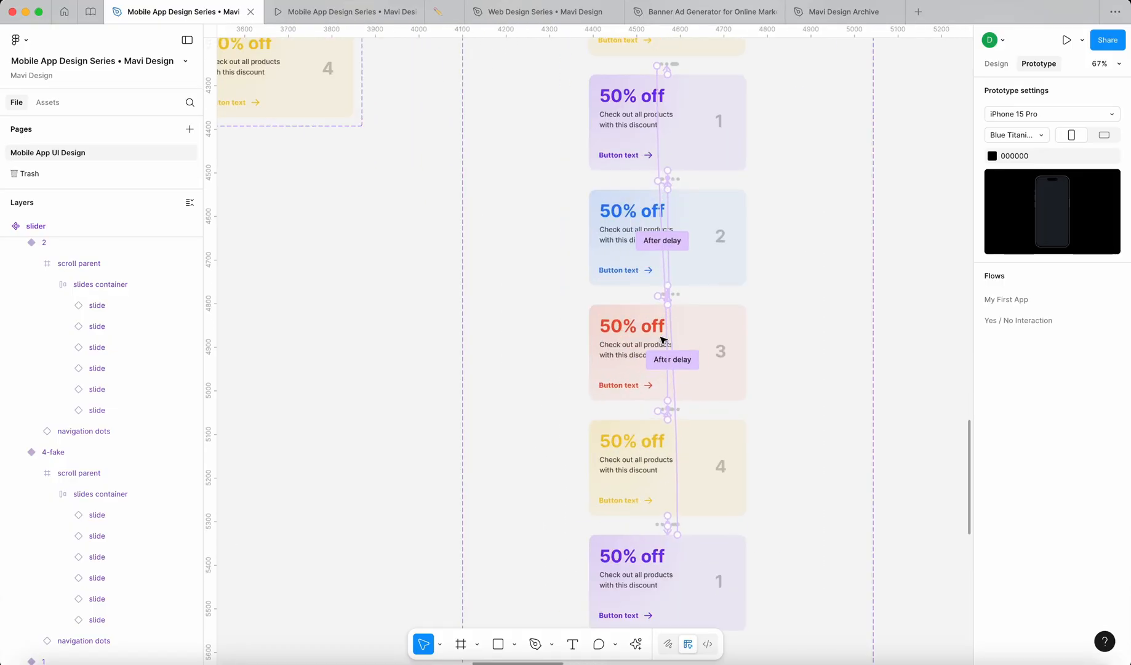
scroll(662, 340, "down", 5)
scroll(663, 340, "right", 2)
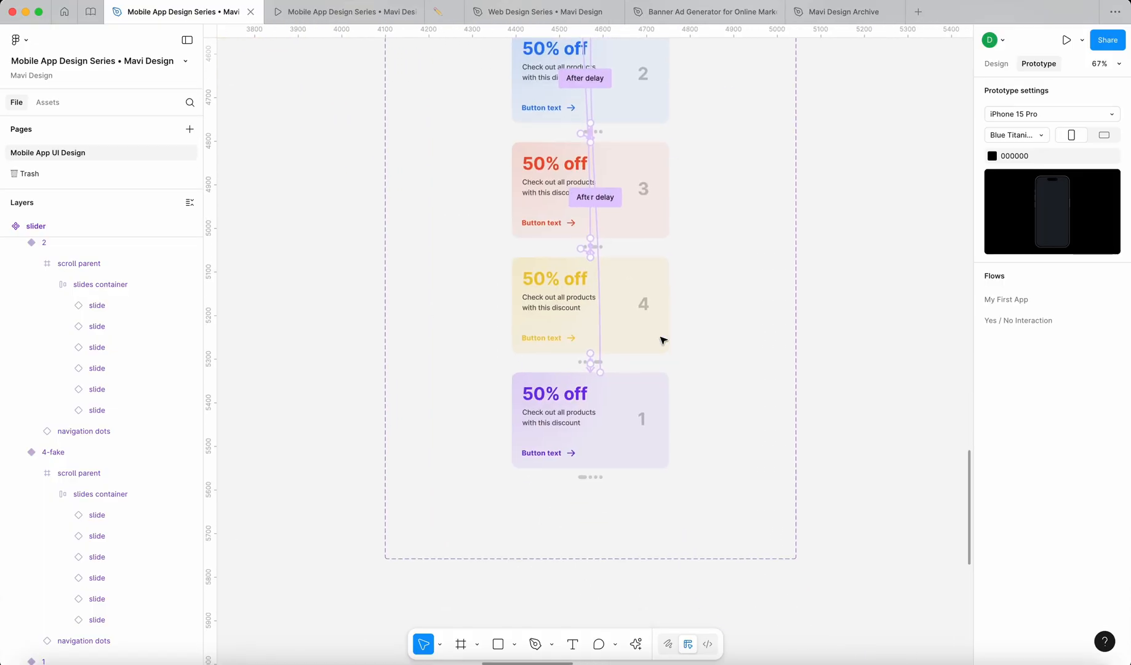
left_click(576, 300)
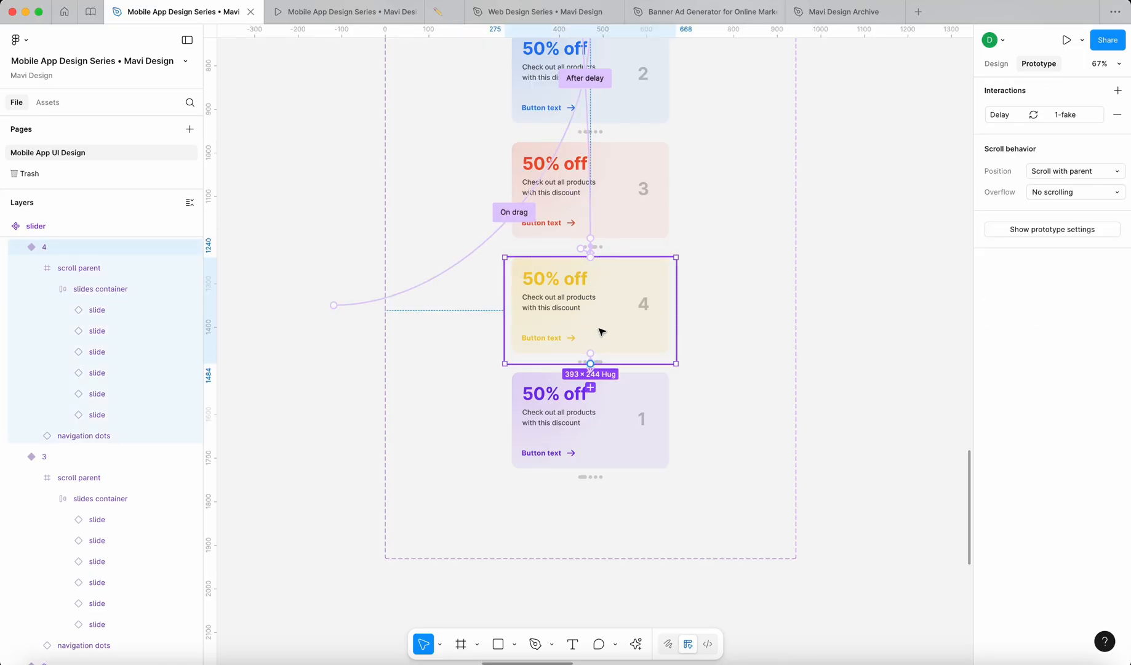
left_click(626, 411)
scroll(611, 378, "down", 2)
scroll(611, 379, "up", 4)
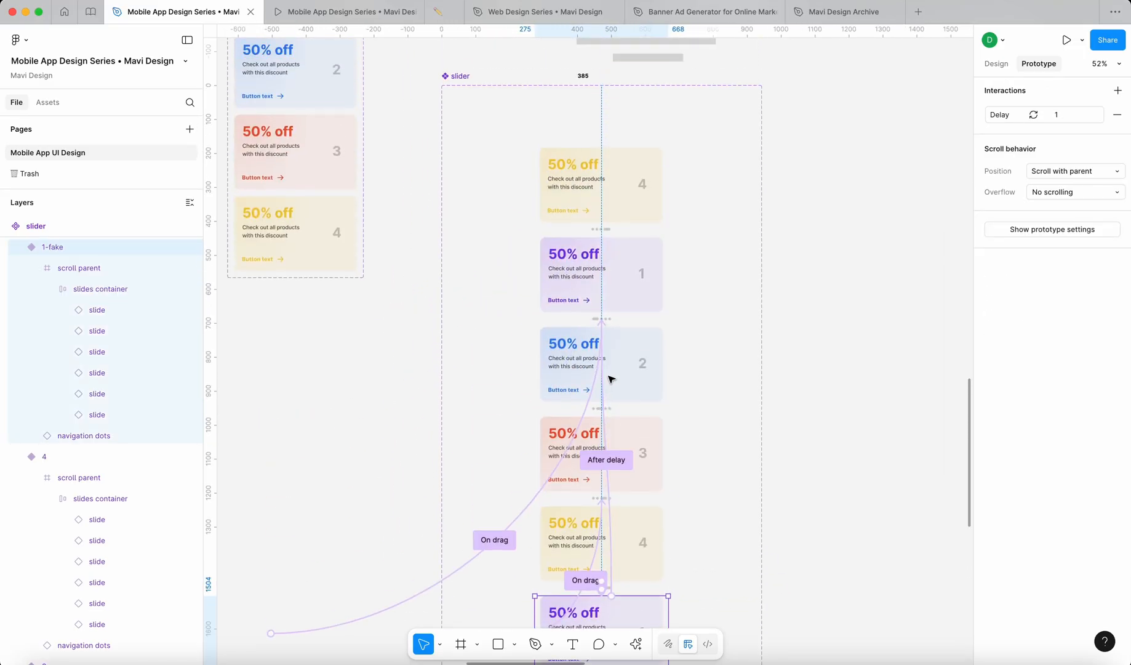
left_click(626, 202)
Step: Swipe backwards repeatedly through the cards in the prototype preview to test the infinite loop alongside the automatic advance
left_click(308, 12)
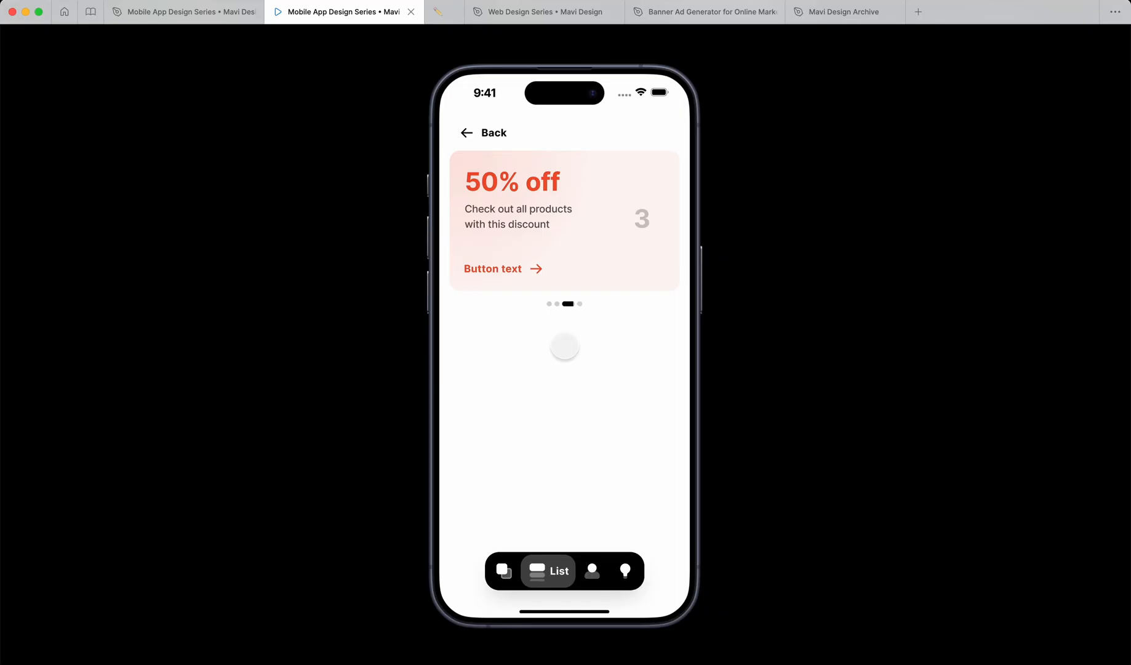
left_click_drag(515, 214, 642, 238)
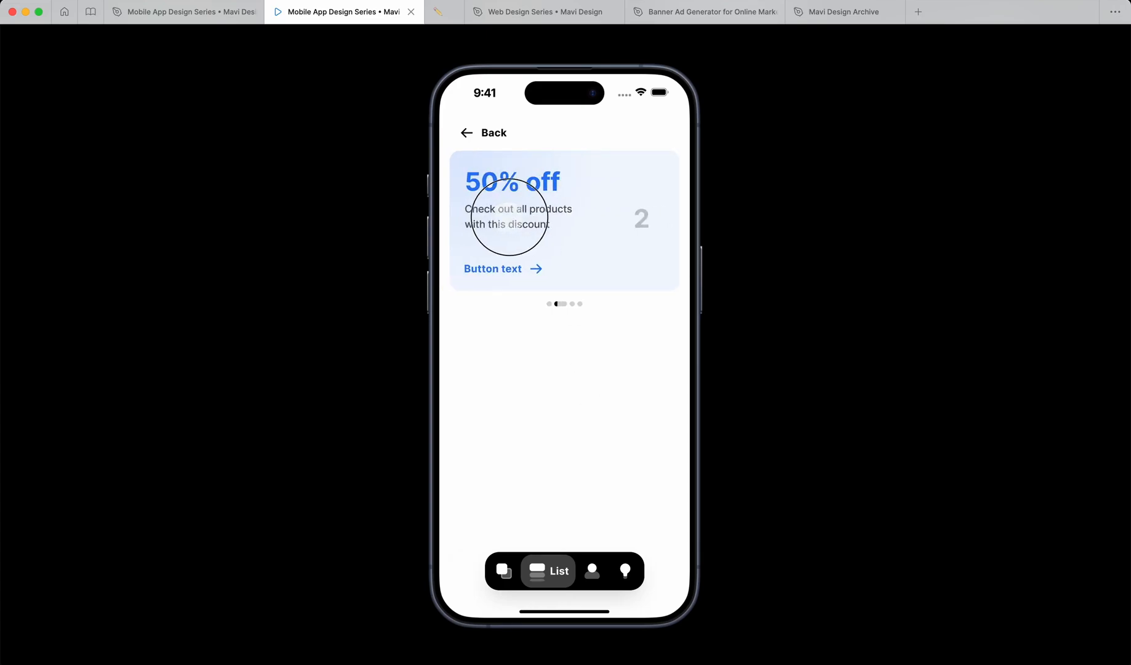
left_click_drag(510, 217, 640, 239)
left_click_drag(540, 237, 746, 274)
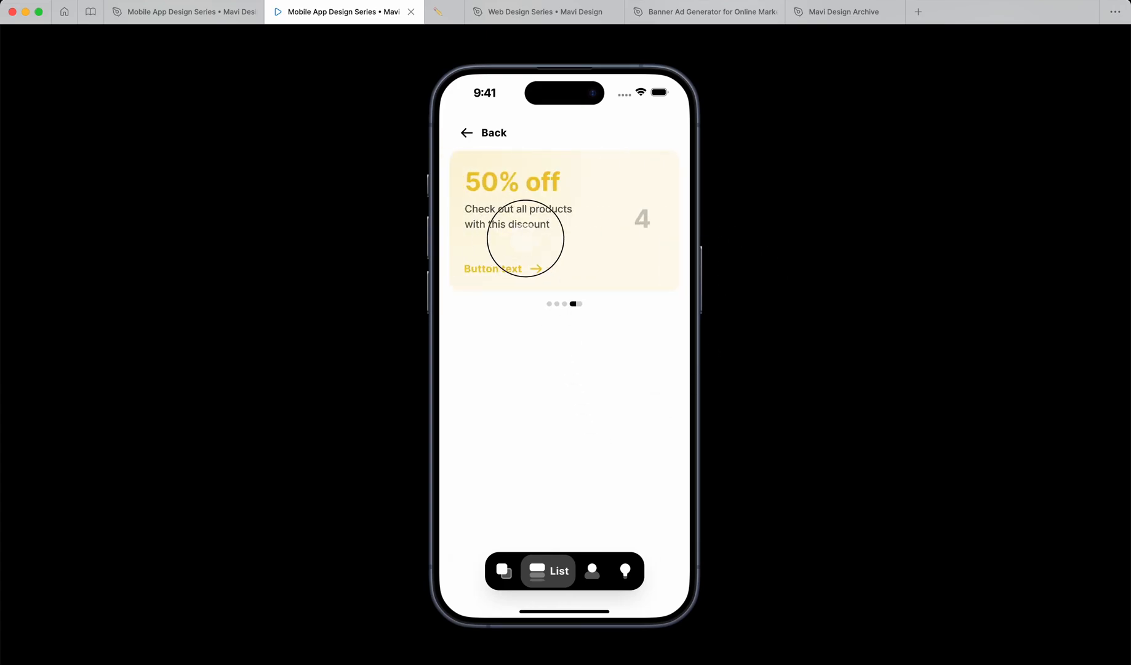
left_click_drag(525, 227, 755, 272)
left_click_drag(467, 222, 680, 245)
left_click_drag(531, 220, 735, 242)
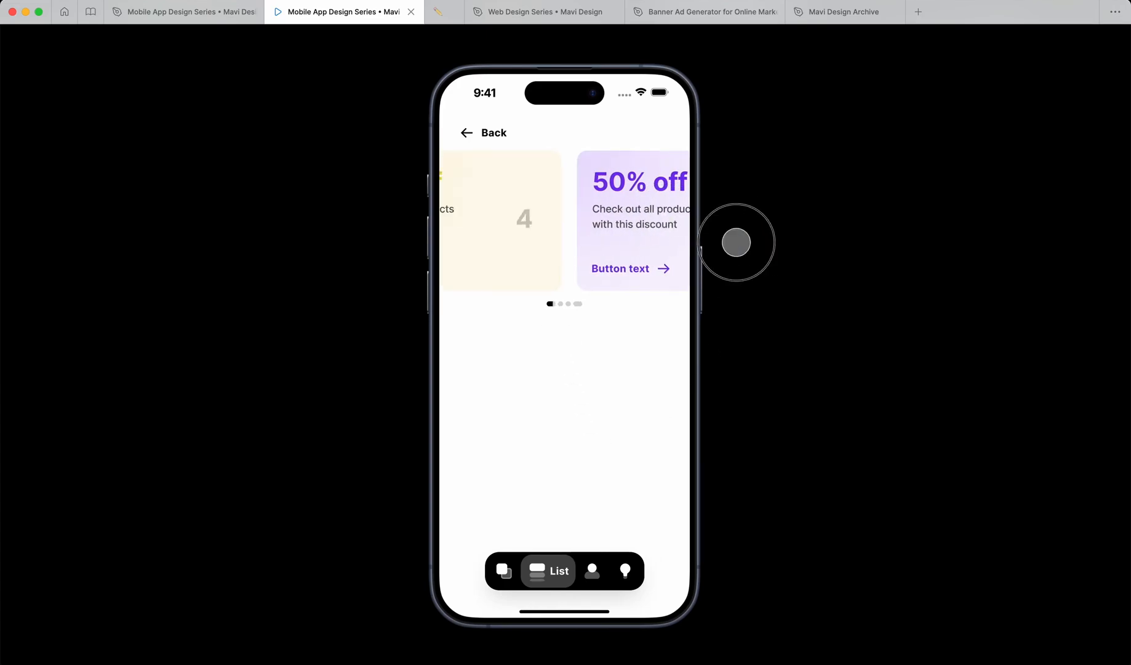
left_click_drag(555, 222, 741, 226)
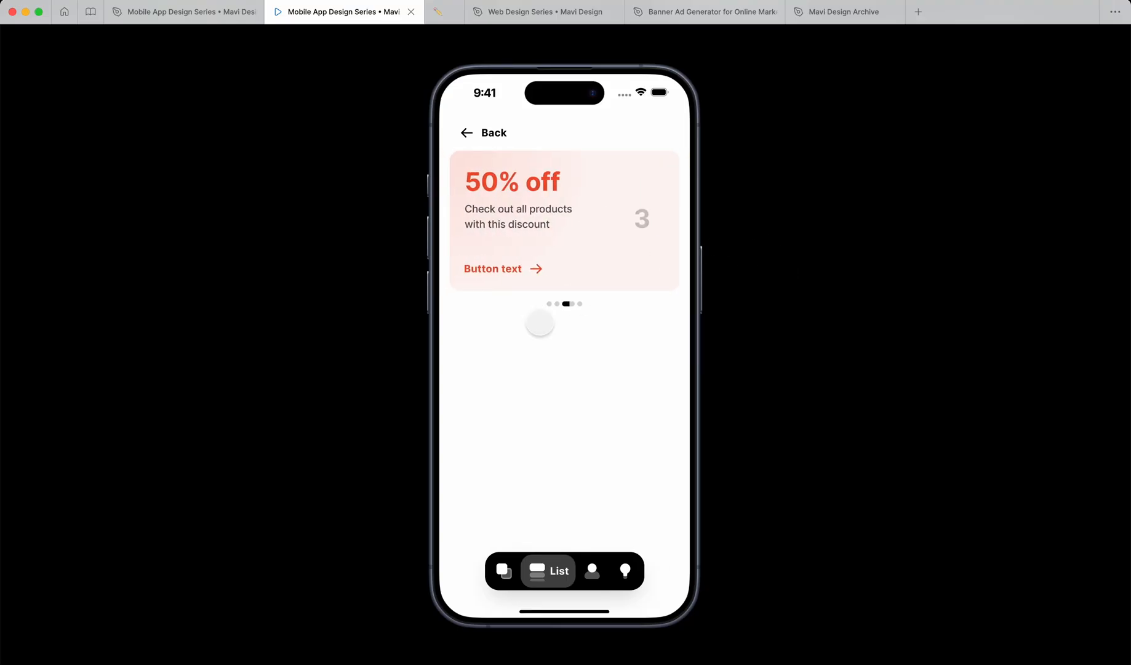
left_click_drag(669, 305, 583, 326)
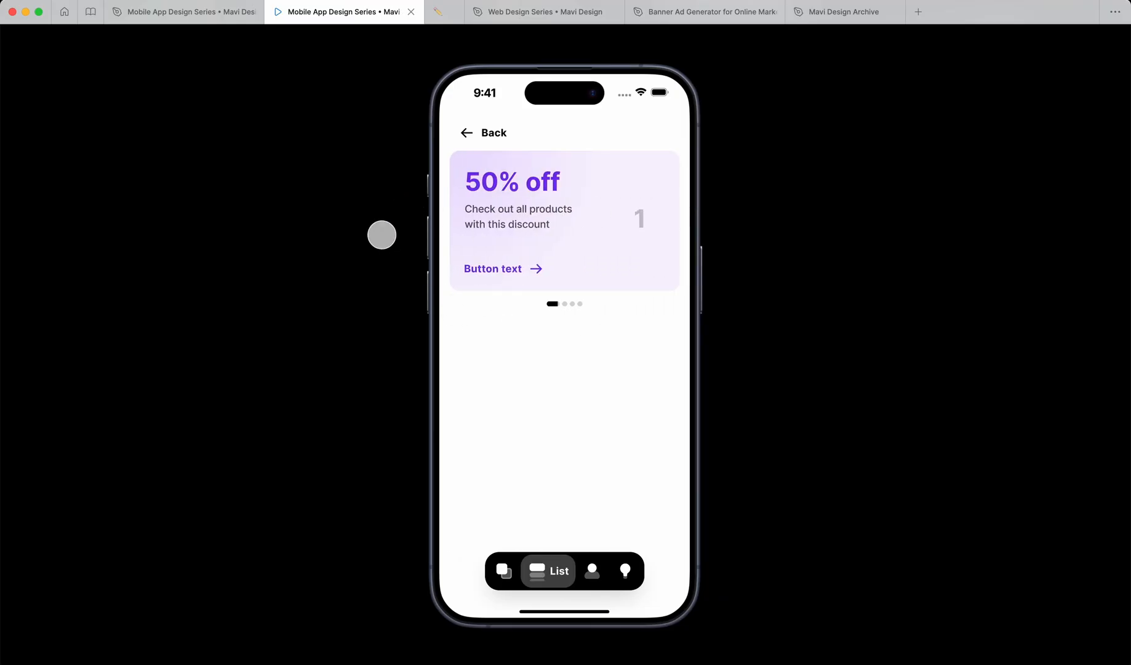
Step: Return to the design file and look over the slide and slider components with the design properties shown
left_click(161, 16)
scroll(666, 336, "down", 10)
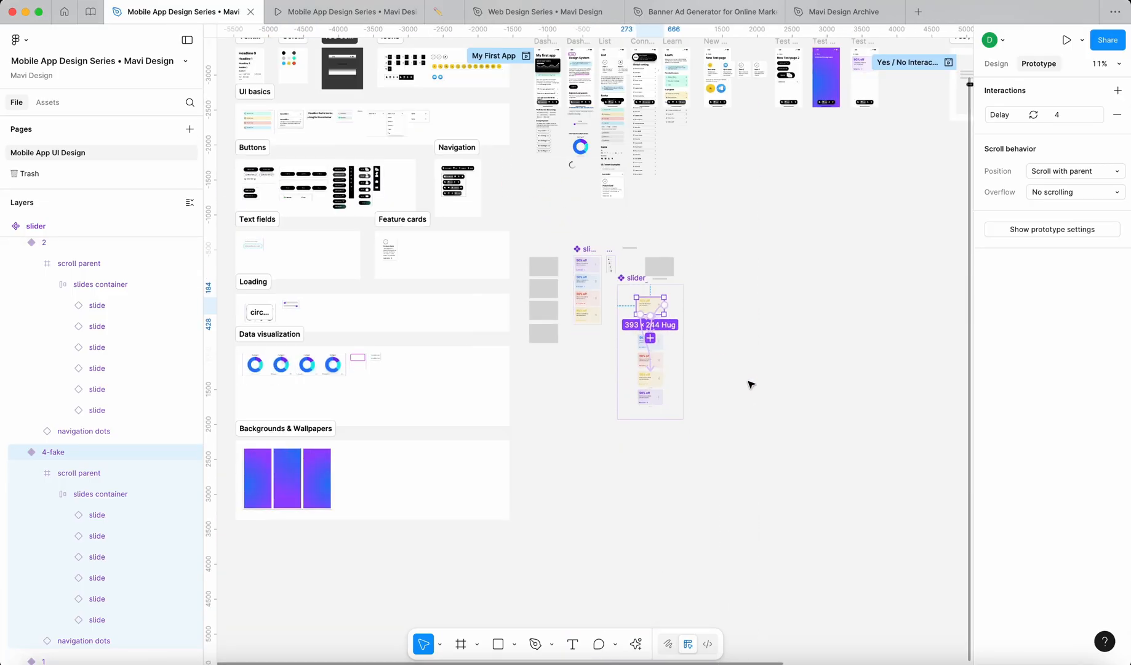
left_click(750, 384)
scroll(750, 384, "down", 4)
left_click(994, 65)
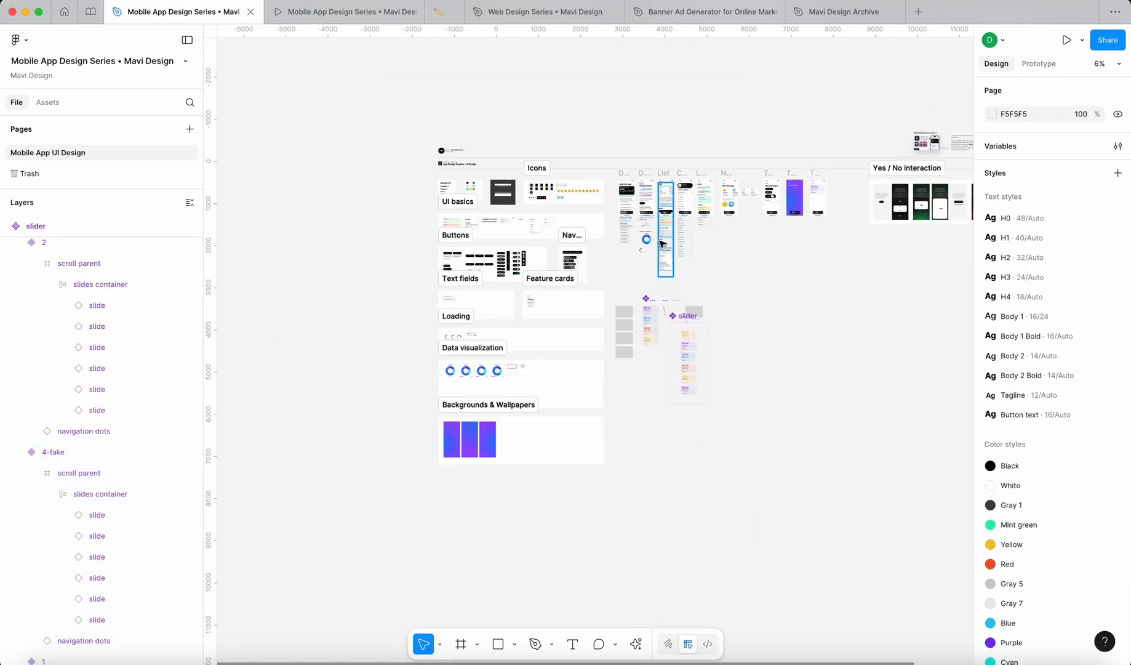
scroll(688, 359, "up", 4)
scroll(679, 334, "up", 6)
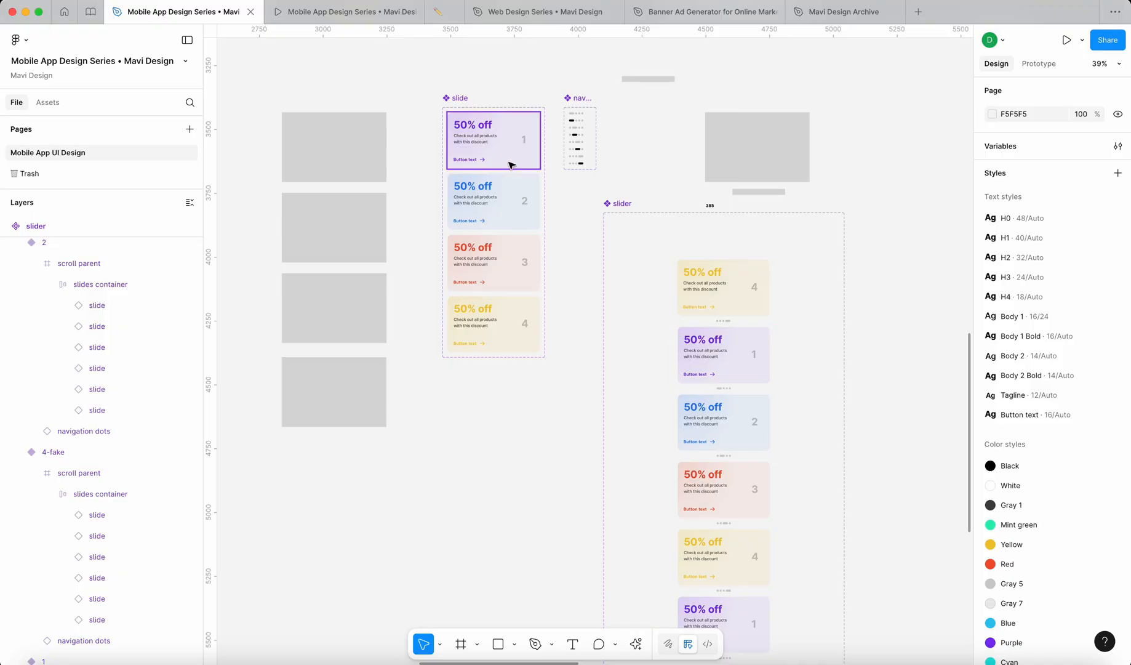
scroll(487, 154, "up", 3)
scroll(490, 142, "down", 5)
Step: Link slide variant 1 to the dashboard sub-page frame with an On tap interaction that navigates there
left_click(489, 141)
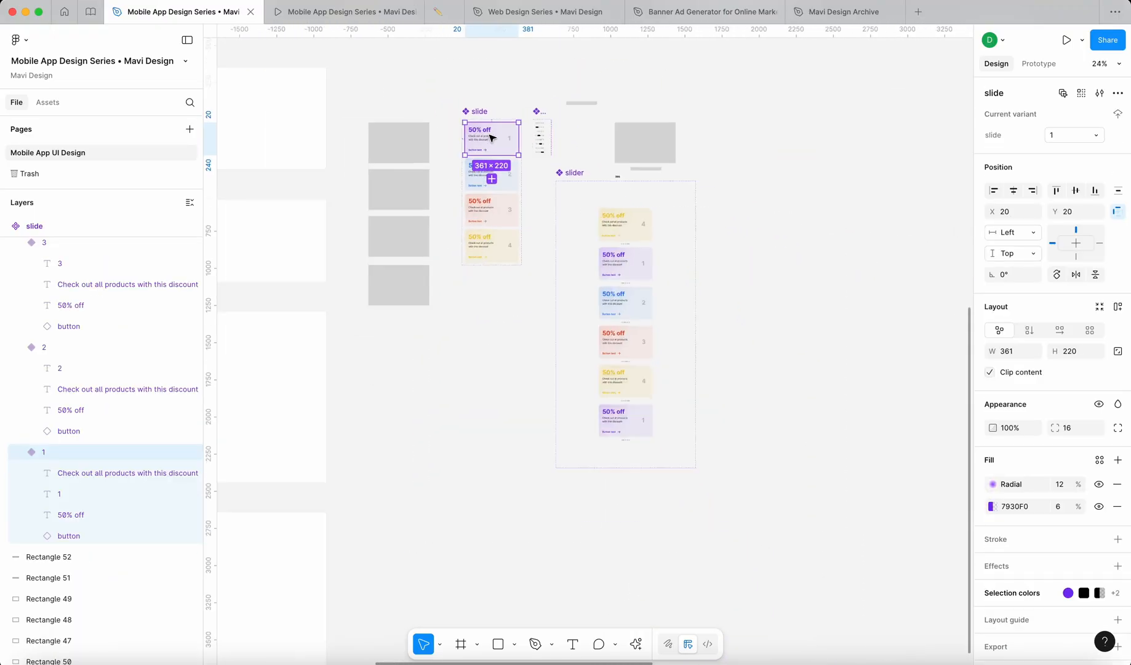
scroll(491, 138, "down", 3)
scroll(526, 249, "up", 5)
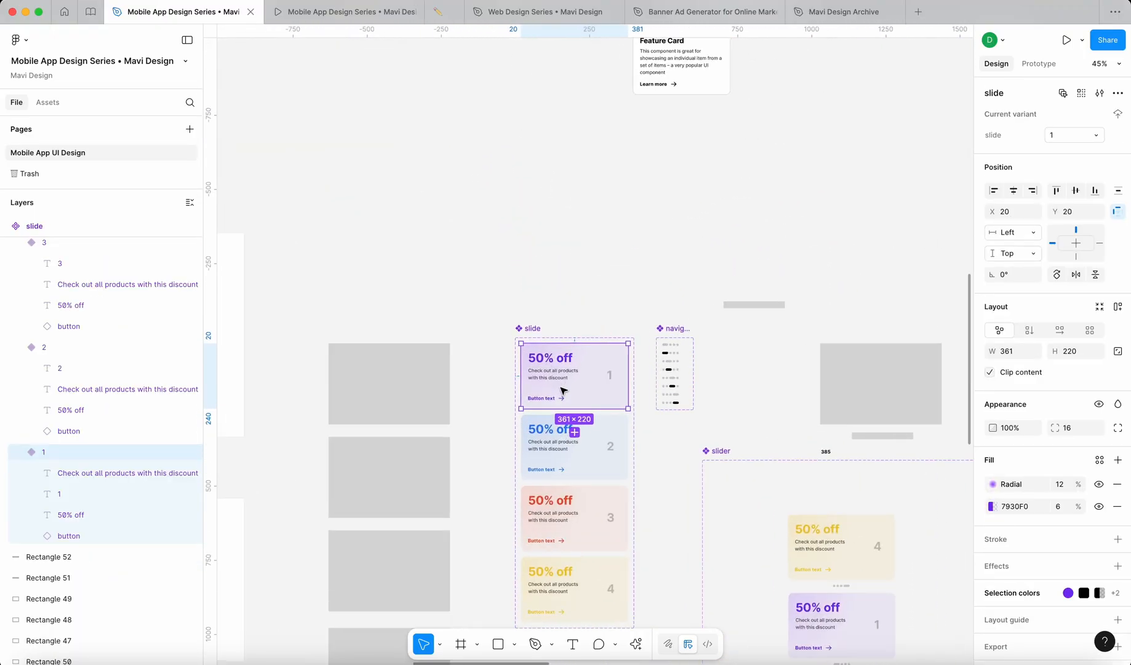
scroll(581, 382, "down", 5)
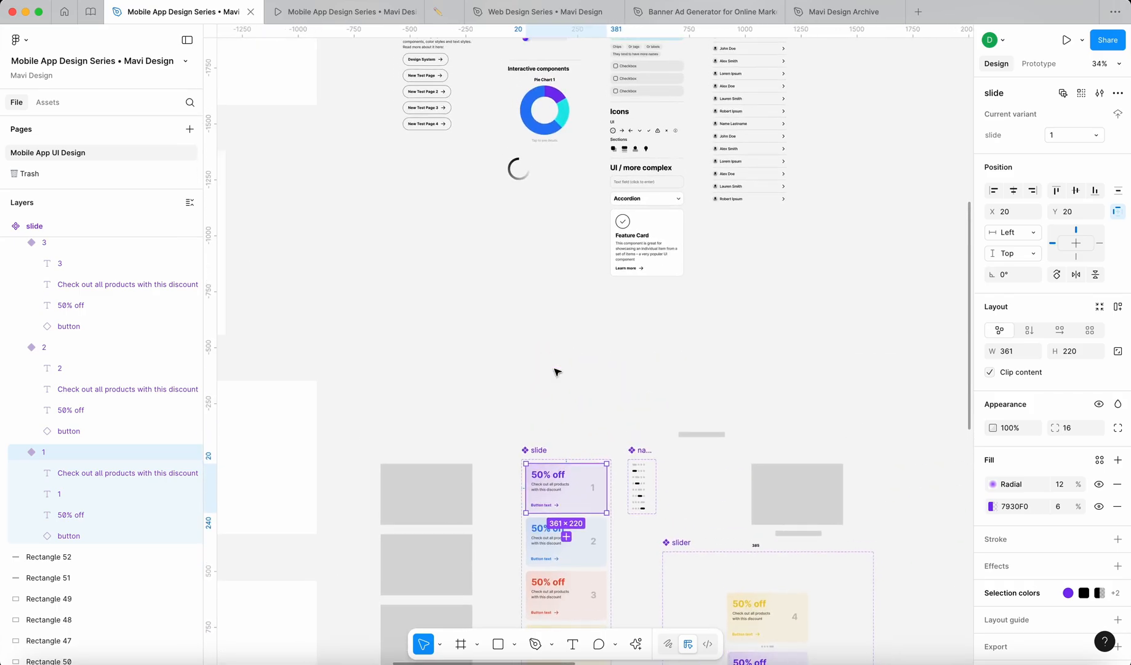
scroll(563, 114, "up", 2)
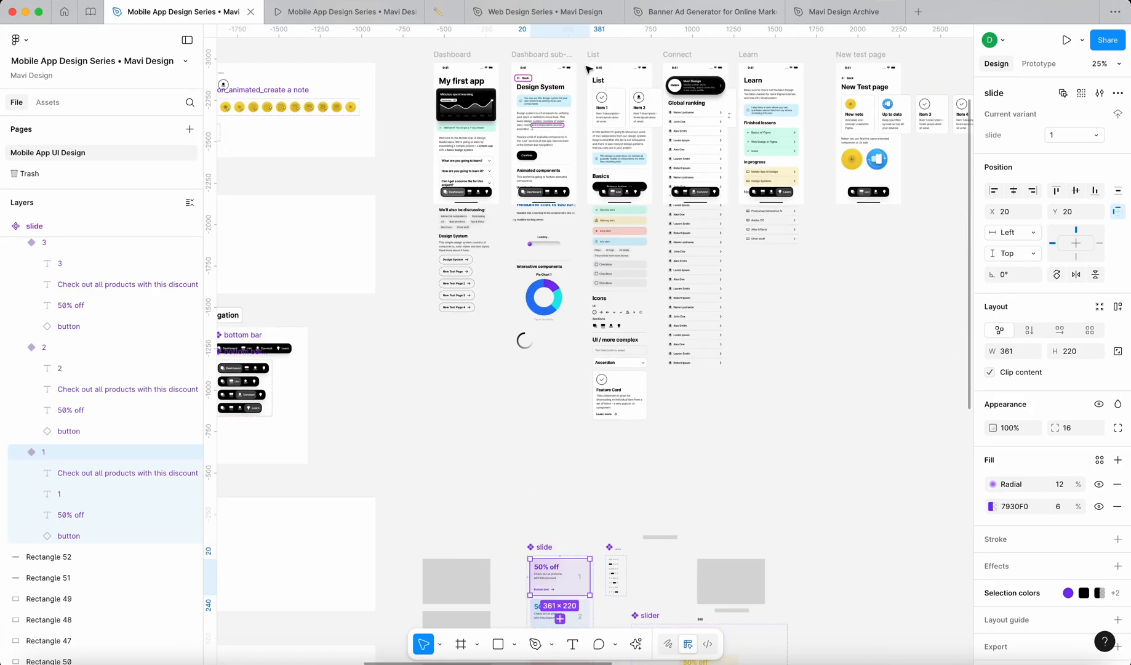
left_click(1037, 63)
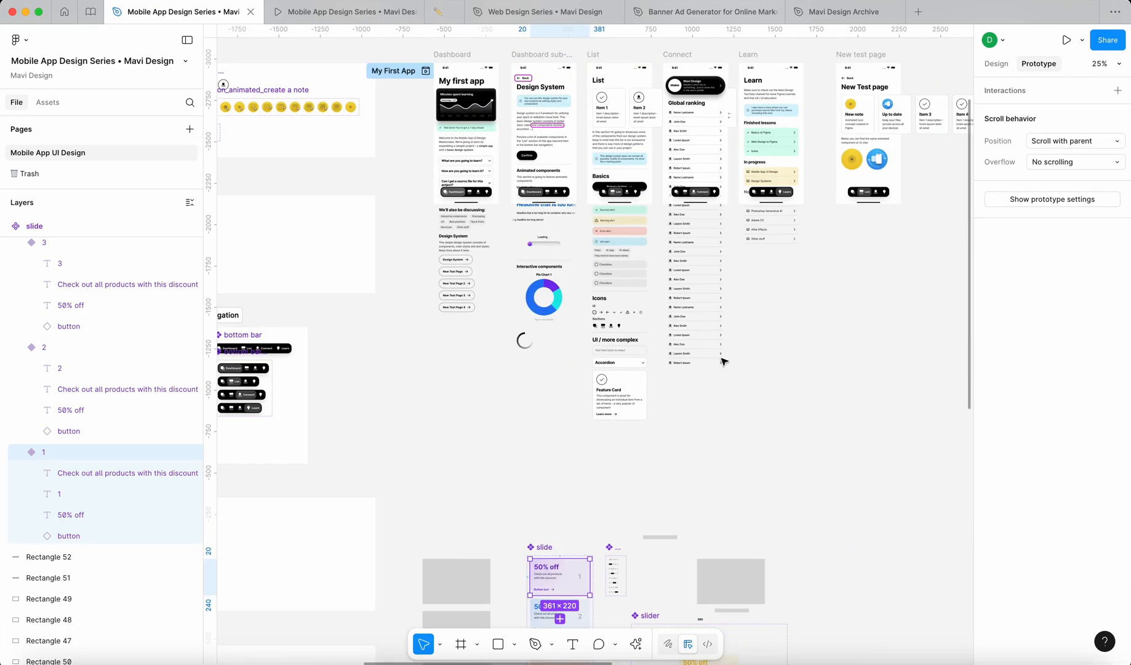
scroll(721, 359, "down", 2)
left_click_drag(631, 508, 606, 173)
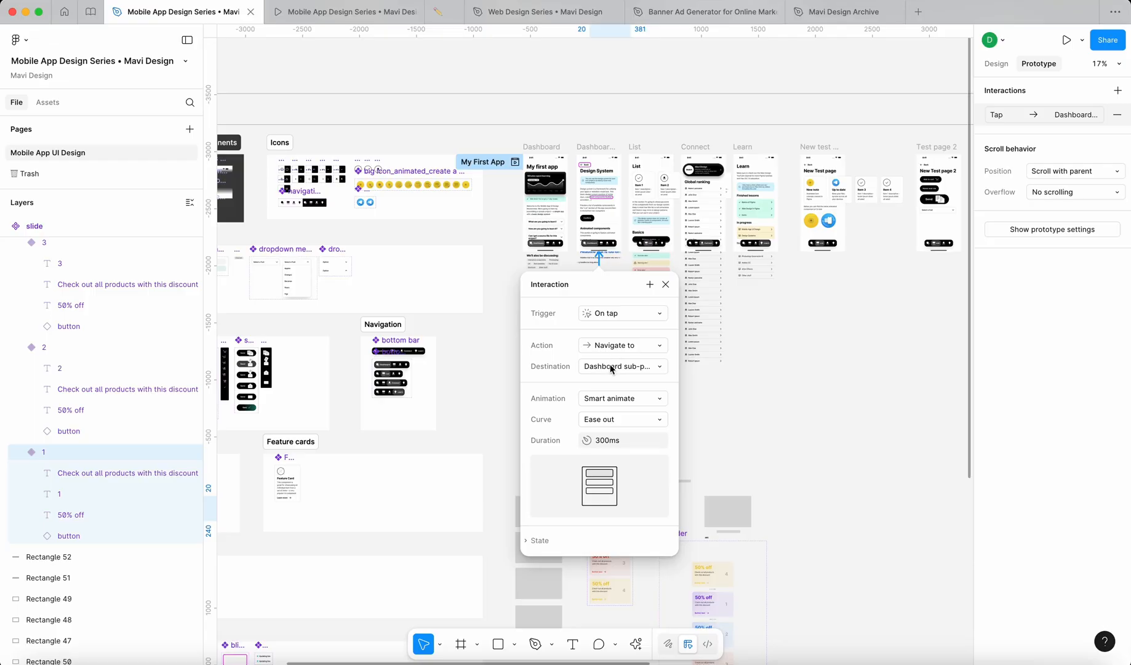
scroll(612, 375, "up", 5)
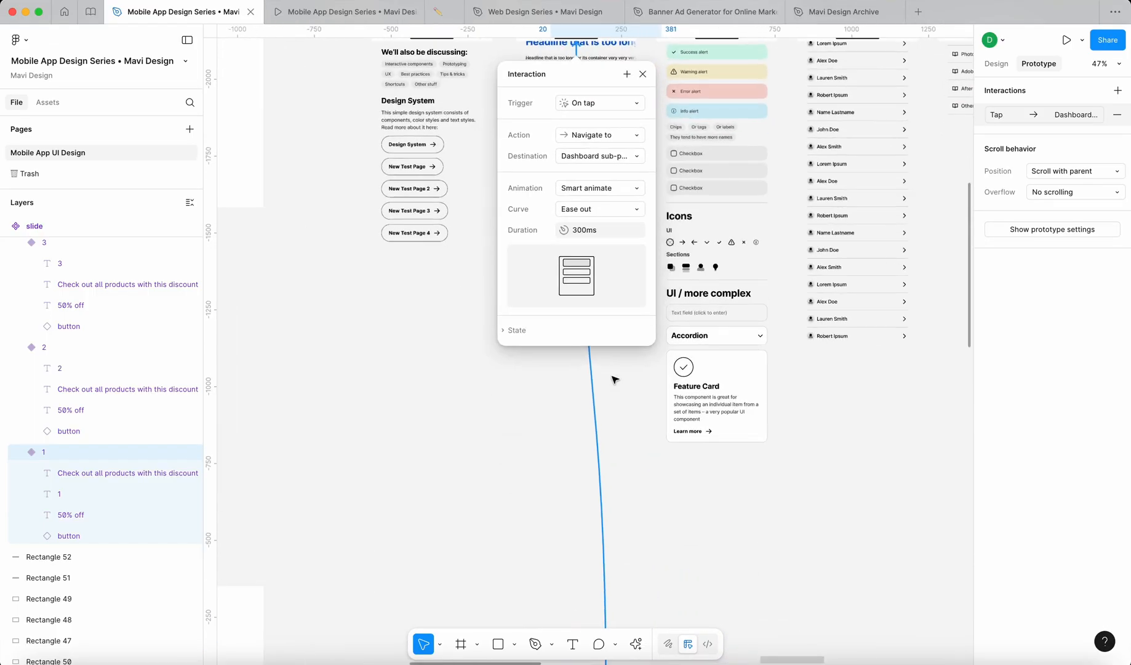
scroll(583, 286, "down", 3)
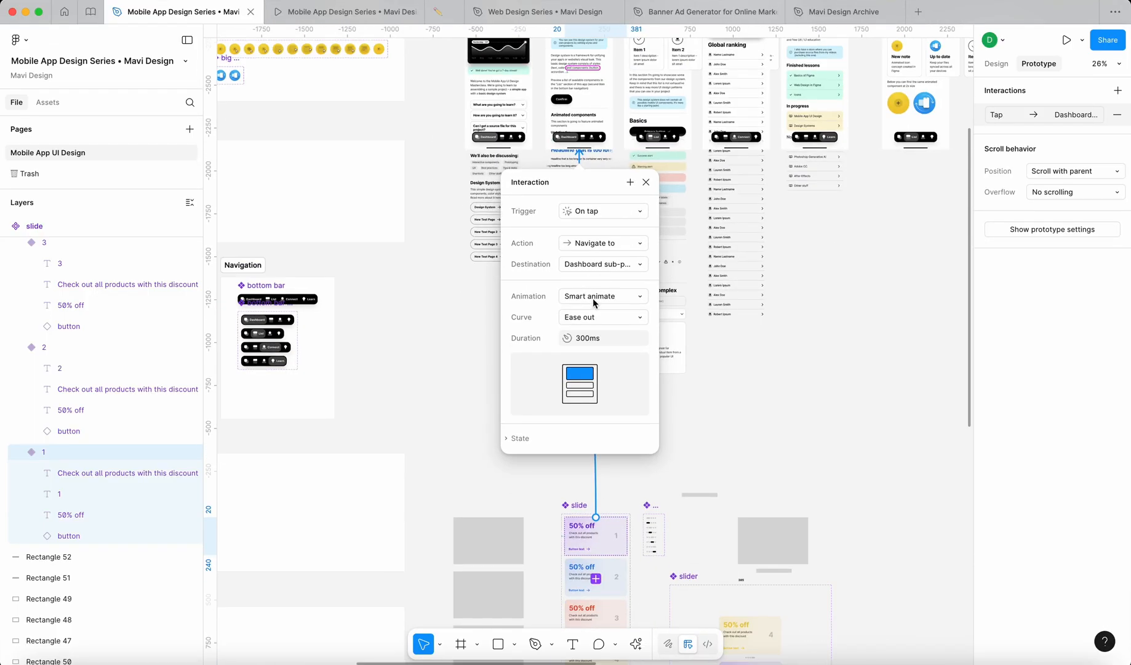
Step: Set the slide's tap interaction animation to Instant and enable Reset scroll position in its state options
left_click(594, 299)
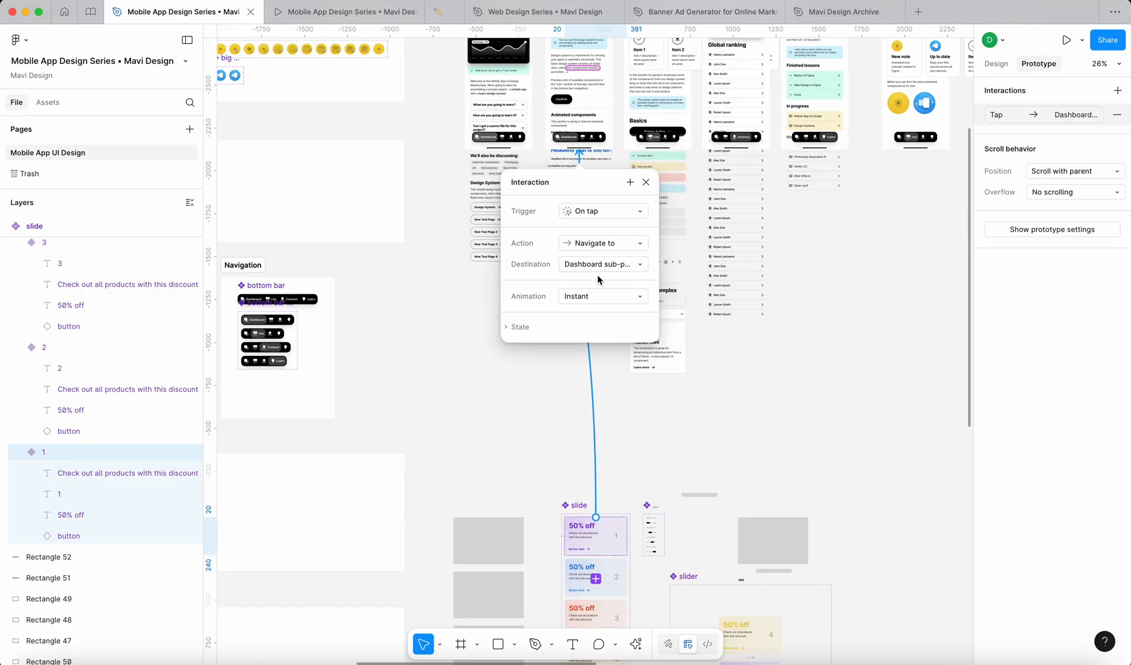
left_click(517, 326)
left_click(517, 348)
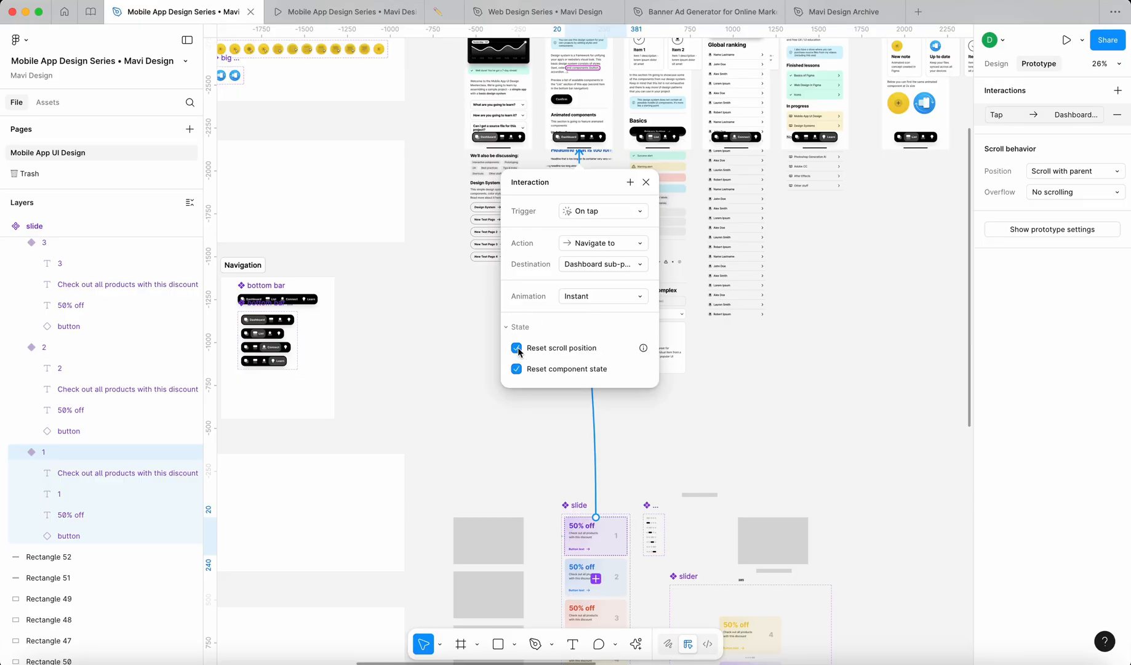
left_click(491, 393)
Step: Switch to the prototype preview and swipe forwards through the discount cards
left_click(324, 19)
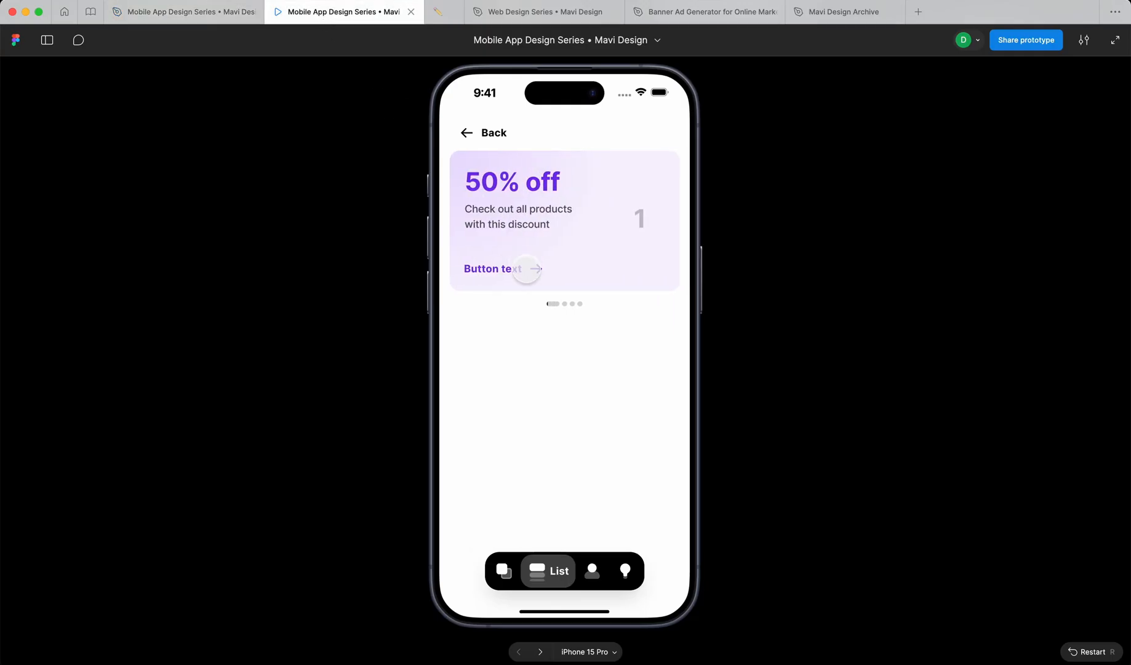
left_click_drag(605, 235, 400, 259)
left_click_drag(559, 232, 424, 232)
left_click_drag(589, 222, 402, 227)
left_click_drag(631, 216, 470, 222)
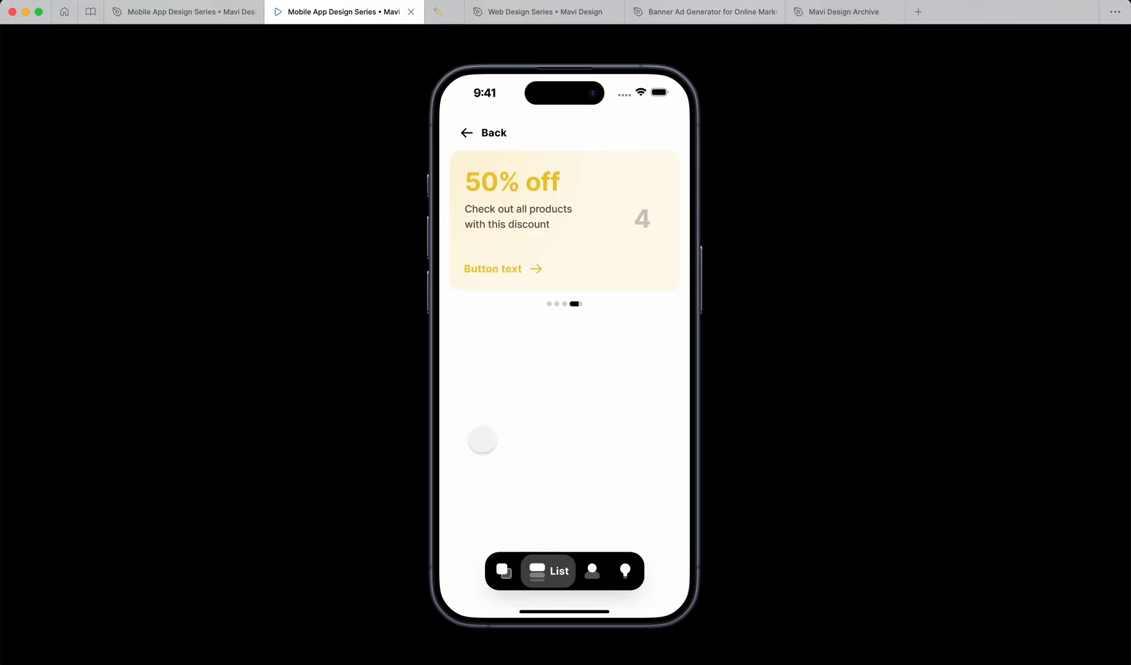
Step: Test the discount card's link to the Design System page and return to the card slider through the List section
left_click(581, 225)
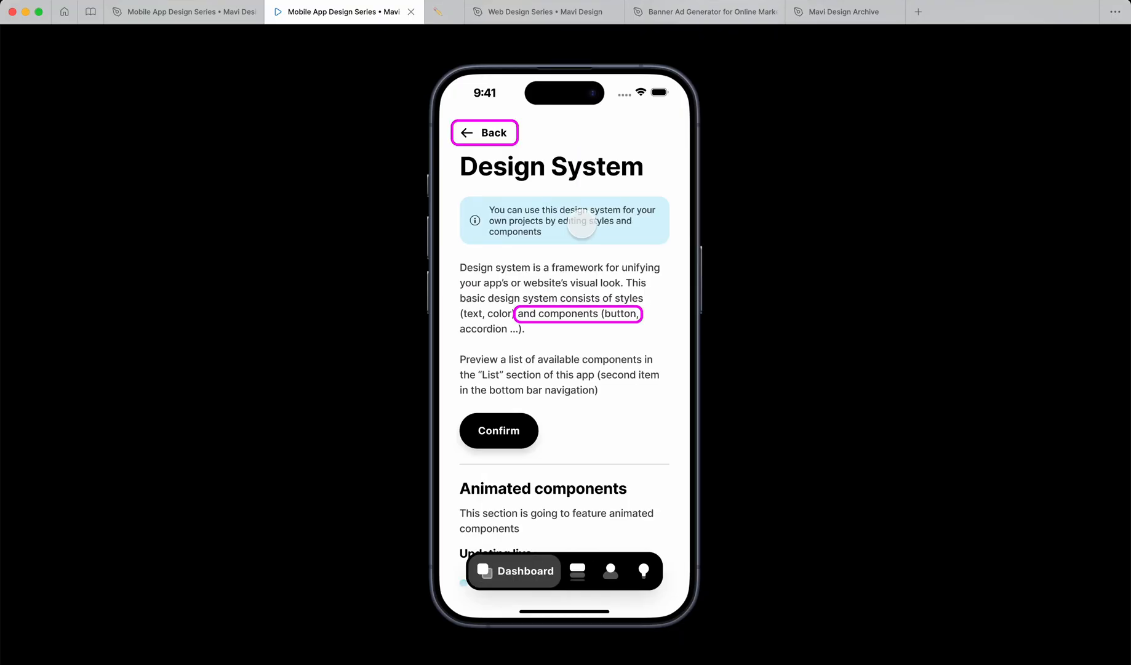
left_click(548, 310)
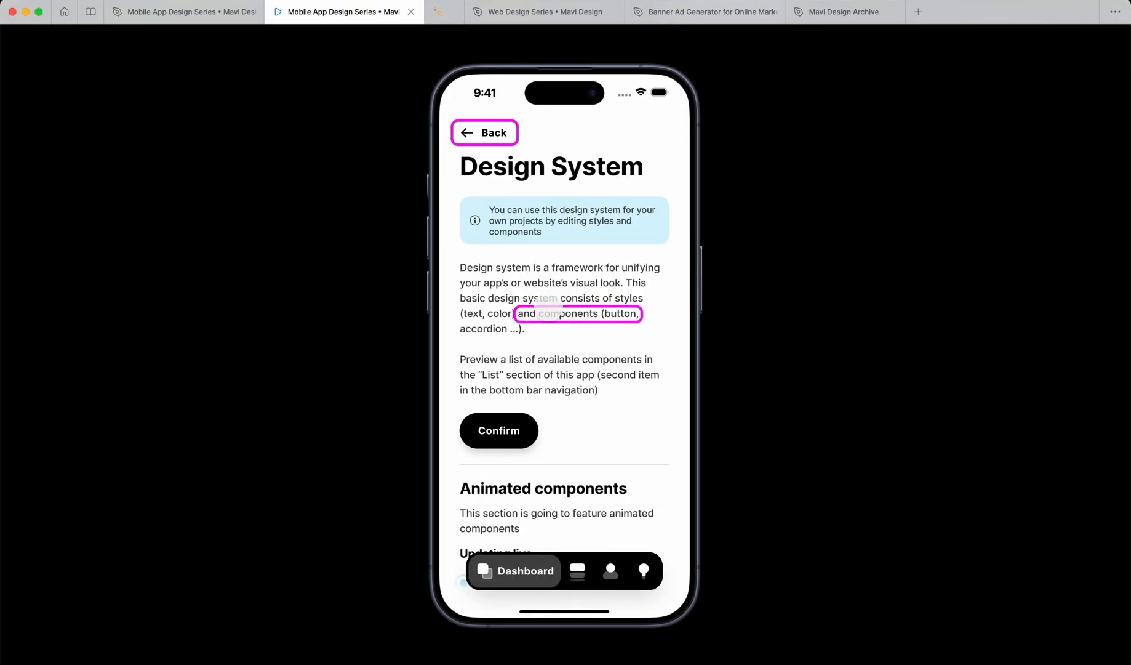
left_click(577, 571)
left_click(543, 465)
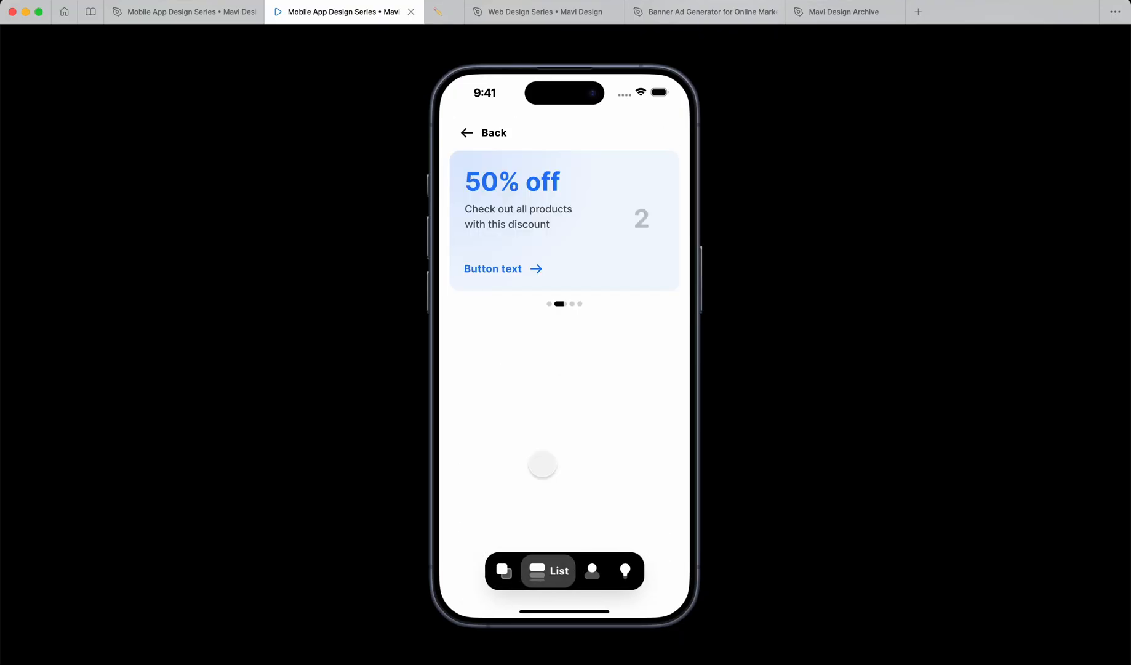